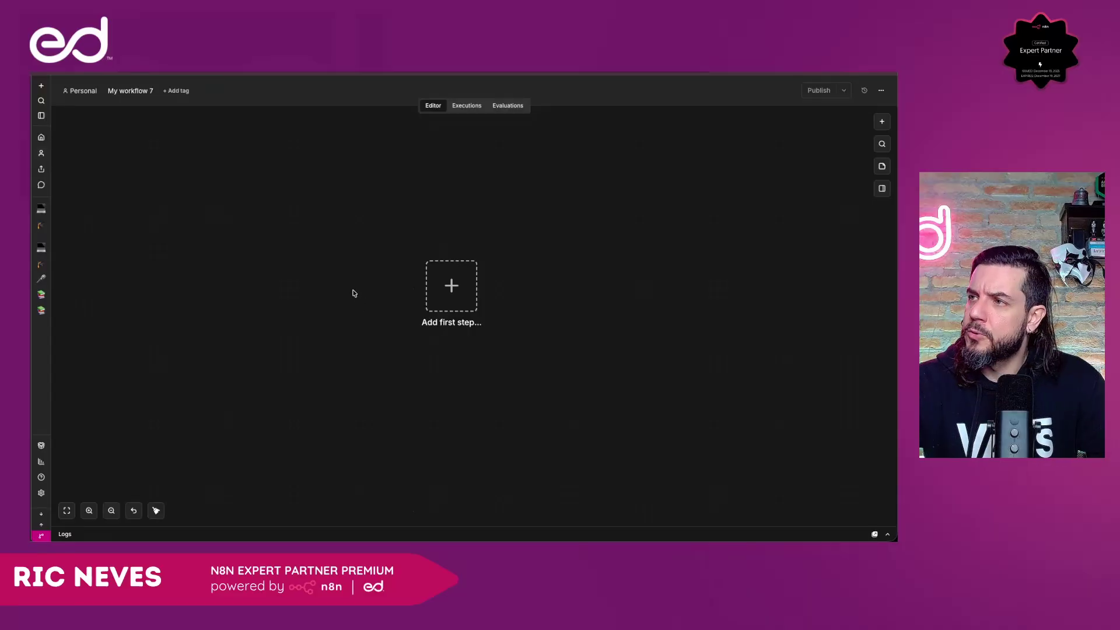
Add a manual trigger to the empty workflow and place it in the upper left part of the canvas.
scroll(352, 293, up, 1)
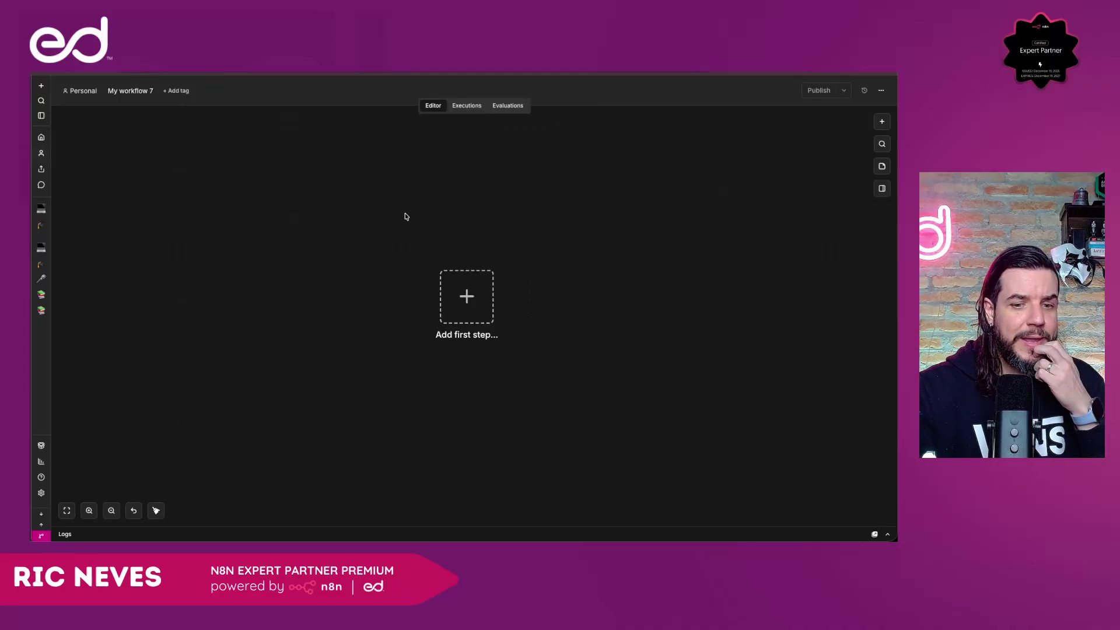
click(881, 122)
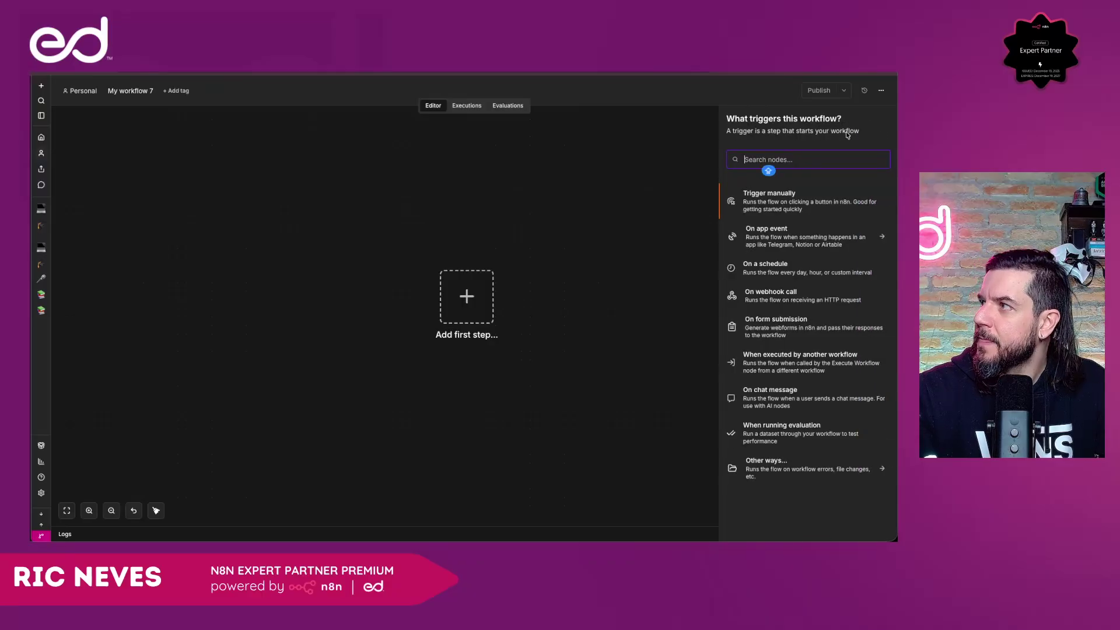
click(778, 201)
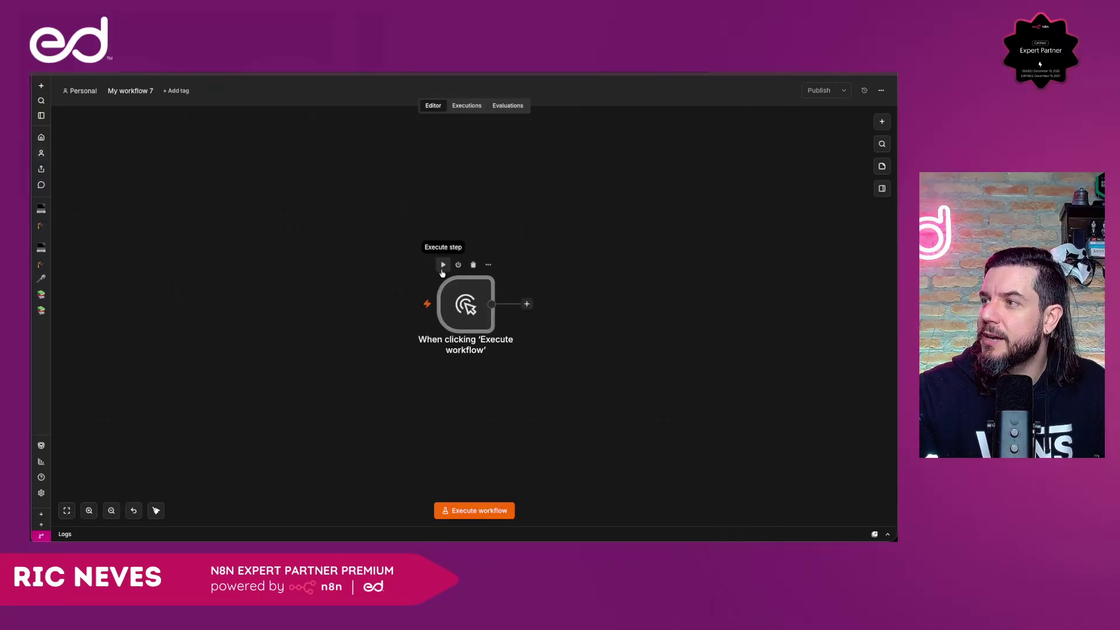
drag(446, 274, 360, 205)
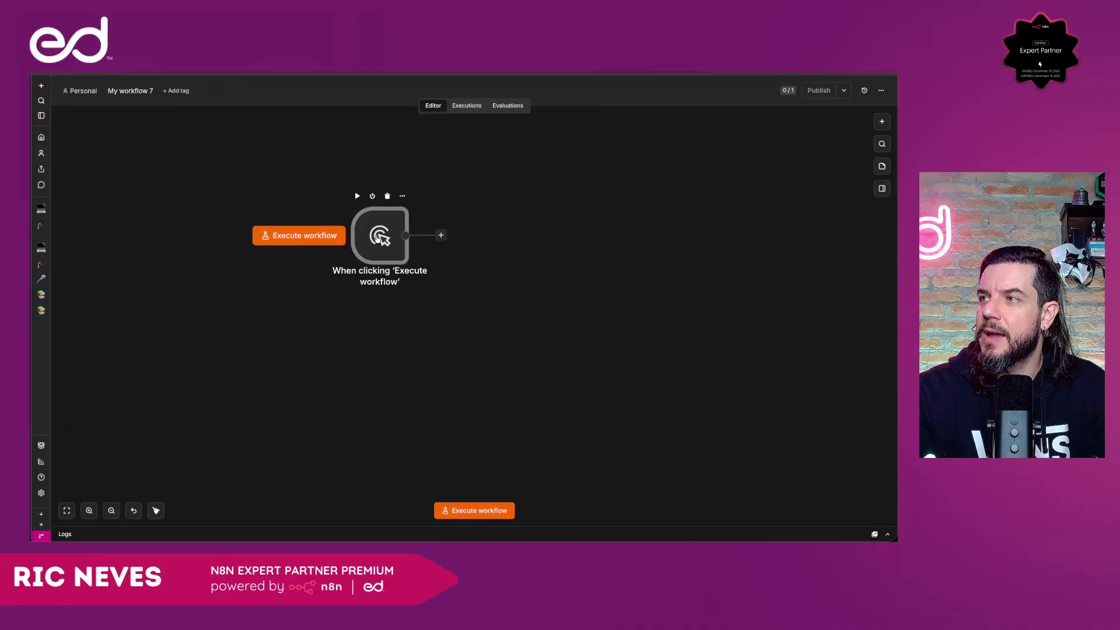
Rename the manual trigger node "🧪 Trigger: Manual (testing)" and move it slightly up and left on the canvas.
double_click(377, 236)
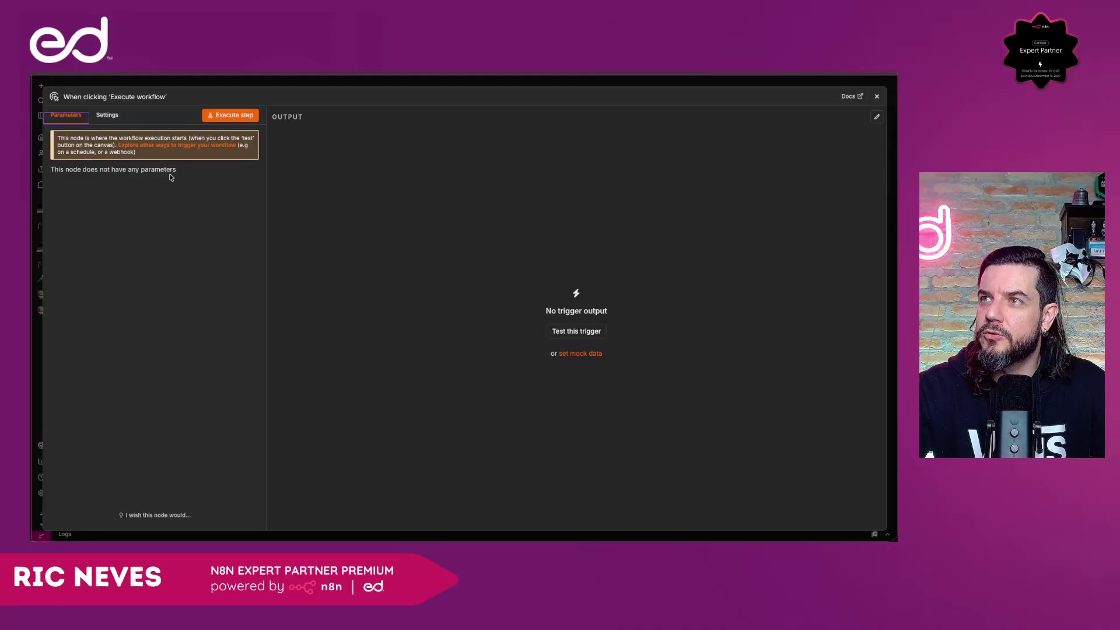
click(116, 97)
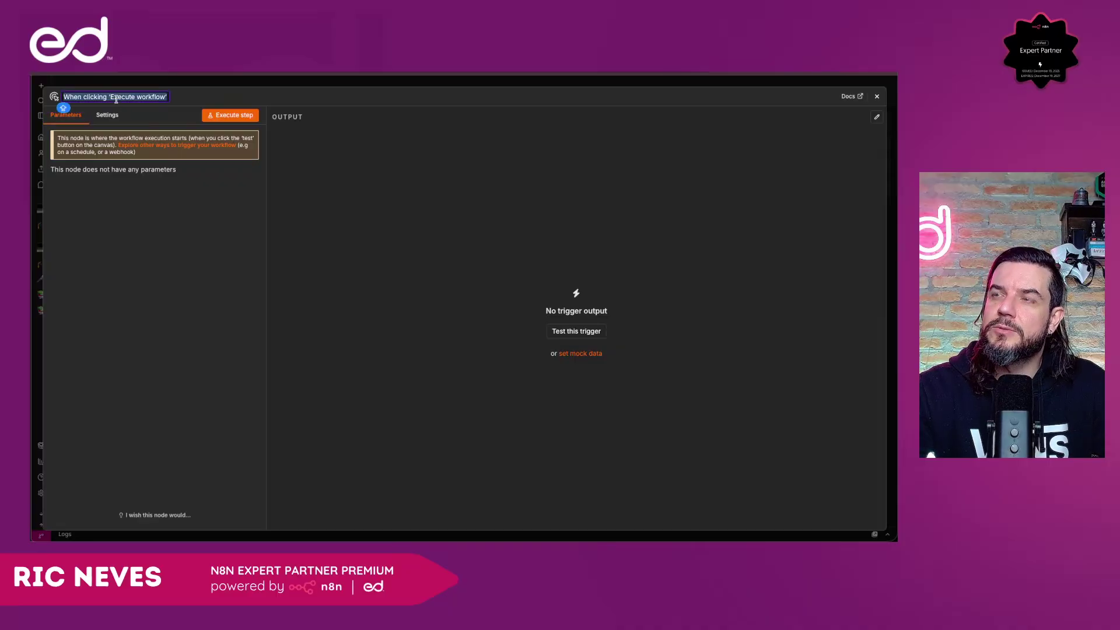
text(Trigger: Manual (testing))
key(Return)
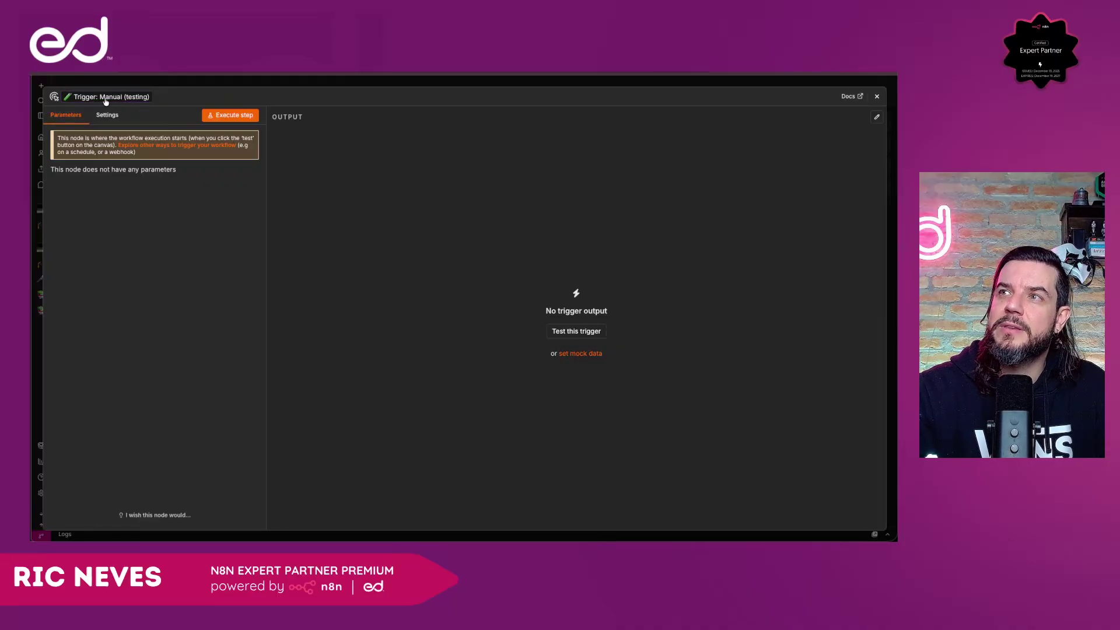
click(178, 81)
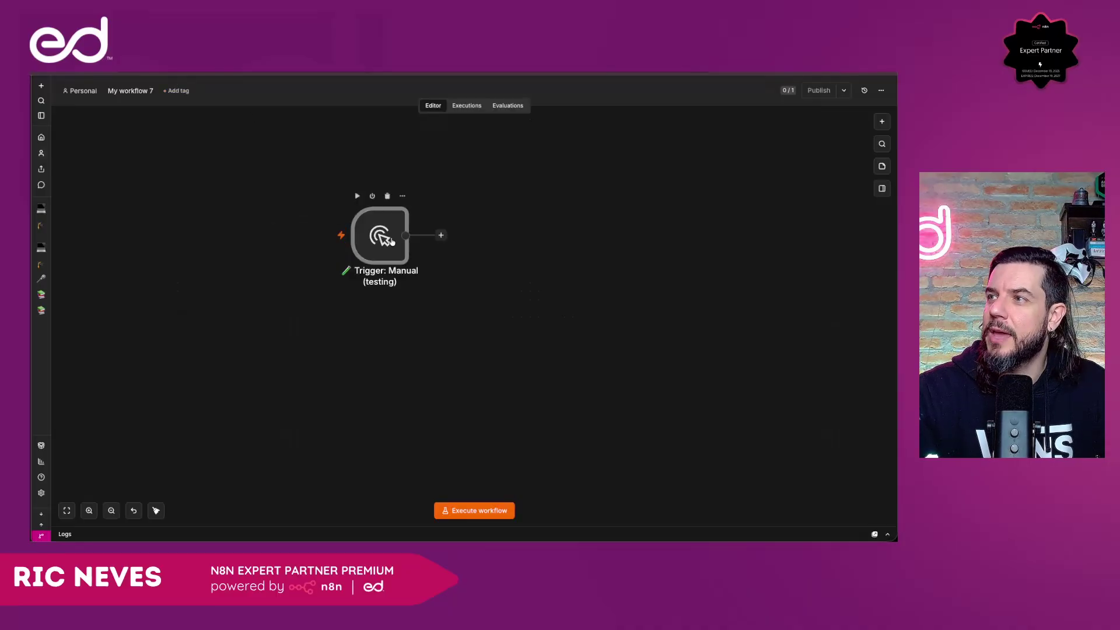
drag(385, 250, 368, 225)
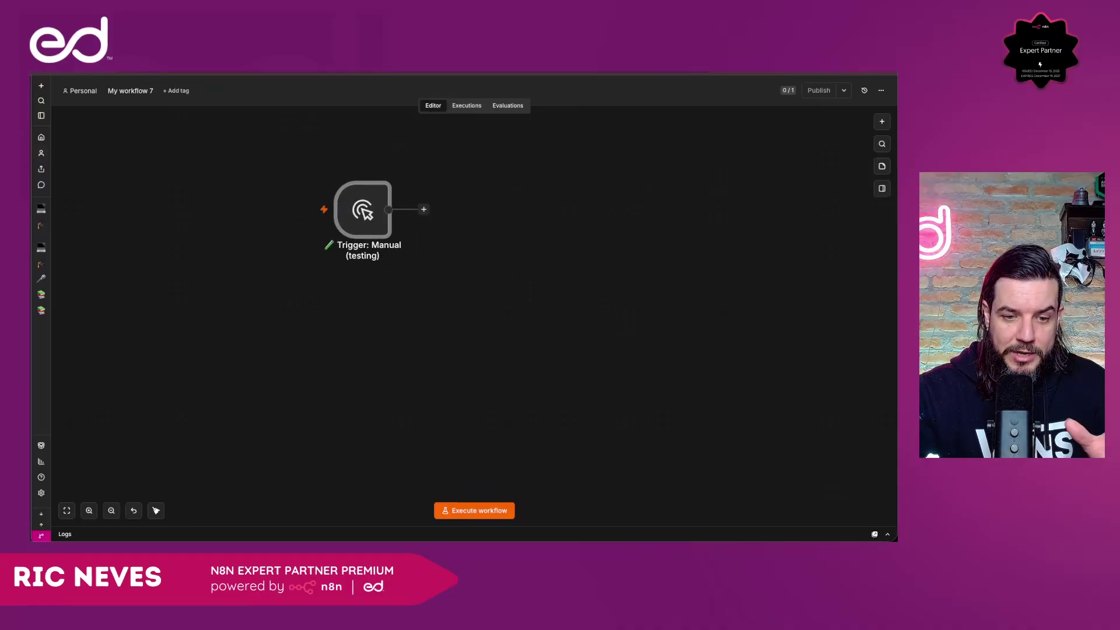
Add a Schedule Trigger node and place it directly below the manual trigger.
click(882, 122)
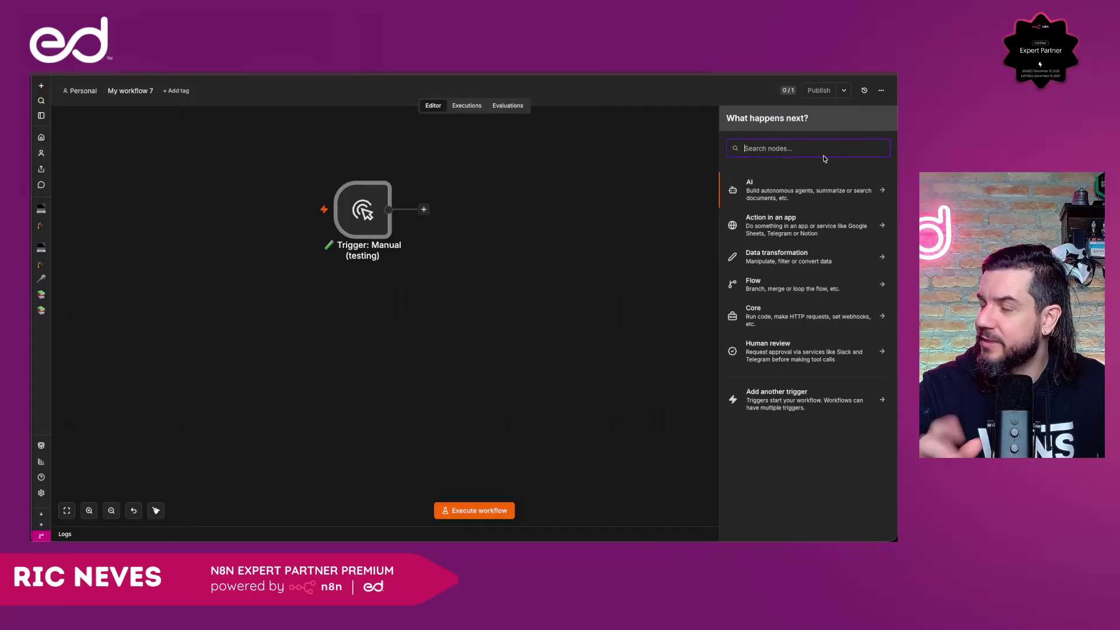
text(CRON)
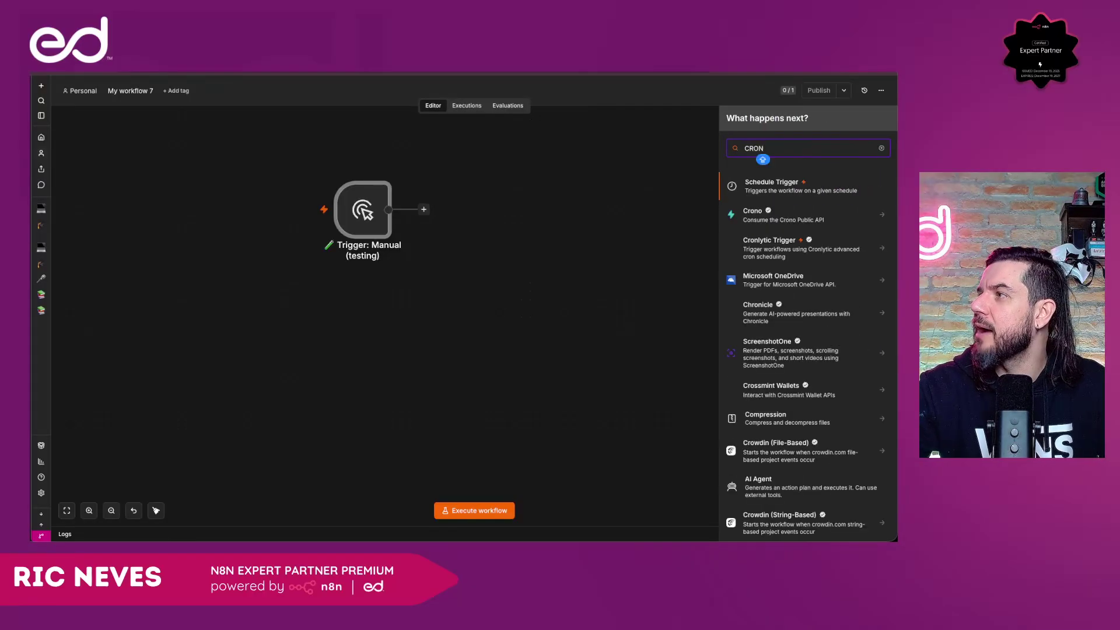
click(772, 186)
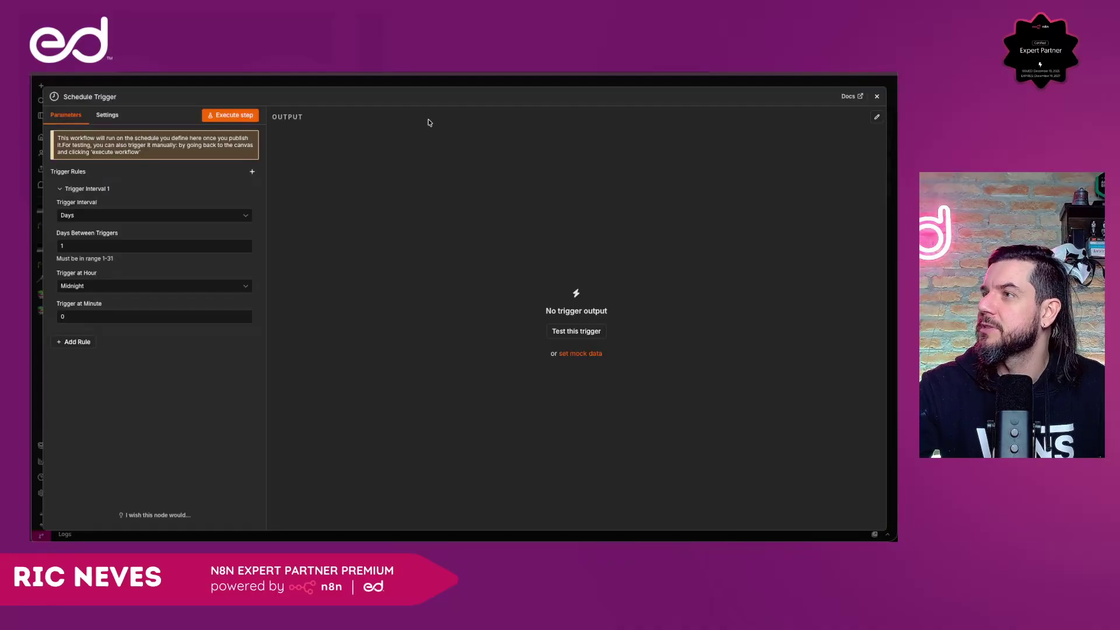
click(402, 85)
drag(495, 220, 378, 344)
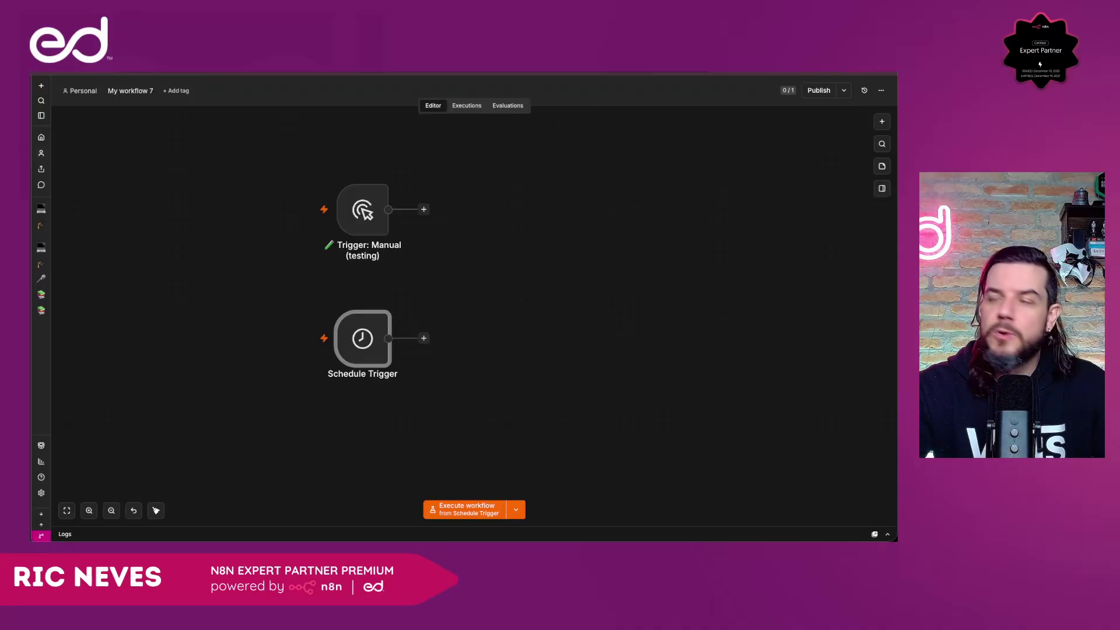
Rename the Schedule Trigger node "⏰ Trigger: Weekdays 9AM".
double_click(356, 335)
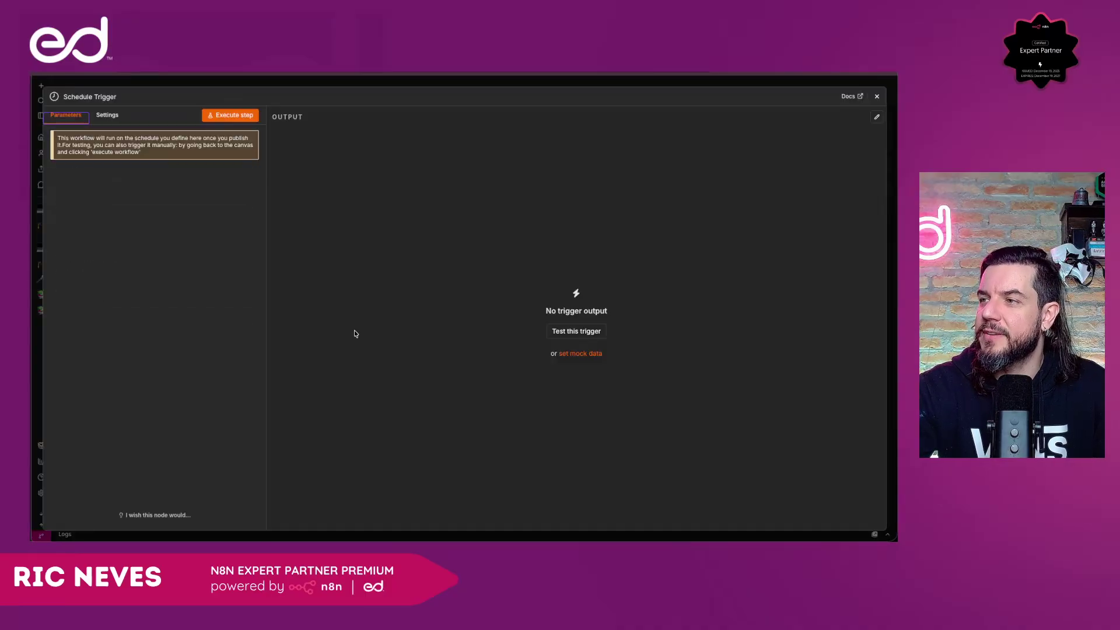
click(96, 97)
text(⏰ Trigger: Weekdays 9AM)
key(Return)
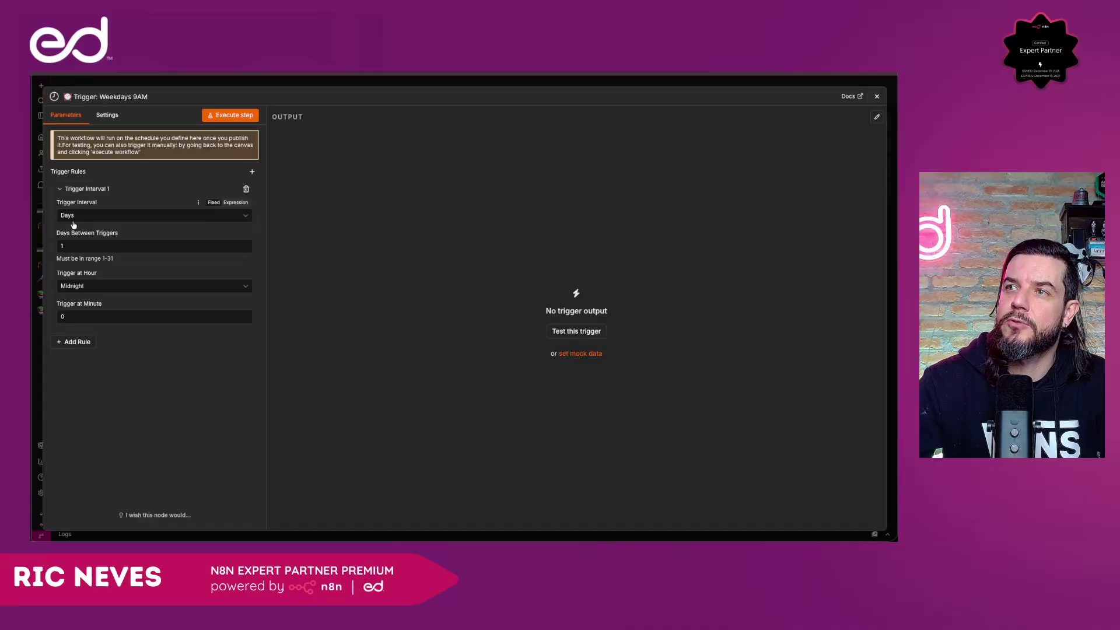
Set the schedule's daily trigger hour to 9am and return to the canvas.
drag(78, 244, 31, 244)
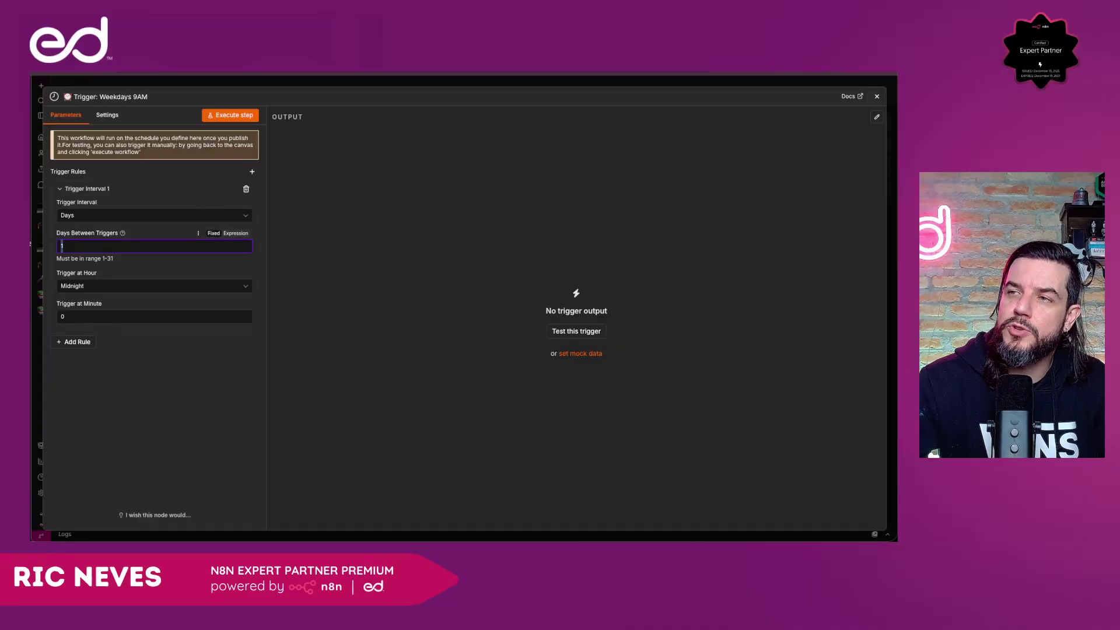
click(89, 287)
scroll(88, 390, down, 1)
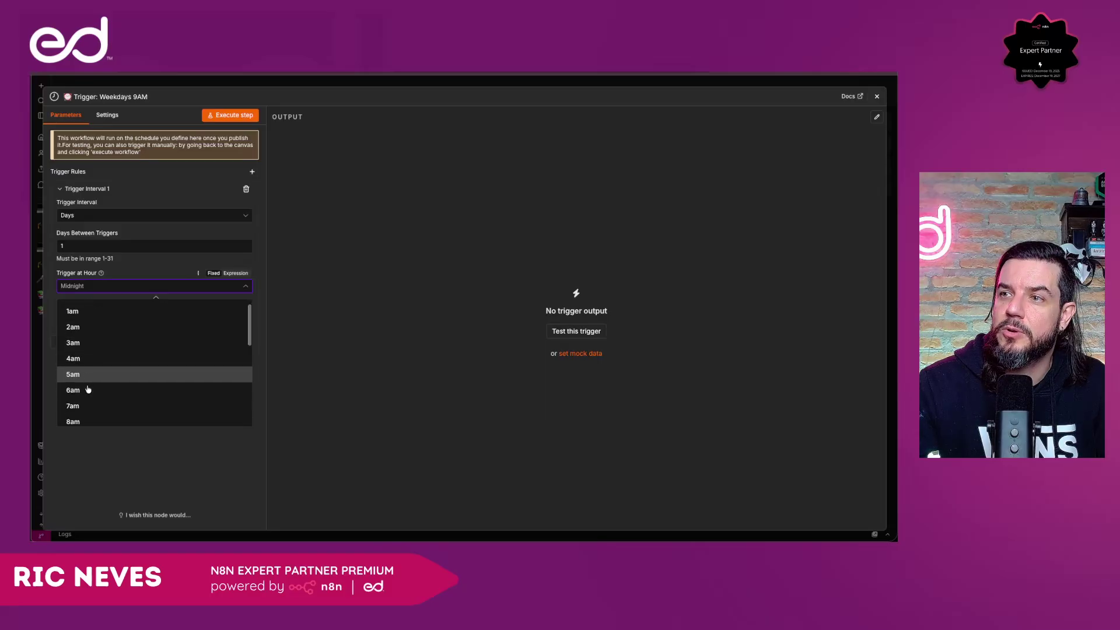
scroll(88, 390, down, 4)
click(85, 376)
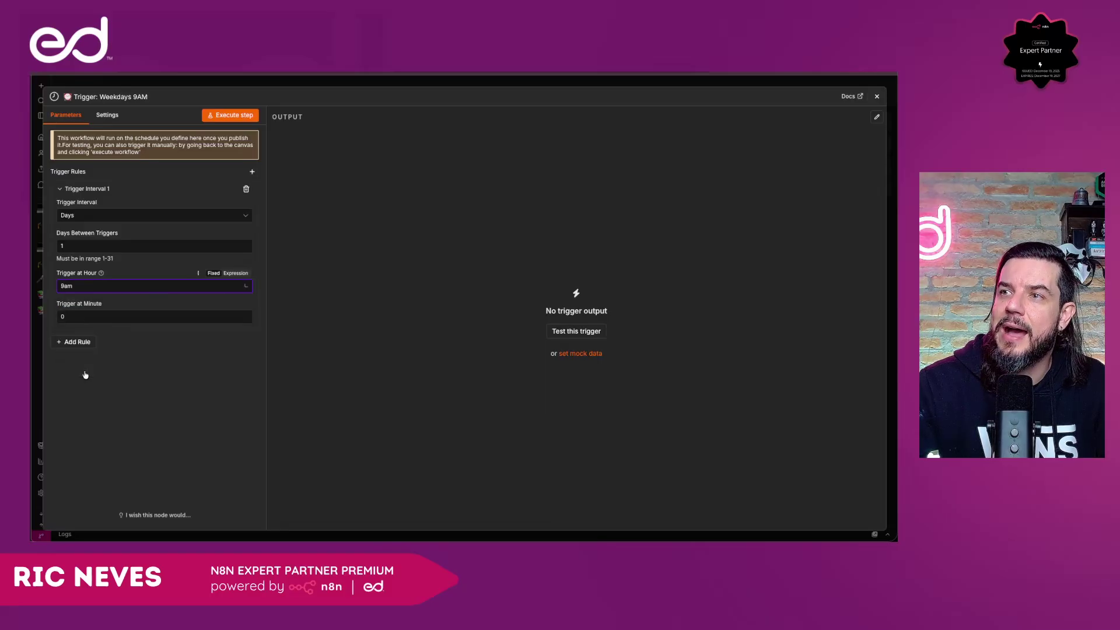
double_click(74, 315)
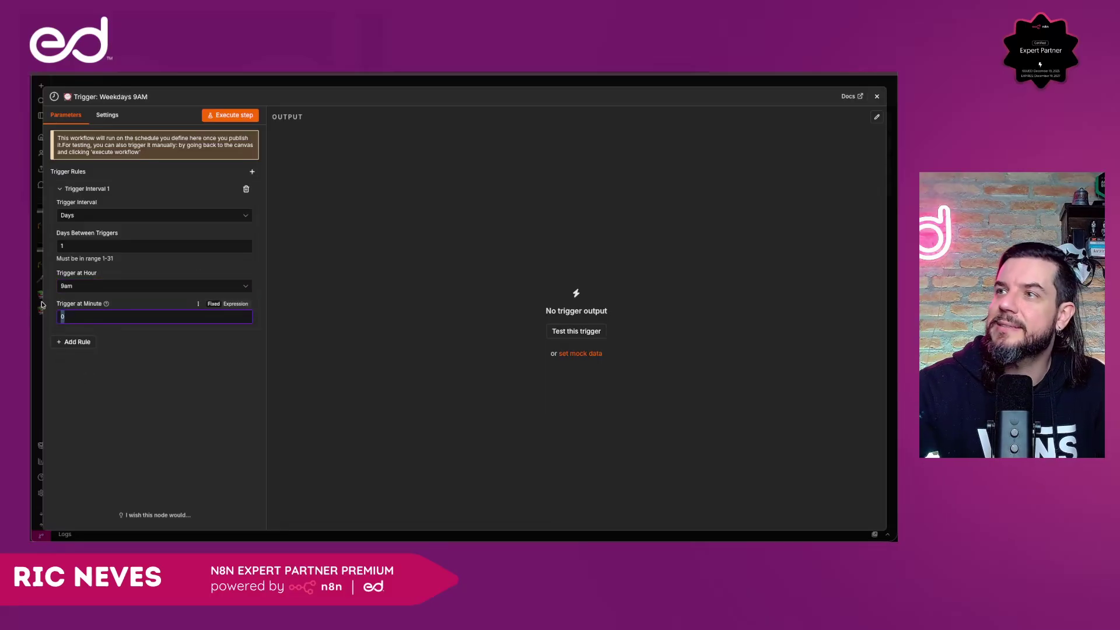
click(61, 188)
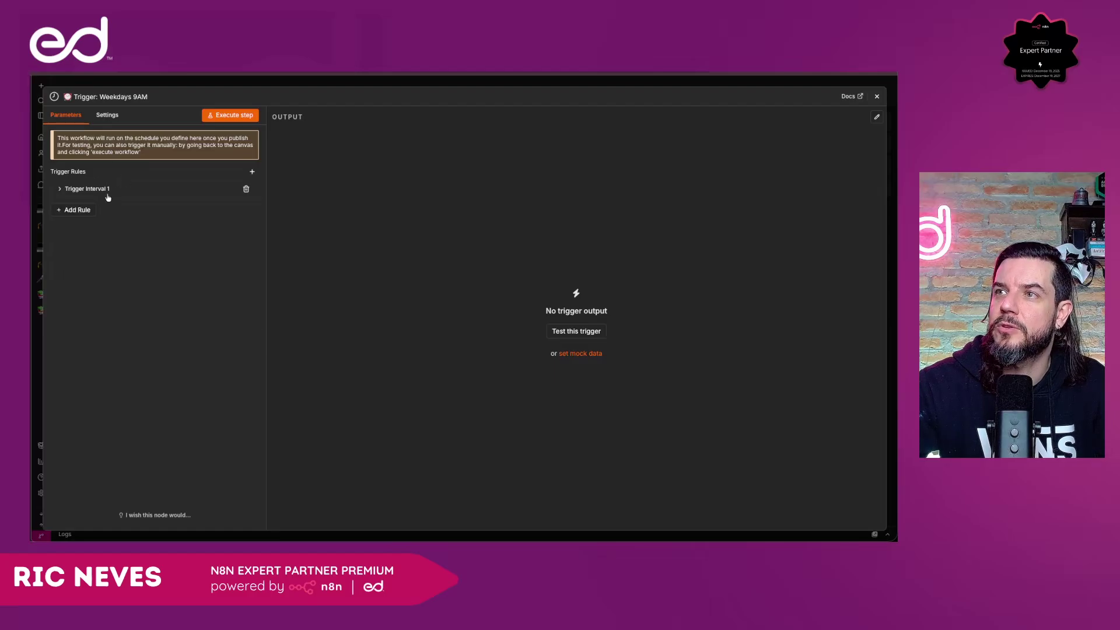
click(146, 82)
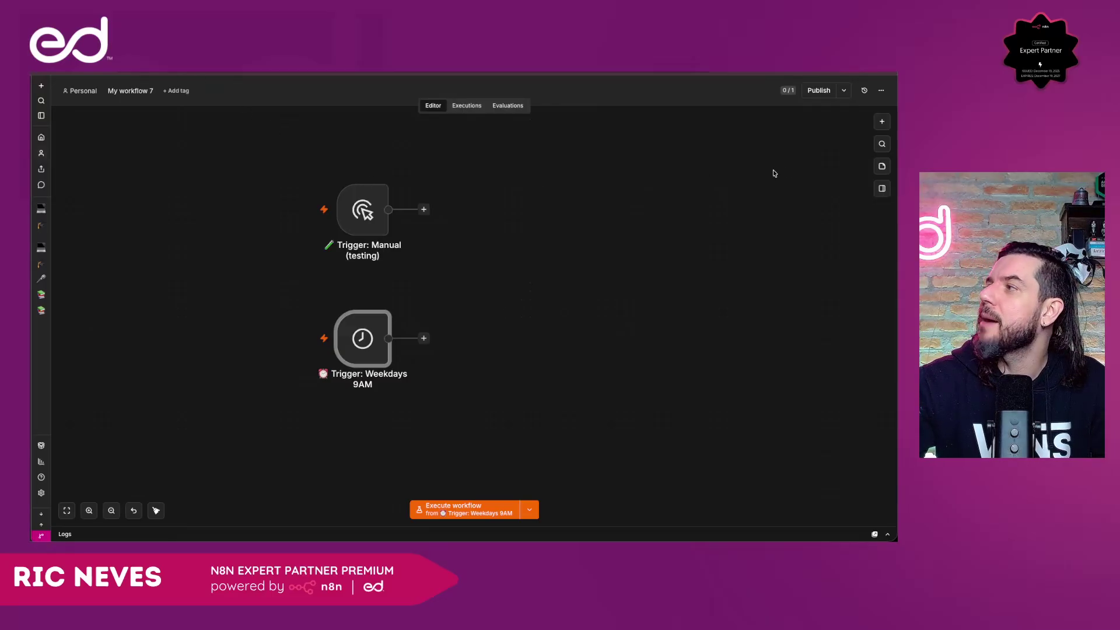
Add an Edit Fields (Set) node after the weekday trigger and place it to the right, vertically between both triggers.
click(881, 122)
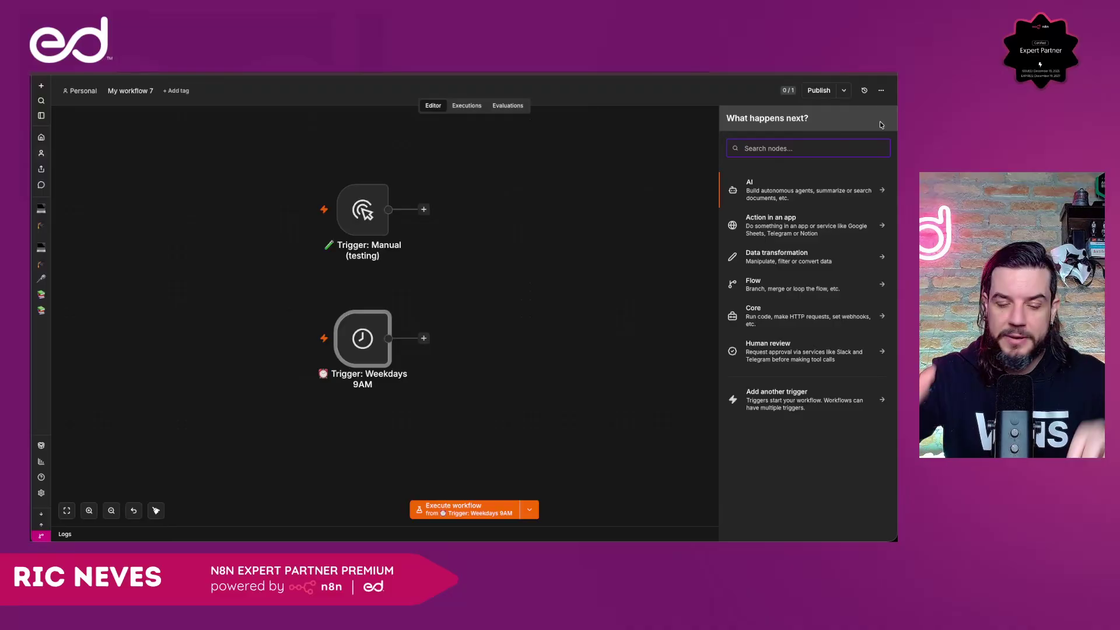
text(edit)
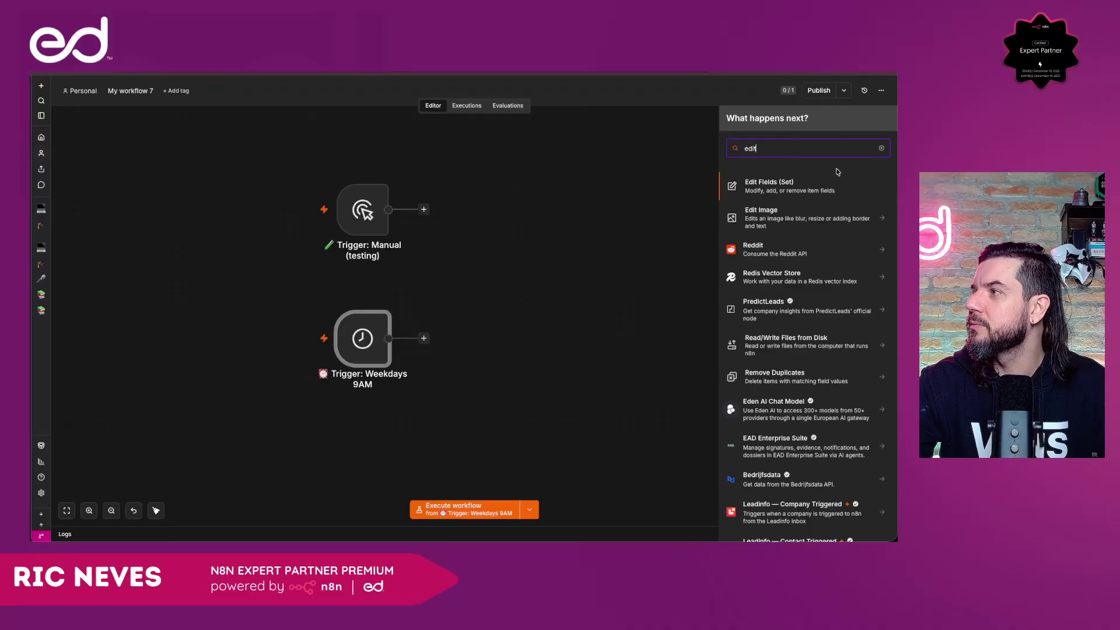
click(765, 186)
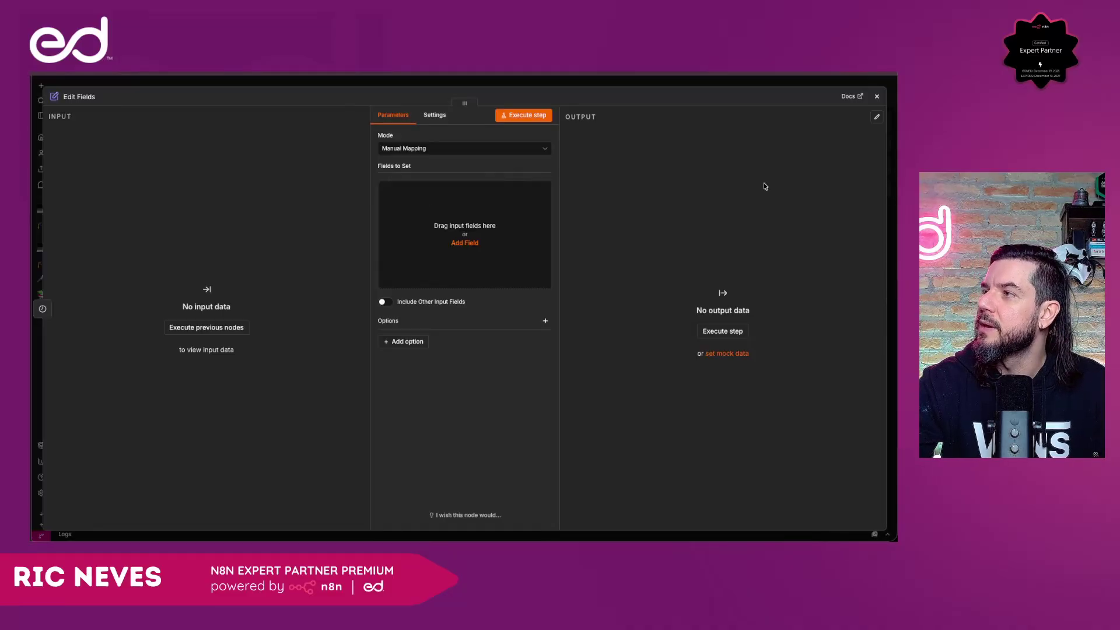
click(437, 82)
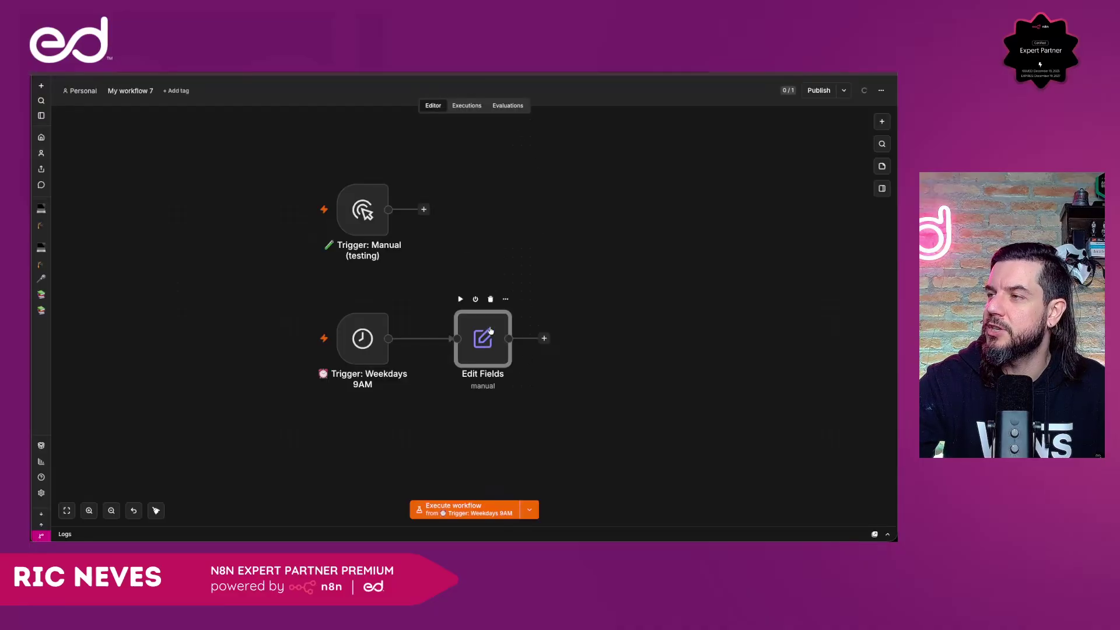
drag(490, 331, 533, 271)
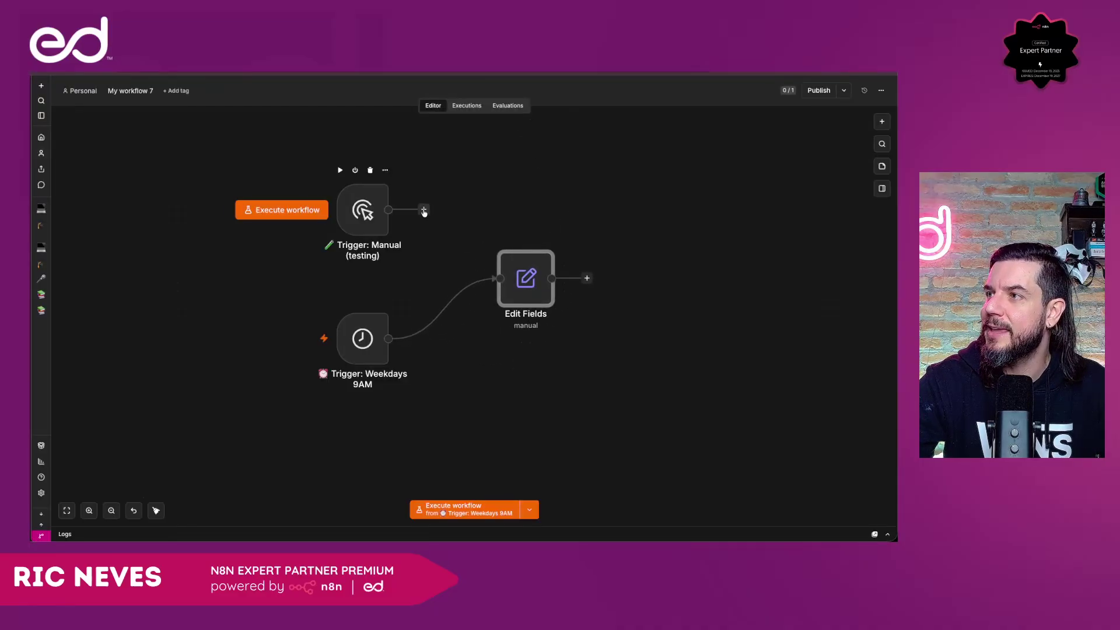
Connect the manual trigger to the Edit Fields node and make workflow execution start from the manual trigger.
drag(424, 212, 500, 277)
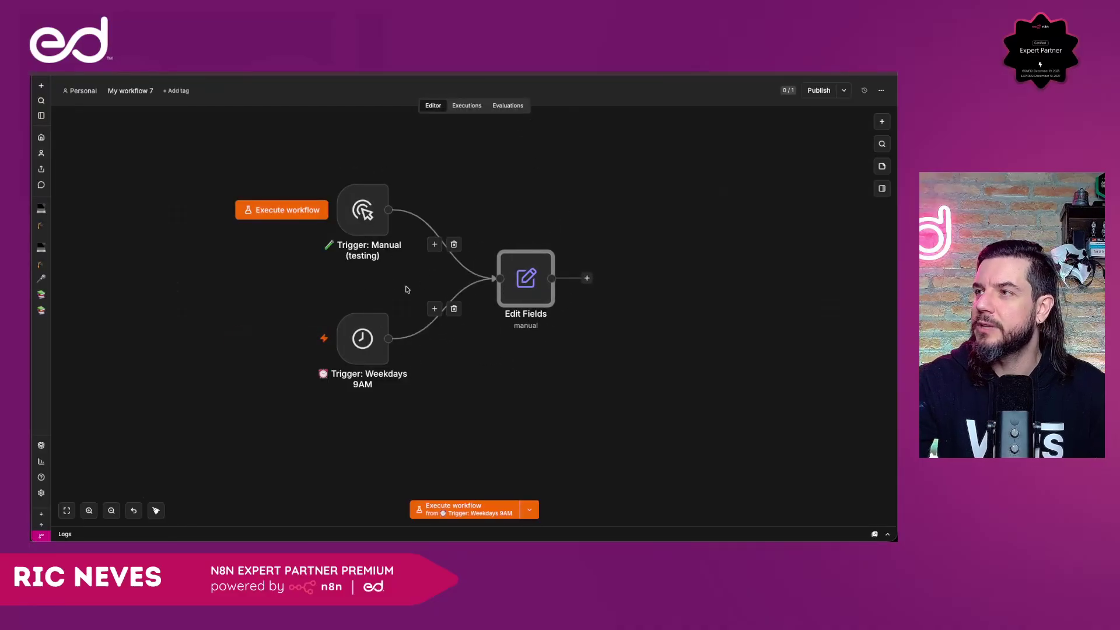
click(529, 510)
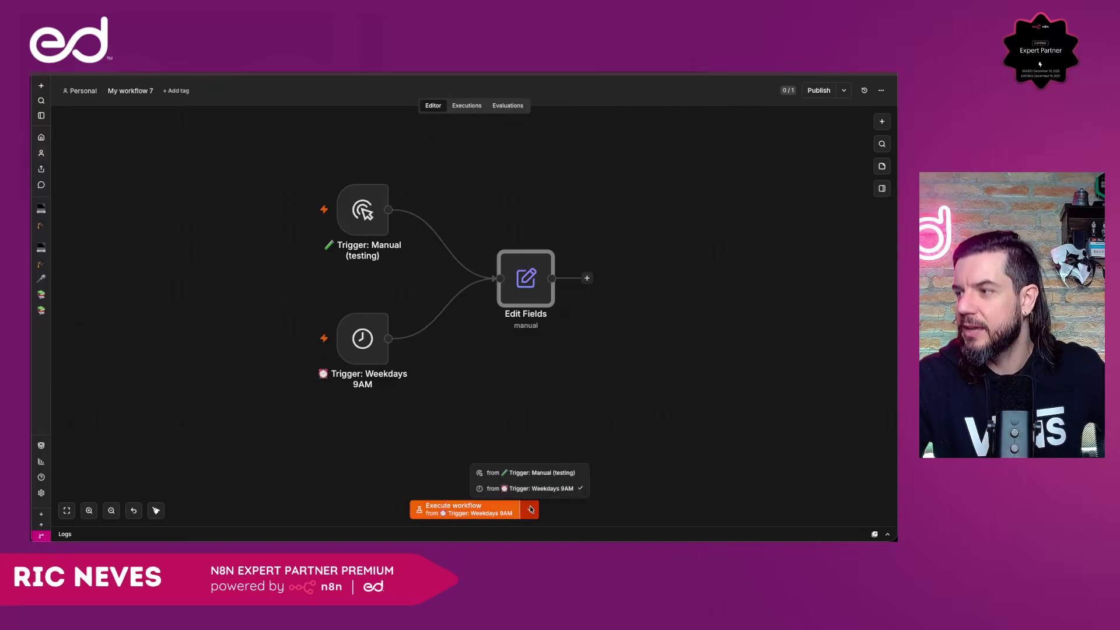
click(513, 473)
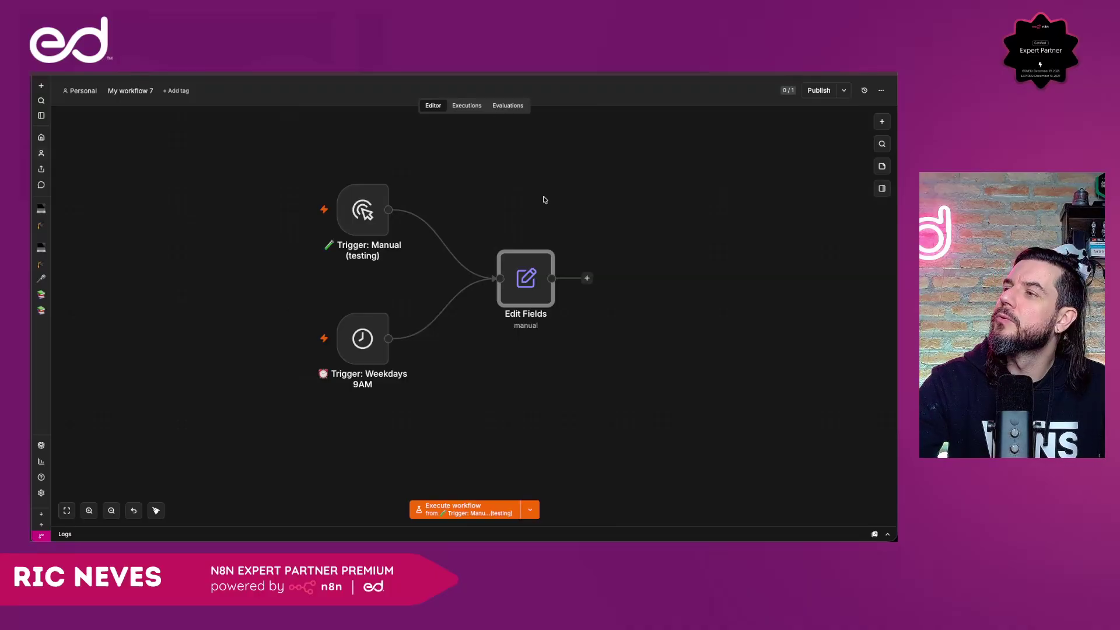
Rename the Edit Fields node "Config: Squad & Guardrails".
double_click(535, 257)
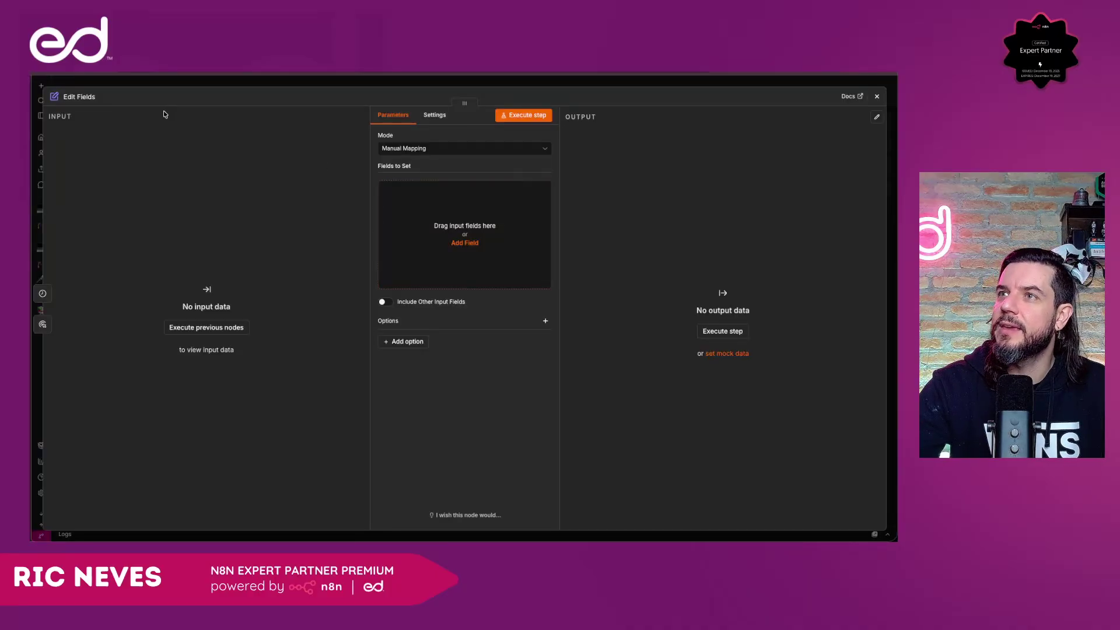
click(79, 96)
text(Config: Squad & Guardrails)
key(Return)
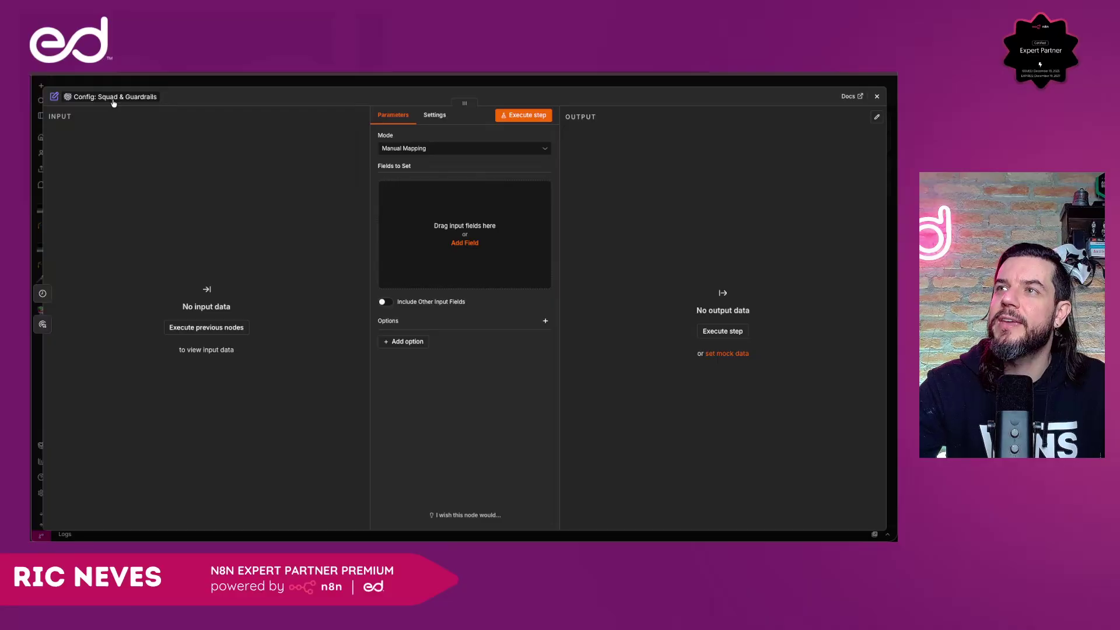
Add a string field named jira.base_url to the config node's fields to set.
click(458, 244)
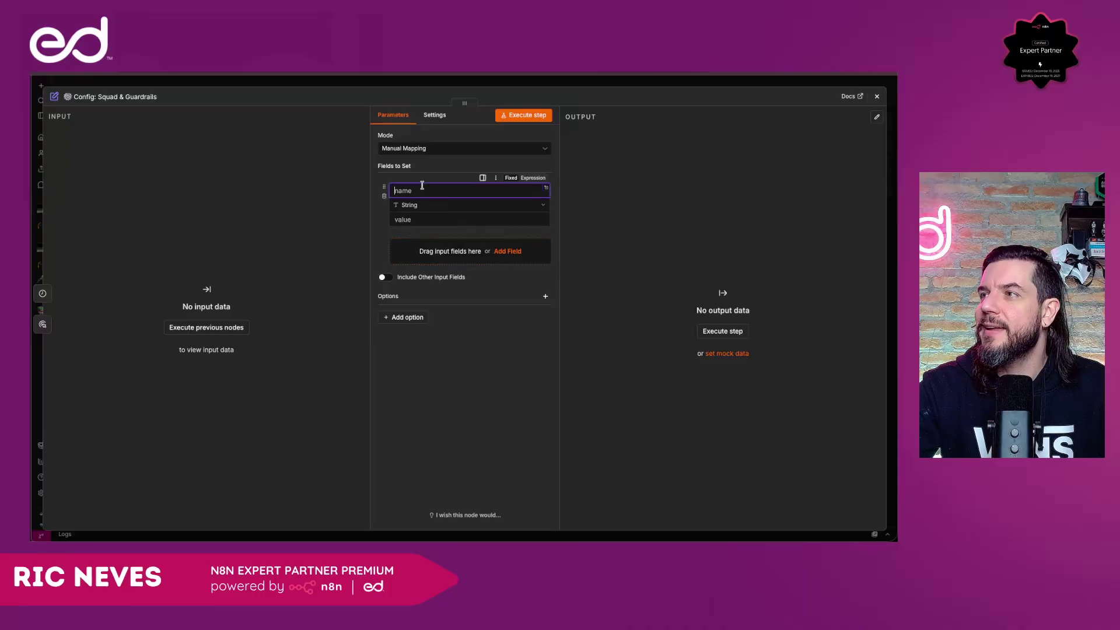
text(jira)
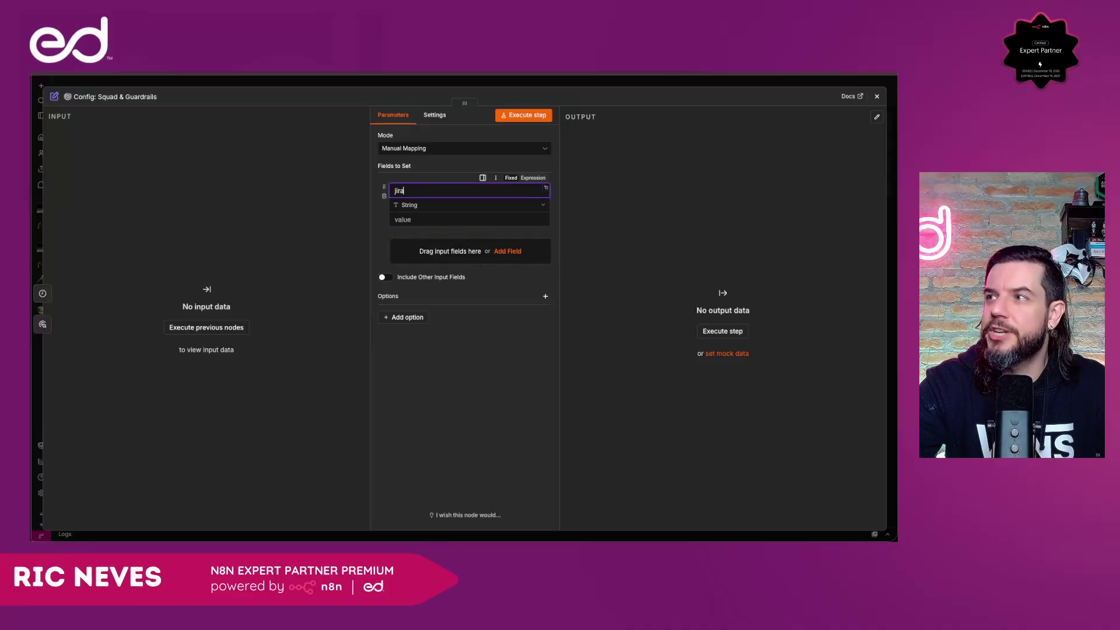
text(.base)
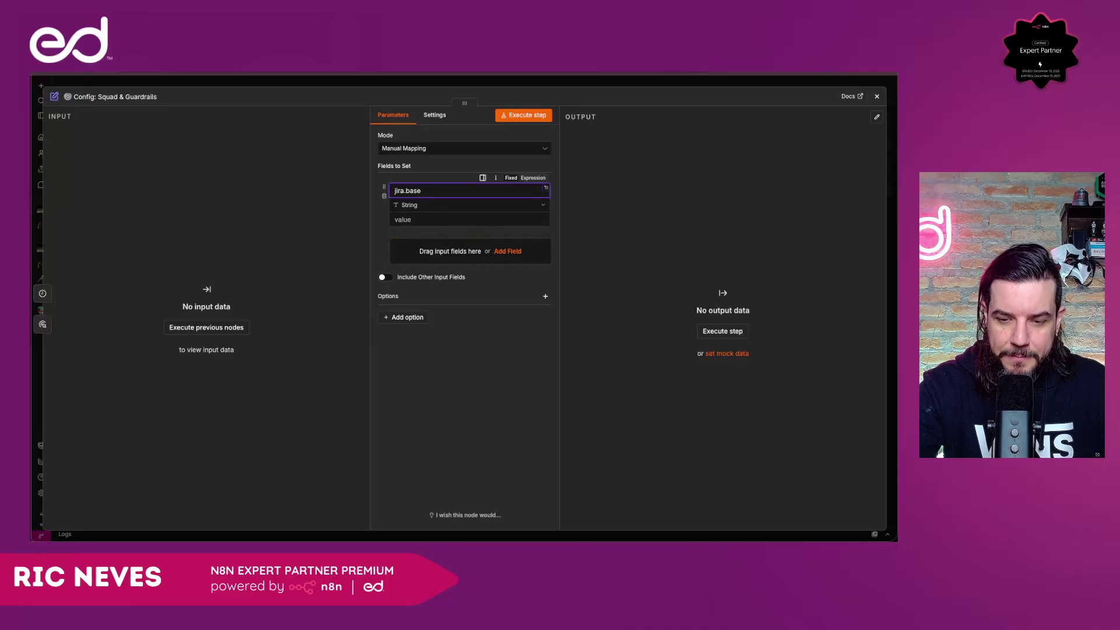
text(_url)
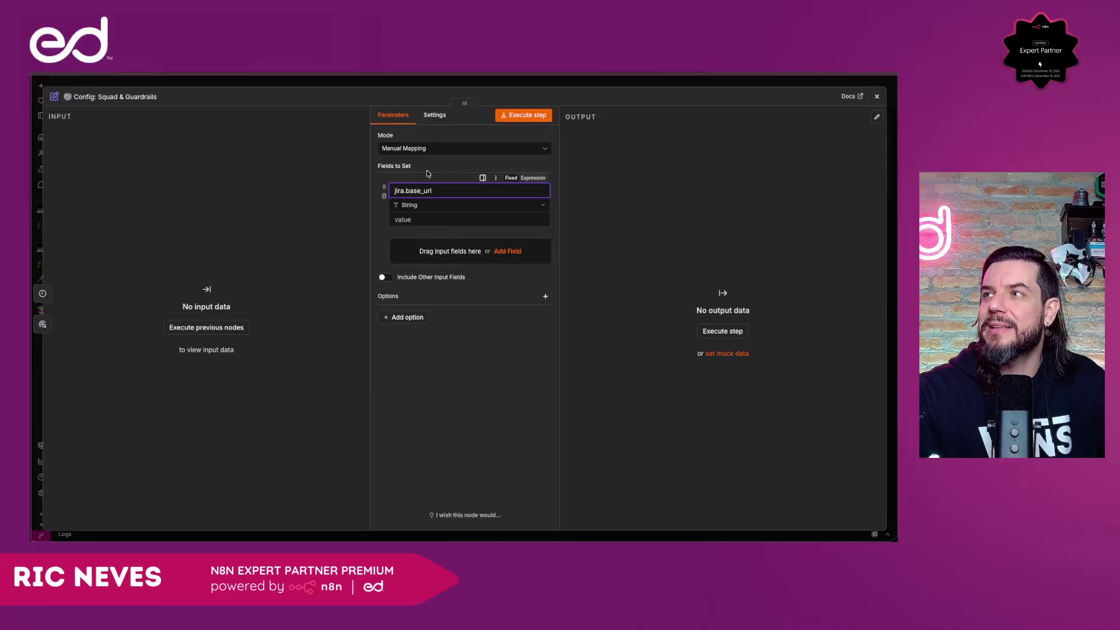
Close the config node and rename the workflow "📋 Daily Standup Digest — Jira → AI → Slack !!!".
click(337, 83)
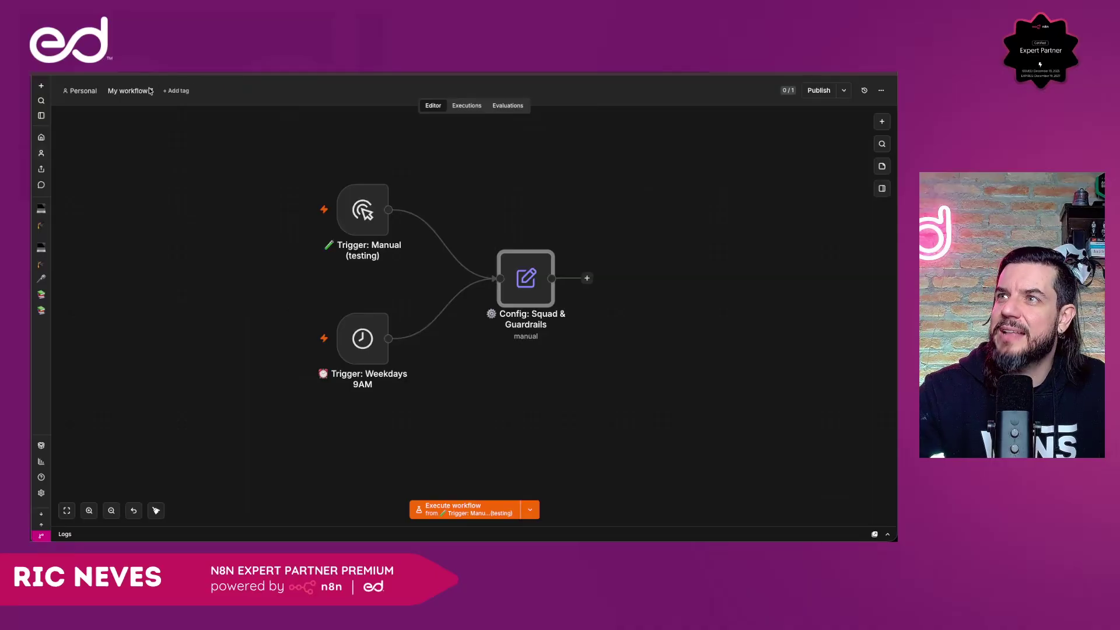
click(122, 91)
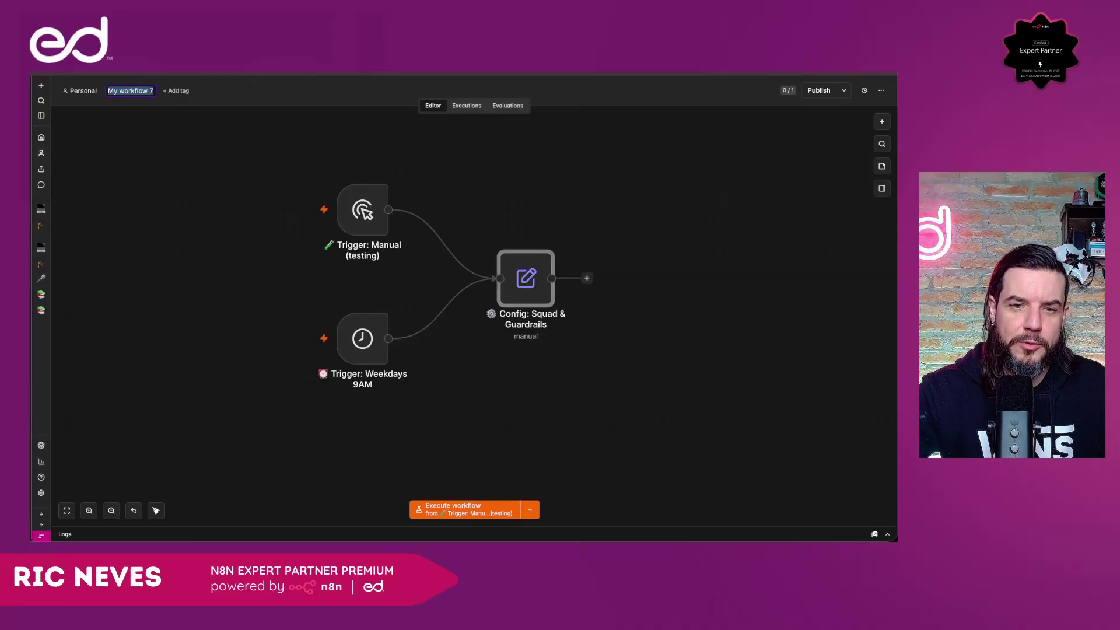
click(153, 91)
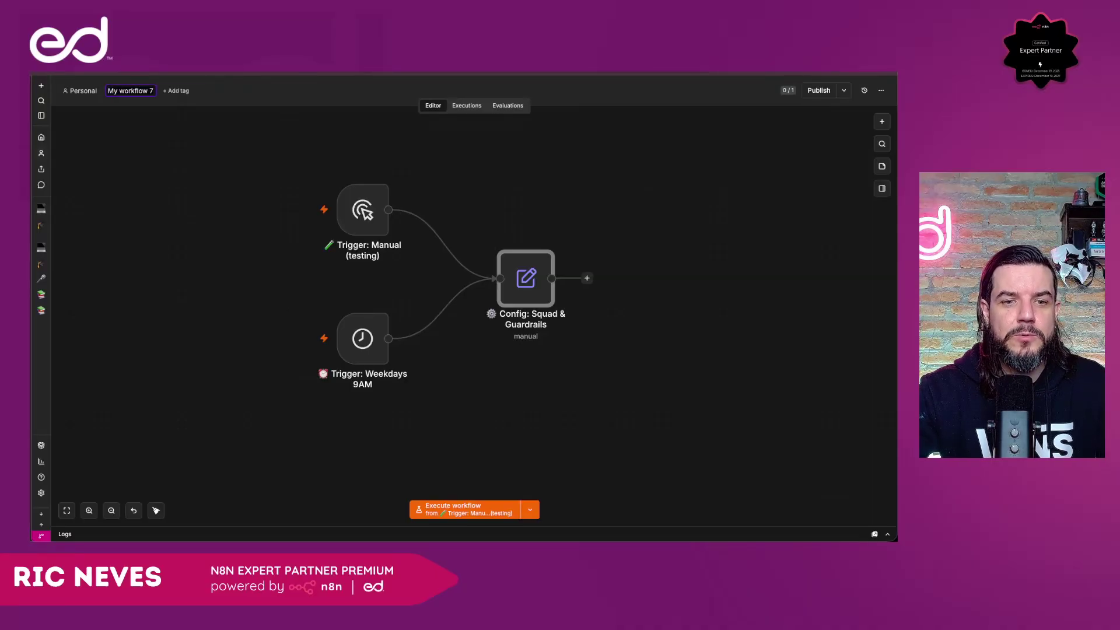
click(142, 91)
click(139, 91)
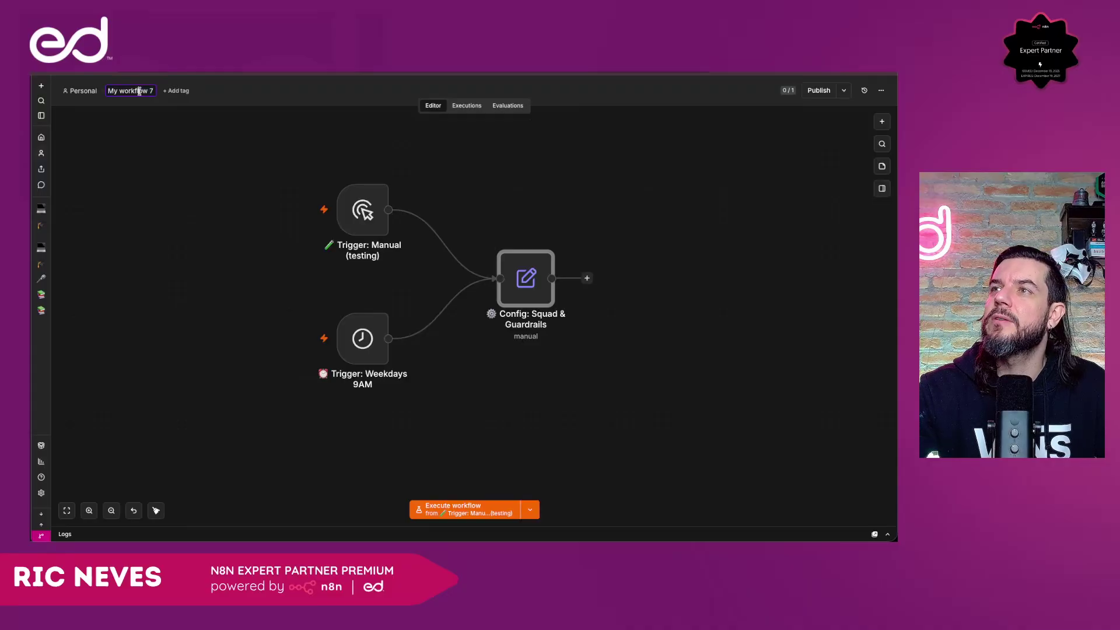
key(ctrl+a)
text(📋 Daily Standup Digest — Jira → AI → Slack)
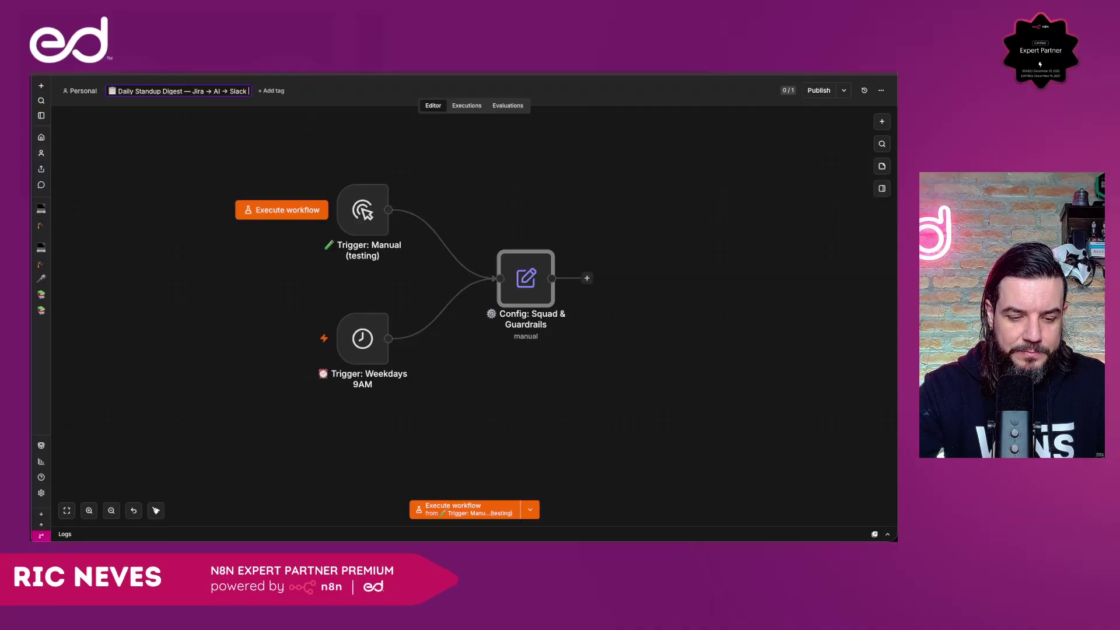
text(!!!)
key(Return)
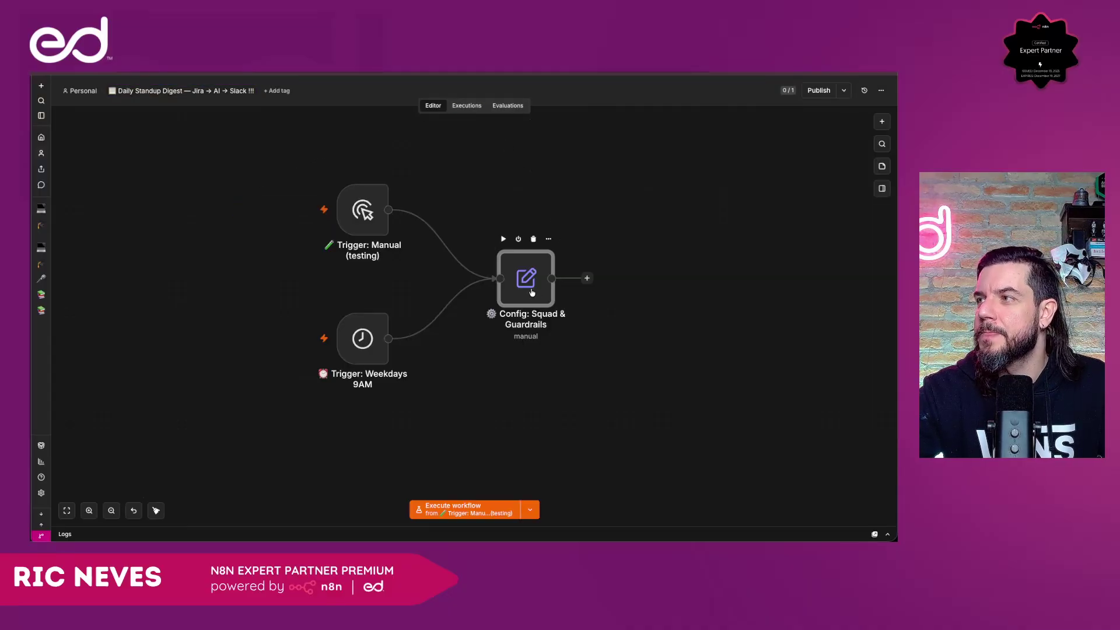
Open the config node, then switch to the Flowgrammers board in Jira and copy the site's base URL.
double_click(531, 292)
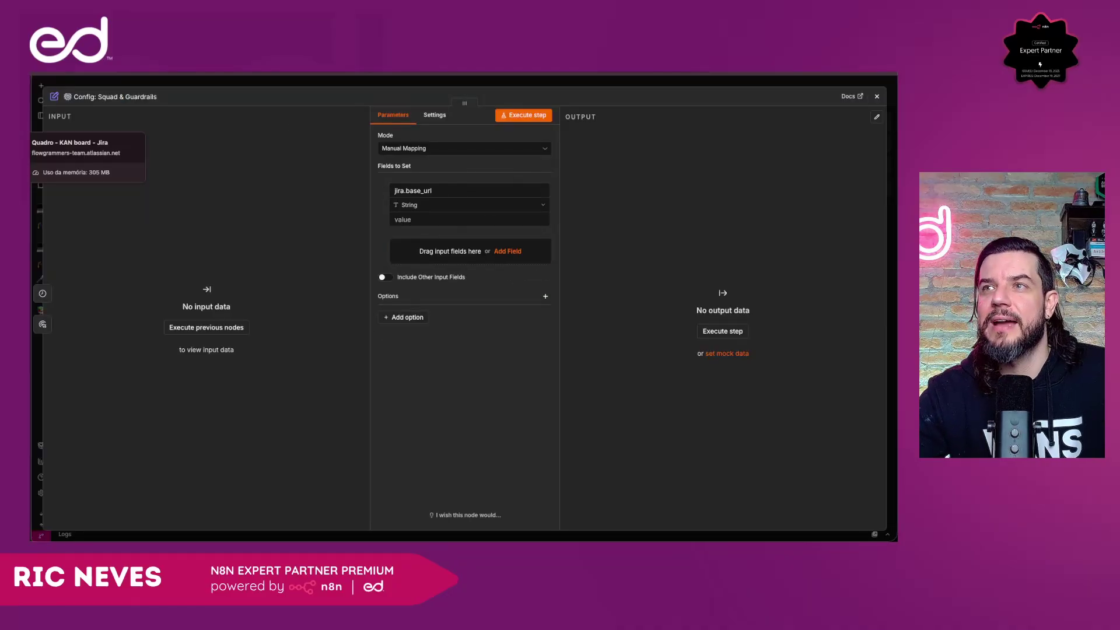
click(87, 69)
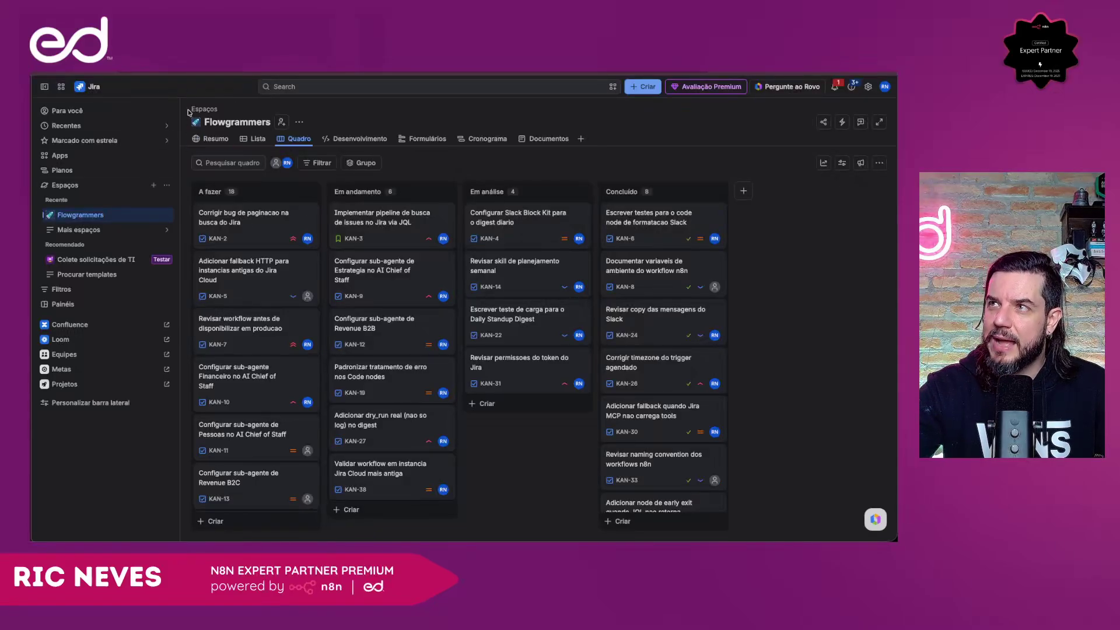
key(super+l)
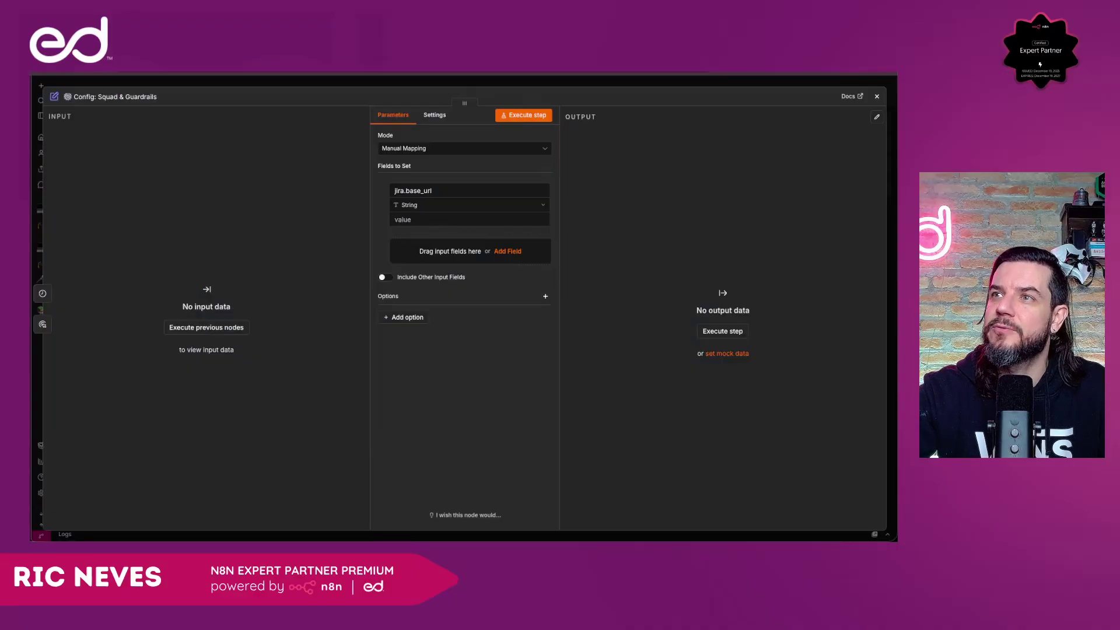
click(421, 221)
text(https://flowgrammers-team.atlassian.net/)
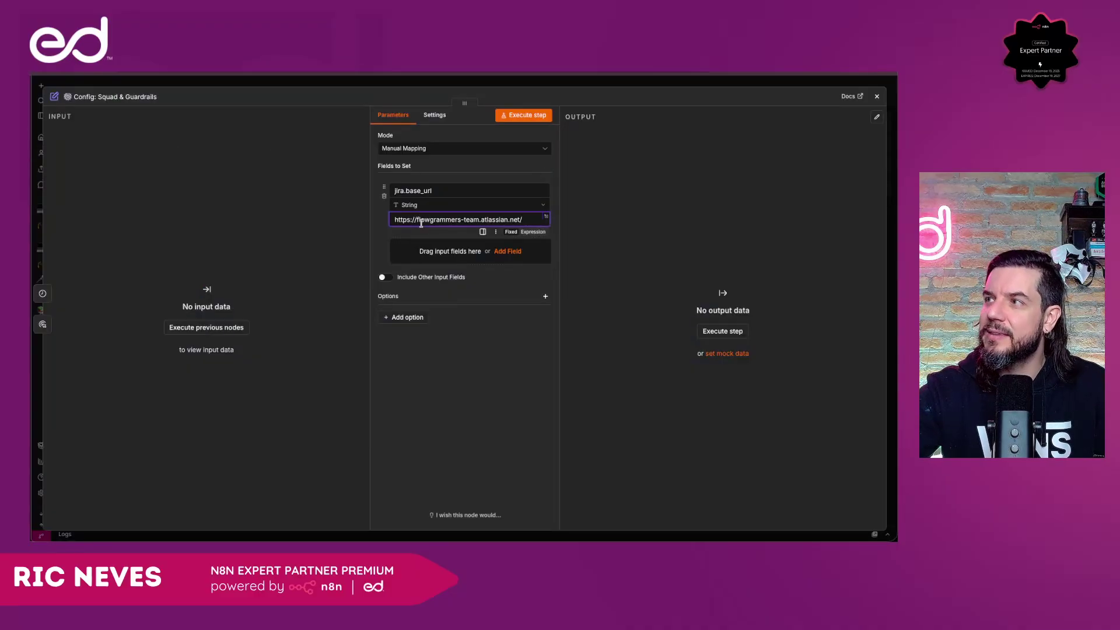
click(381, 237)
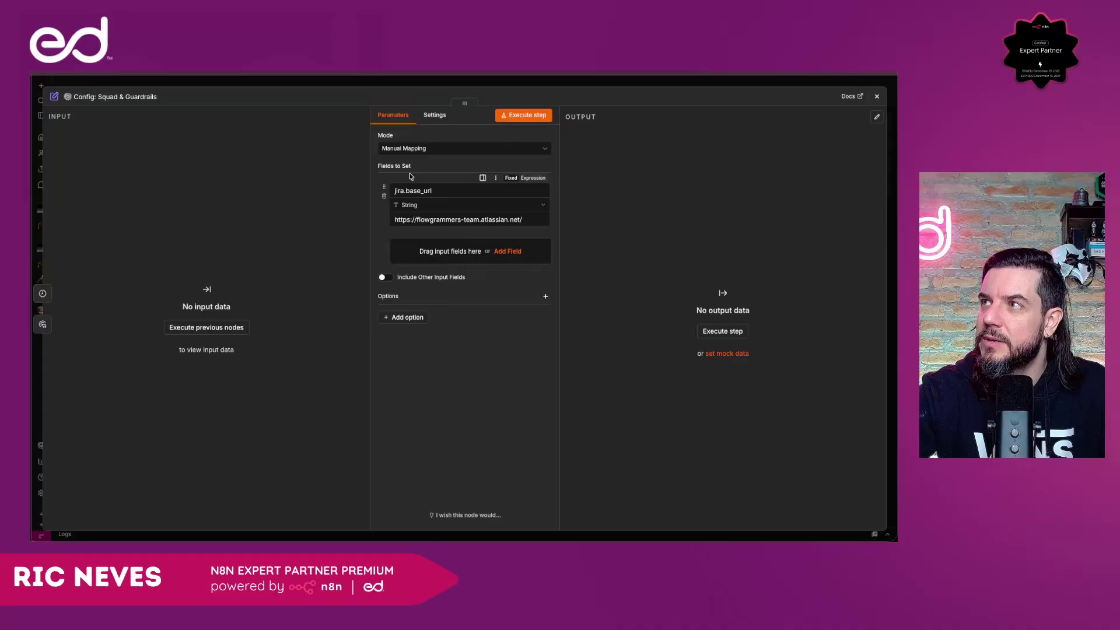
click(384, 86)
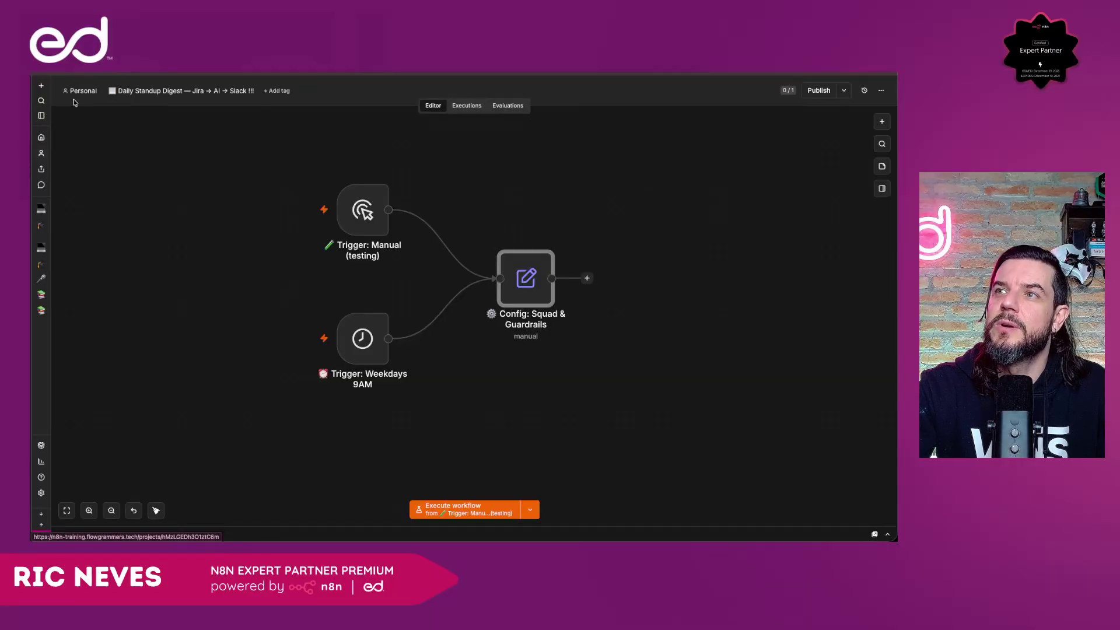
Start a new variable from the n8n overview and give it the key jira_base_url.
click(42, 138)
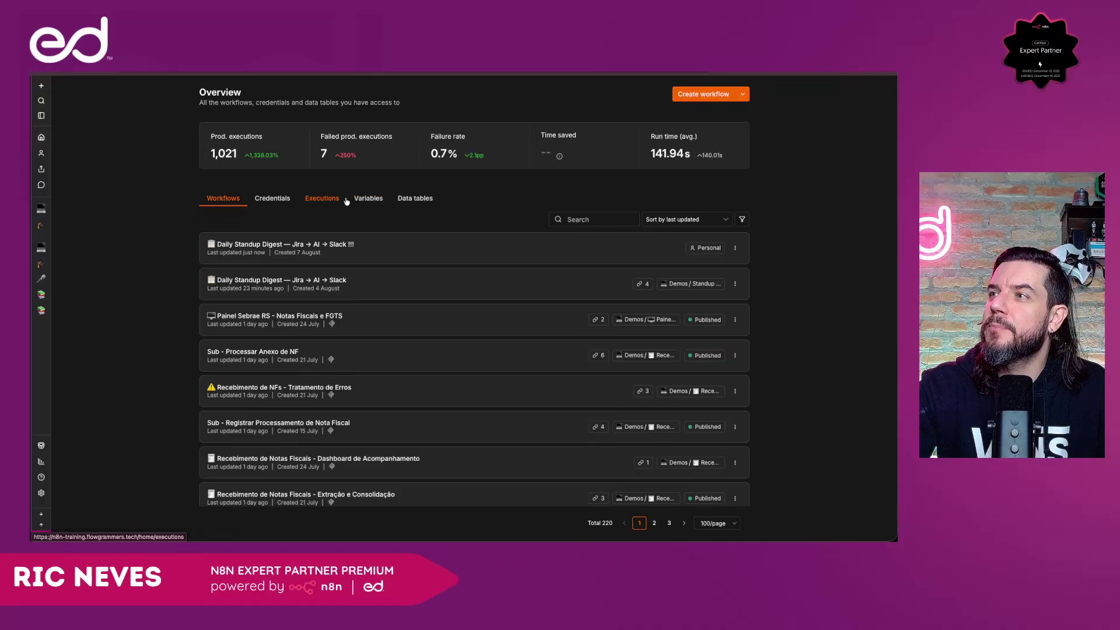
click(367, 198)
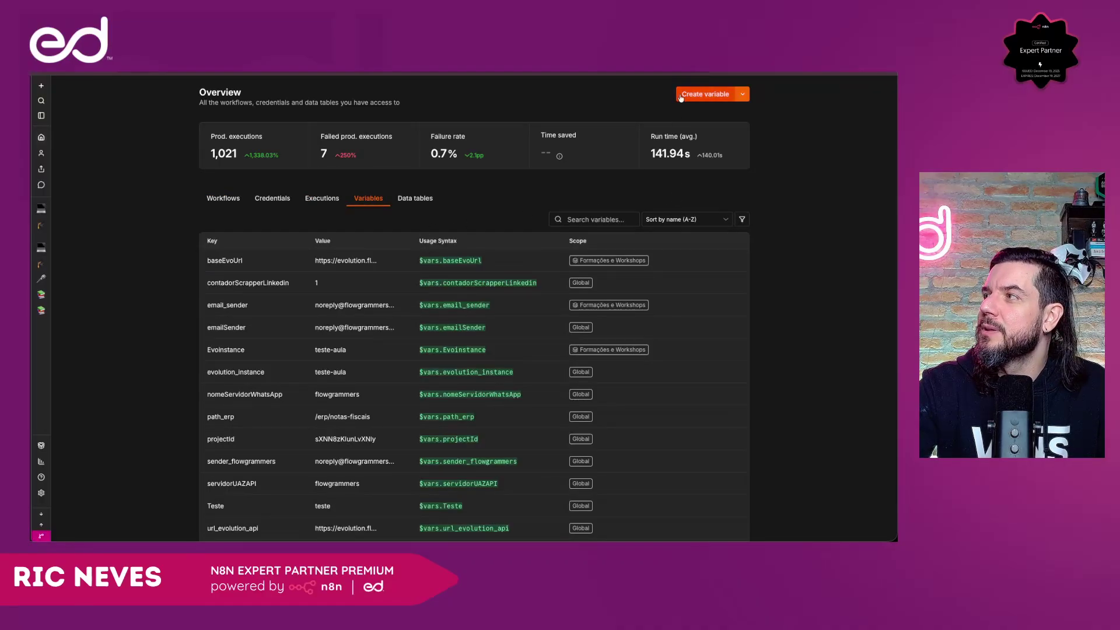
click(703, 95)
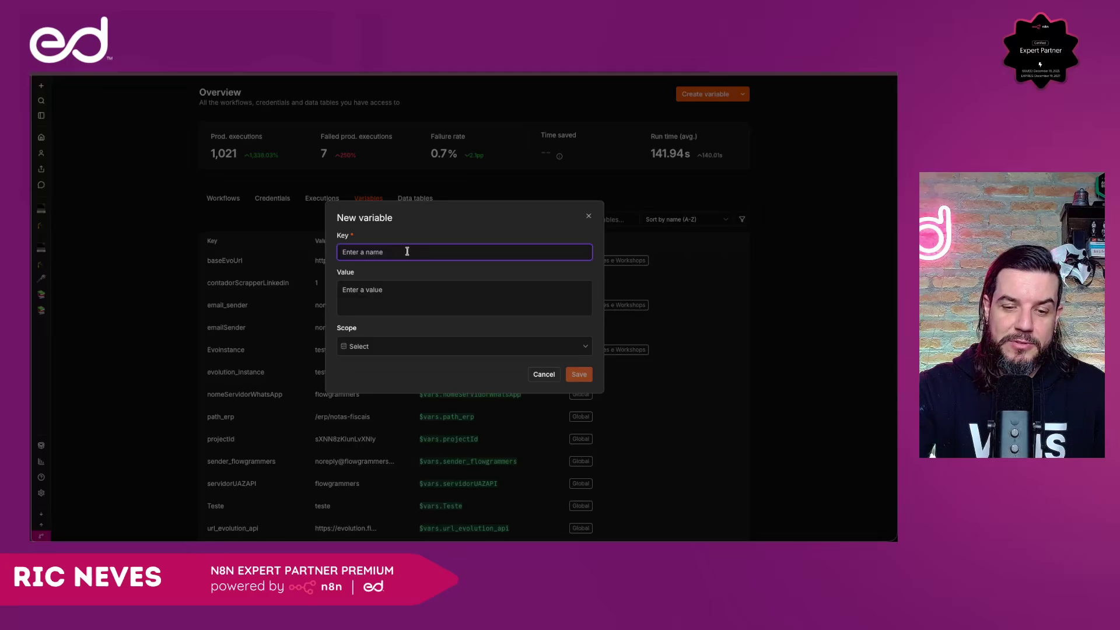
text(jira)
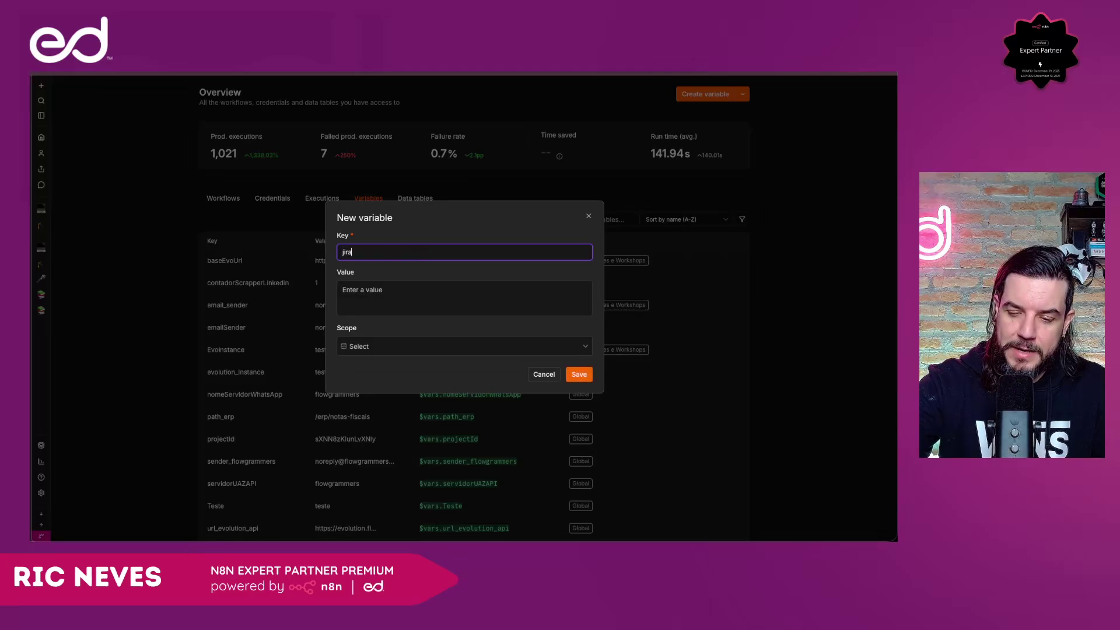
text(_base)
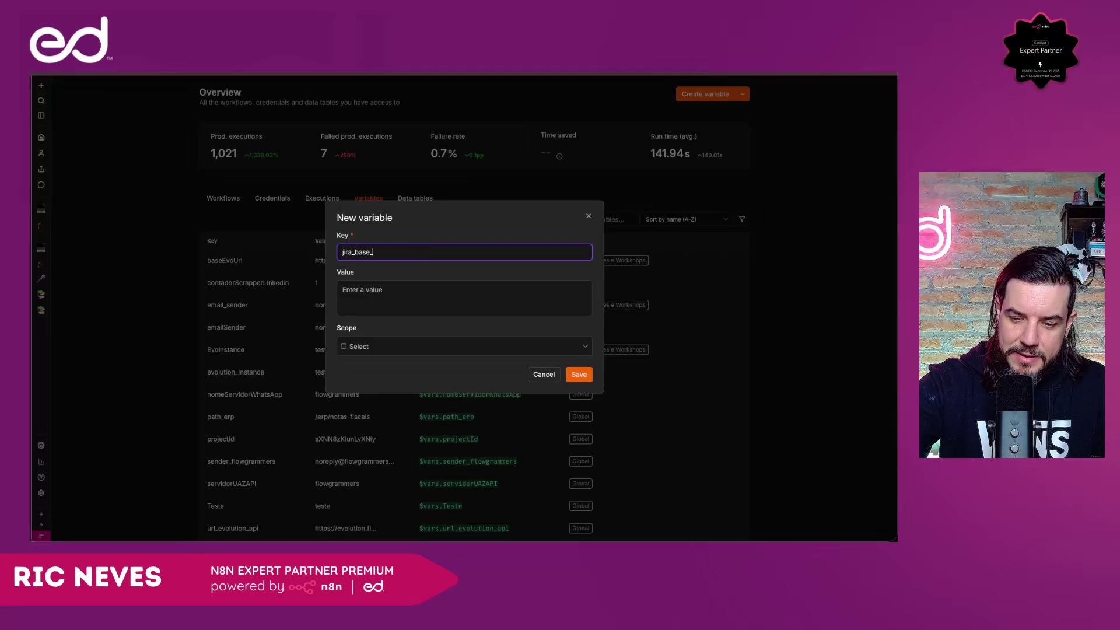
text(_url)
click(406, 286)
text(https://flowgrammers-team.atlassian.net/)
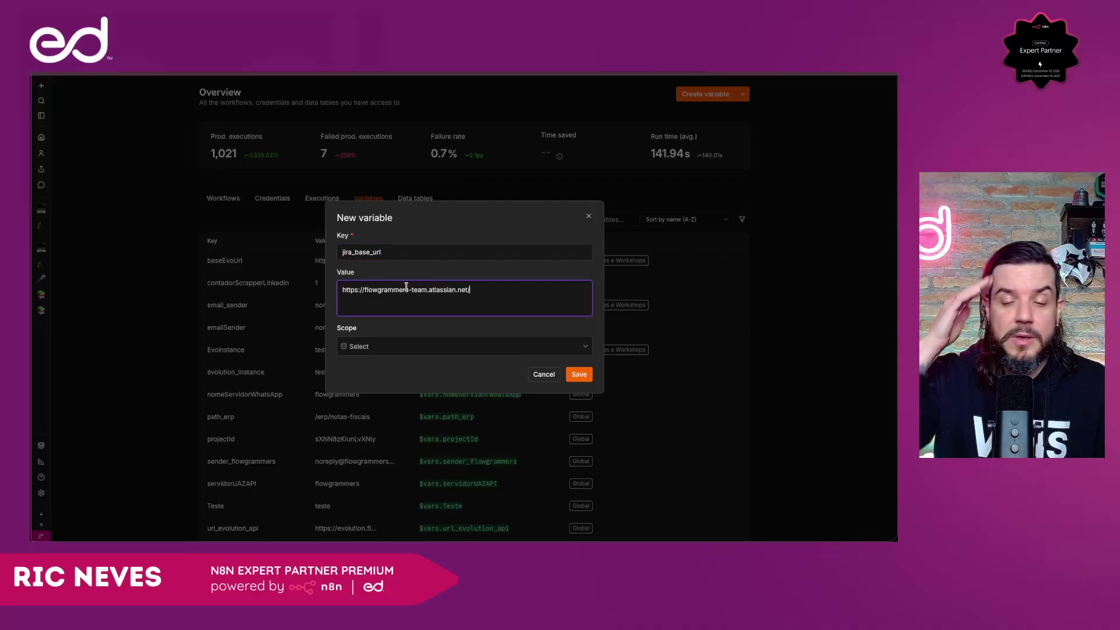
click(392, 349)
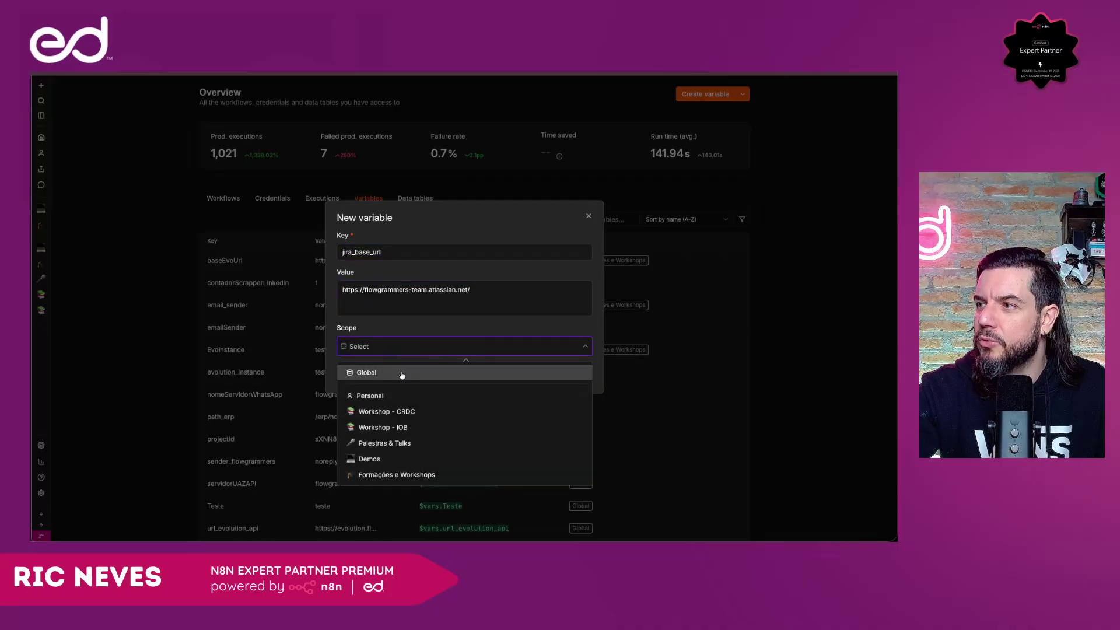
click(373, 374)
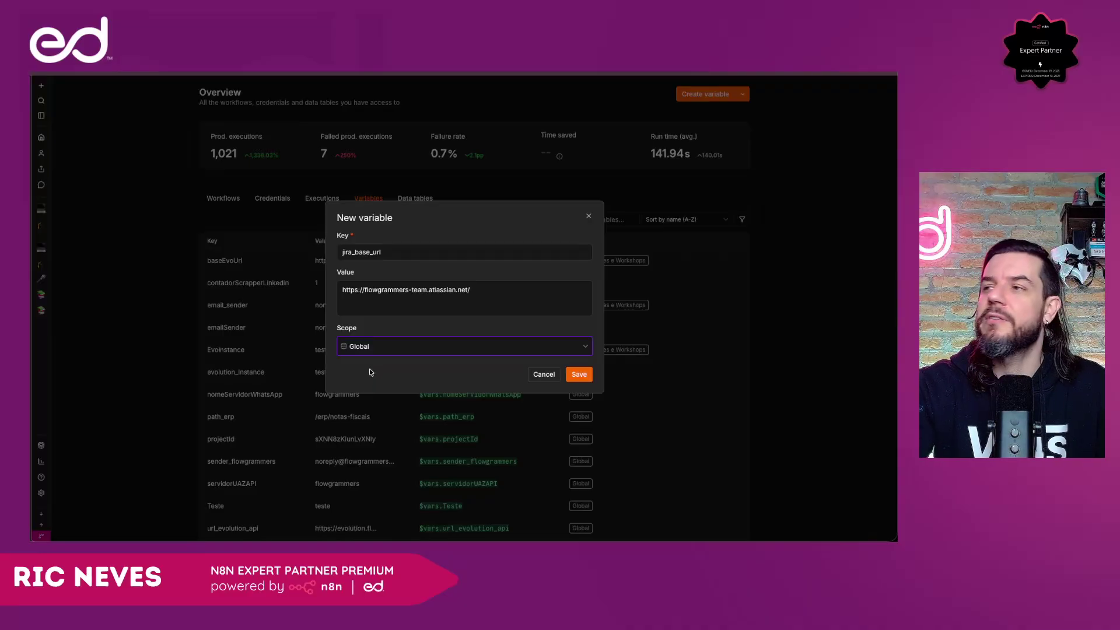
click(382, 353)
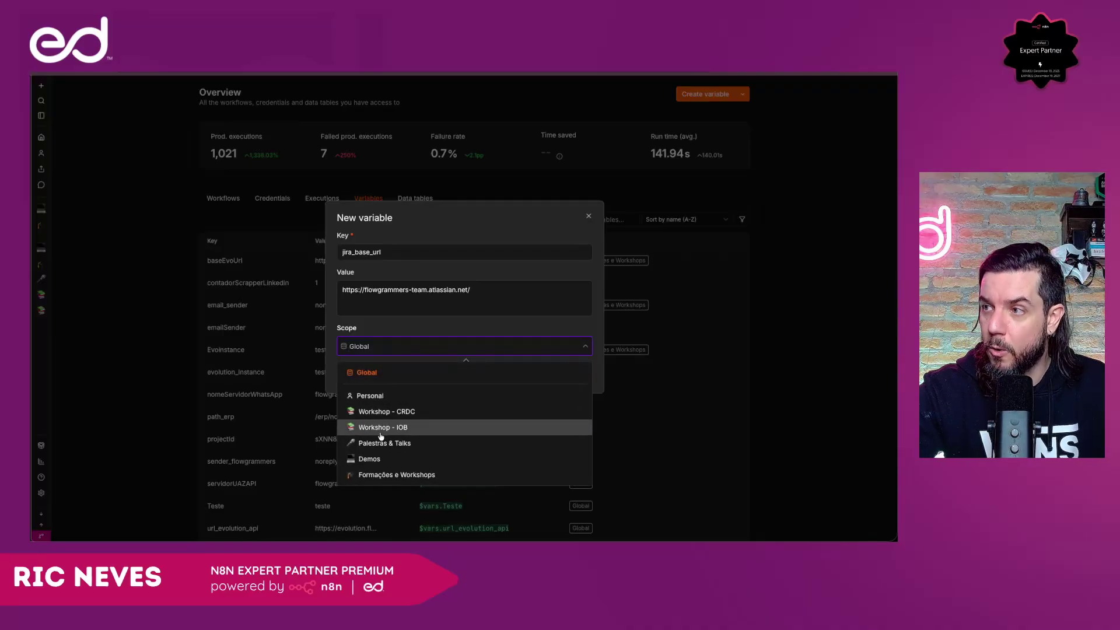
click(382, 337)
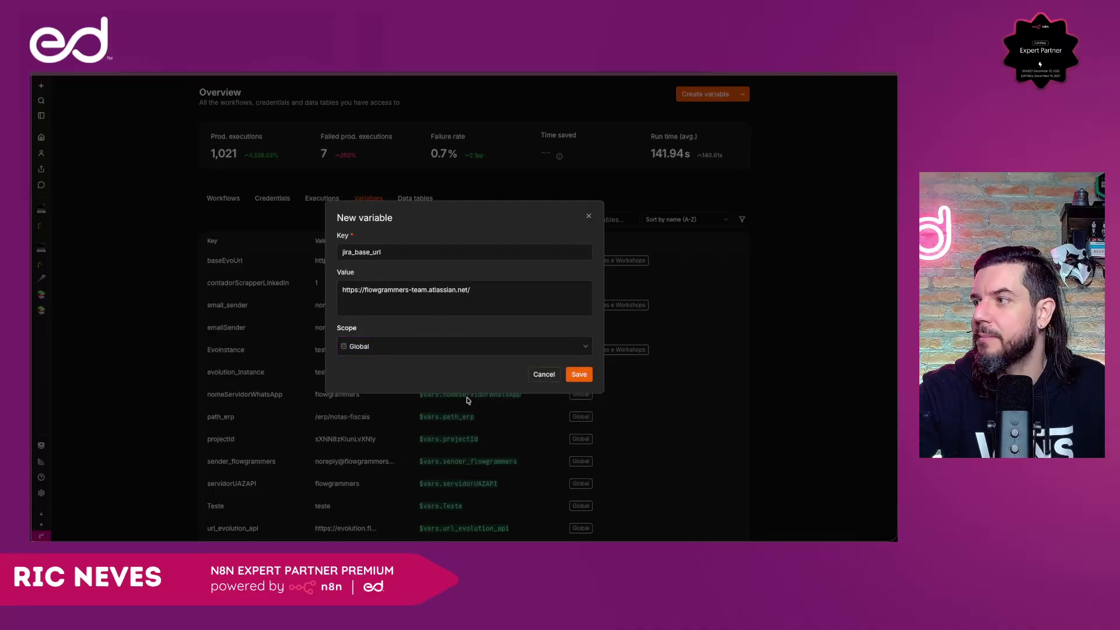
click(578, 374)
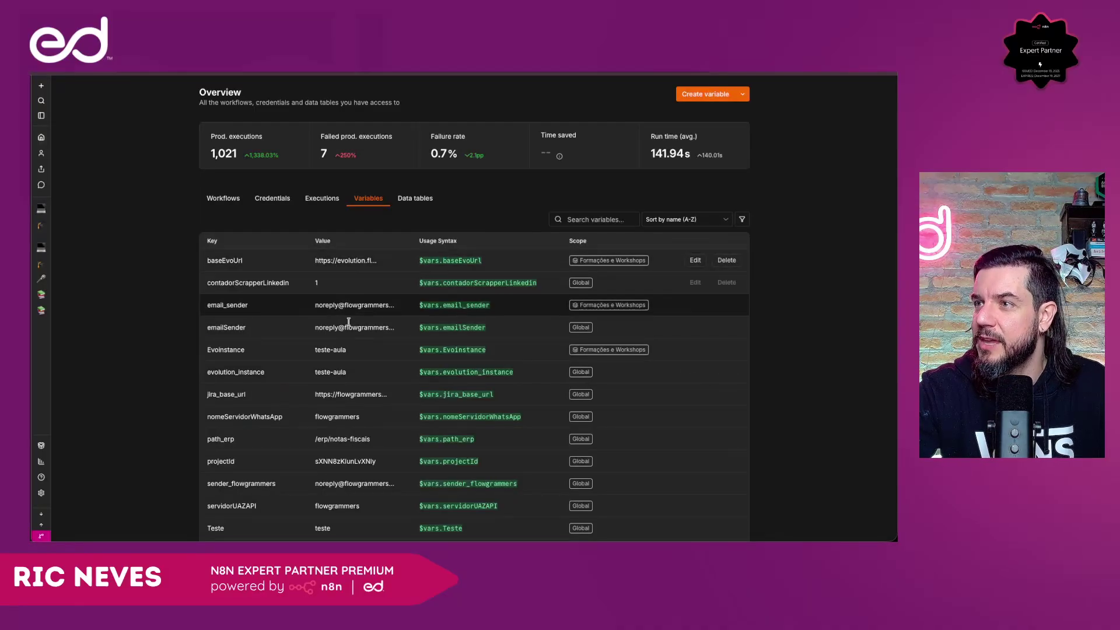
Copy the usage syntax of the jira_base_url variable and return to the Daily Standup Digest workflow.
scroll(375, 425, down, 3)
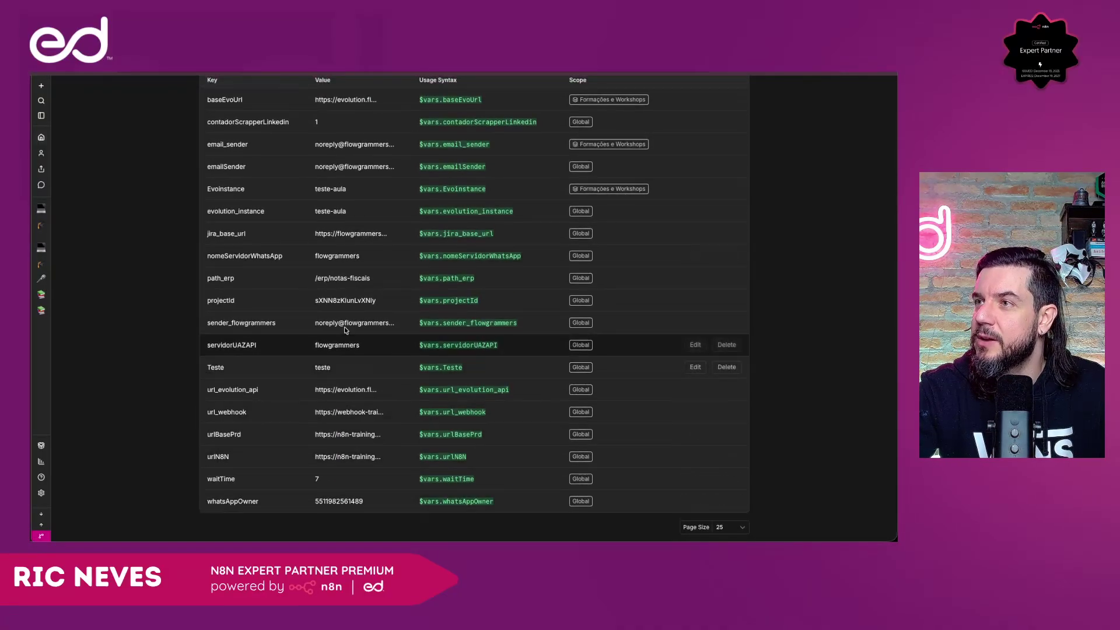
click(444, 236)
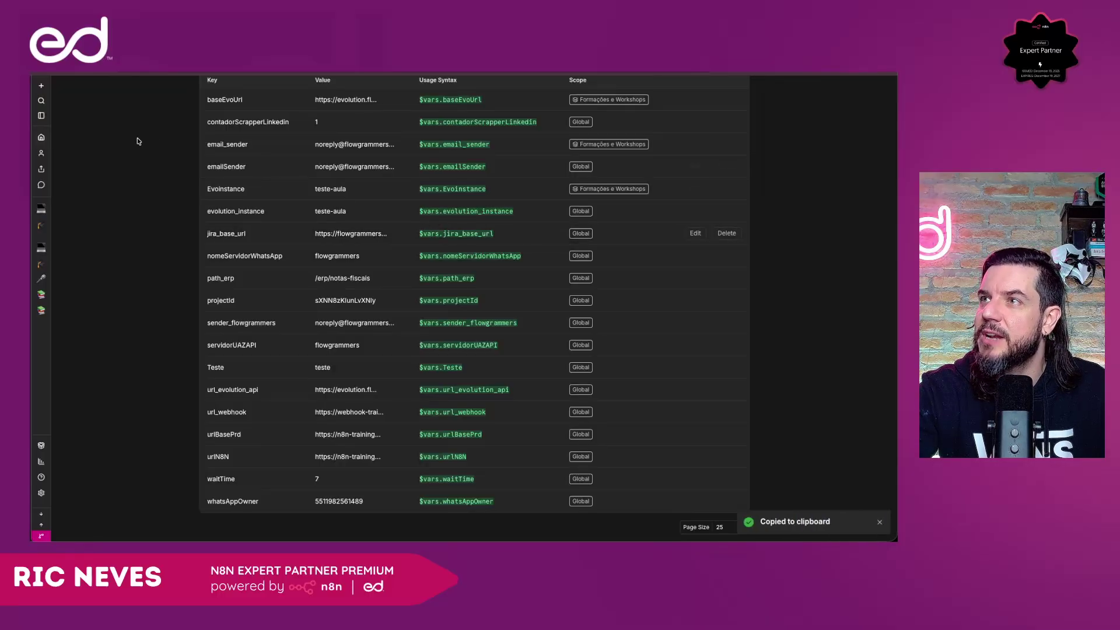
click(51, 74)
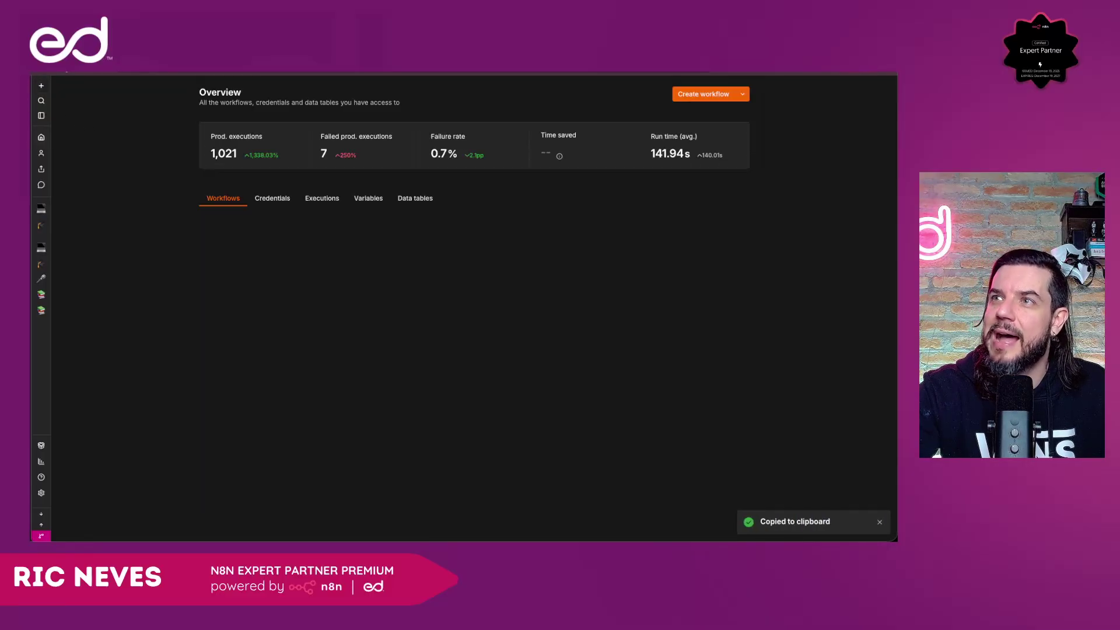
click(51, 73)
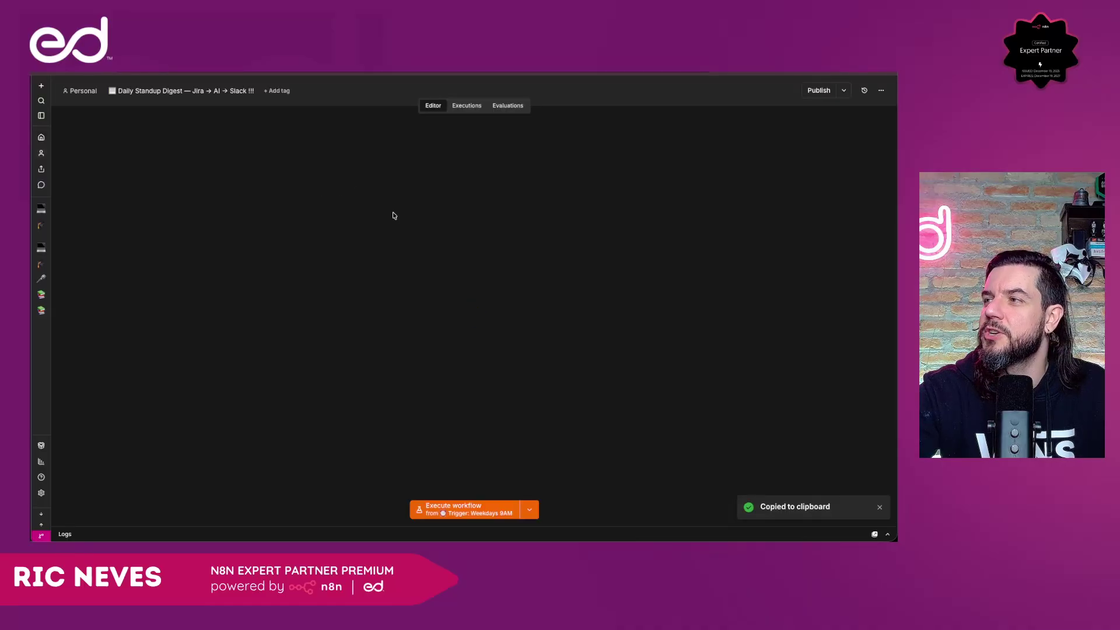
Replace the config node's jira.base_url value with the expression {{ $vars.jira_base_url }}.
double_click(550, 316)
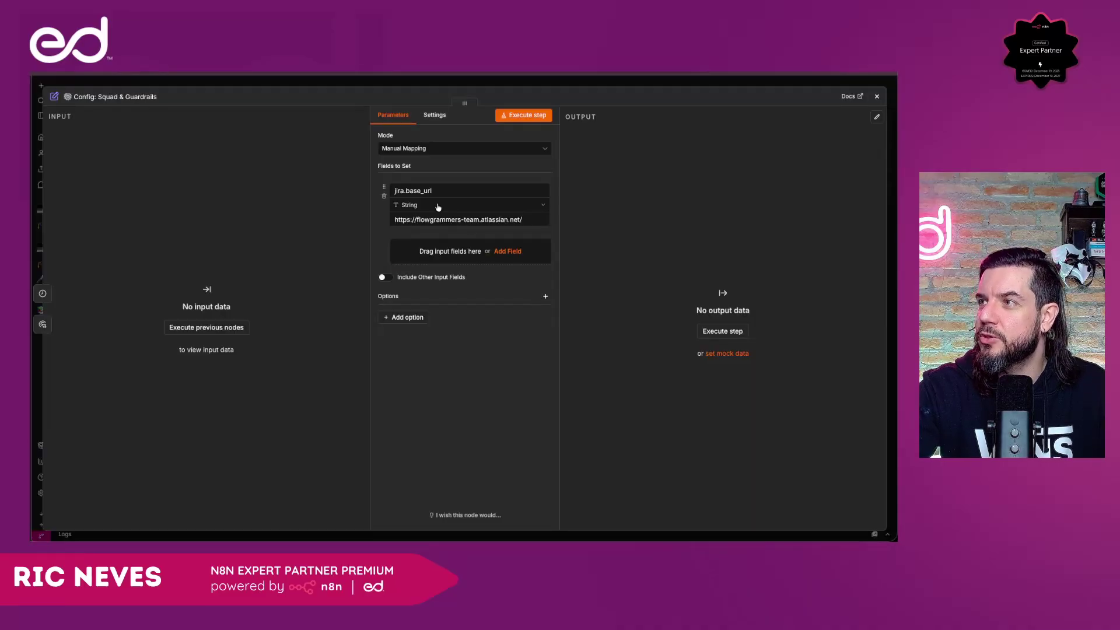
drag(534, 220, 253, 183)
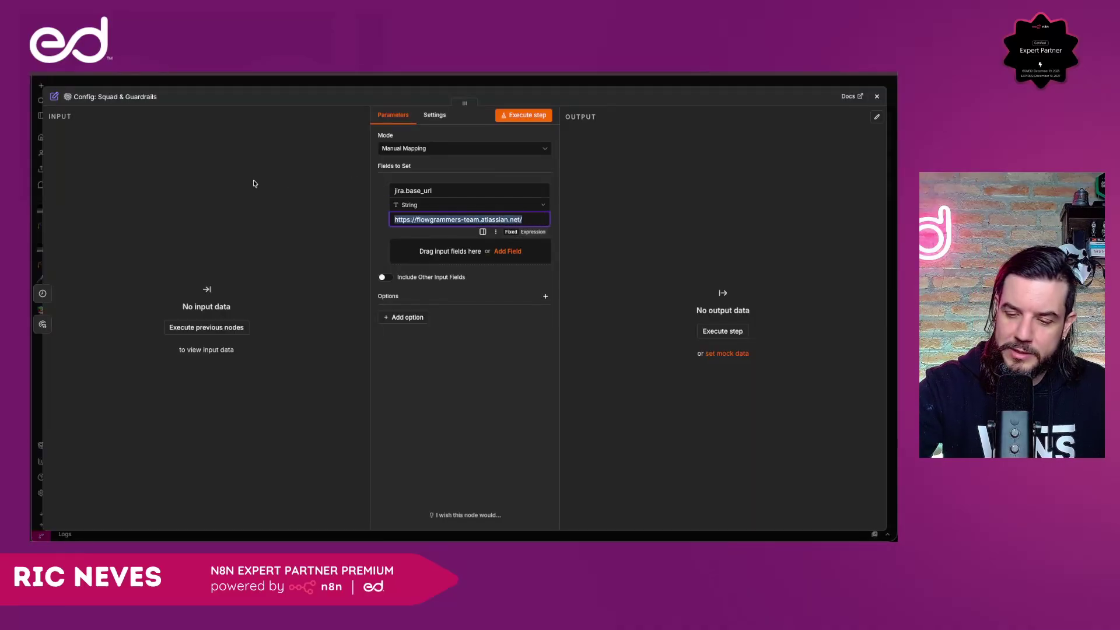
text(=)
key(super+v)
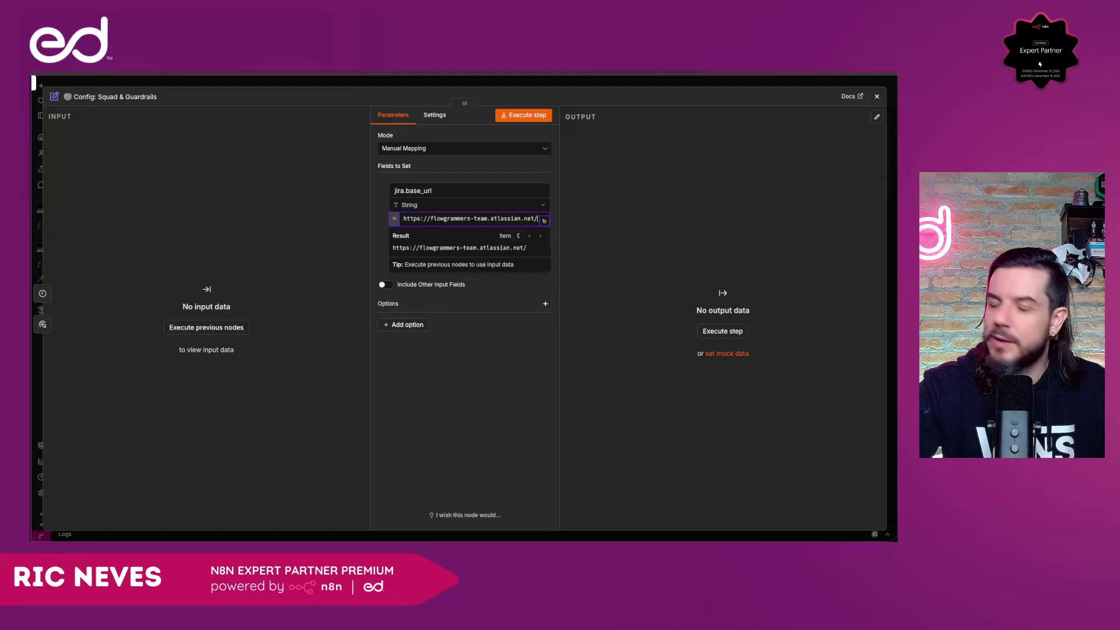
key(super+a)
key(BackSpace)
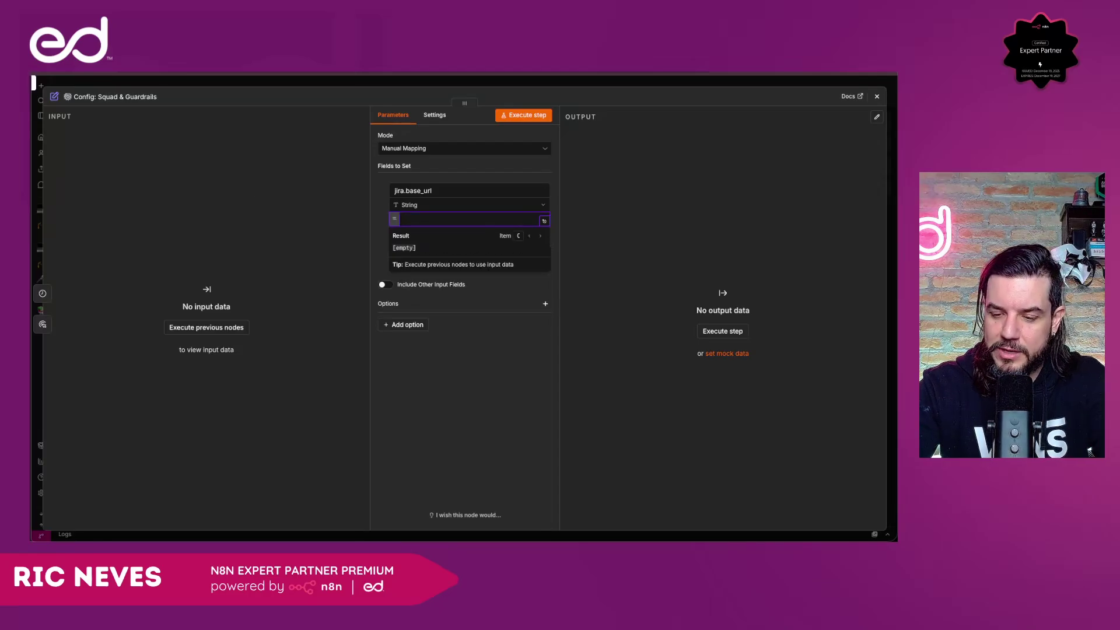
text({{)
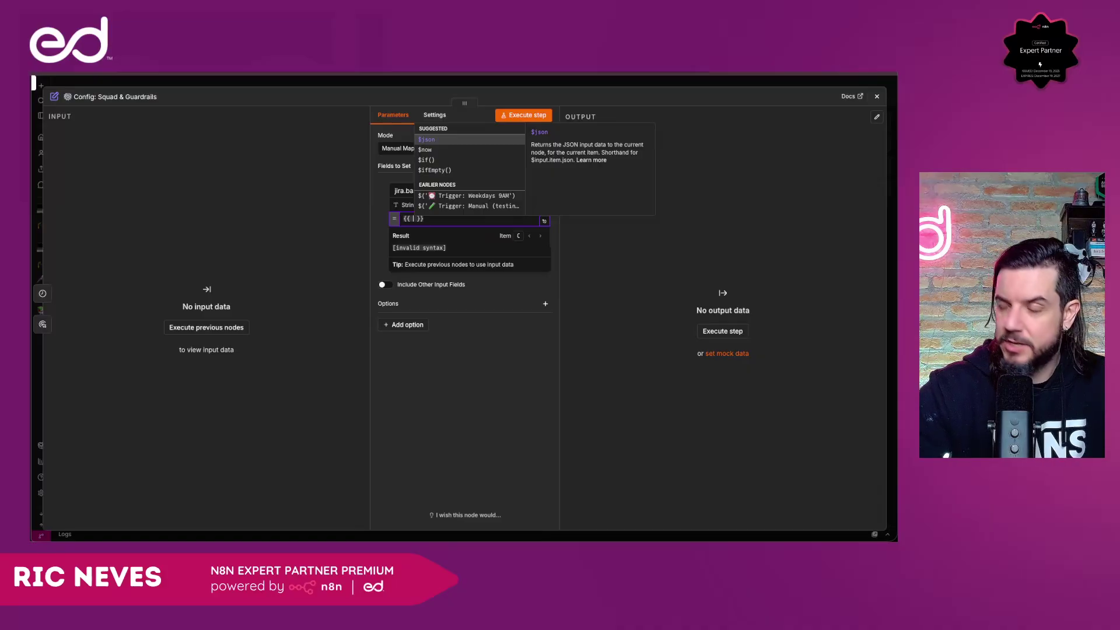
key(super+v)
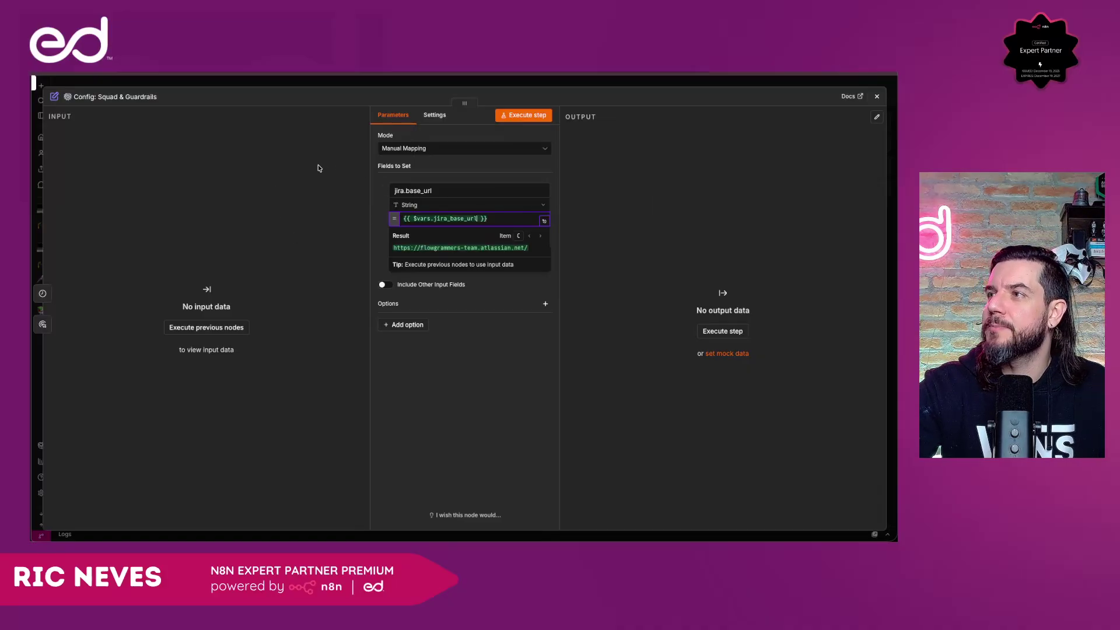
click(376, 185)
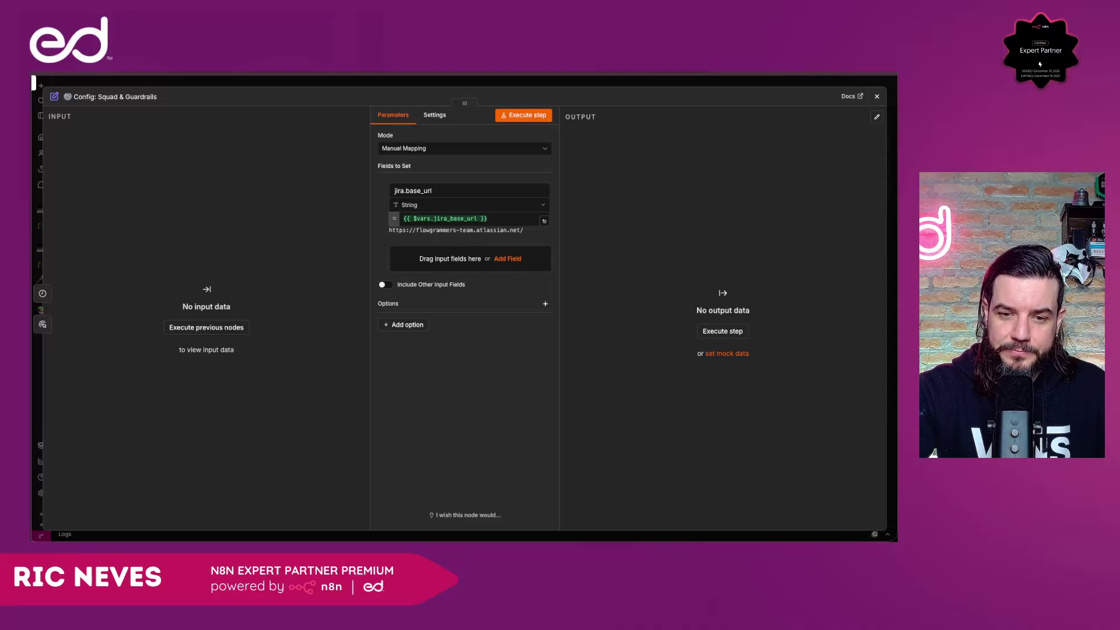
Add a string field jira.jql to the config node with the value "project = KAN AND statusCategory != Done ORDER BY priority DESC".
click(507, 260)
click(433, 252)
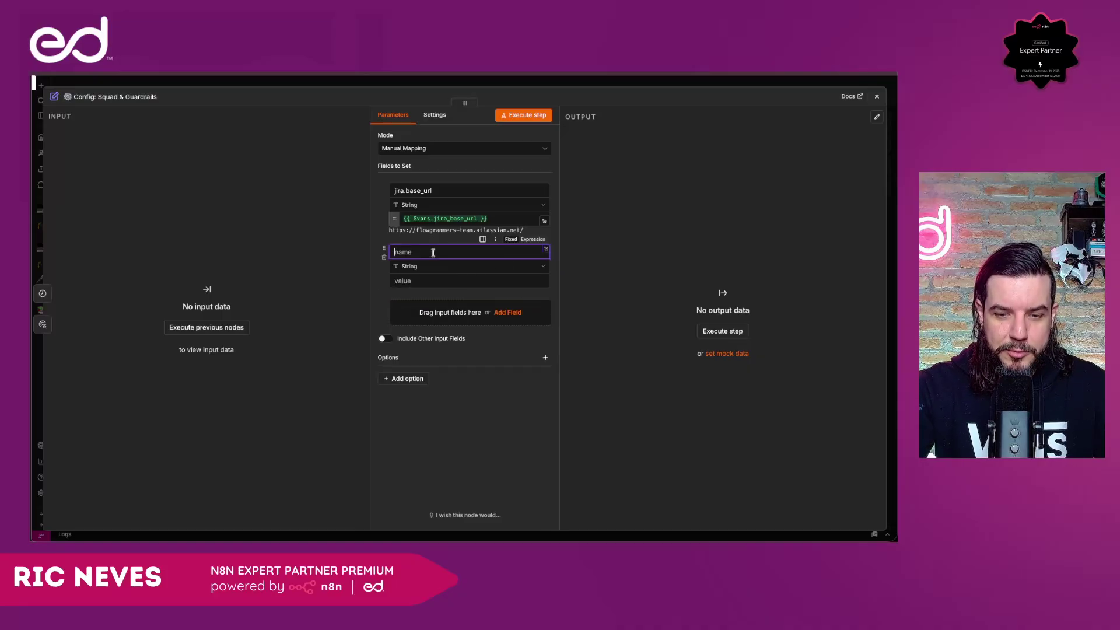
text(jira)
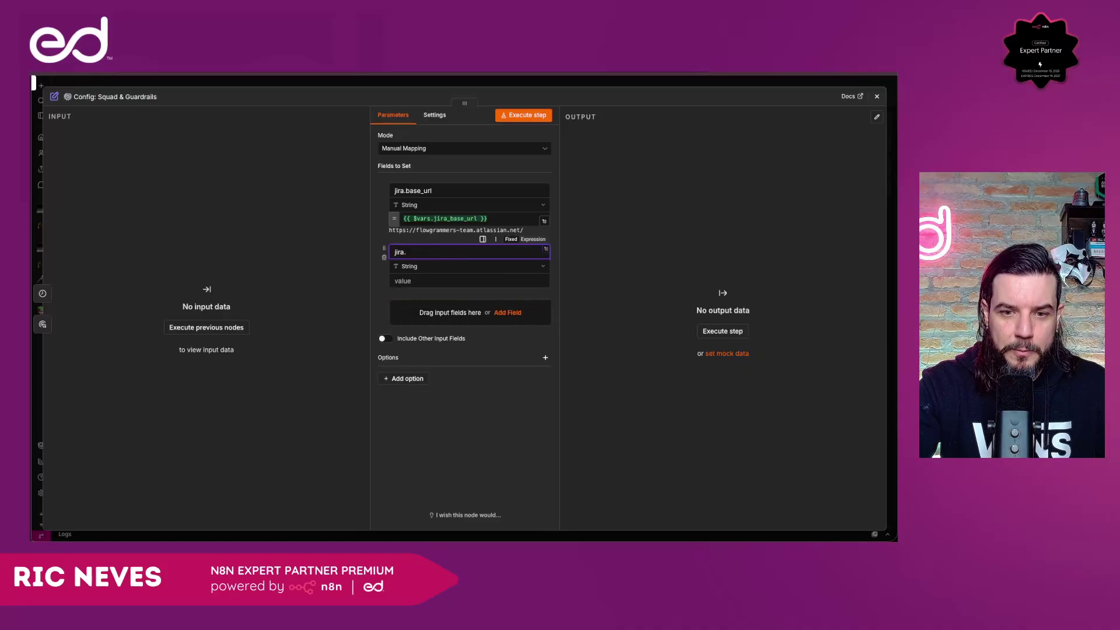
text(.jql)
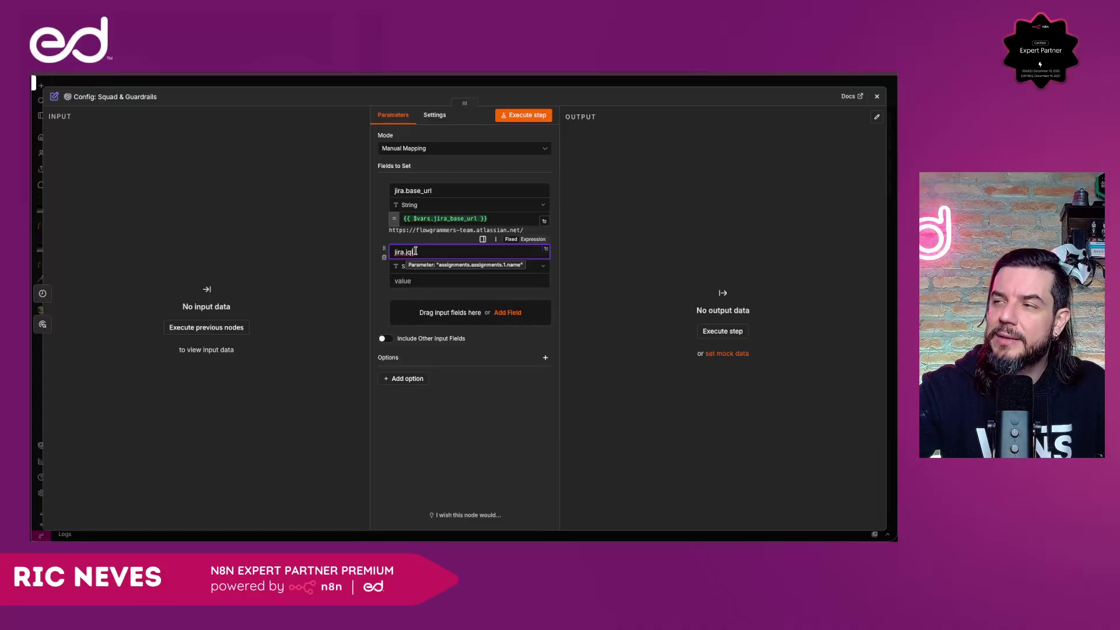
click(32, 140)
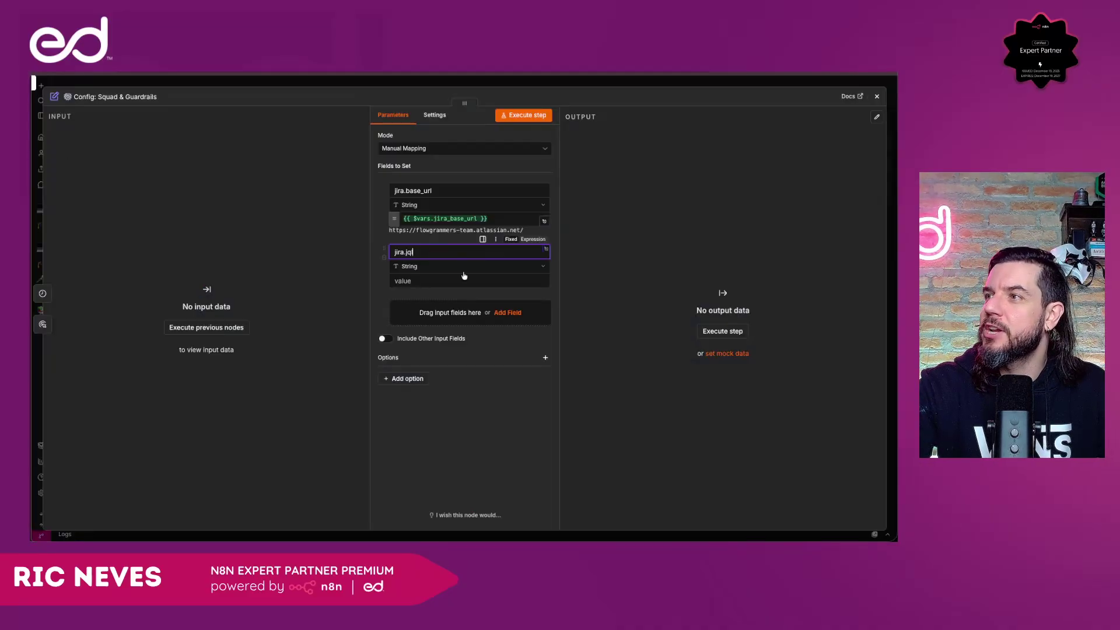
text(l)
click(464, 280)
key(ctrl+v)
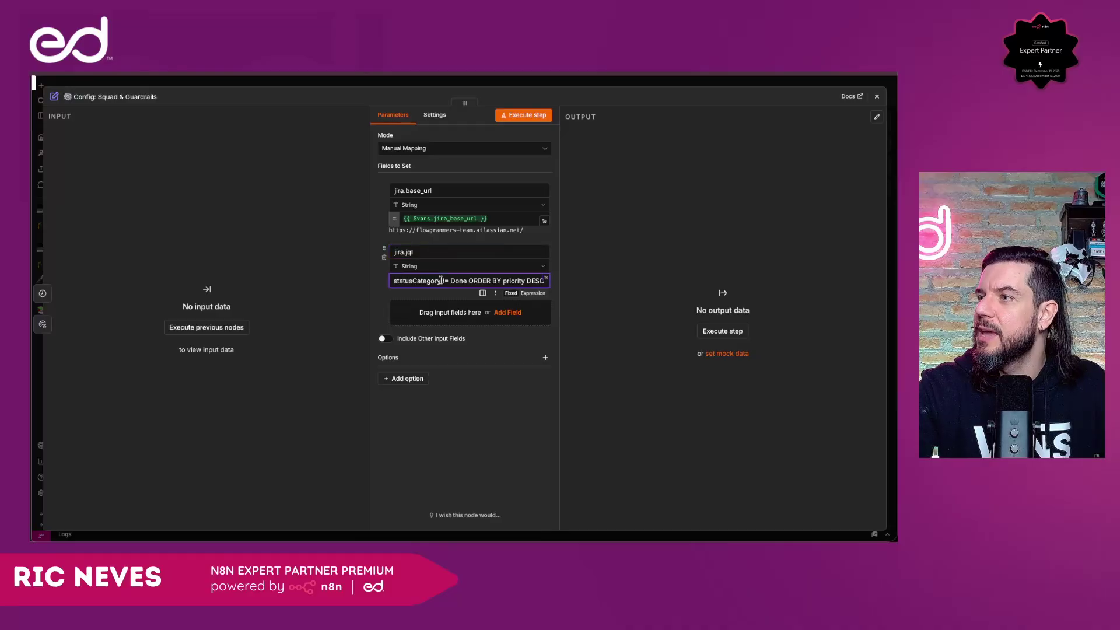
Review the jira.jql query's project filter, status category condition and priority sort order.
drag(482, 281, 377, 283)
click(465, 282)
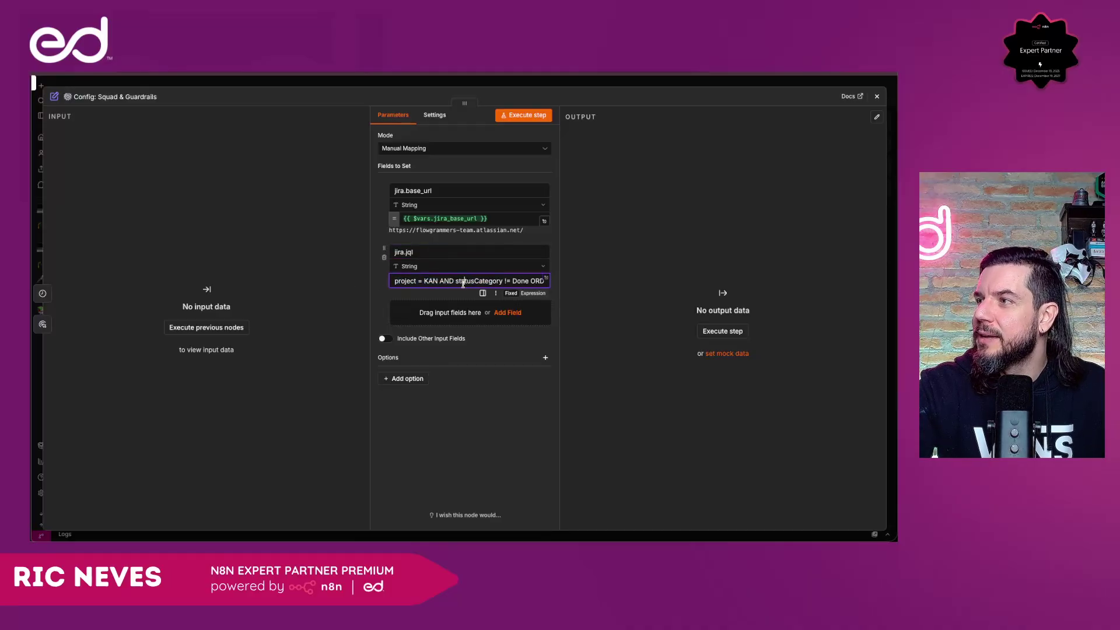
double_click(472, 282)
scroll(473, 283, right, 2)
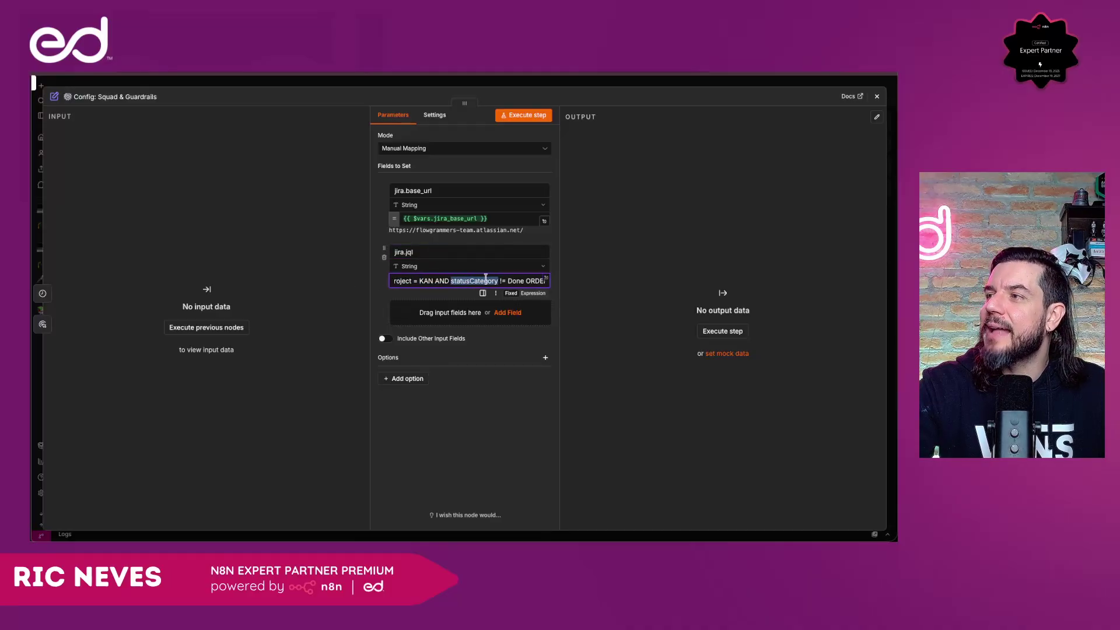
double_click(476, 281)
scroll(476, 281, right, 1)
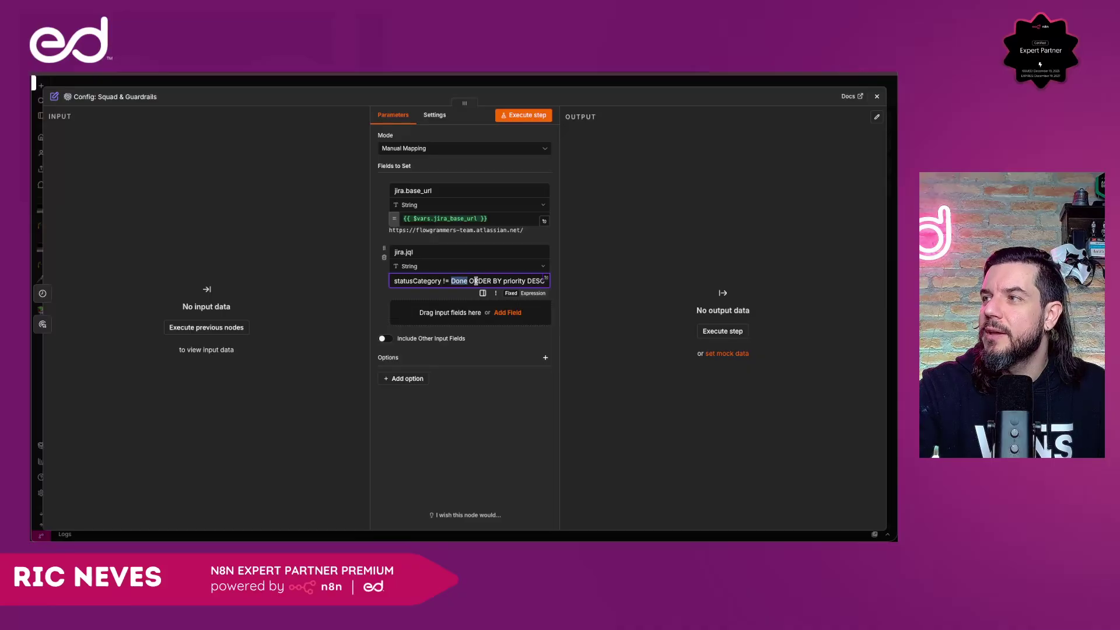
click(519, 282)
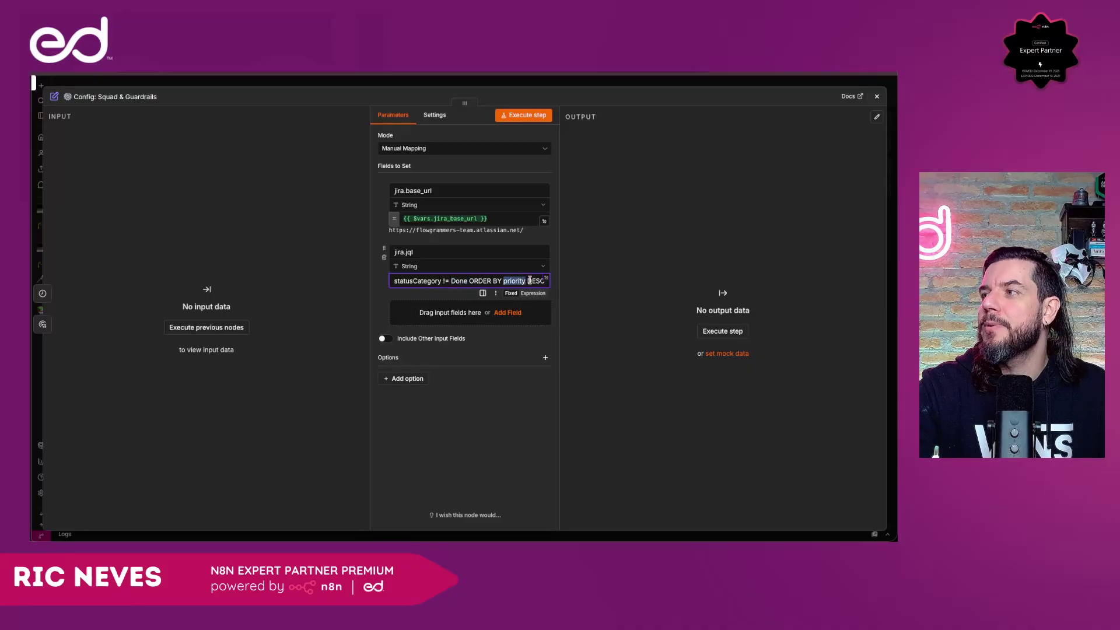
double_click(535, 281)
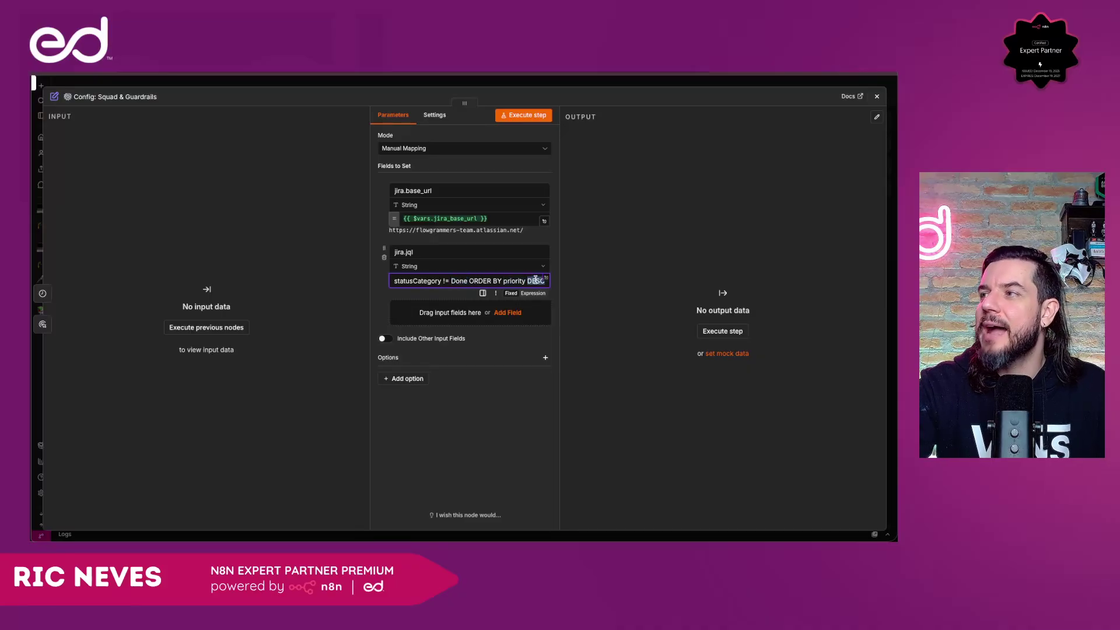
click(449, 244)
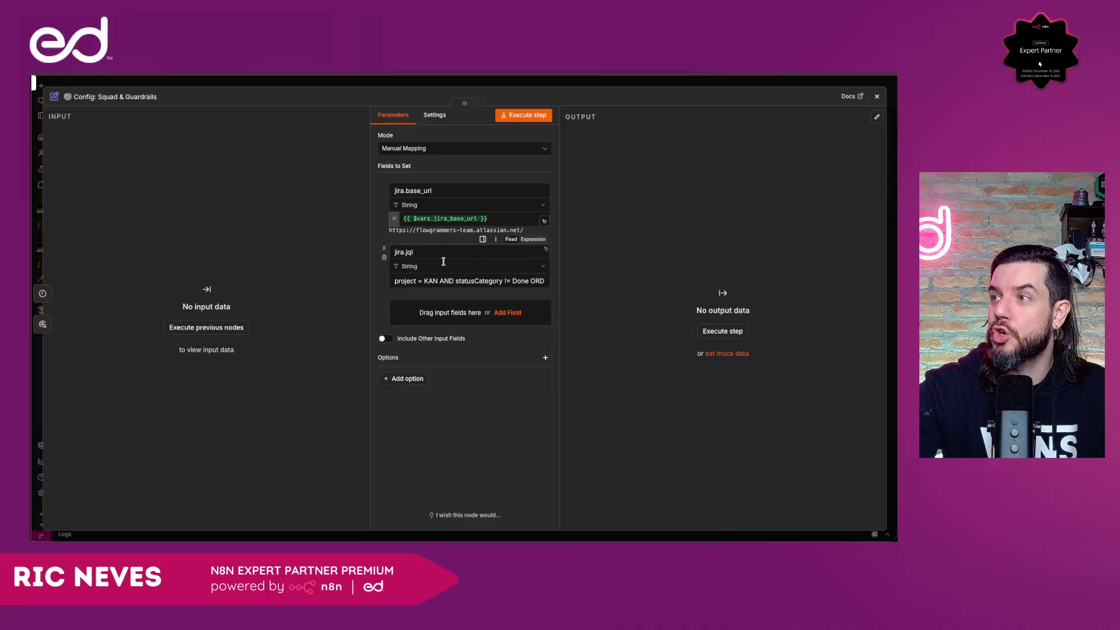
Add a string field jira.max_issues with the value 100 and close the config node.
click(503, 311)
click(444, 308)
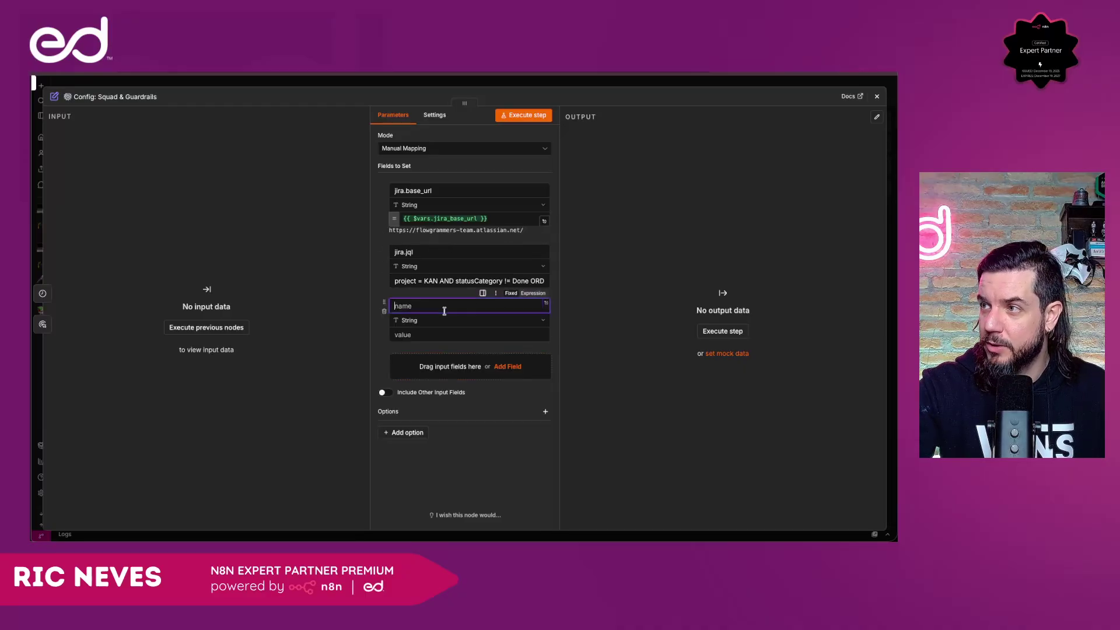
text(jira)
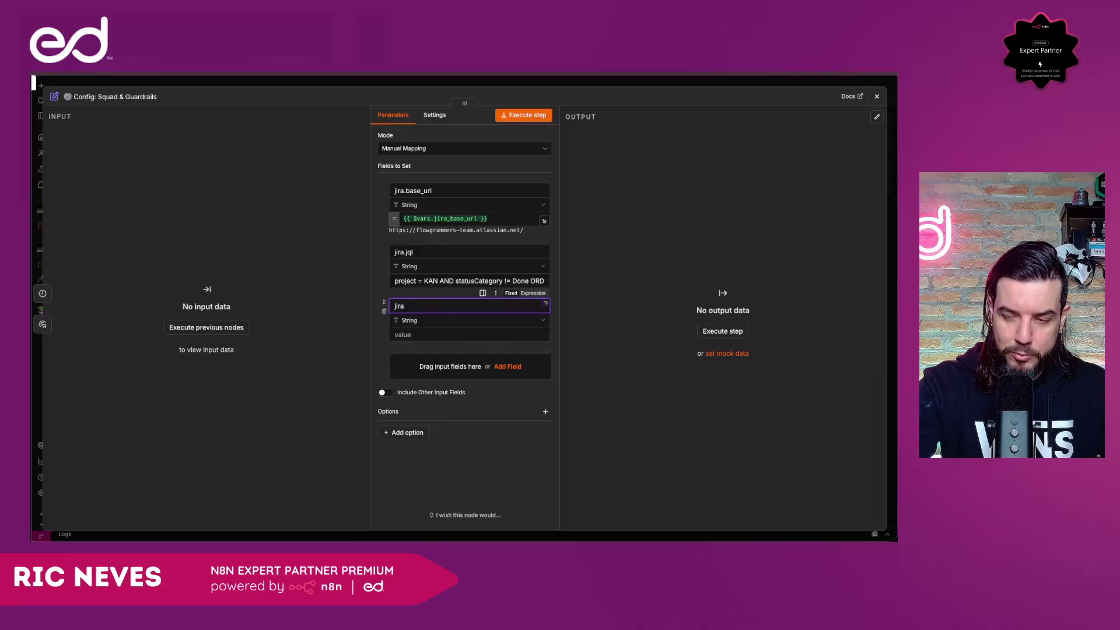
text(.max)
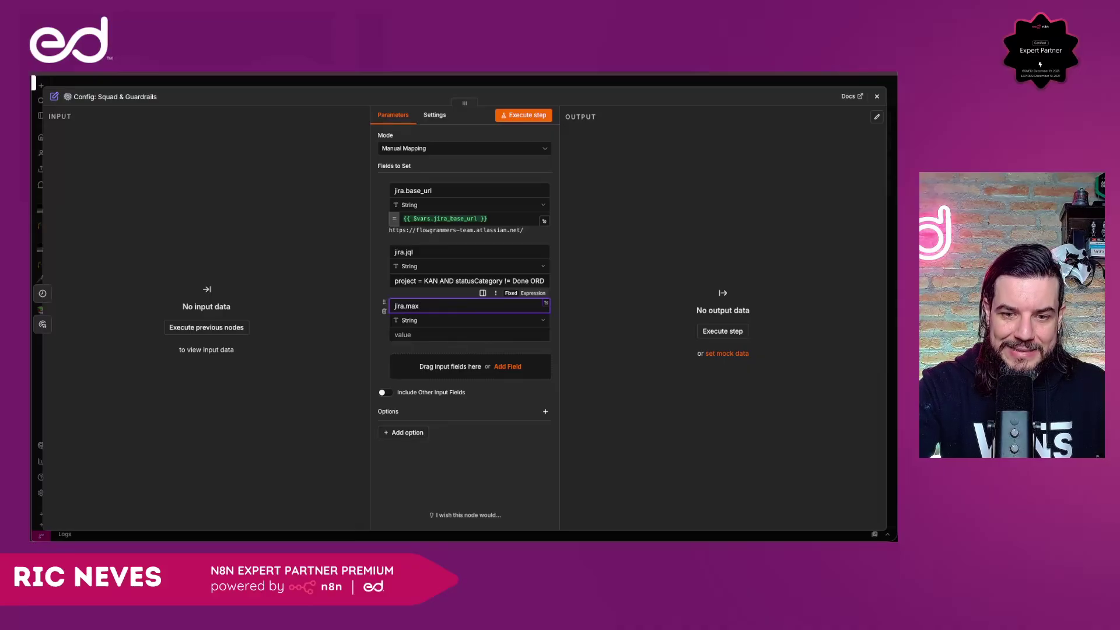
text(_issues)
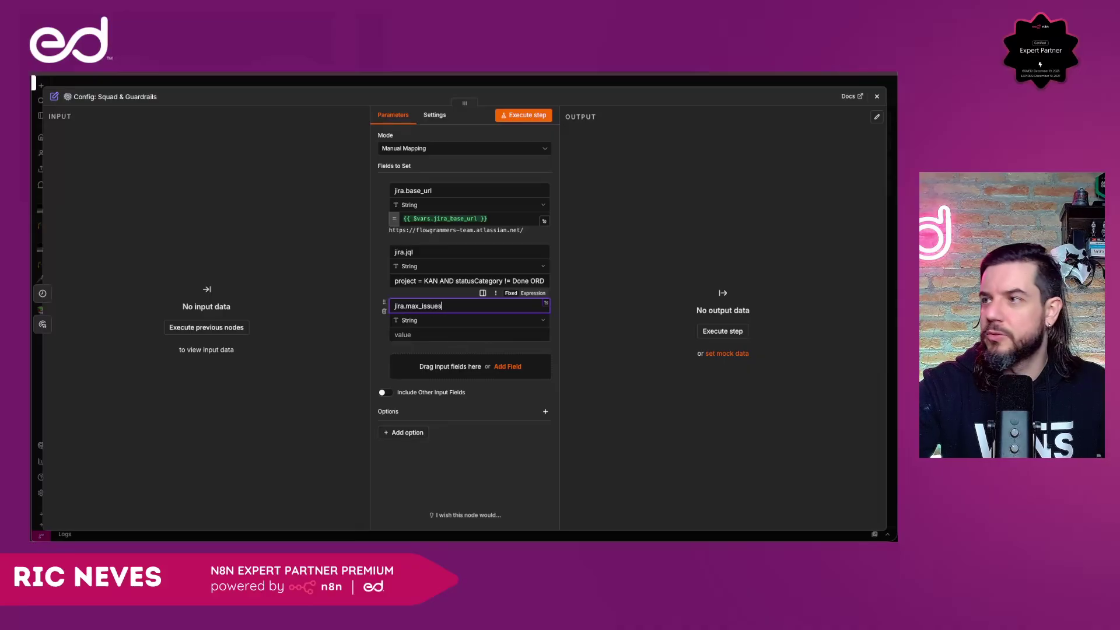
click(419, 336)
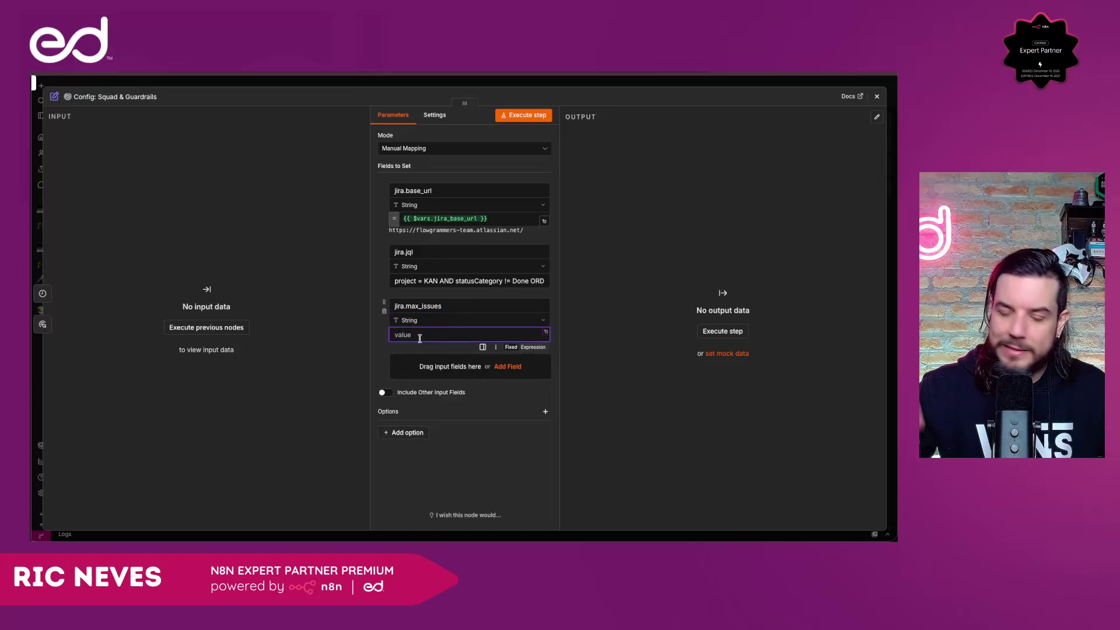
text(100)
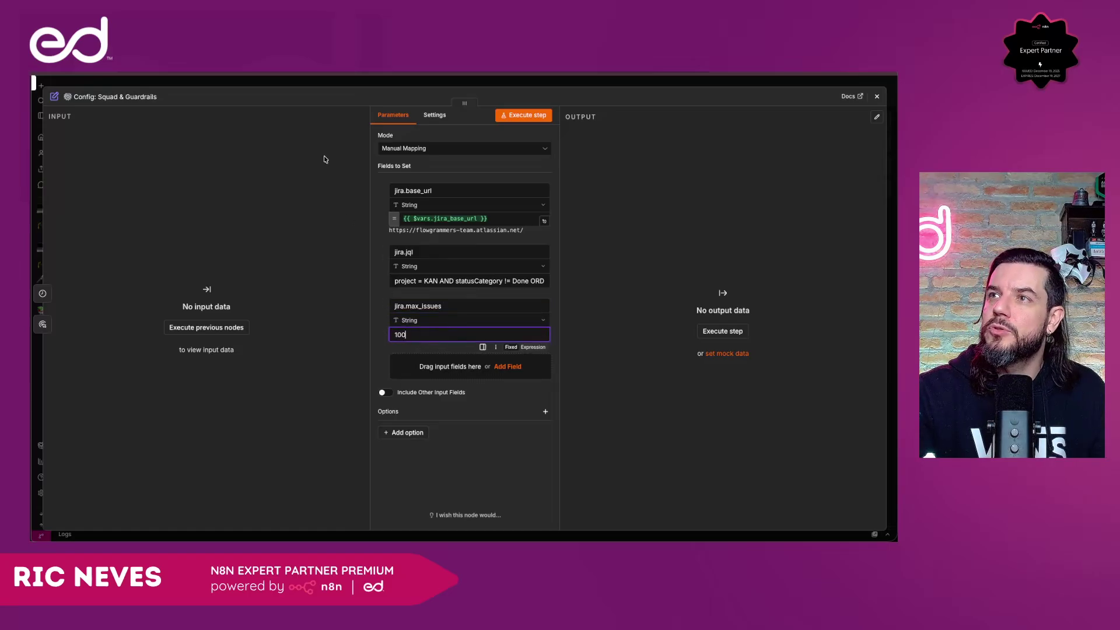
click(227, 83)
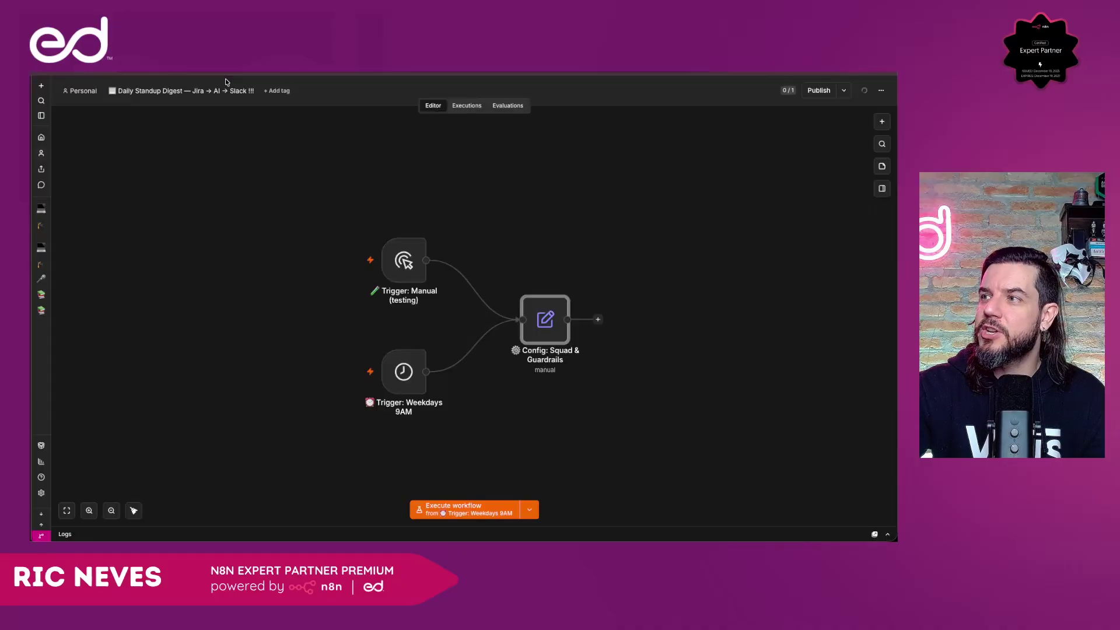
Reopen the Config: Squad & Guardrails node and add a string field named slack.channel.
double_click(547, 335)
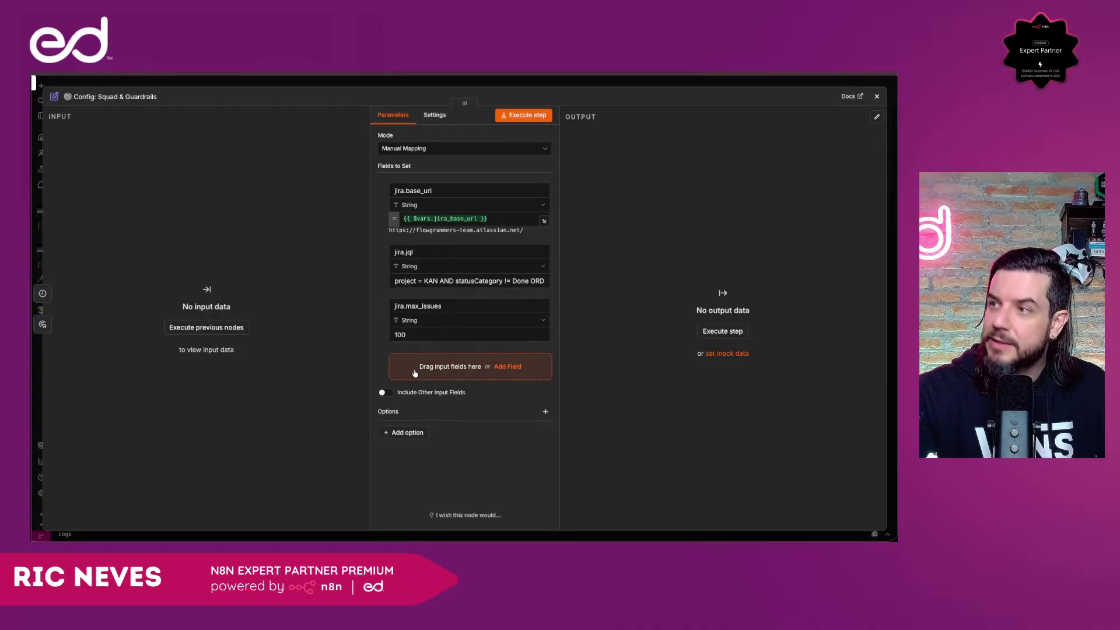
click(507, 366)
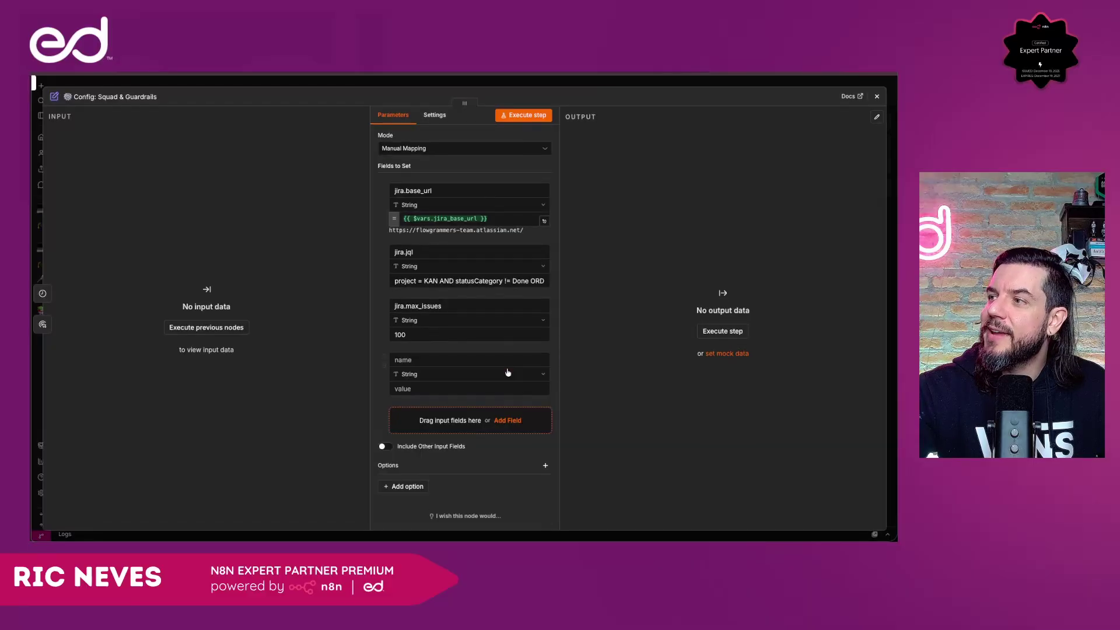
click(422, 360)
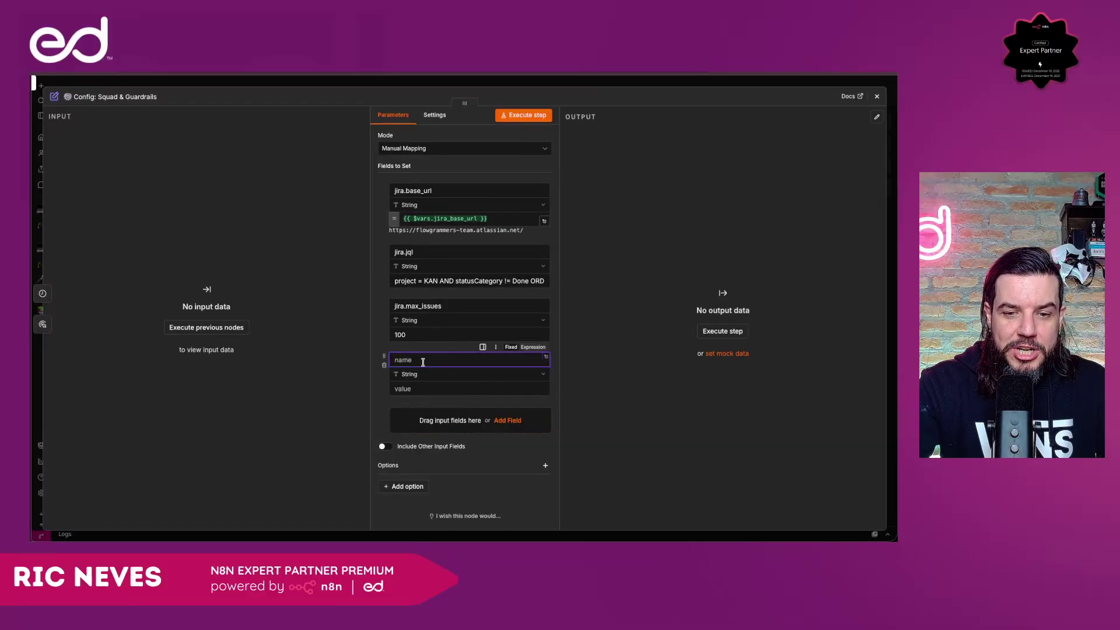
text(slack)
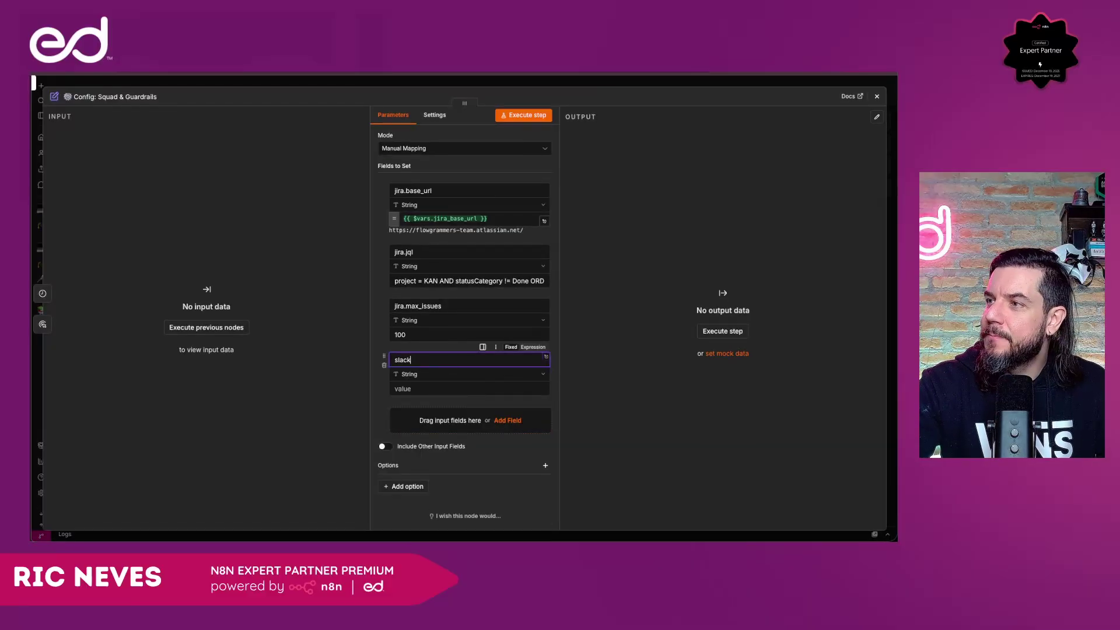
text(.channel)
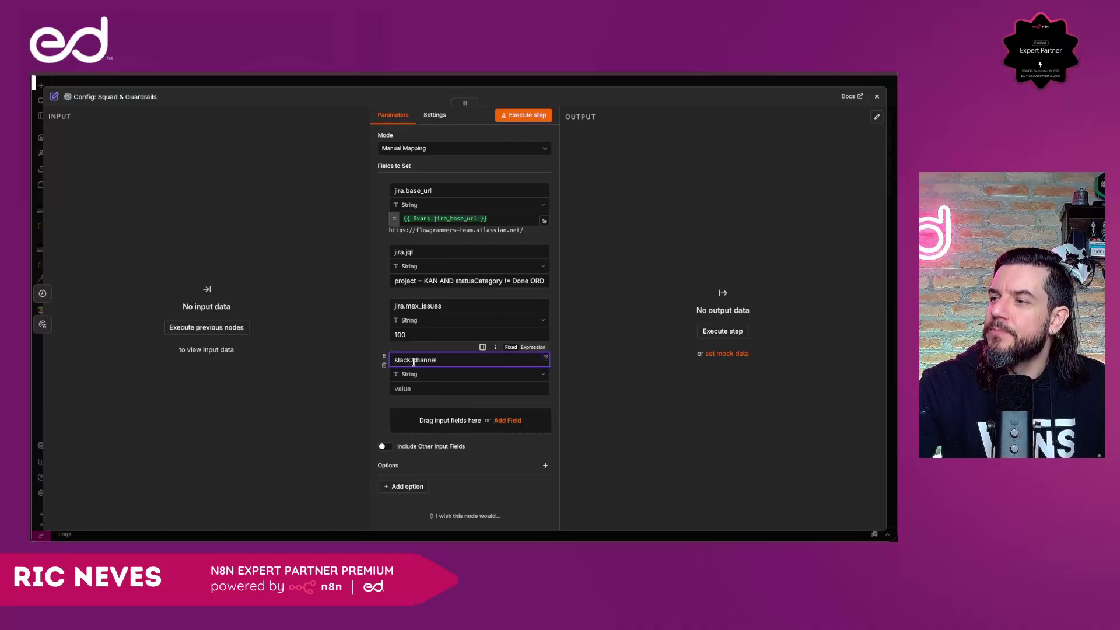
click(413, 362)
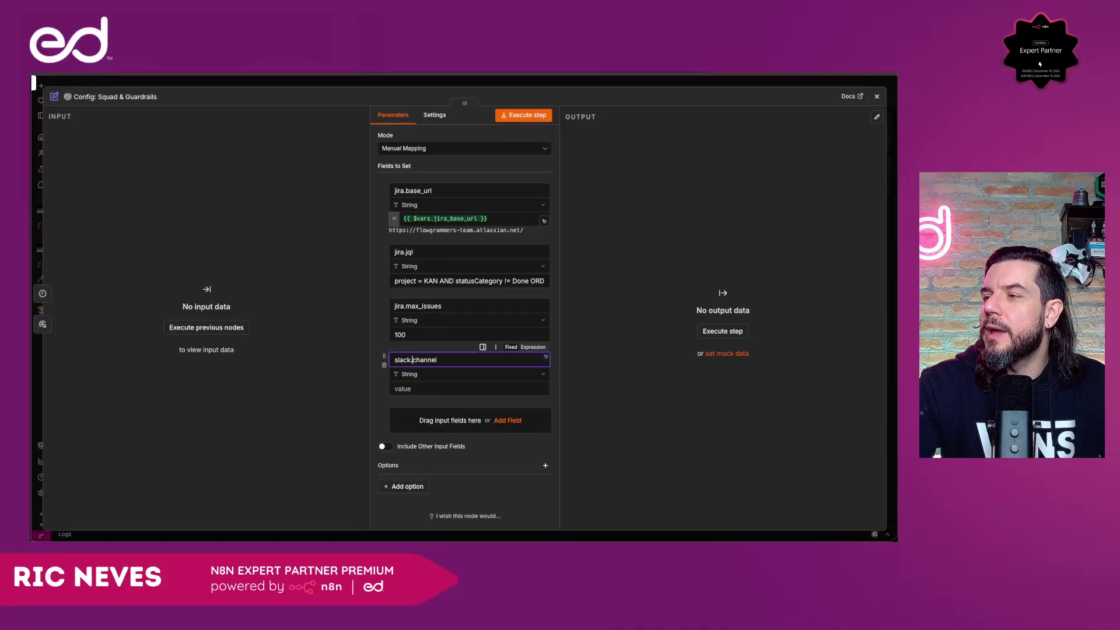
Execute the config node and examine how its JSON output nests the dotted field names, collapsing and expanding the jira object.
click(541, 117)
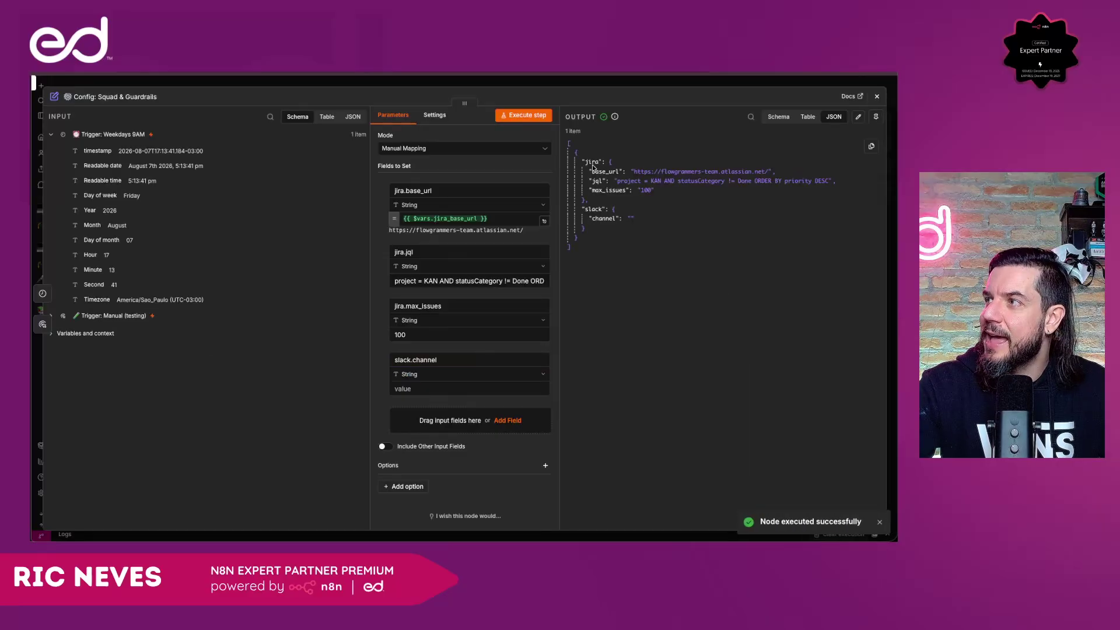
drag(582, 162, 601, 162)
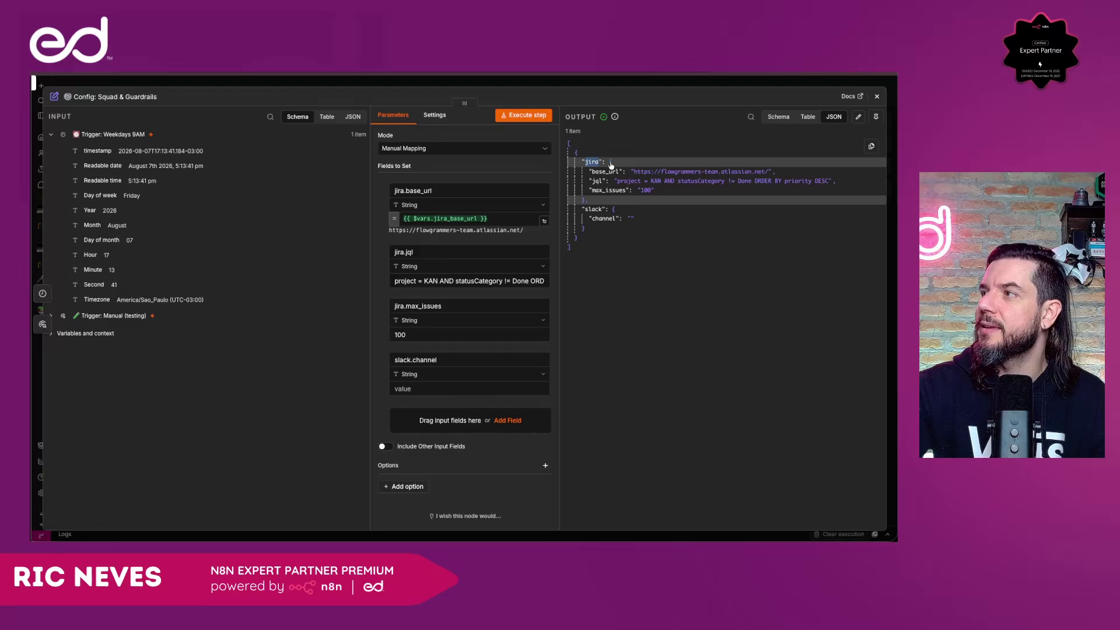
click(611, 162)
click(611, 162)
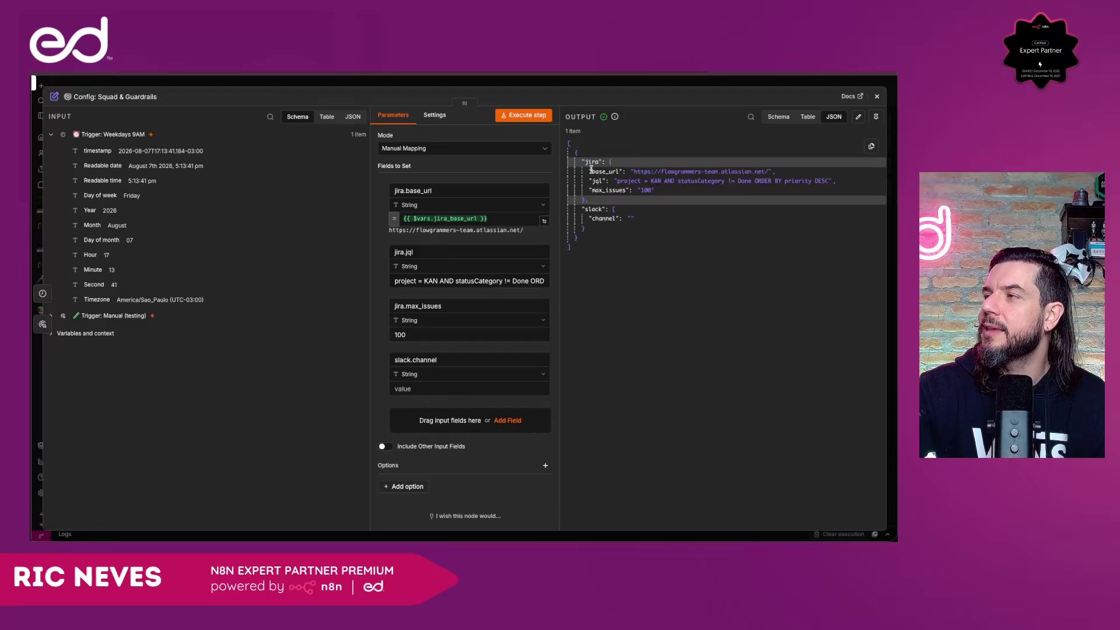
drag(590, 171, 616, 171)
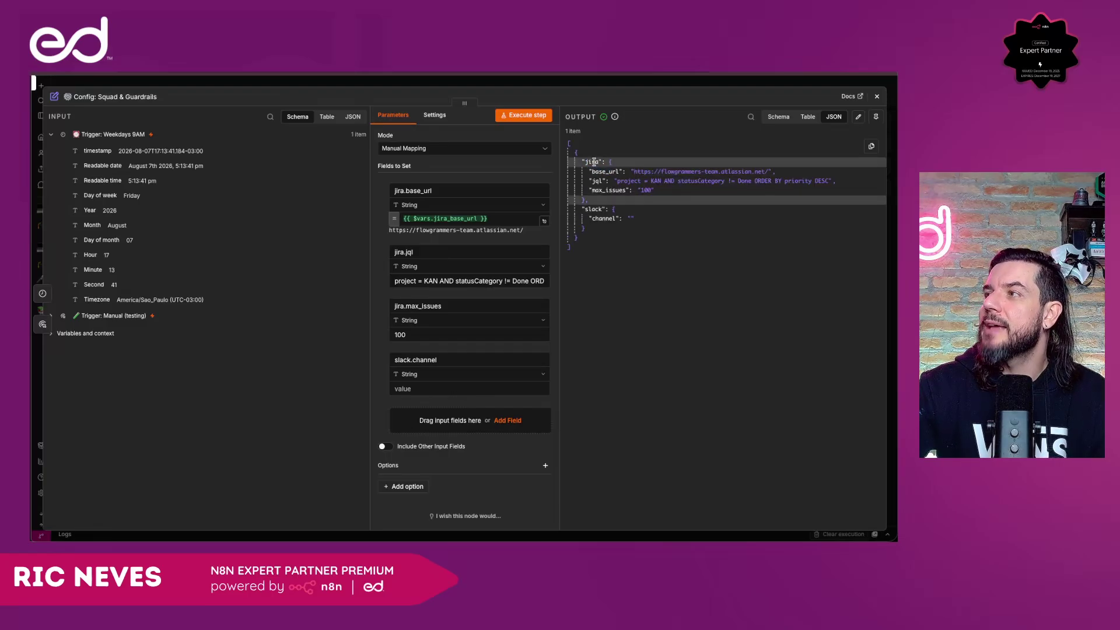
double_click(594, 162)
double_click(399, 190)
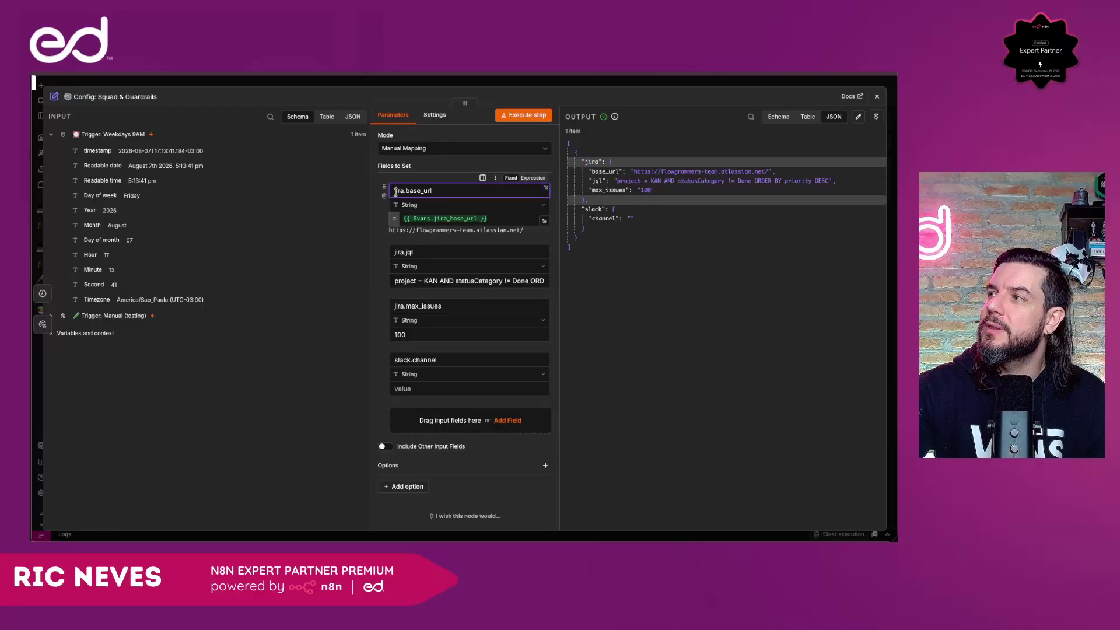
click(611, 162)
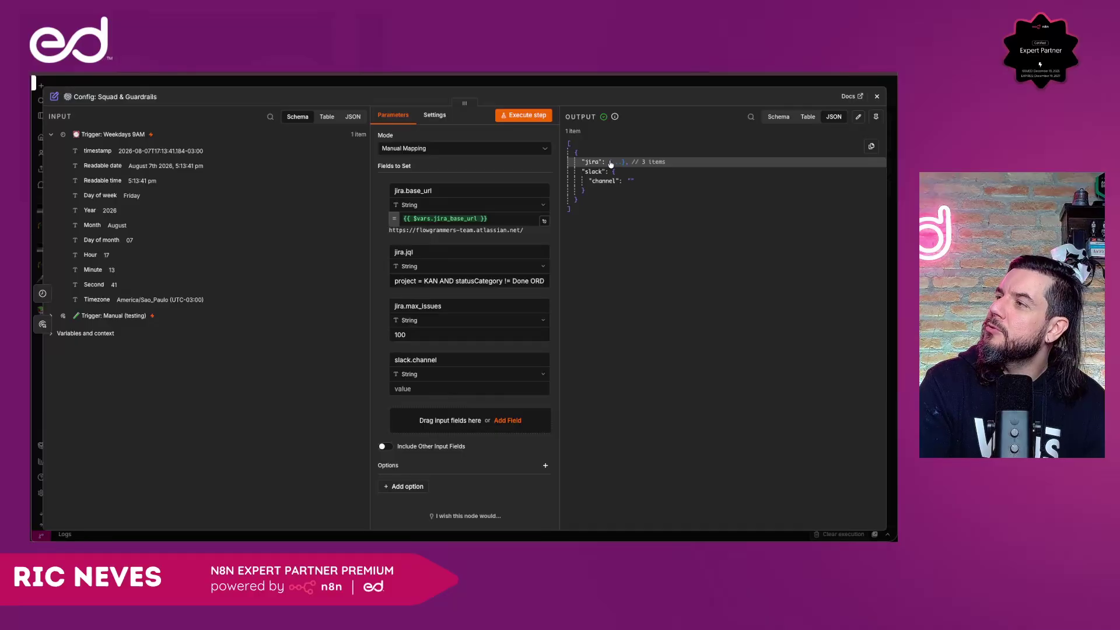
click(611, 163)
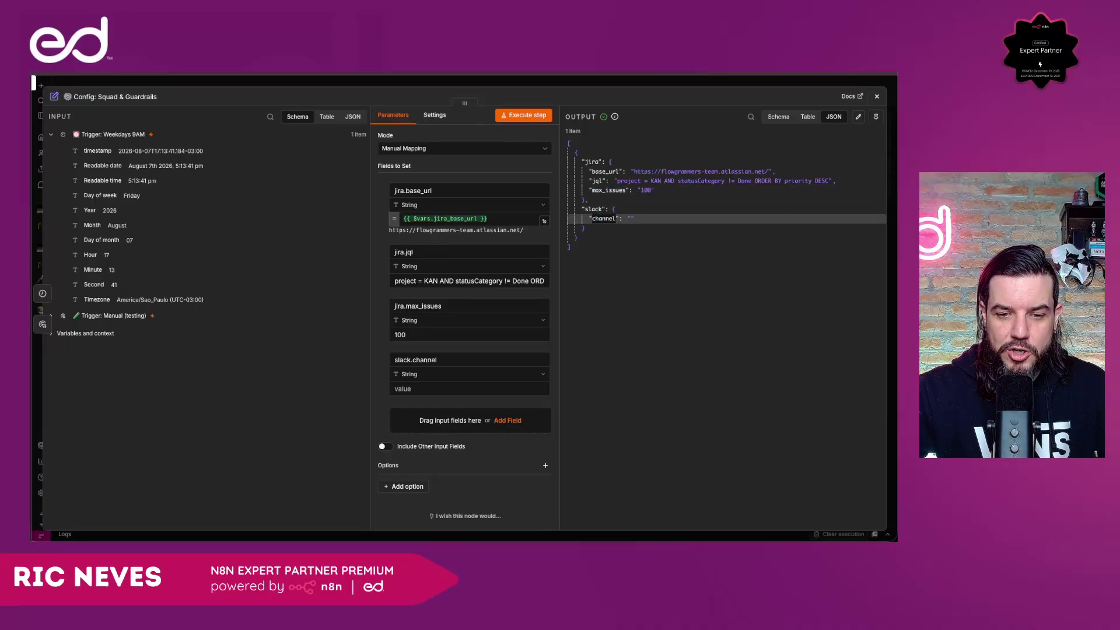
Set the slack.channel field's value to #standup-meeting.
click(429, 391)
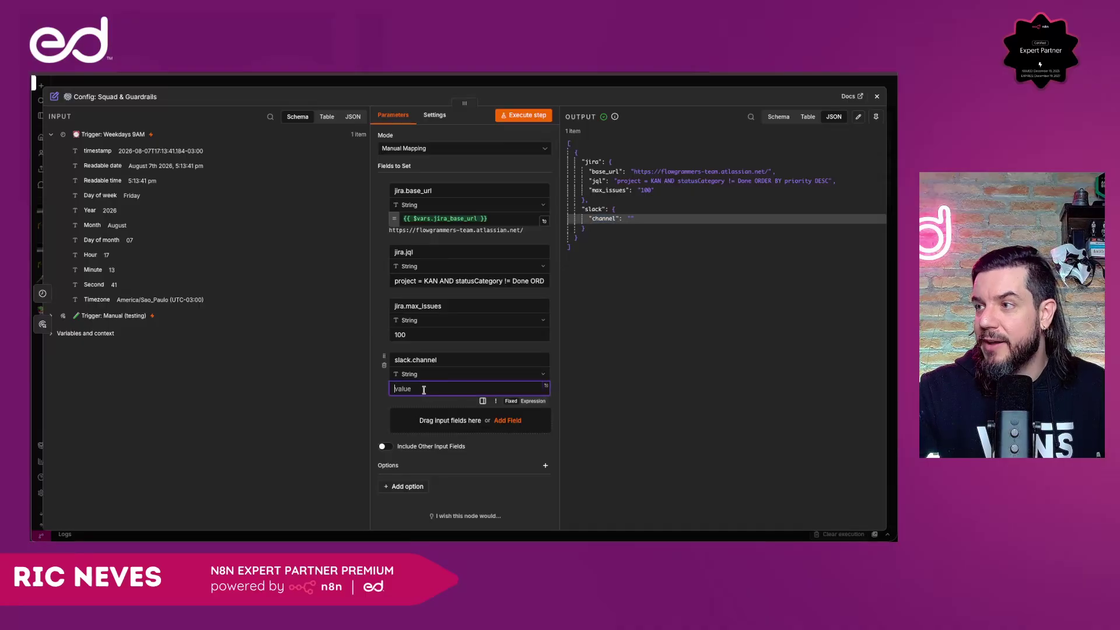
text(#standup-meeting)
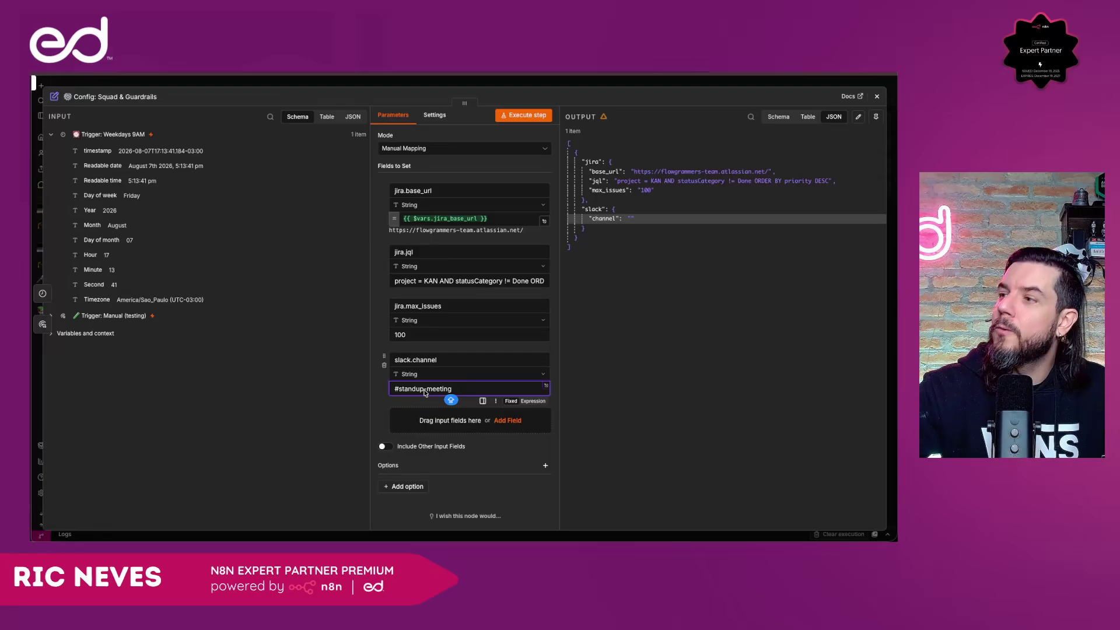
Add a string field named slack.allowed_prefix with the value #standup-meeting to the config node.
click(507, 419)
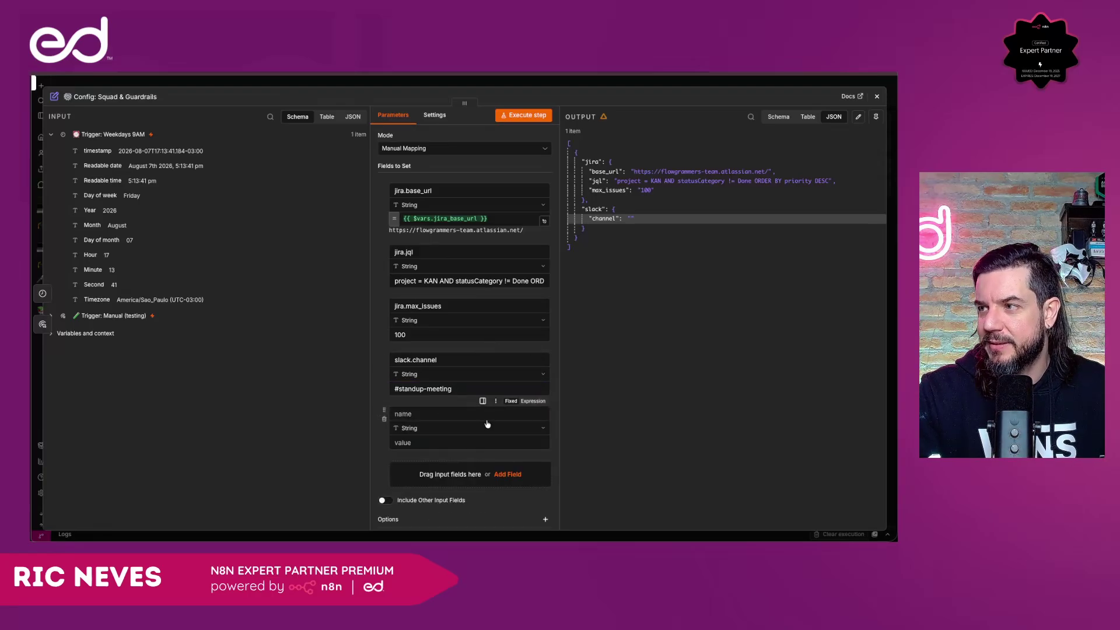
scroll(420, 408, down, 1)
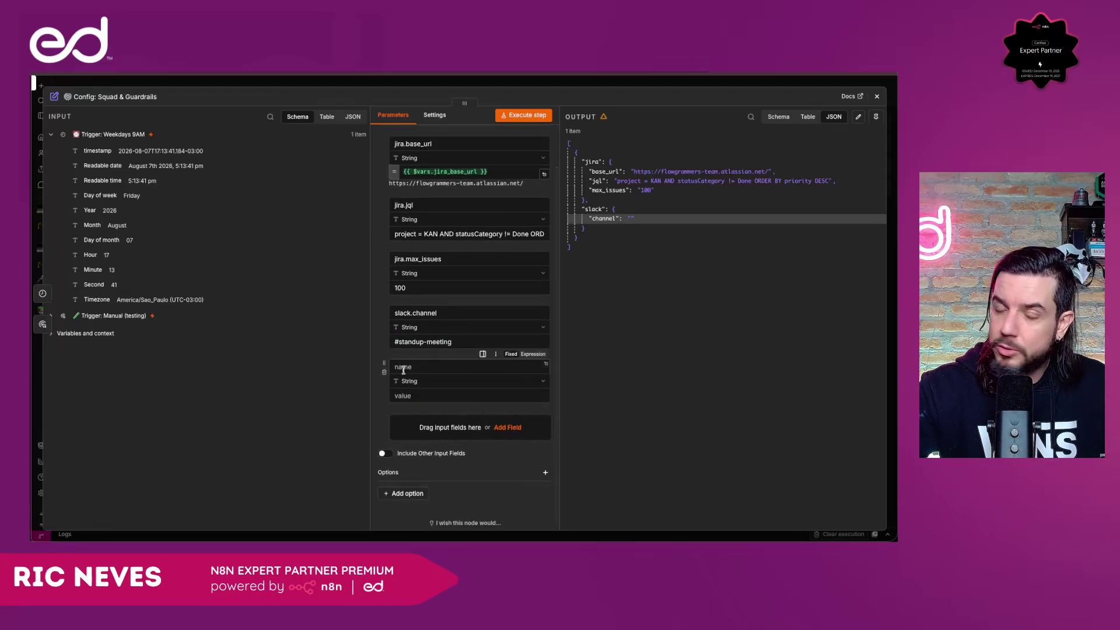
click(403, 367)
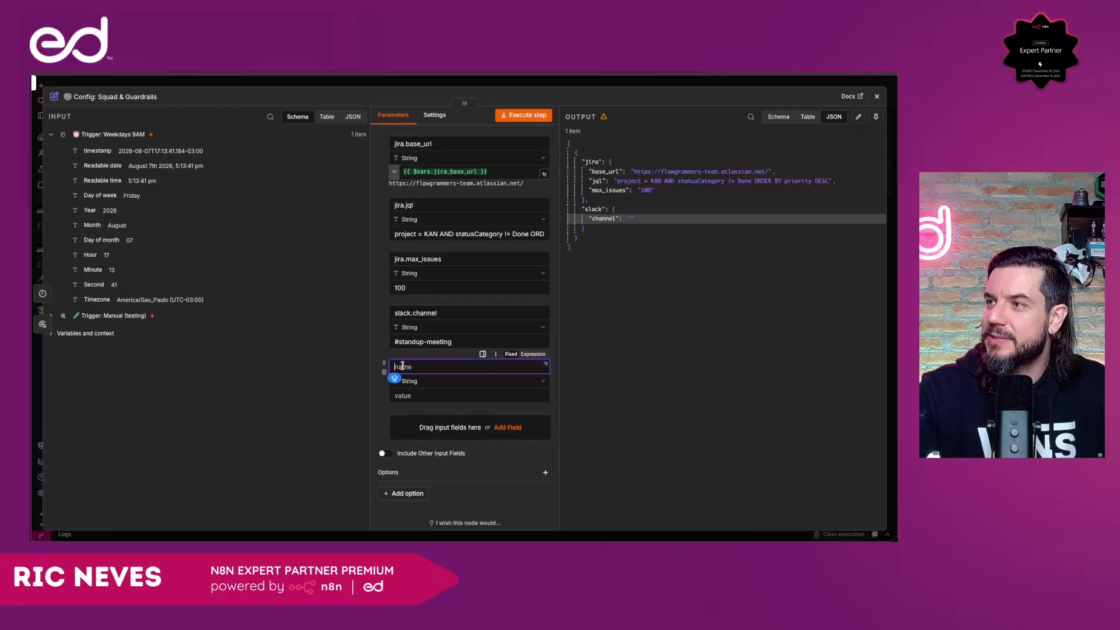
text(S)
key(BackSpace)
key(Caps_Lock)
text(sla)
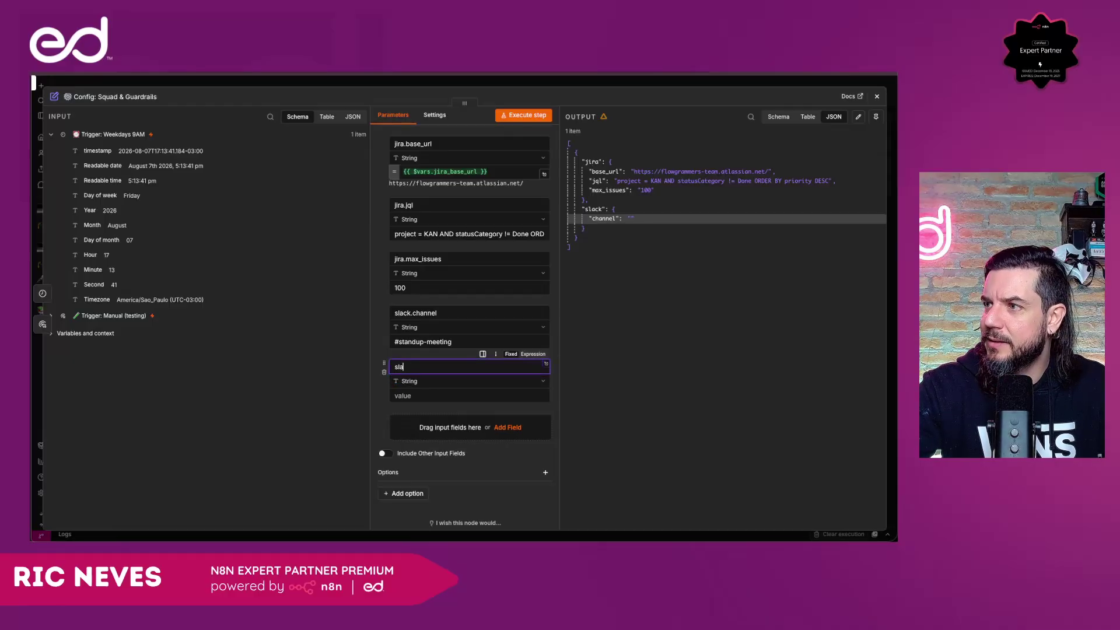
text(ck)
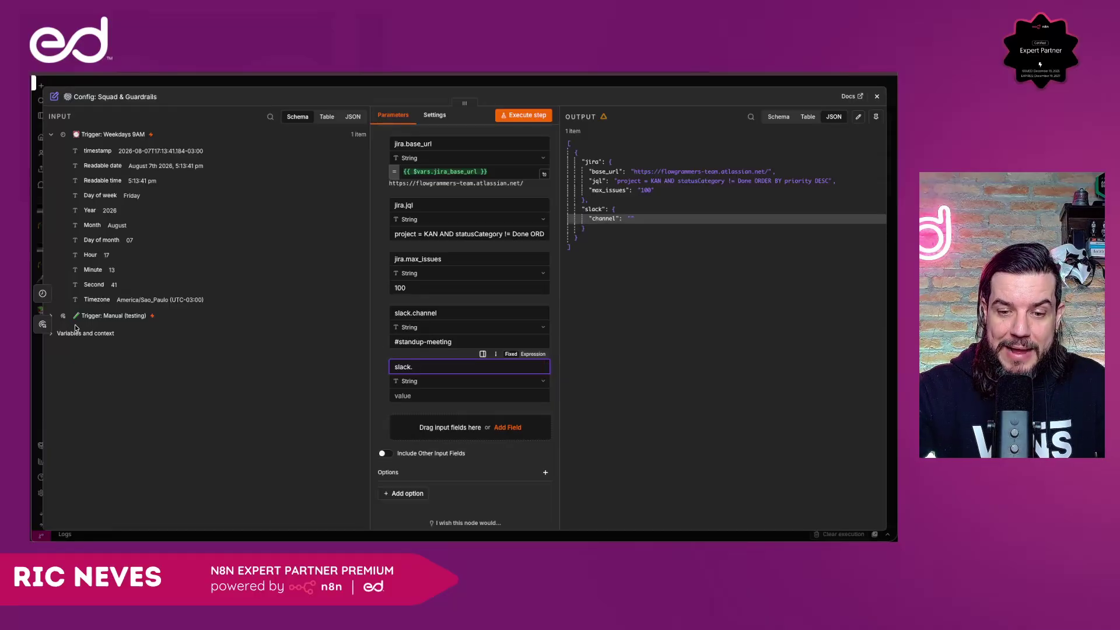
text(.)
text(a)
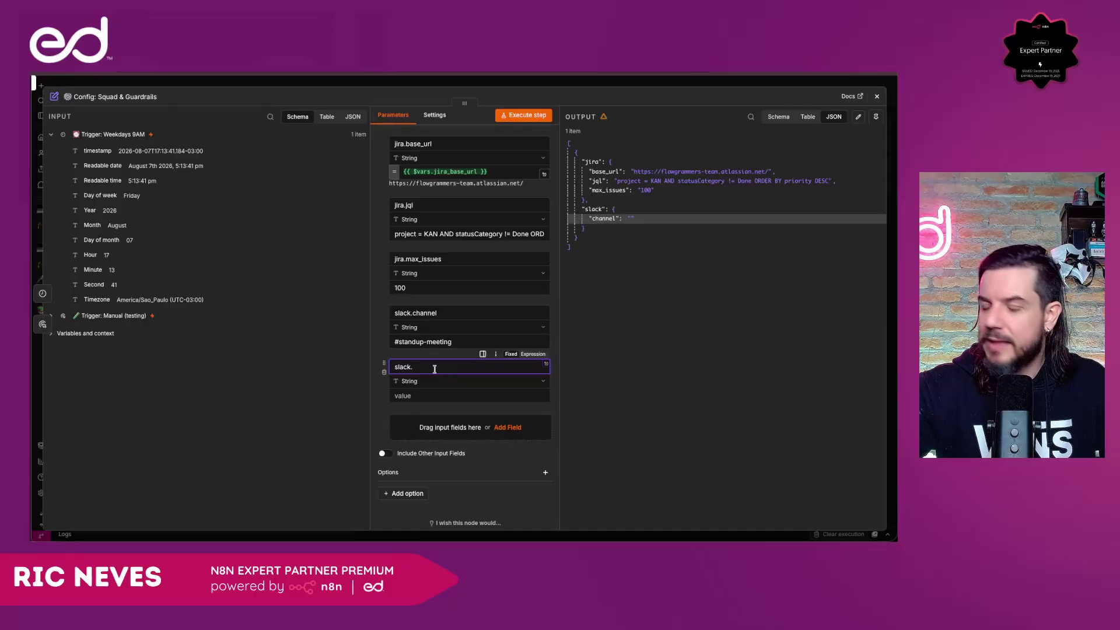
text(llowed_)
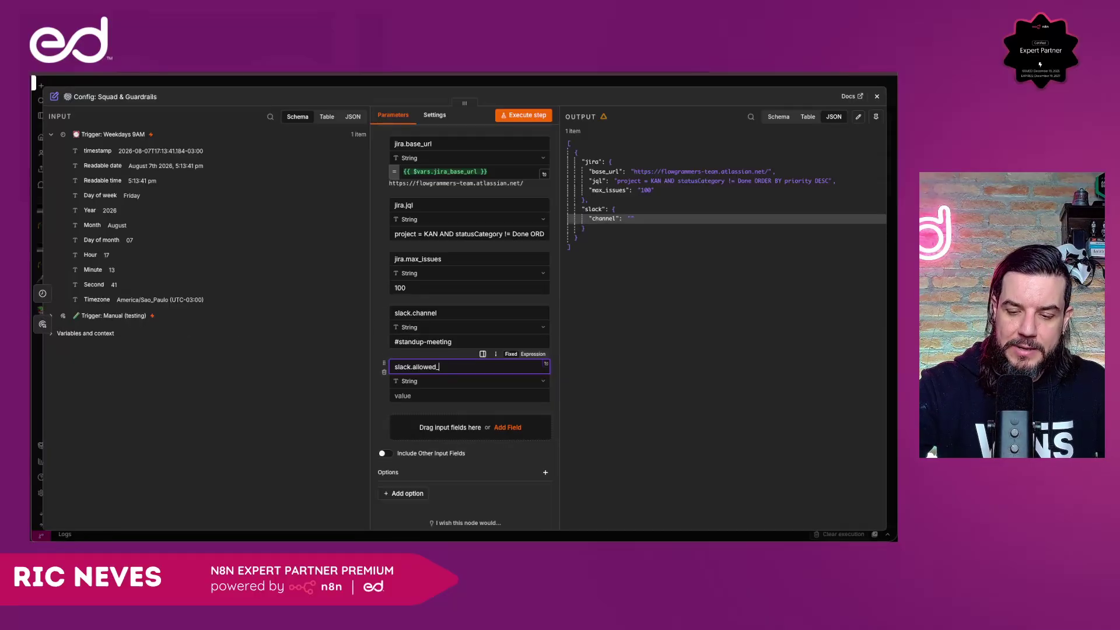
text(prefix)
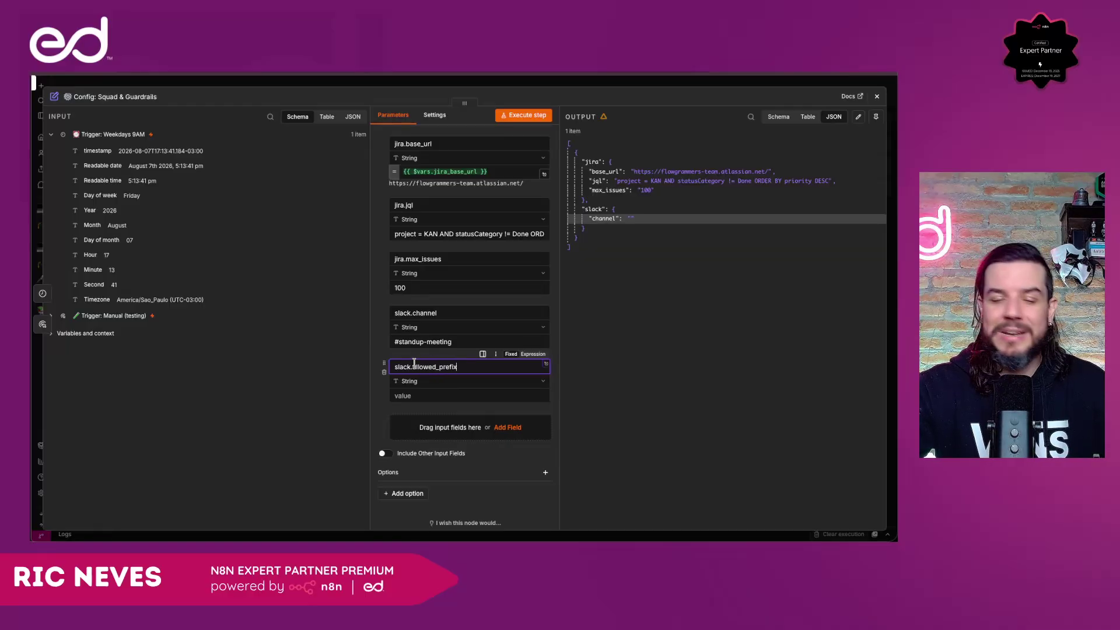
key(Tab)
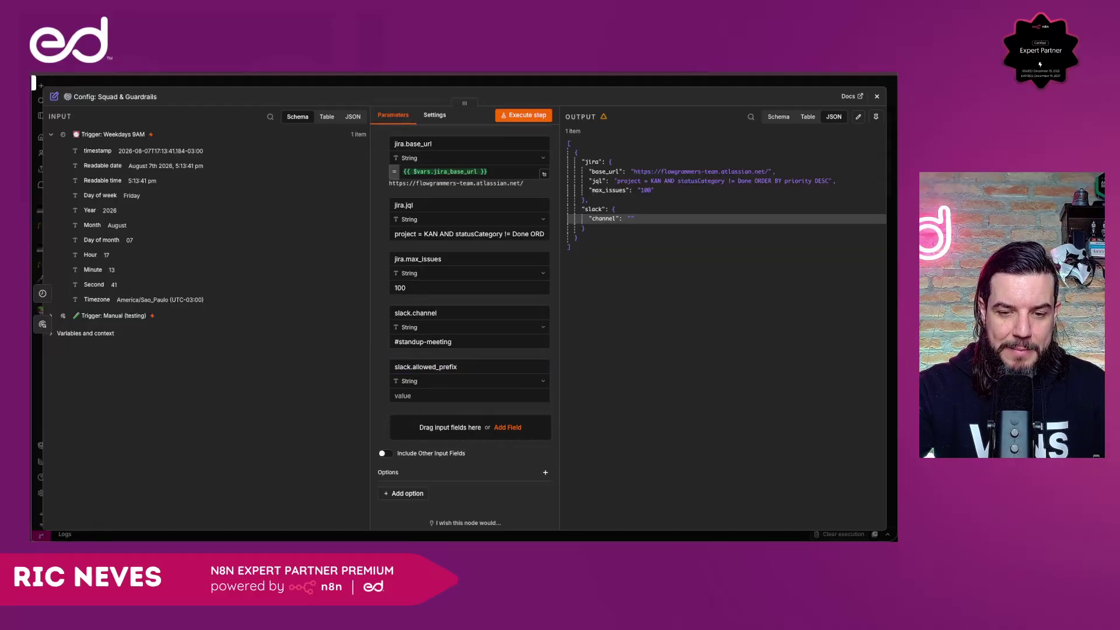
click(410, 394)
text(#standup-meeting)
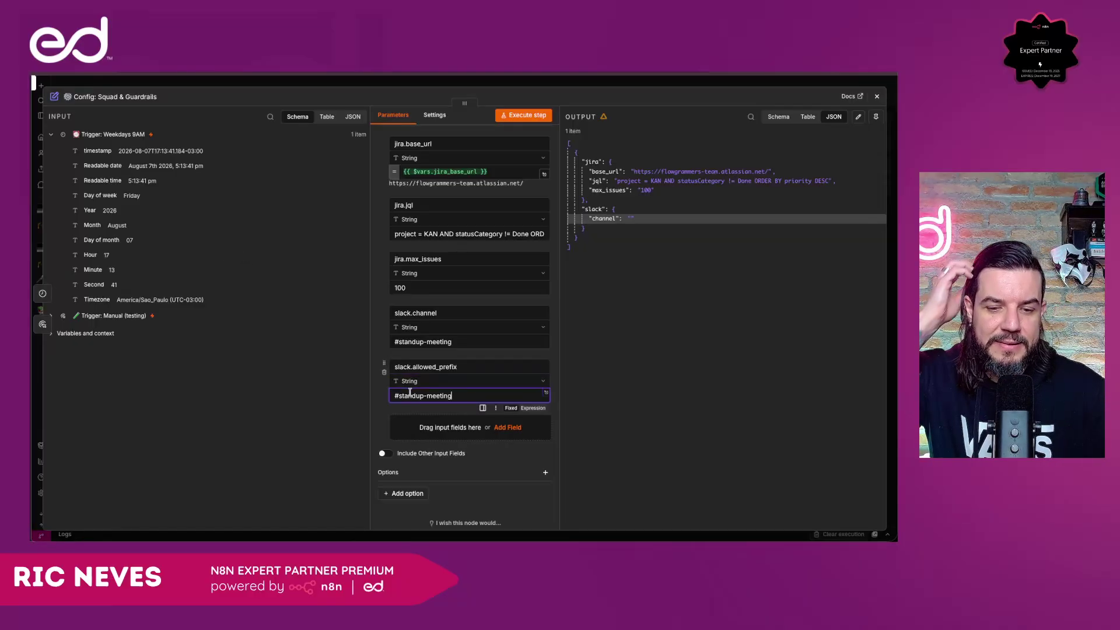
Add another string field below slack.allowed_prefix and name it llm.model.
scroll(467, 408, down, 1)
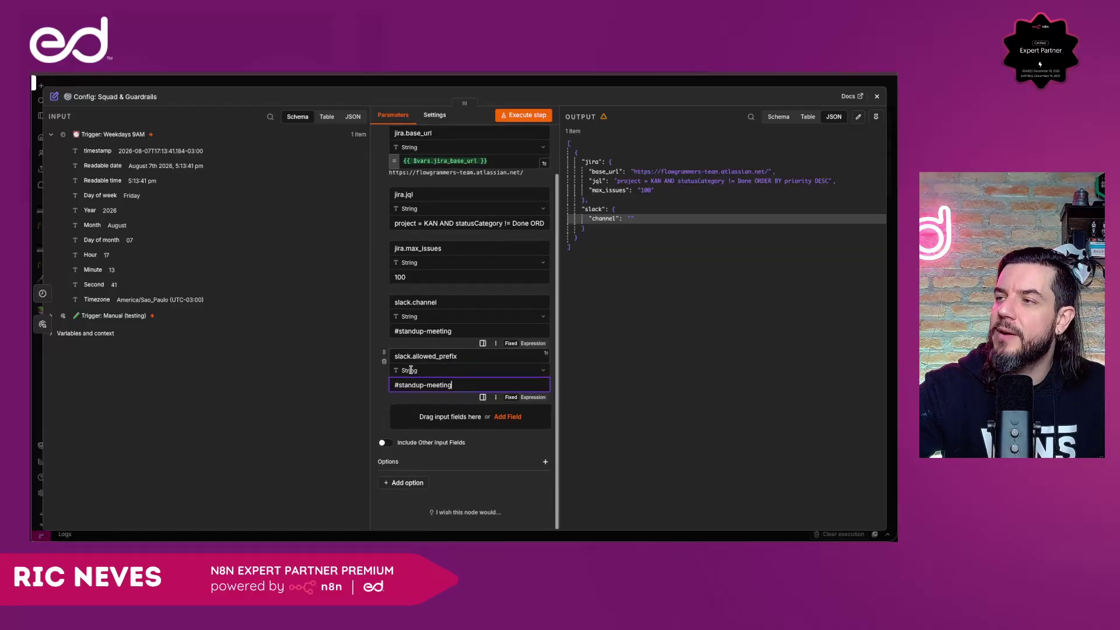
click(507, 419)
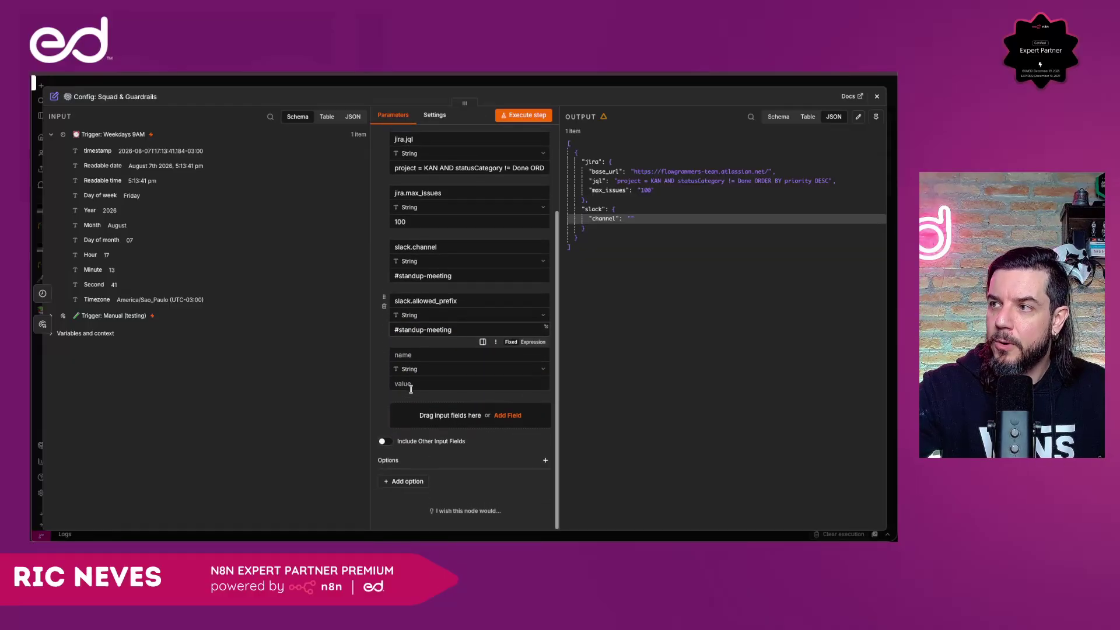
click(405, 358)
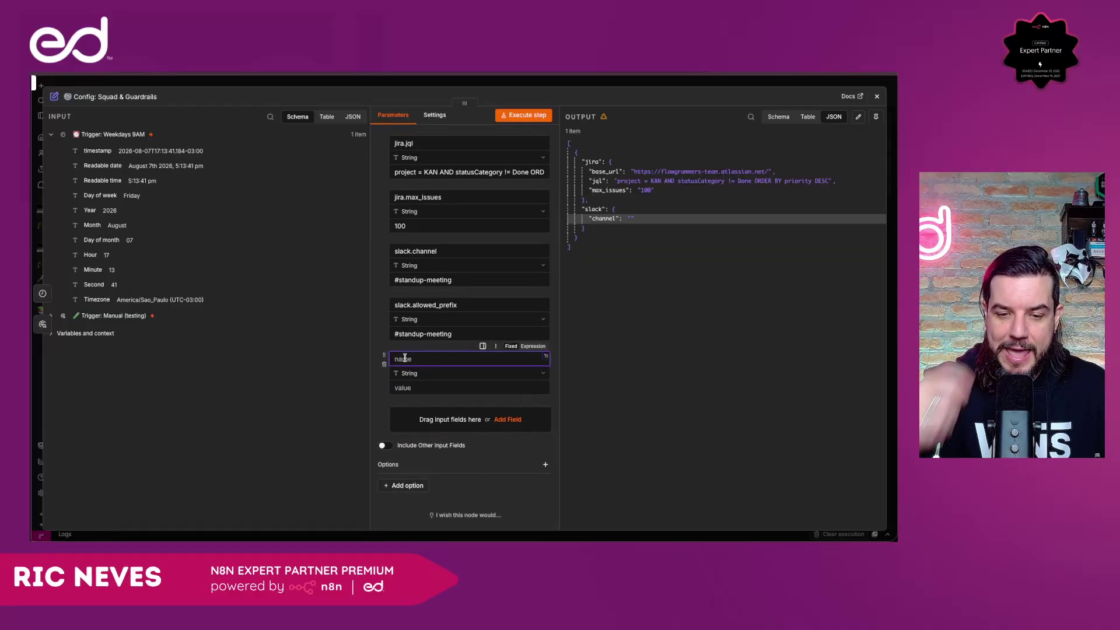
text(llm.)
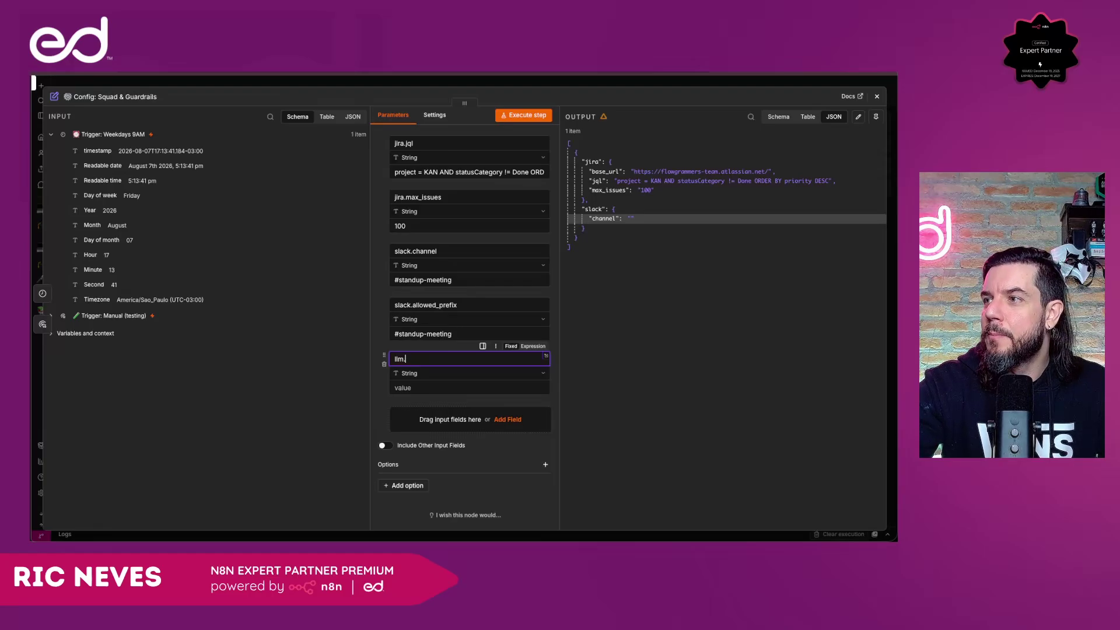
text(model)
key(Tab)
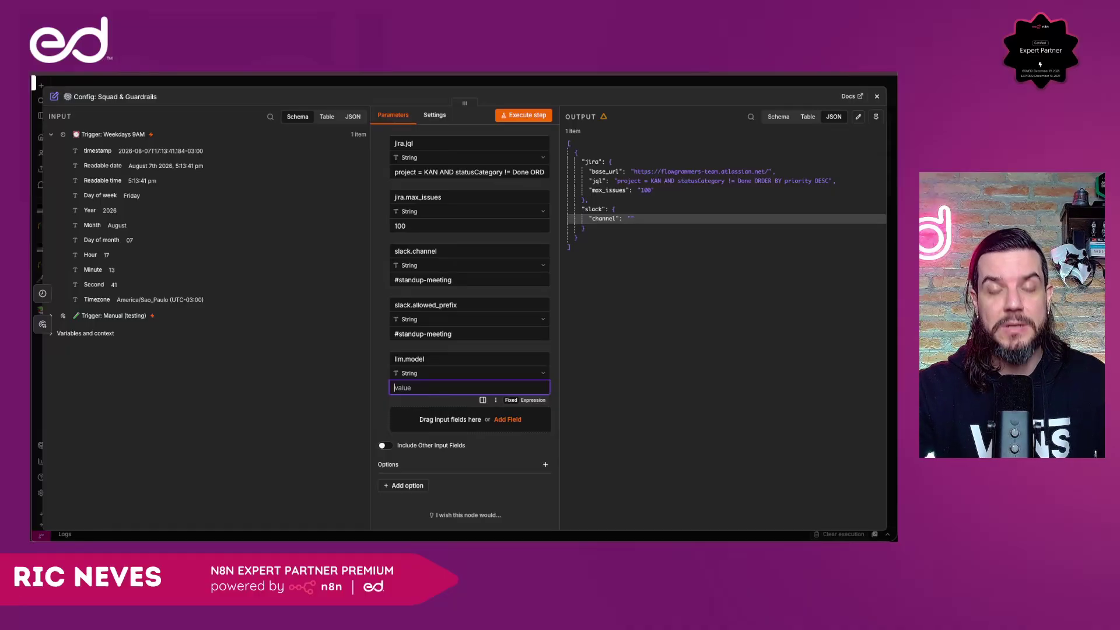
Set the llm.model field's value to anthropic/claude-sonnet-4.6.
key(super+Tab)
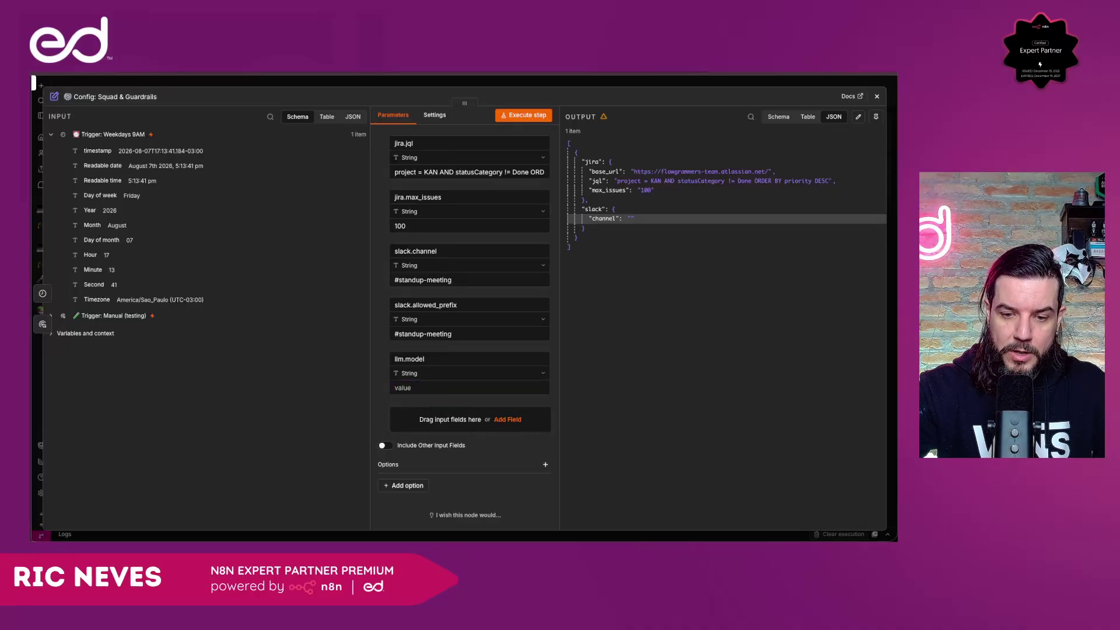
click(431, 391)
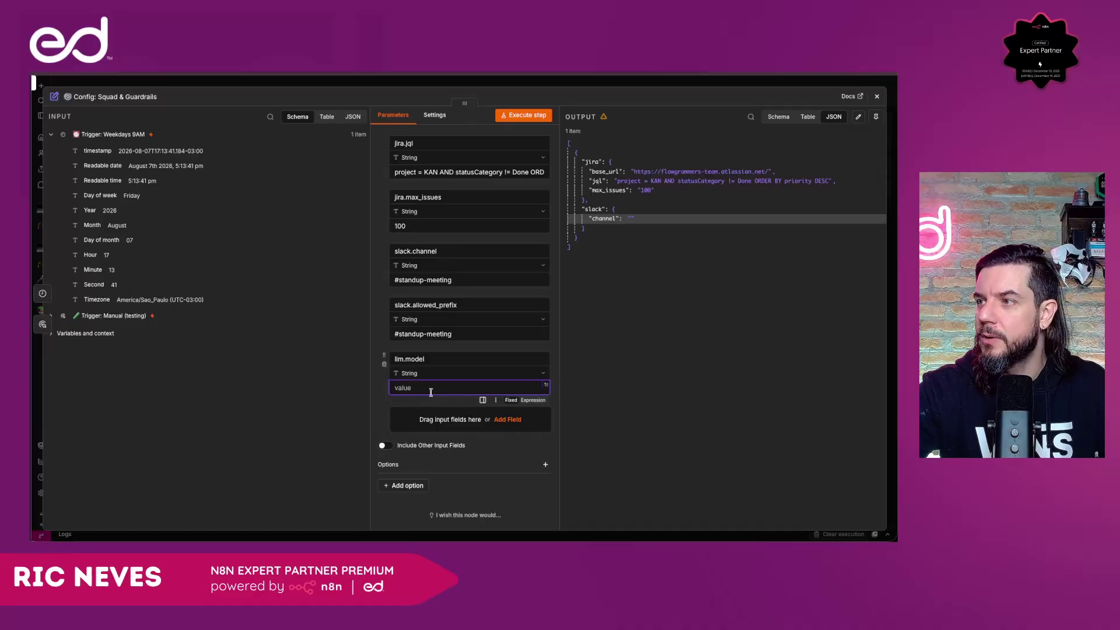
text(anthropic/claude-sonnet-4.5)
key(Left)
key(Left)
key(Left)
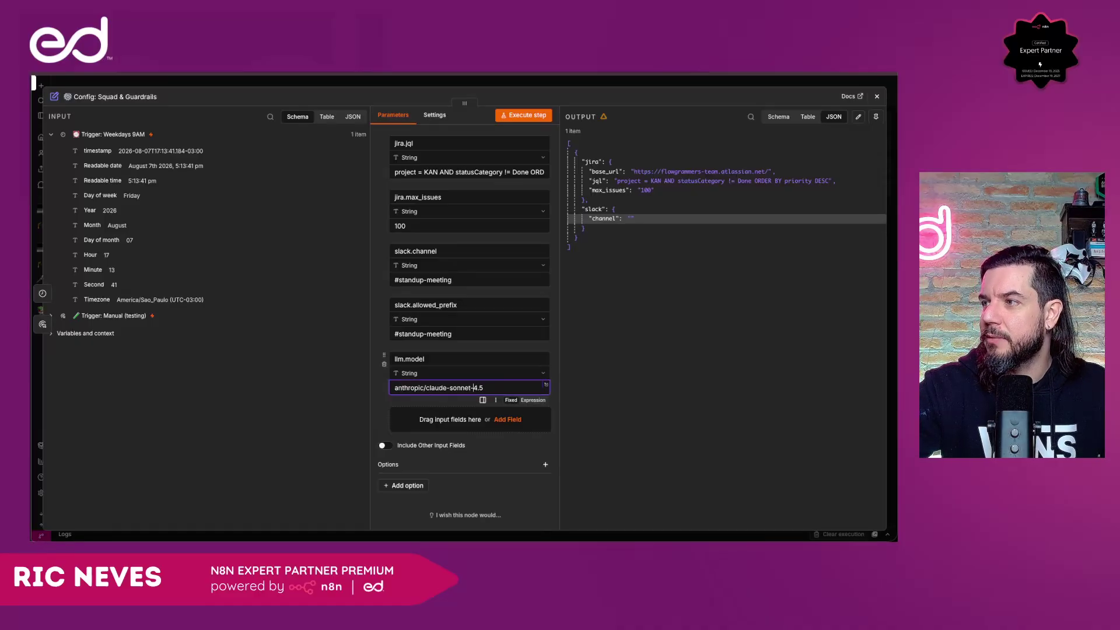
key(BackSpace)
text(6)
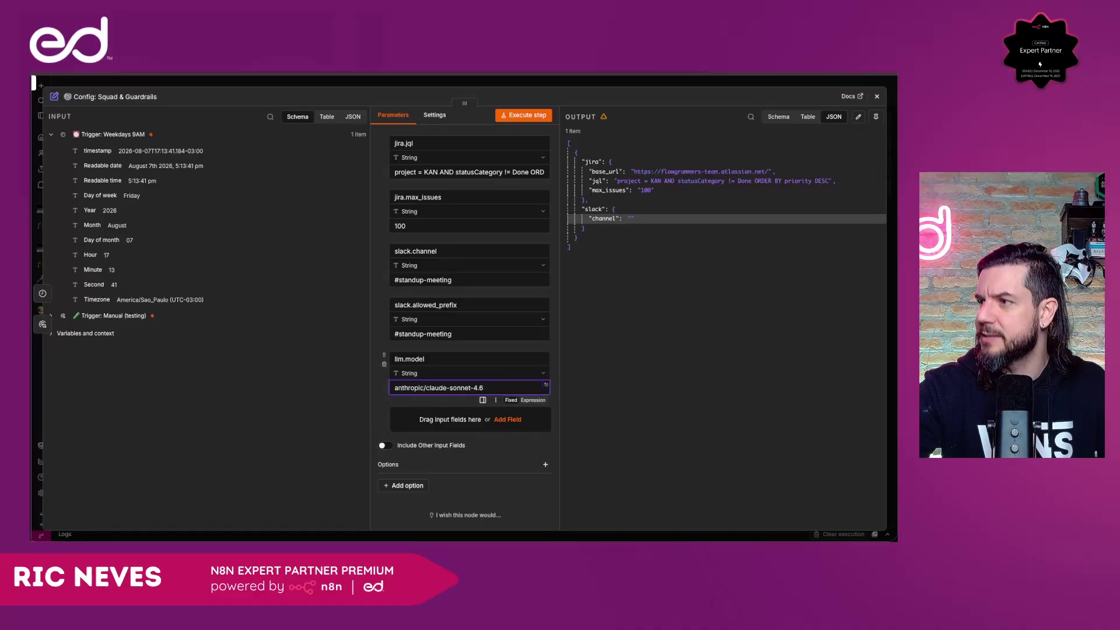
click(378, 391)
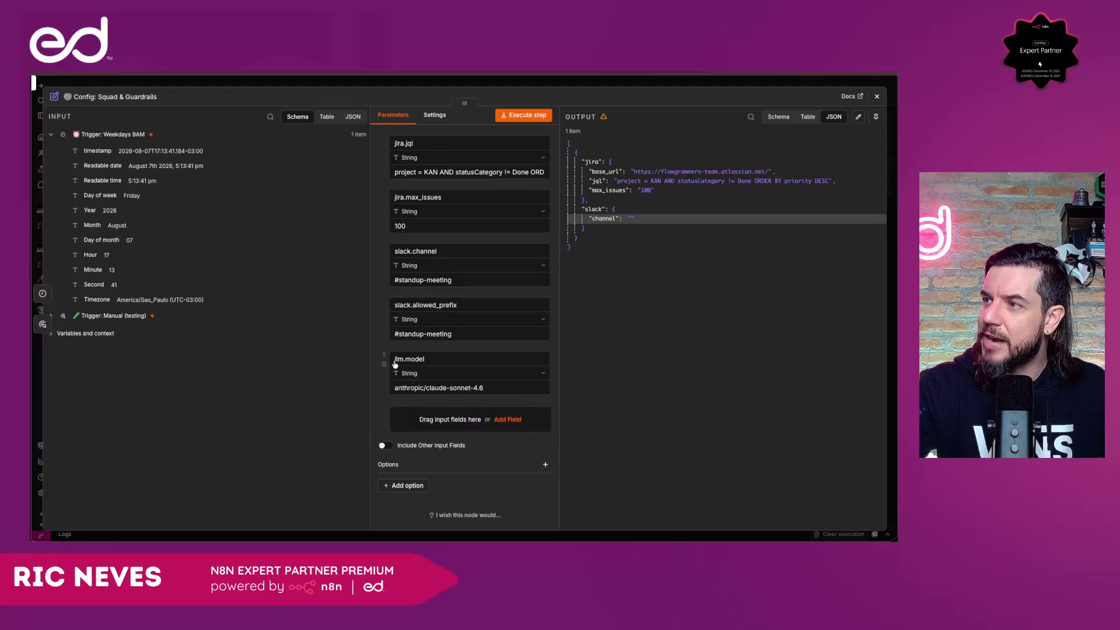
Add a string field named llm.temperature with the value 0,2.
click(507, 420)
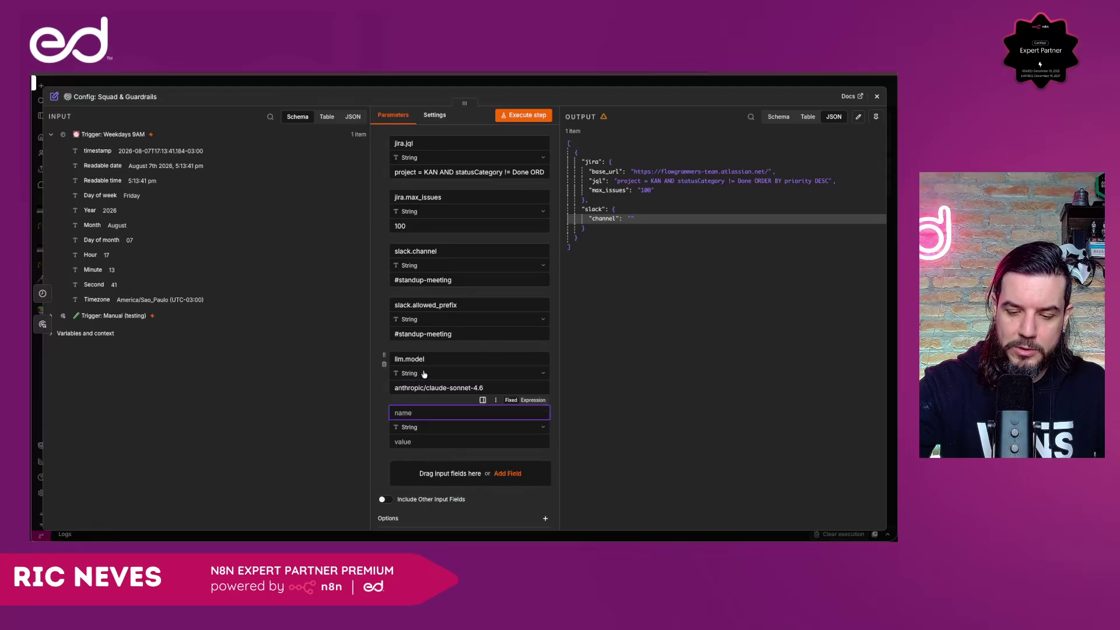
text(llm.)
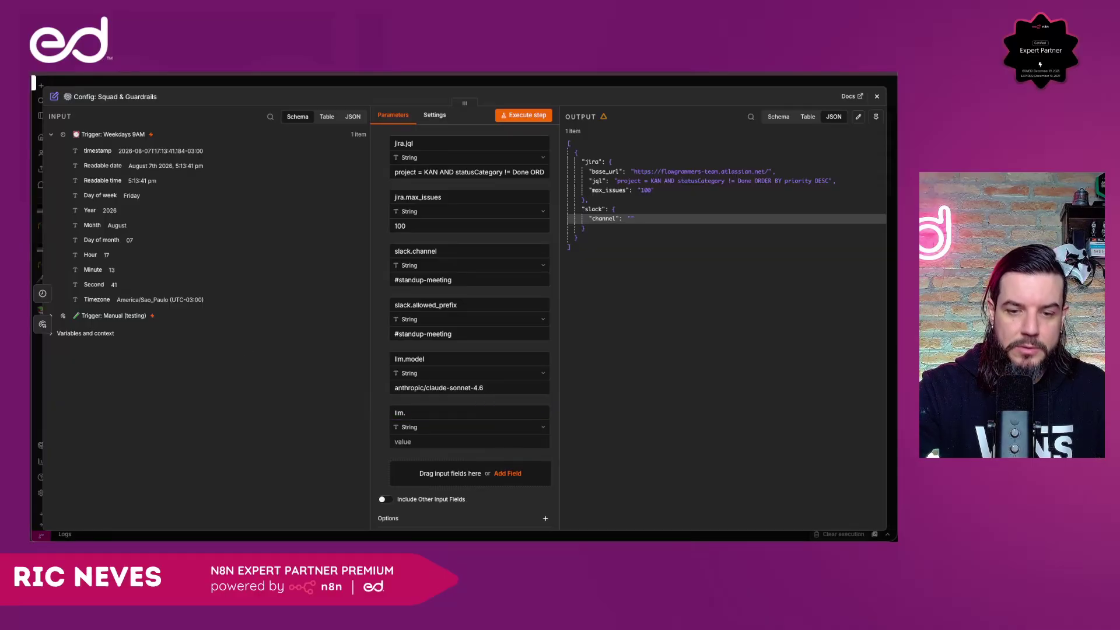
click(442, 413)
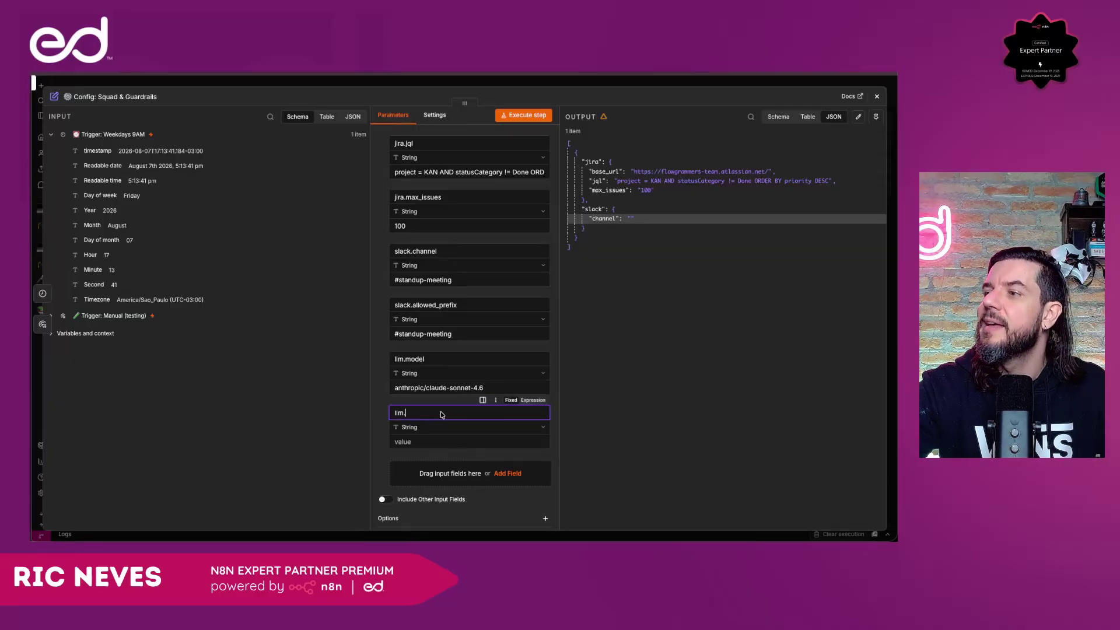
text(temperature)
click(420, 439)
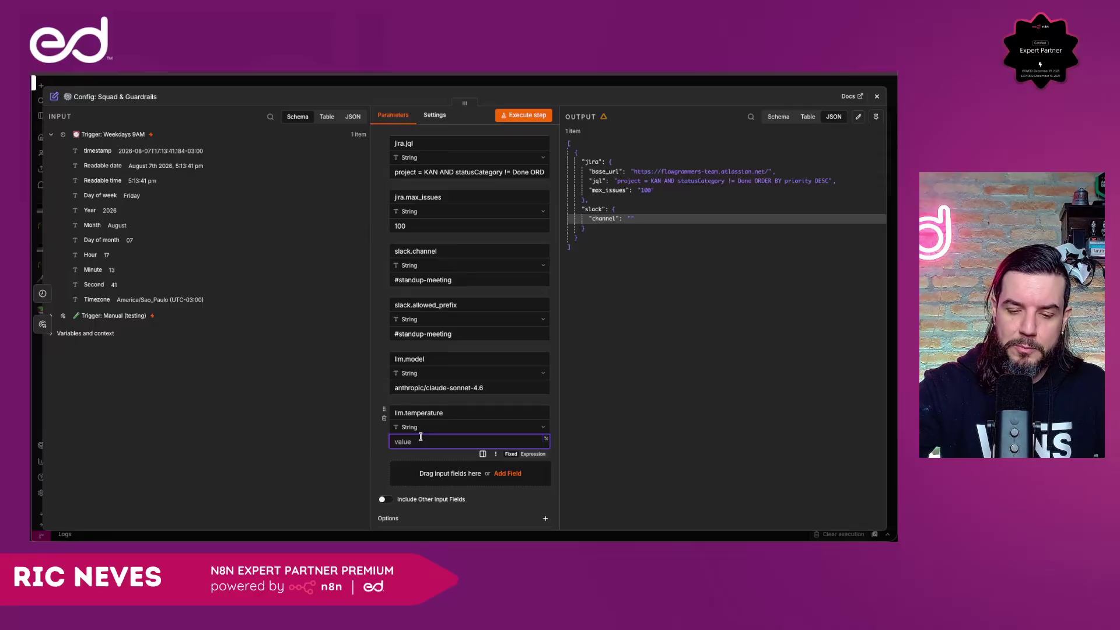
text(0,8)
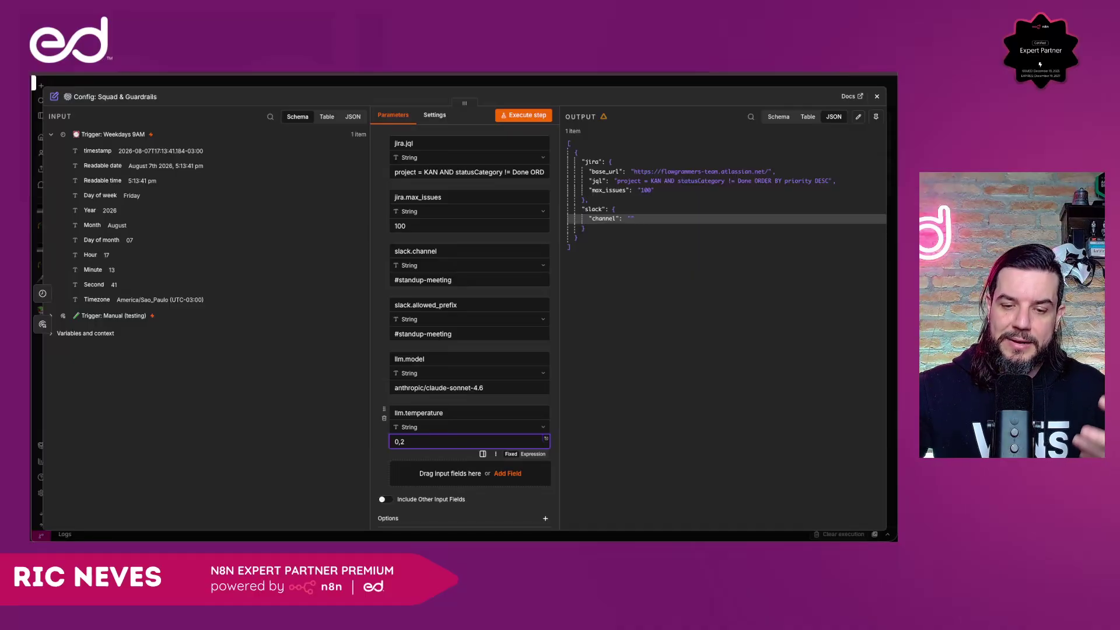
Execute the config node, check the expanded JSON output and close the node.
click(530, 116)
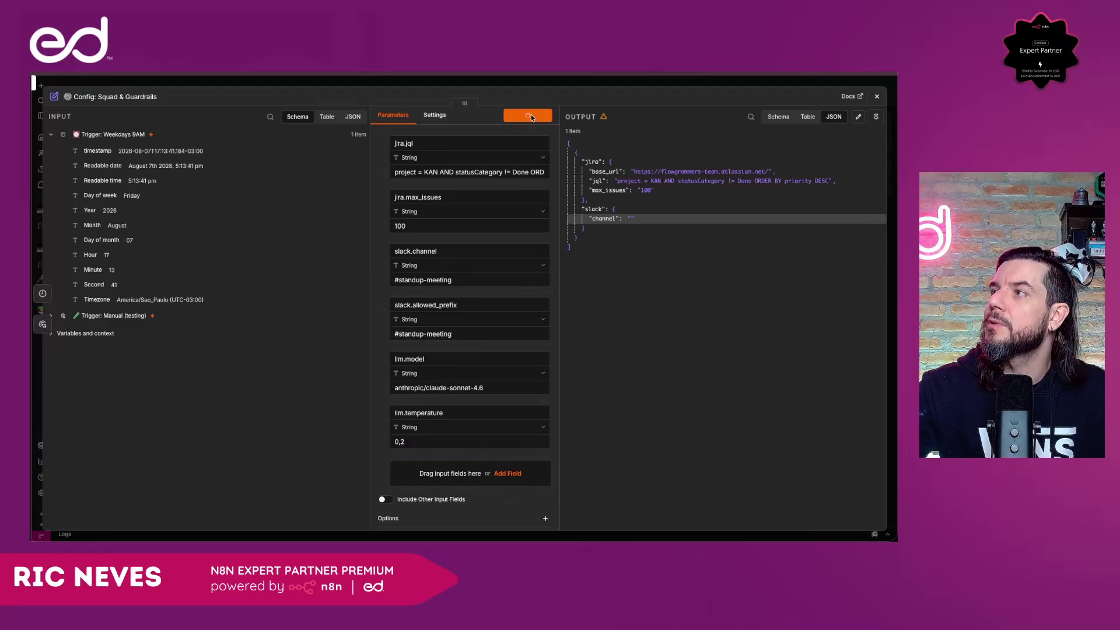
click(576, 154)
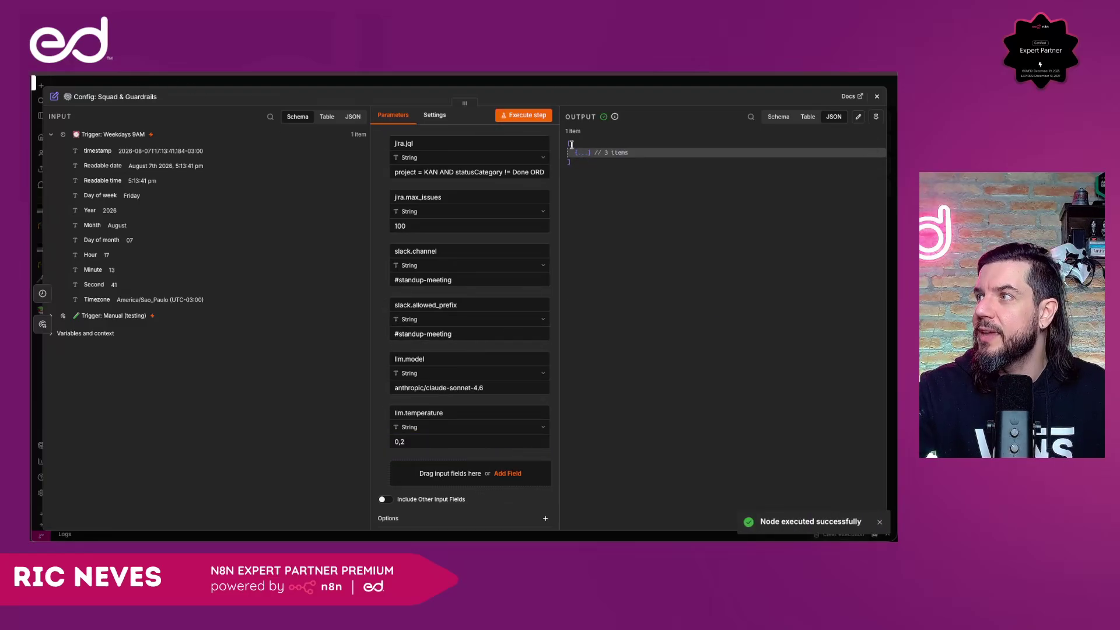
click(577, 152)
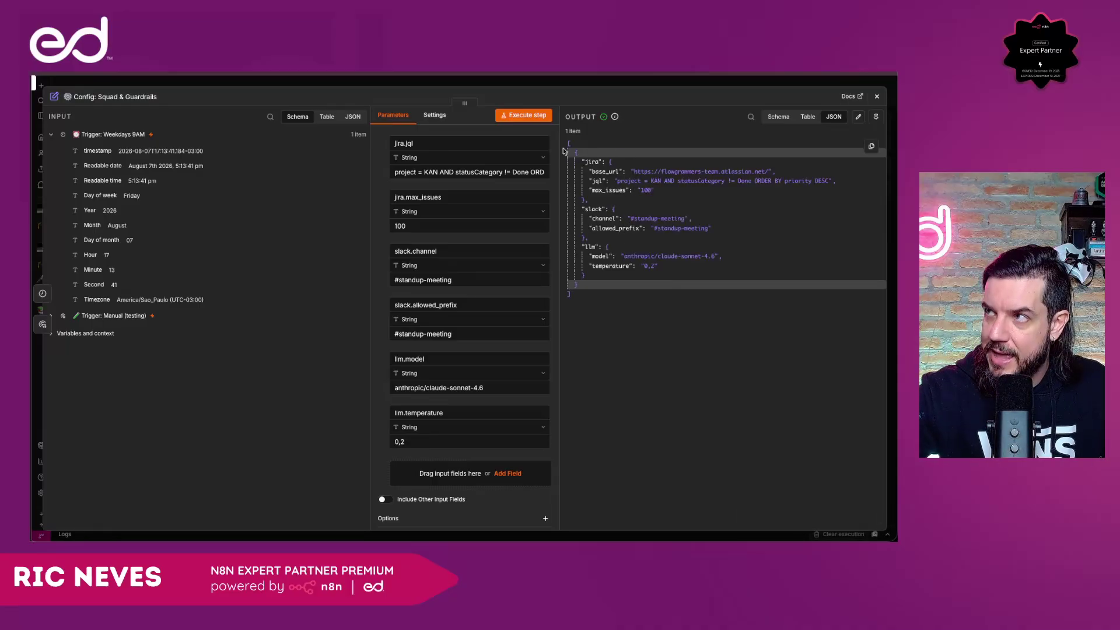
click(505, 86)
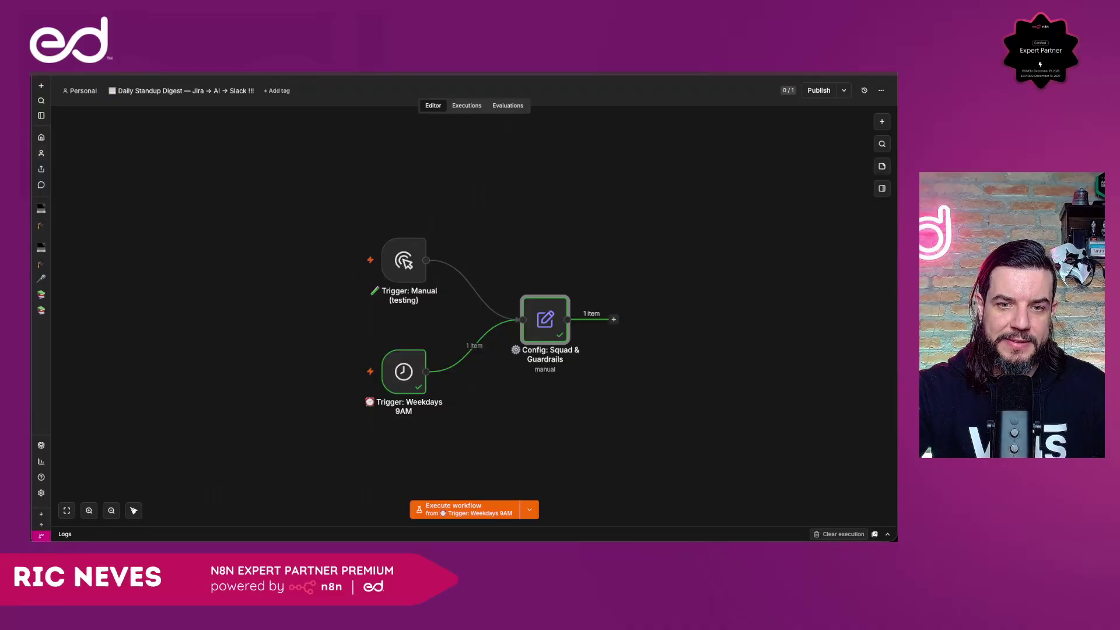
Add a Jira Software "Get many issues" node after the config node and rename it "🎫 Jira: Search Issues (JQL)".
click(613, 320)
text(jira)
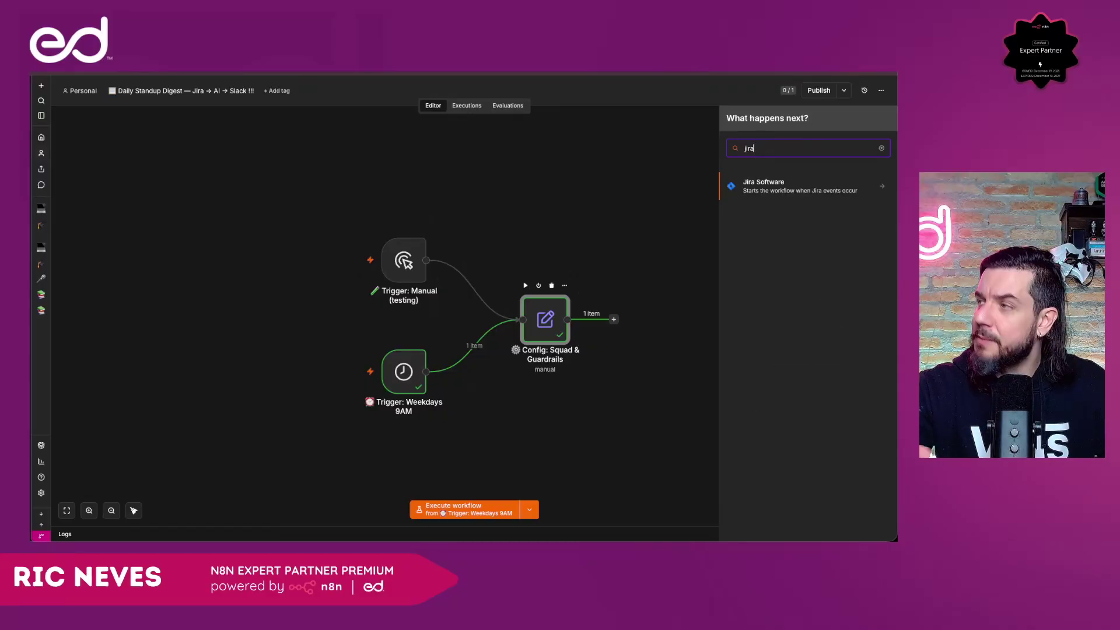
click(831, 185)
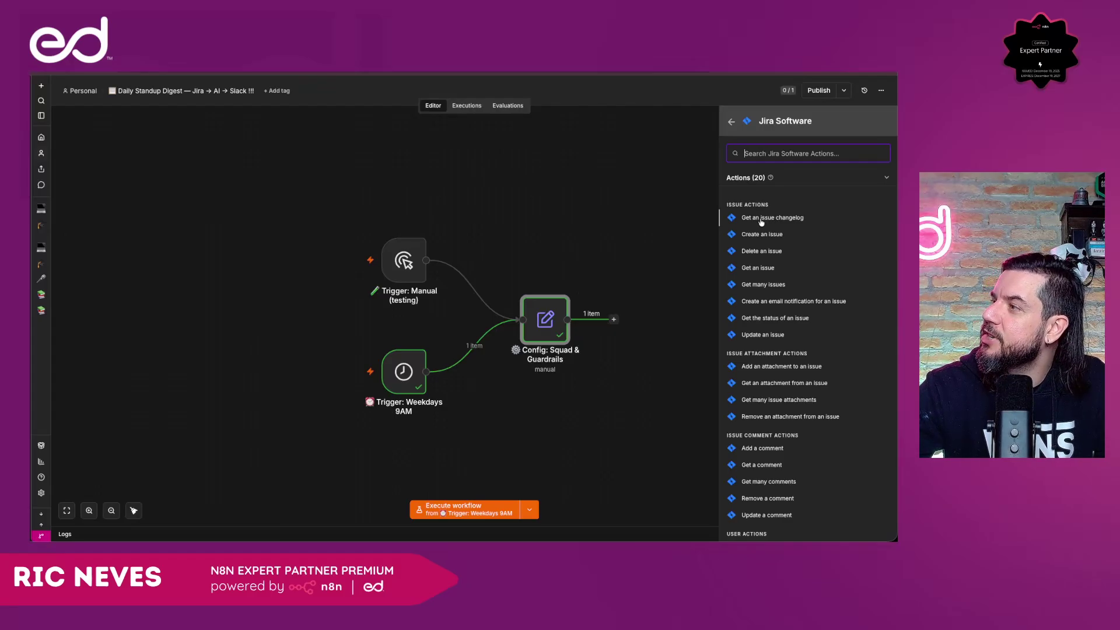
click(762, 285)
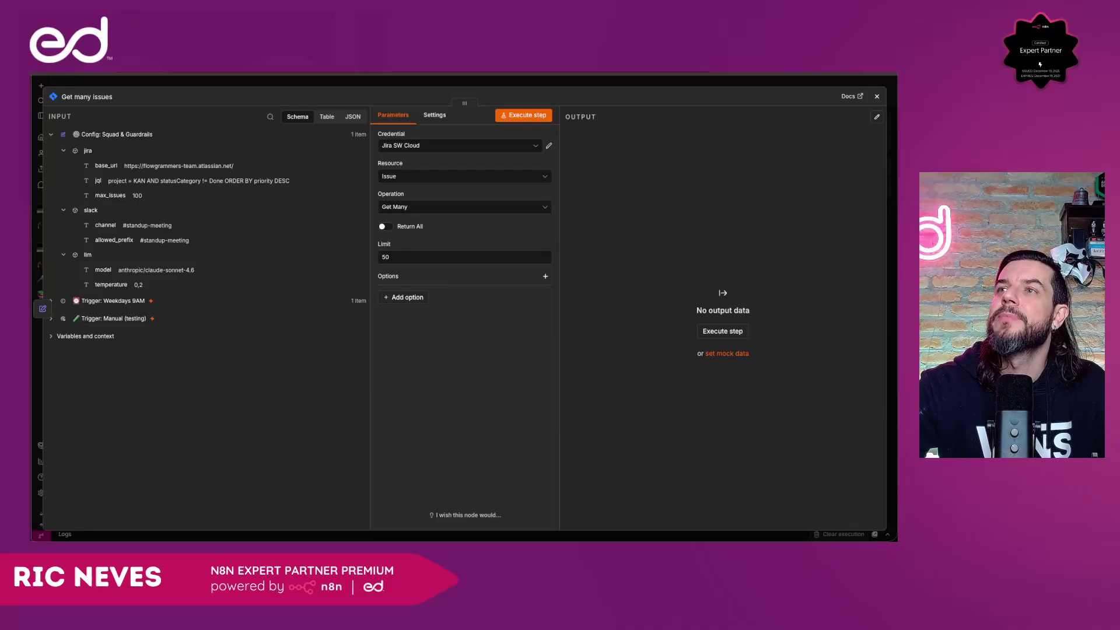
text(🎫 Jira: Search Issues (JQL))
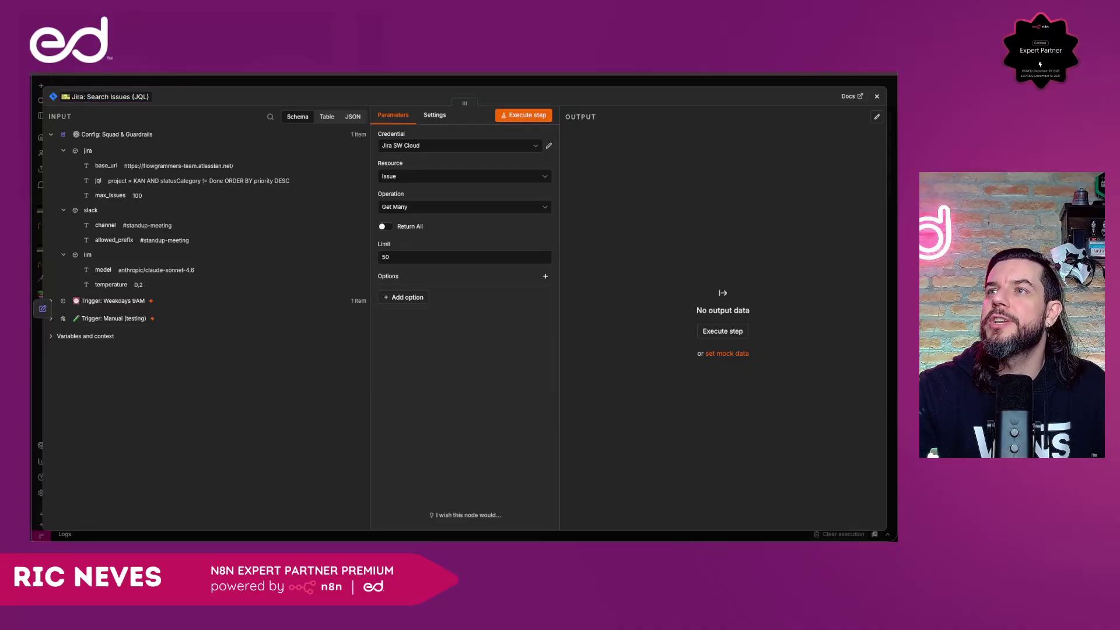
key(Return)
Open the Jira SW Cloud credential of the Jira search node to review its connection fields.
click(476, 145)
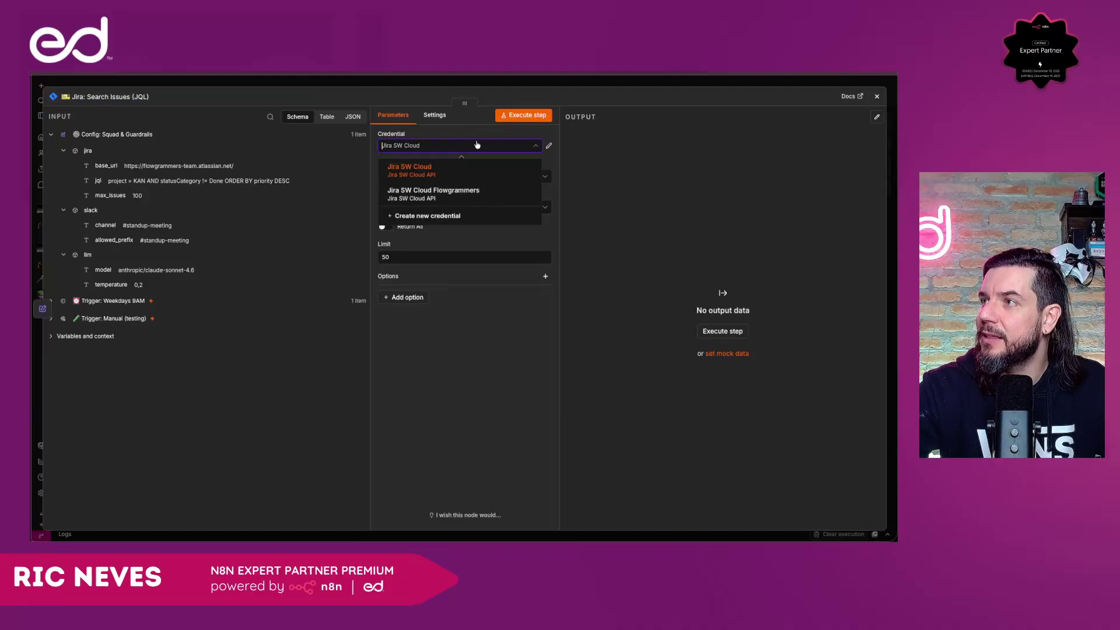
click(548, 146)
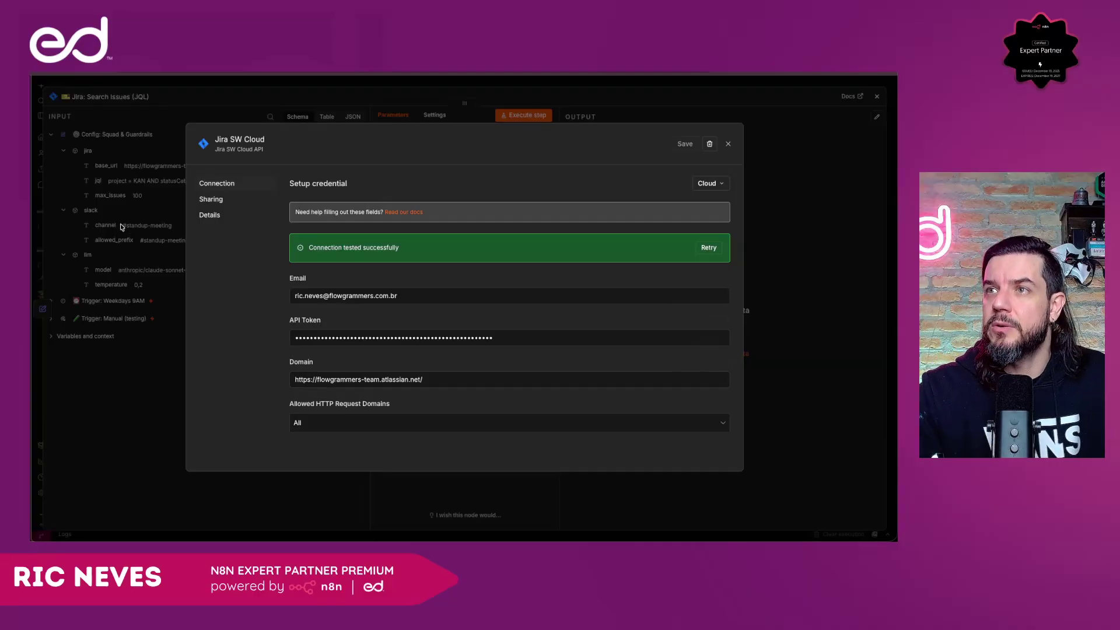
Switch to Jira, check the account and settings options, and open the general personal settings.
click(31, 157)
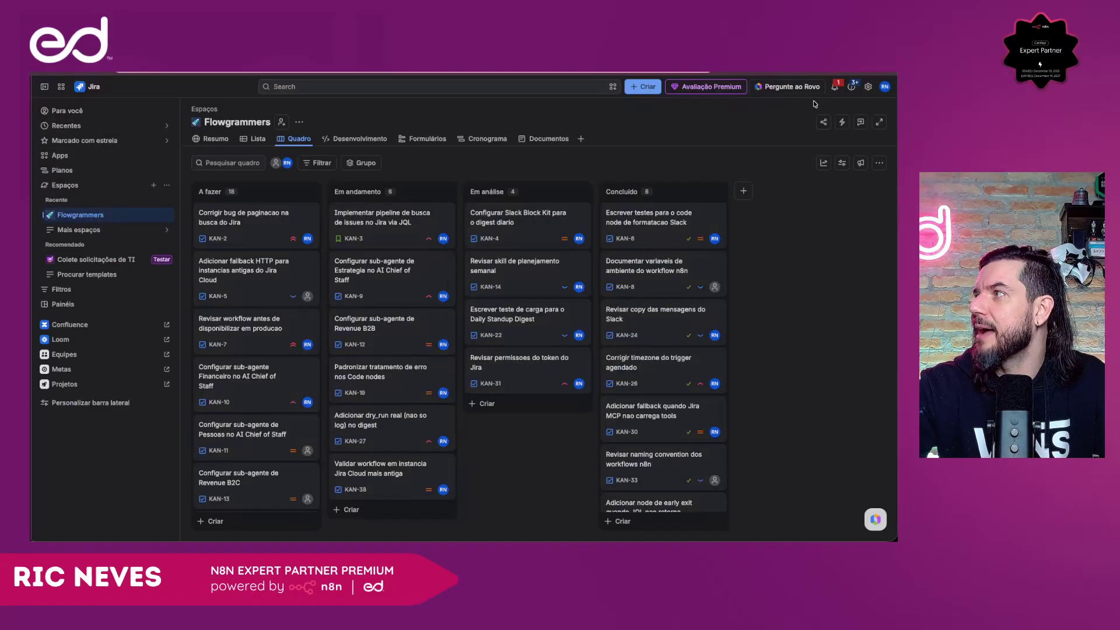
click(884, 87)
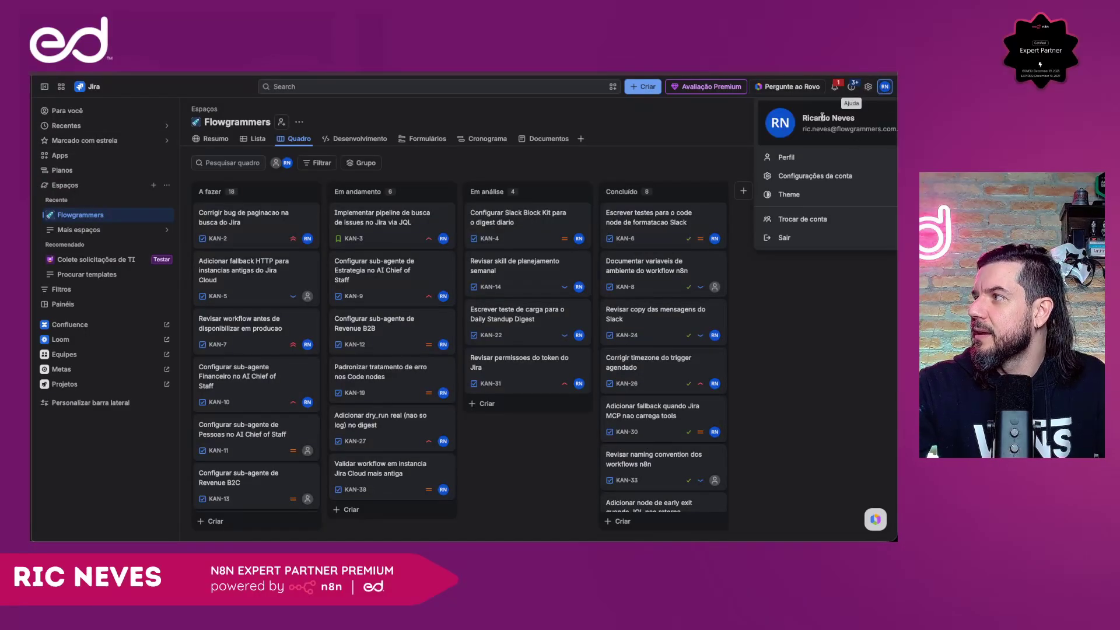
click(868, 87)
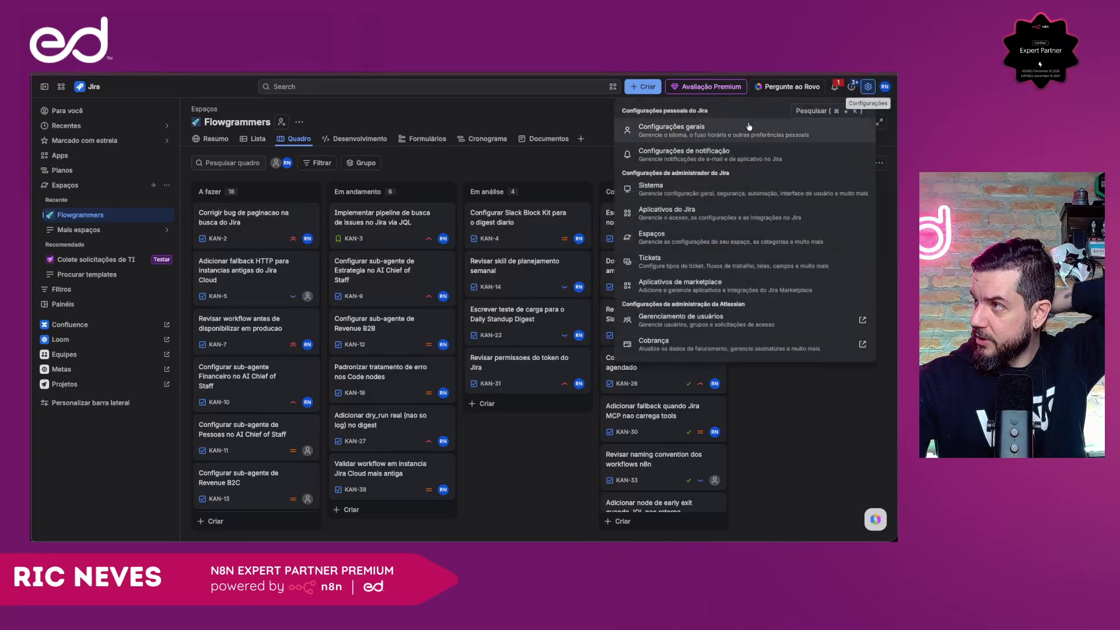
click(722, 138)
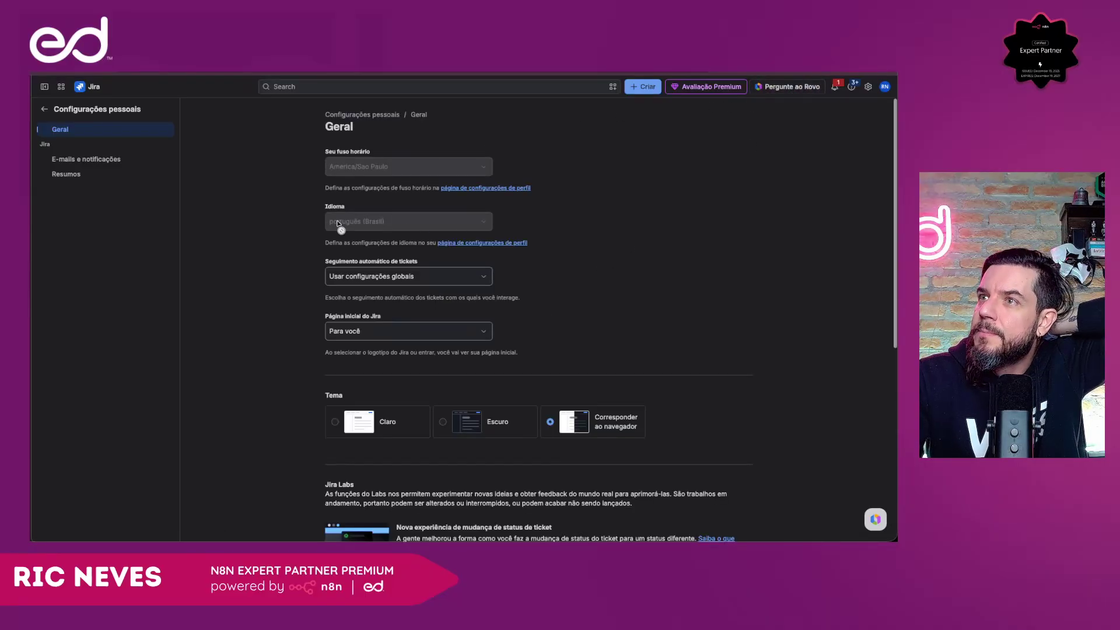
Open the Atlassian account's security settings, go to the API token management page and reload it.
click(885, 87)
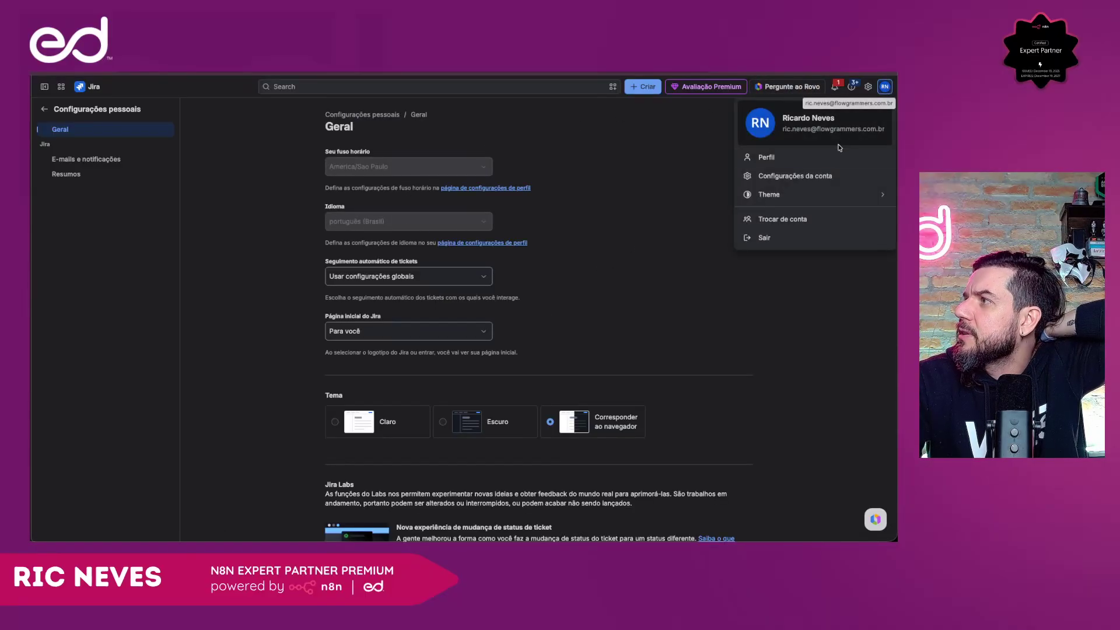
click(793, 175)
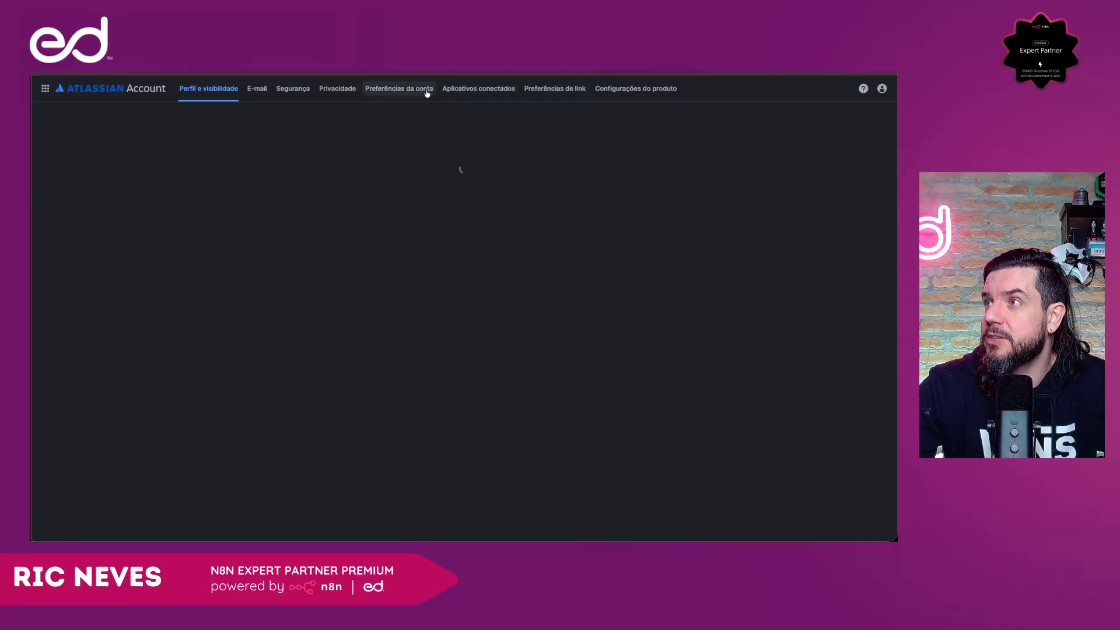
click(300, 94)
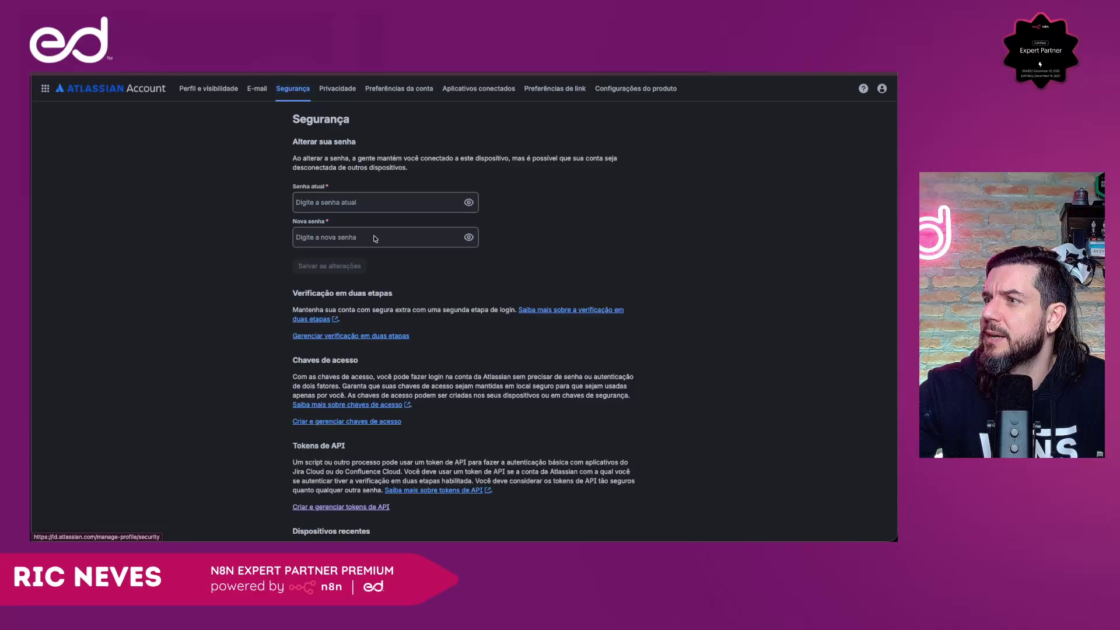
scroll(359, 349, down, 2)
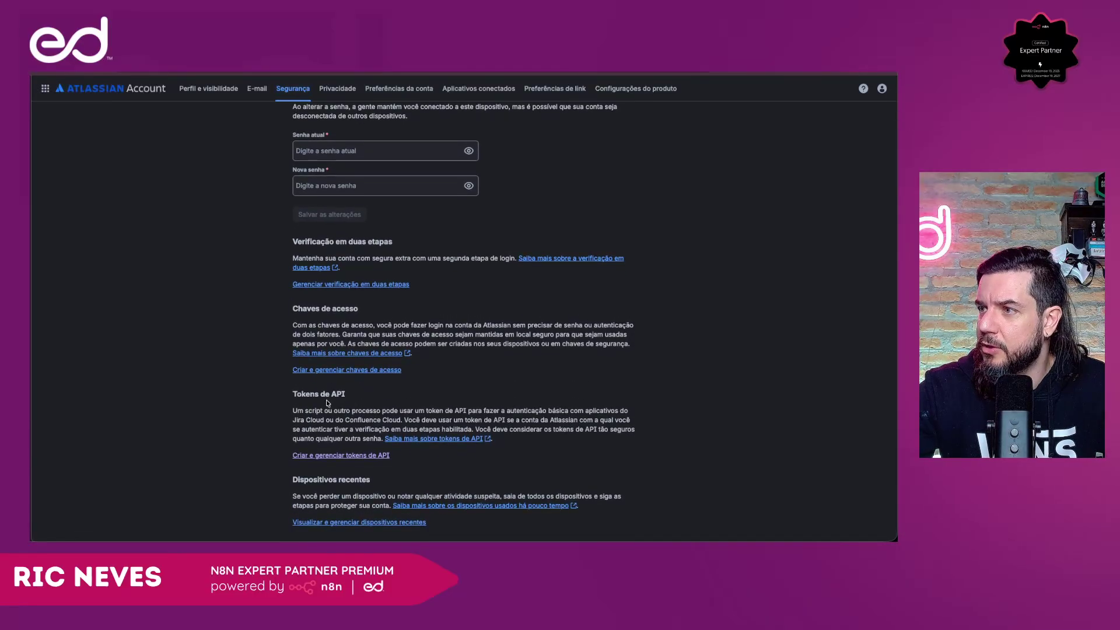
click(362, 455)
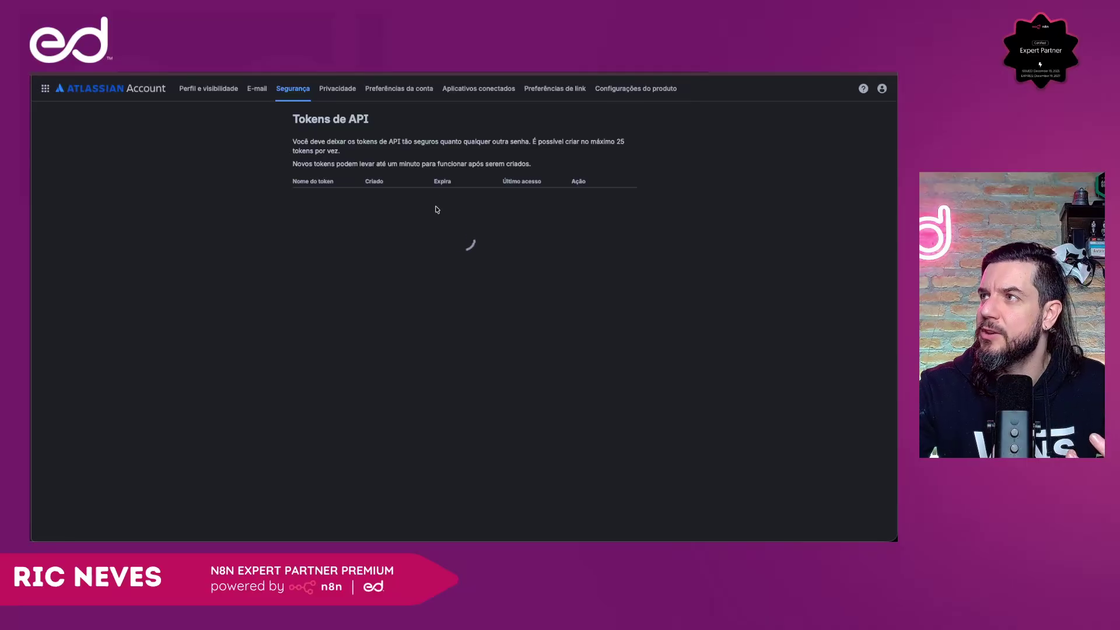
click(347, 72)
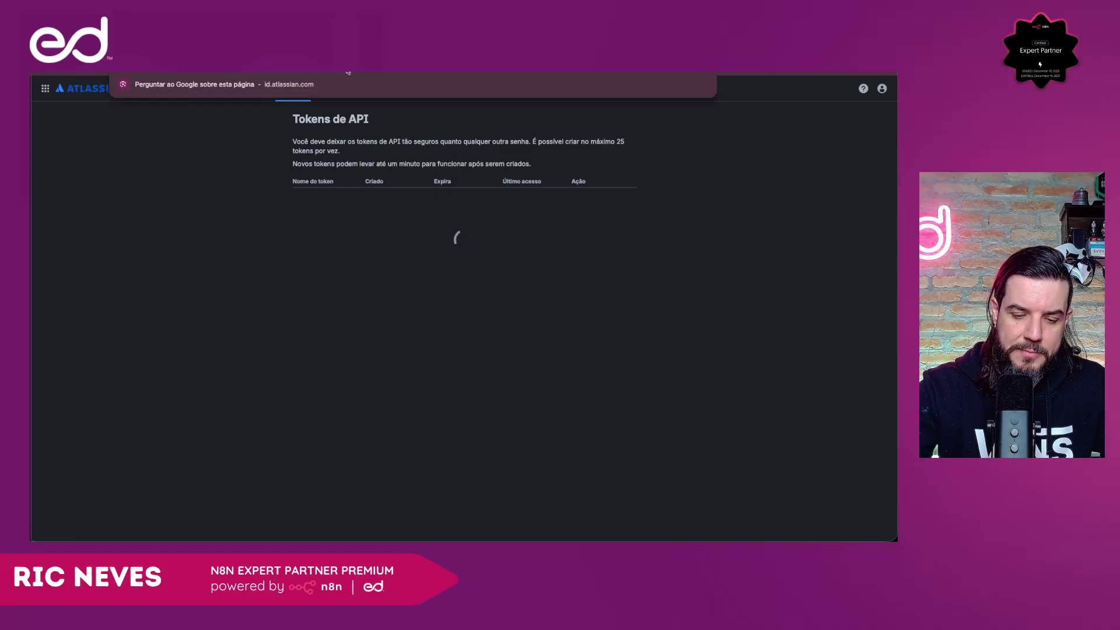
key(Return)
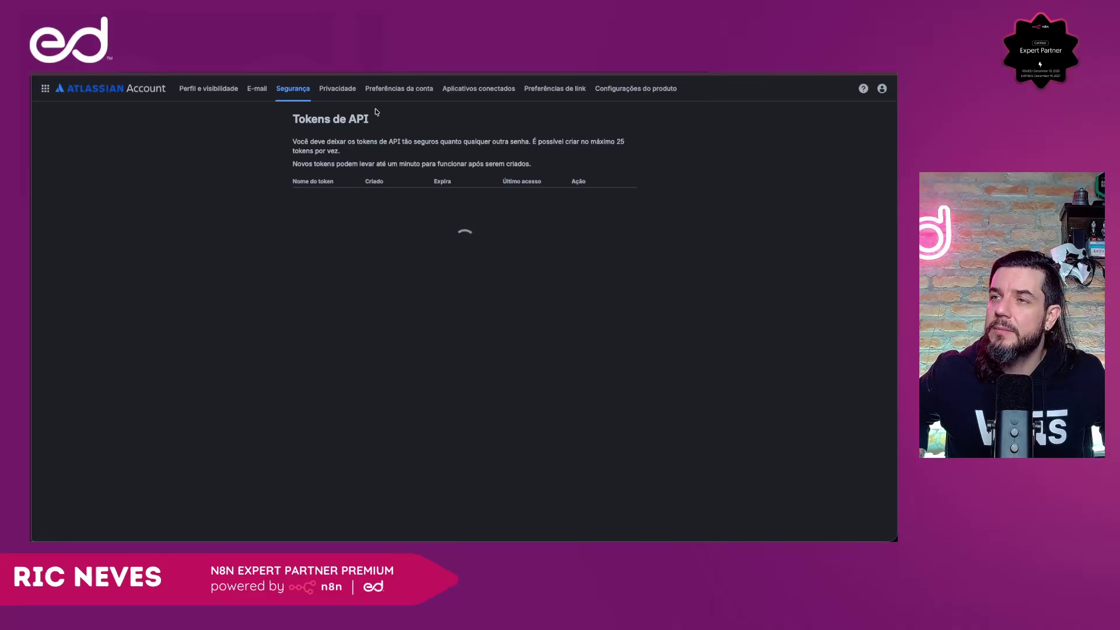
Switch back to n8n and review the connection types available for the Jira SW Cloud credential, keeping Cloud.
click(34, 169)
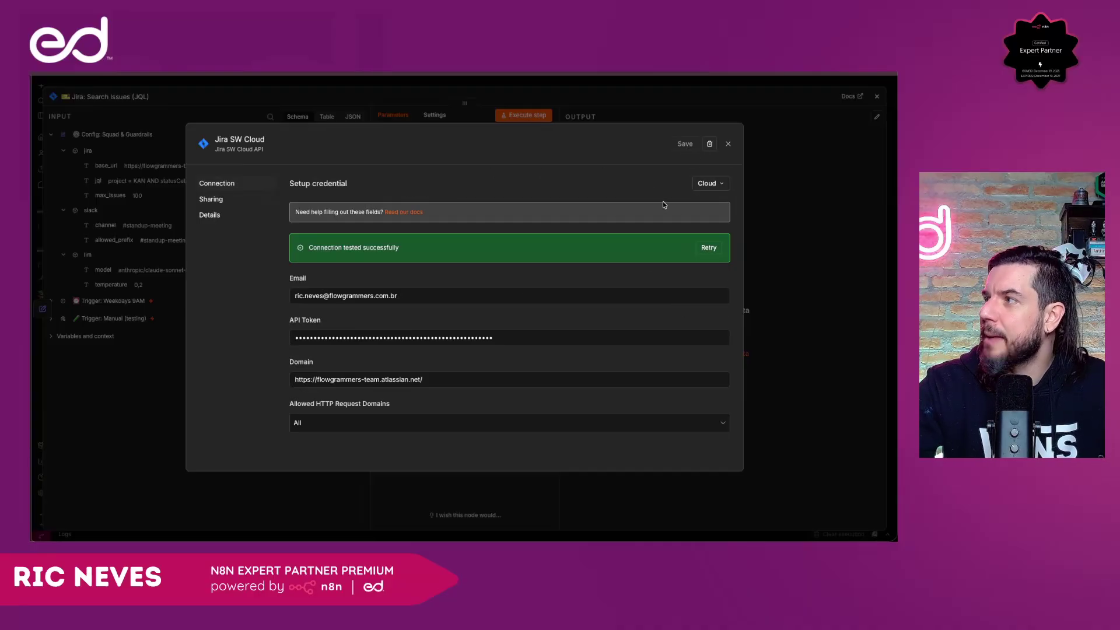
click(707, 183)
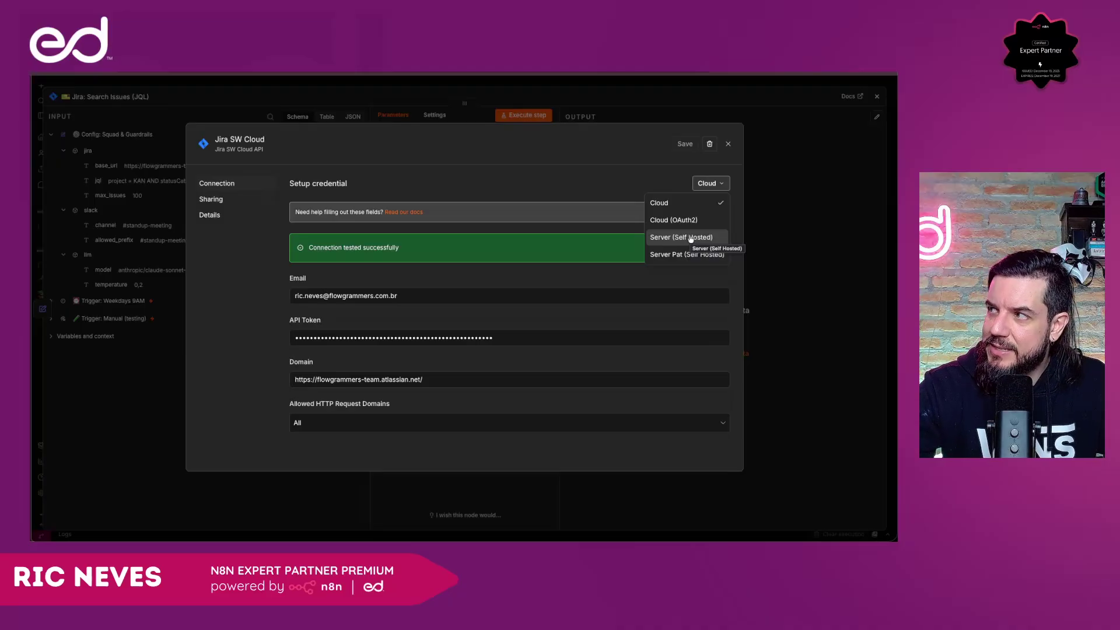
click(692, 204)
click(706, 183)
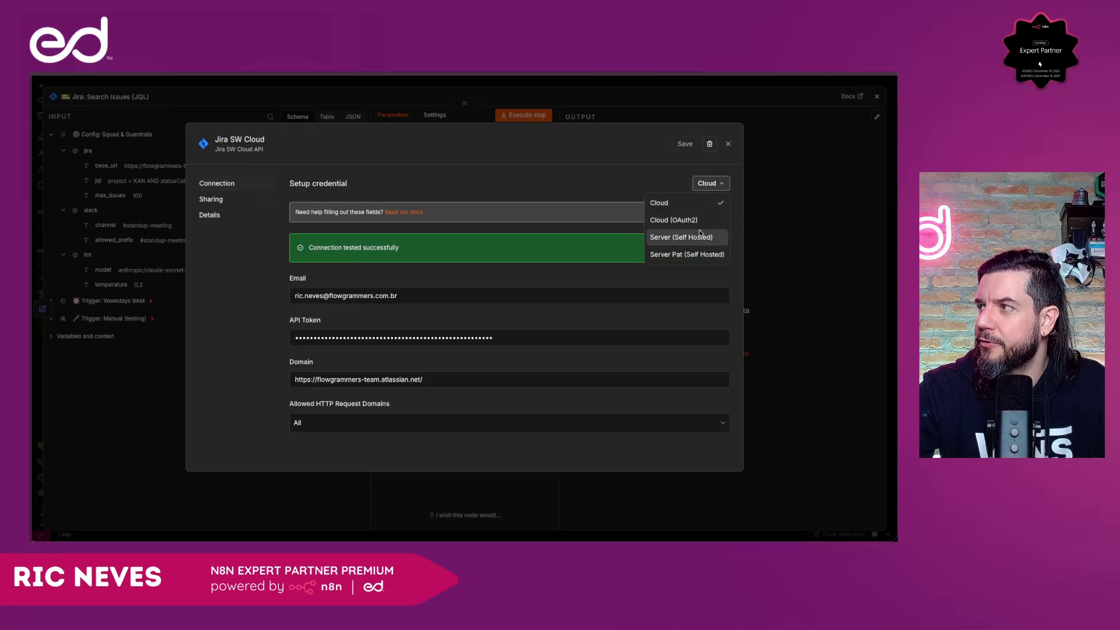
click(640, 183)
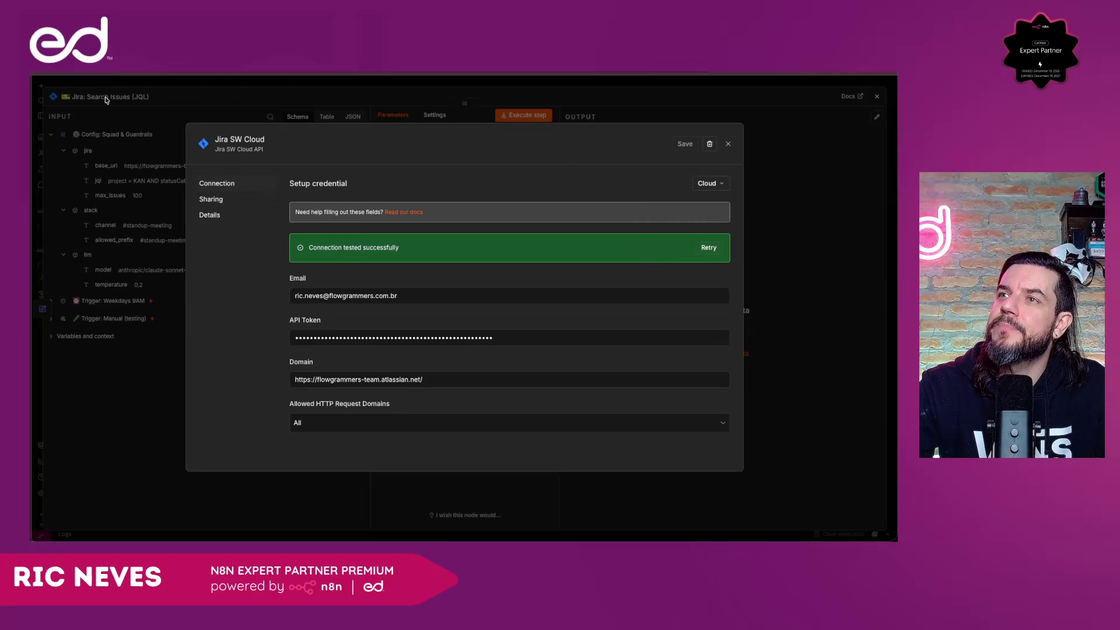
Reload the Atlassian API tokens page in the browser, return to n8n and close the Jira credential.
click(26, 166)
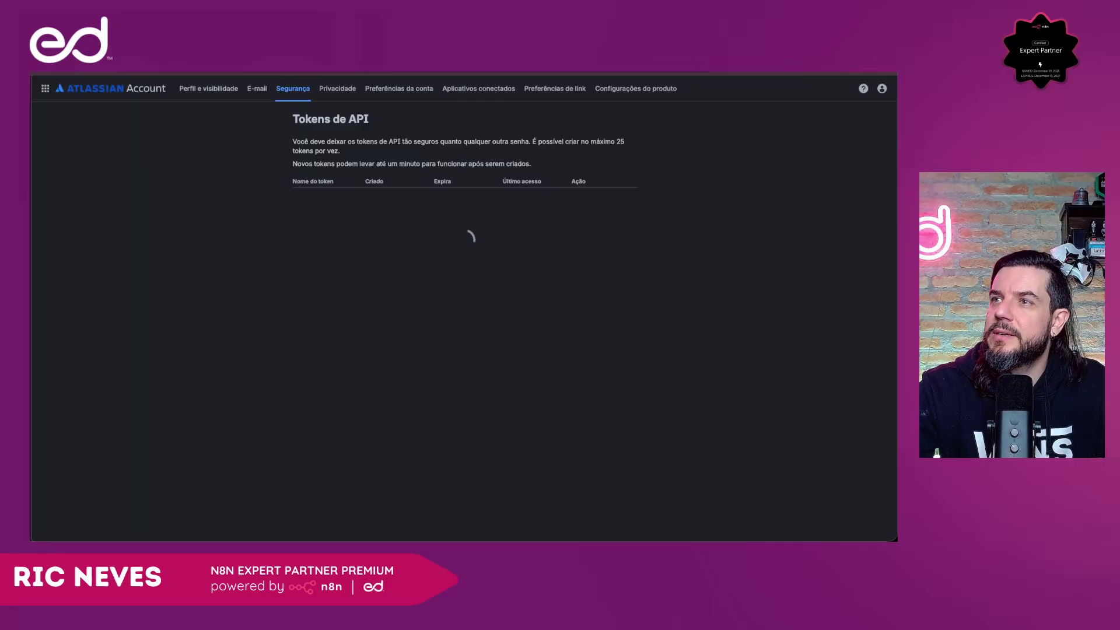
click(355, 72)
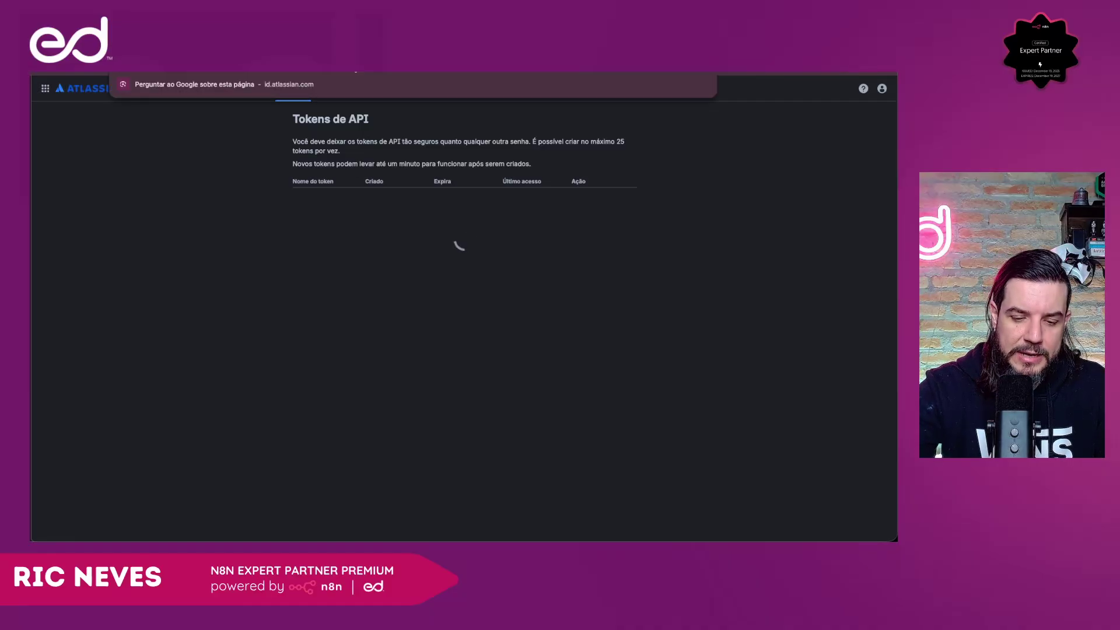
key(Return)
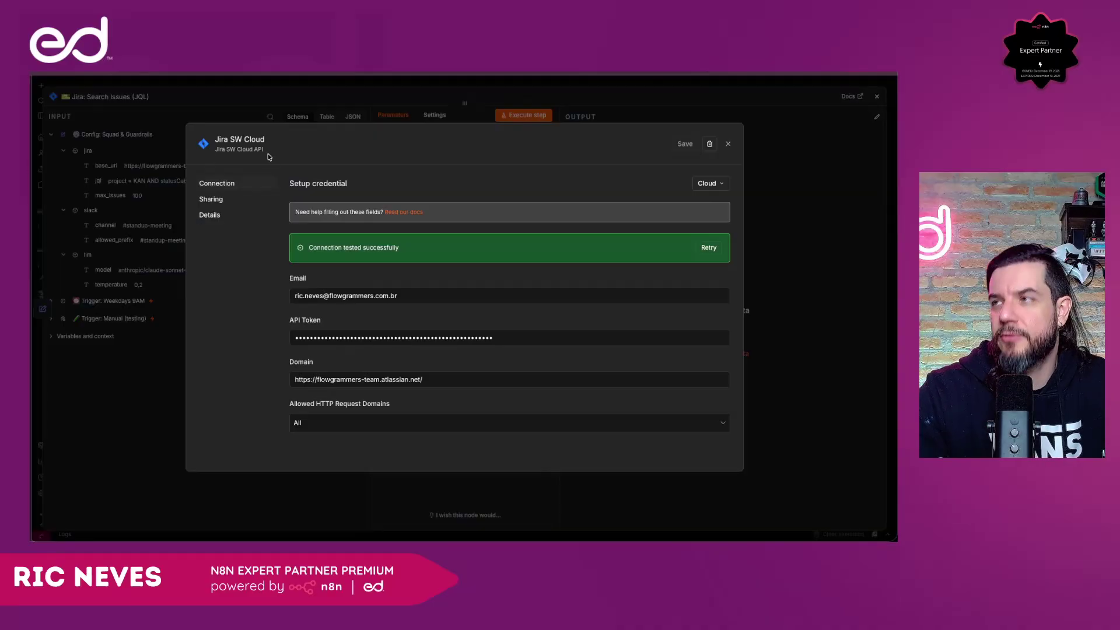
click(729, 143)
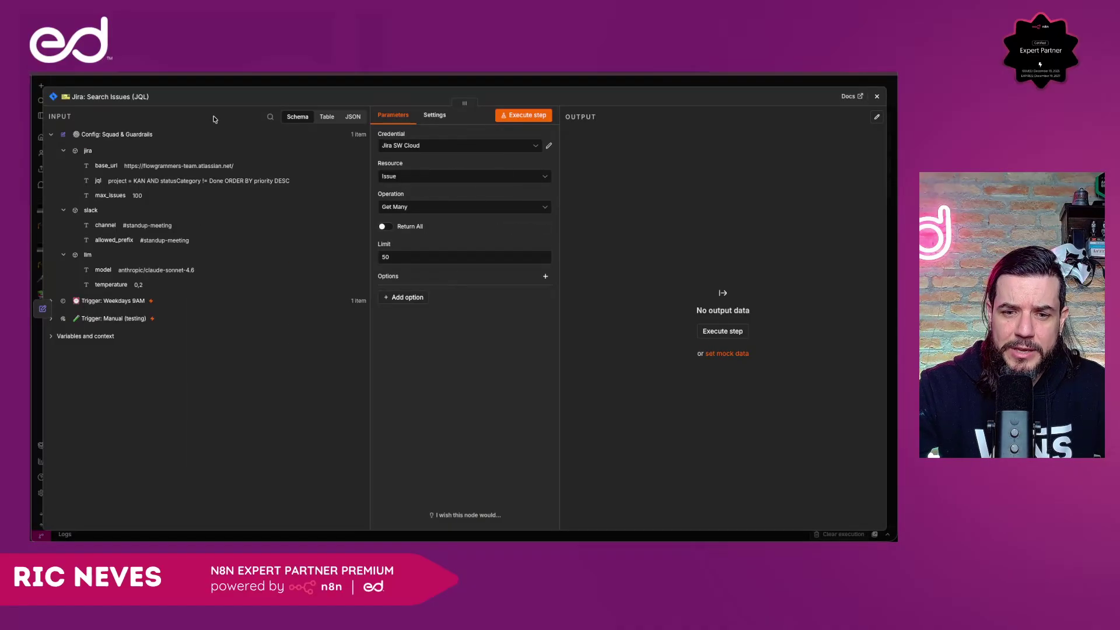
Replace the Jira search node's Limit with the expression {{ $json.jira.max_issues }} from the config node.
double_click(385, 257)
key(BackSpace)
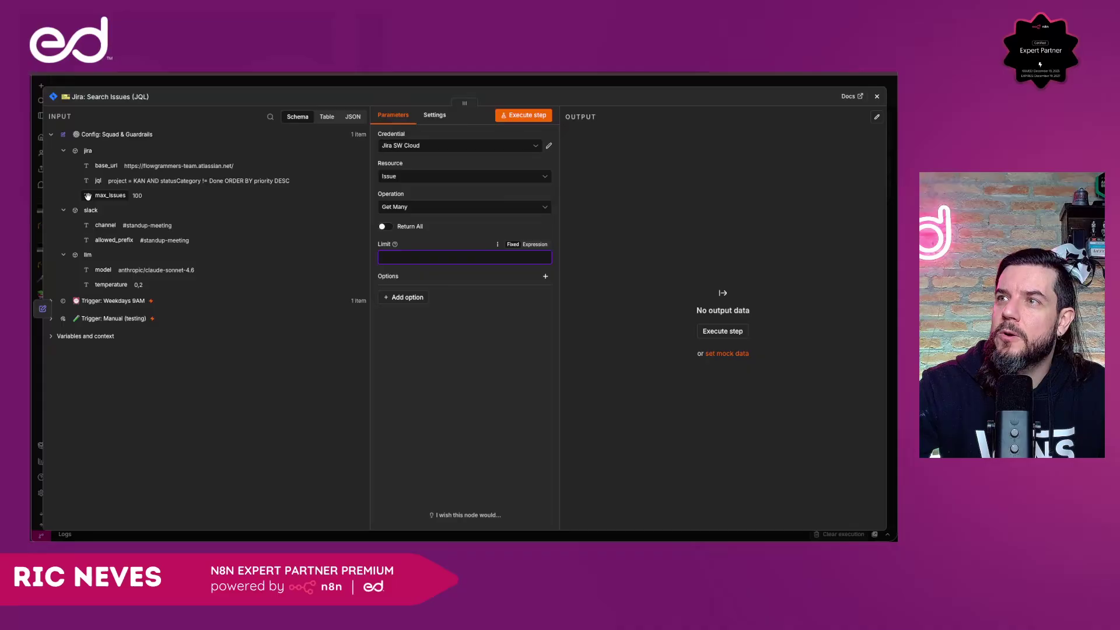
drag(88, 196, 394, 266)
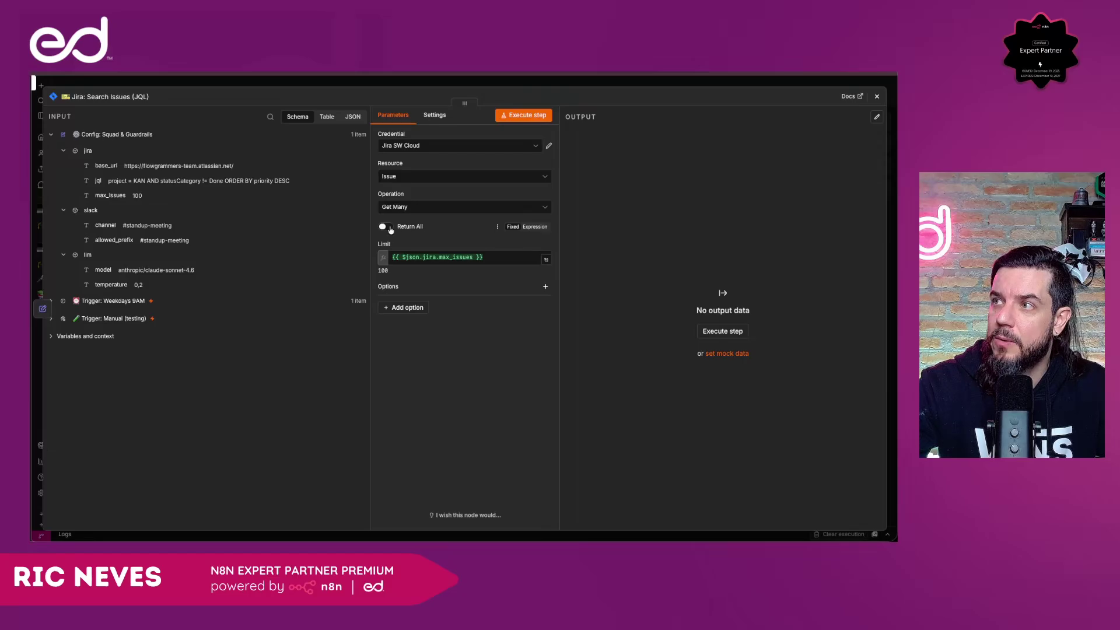
Add a JQL option to the Jira search node and map it to {{ $json.jira.jql }}.
click(416, 309)
click(399, 379)
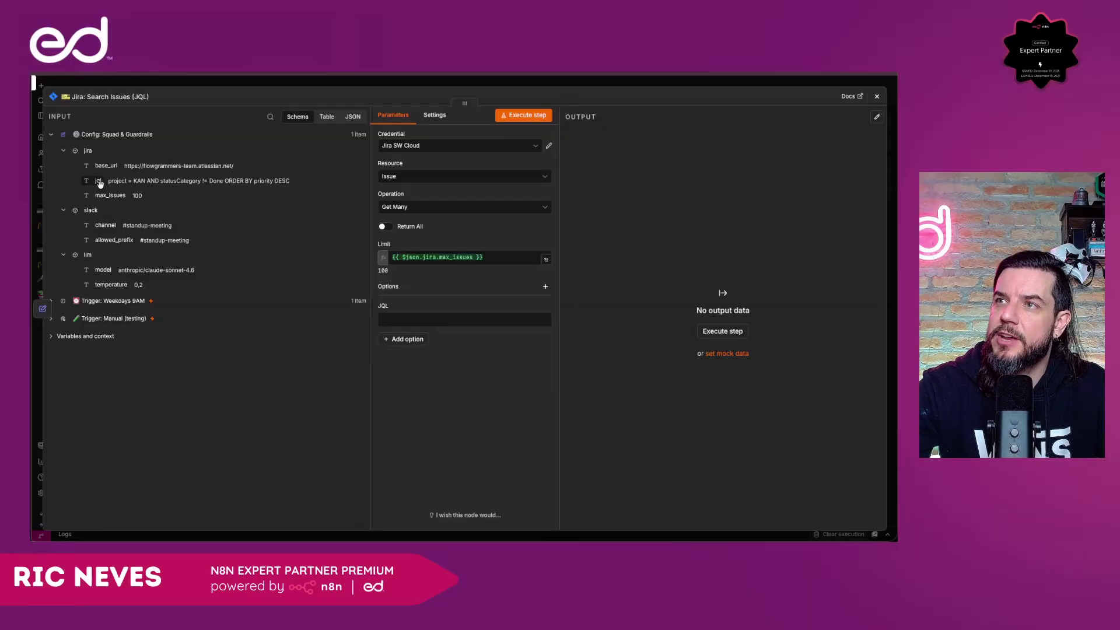
drag(98, 182, 398, 317)
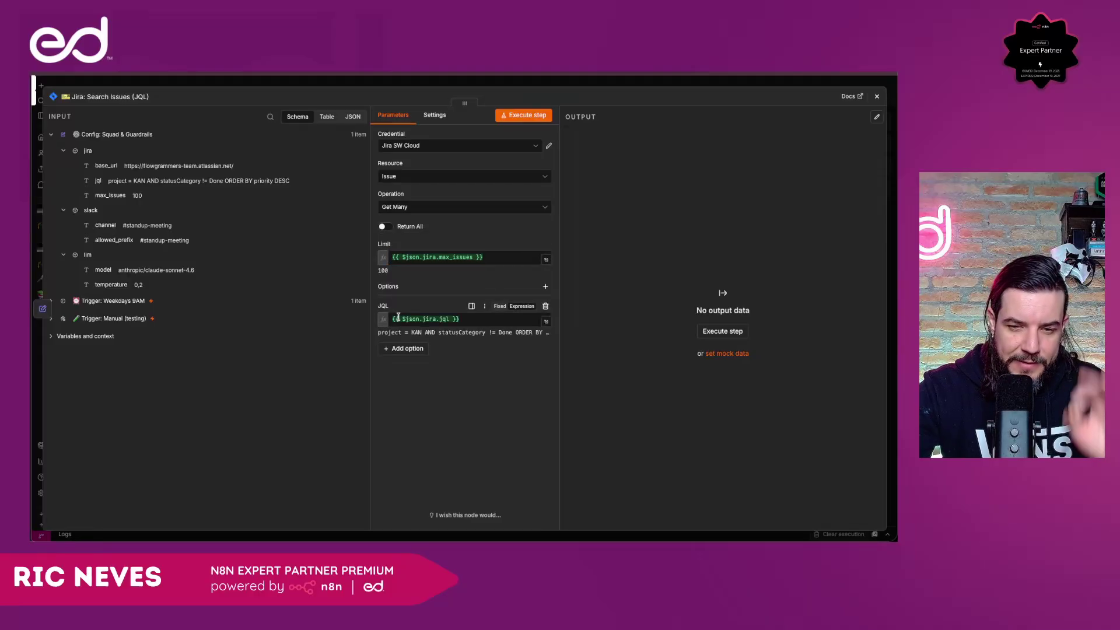
Inspect the Limit expression's result, close the Jira search node and review the workflow canvas.
click(414, 259)
key(ctrl+a)
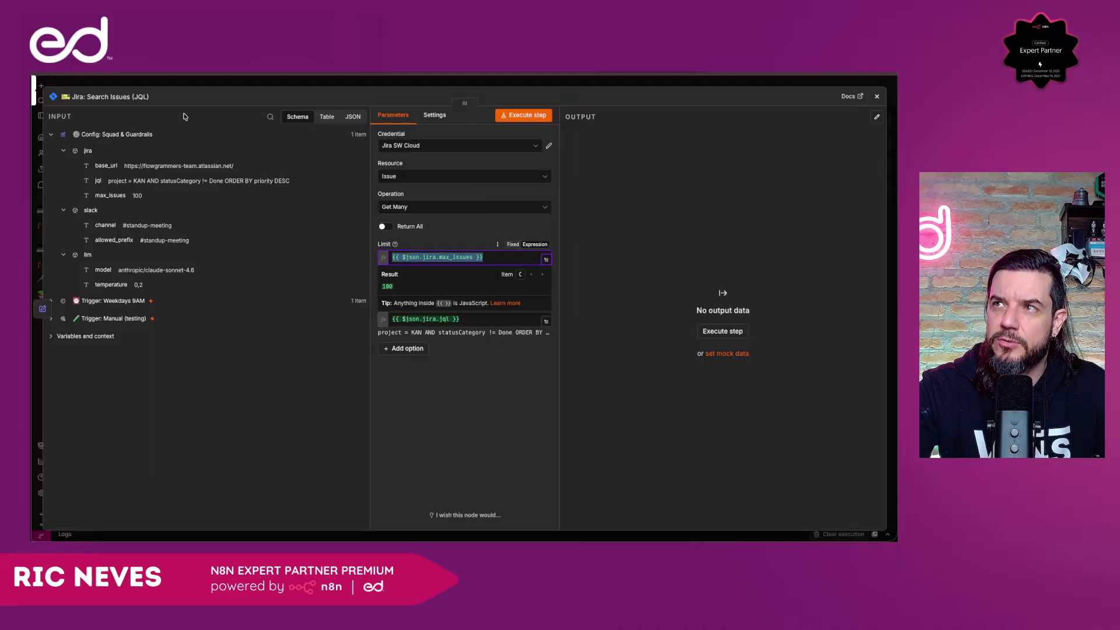
click(184, 86)
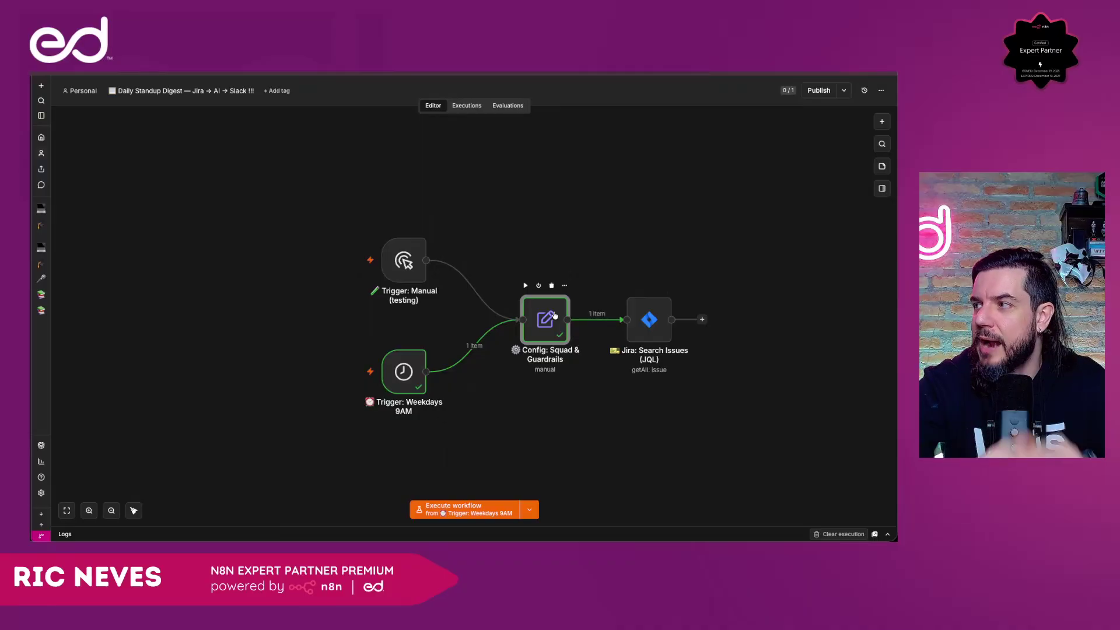
scroll(649, 323, up, 1)
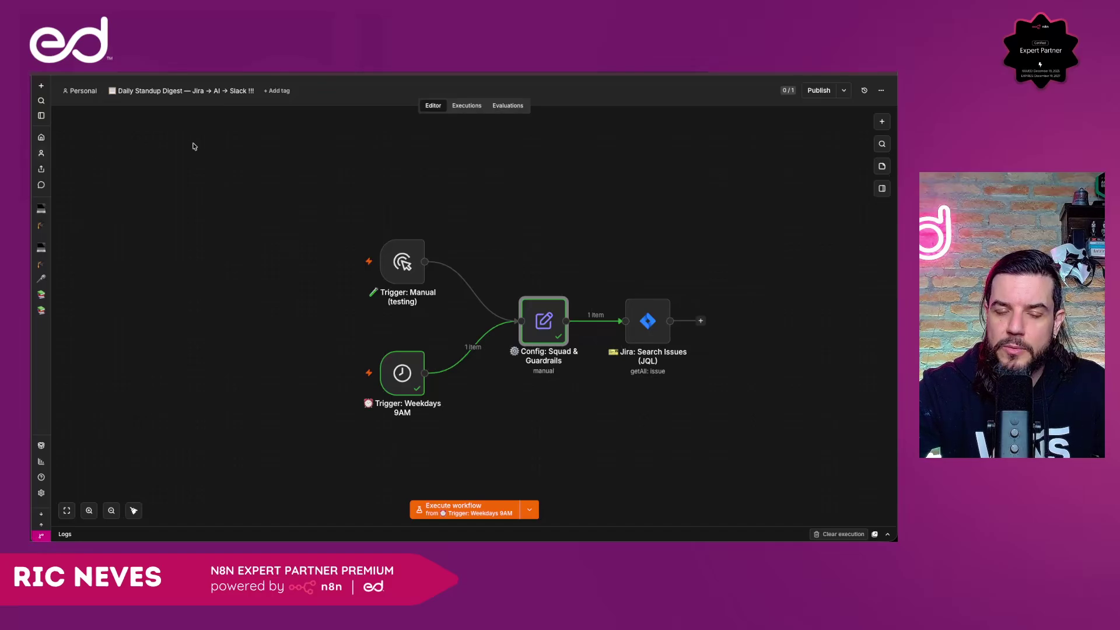
Set On Error to Continue (using error output) in the settings of the Jira search node.
click(659, 321)
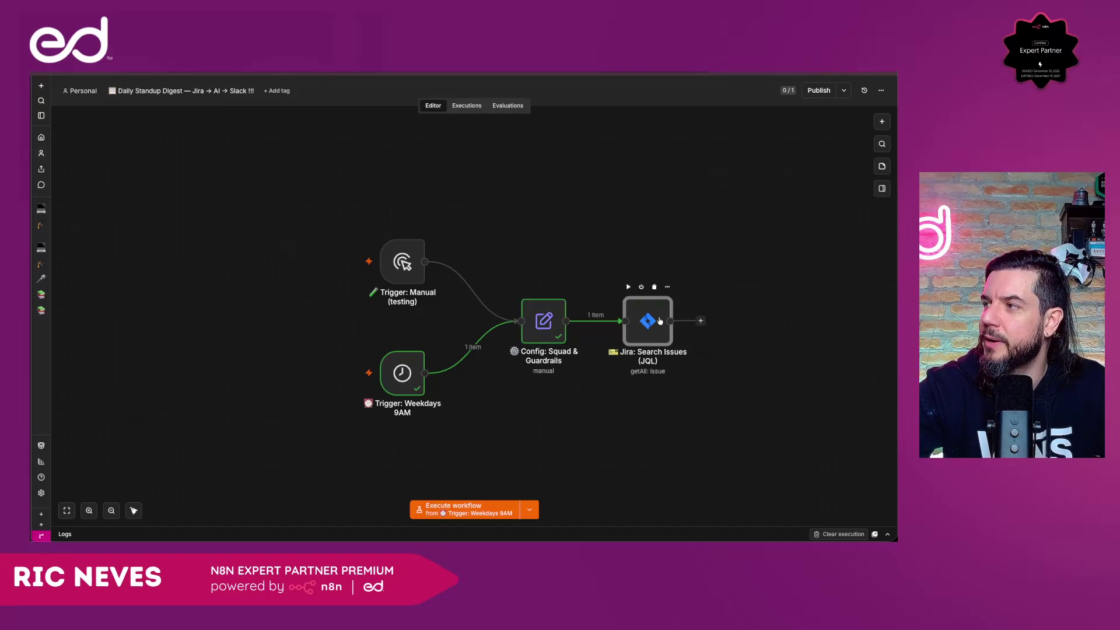
double_click(659, 321)
click(441, 119)
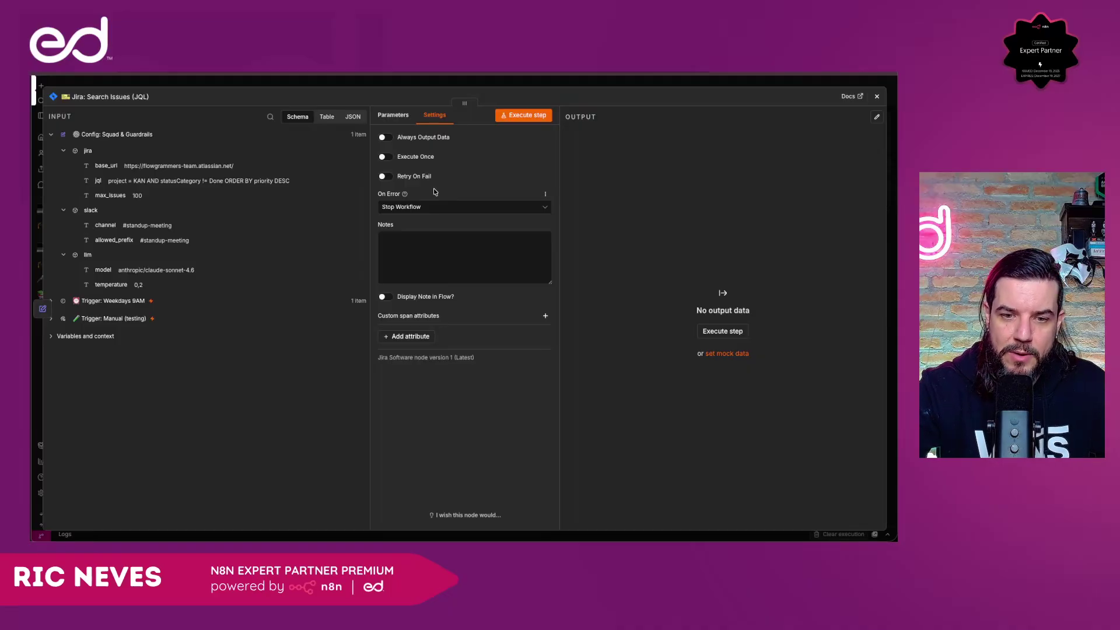
click(432, 207)
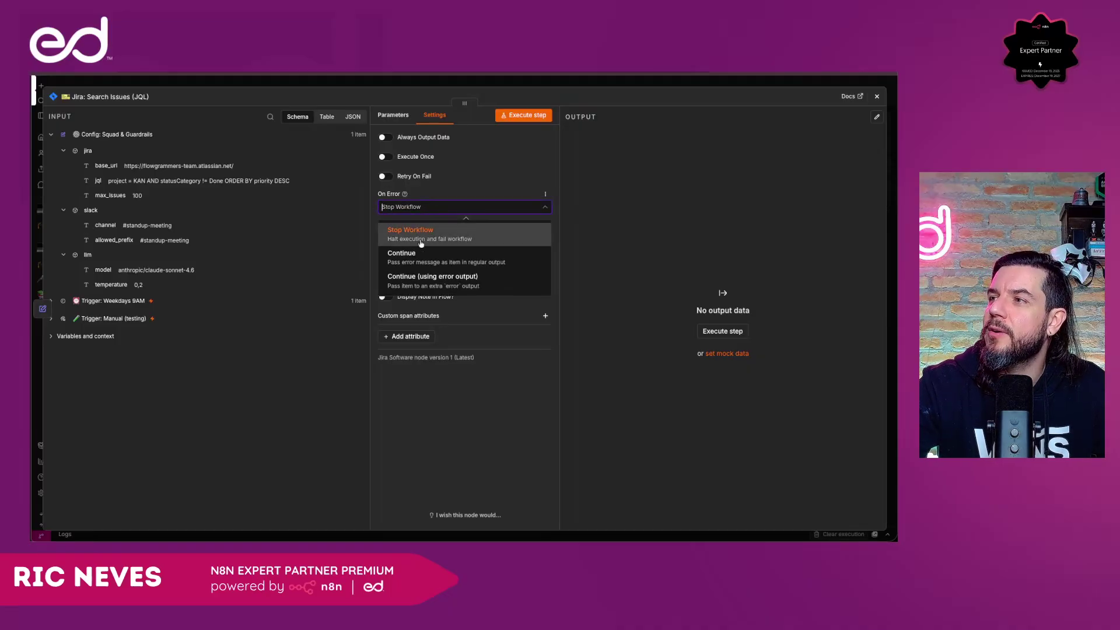
click(415, 281)
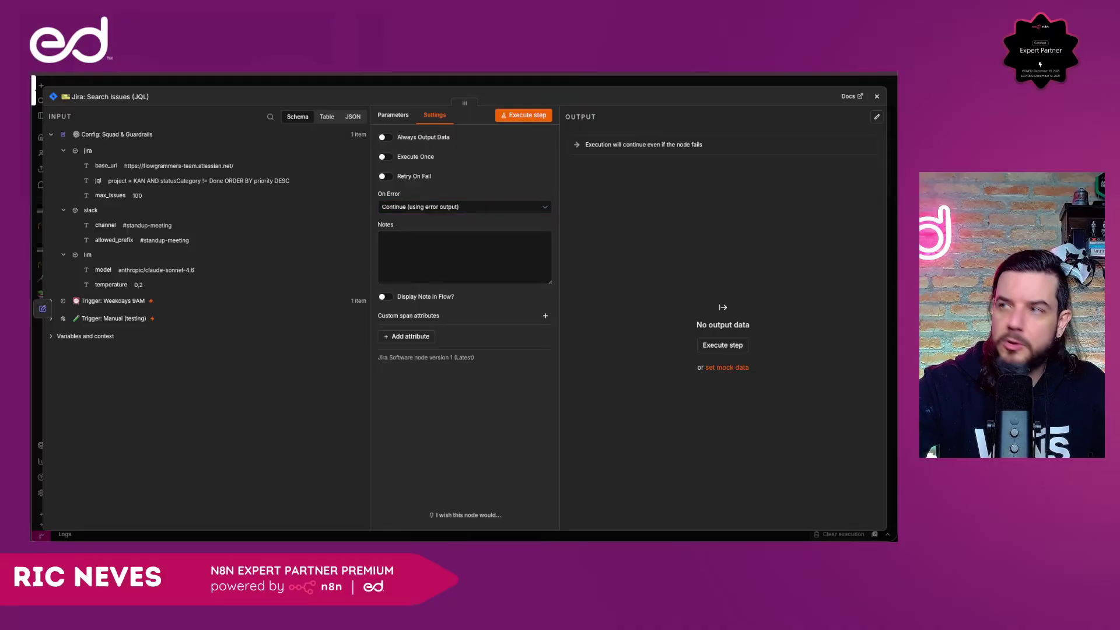
click(403, 207)
click(403, 237)
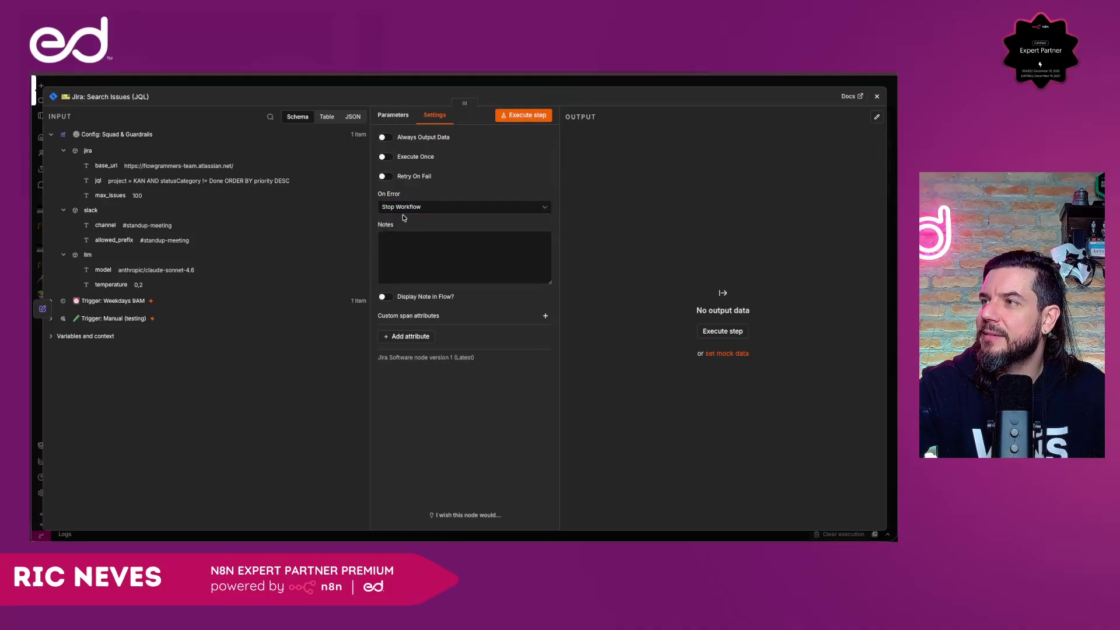
click(402, 207)
click(408, 276)
Add the node note "Native node = the happy path. onError='continueErrorOutput' opens a second output that feeds the raw-API fallback below." and display it in flow.
click(411, 253)
text(Native node = the happy path. onError='continueErrorOutput' opens a second output that feeds the raw-API fallback below.)
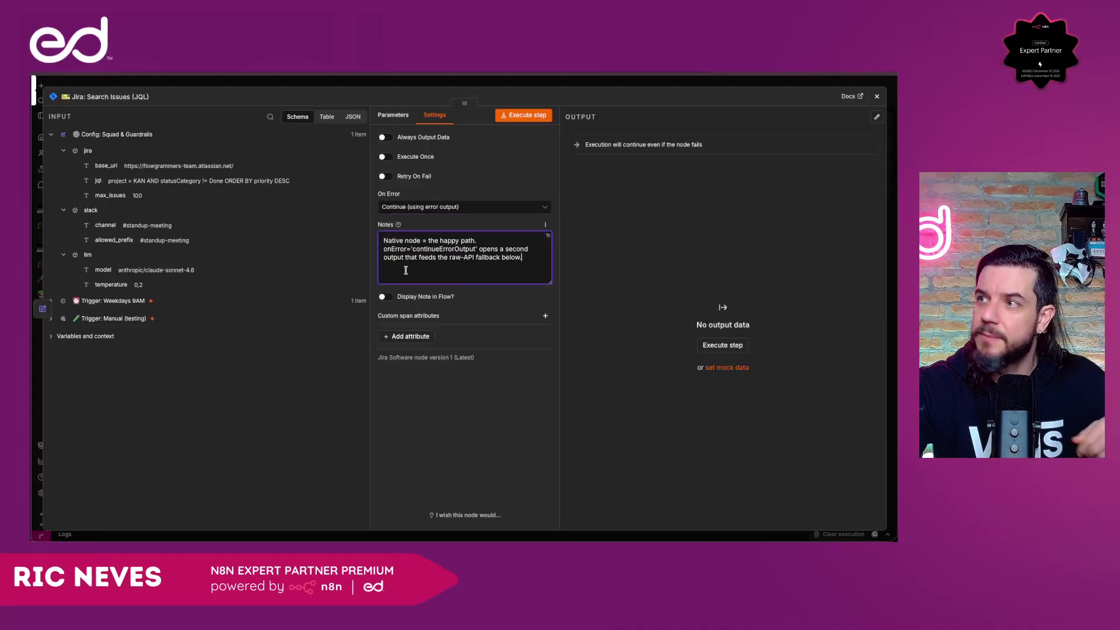
click(384, 296)
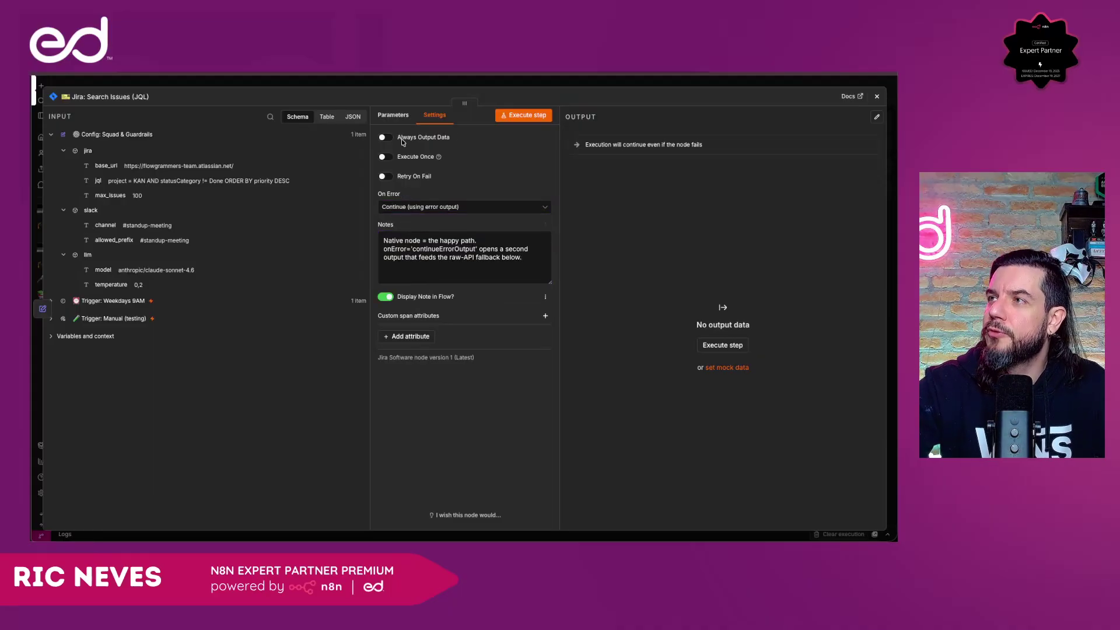
Close the Jira search node and add an HTTP Request node to its Error output.
click(417, 86)
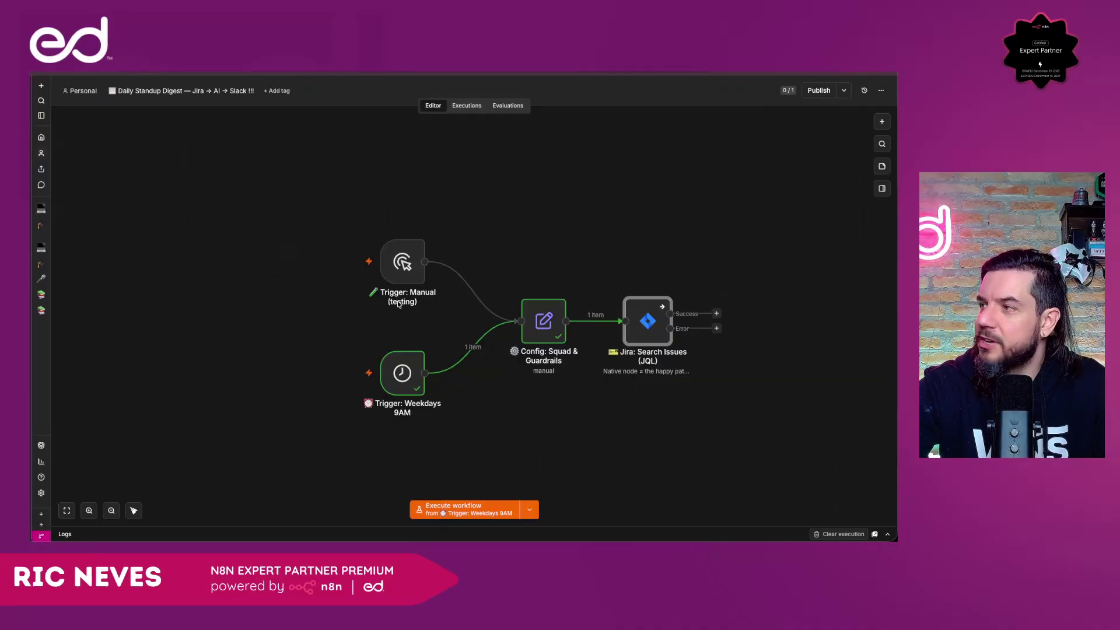
scroll(399, 305, right, 5)
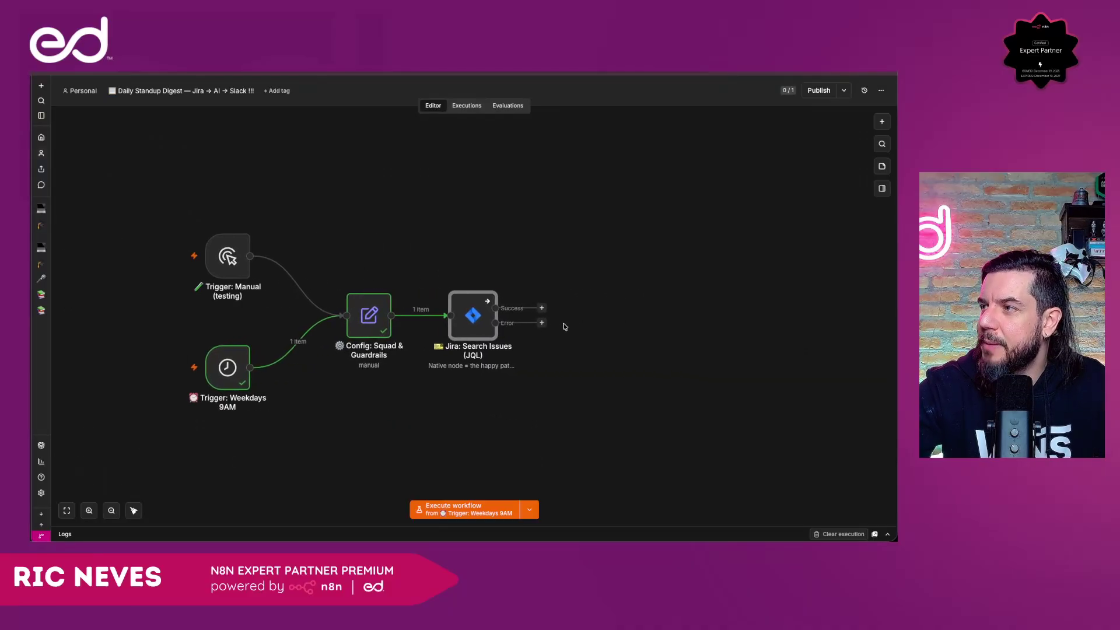
click(542, 322)
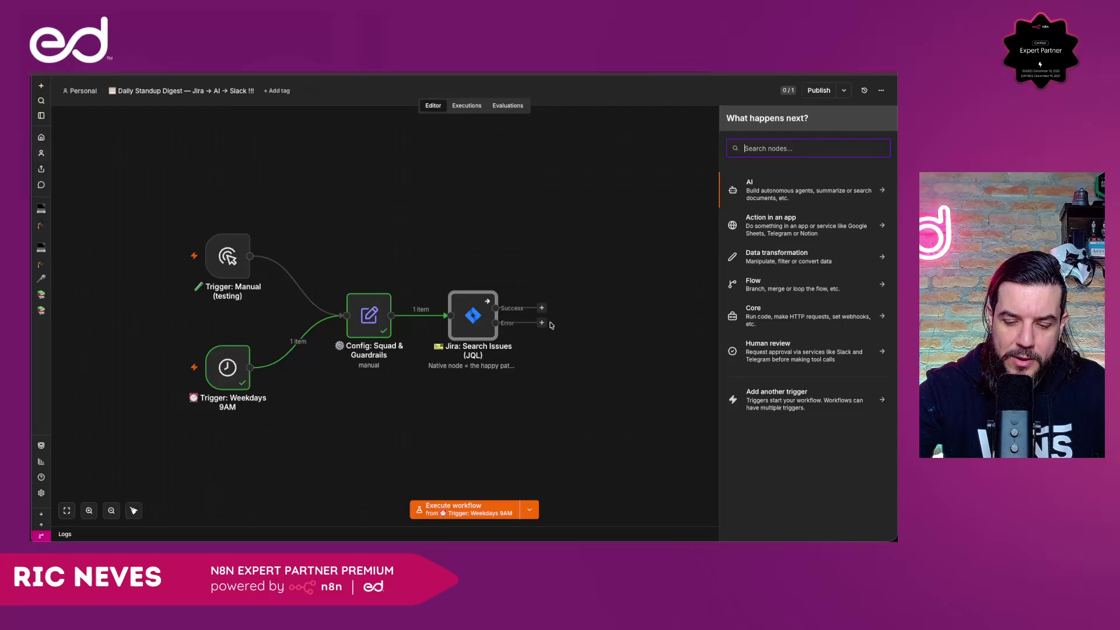
text(http)
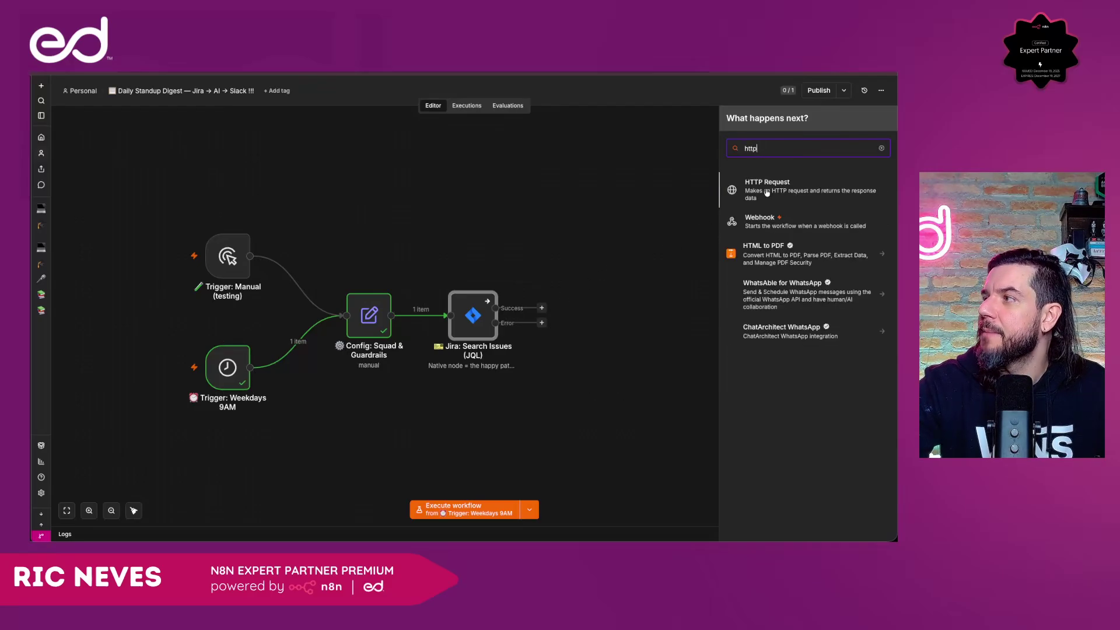
key(Return)
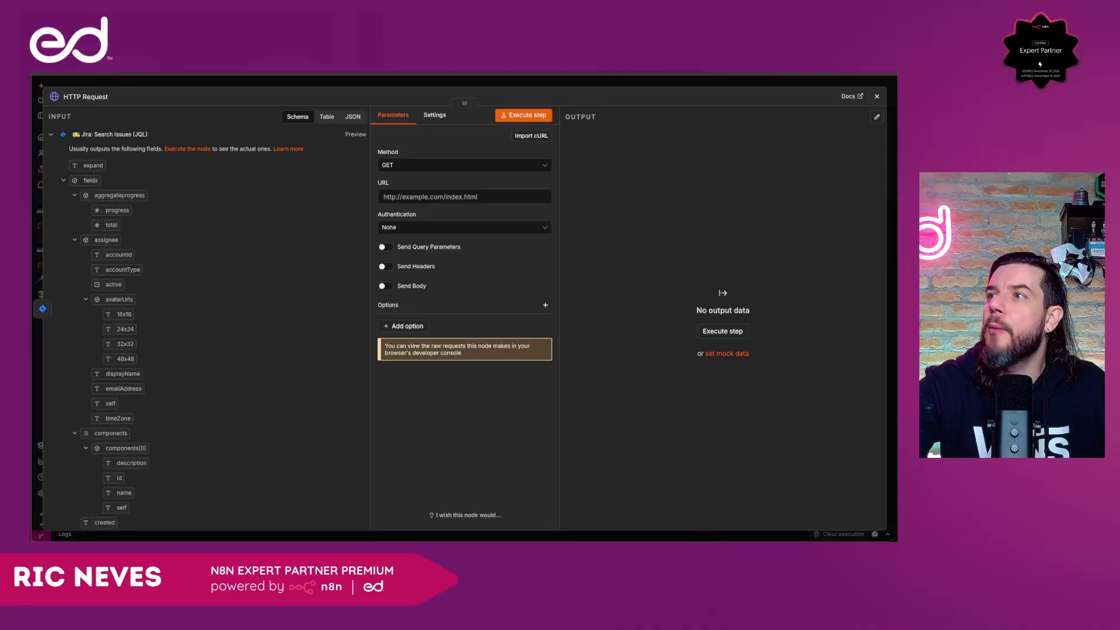
Rename the HTTP Request node to "🌐 HTTP Fallback: Jira Search API".
click(97, 100)
text(🌐 HTTP Fallback: Jira Search API)
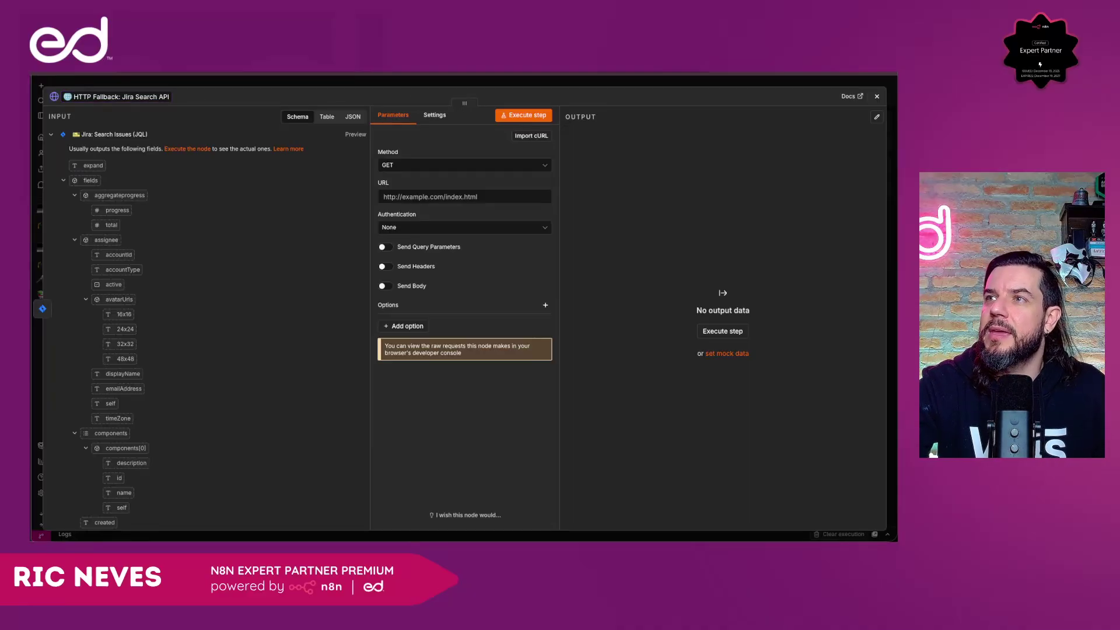
key(Return)
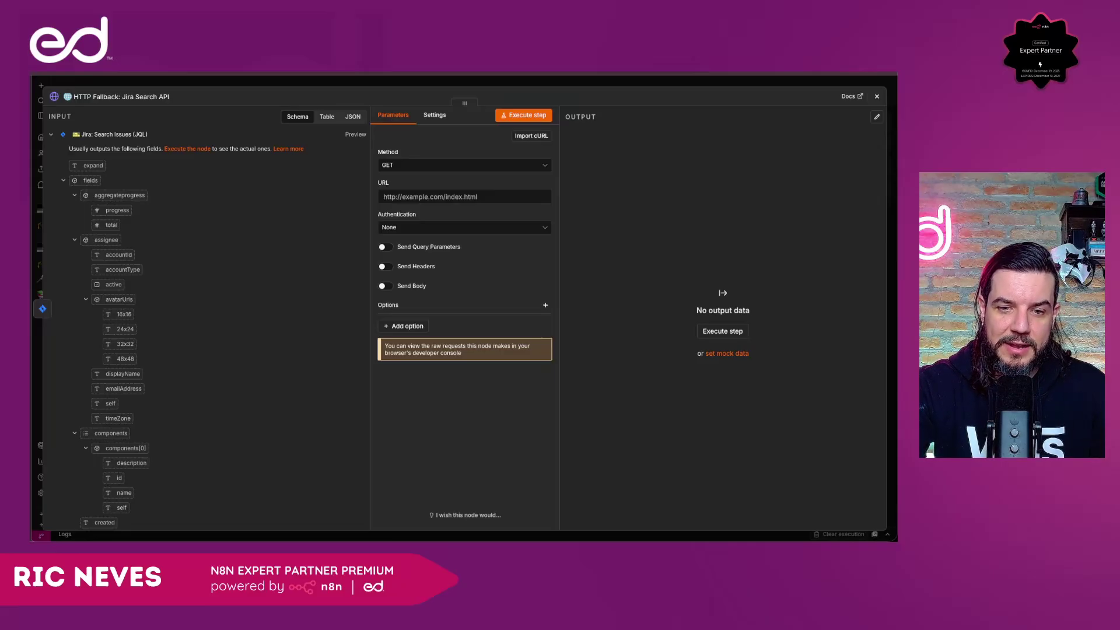
Set the method to POST and the URL to {{ $('⚙ Config: Squad & Guardrails').first().json.jira.base_url.replace(/\/+$/, '') }}/rest/api/3/search/jql.
click(453, 197)
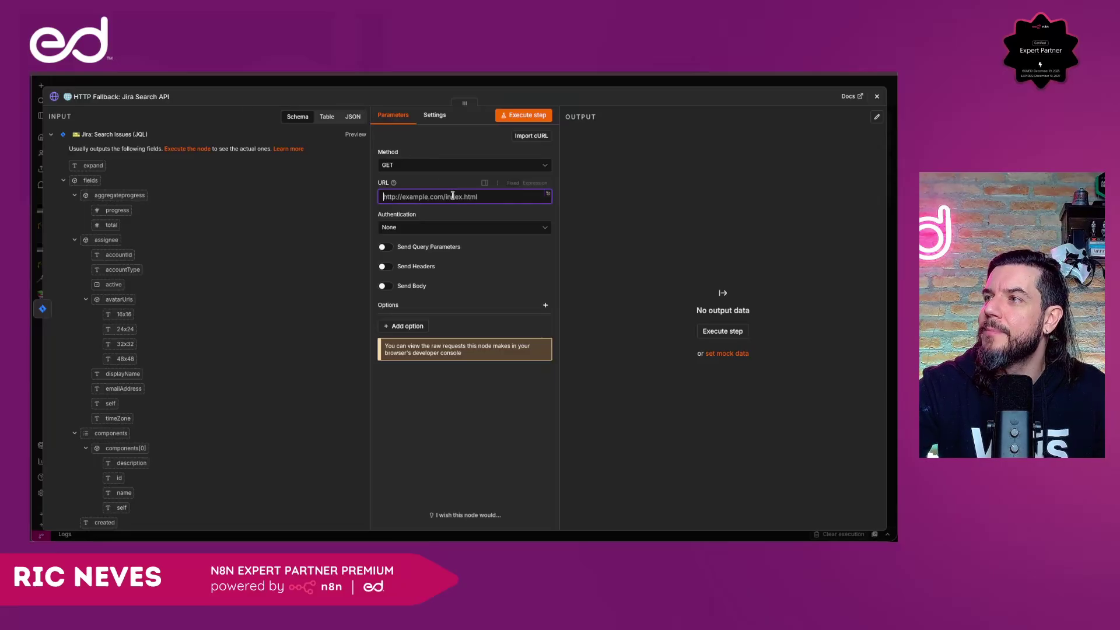
click(425, 171)
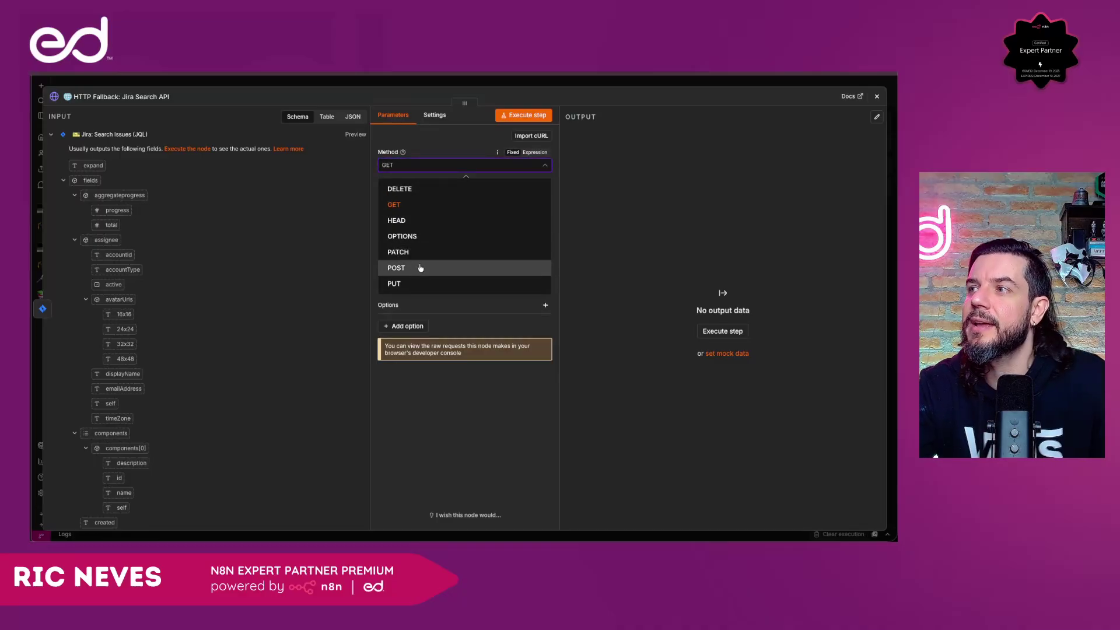
click(420, 268)
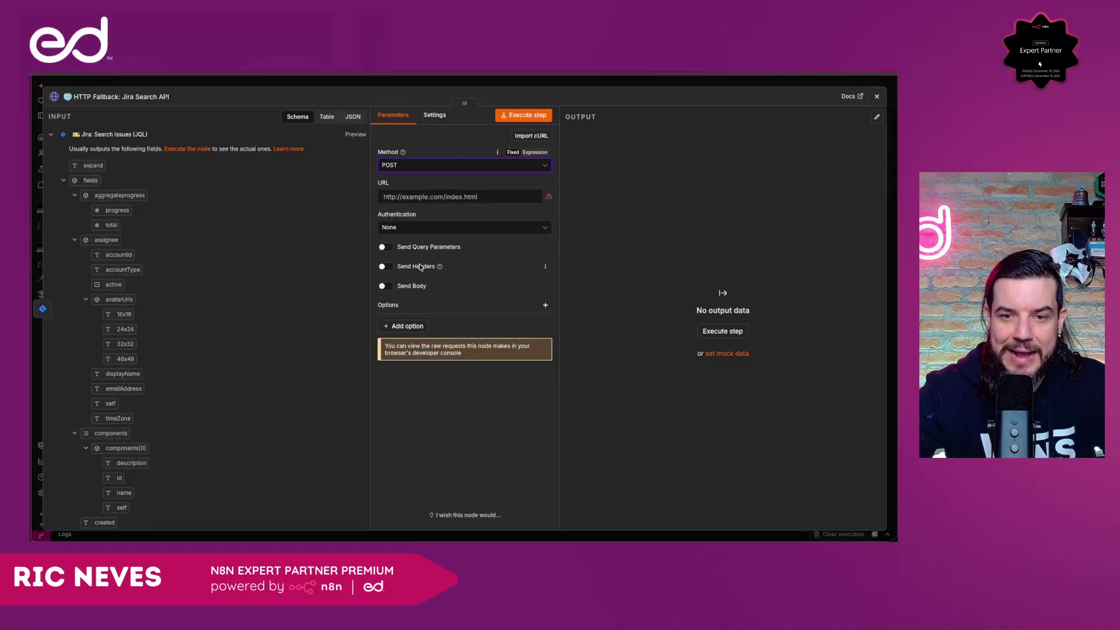
click(471, 194)
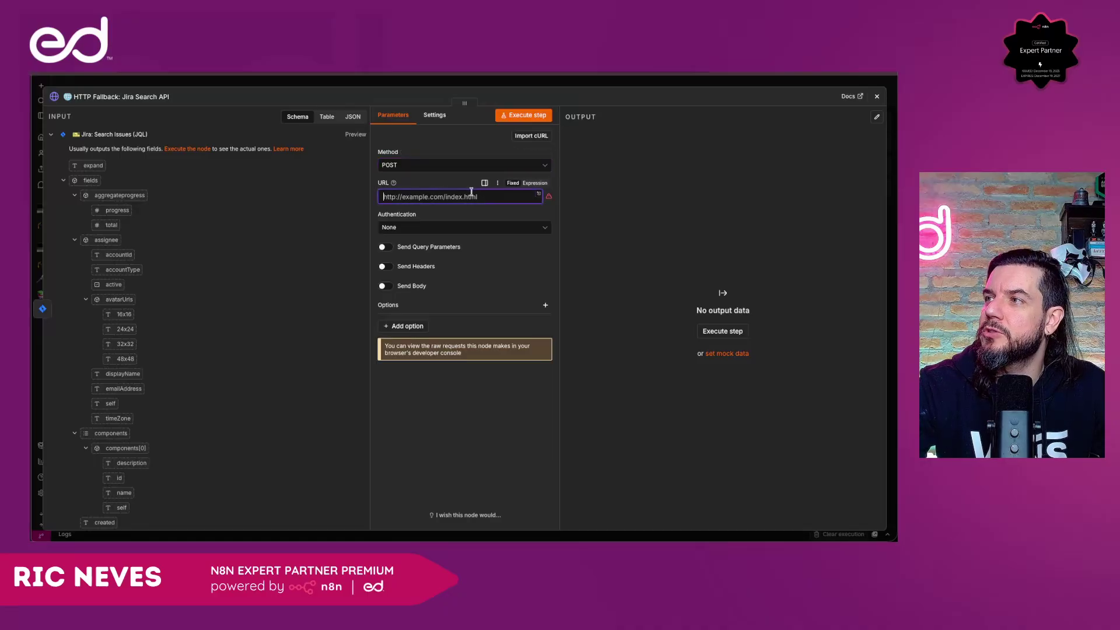
text({{ $('⚙ Config: Squad & Guardrails').first().json.jira.base_url.replace(/\/+$/, '') }}rest/api/3/search/jql)
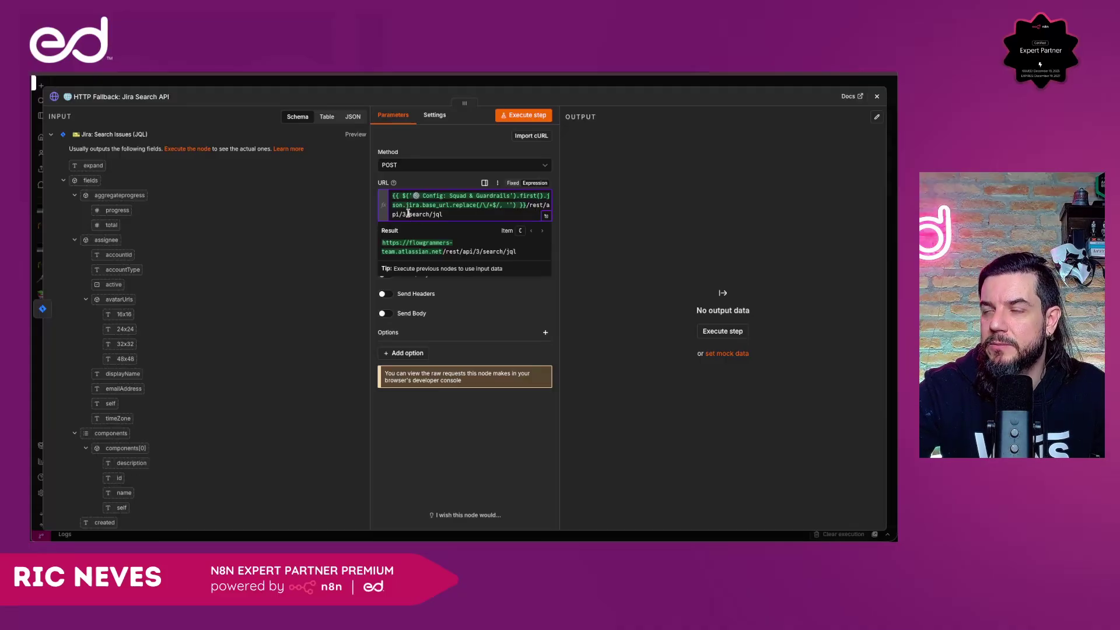
drag(408, 213, 455, 213)
click(456, 213)
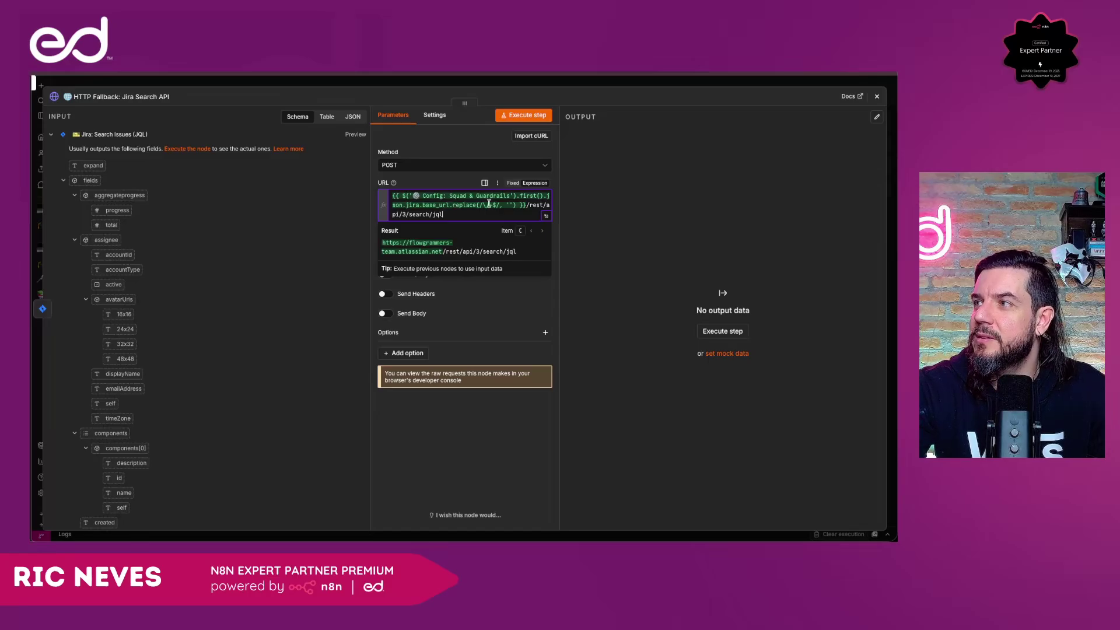
drag(524, 203, 362, 190)
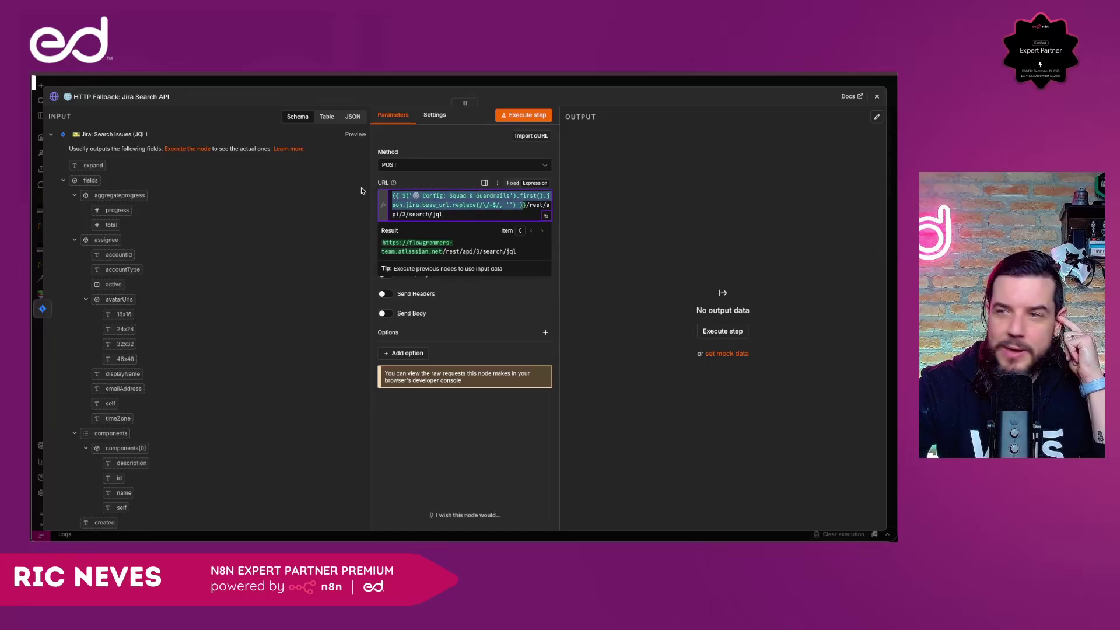
click(477, 296)
Set the HTTP fallback node's authentication to Predefined Credential Type with the Jira SW Cloud API credential type.
click(441, 256)
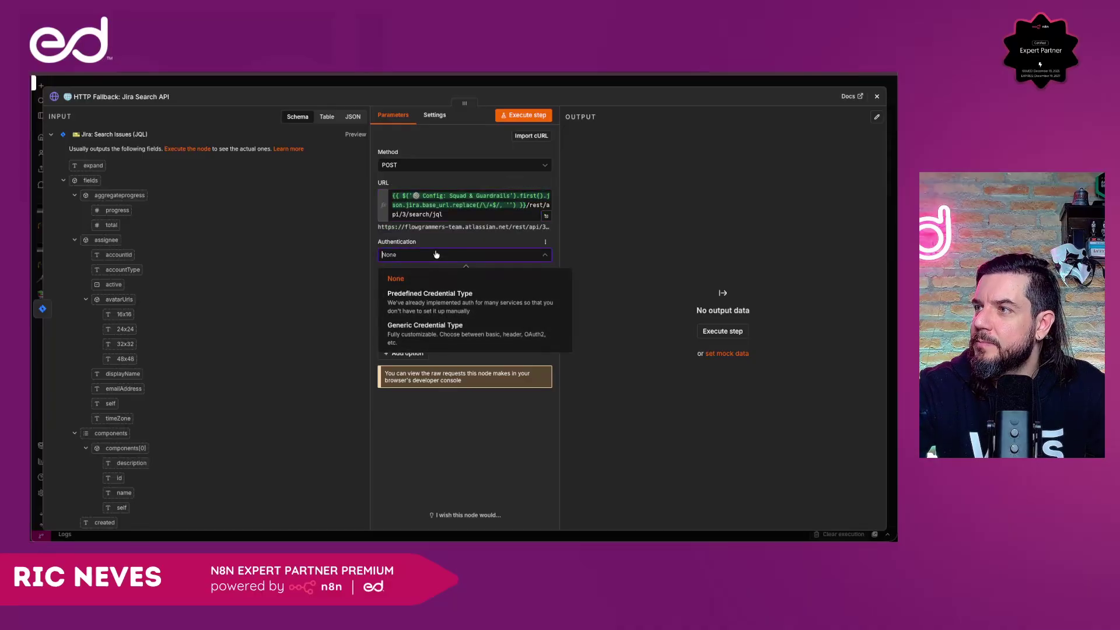
click(435, 302)
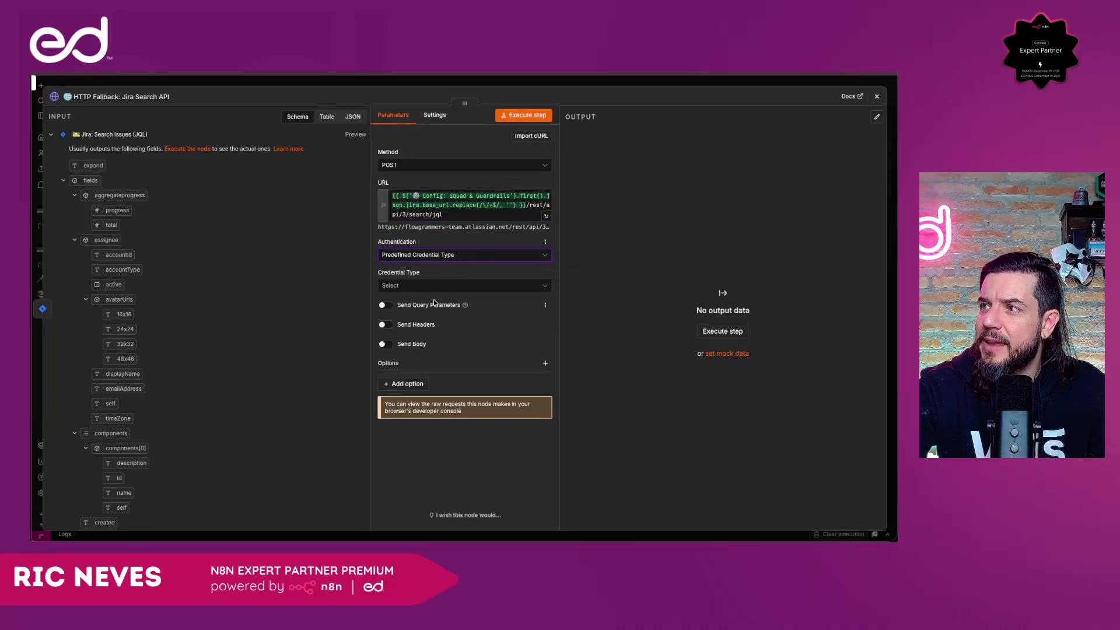
click(424, 287)
text(j)
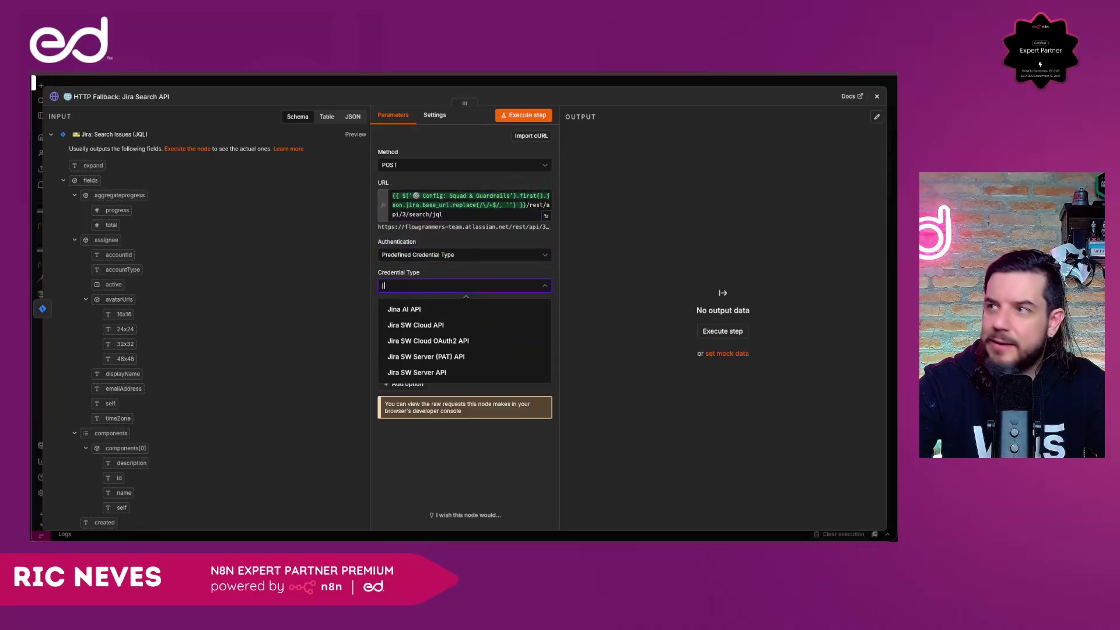
text(ir)
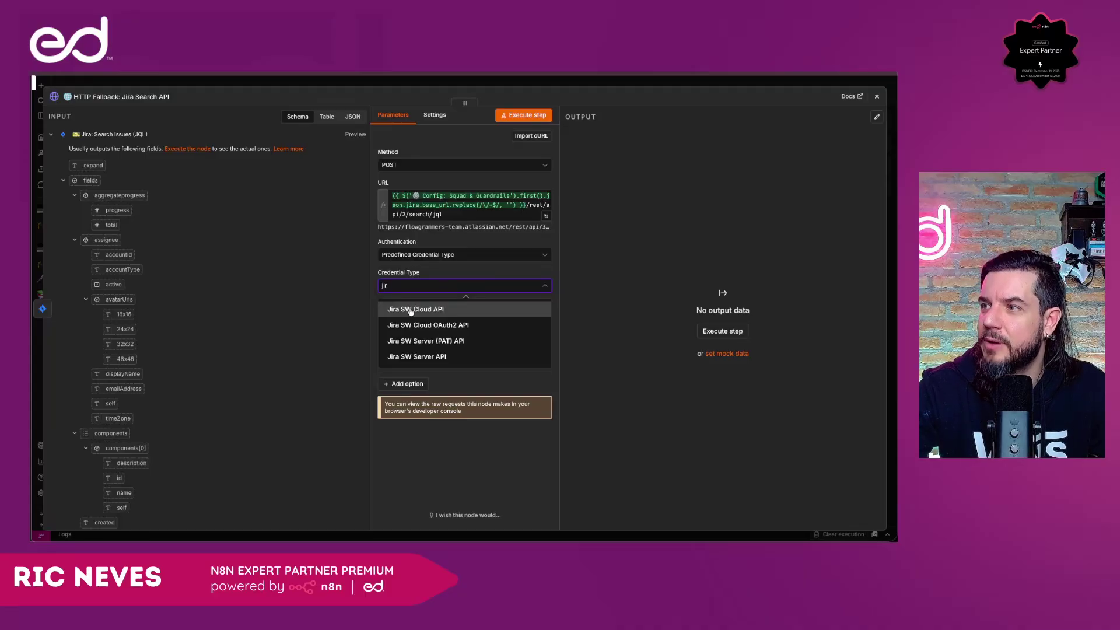
click(411, 310)
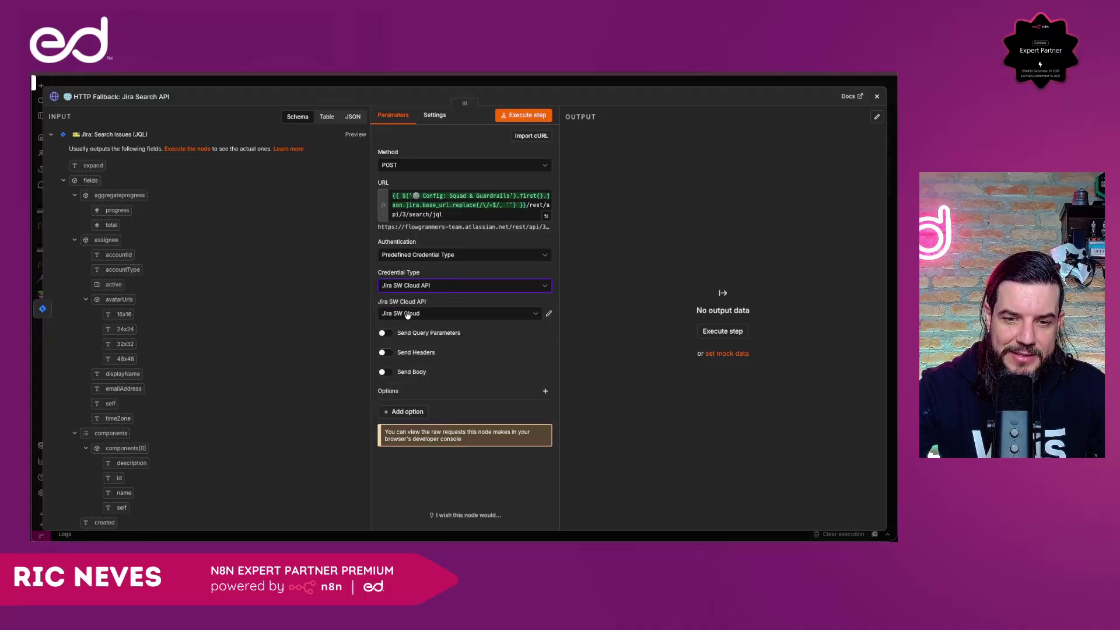
Turn on Send Body for the request and specify the body using JSON.
click(383, 373)
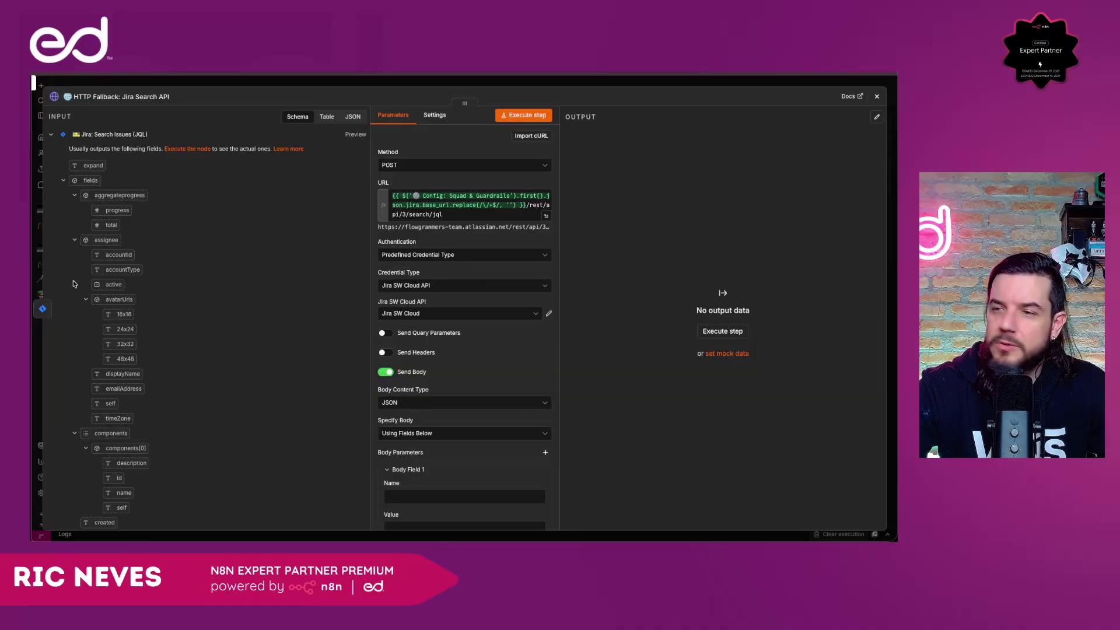
click(415, 433)
click(407, 472)
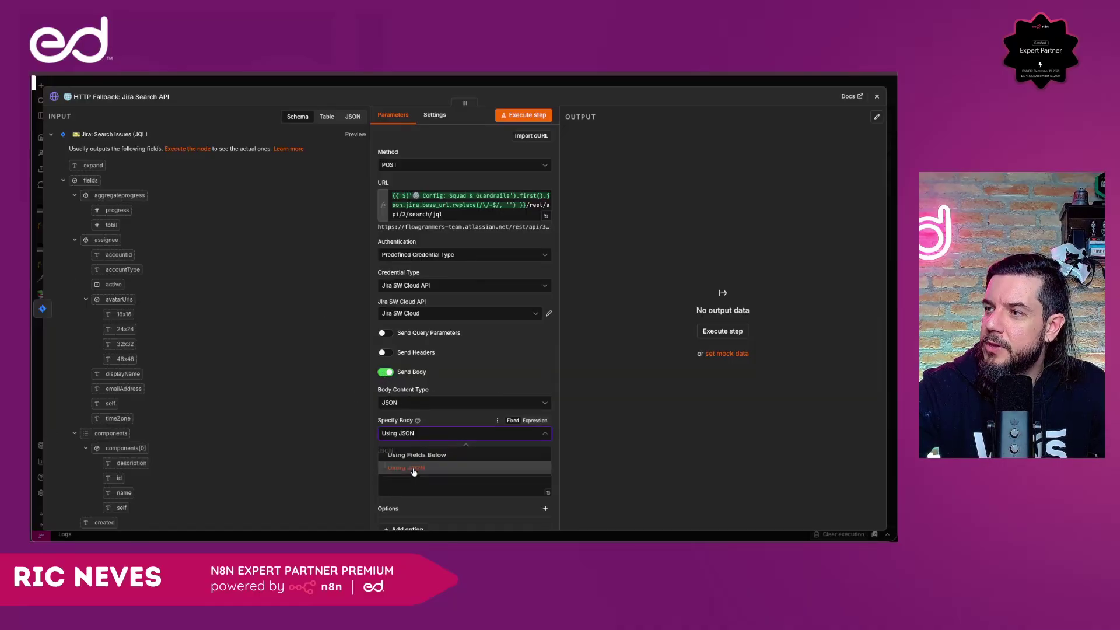
Enter a JSON.stringify body expression with the config node's jql, its max_issues as maxResults, and fields summary, status, assignee, priority, duedate, labels, created, updated, customfield_10016, customfield_10020.
scroll(326, 439, down, 3)
scroll(432, 448, down, 2)
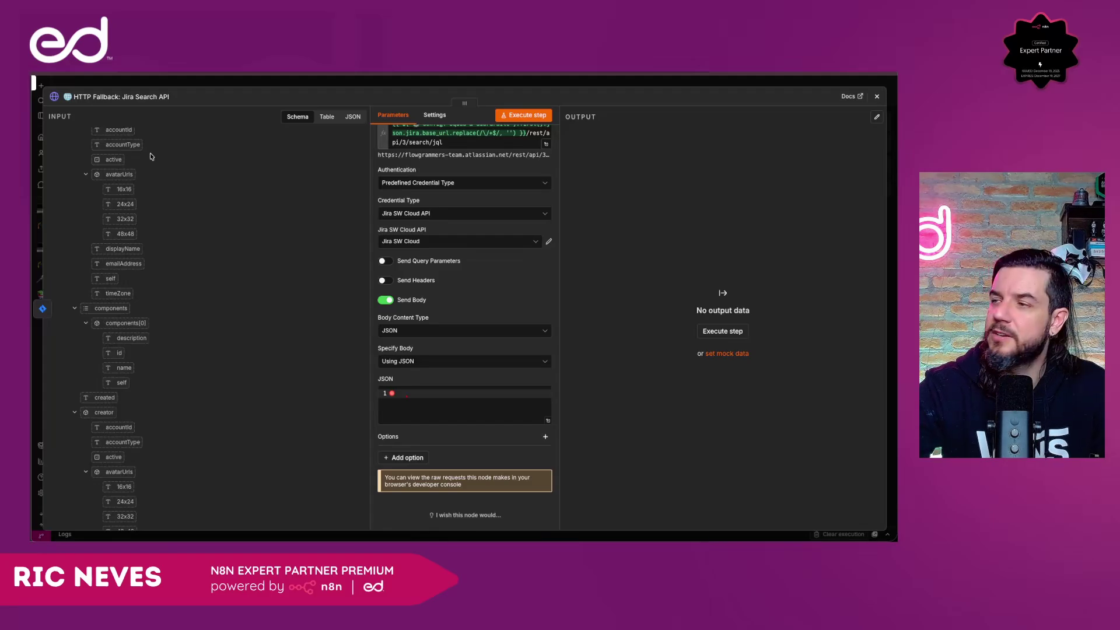
click(407, 389)
key(ctrl+v)
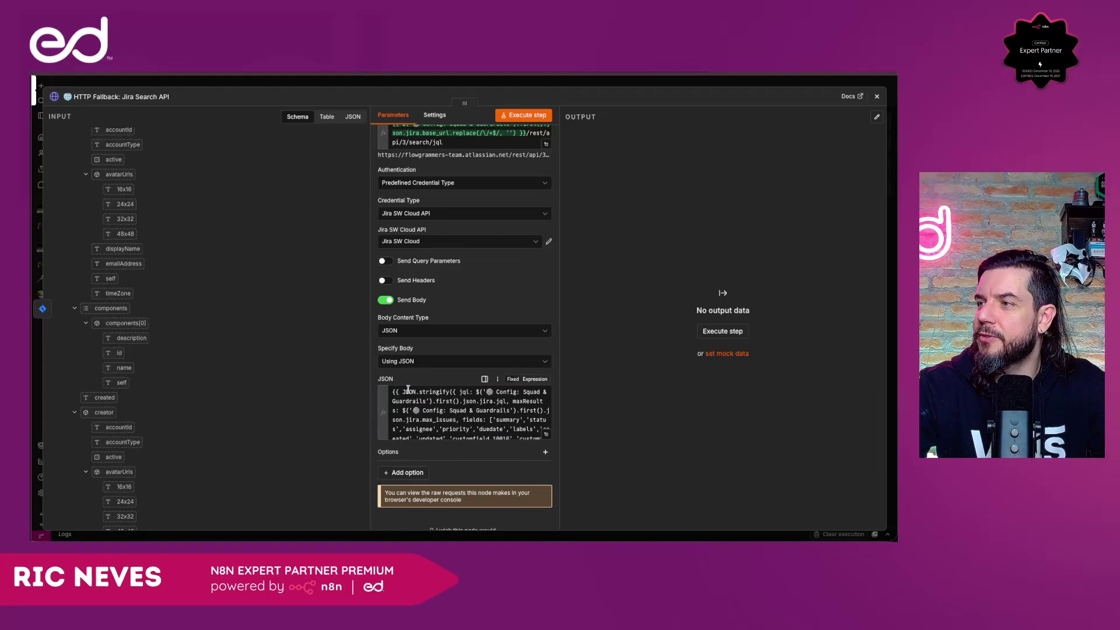
Examine the JSON body expression and its evaluated result in the expression editor, then return to the workflow canvas.
click(546, 434)
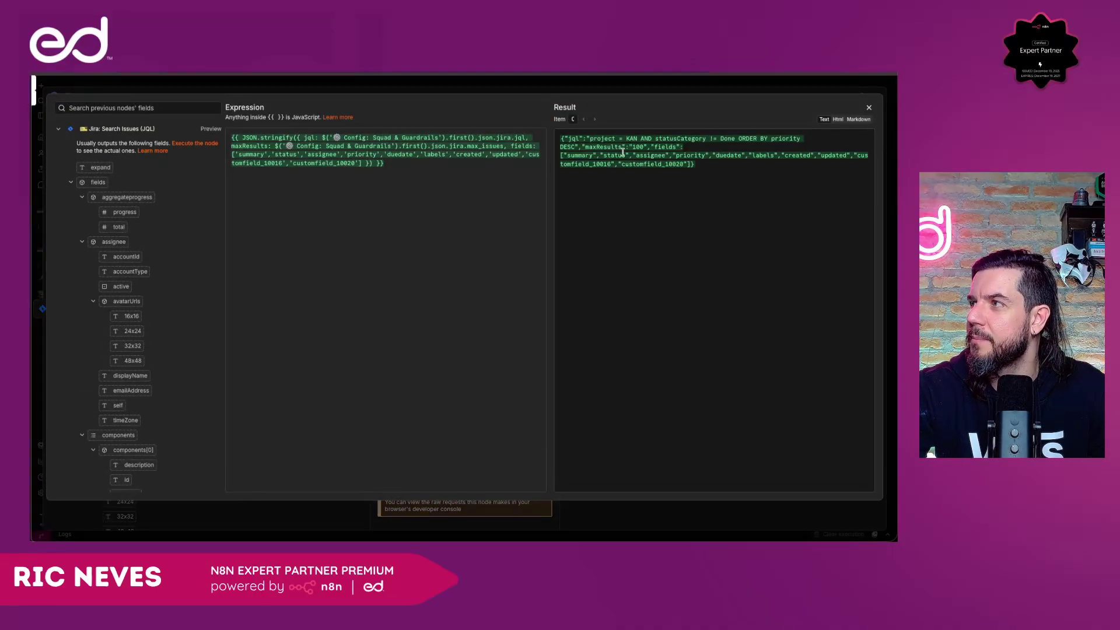
click(493, 91)
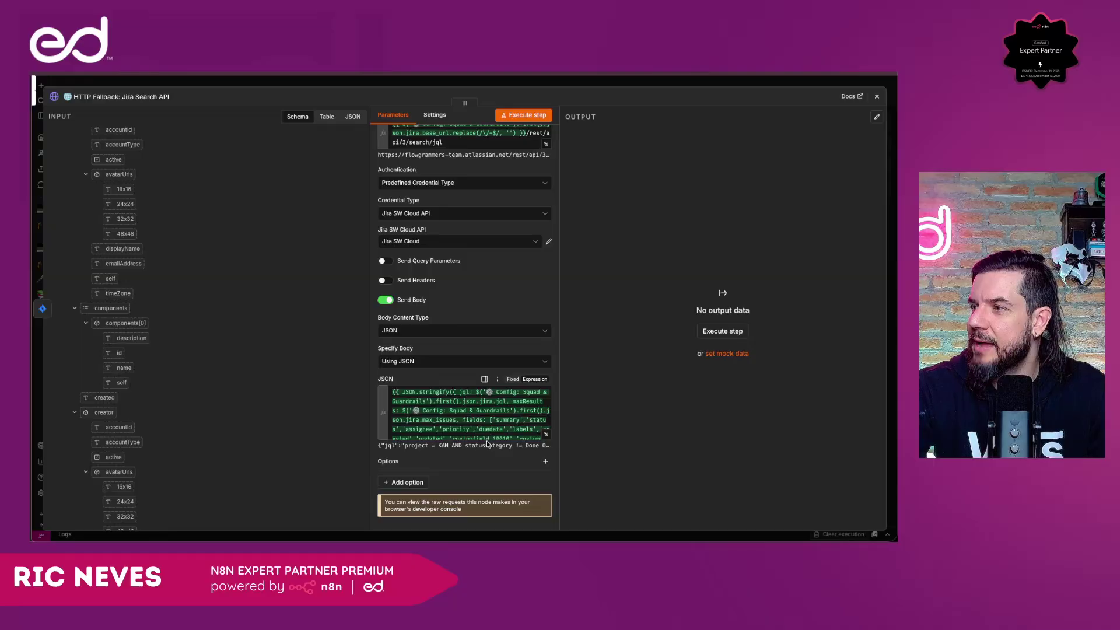
drag(418, 448, 549, 450)
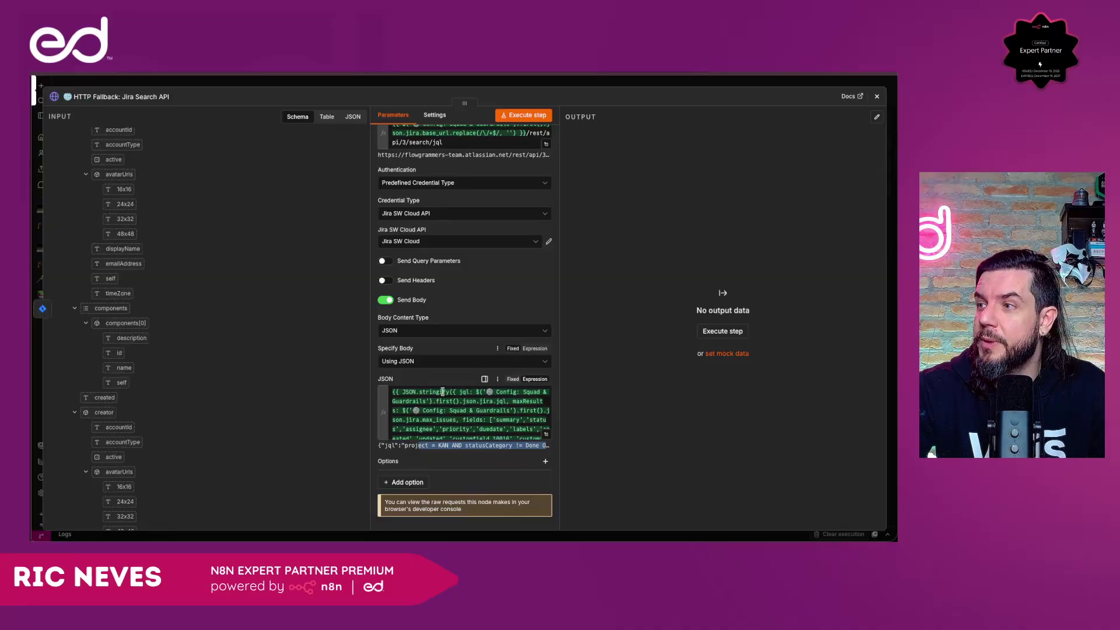
click(546, 434)
click(356, 146)
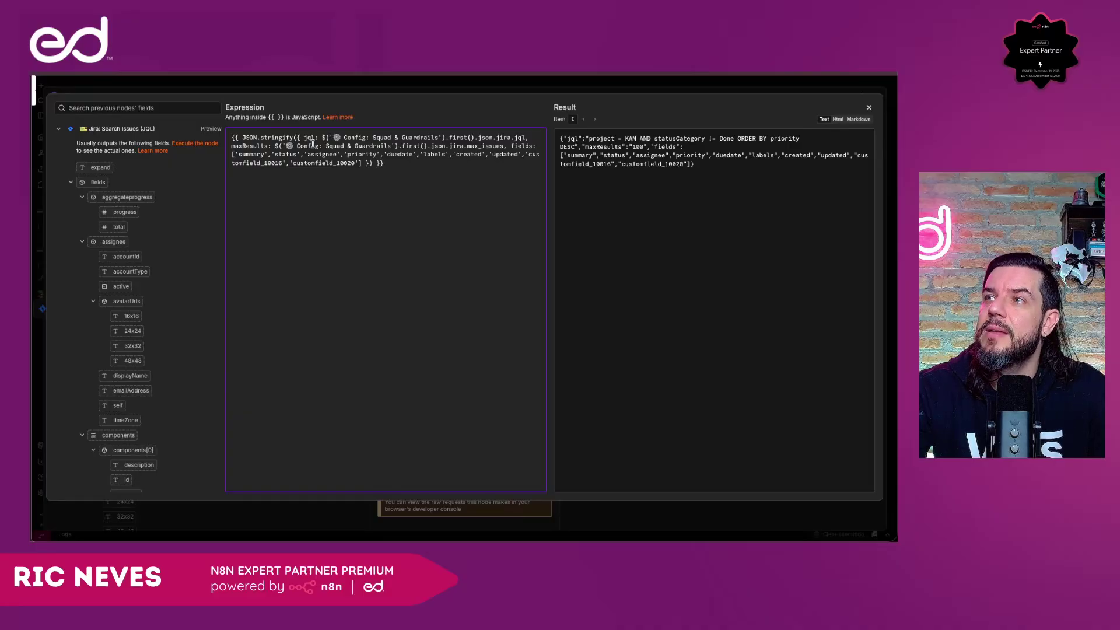
drag(294, 137, 243, 136)
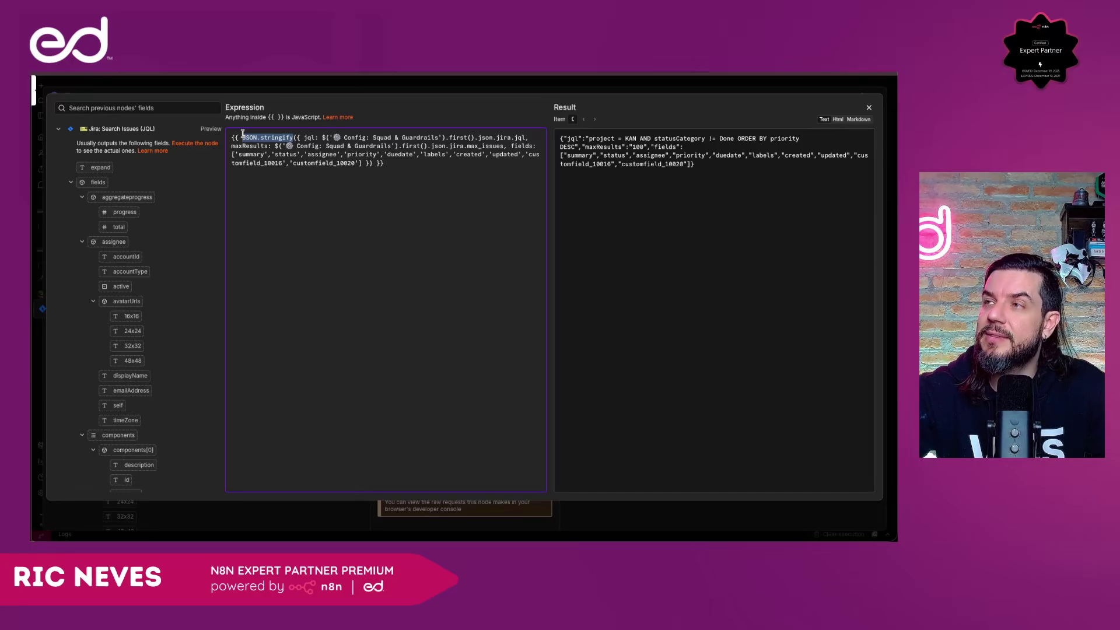
key(Escape)
key(Escape)
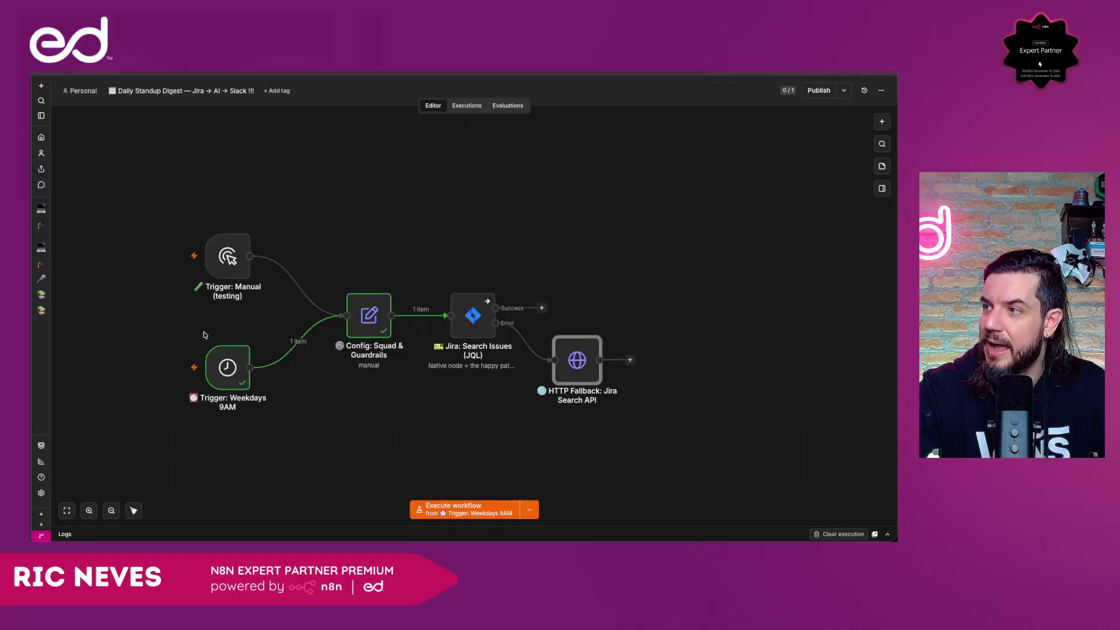
Reopen the HTTP fallback node and add a Response option to its request options.
double_click(589, 370)
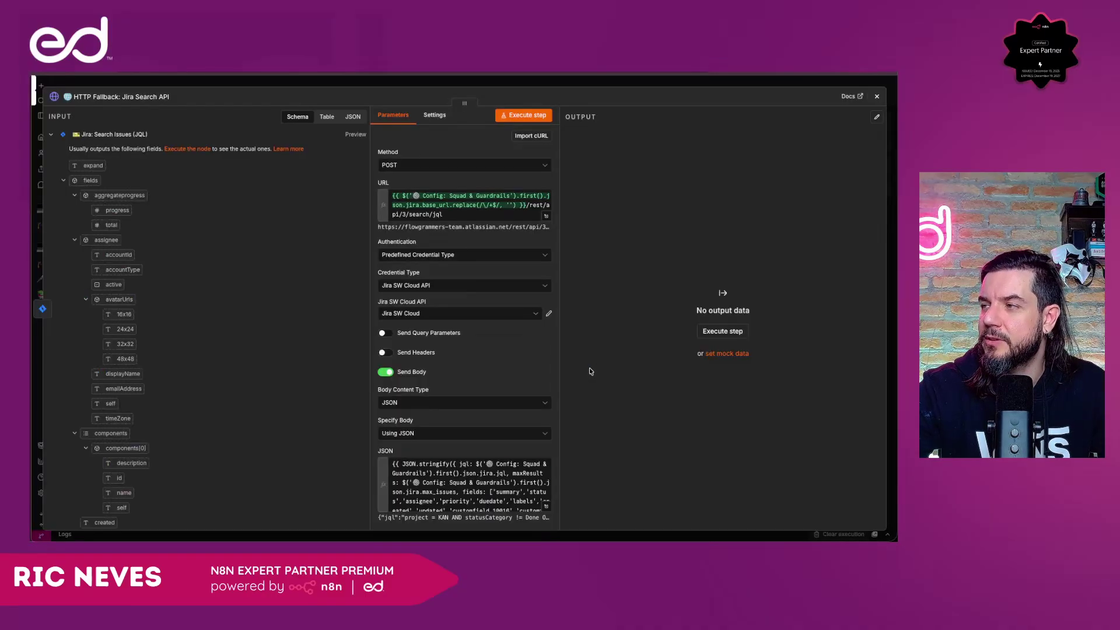
scroll(443, 350, down, 3)
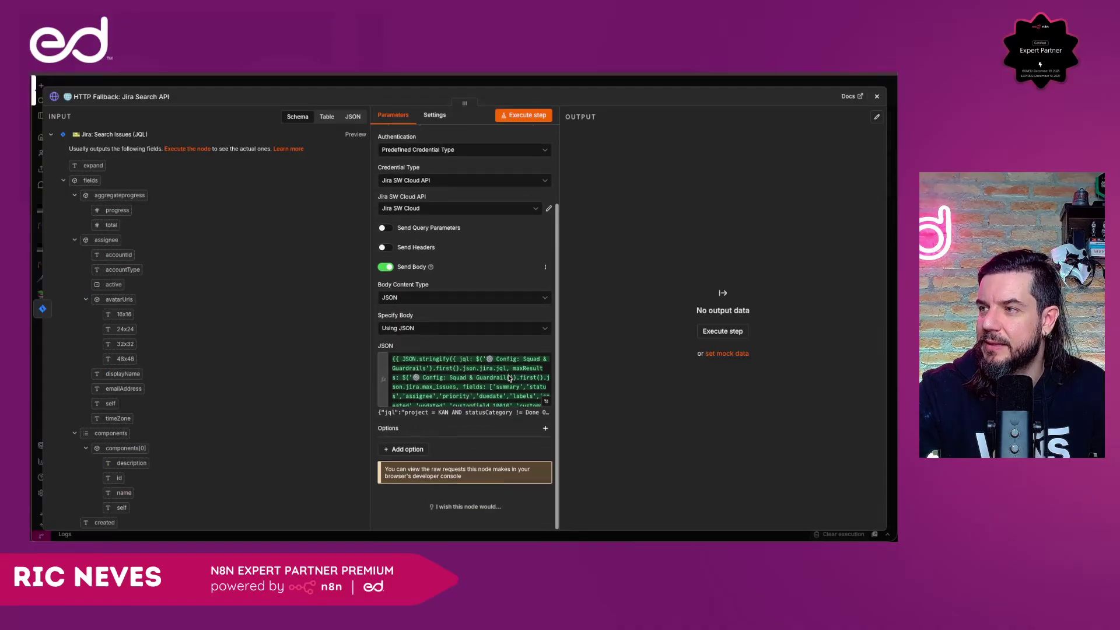
click(412, 458)
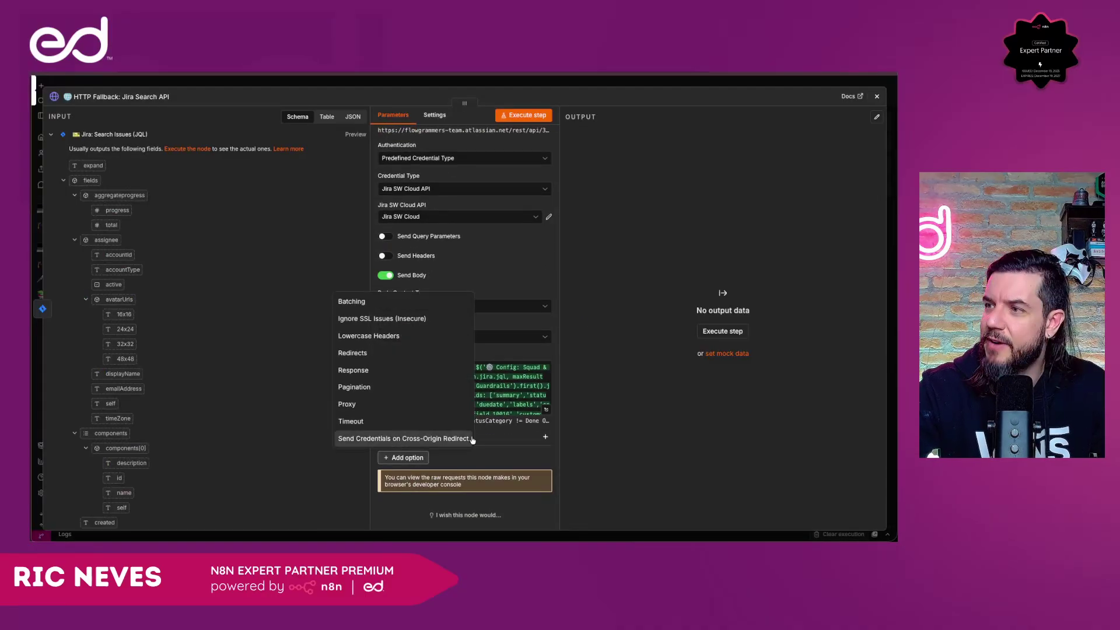
click(374, 371)
scroll(417, 413, down, 3)
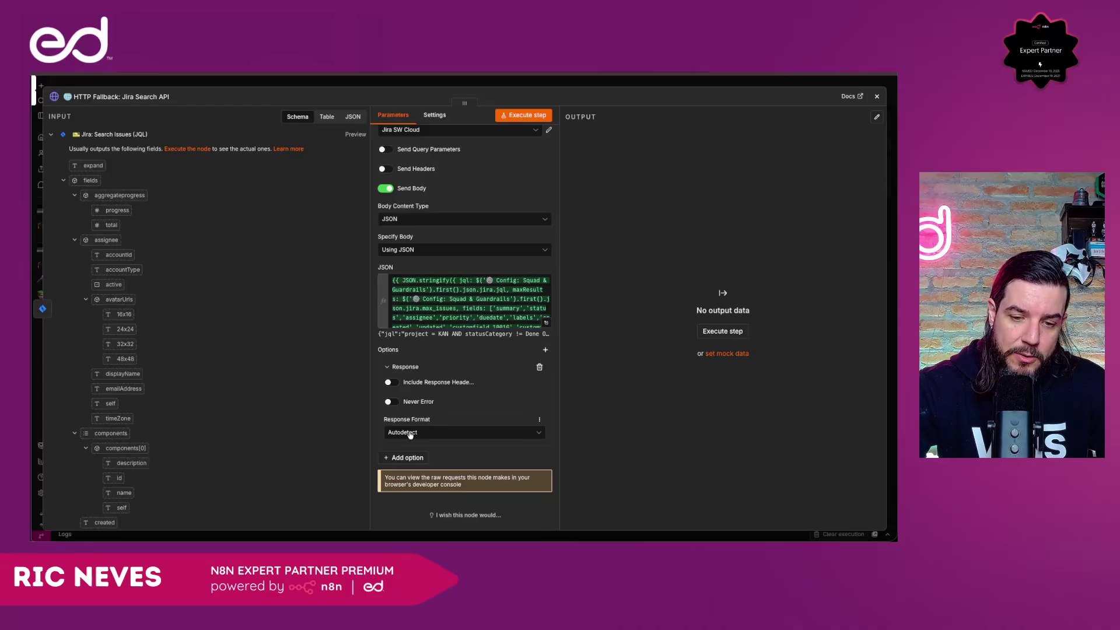
Add a Timeout option of 30000 to the HTTP fallback request and return to the workflow canvas.
click(407, 457)
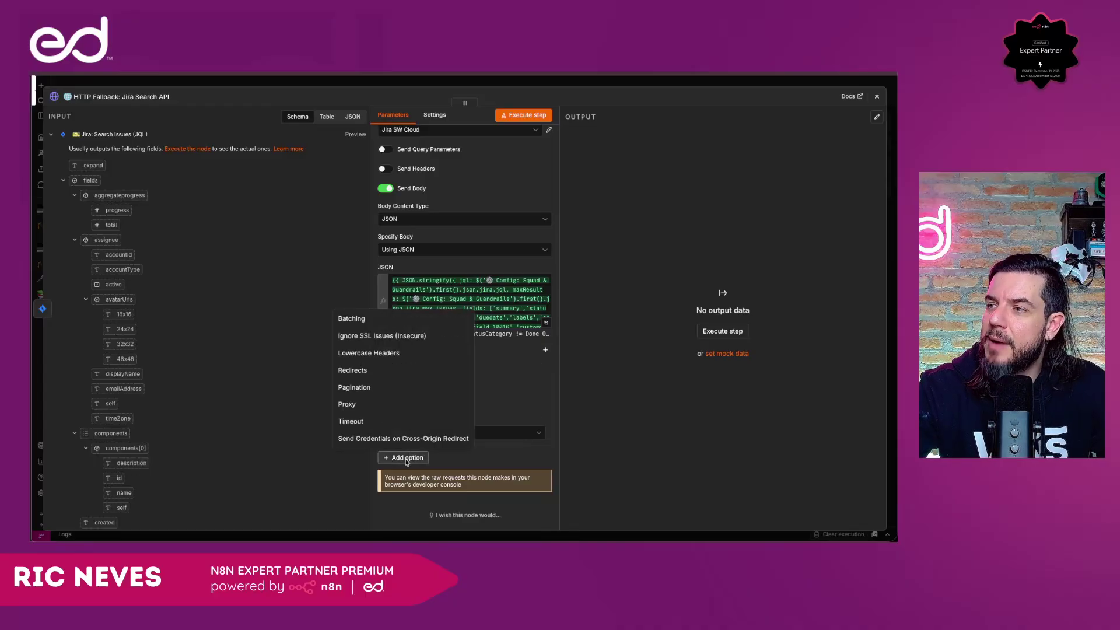
click(381, 420)
key(BackSpace)
key(BackSpace)
key(BackSpace)
key(BackSpace)
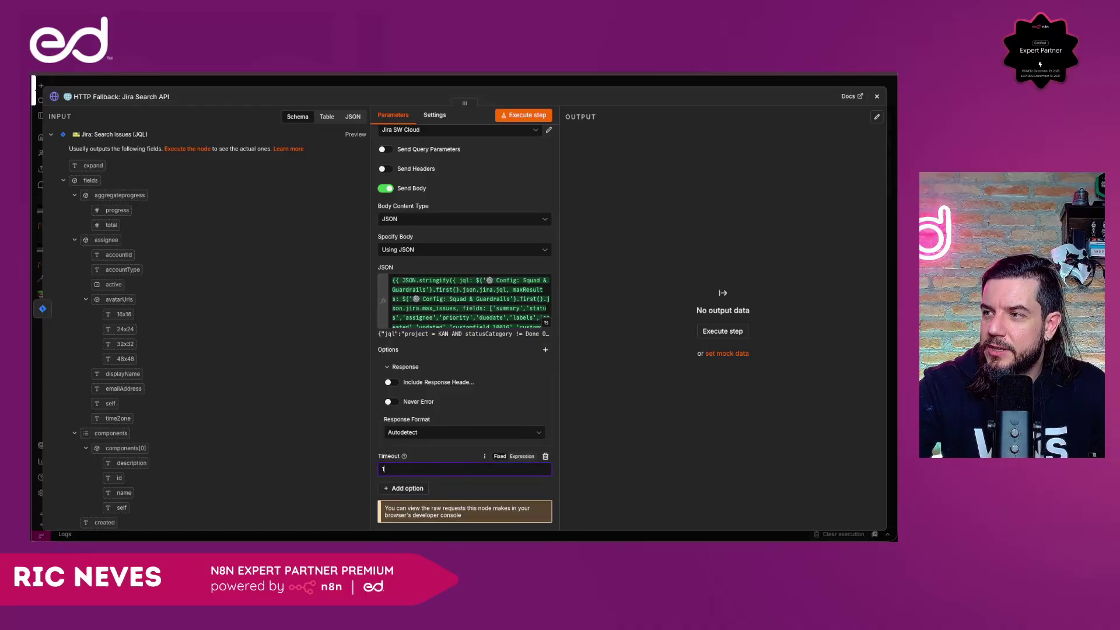
text(30000)
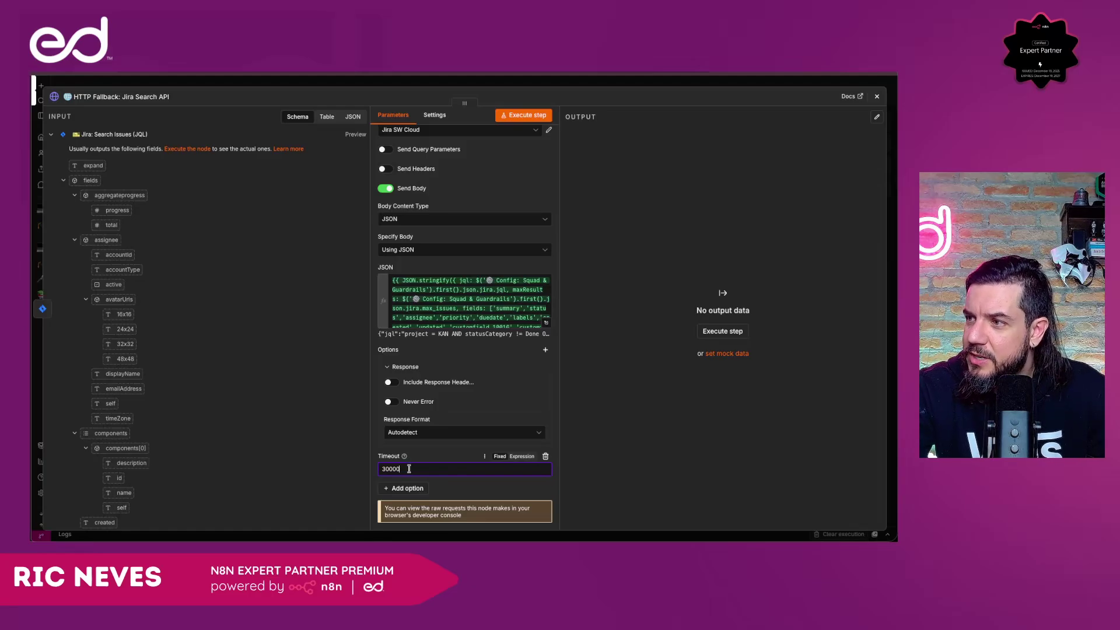
key(Left)
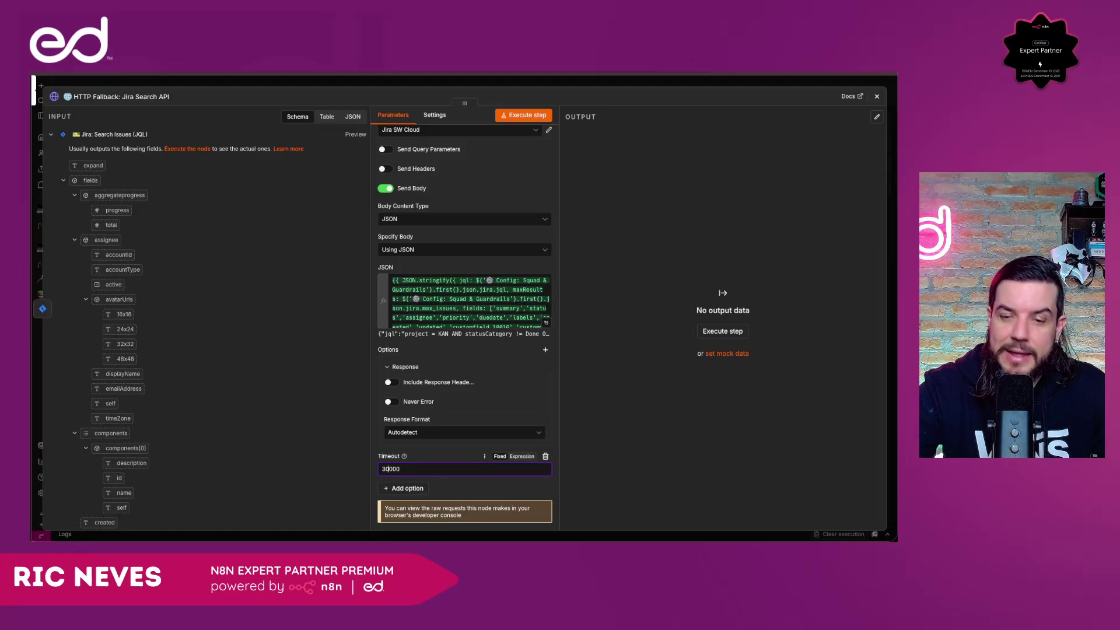
click(382, 80)
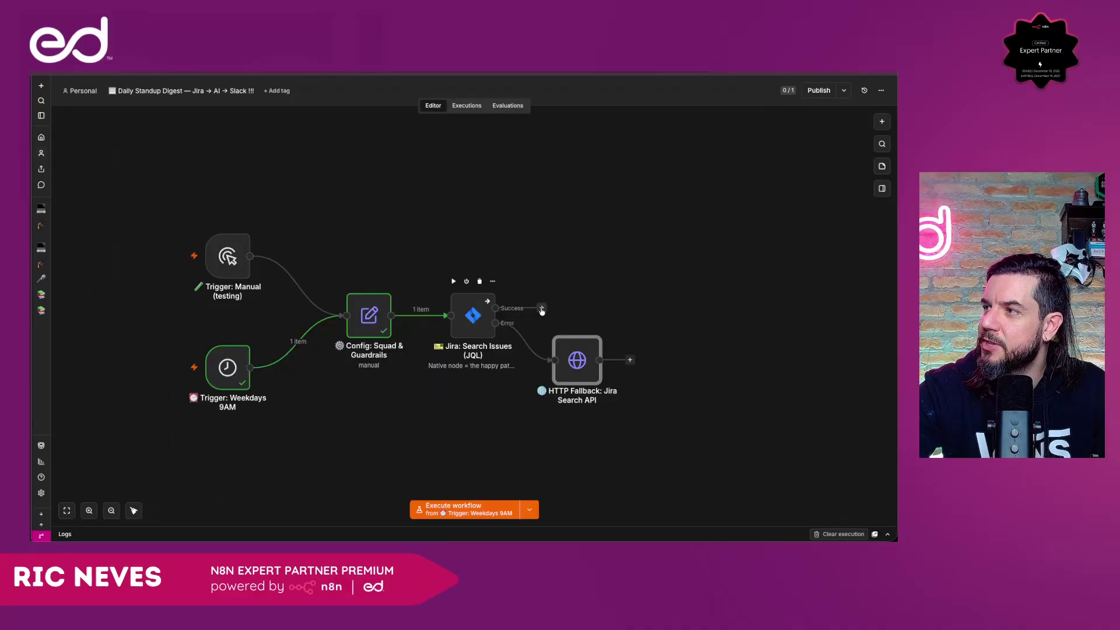
Add a Merge node on the Jira search's Success output and connect the HTTP fallback node to its second input.
drag(542, 309, 689, 309)
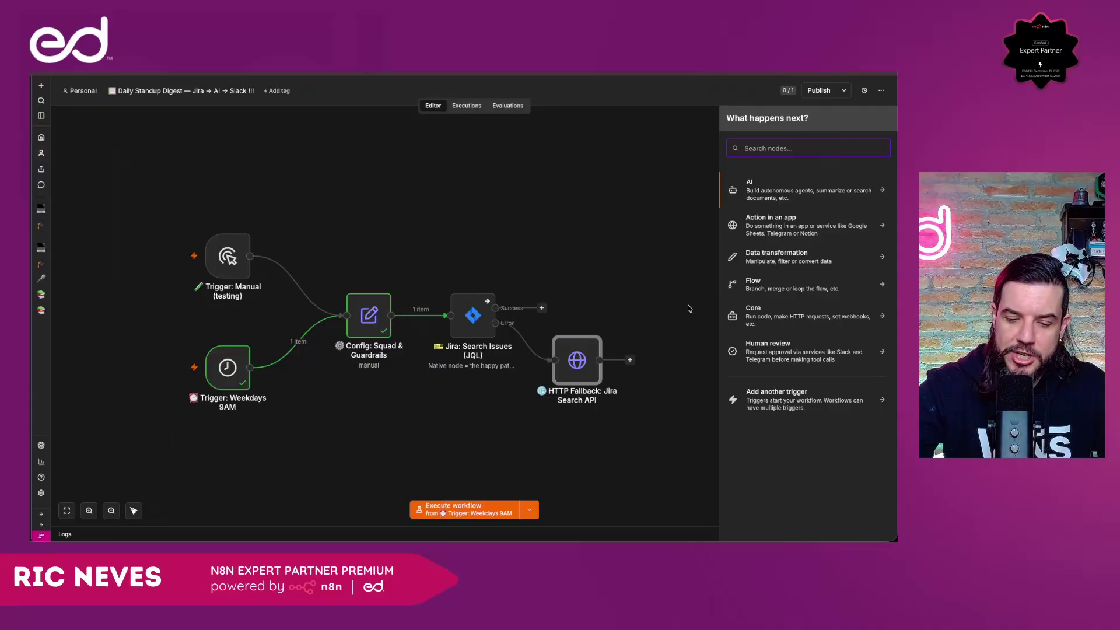
text(merge)
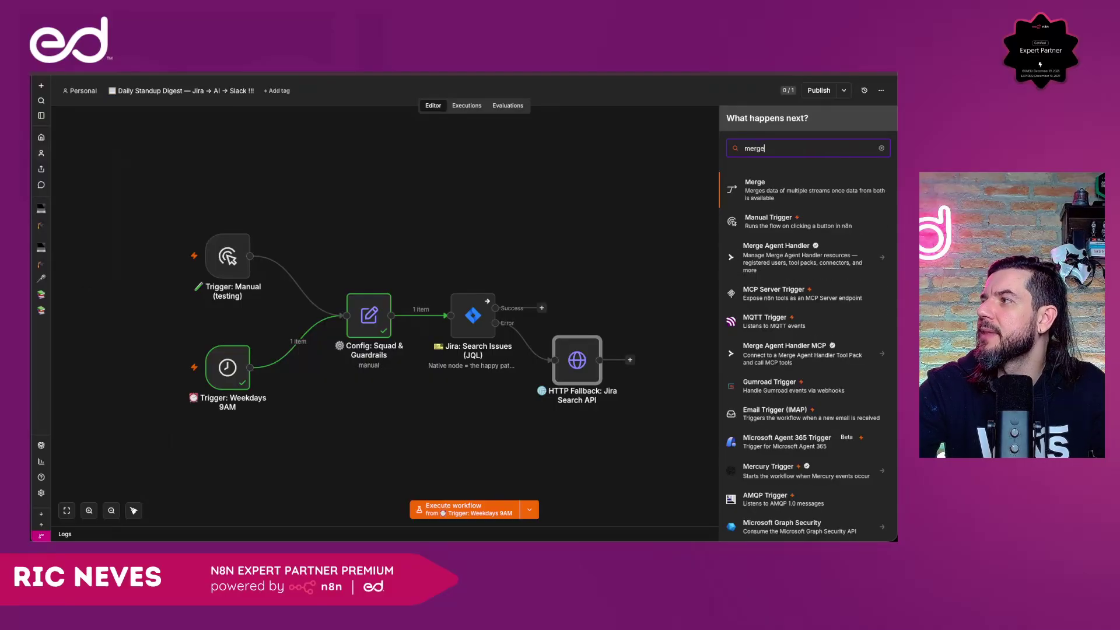
key(Return)
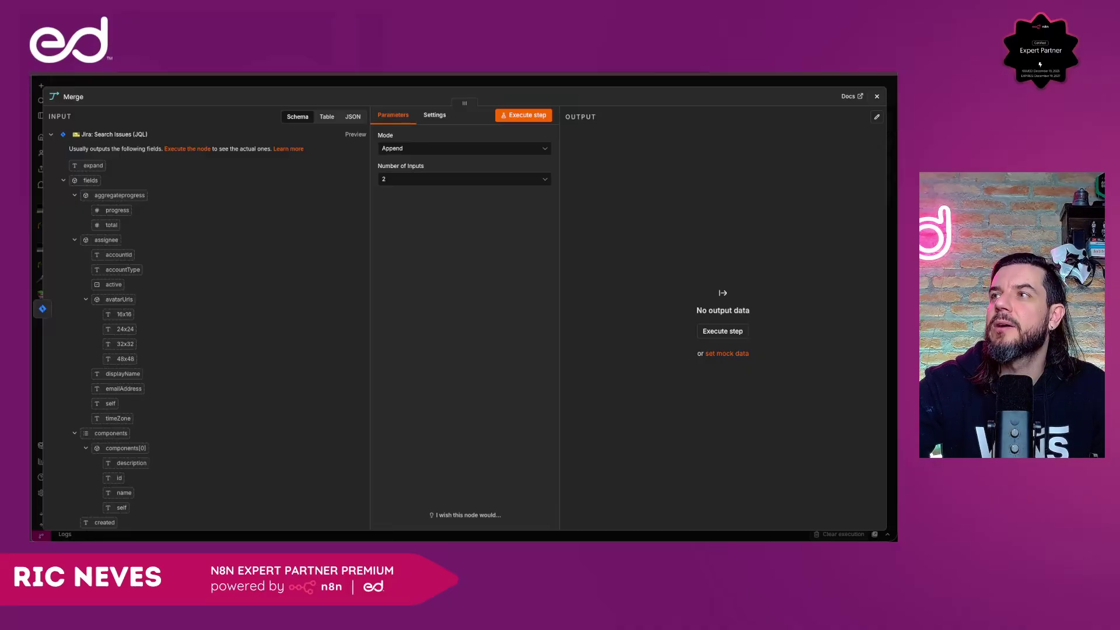
click(551, 85)
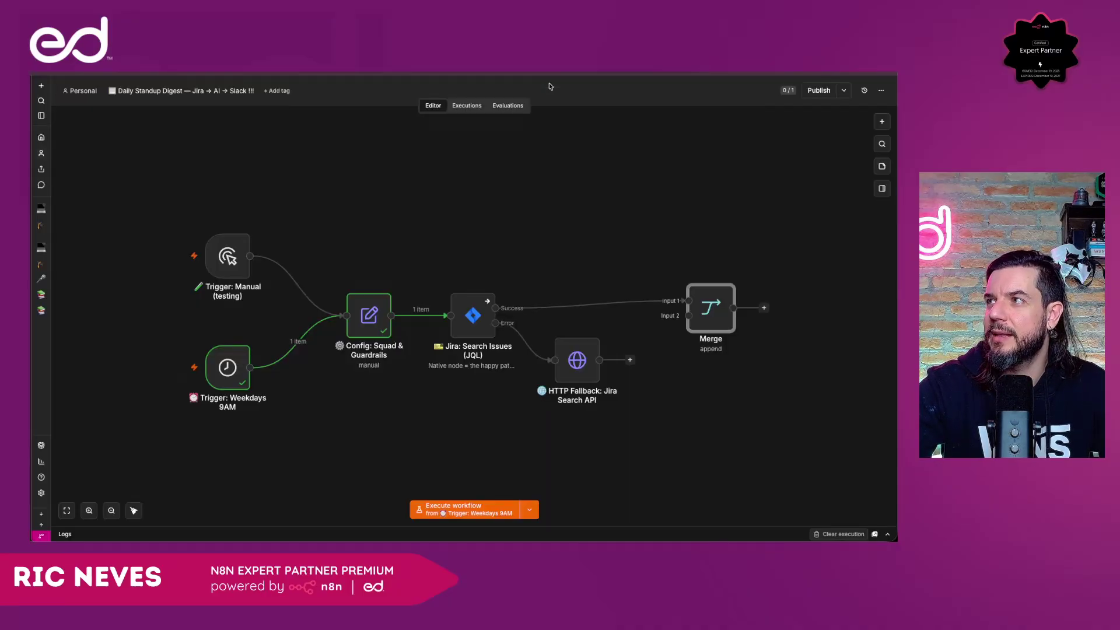
drag(709, 303, 708, 311)
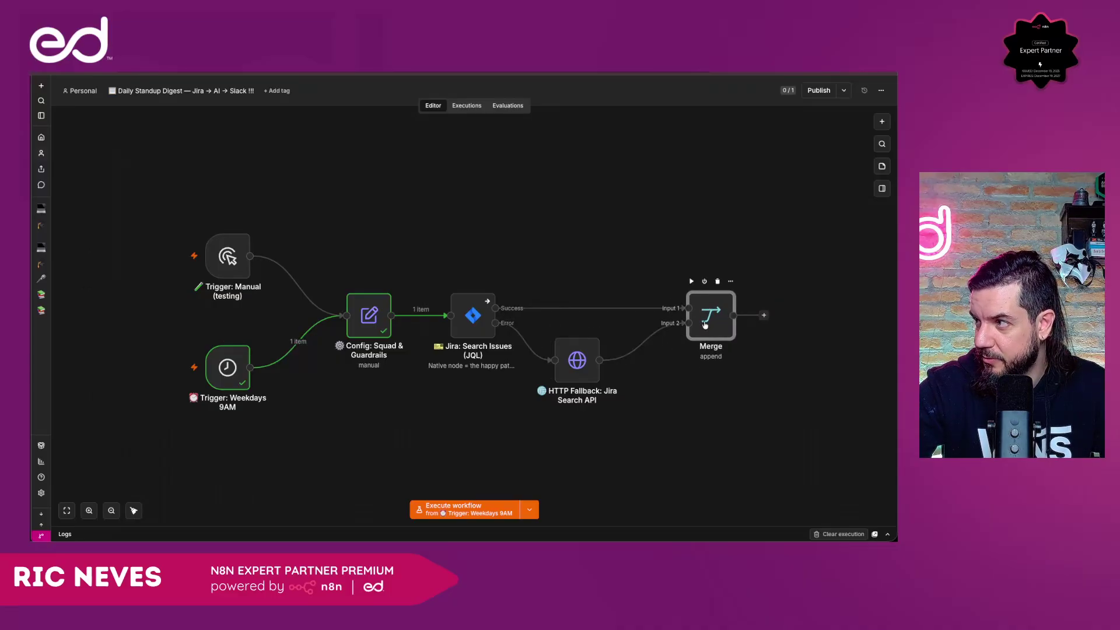
Rename the Merge node "🔀 Merge: Jira Results", leaving its mode on Append with 2 inputs.
double_click(704, 324)
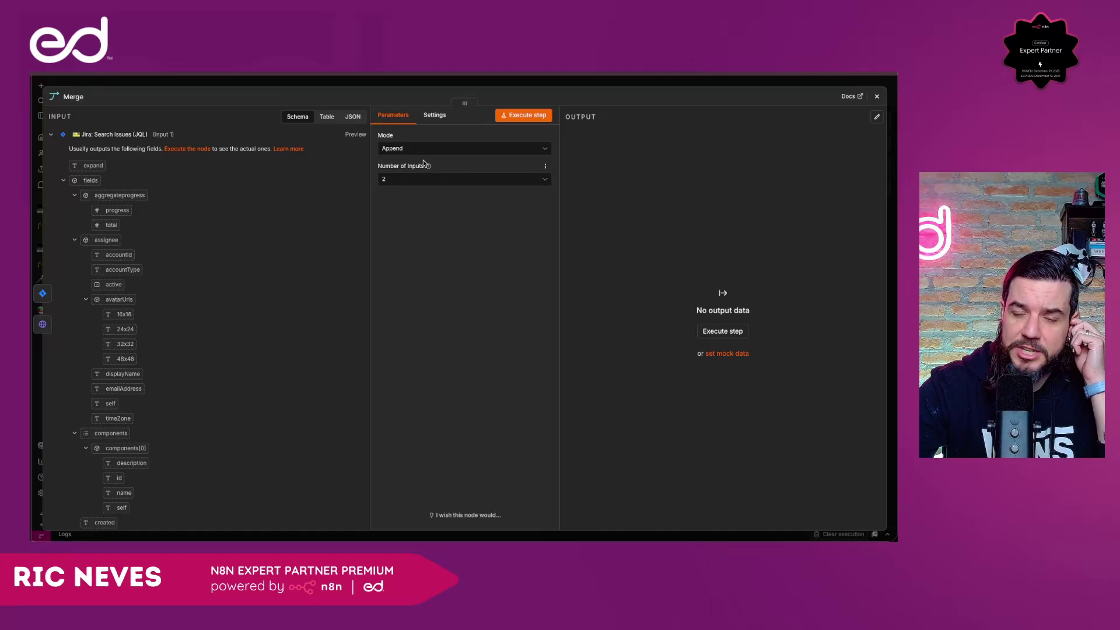
click(414, 84)
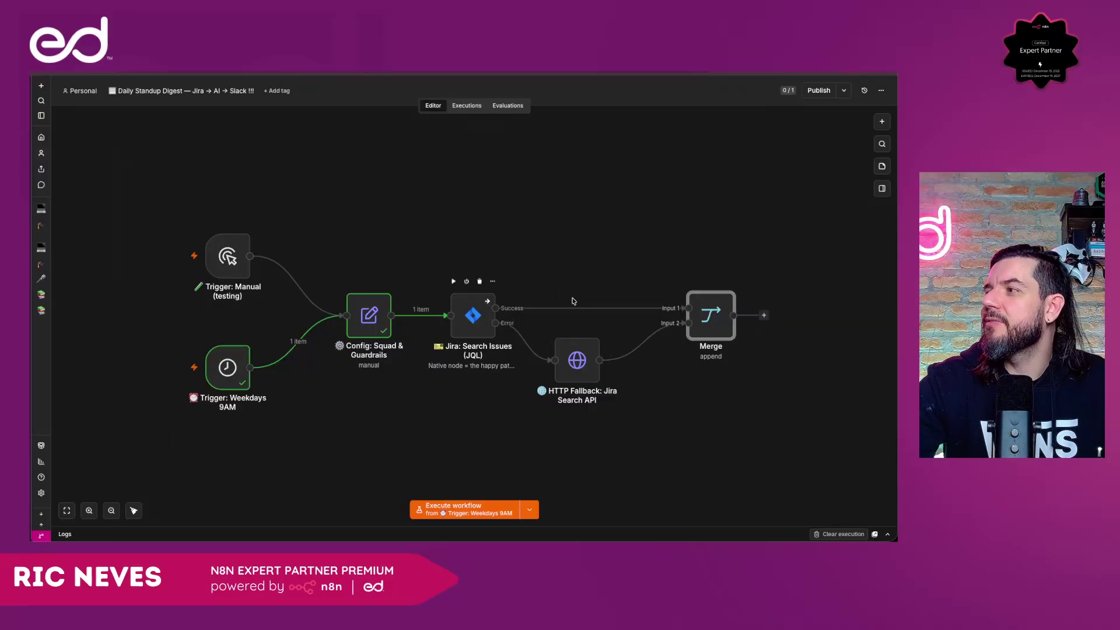
double_click(710, 322)
click(80, 98)
text(📧 Merge: Jira Results)
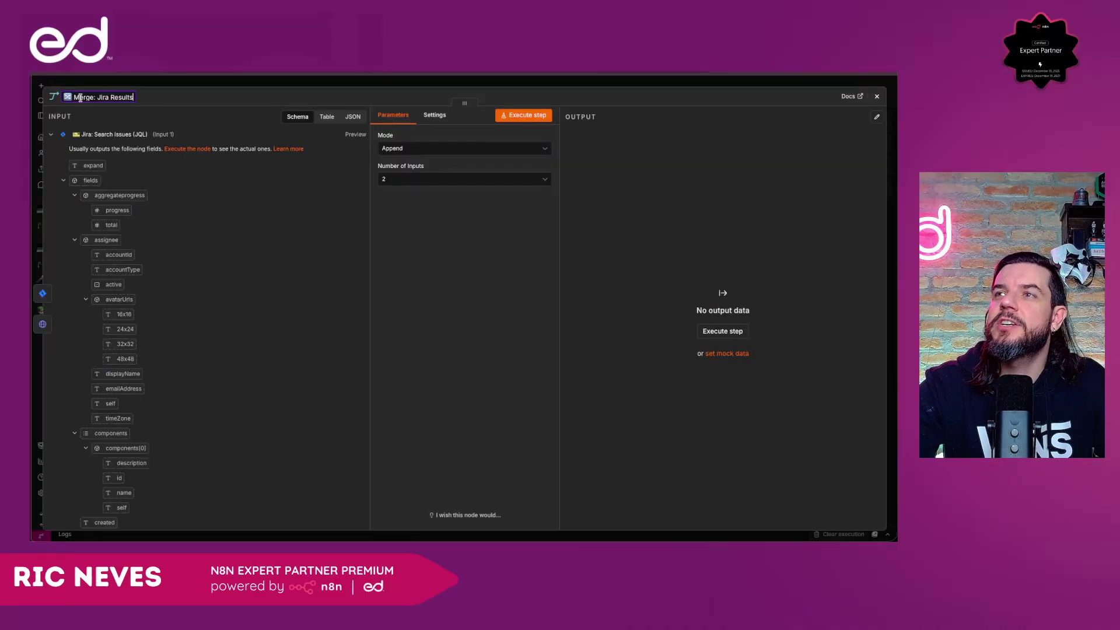
key(Return)
key(Escape)
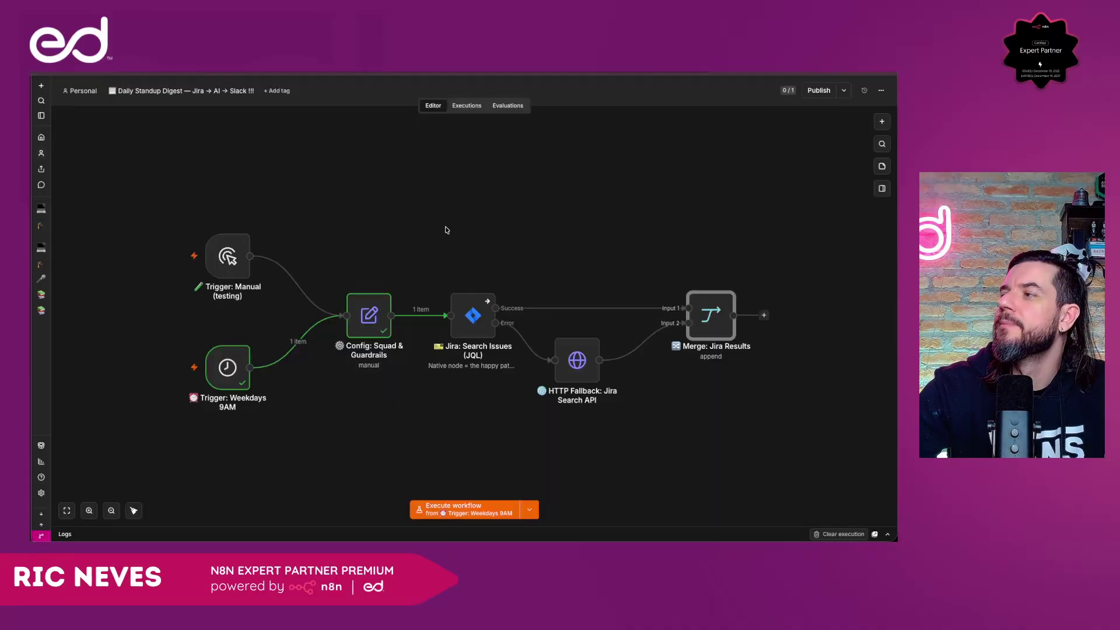
Add a JavaScript Code node after the Merge: Jira Results node.
scroll(451, 240, down, 3)
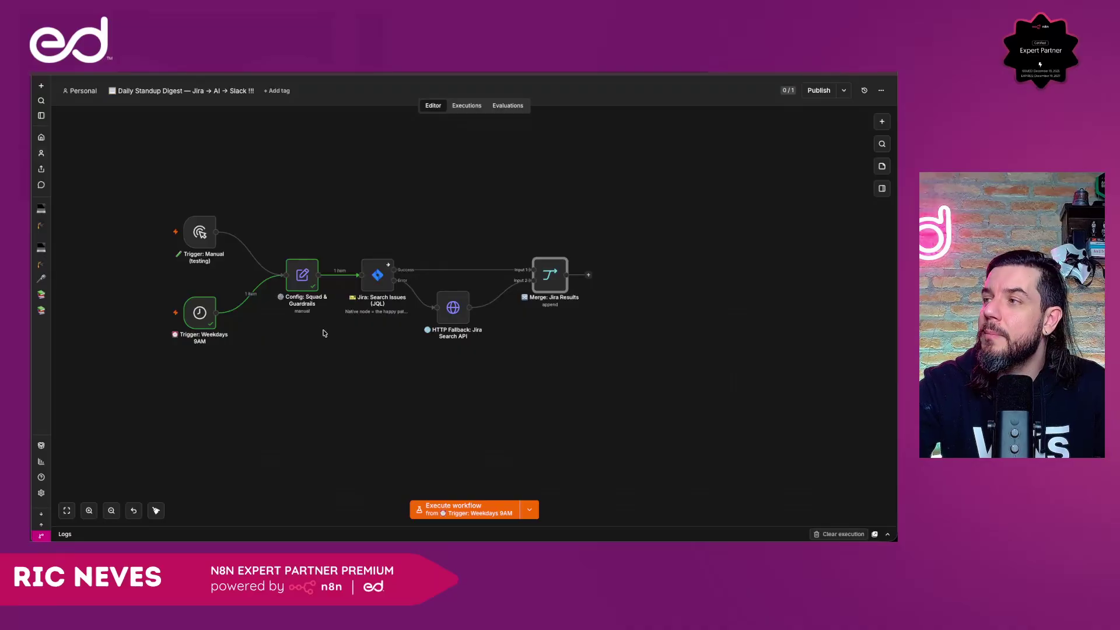
click(584, 273)
text(code)
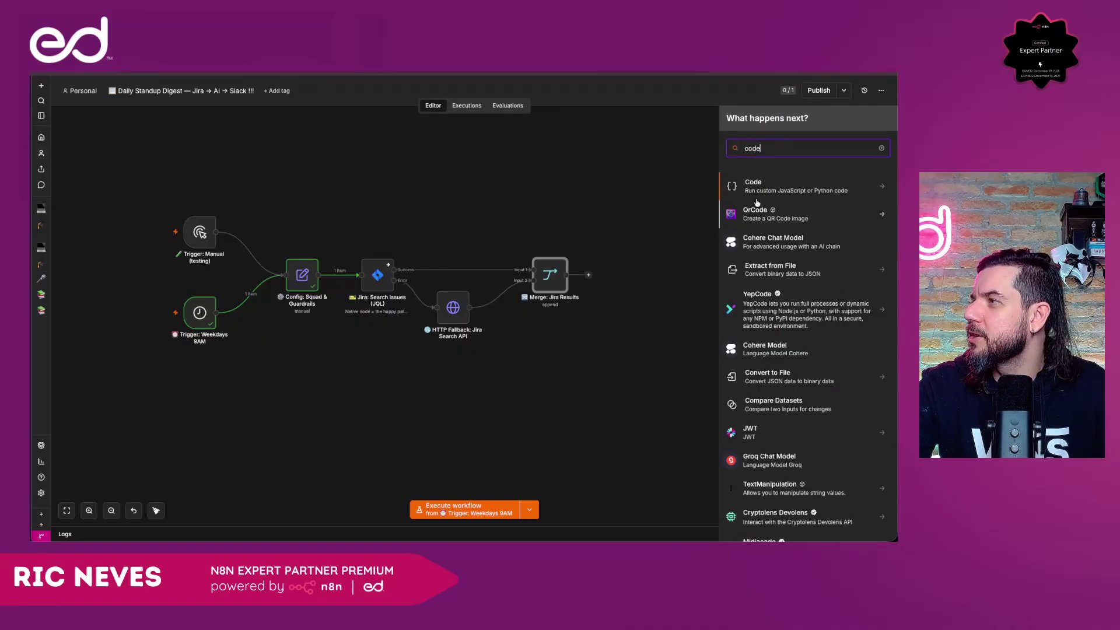
click(757, 188)
click(748, 204)
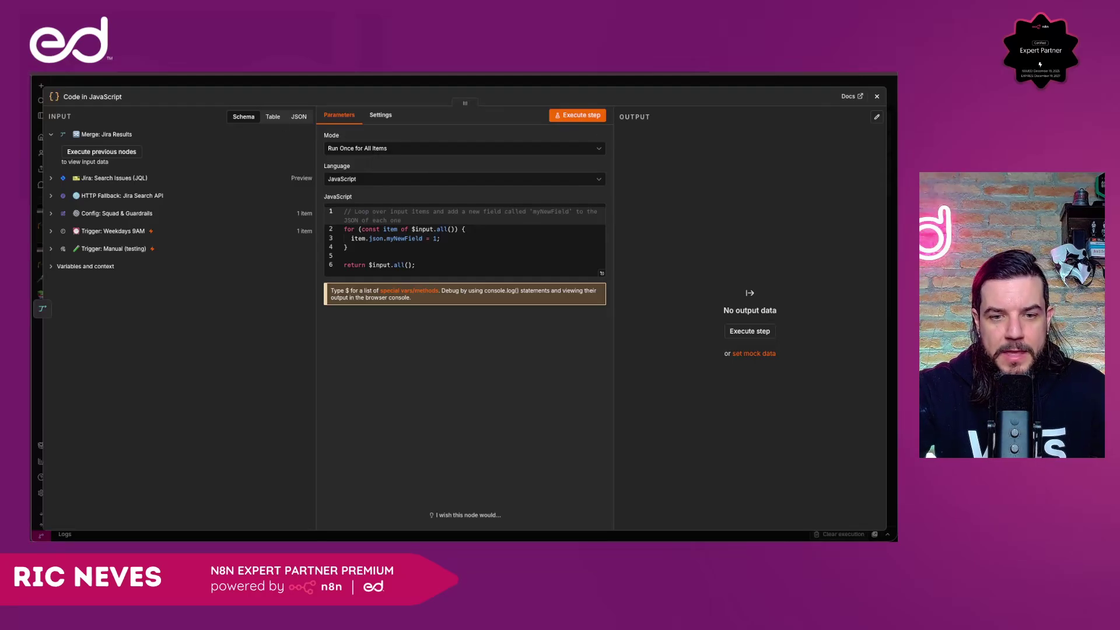
Add the Code node note "Dirty Jira payload → one flat contract. Also pre-computes every count and aging number so the LLM never has to.".
click(382, 115)
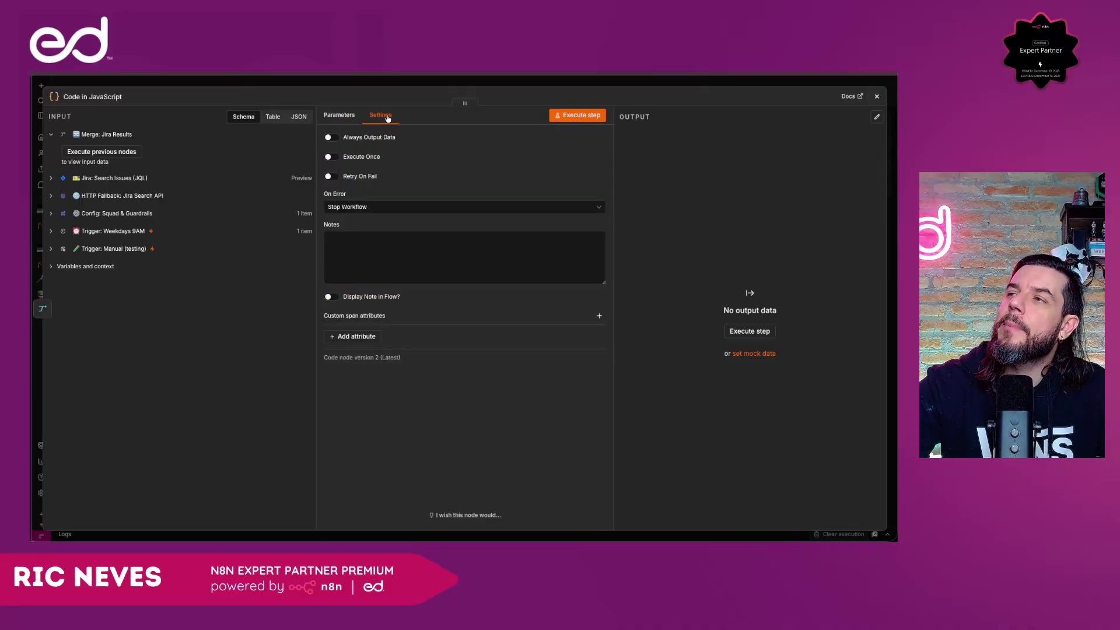
click(386, 262)
text(Dirty Jira payload → one flat contract. Also pre-computes every count and aging number so the LLM never has to.)
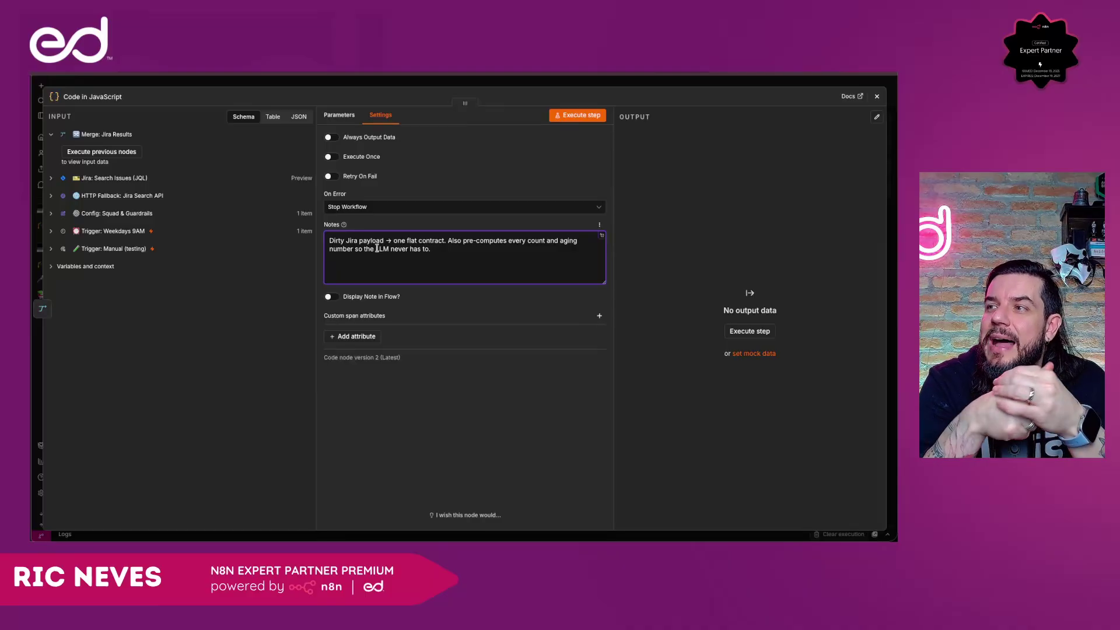
click(397, 78)
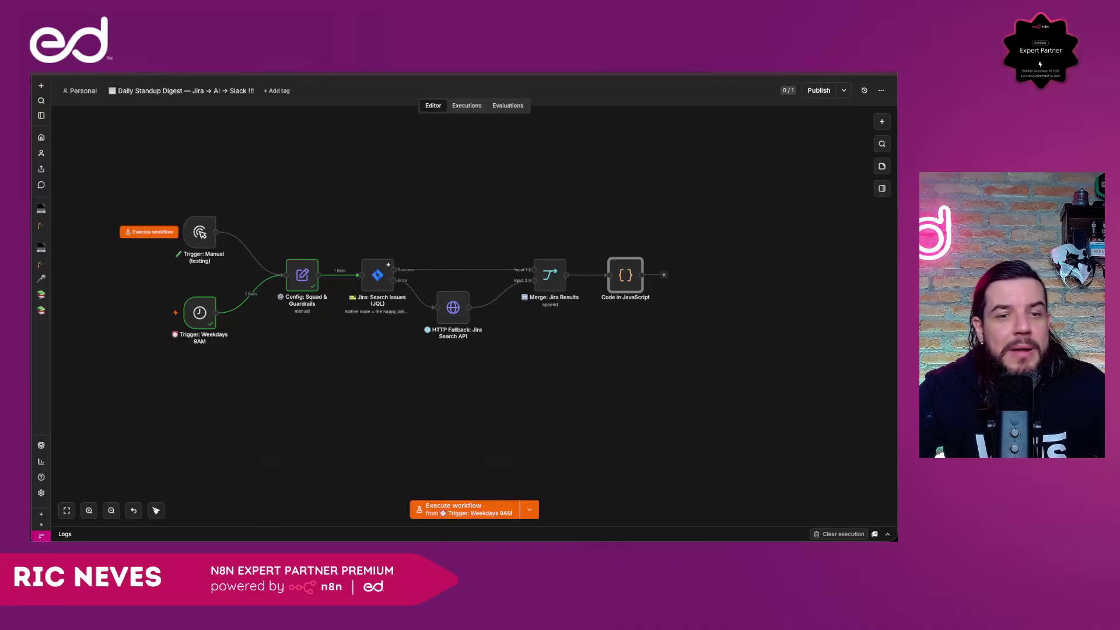
Rename the JavaScript Code node "🧹 Code: Normalize Issues".
double_click(622, 288)
click(108, 98)
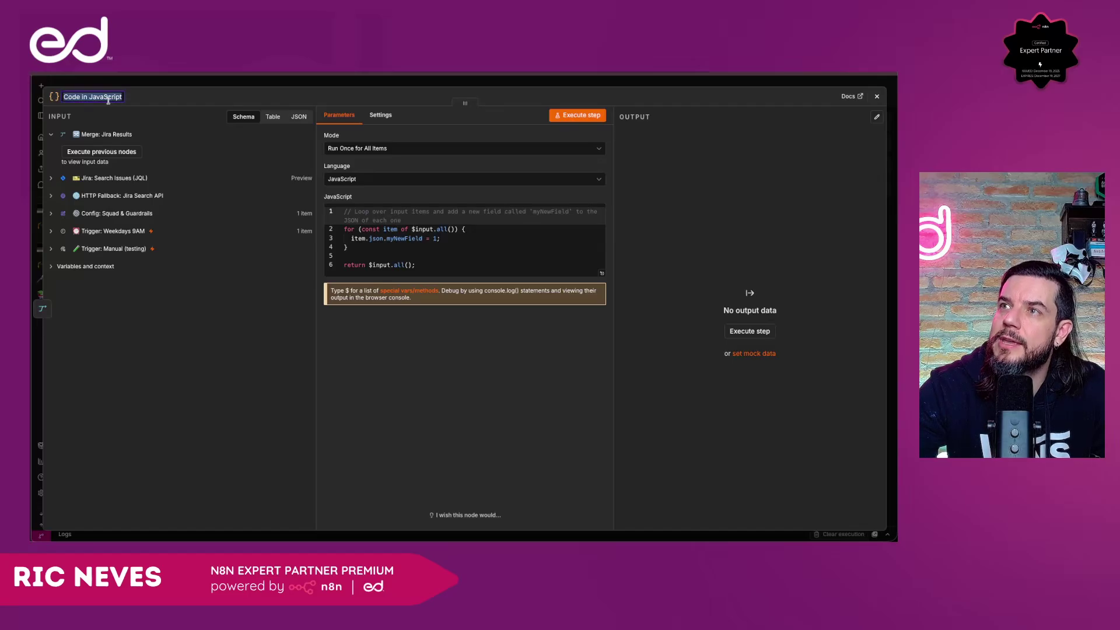
text(Code: Normalize Issues)
key(Return)
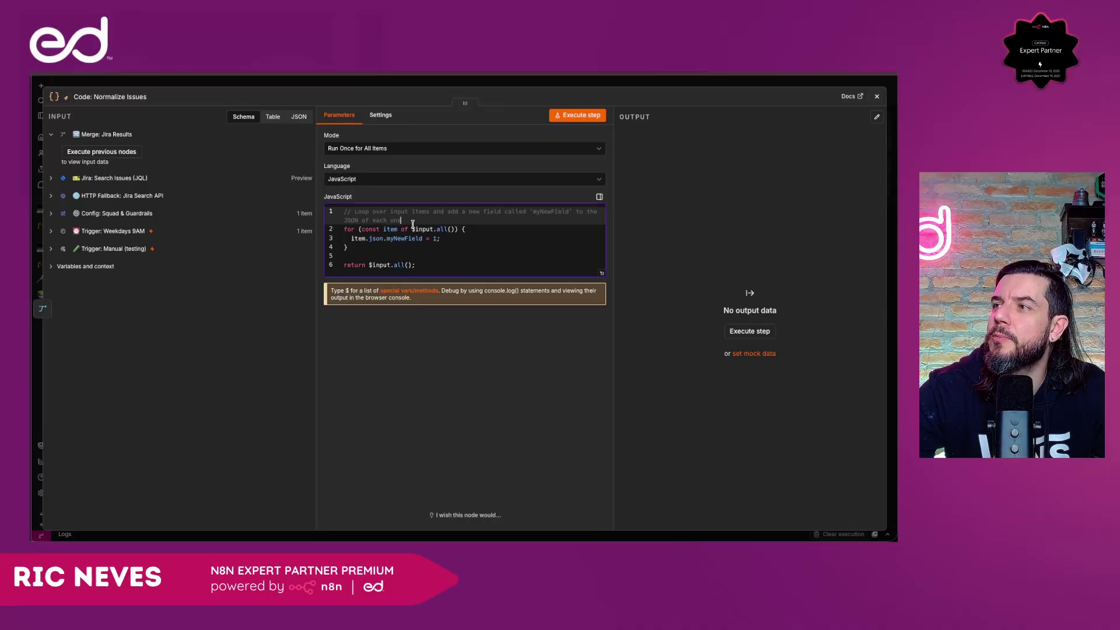
Replace the default code comment with a NORMALIZE JIRA ISSUES header describing the Jira node and HTTP fallback shapes, and review it.
drag(417, 223, 302, 196)
key(ctrl+v)
key(Return)
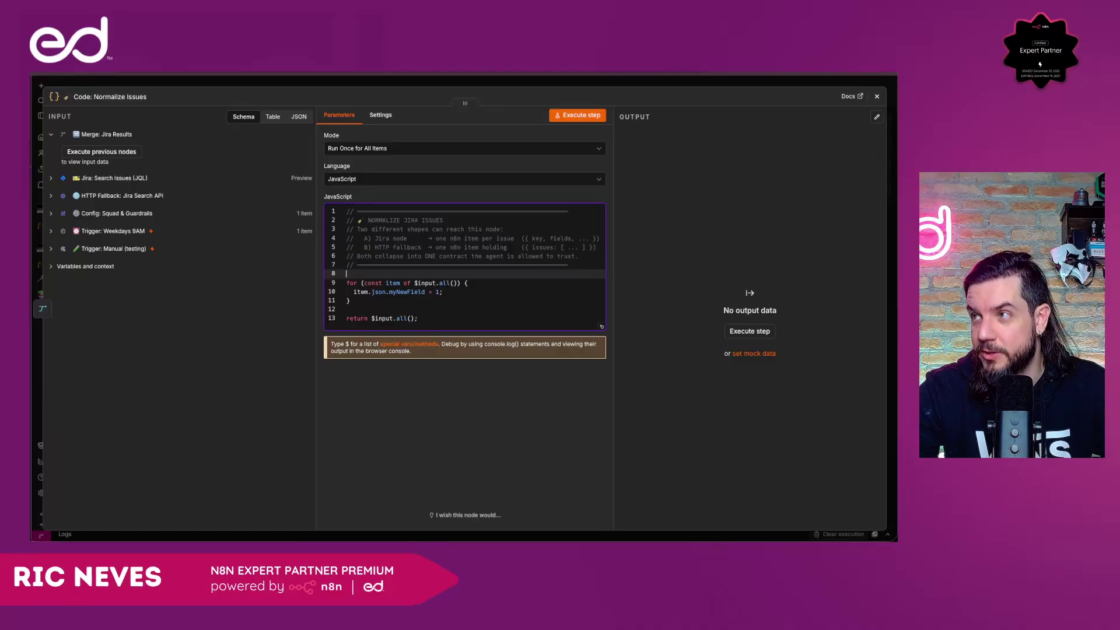
double_click(402, 238)
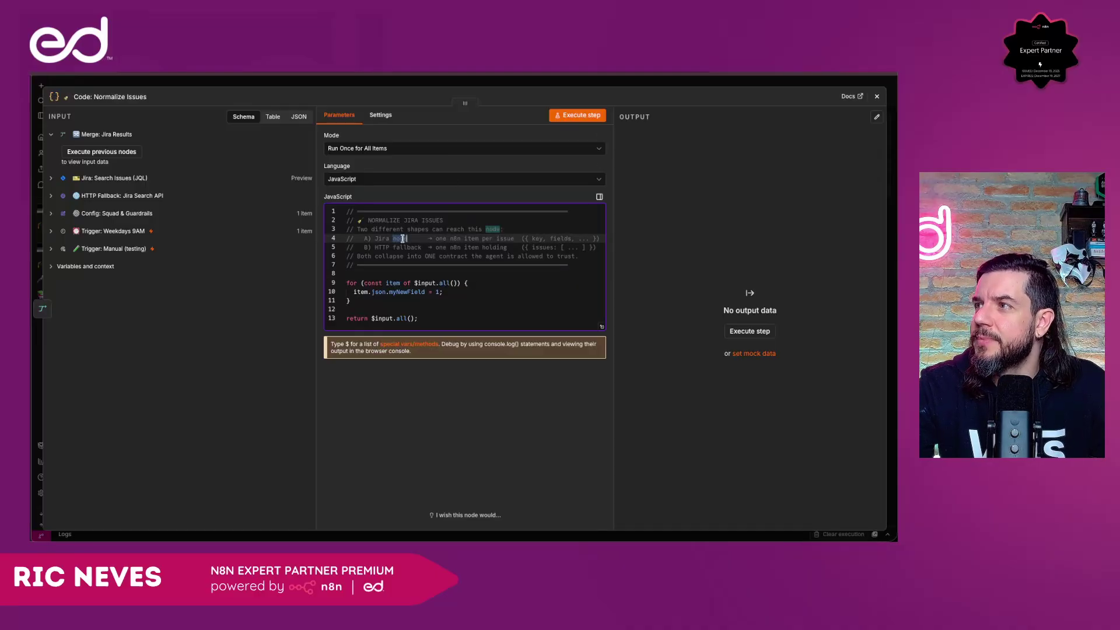
double_click(402, 247)
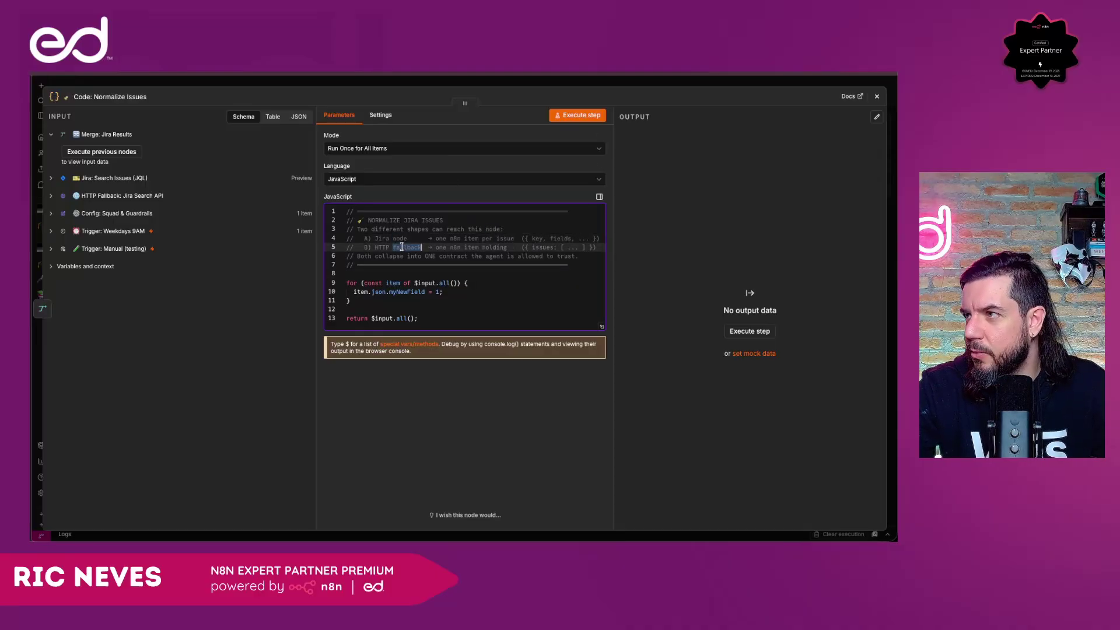
drag(523, 238, 591, 248)
click(558, 256)
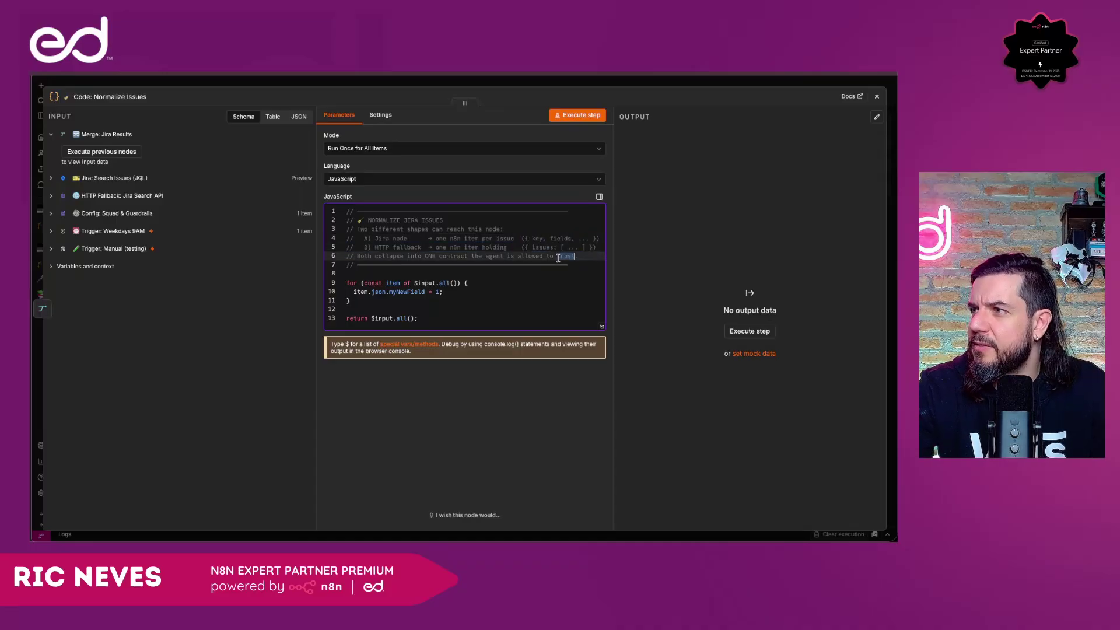
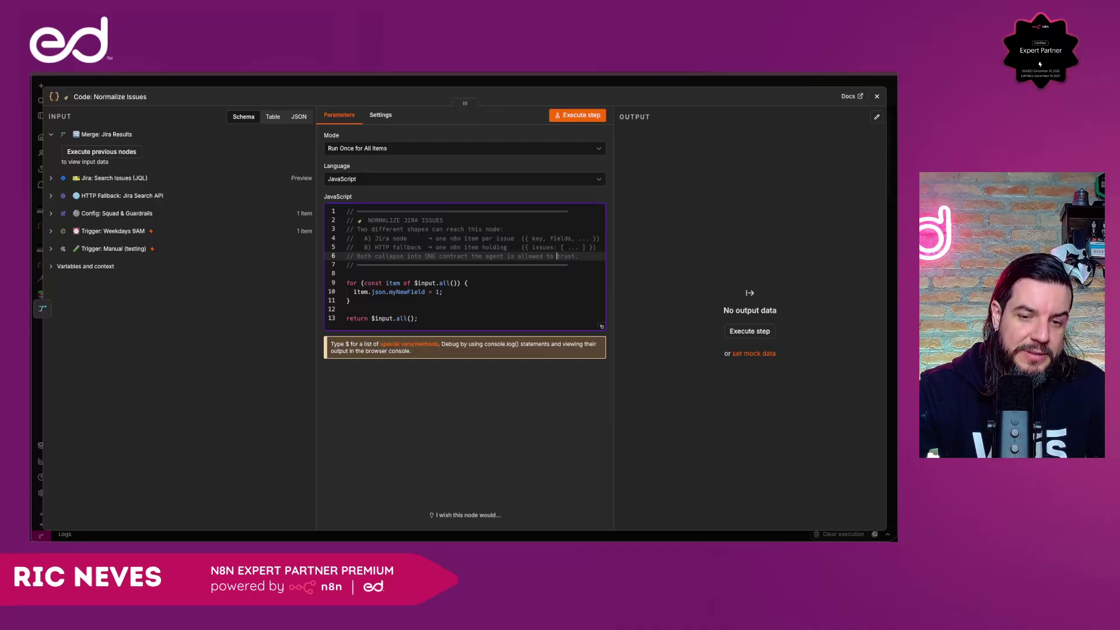
Replace all the node's code with the full normalization script returning generatedAt, issues, totals, wipByAssignee, sprint and sprintEndDate, without a trailing blank line.
key(super+Tab)
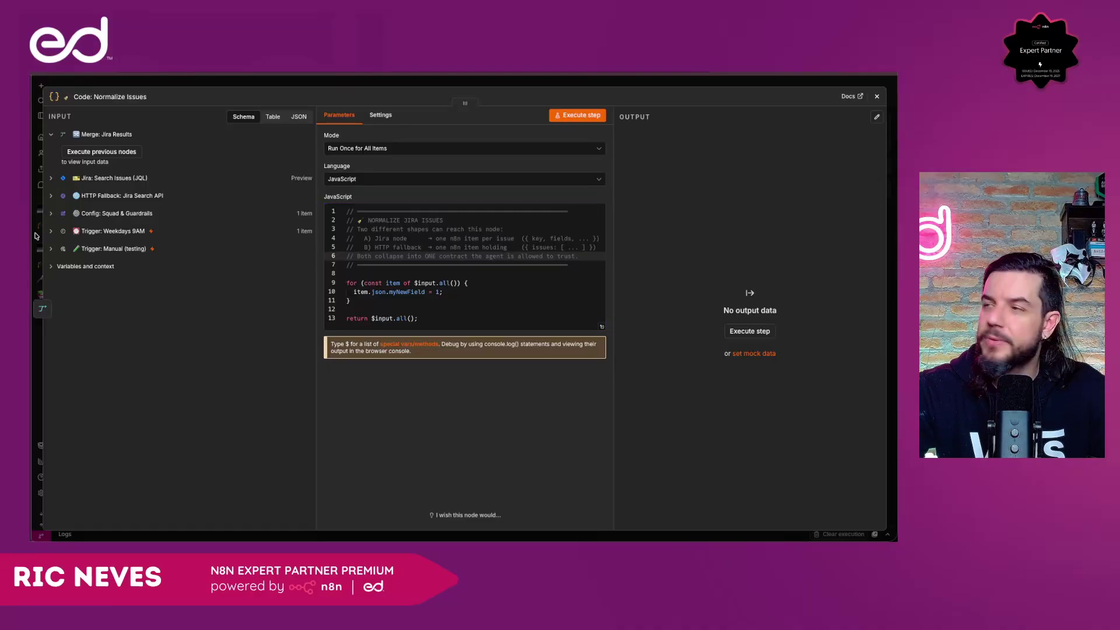
key(super+Tab)
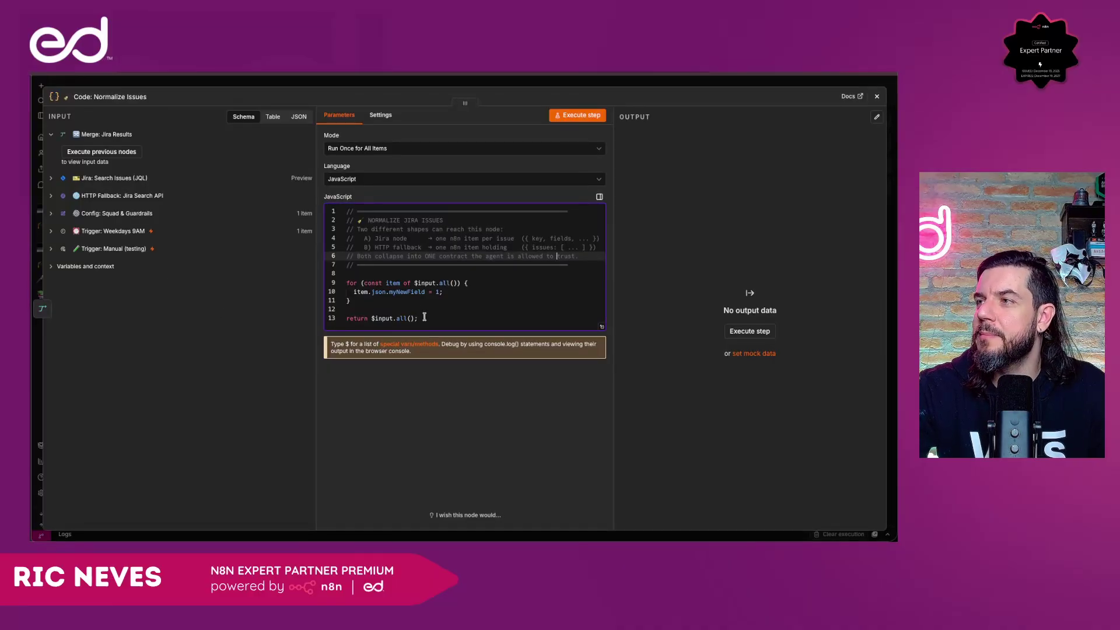
key(ctrl+a)
key(BackSpace)
key(ctrl+v)
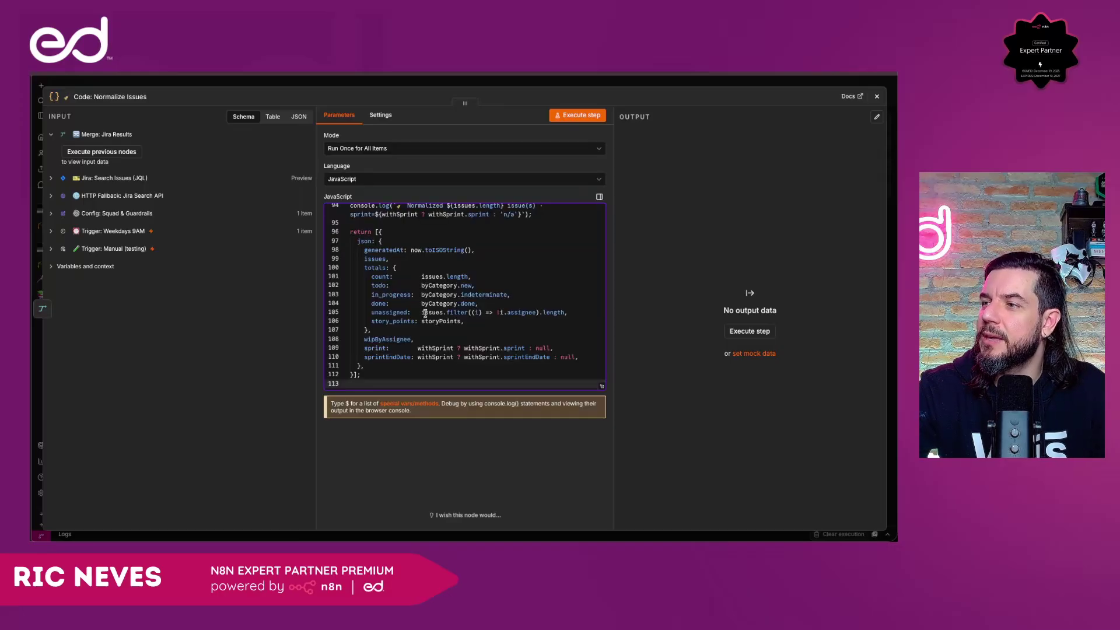
key(BackSpace)
Examine the JSON object returned by the normalization script, including its generatedAt, issues and totals fields.
click(366, 315)
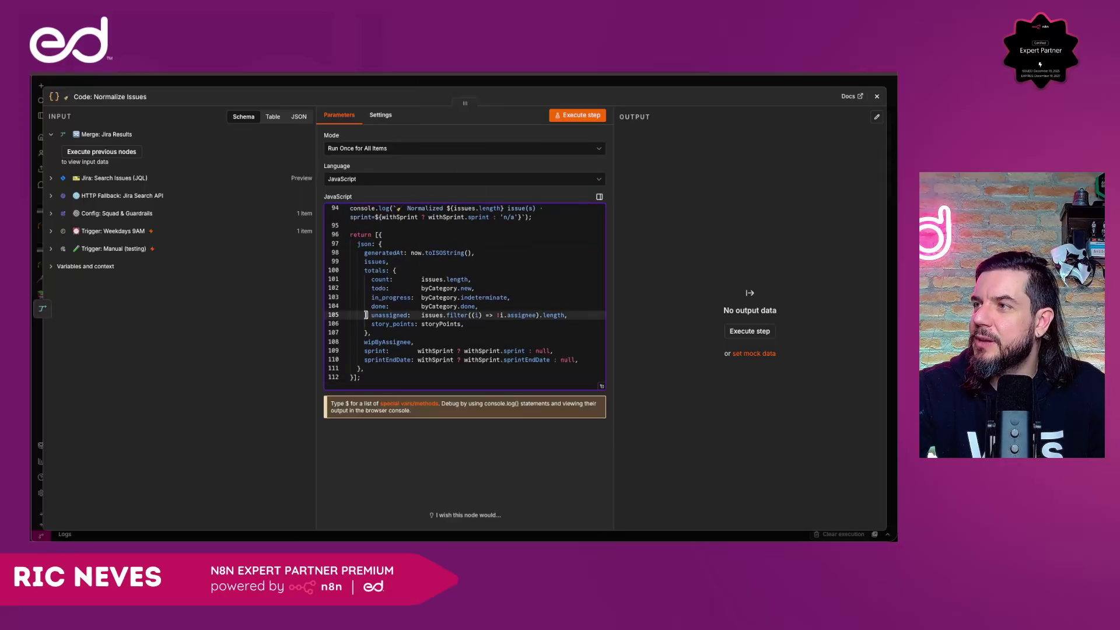
double_click(364, 244)
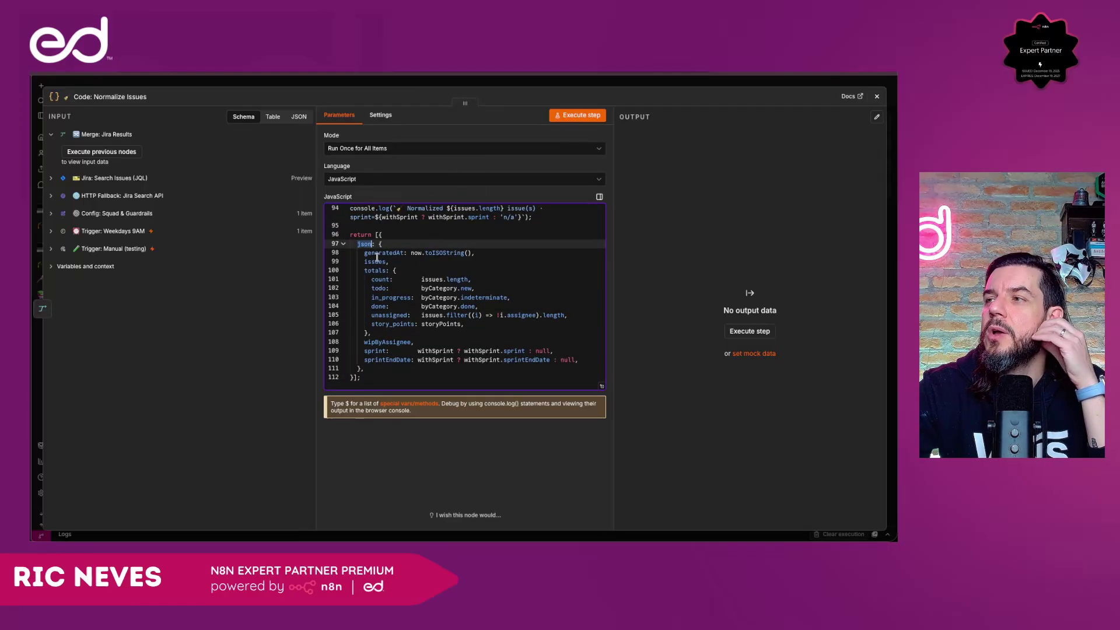
click(377, 260)
double_click(376, 271)
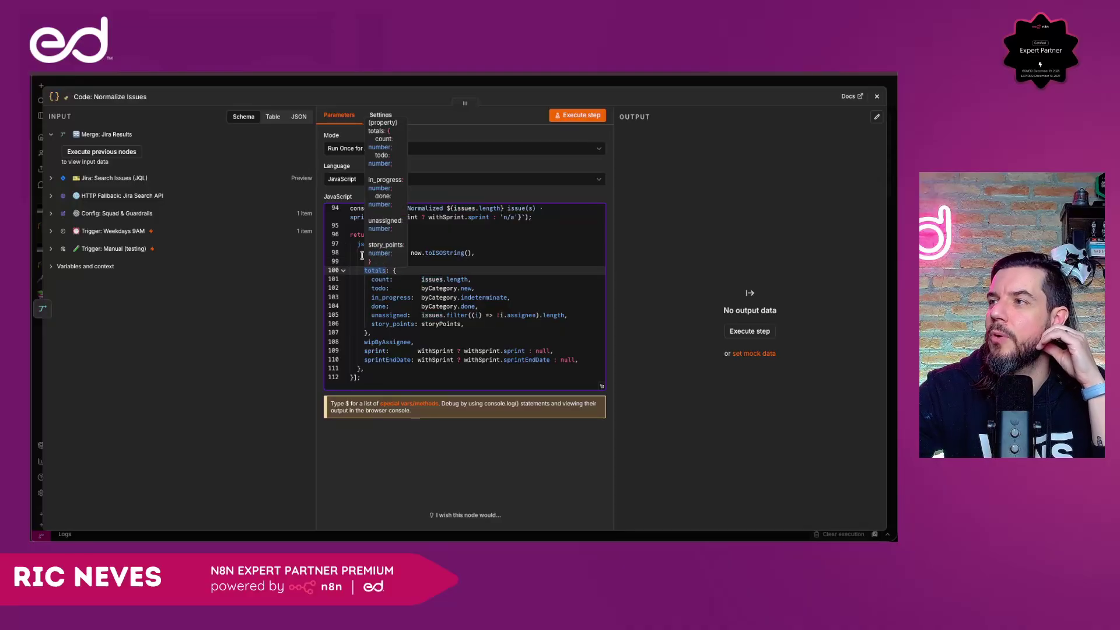
double_click(376, 254)
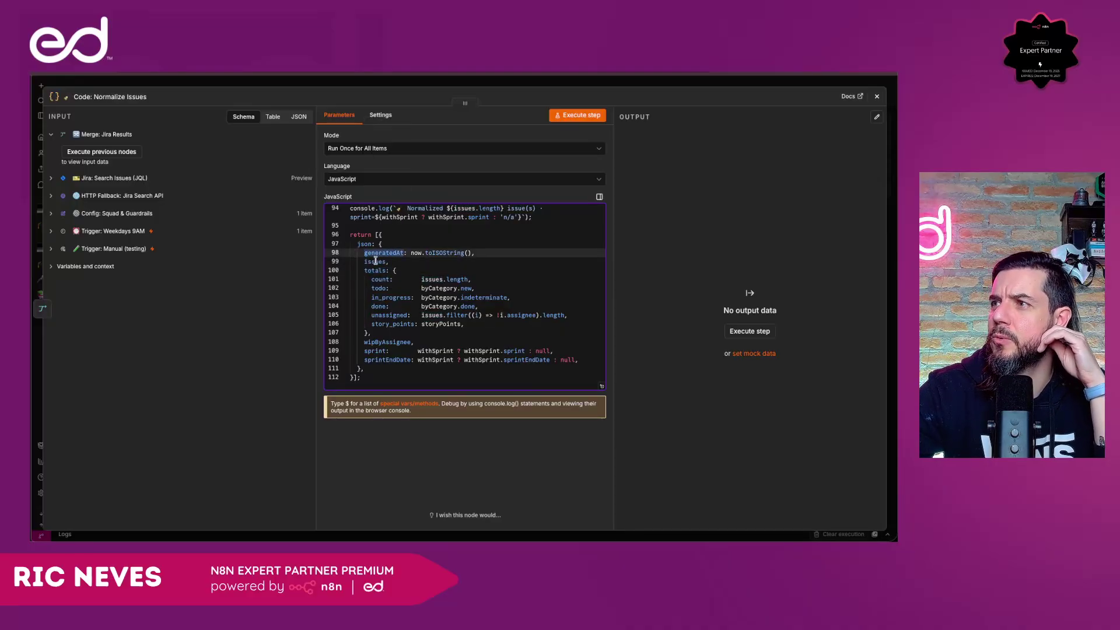
double_click(376, 262)
double_click(375, 271)
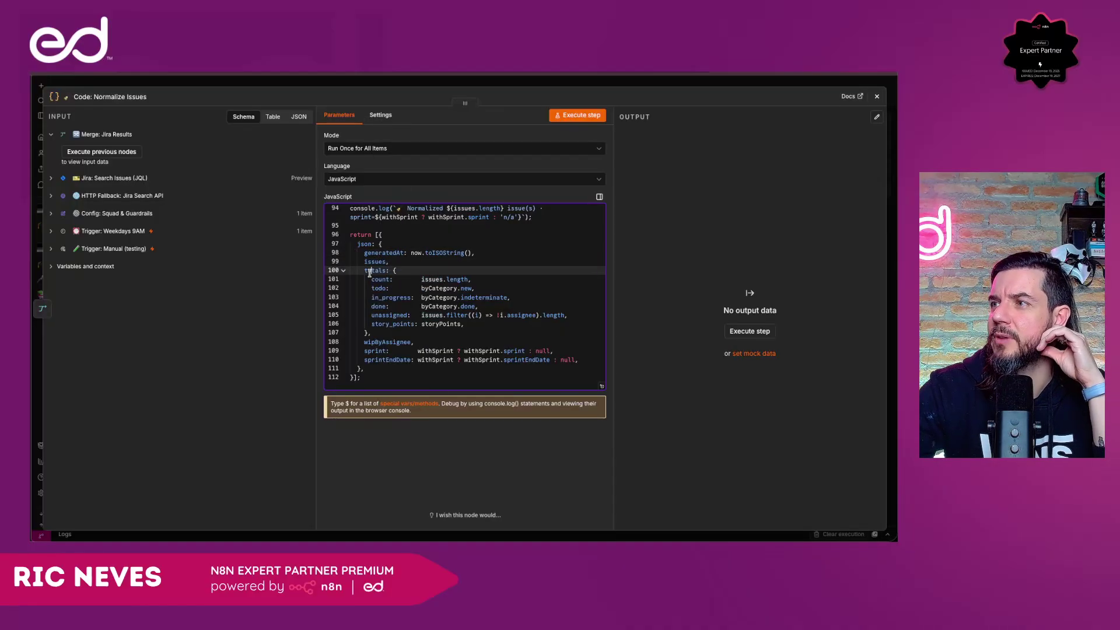
Examine the count, todo, in_progress, done, unassigned and story_points fields of the totals object in the normalization script.
double_click(379, 279)
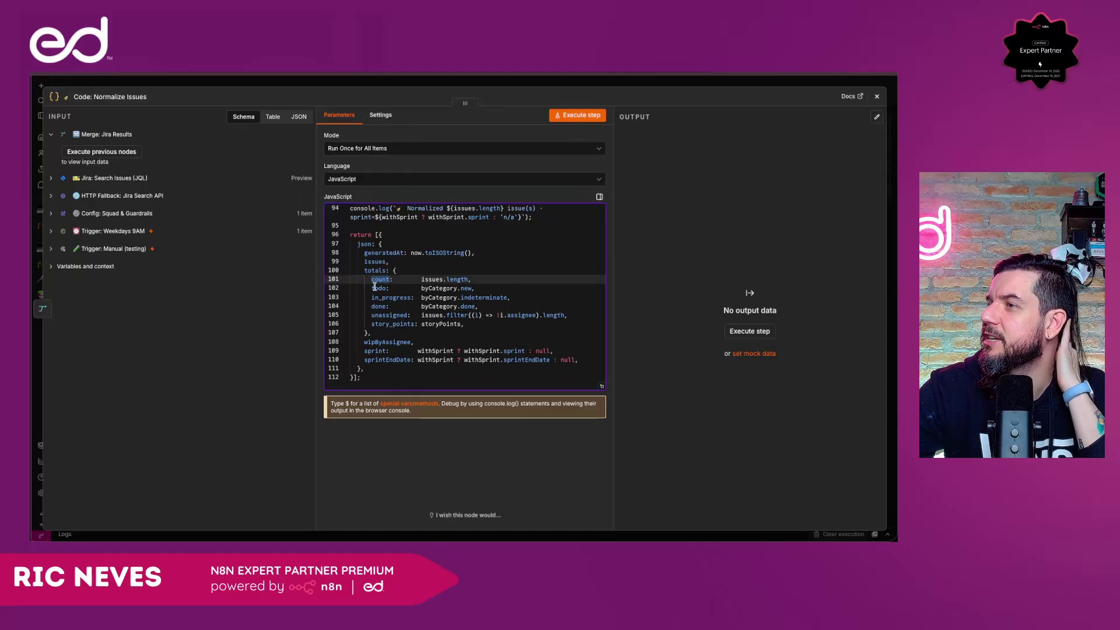
double_click(379, 289)
double_click(377, 297)
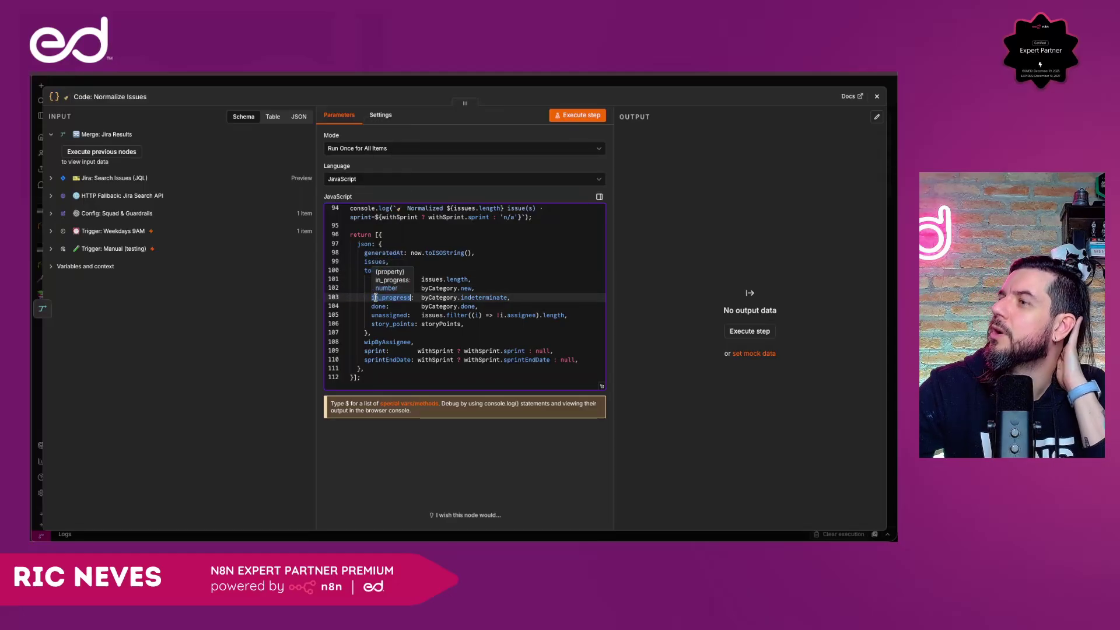
double_click(375, 306)
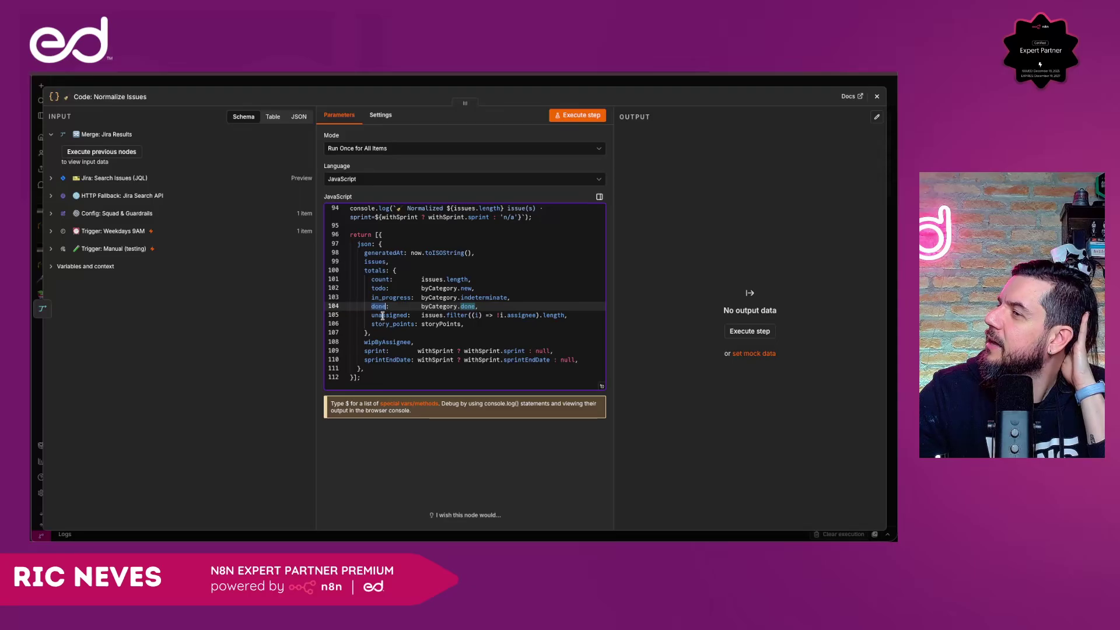
double_click(382, 315)
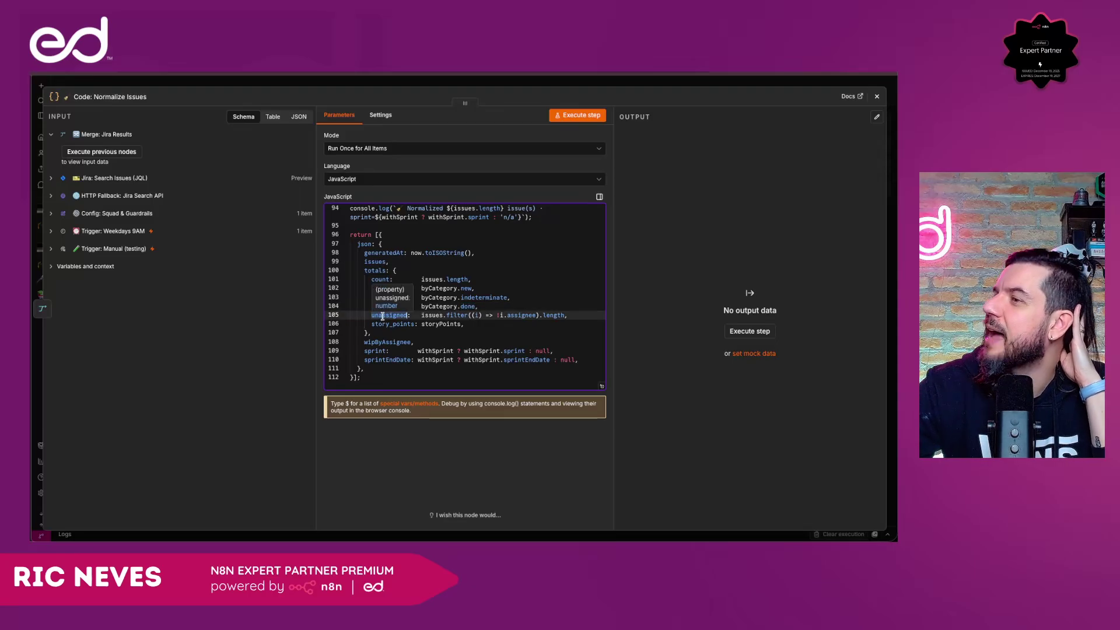
double_click(389, 324)
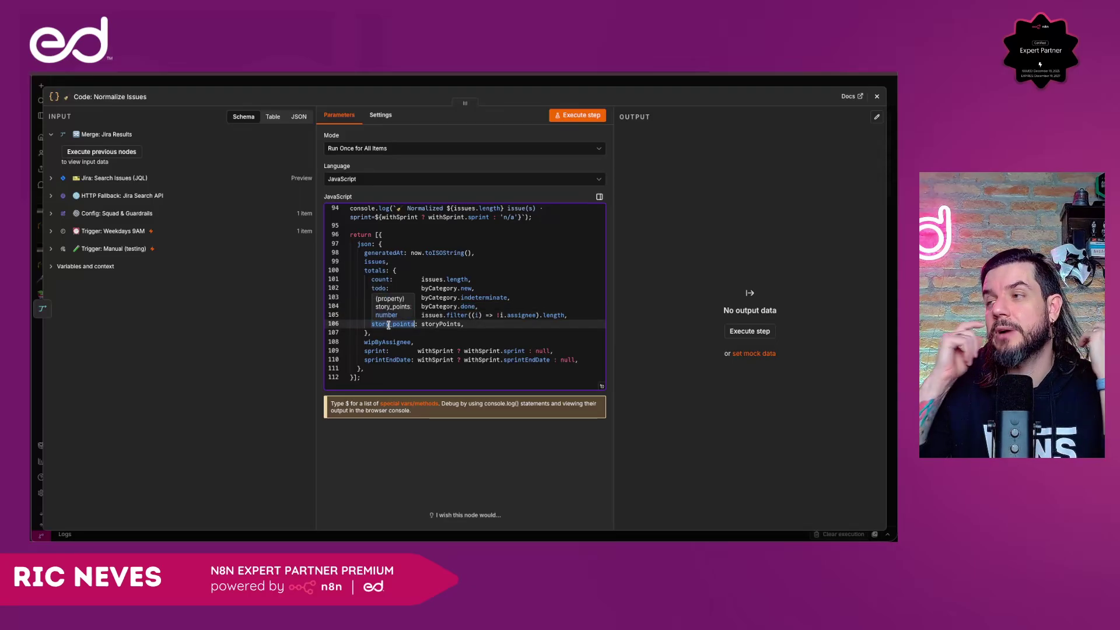
click(318, 84)
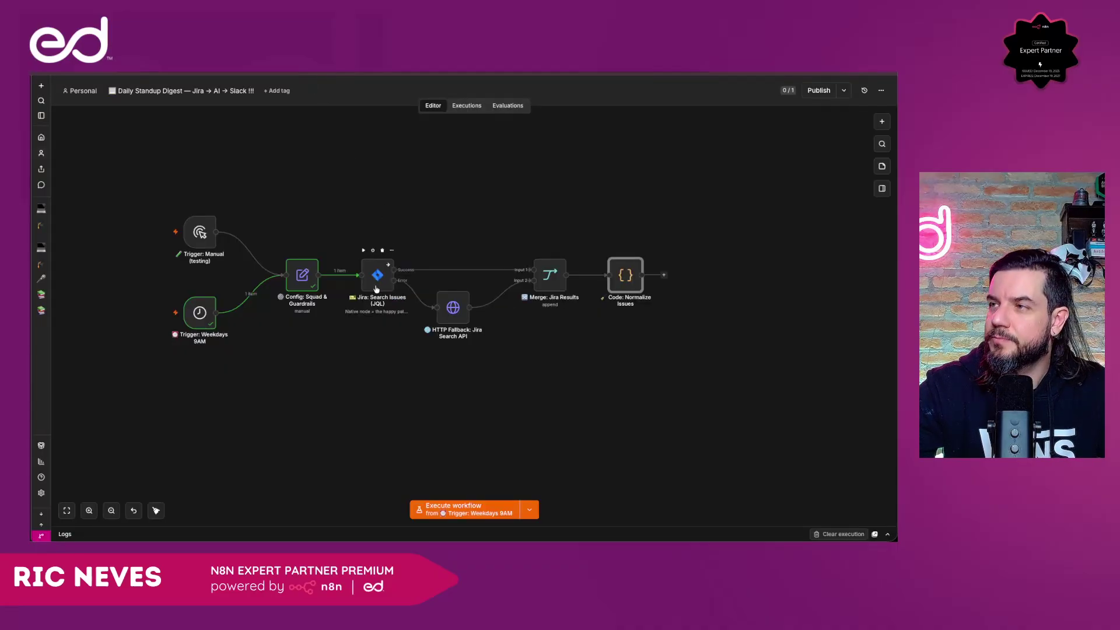
Shift the Jira: Search Issues (JQL) and HTTP Fallback: Jira Search API nodes slightly right on the canvas.
drag(379, 276, 384, 277)
drag(453, 318, 469, 317)
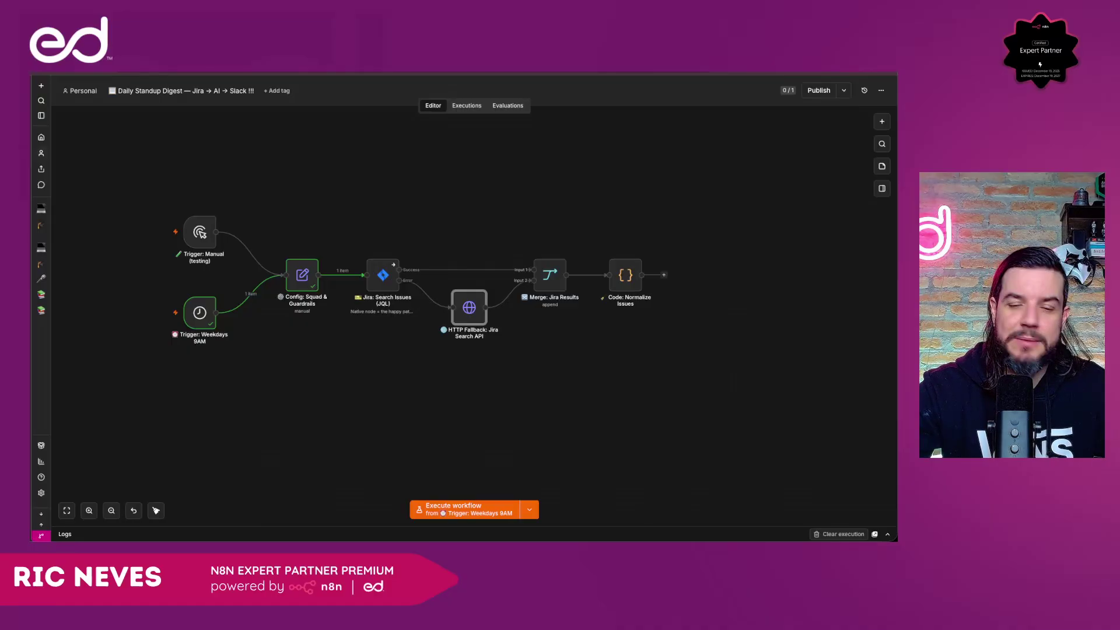
click(316, 197)
Review the project and statusCategory terms of the jira.jql query in the Config: Squad & Guardrails node.
click(302, 275)
double_click(302, 275)
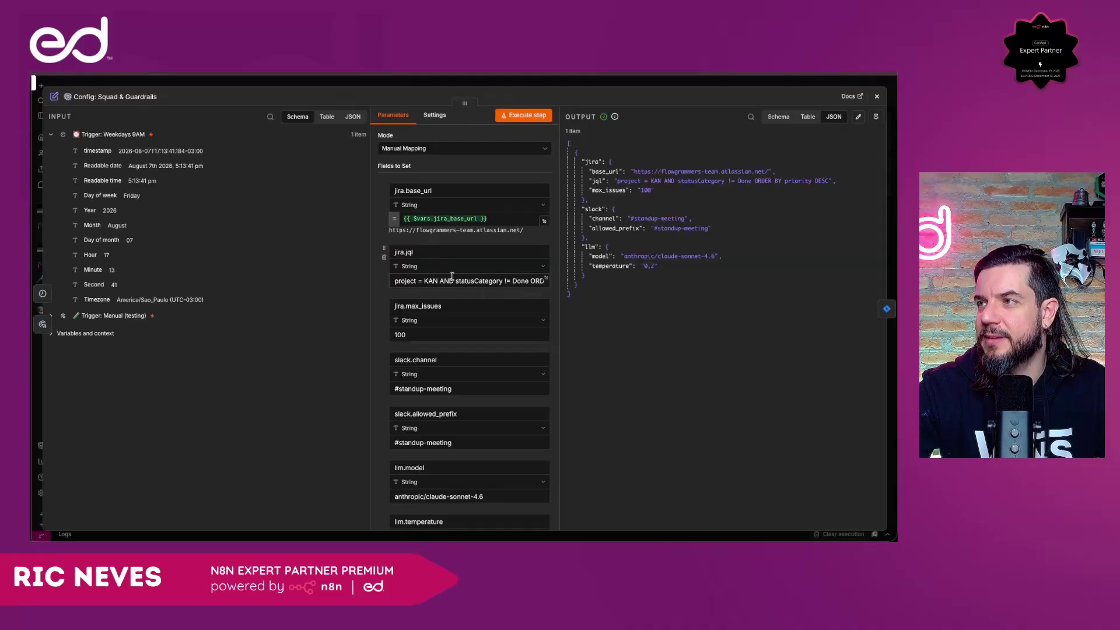
double_click(429, 281)
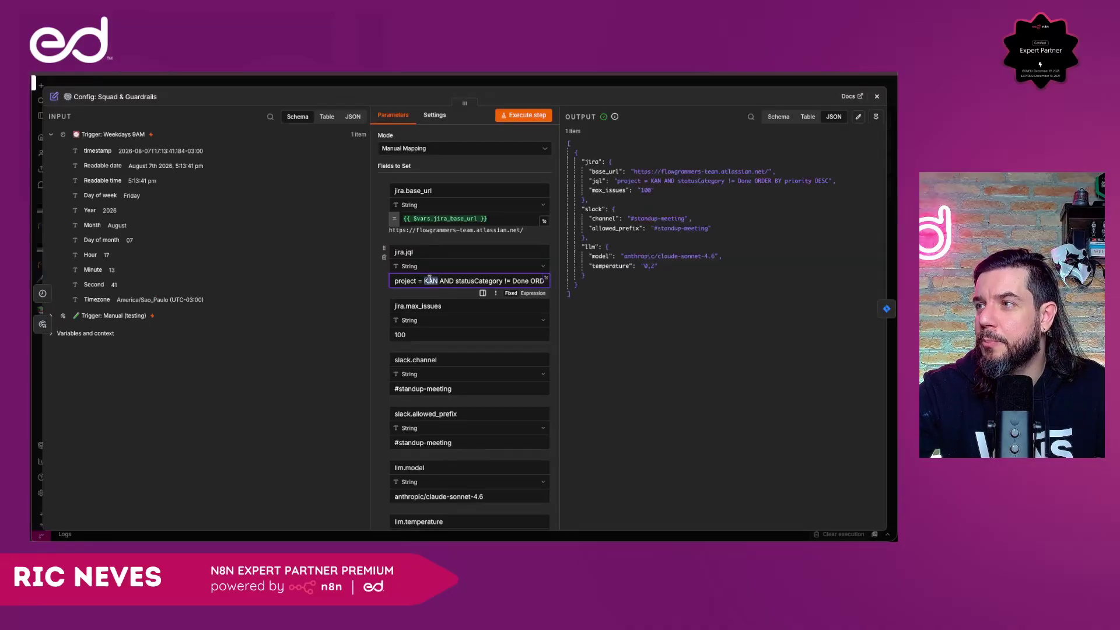
double_click(461, 281)
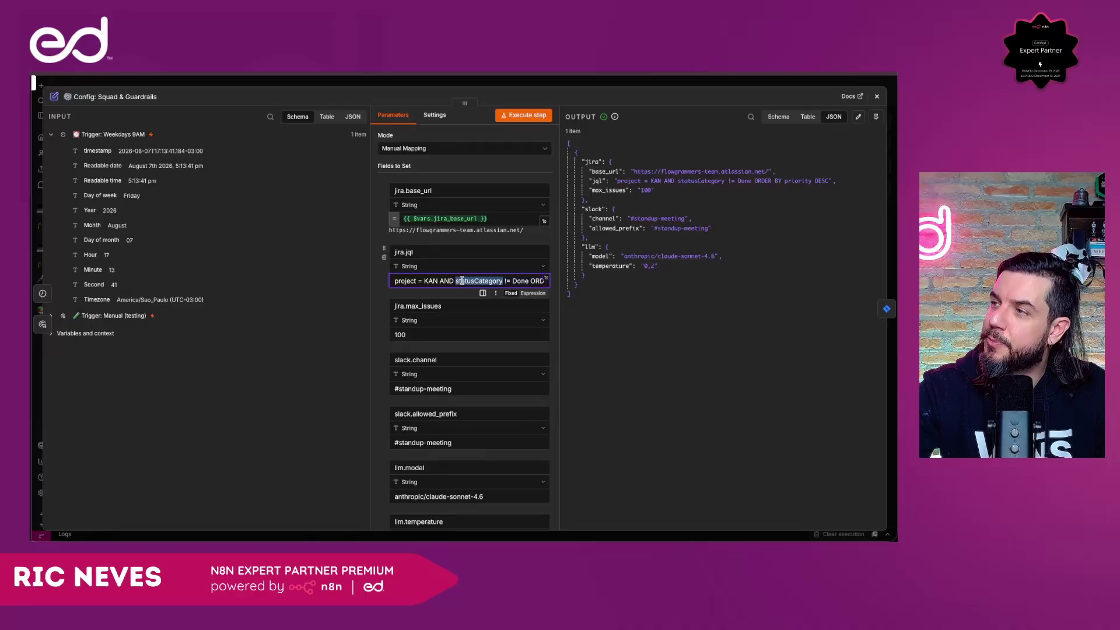
click(490, 86)
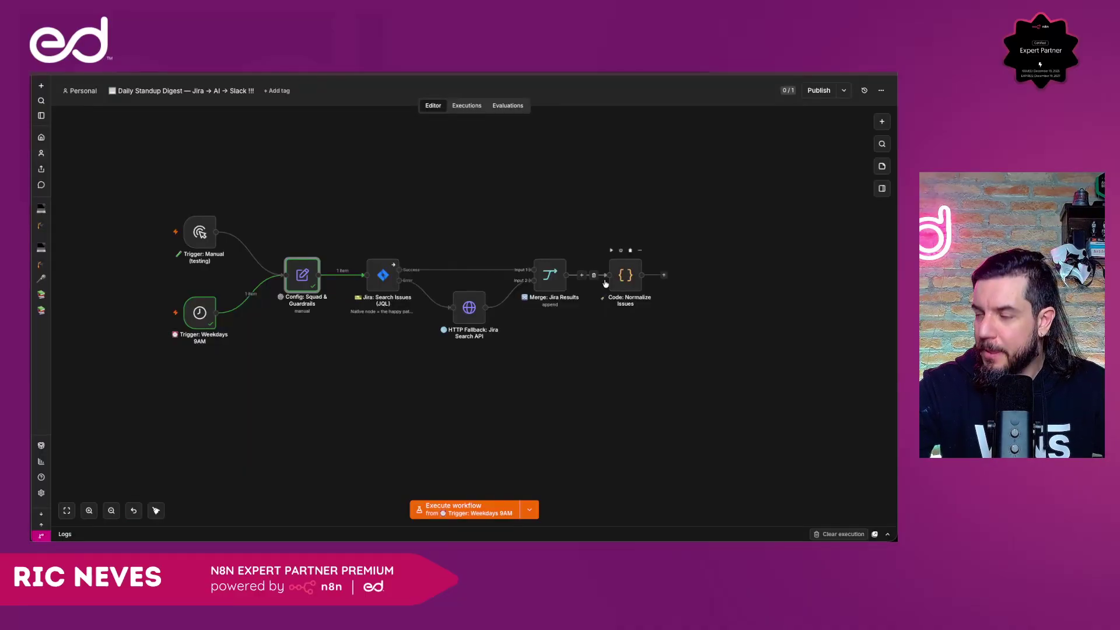
Nudge the Code: Normalize Issues node right and add an If node after it, leaving its condition empty.
drag(617, 276, 628, 275)
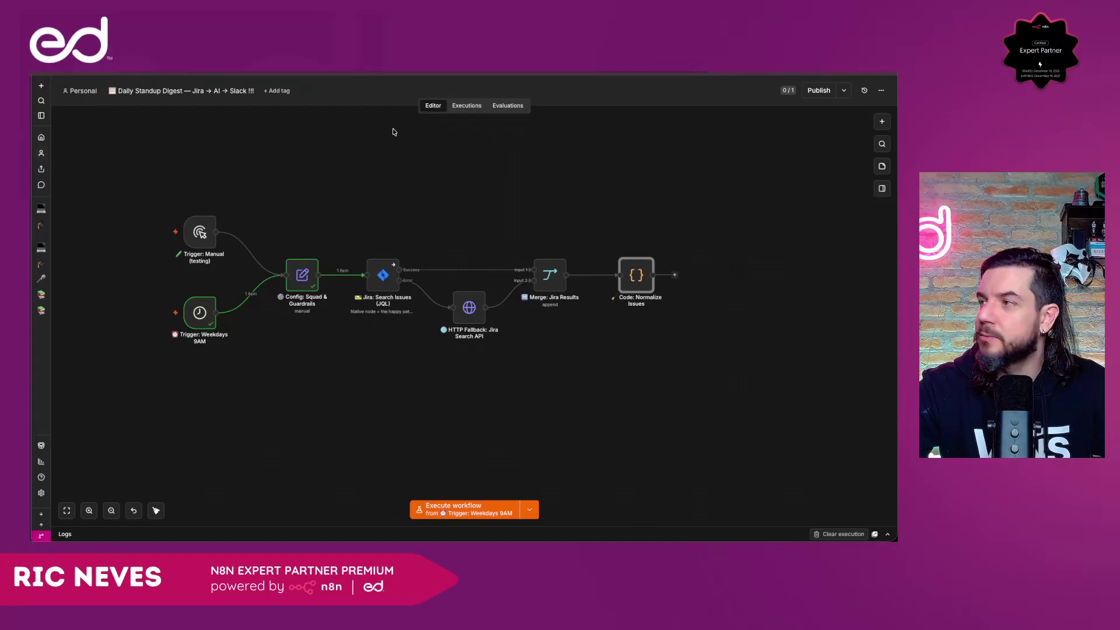
click(674, 275)
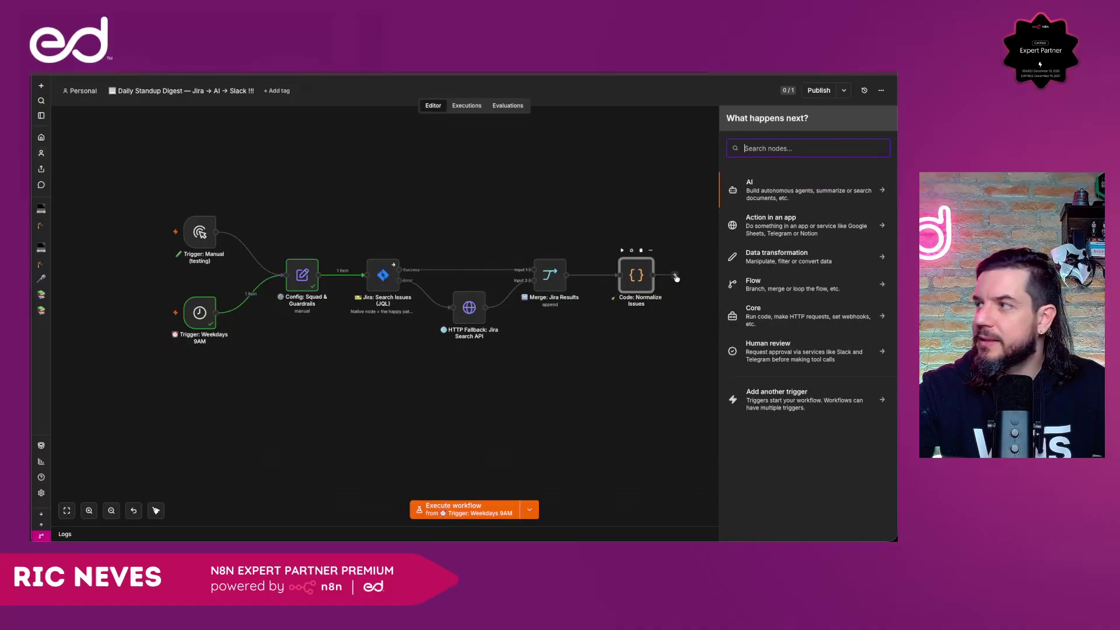
text(l)
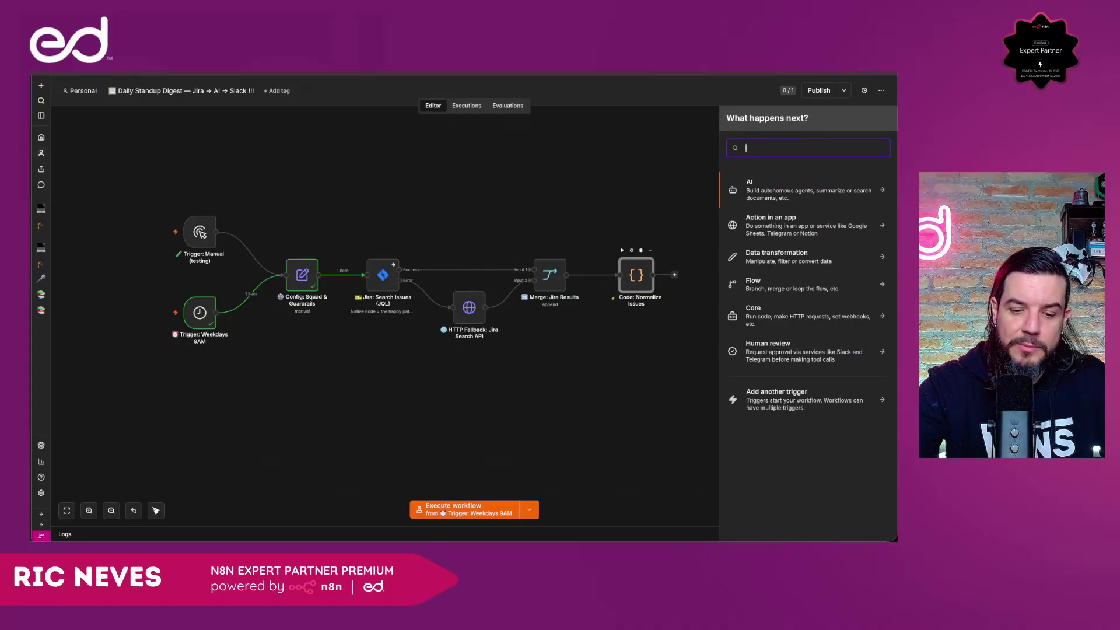
click(754, 191)
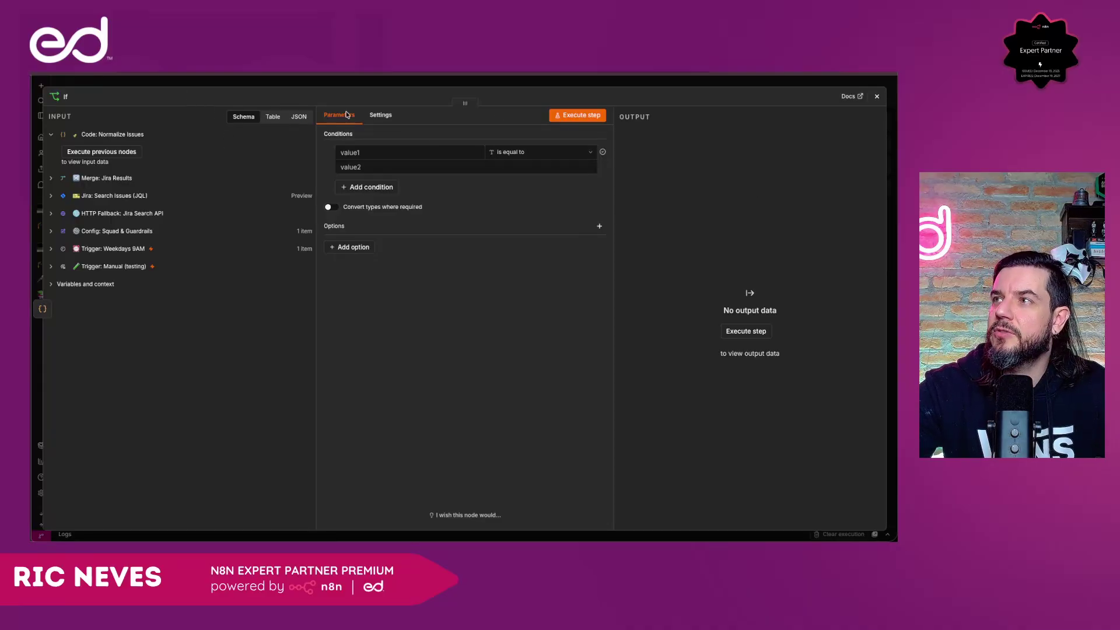
click(337, 87)
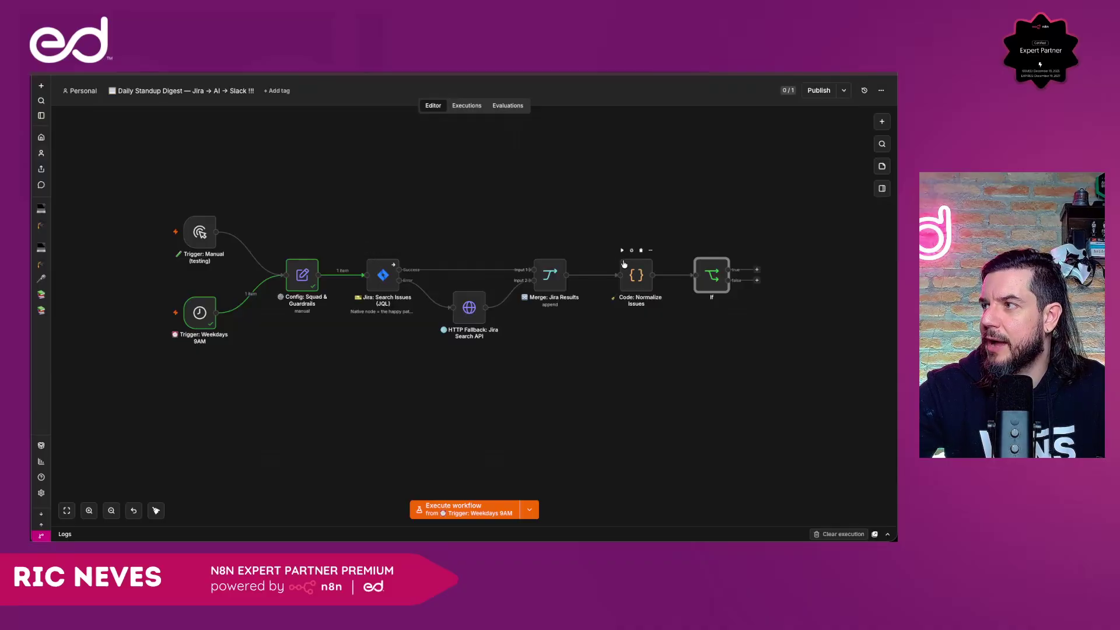
Execute the workflow up to the Code: Normalize Issues node and open that node's output.
click(622, 252)
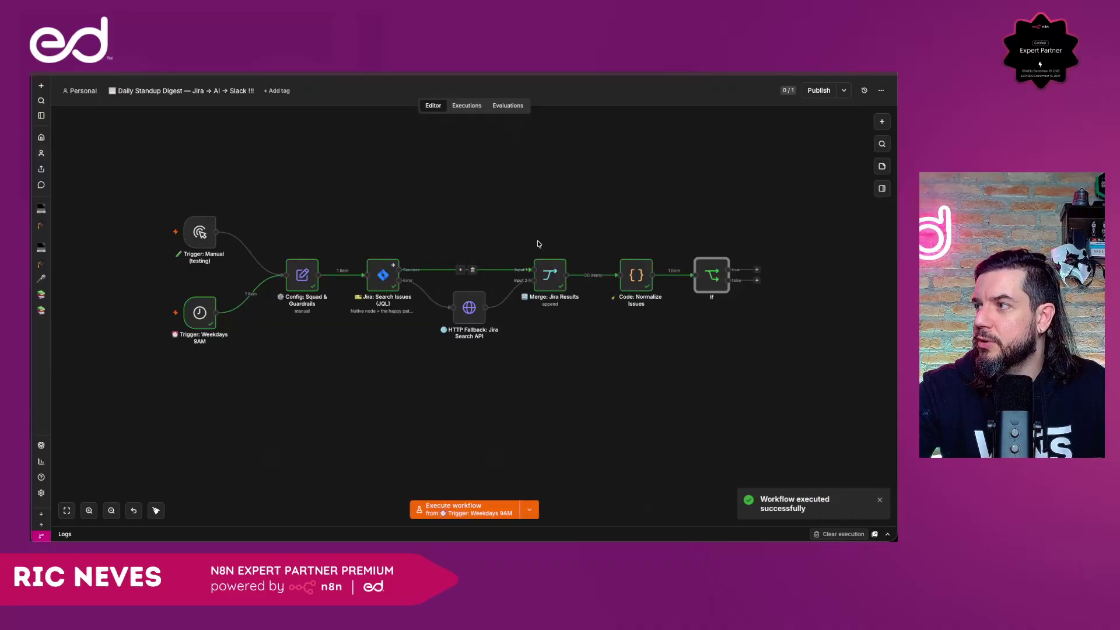
scroll(537, 246, up, 3)
scroll(561, 302, right, 1)
scroll(561, 302, right, 3)
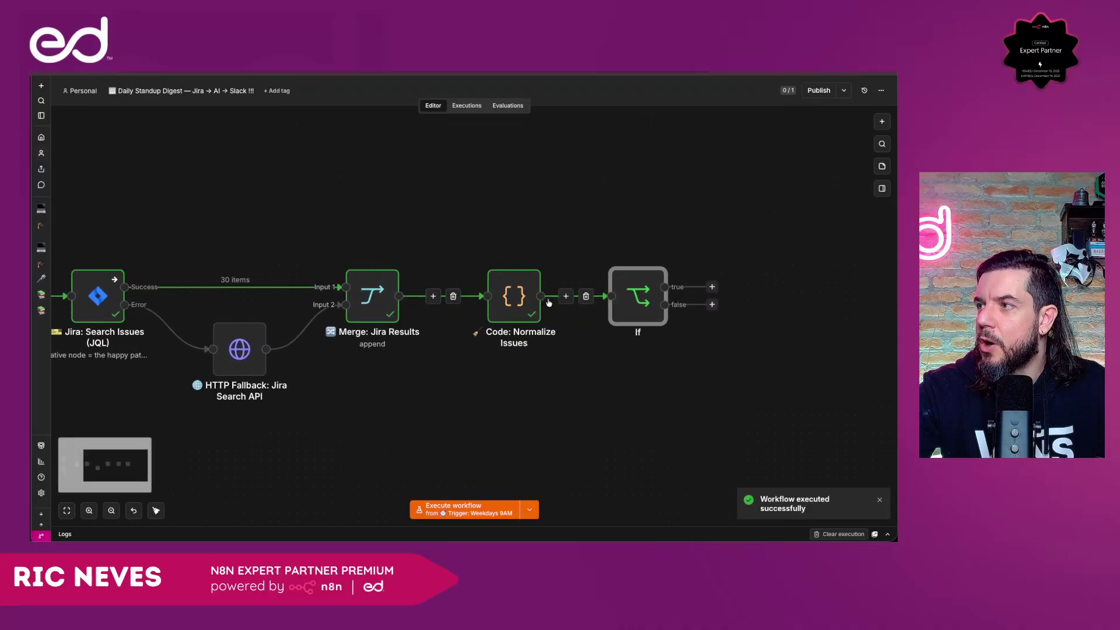
double_click(511, 294)
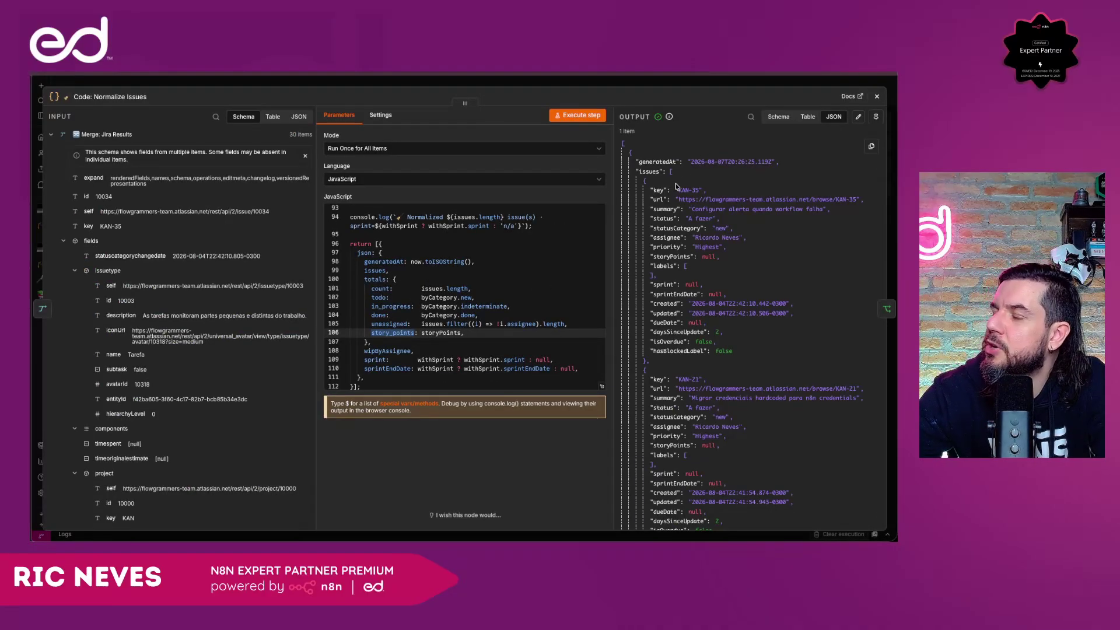
Examine the summary, status, statusCategory and assignee of the first normalized issue in the JSON output.
double_click(694, 208)
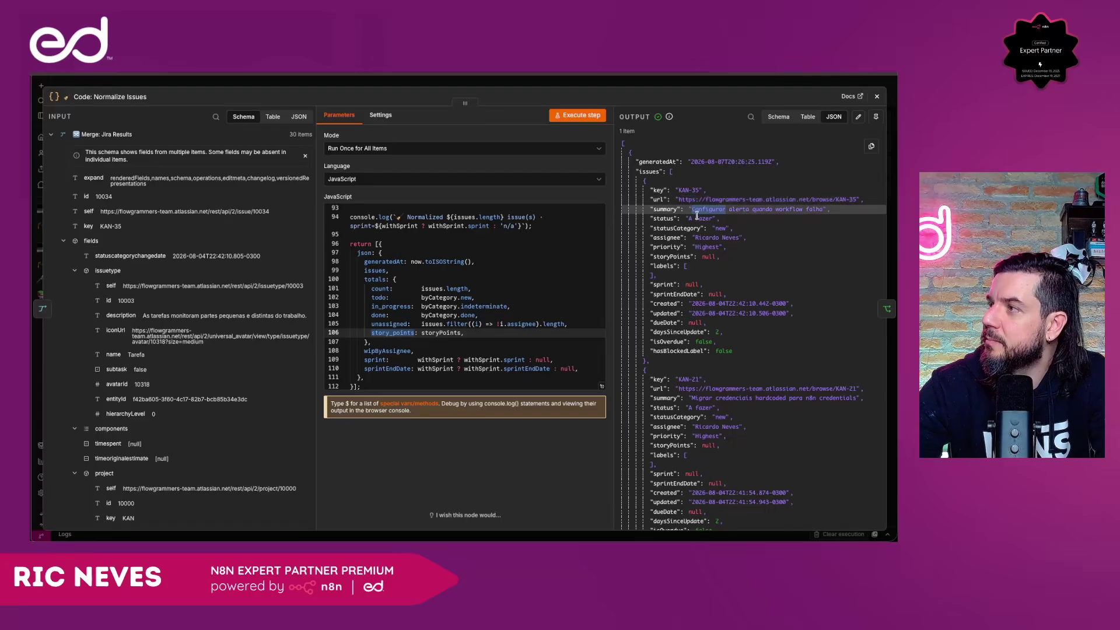
double_click(698, 218)
double_click(662, 218)
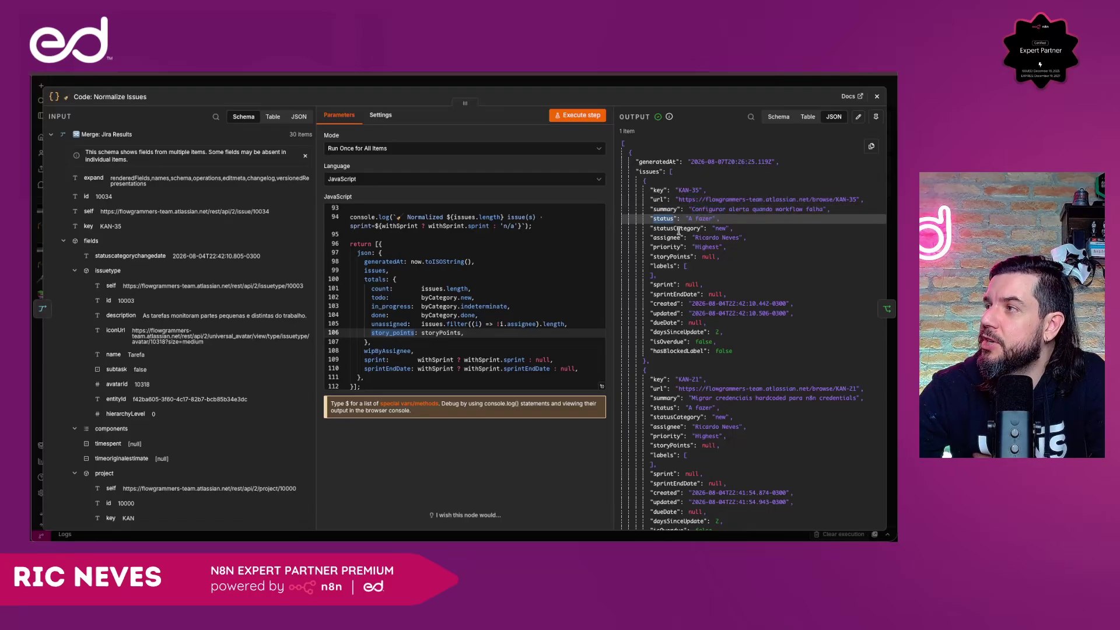
double_click(678, 229)
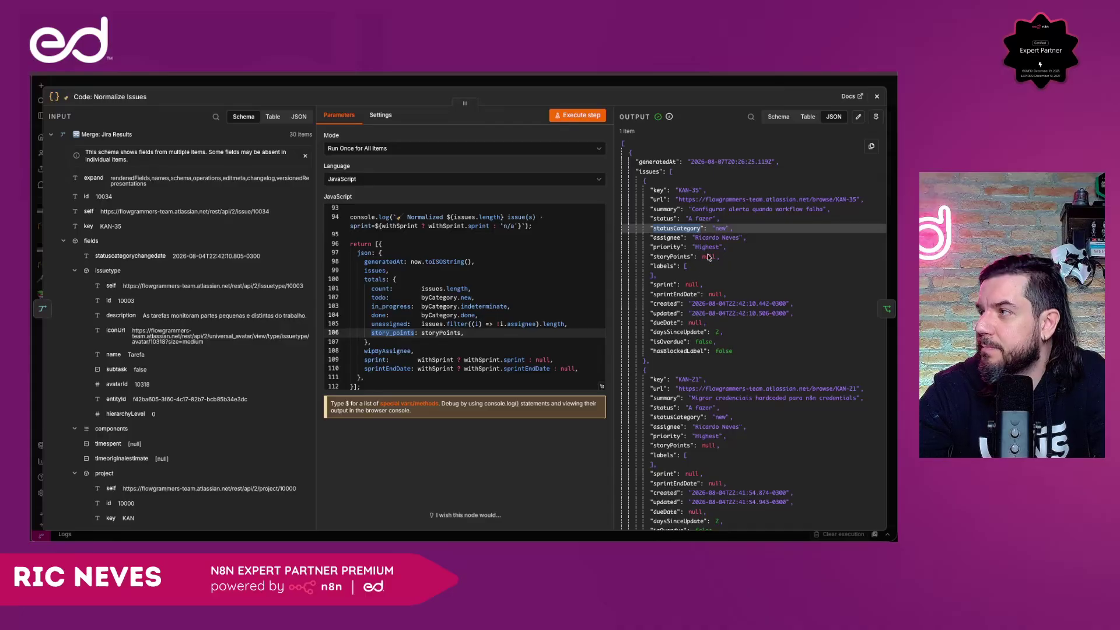
double_click(709, 236)
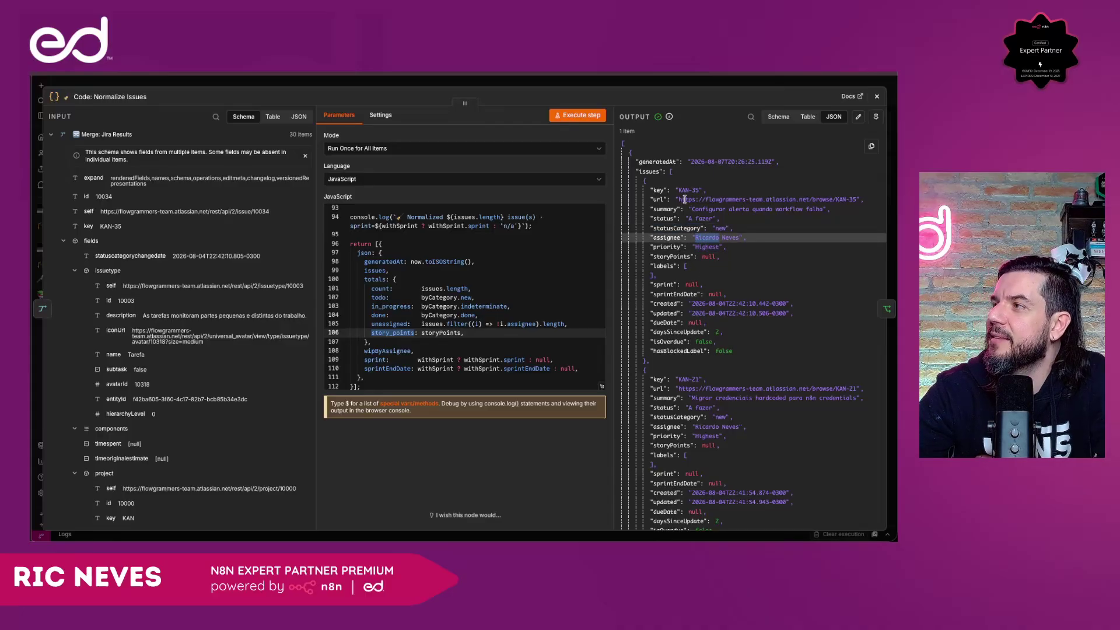
Collapse the issues array in the JSON output and examine the in_progress, done, unassigned and story_points totals.
click(645, 182)
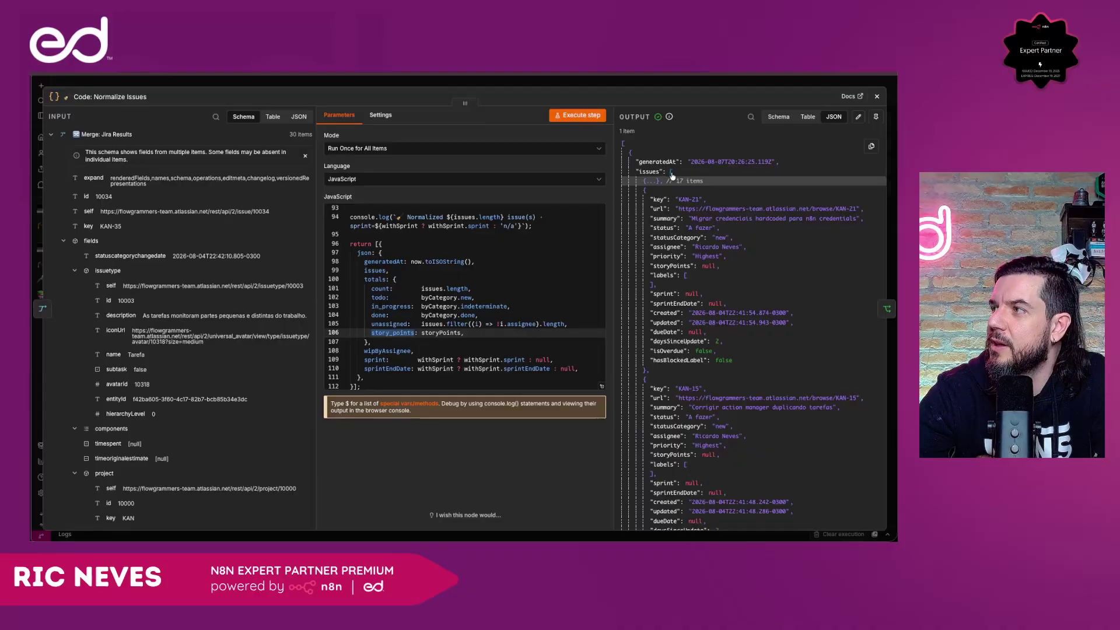
click(670, 172)
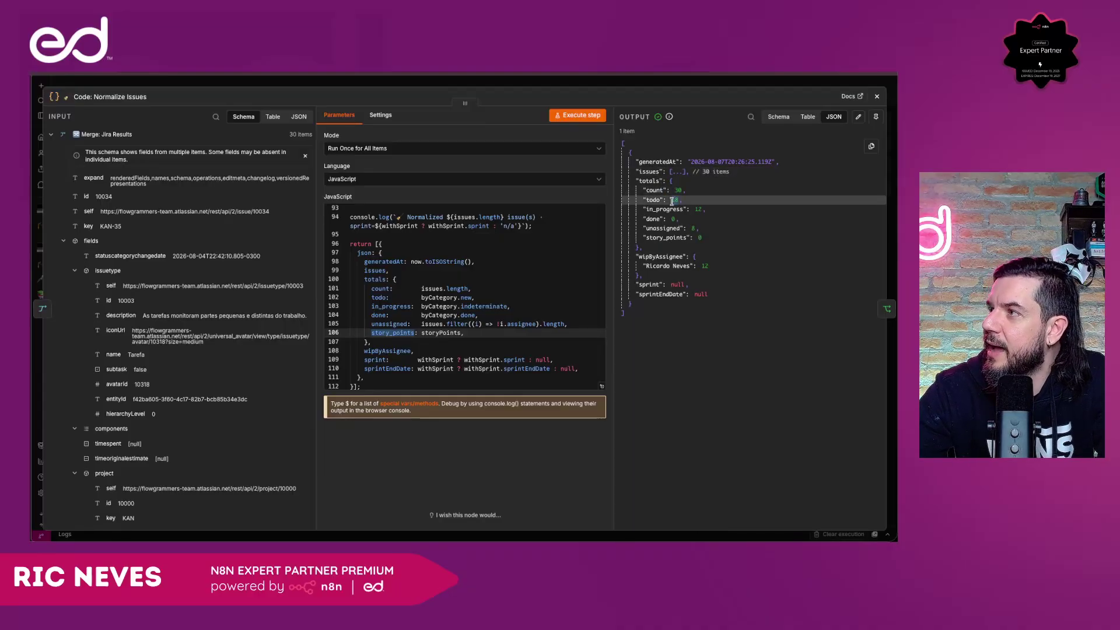
double_click(696, 208)
double_click(671, 219)
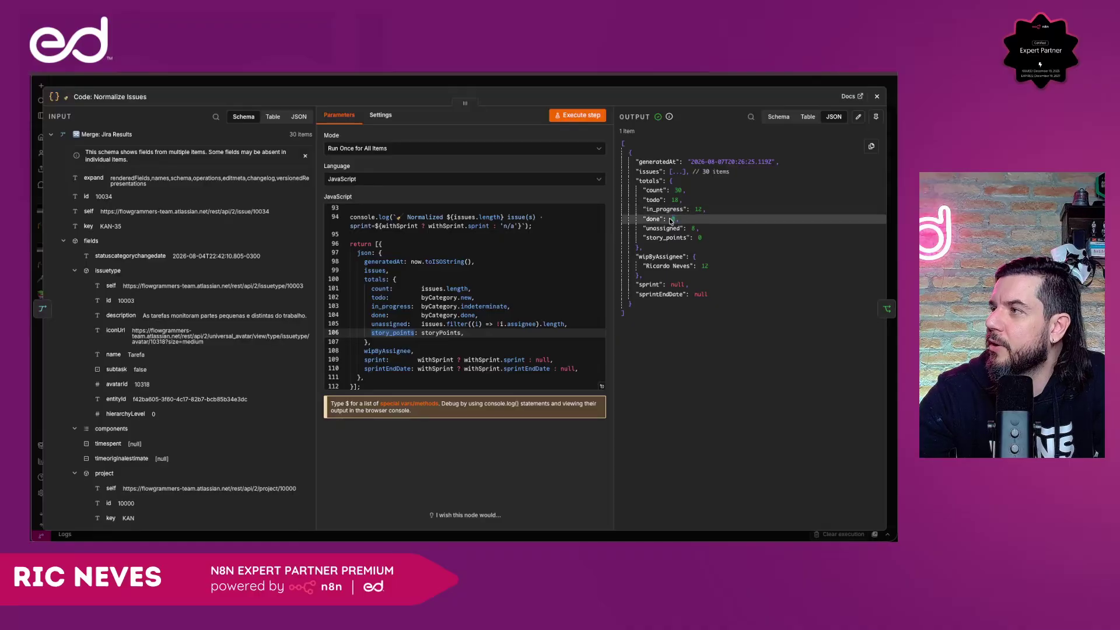
double_click(691, 228)
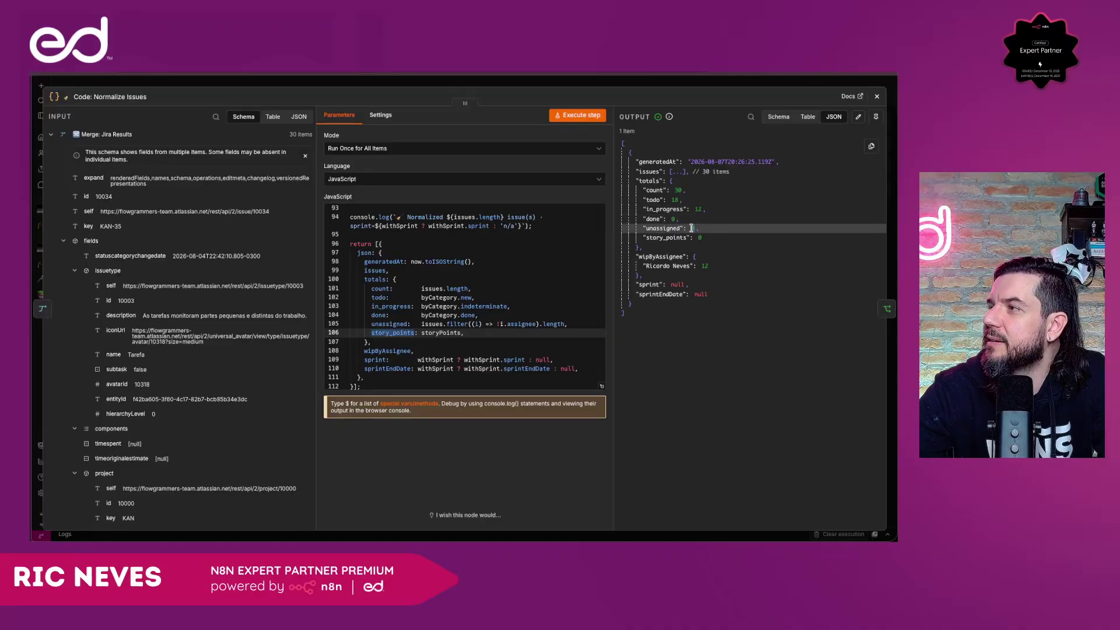
double_click(699, 237)
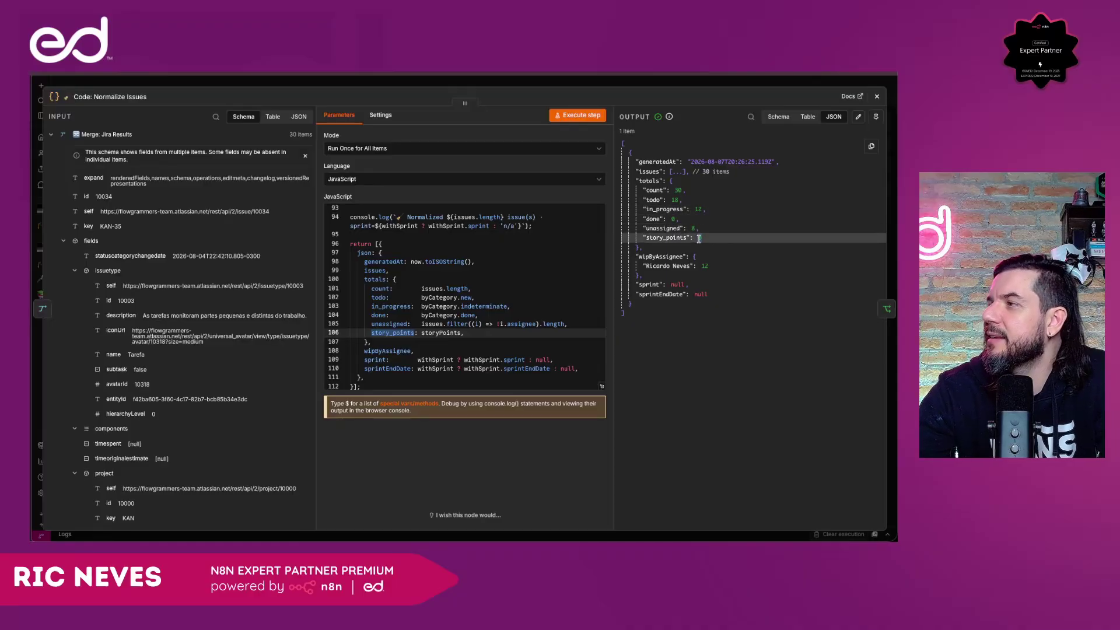
double_click(672, 220)
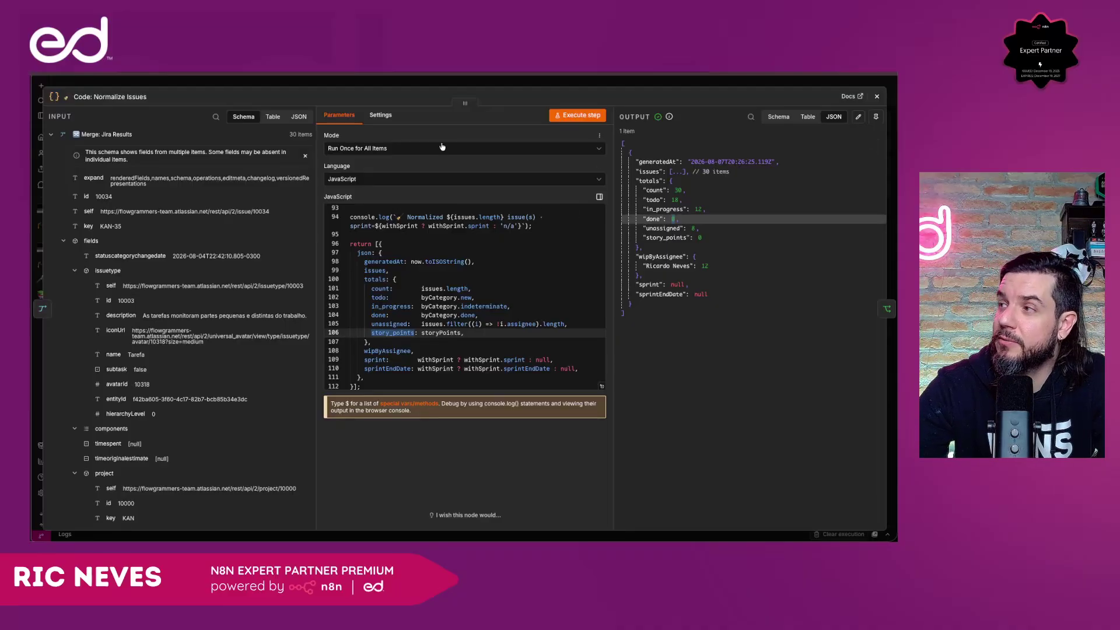
click(412, 81)
Check the "statusCategory != Done" condition in the Config: Squad & Guardrails node's jira.jql field.
scroll(278, 219, left, 5)
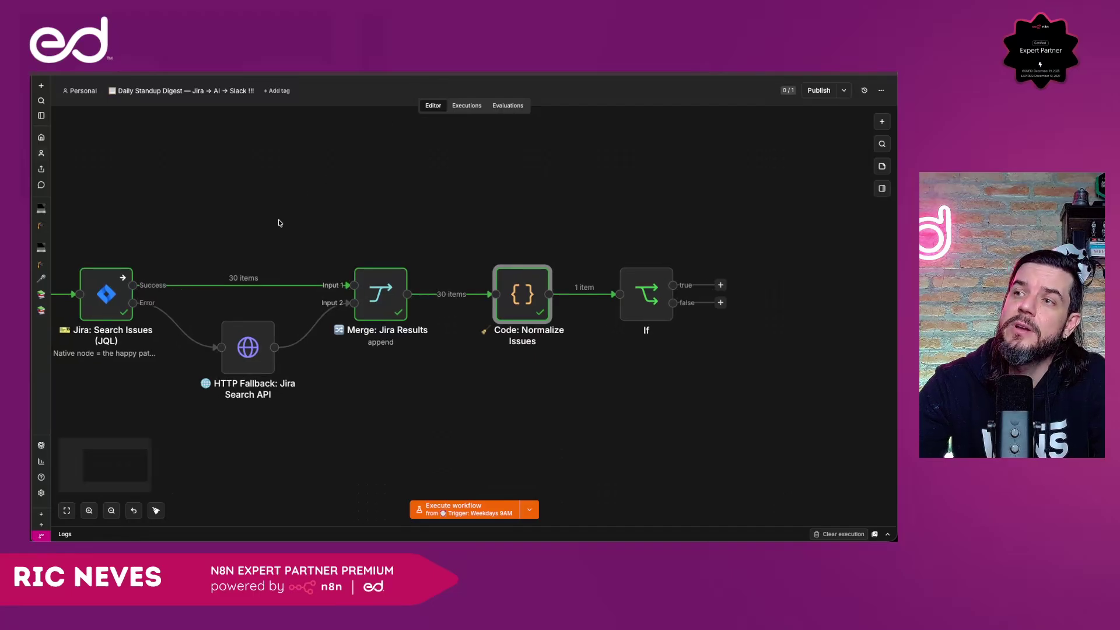
click(220, 294)
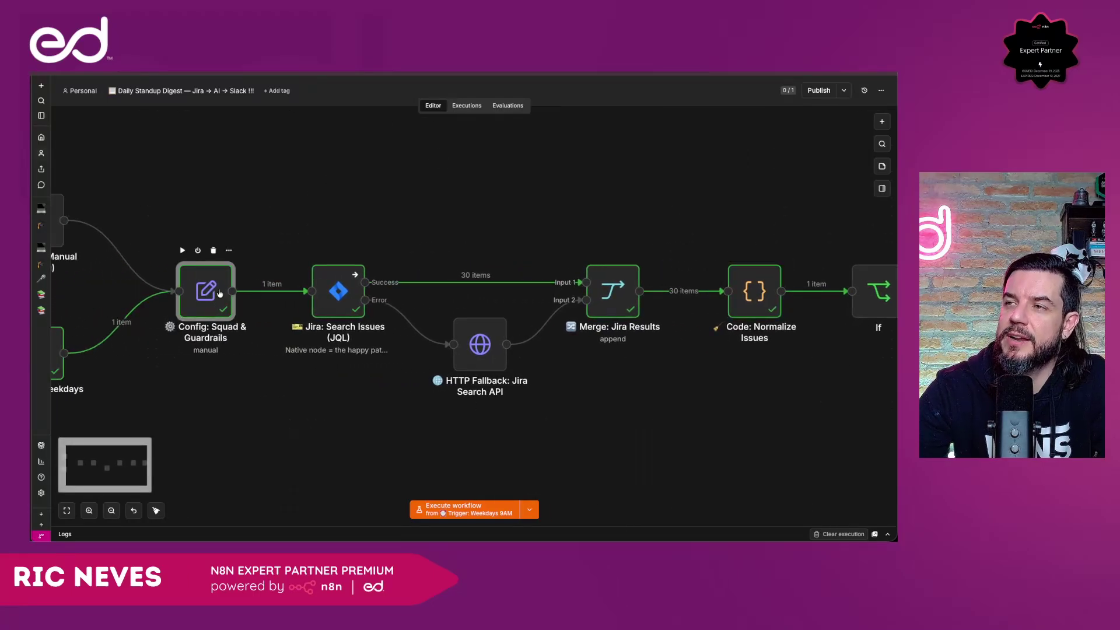
double_click(220, 294)
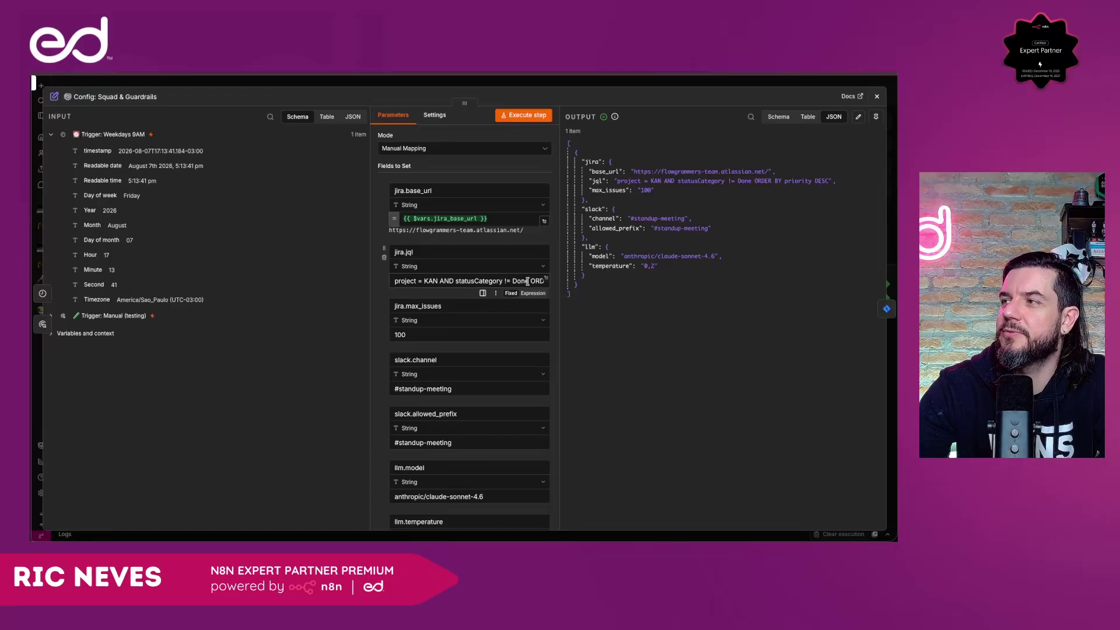
drag(528, 282, 456, 280)
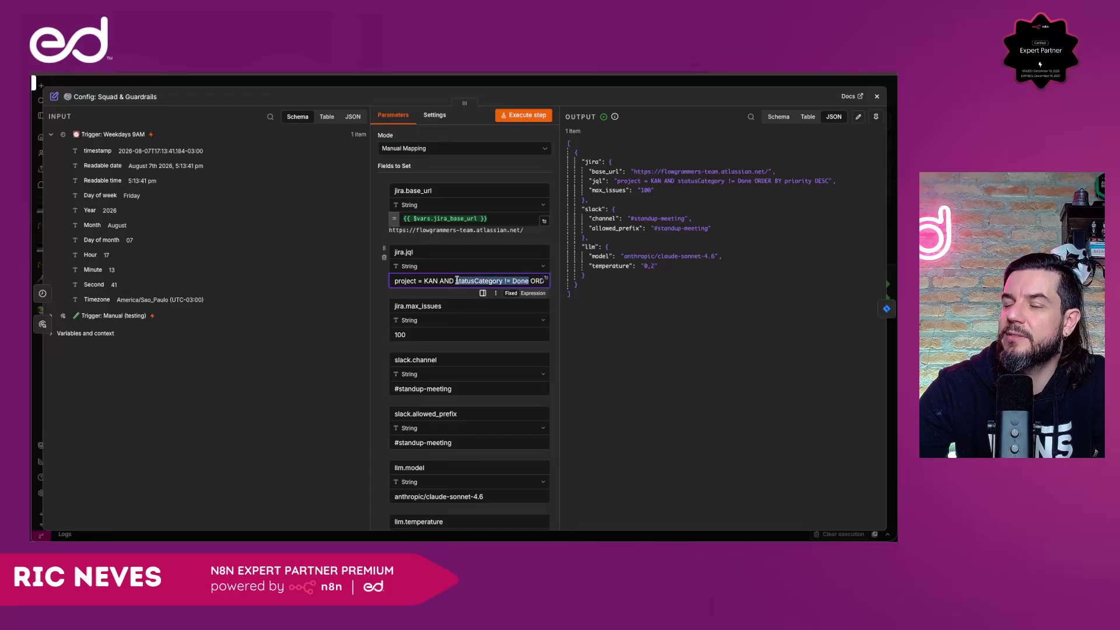
click(462, 85)
Open the If node and collapse the issues list in its Code: Normalize Issues input to reach the totals fields.
scroll(561, 244, right, 5)
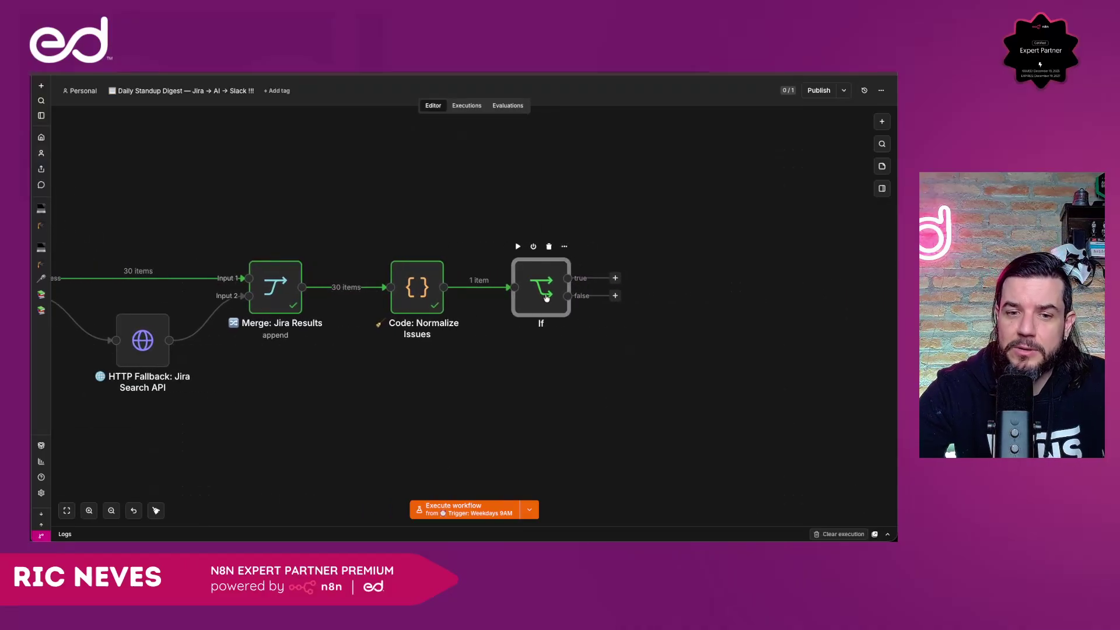
double_click(545, 297)
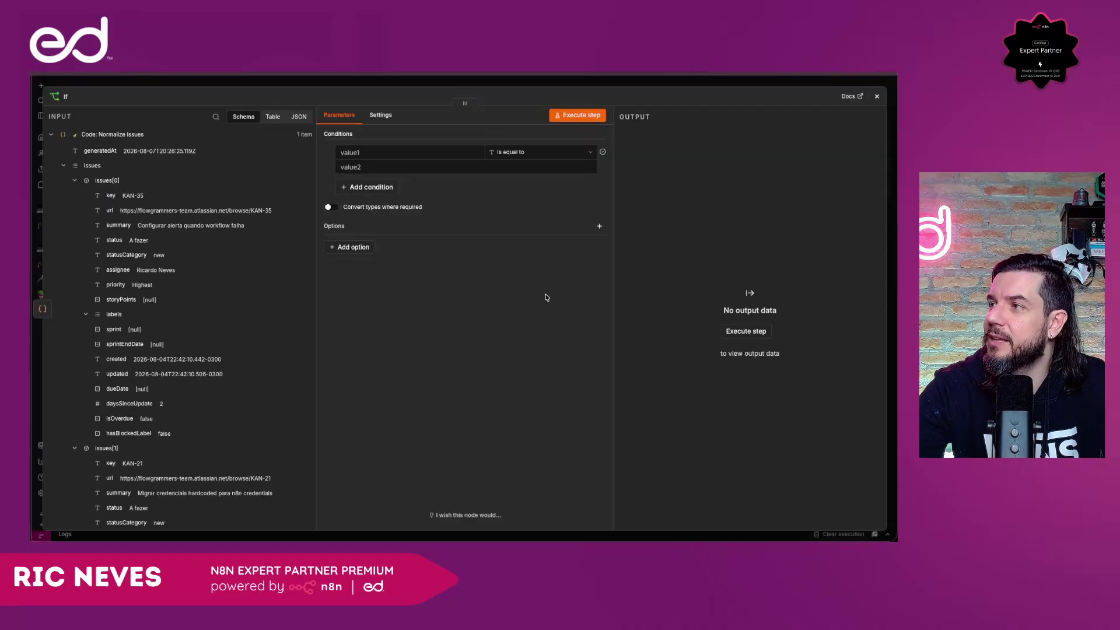
click(75, 180)
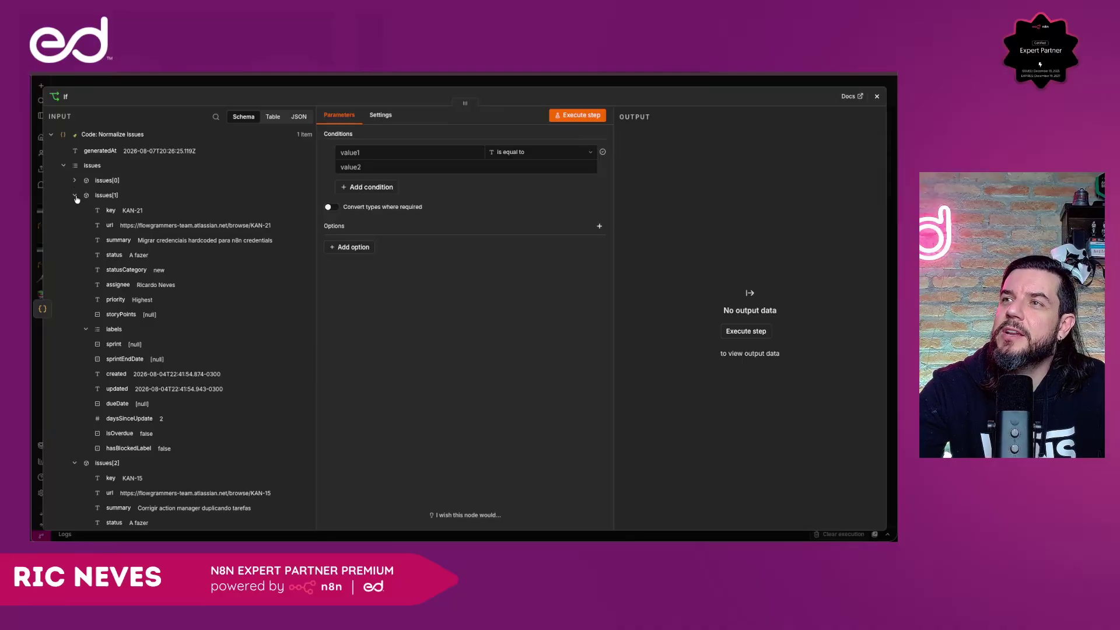
click(75, 196)
click(75, 210)
click(74, 225)
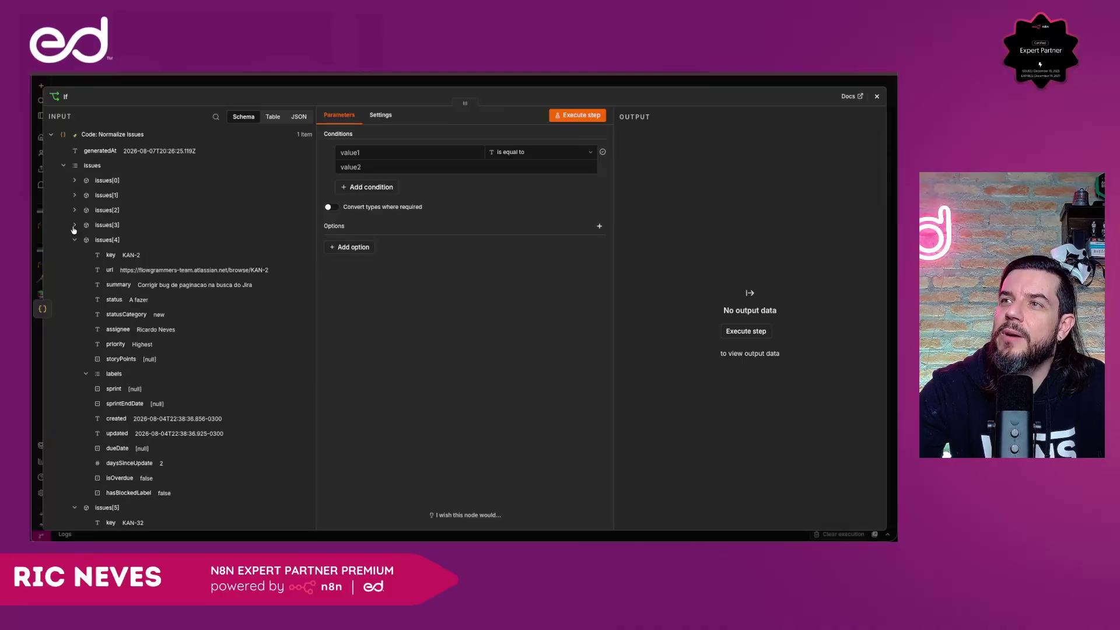
click(65, 166)
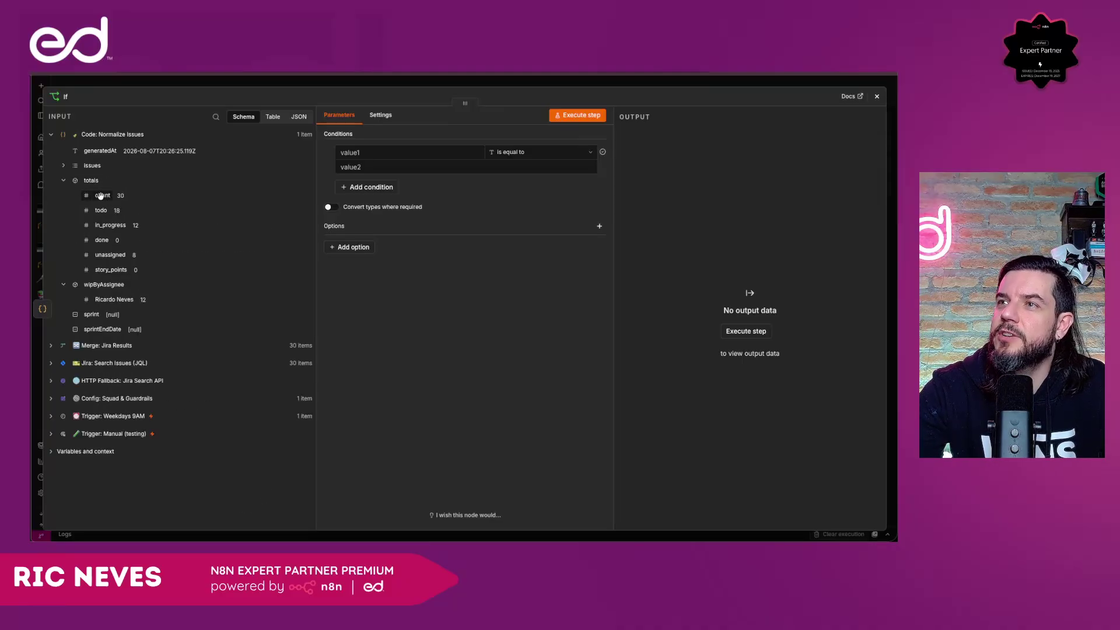
Set the If condition to check that {{ $json.totals.count }} is greater than 0, using the Number comparison, and return to the canvas.
drag(101, 195, 361, 153)
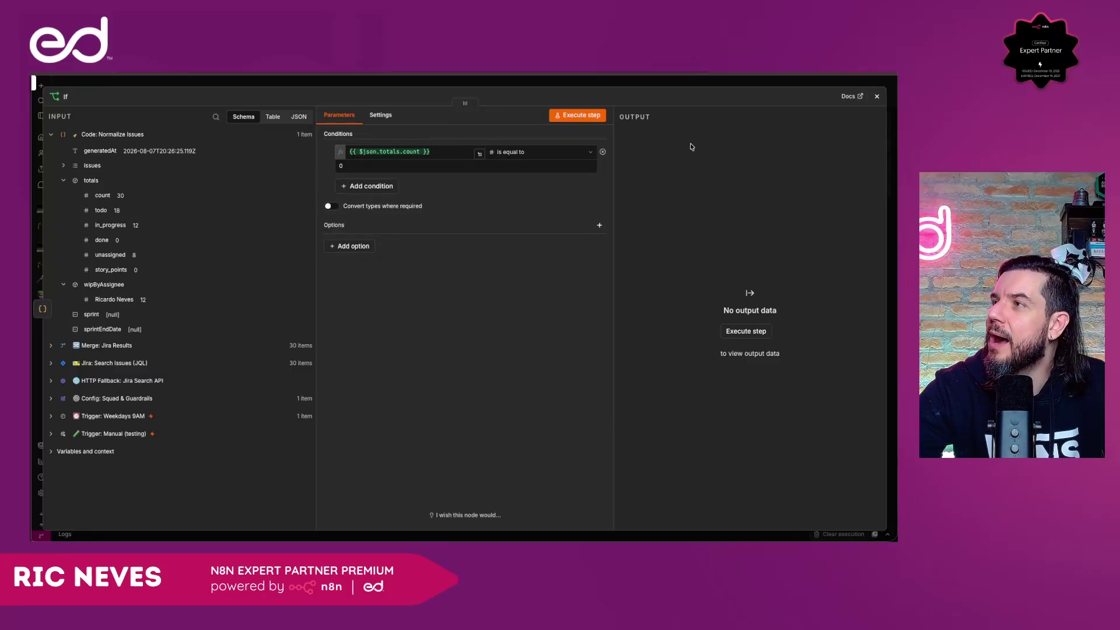
click(551, 151)
mouse_move(539, 189)
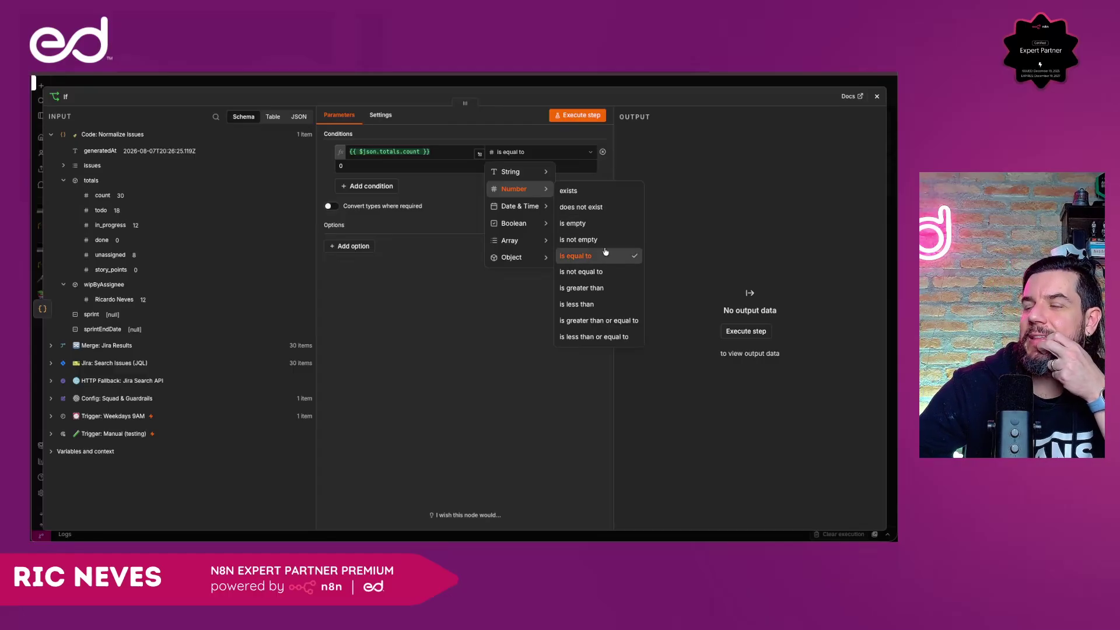
click(601, 288)
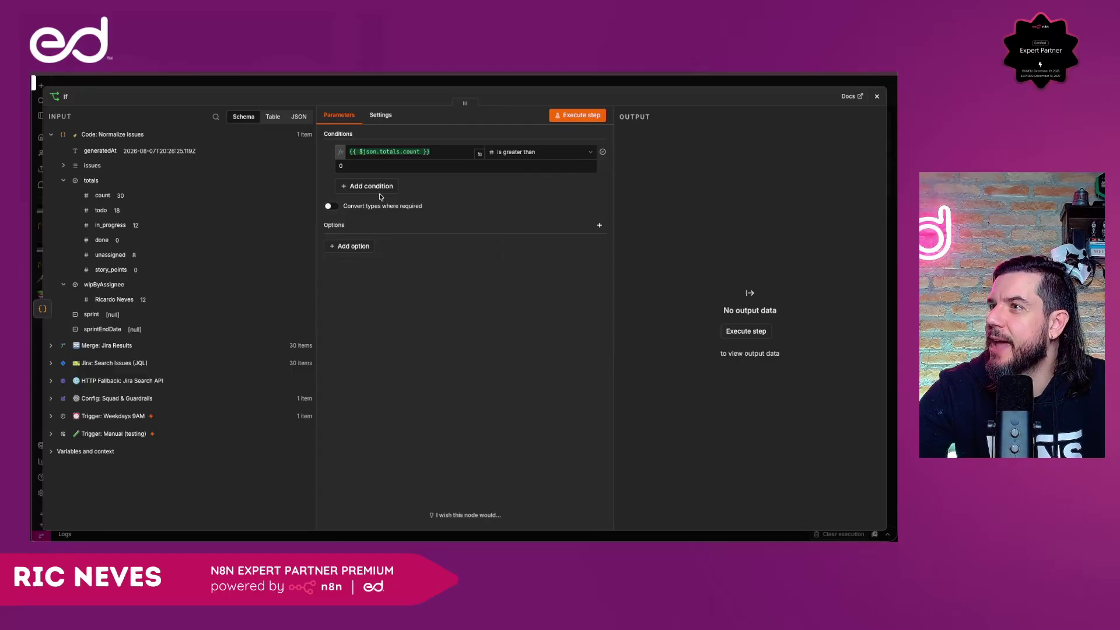
click(369, 169)
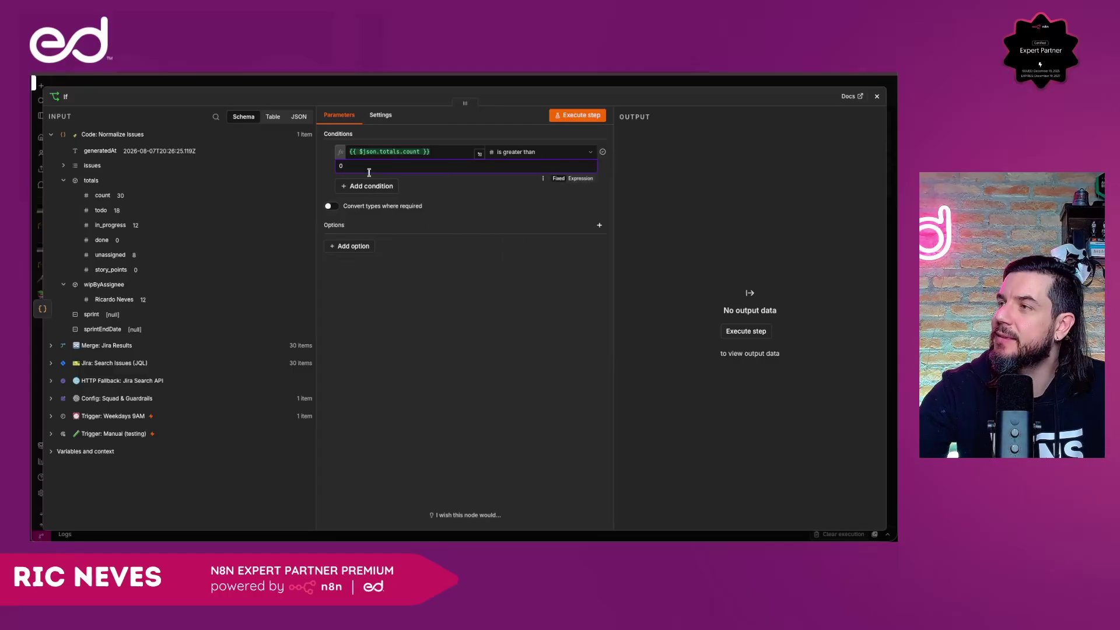
key(Escape)
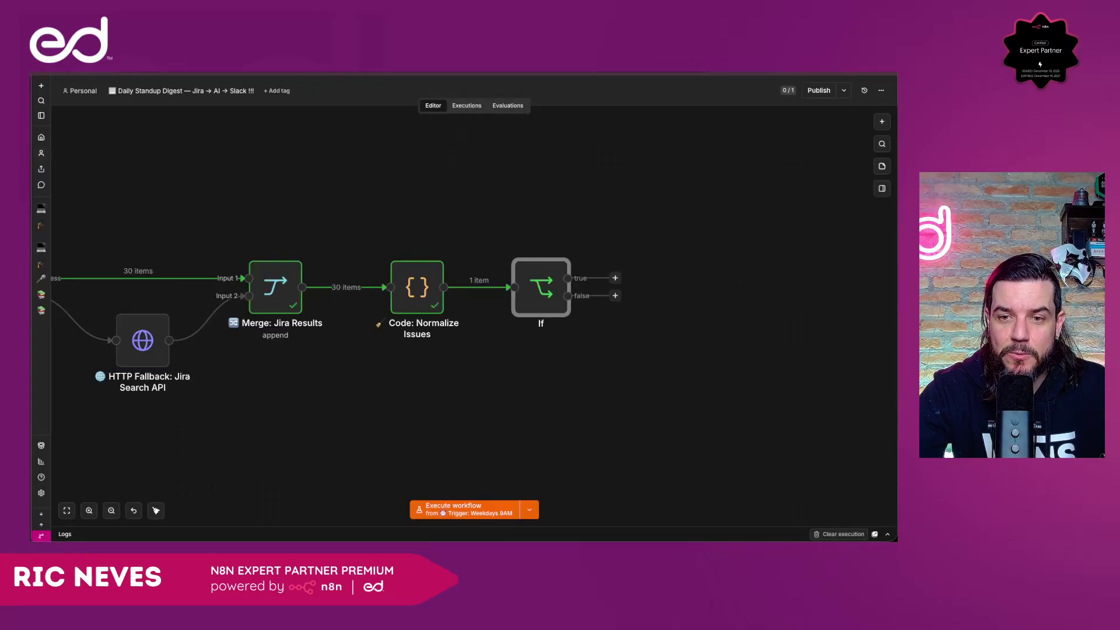
Start adding a Slack node on the If node's false branch and search the Slack actions for "sen".
click(615, 295)
text(slack)
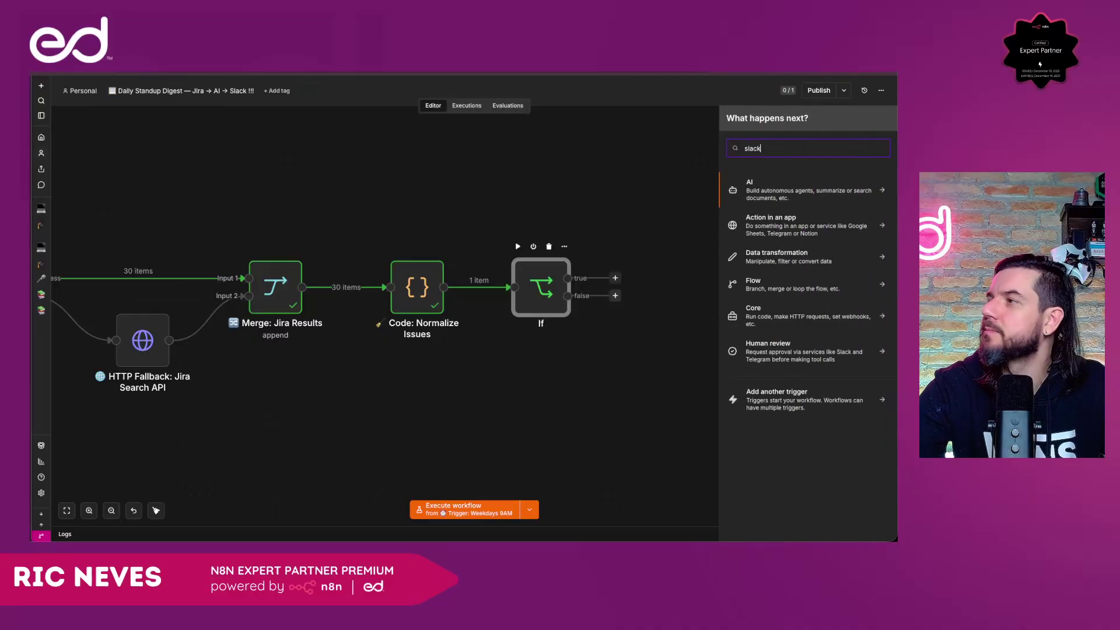
click(756, 190)
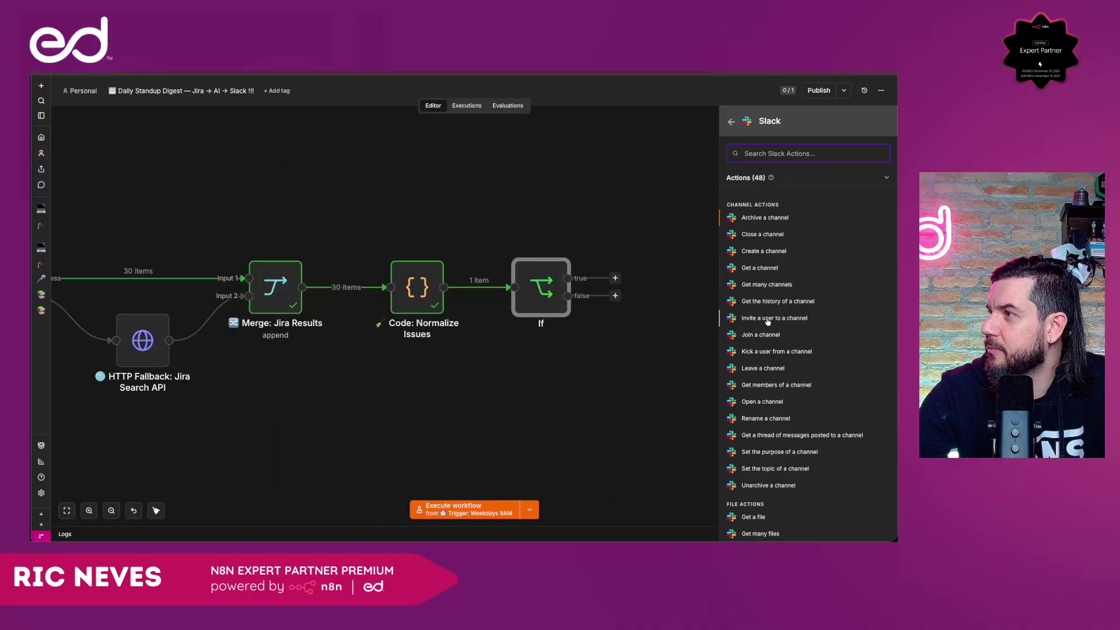
text(sen)
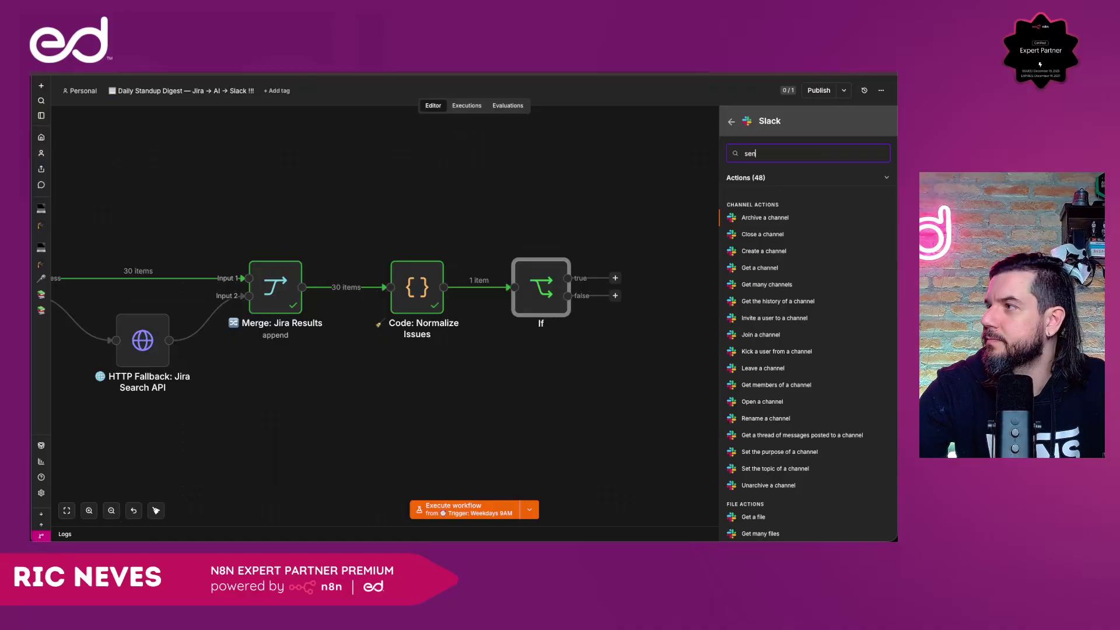
Add a Slack Send a message node to the If node's false branch and shift it slightly down and left.
text(d)
key(Return)
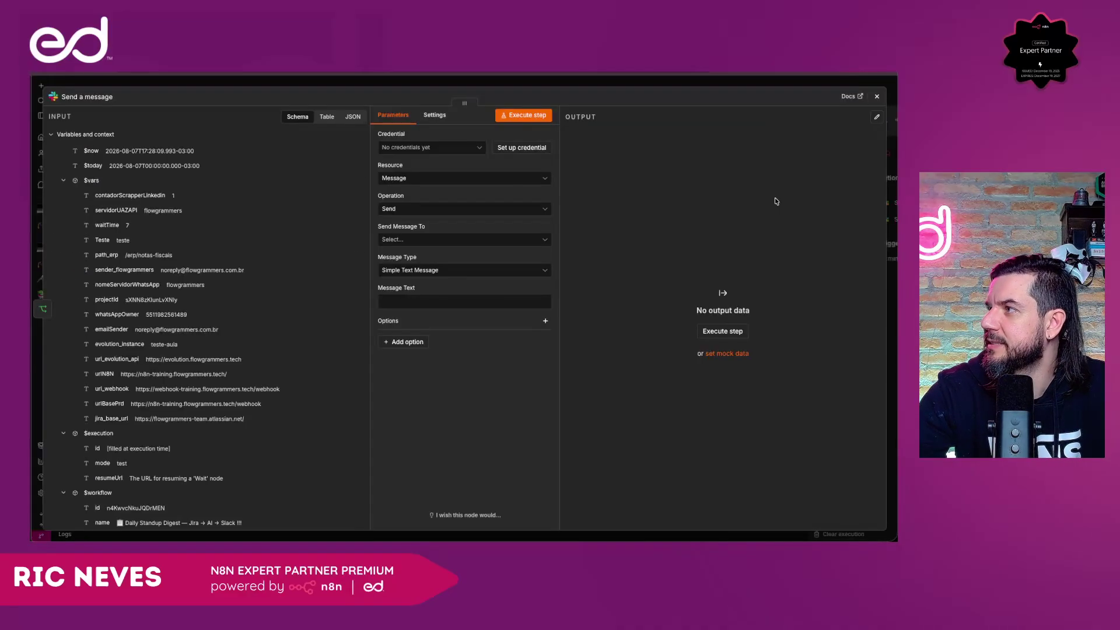
click(471, 86)
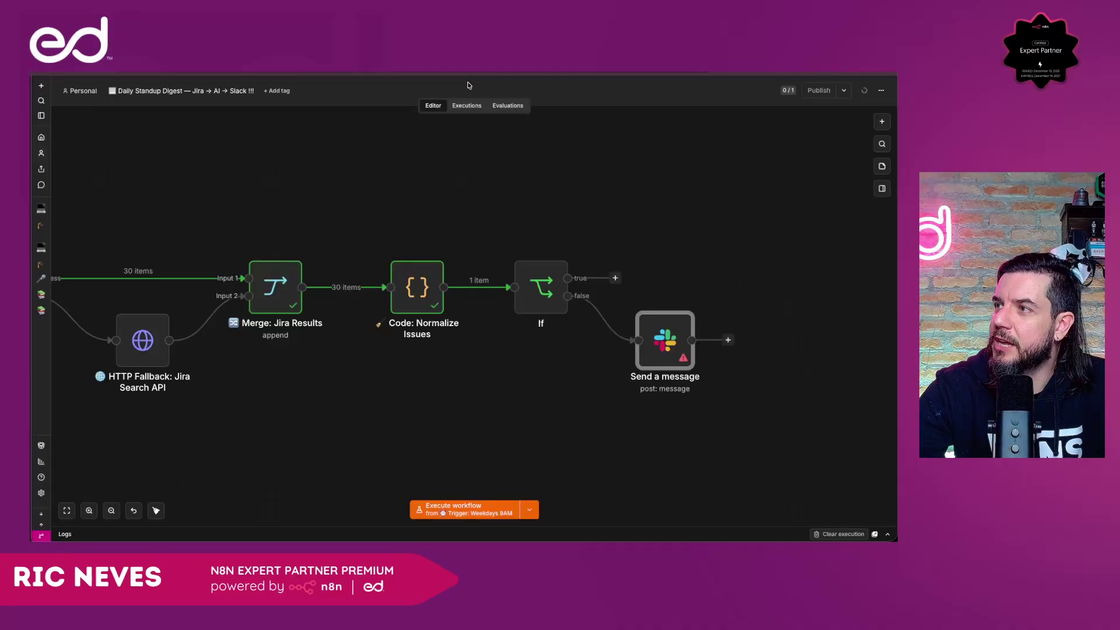
drag(651, 345, 645, 350)
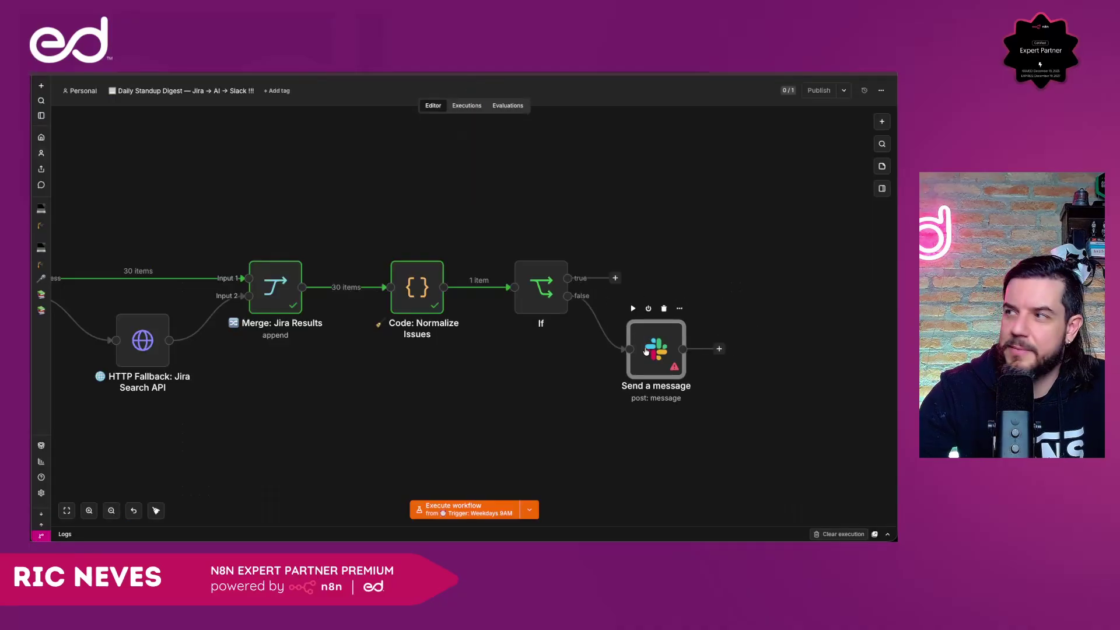
Rename the Send a message node as "💬 Slack: Quiet Day".
double_click(646, 351)
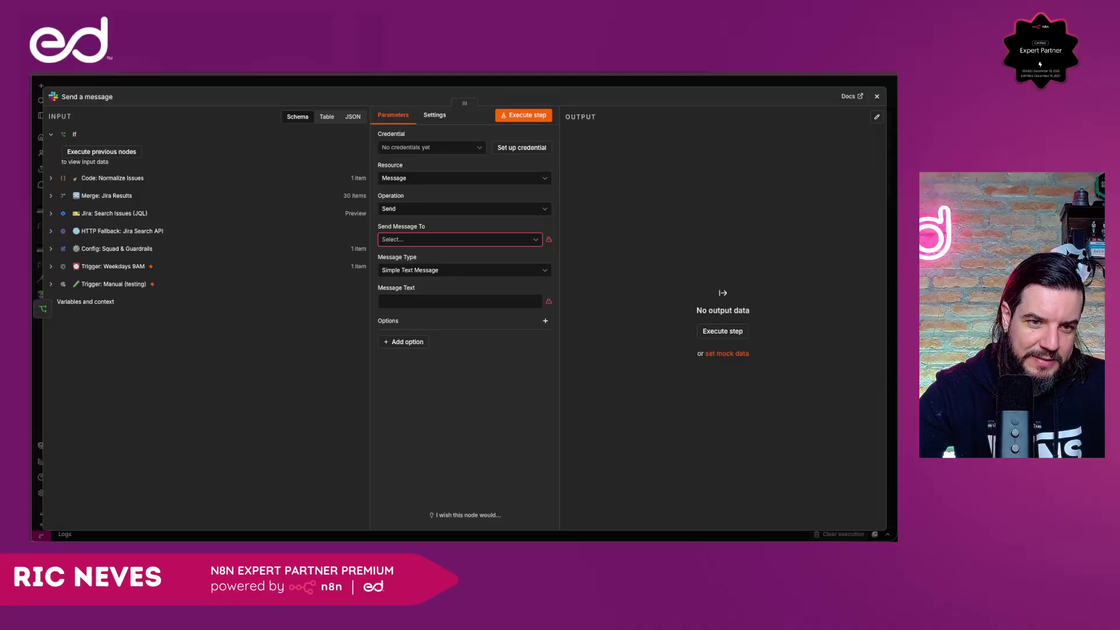
click(103, 98)
text(💬 Slack: Quiet Day)
key(Return)
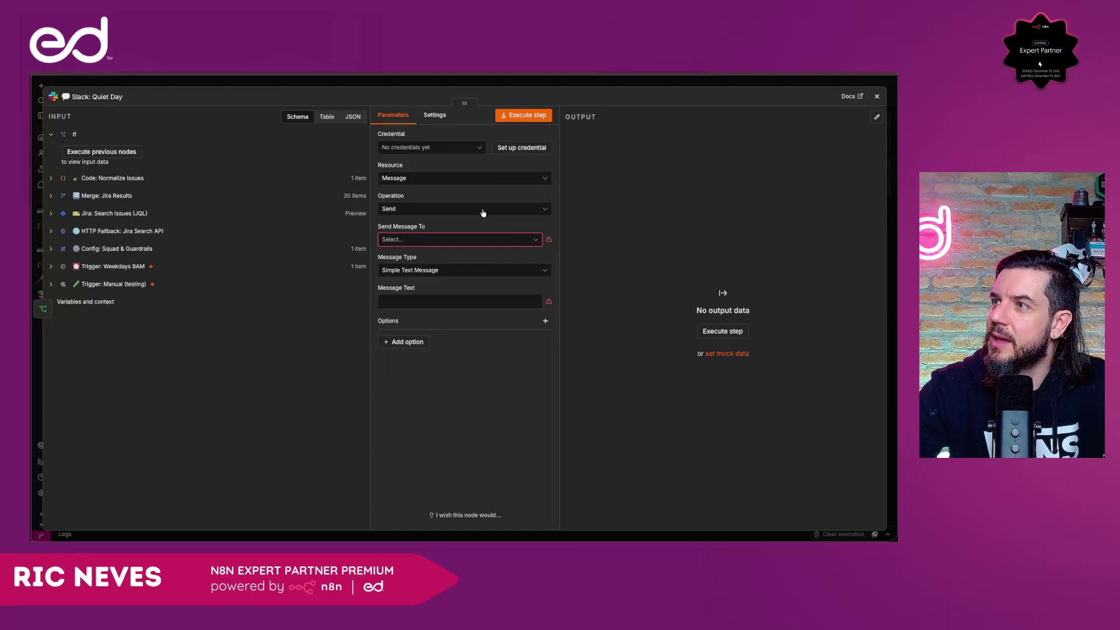
Send the message to a channel chosen by name, mapped to slack.channel from the Config: Squad & Guardrails node.
click(429, 239)
click(421, 259)
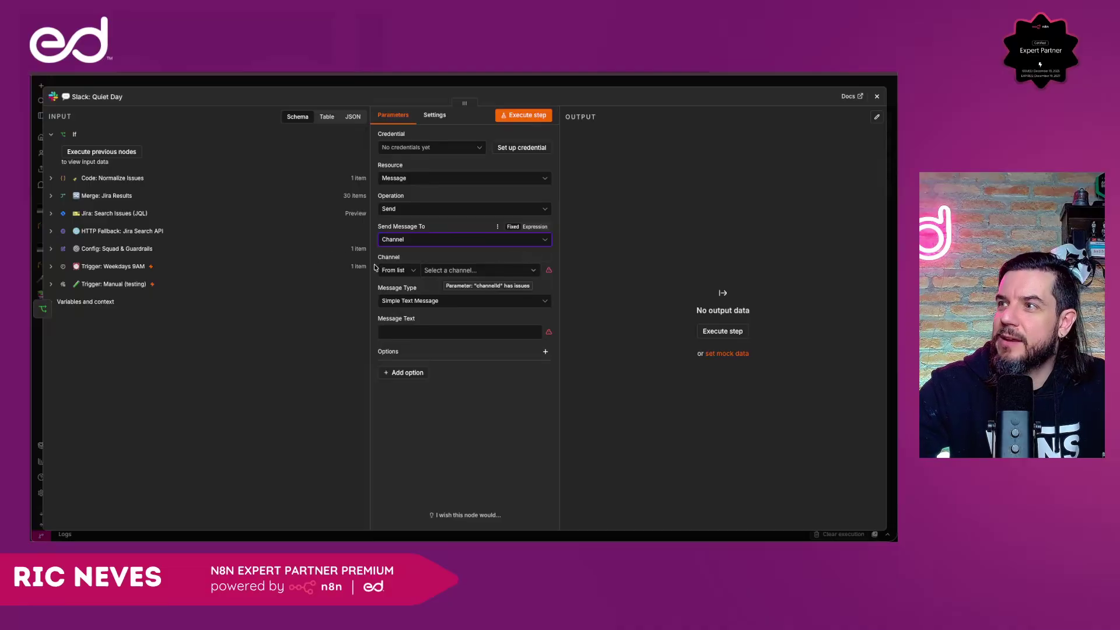
click(397, 270)
click(401, 325)
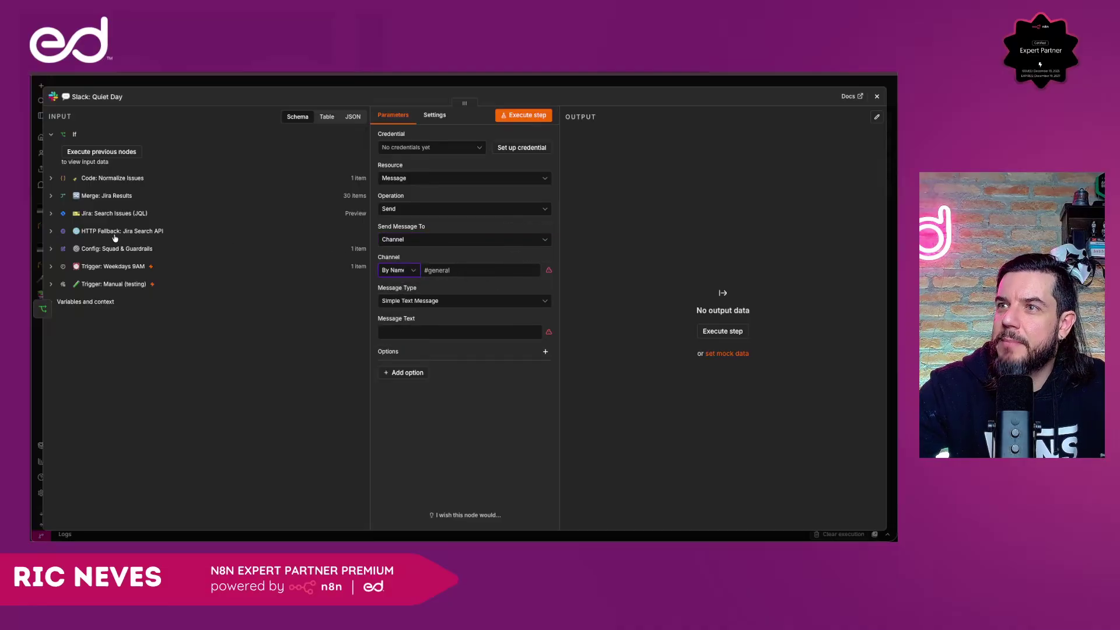
click(52, 249)
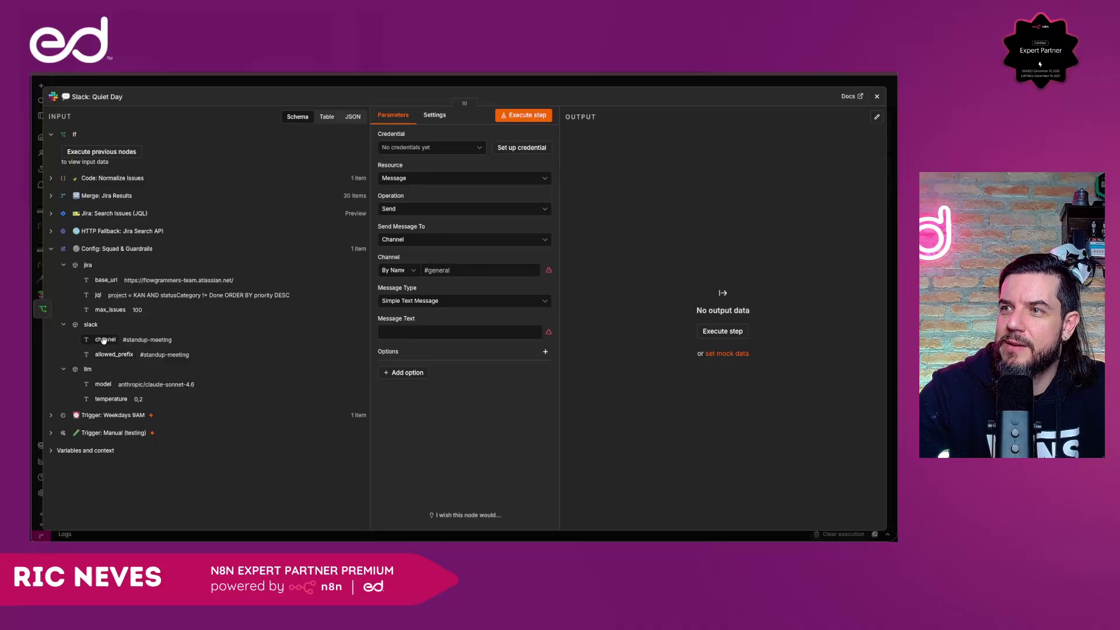
drag(102, 339, 452, 268)
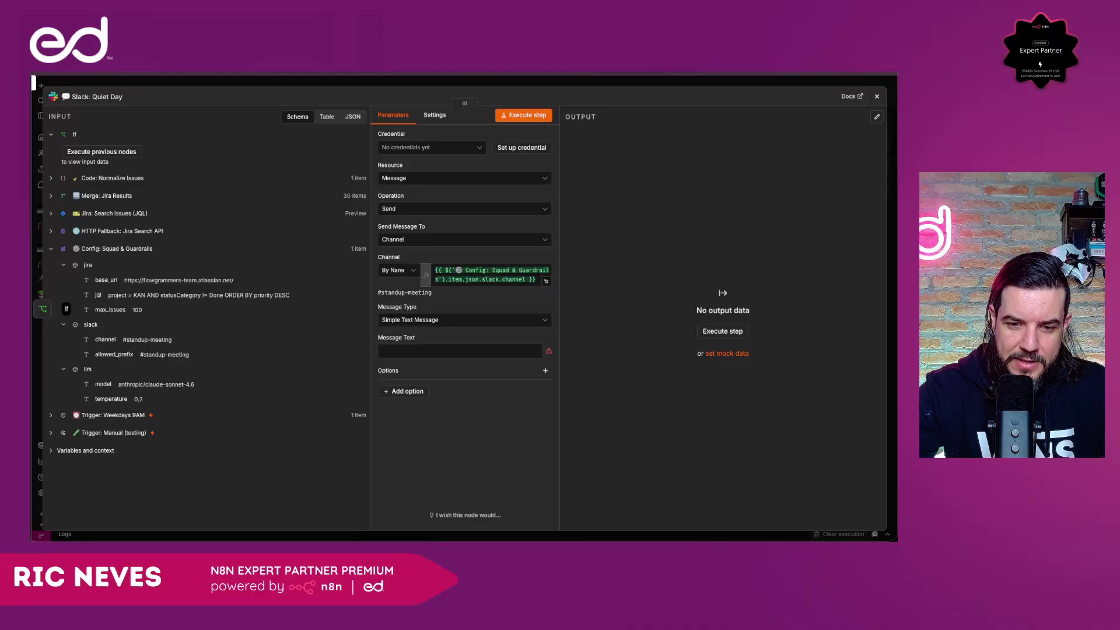
Set the message text to "📋 Daily Standup — {{ $now.format('yyyy-MM-dd') }}", a blank line, and "No issues matched the squad's JQL today. Nothing to summarise. ✏".
click(393, 349)
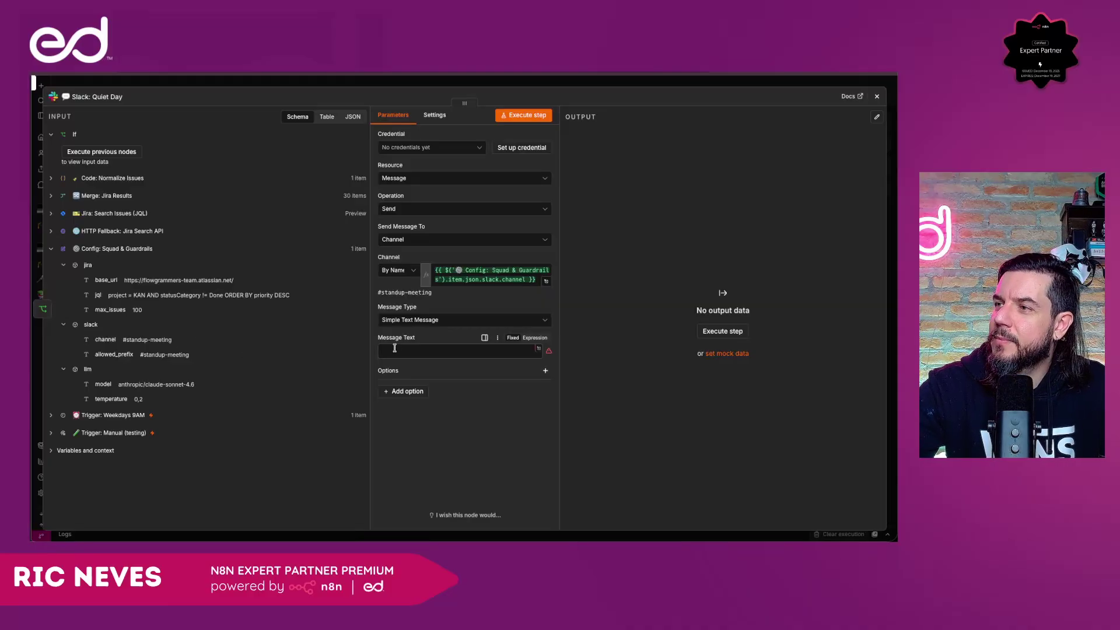
text(📋 Daily Standup — {{ $now.format('yyyy-MM-dd') }} No issues matched the squad's JQL today. Nothing to summarise. ✏)
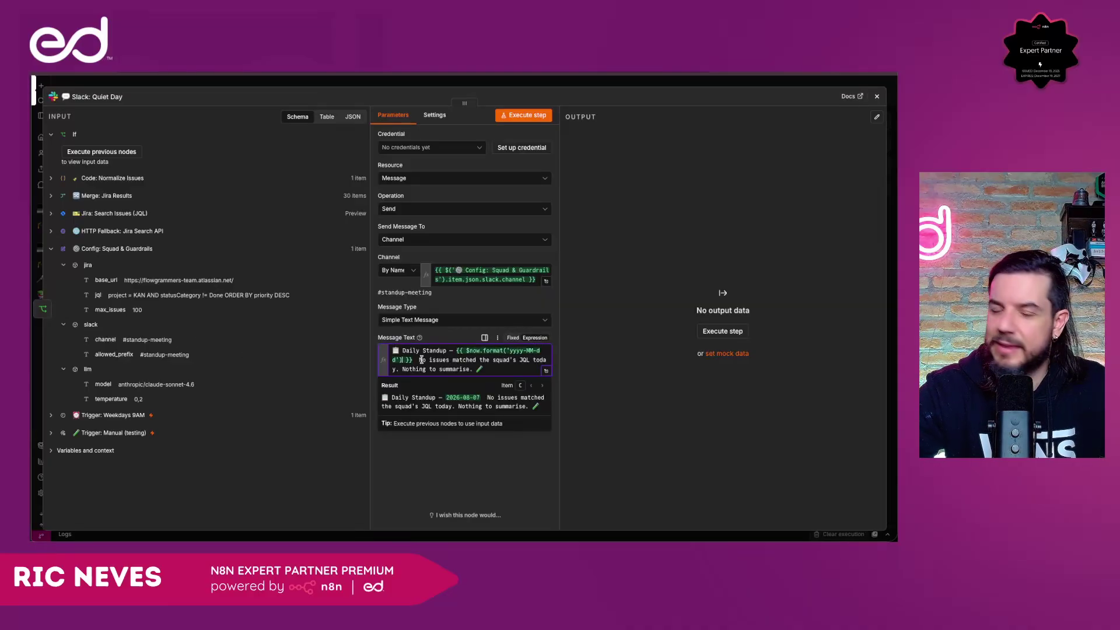
key(Return)
key(Return)
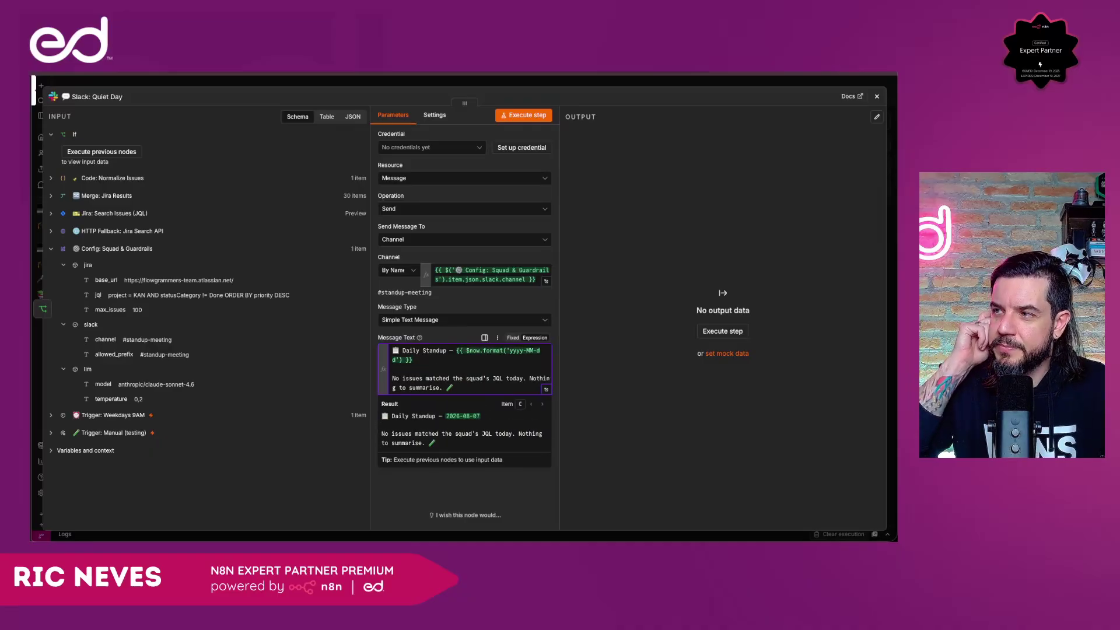
click(452, 337)
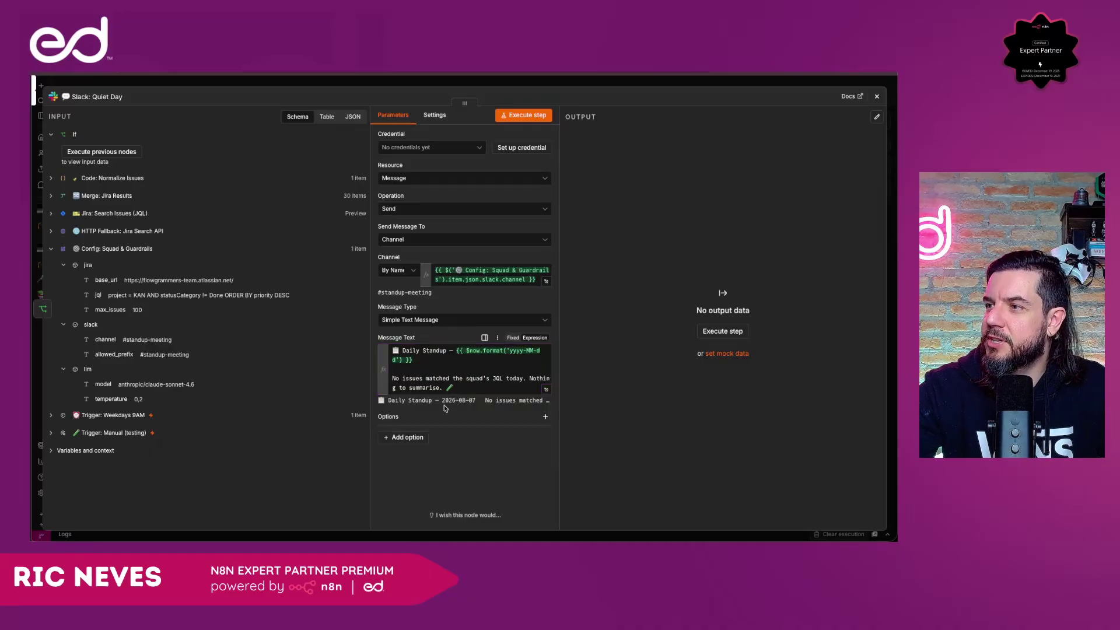
Add the Include Link to Workflow option turned off, and place the Slack: Quiet Day node below the If node.
click(403, 438)
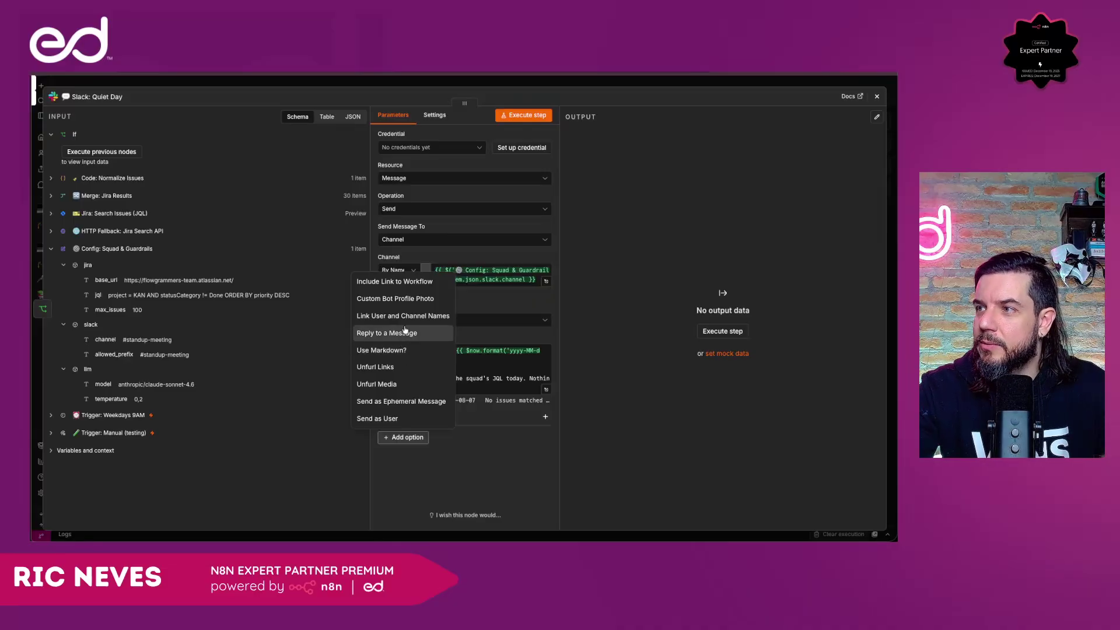
click(402, 284)
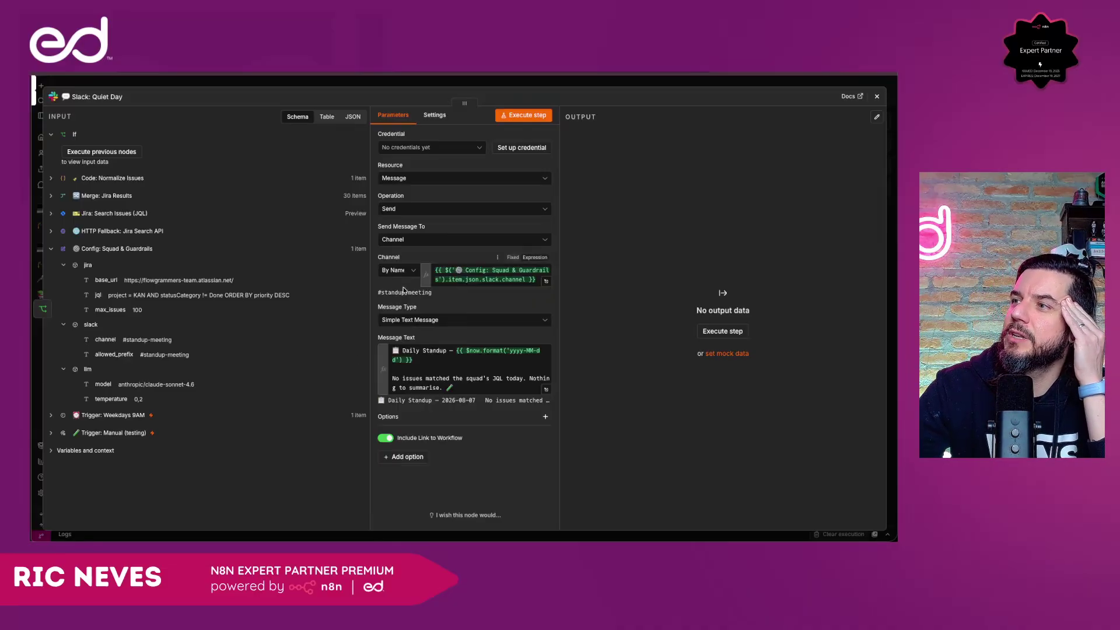
click(385, 439)
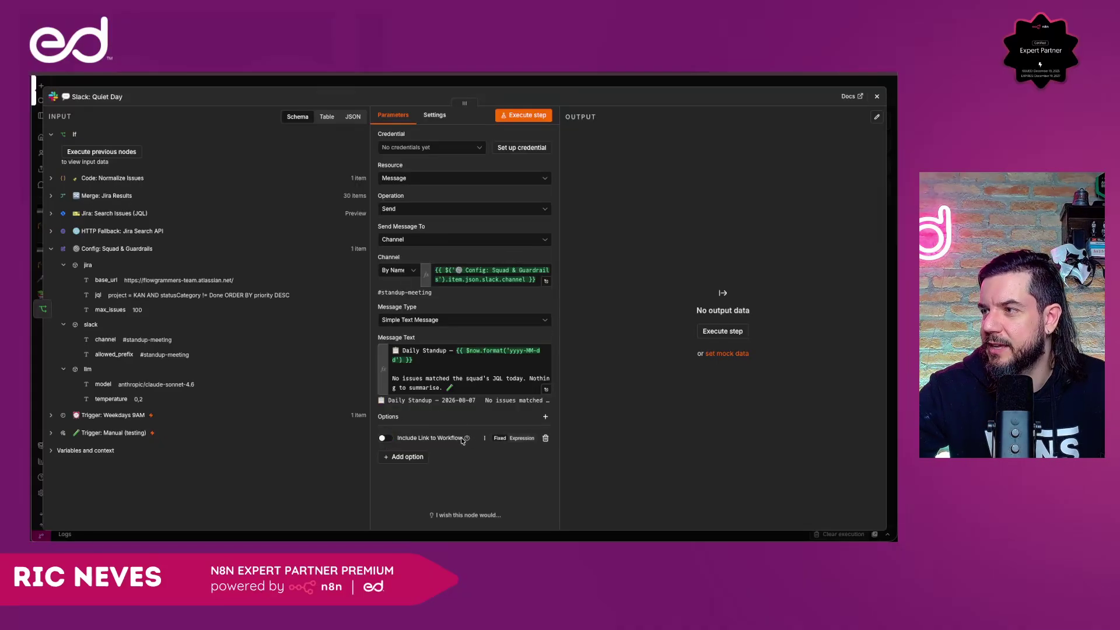
mouse_move(468, 441)
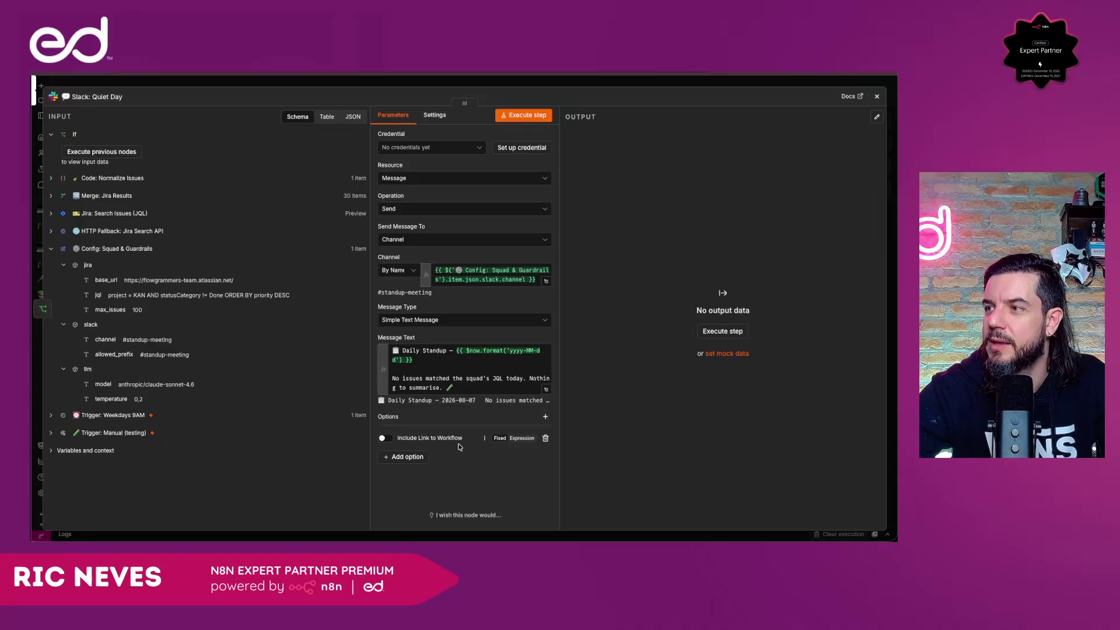
click(437, 86)
scroll(527, 308, right, 2)
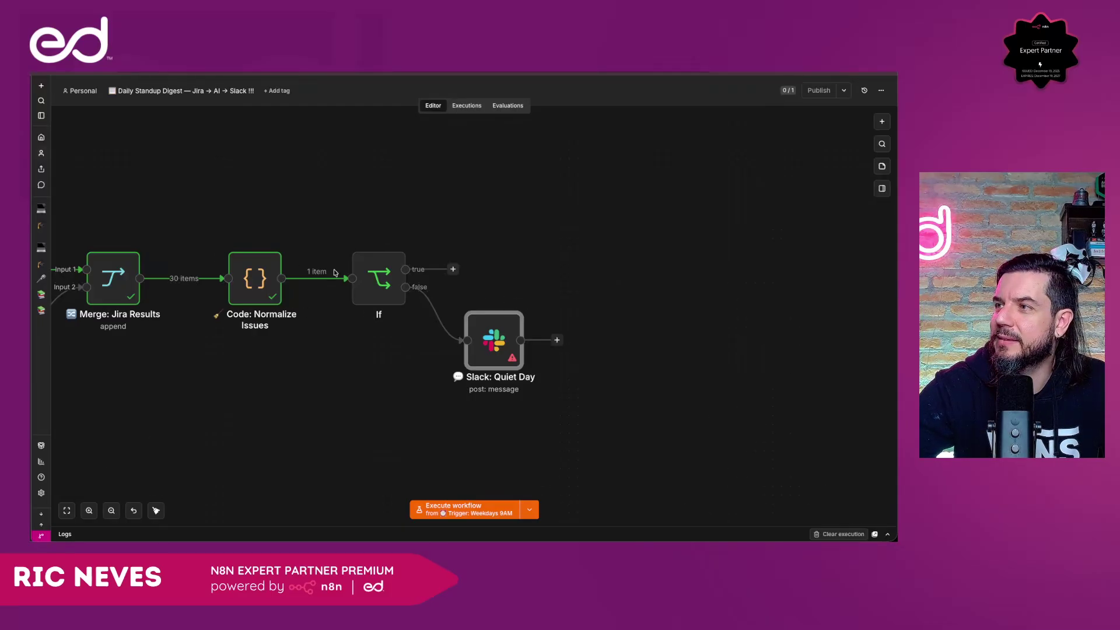
drag(498, 346, 407, 408)
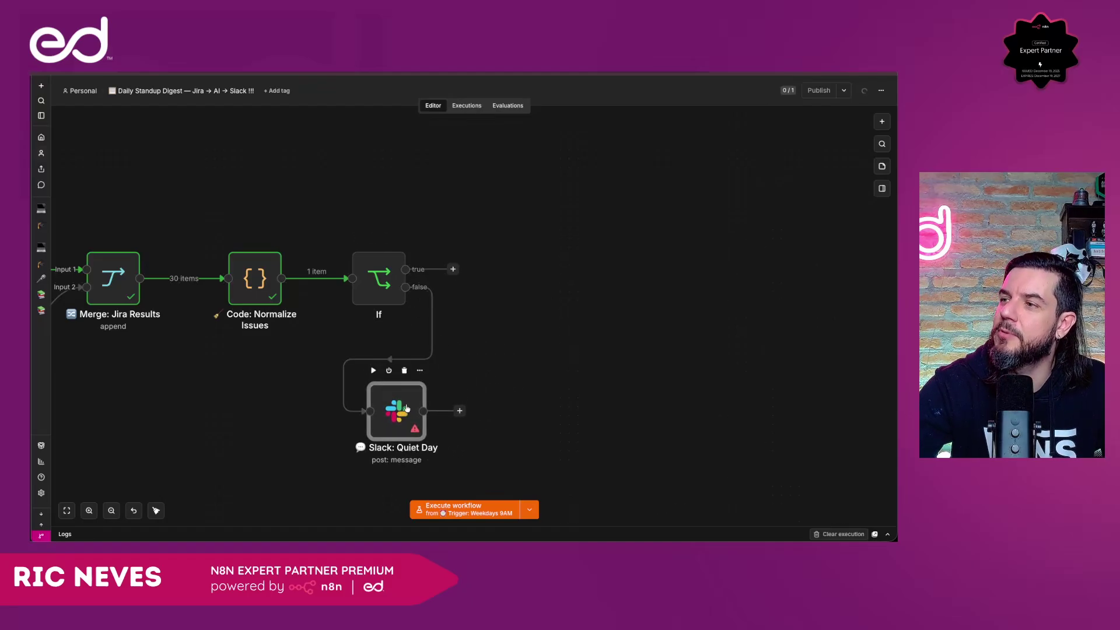
Check which credentials are available for the Slack: Quiet Day node.
double_click(406, 408)
click(408, 153)
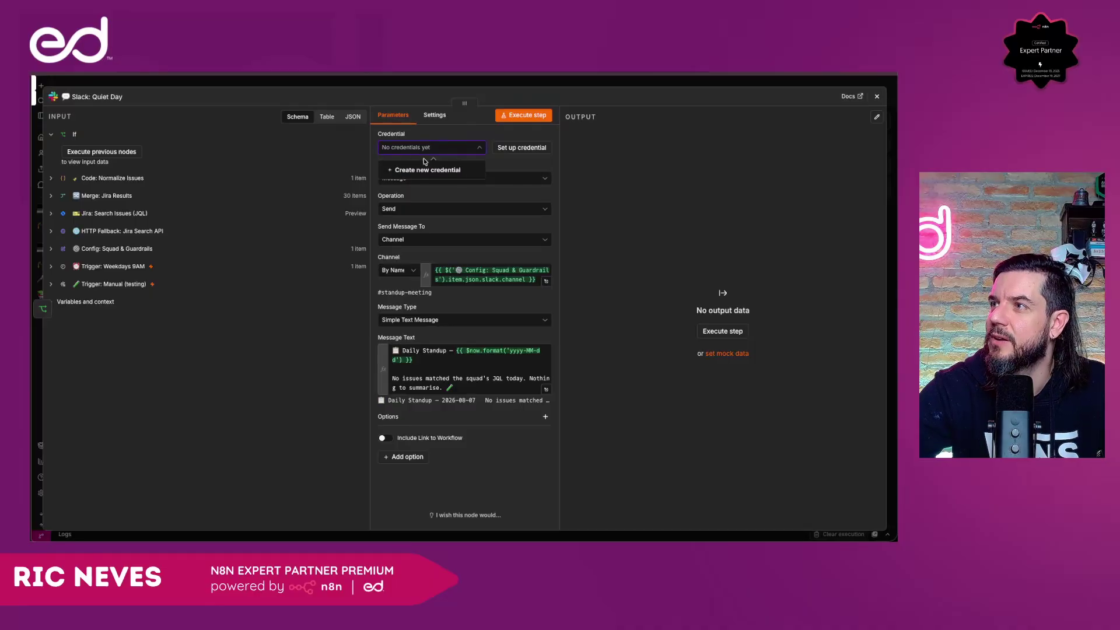
click(393, 85)
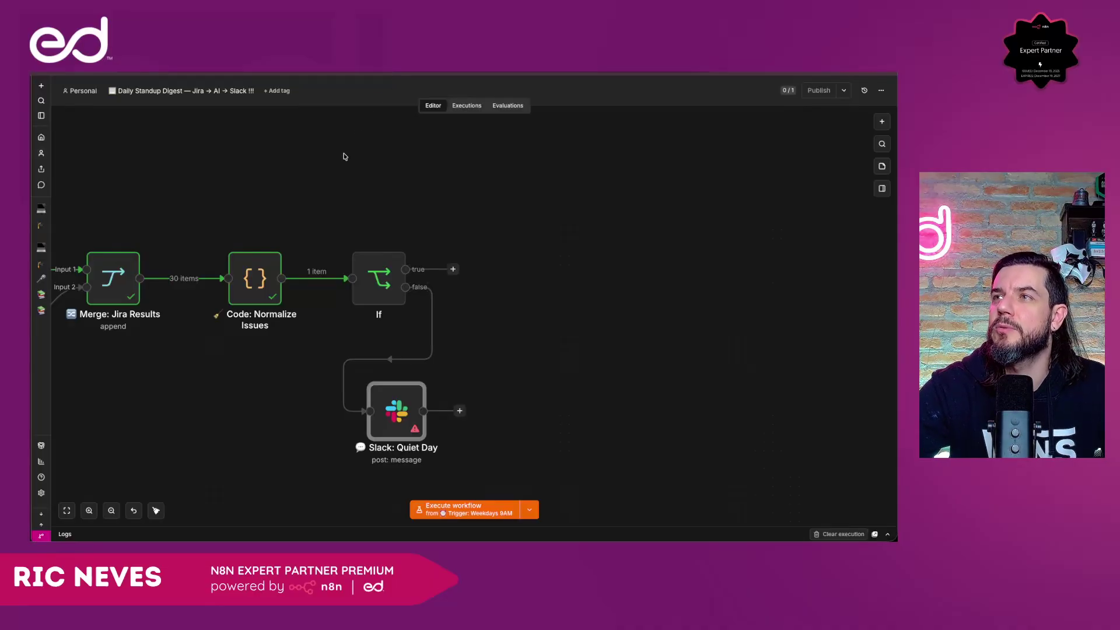
Find the Slack credential among the Demos project's credentials and open it.
key(1)
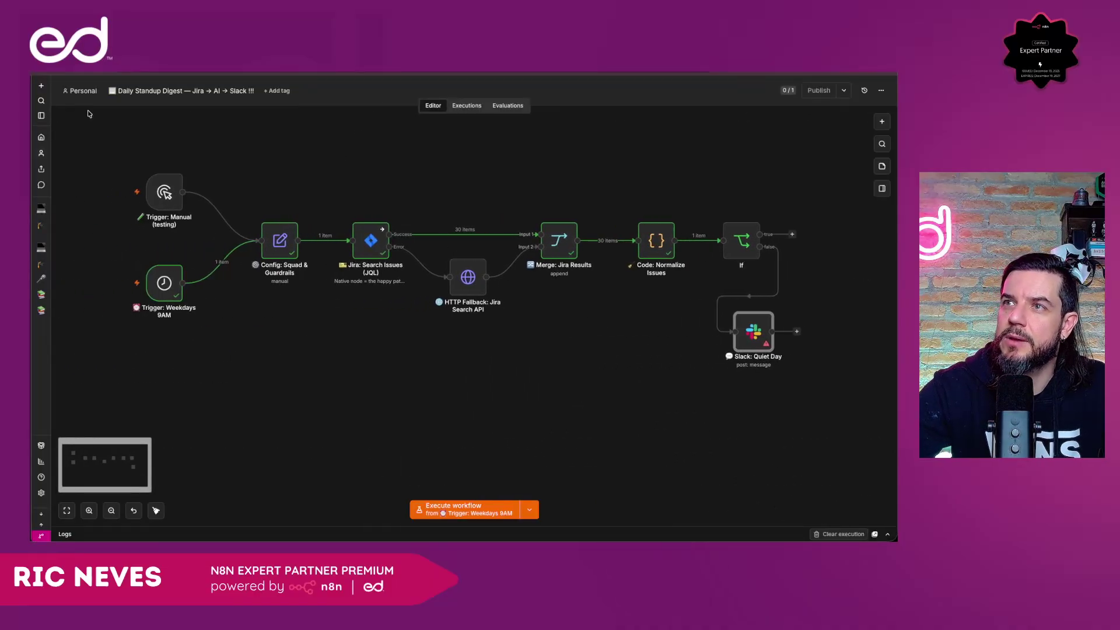
click(40, 138)
click(271, 198)
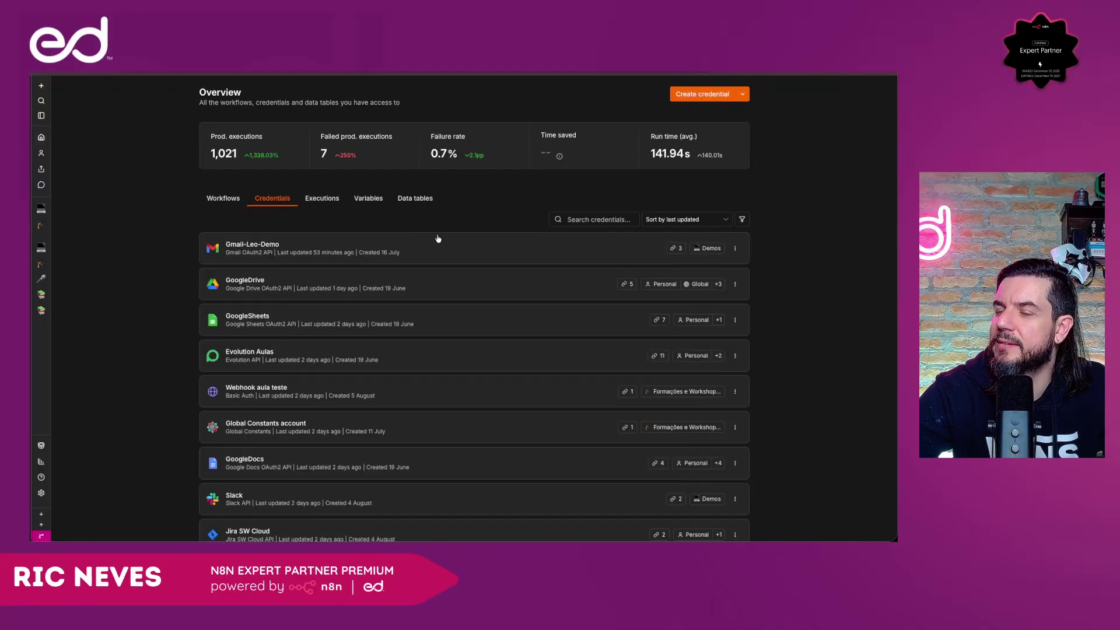
click(42, 208)
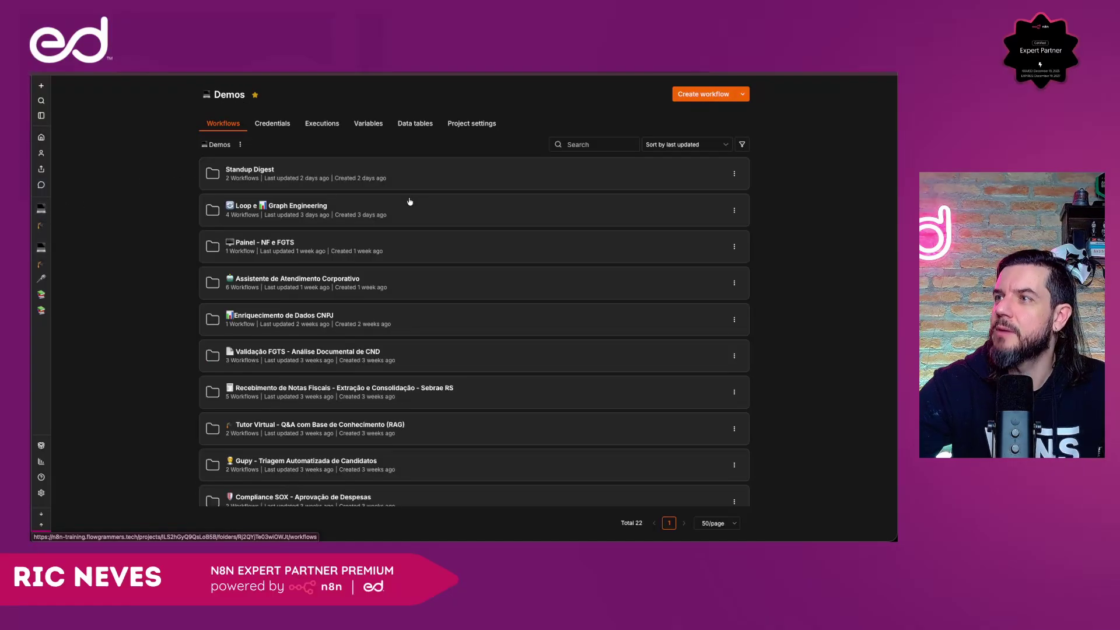
click(283, 130)
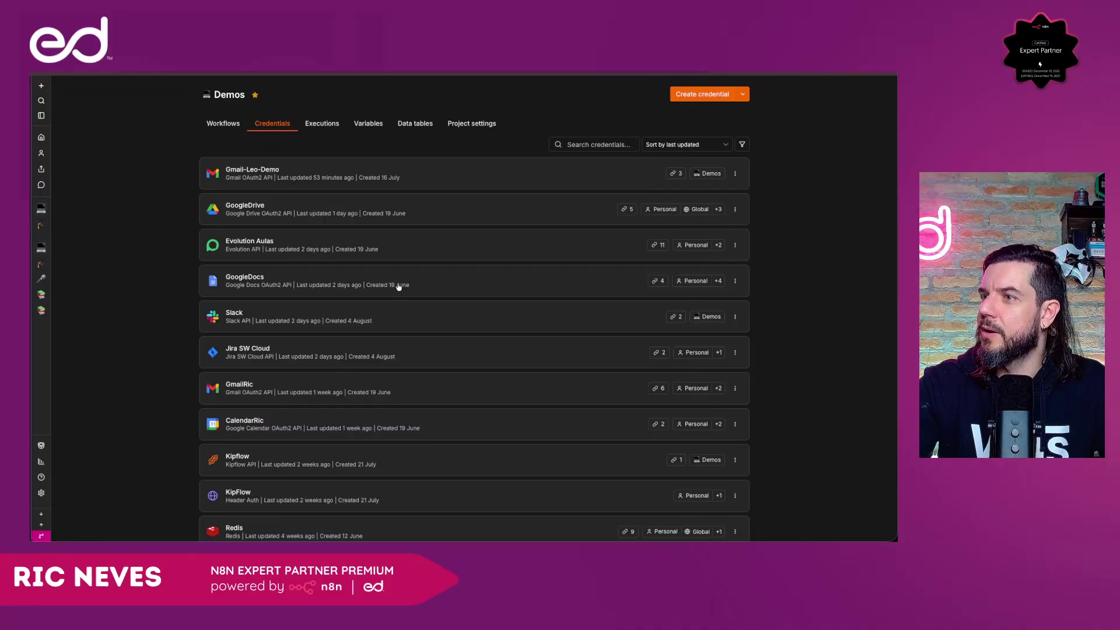
click(428, 316)
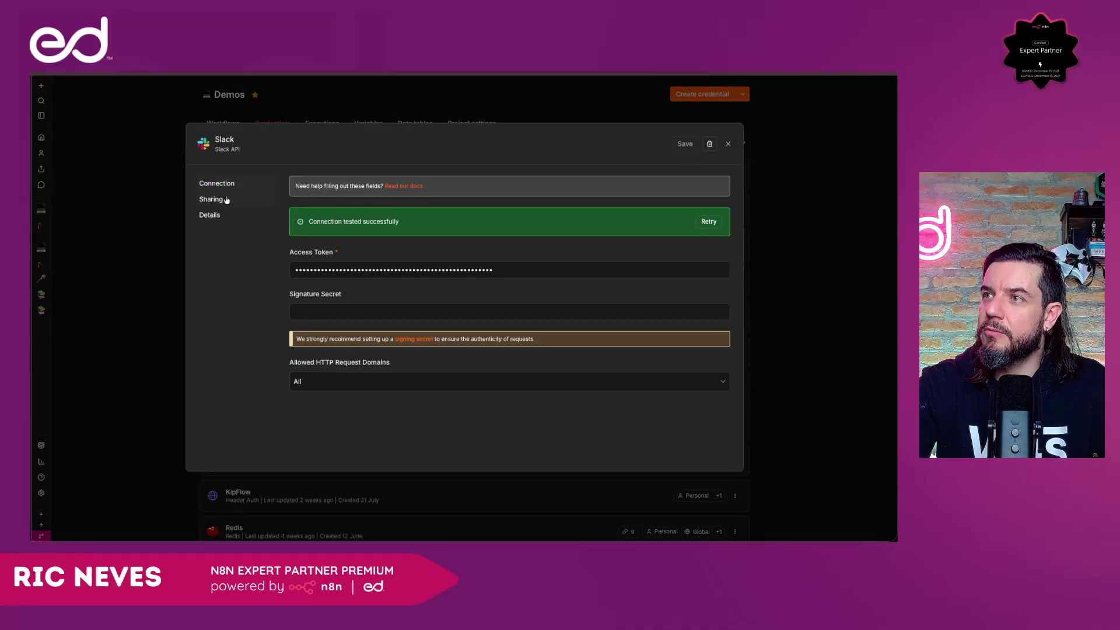
Share the Slack credential with all users and projects, and save it.
click(225, 200)
click(334, 204)
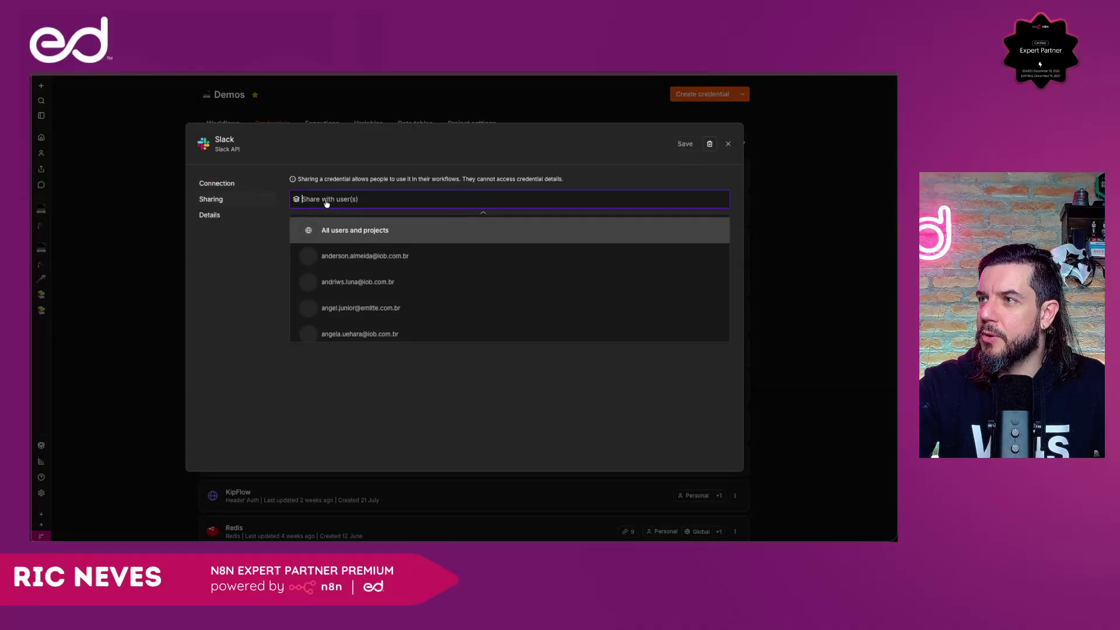
click(349, 229)
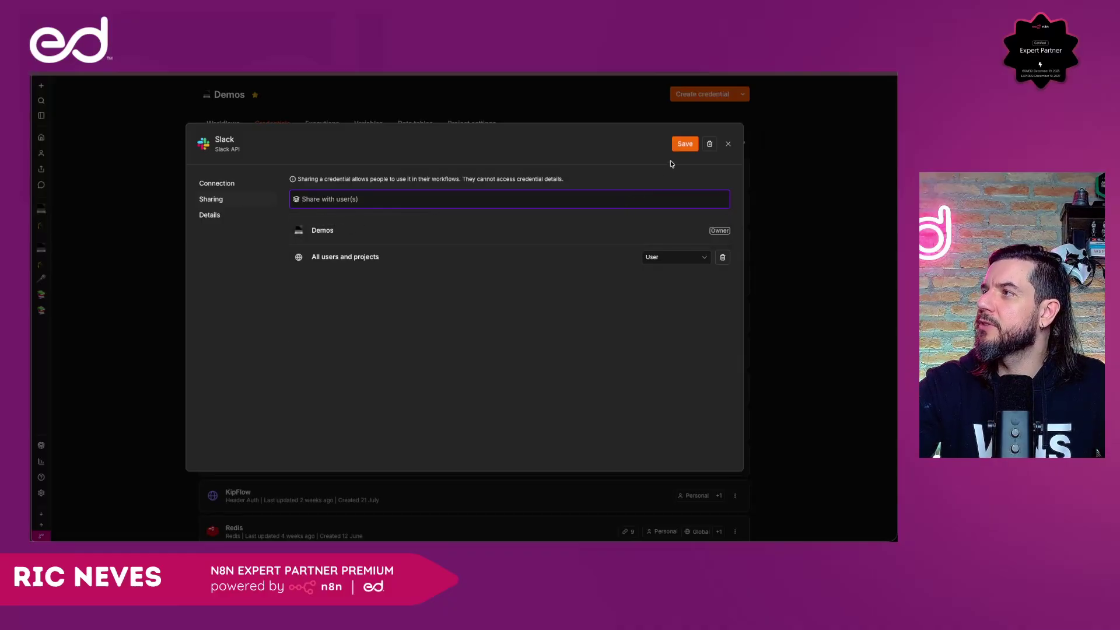
click(683, 144)
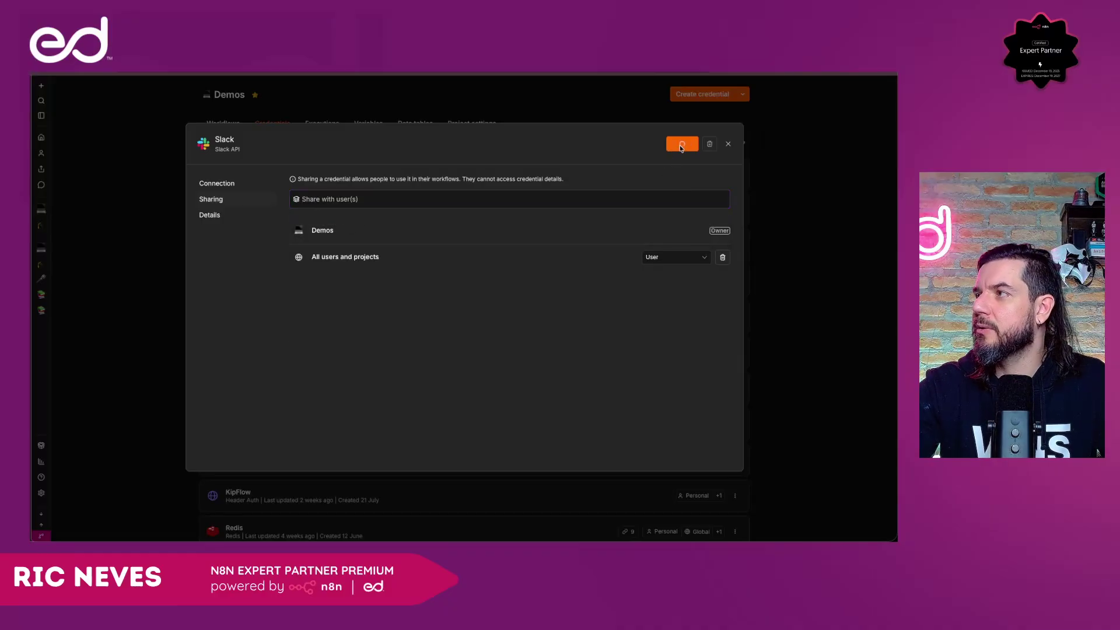
click(728, 145)
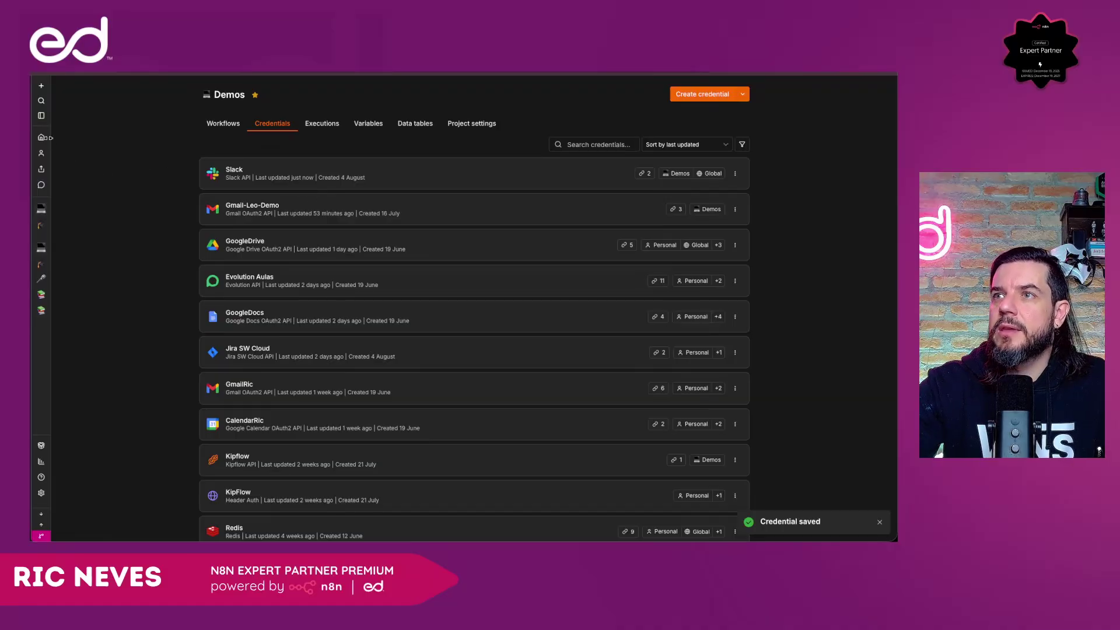
Return to the "Daily Standup Digest — Jira → AI → Slack !!!" workflow and open the credential of its Slack: Quiet Day node.
click(40, 137)
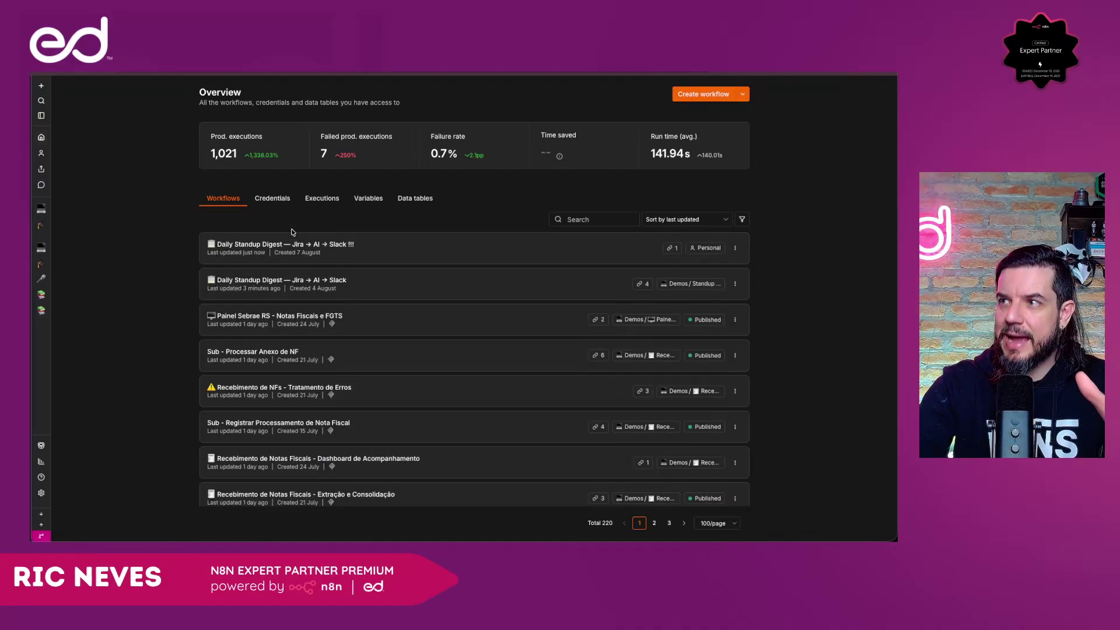
click(307, 246)
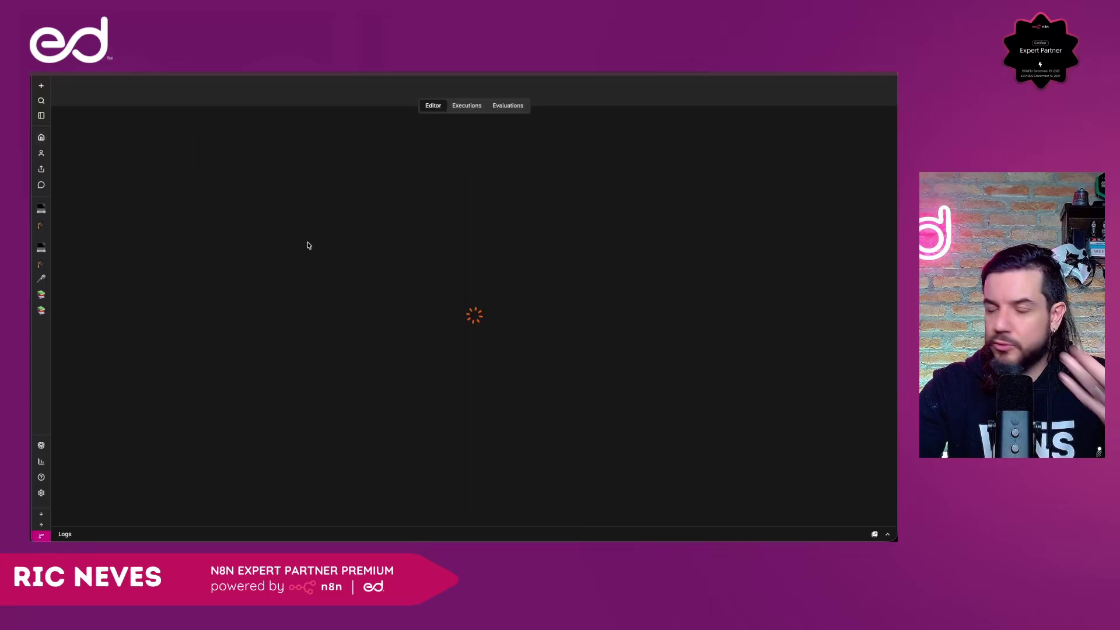
scroll(634, 390, right, 5)
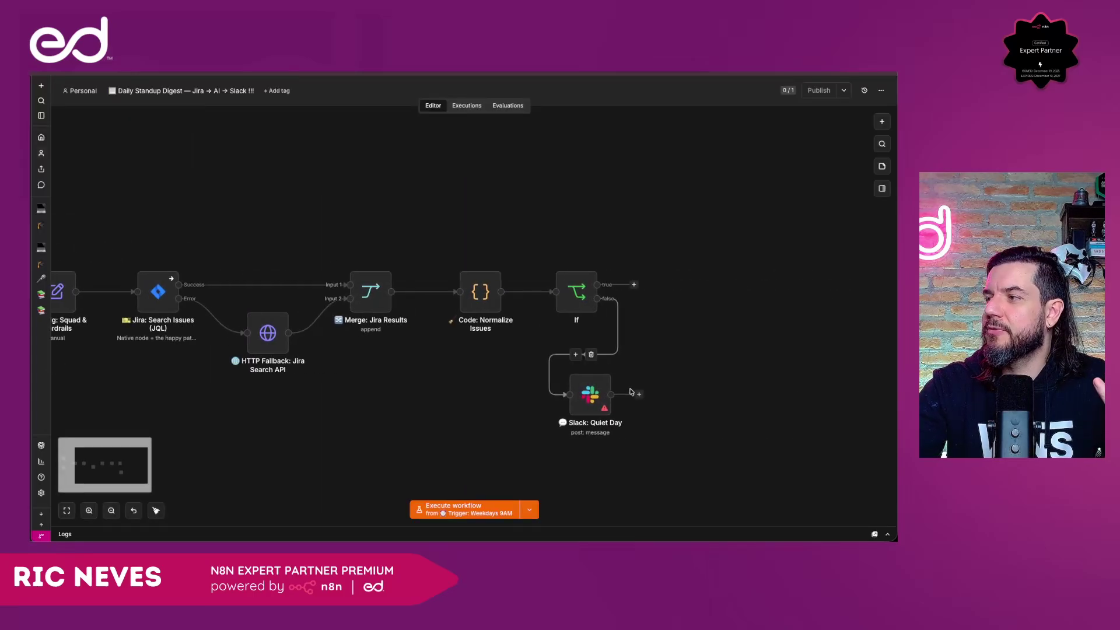
double_click(590, 396)
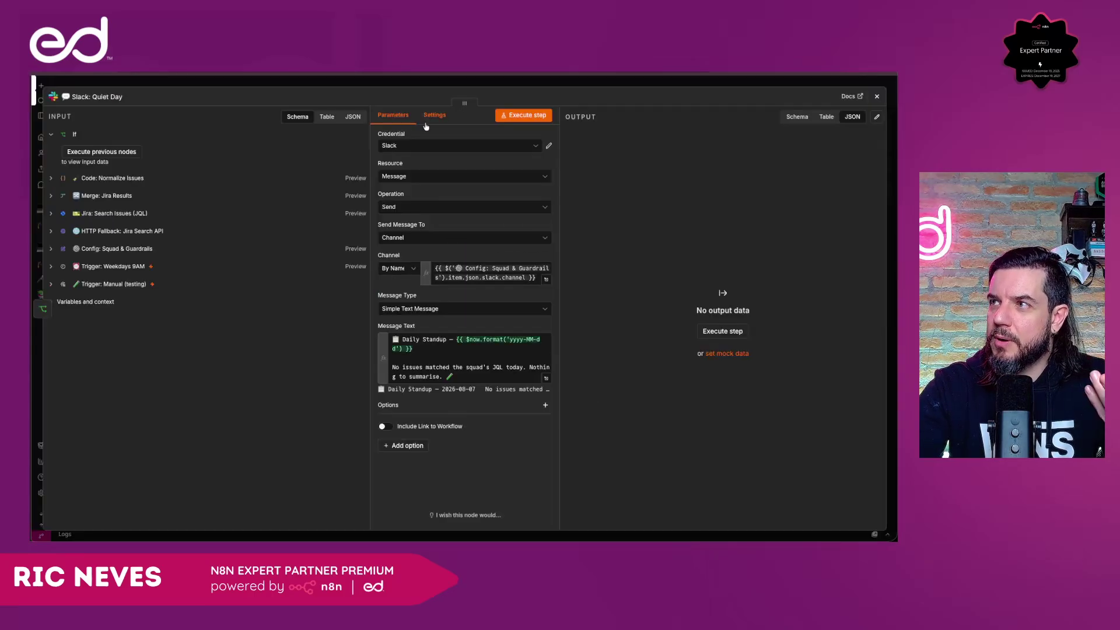
click(549, 147)
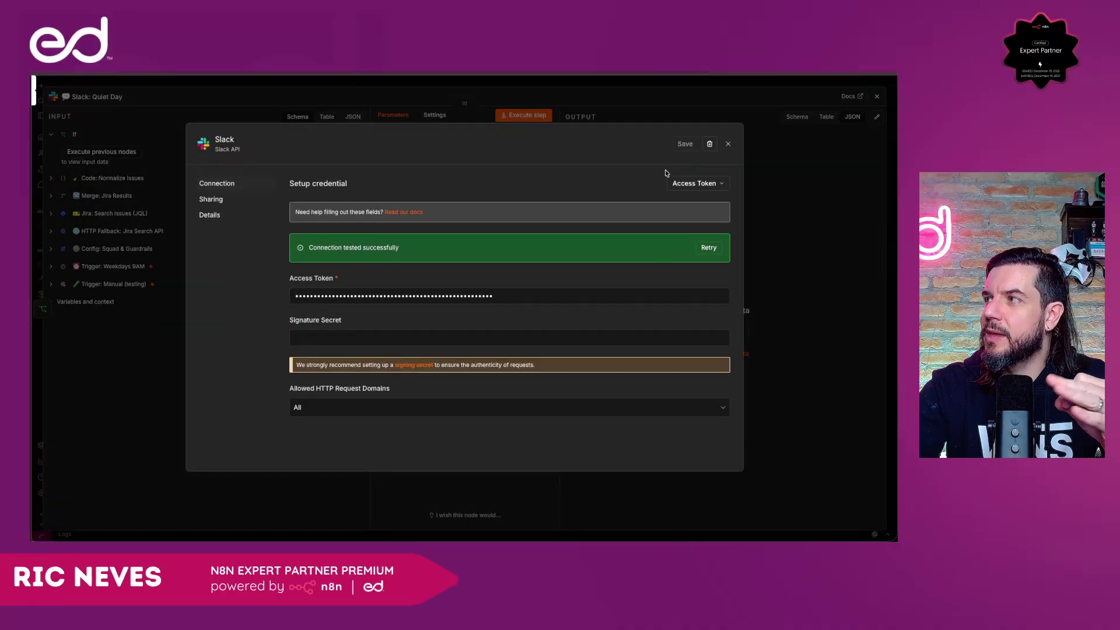
Add a JavaScript Code node to the true output of the If node and place it level with that output.
click(728, 144)
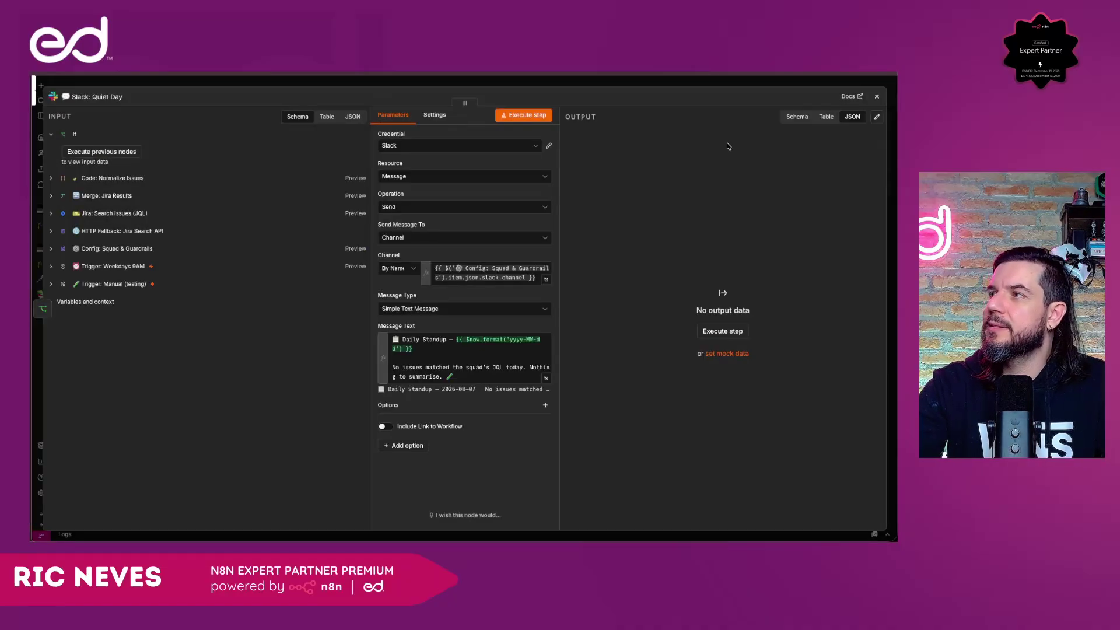
click(508, 85)
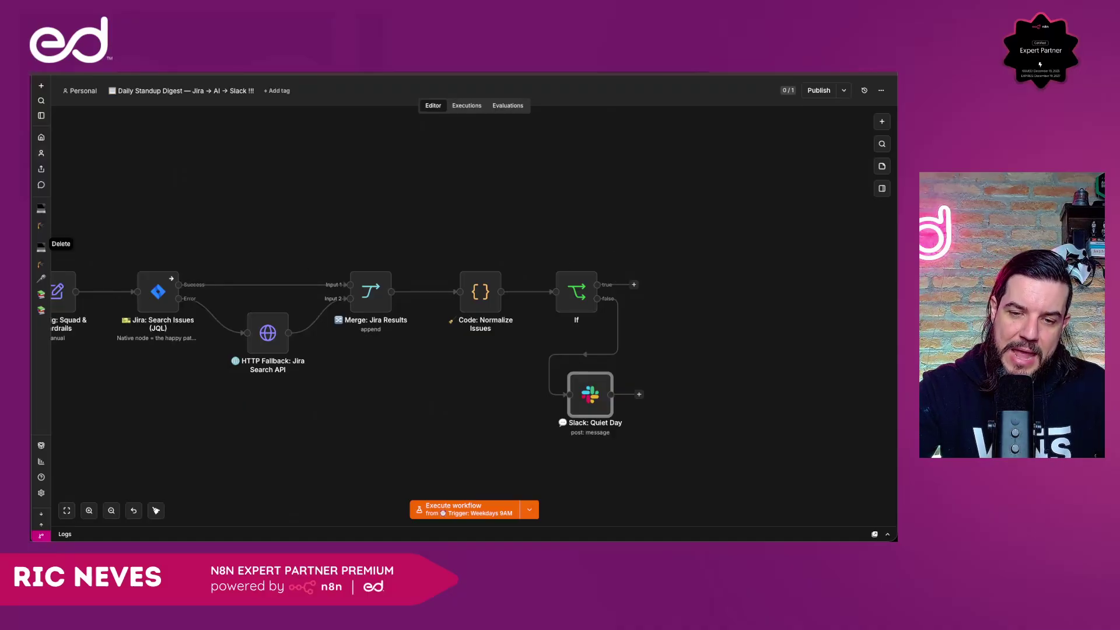
click(634, 285)
text(code)
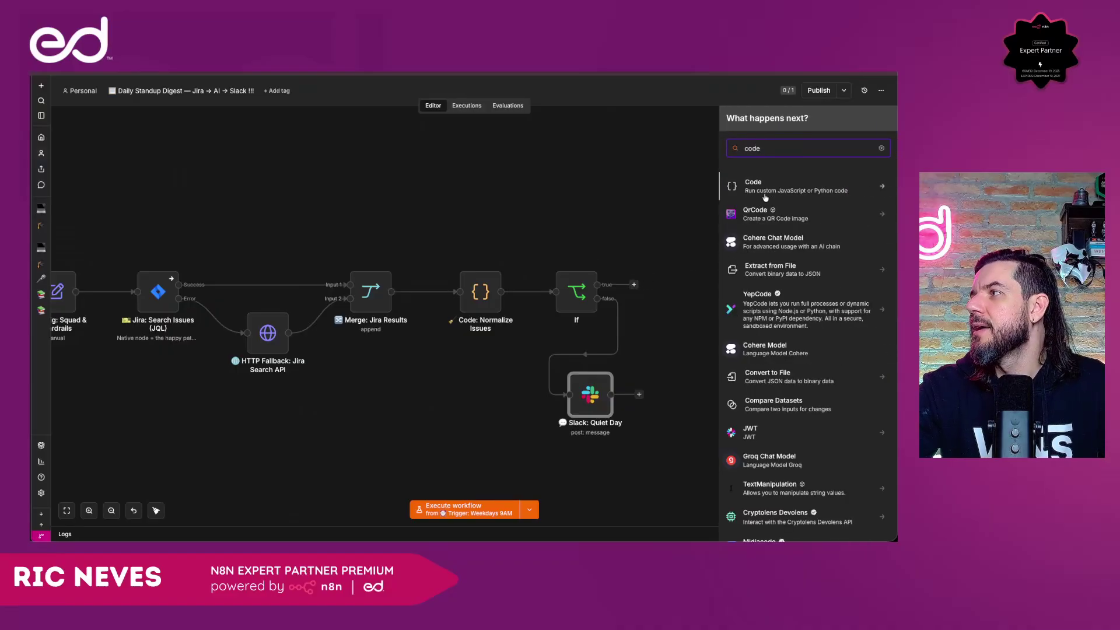
click(765, 198)
click(758, 204)
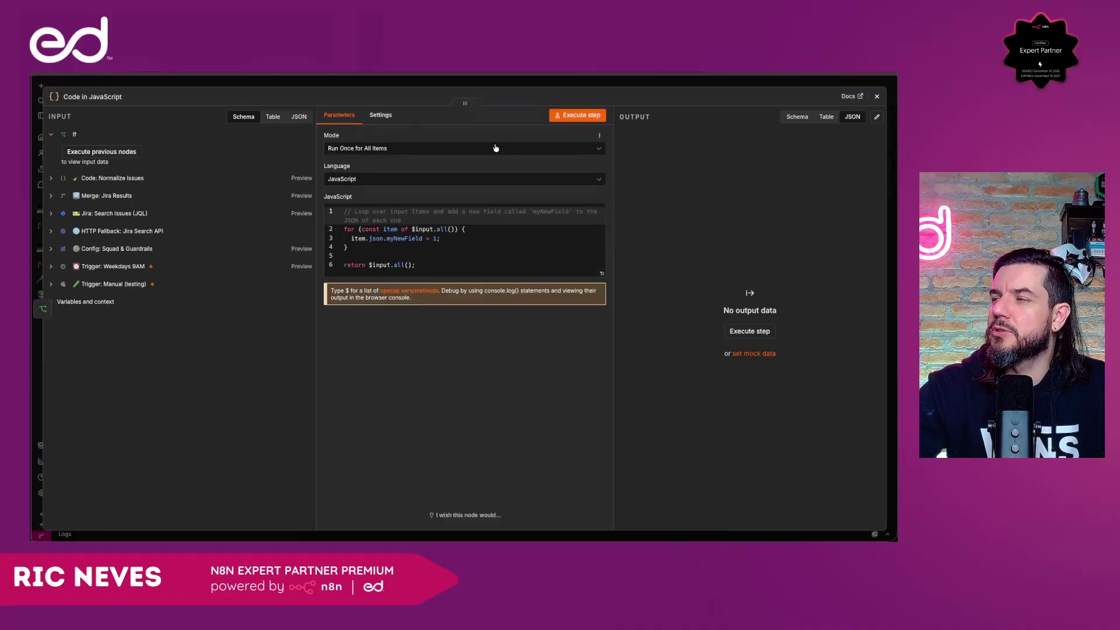
click(449, 87)
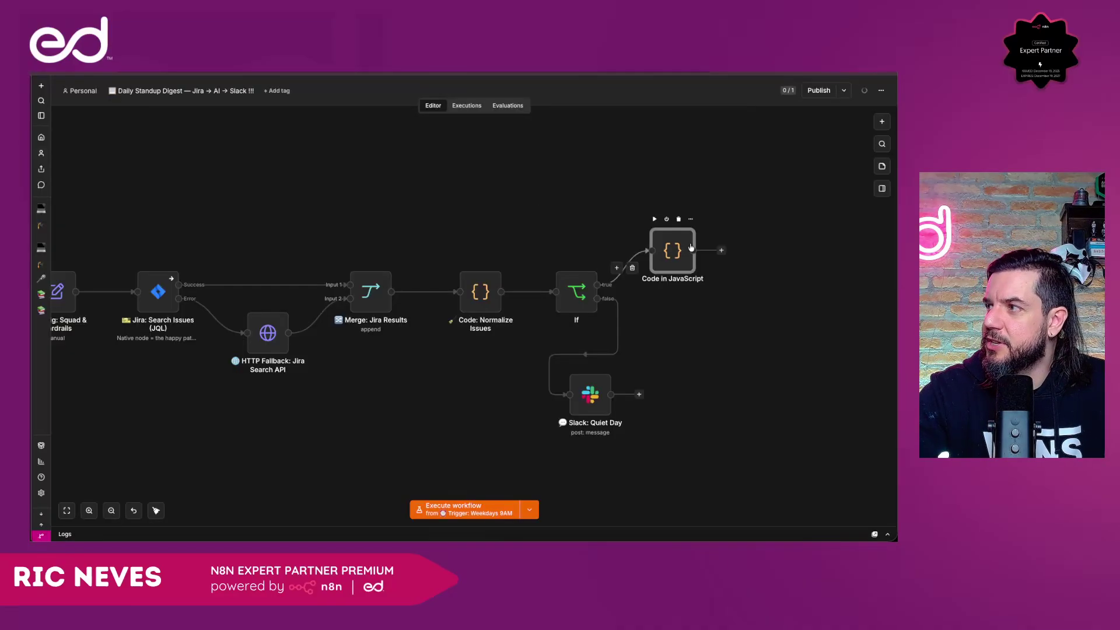
drag(690, 248, 718, 282)
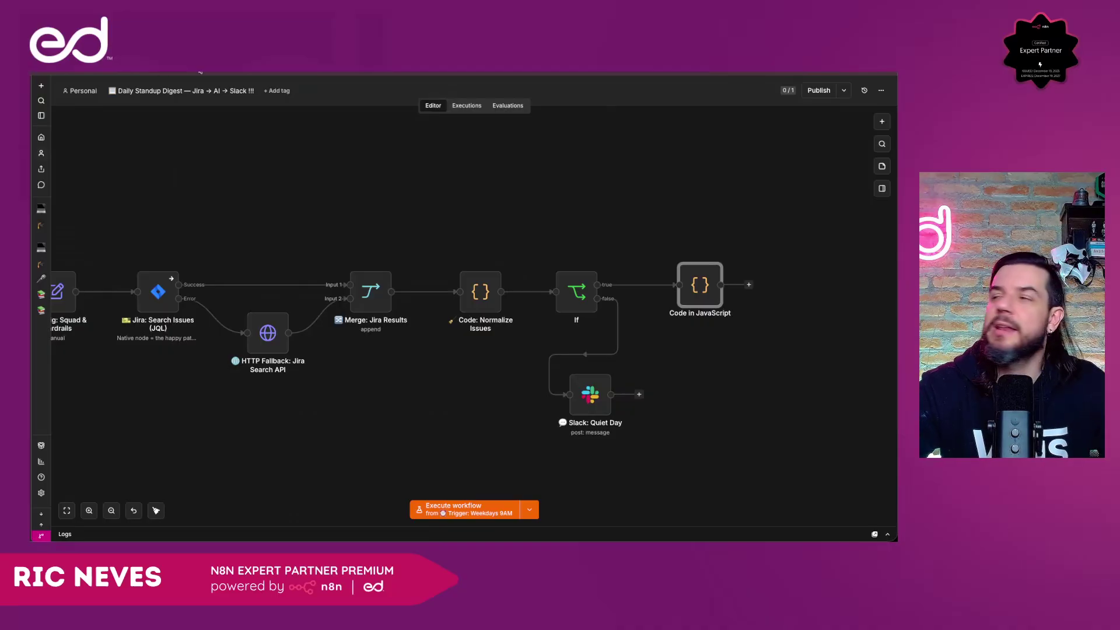
Rename the new JavaScript Code node as "📦 Code: Build Agent Brief".
double_click(691, 294)
click(105, 97)
text(Code: Build Agent Brief)
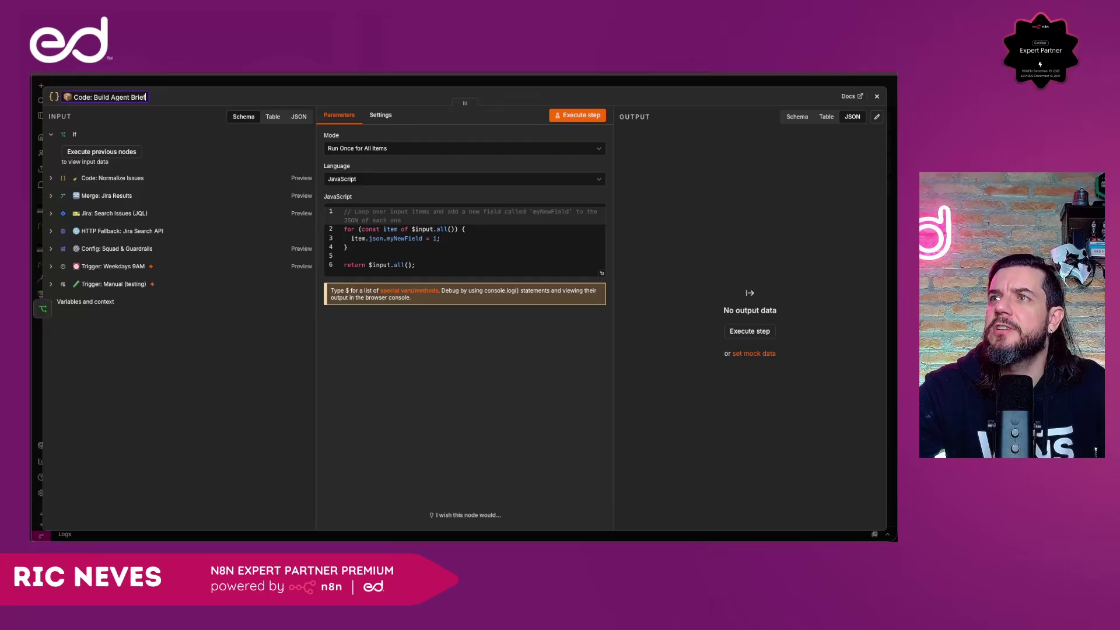
key(Return)
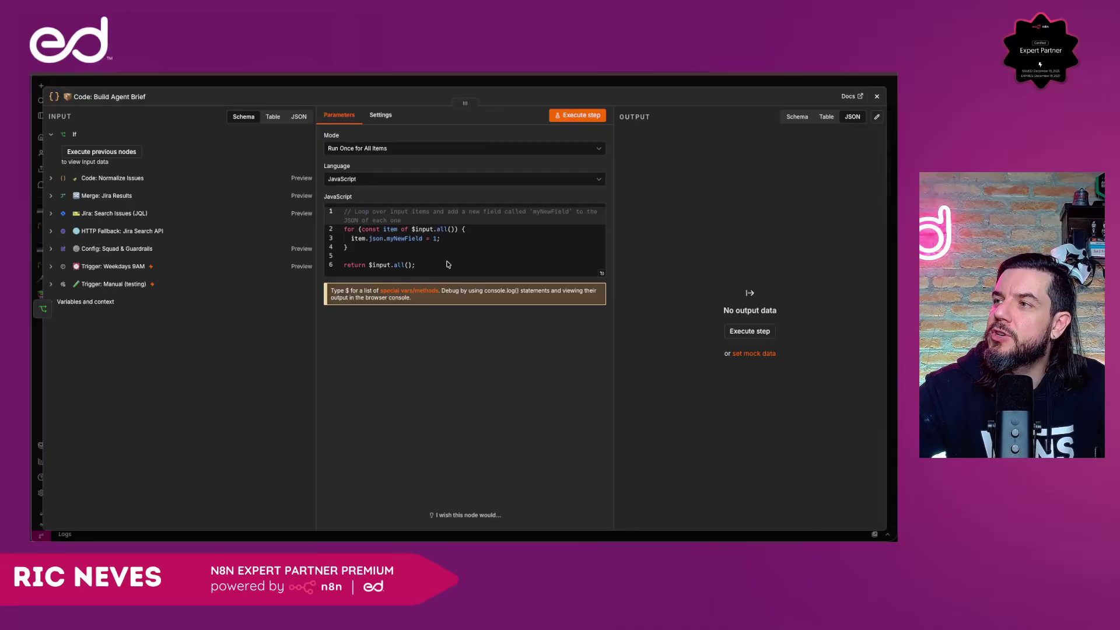
Replace the node's default JavaScript with the prepared BUILD AGENT BRIEF script, which condenses the Jira issues into one compact text block.
click(428, 264)
key(ctrl+a)
key(ctrl+v)
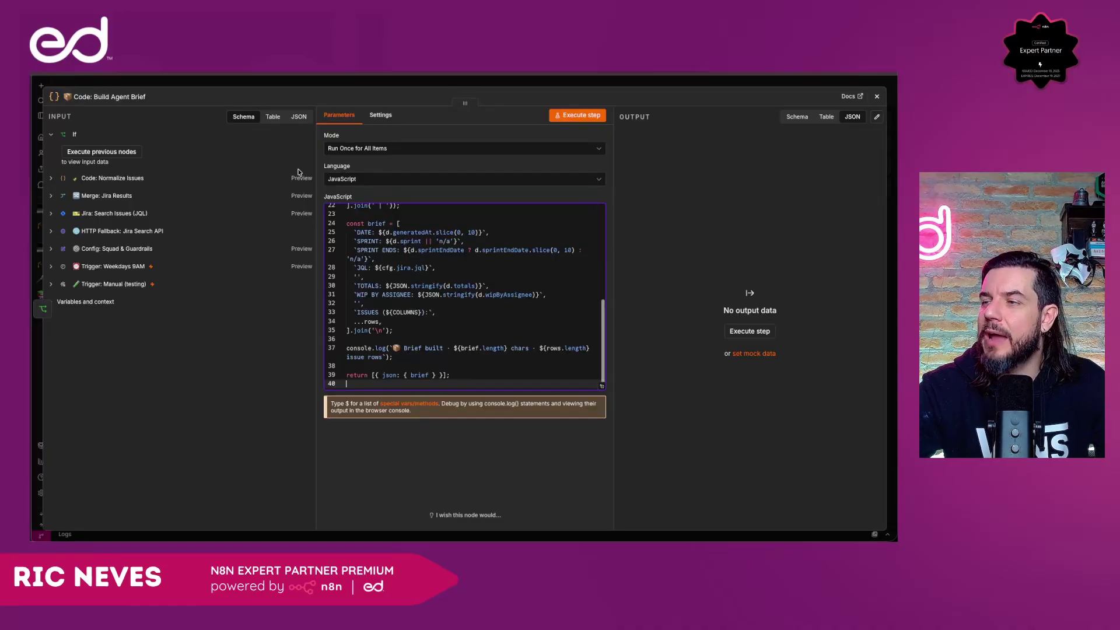
scroll(405, 282, up, 5)
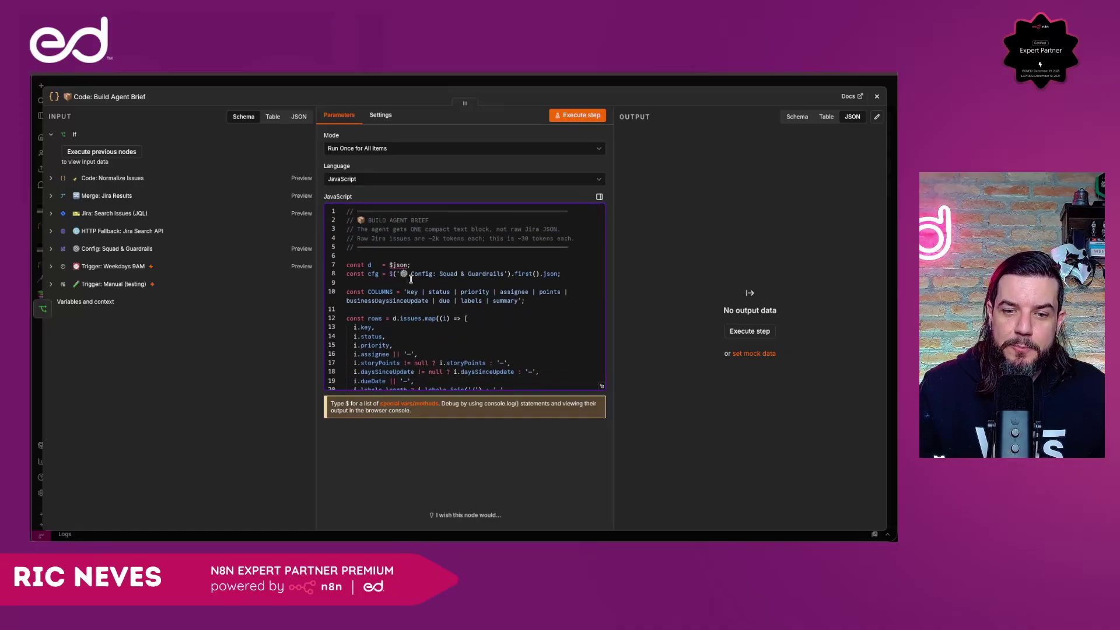
click(306, 81)
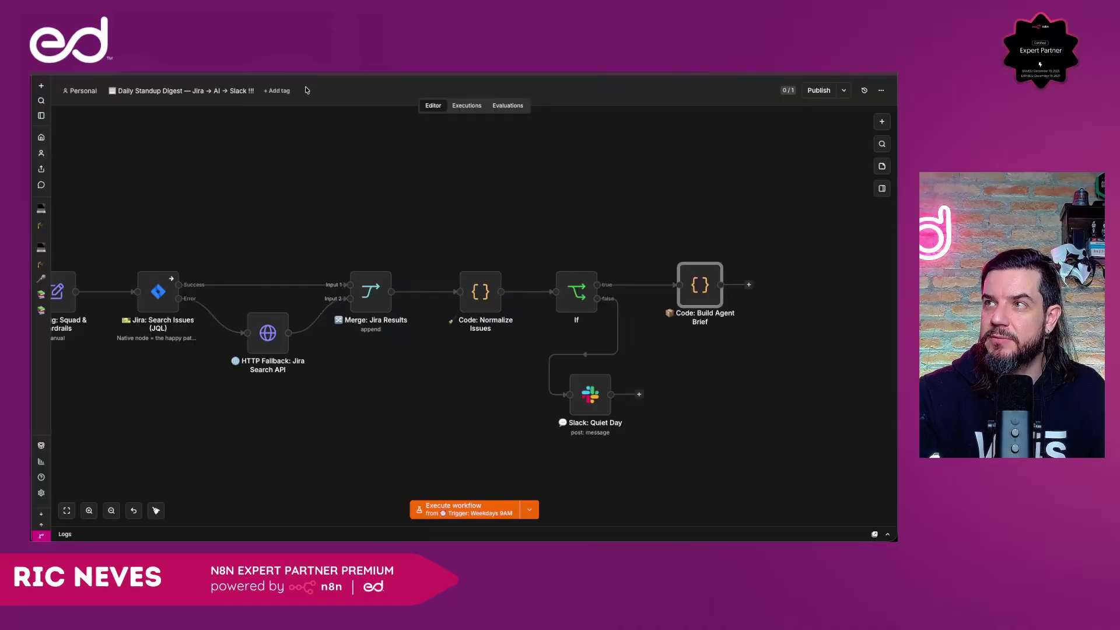
Review the Jira, Slack and LLM fields set in the Config: Squad & Guardrails node.
scroll(289, 270, left, 5)
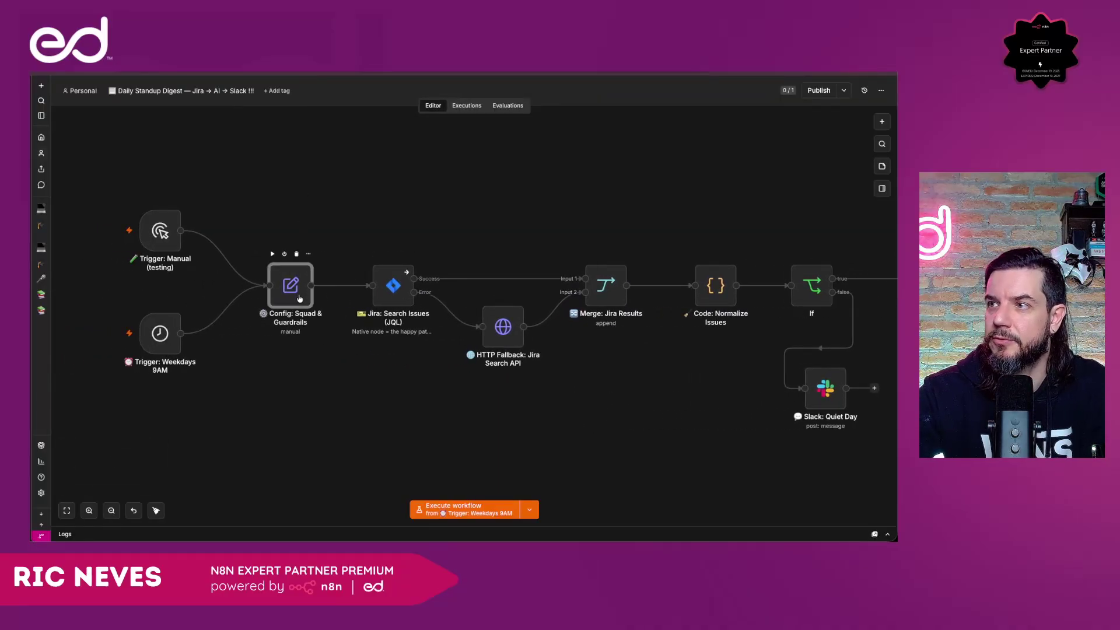
double_click(300, 298)
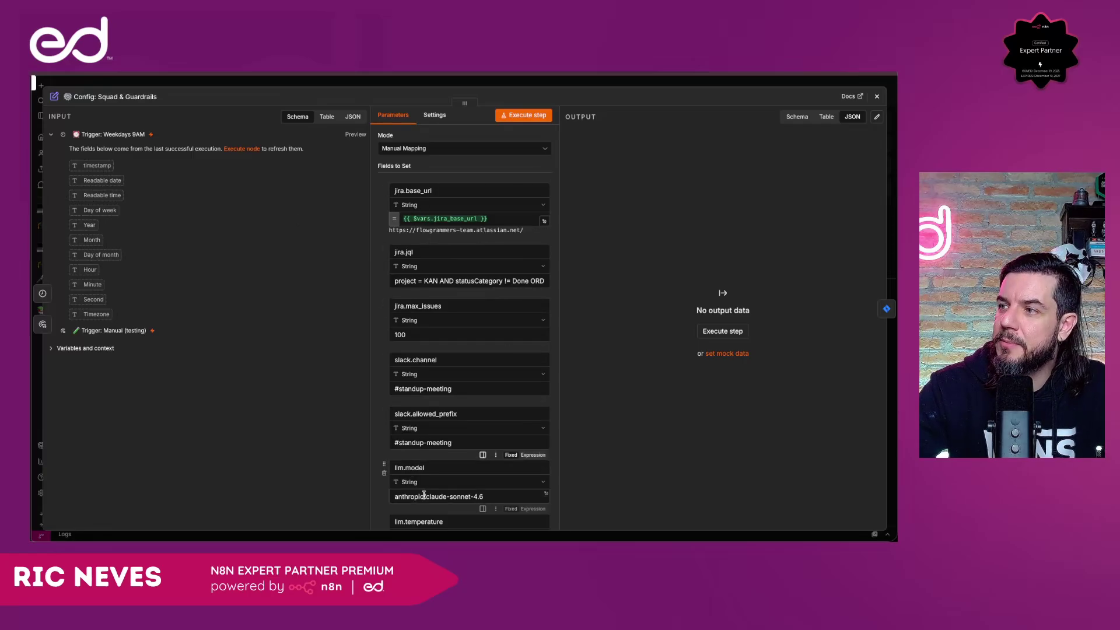
scroll(418, 411, down, 3)
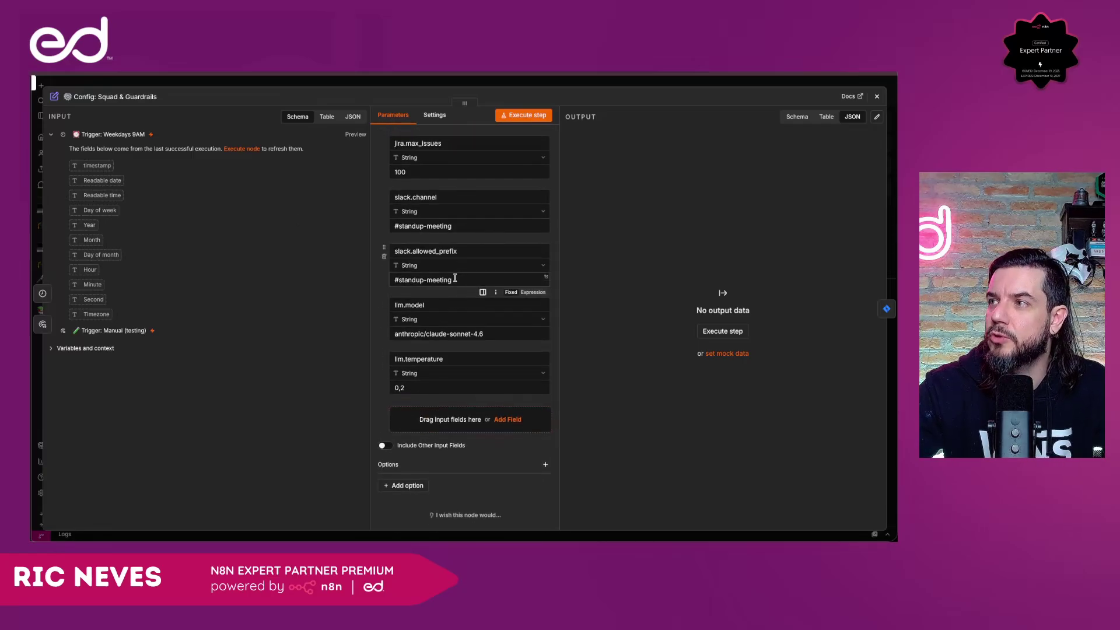
scroll(447, 231, up, 3)
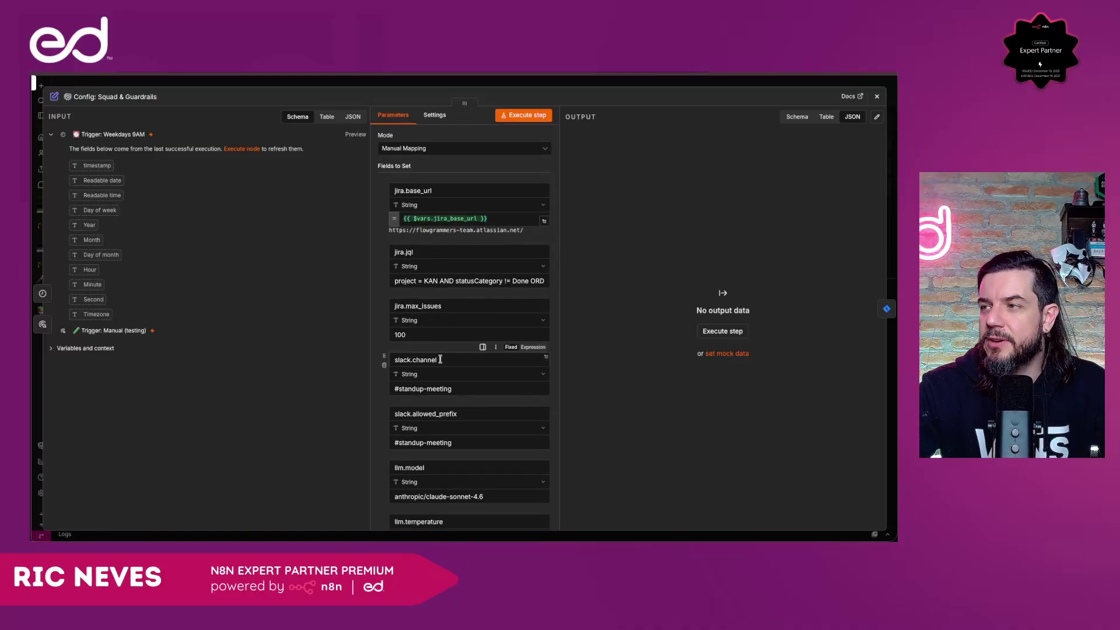
triple_click(433, 390)
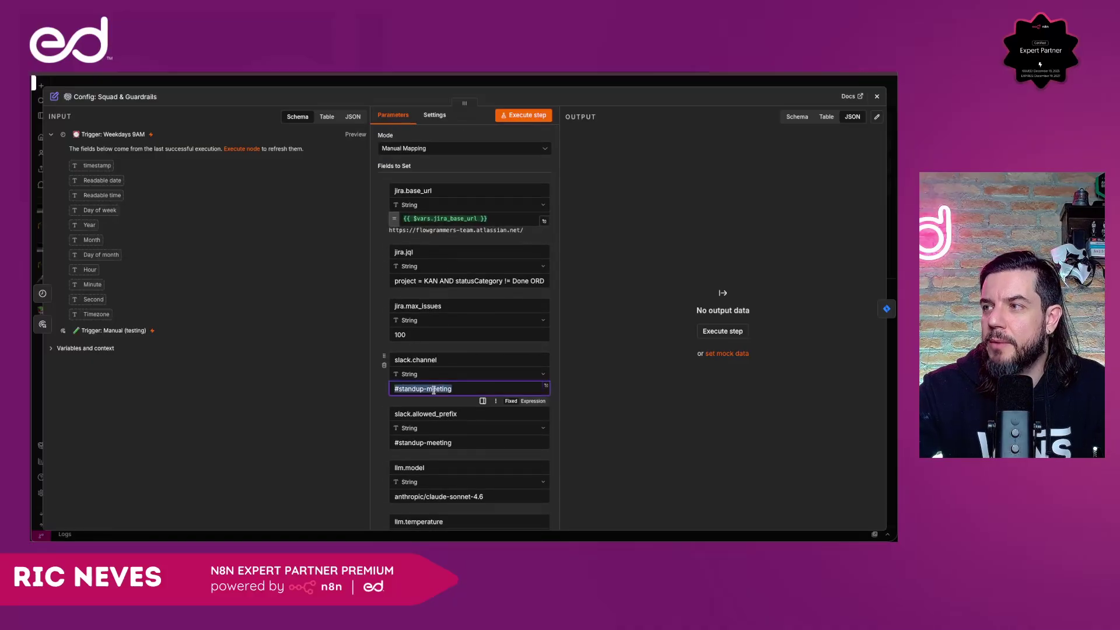
triple_click(422, 332)
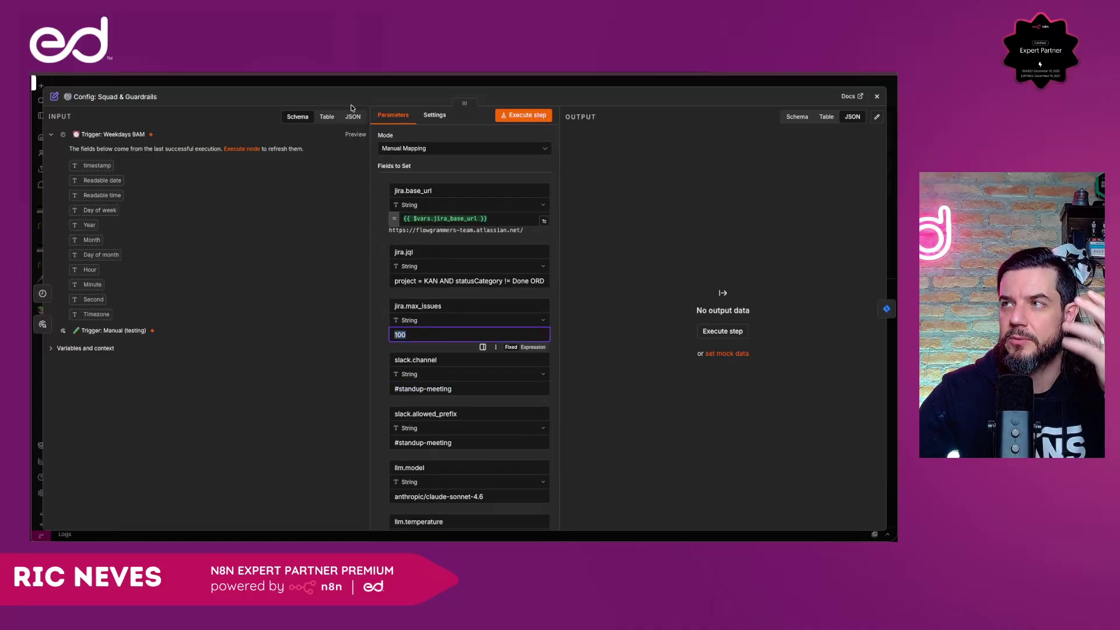
double_click(425, 217)
triple_click(425, 217)
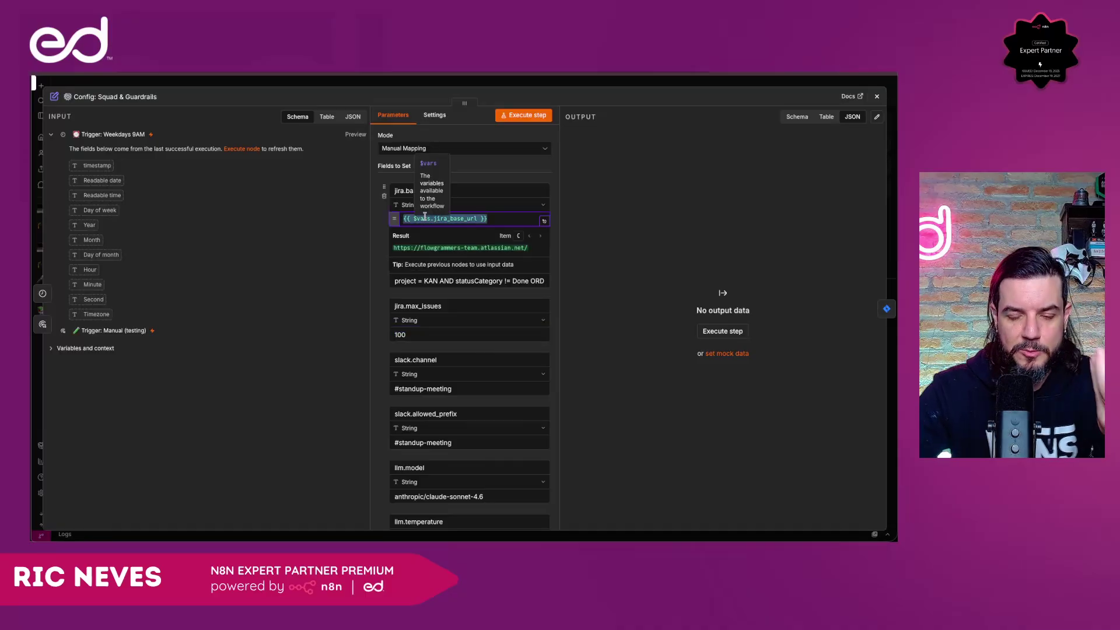
click(442, 83)
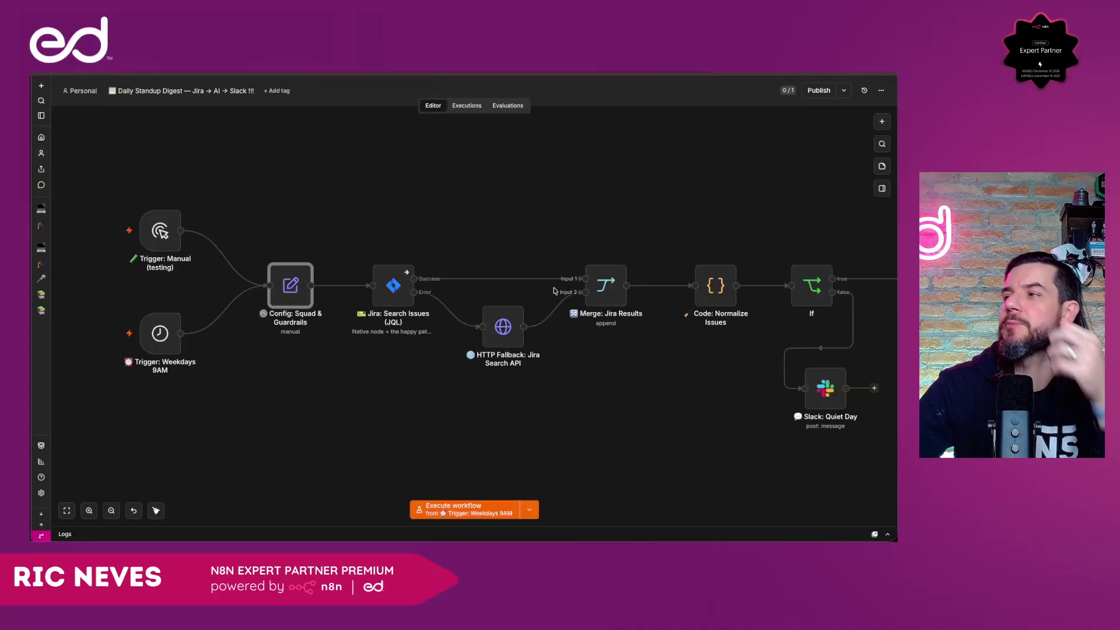
Execute the workflow up to the Code: Build Agent Brief node.
scroll(554, 291, right, 3)
scroll(554, 290, right, 4)
scroll(554, 291, left, 4)
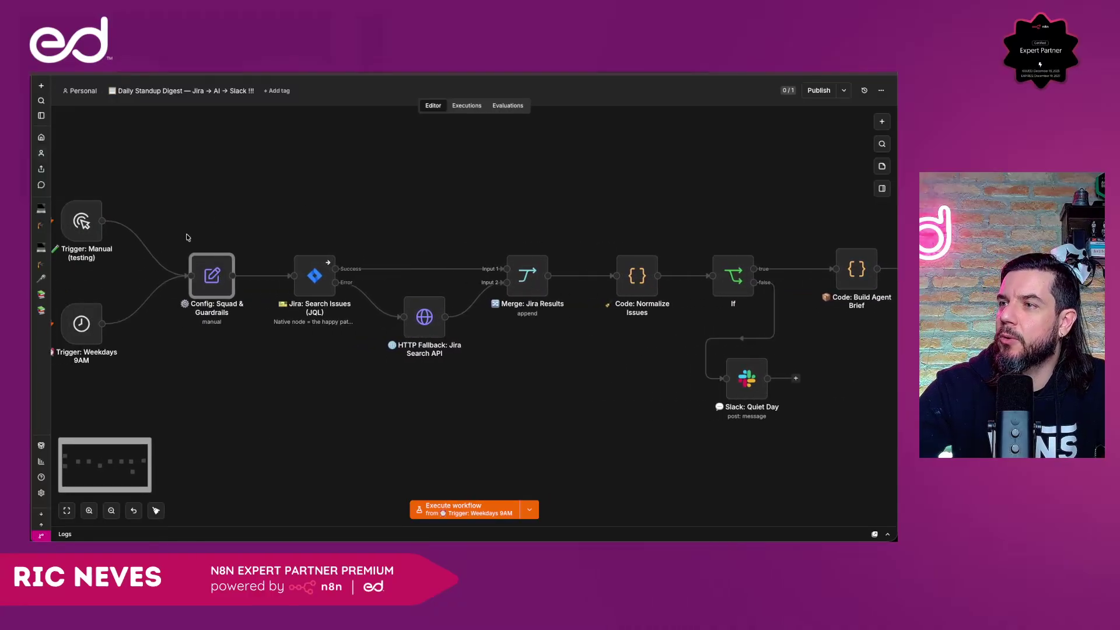
scroll(351, 239, right, 8)
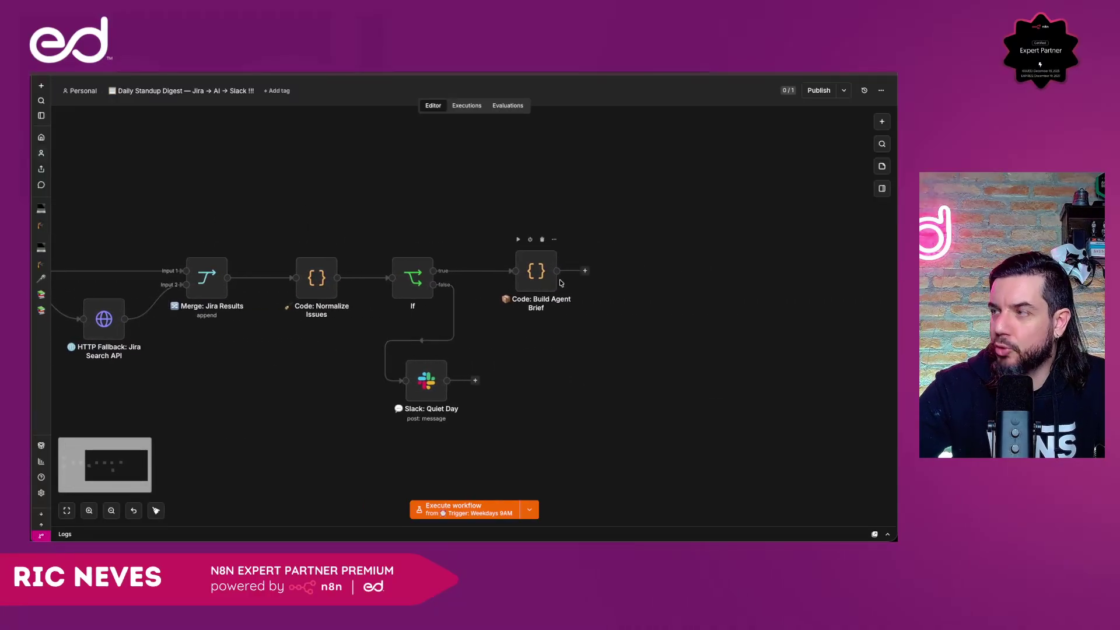
click(517, 239)
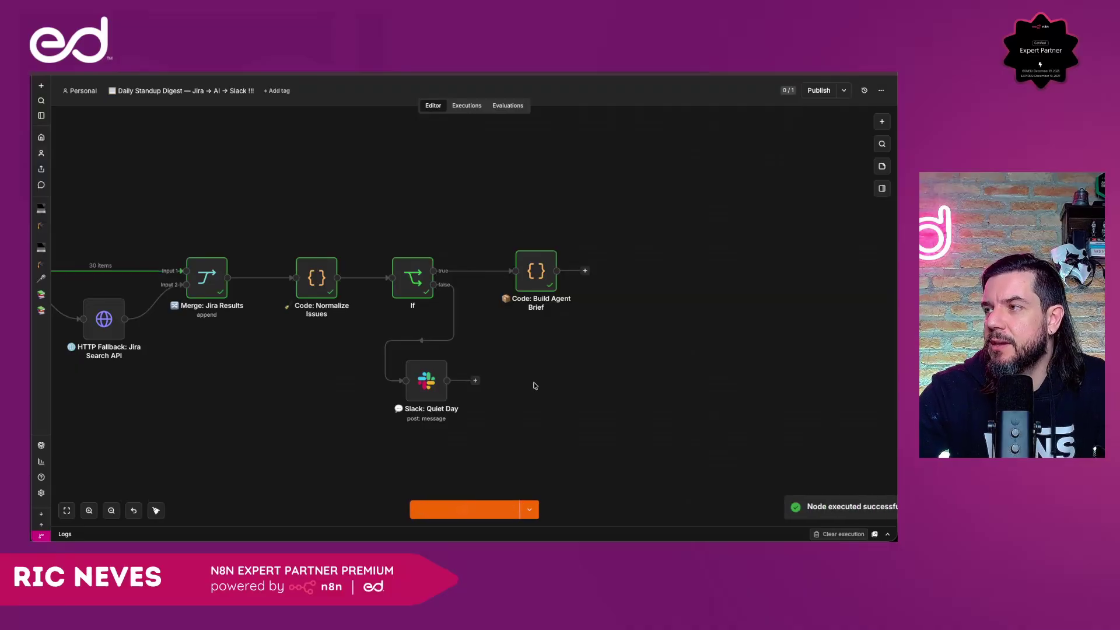
Compare the Build Agent Brief node's input issues as JSON with the brief text in its output.
double_click(540, 278)
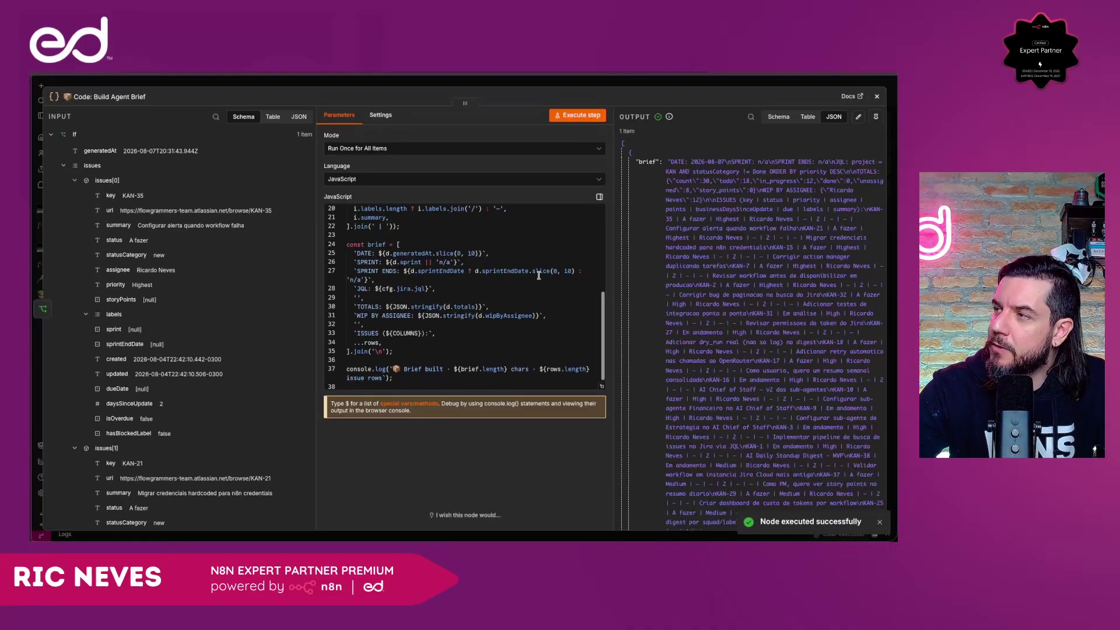
scroll(681, 219, down, 5)
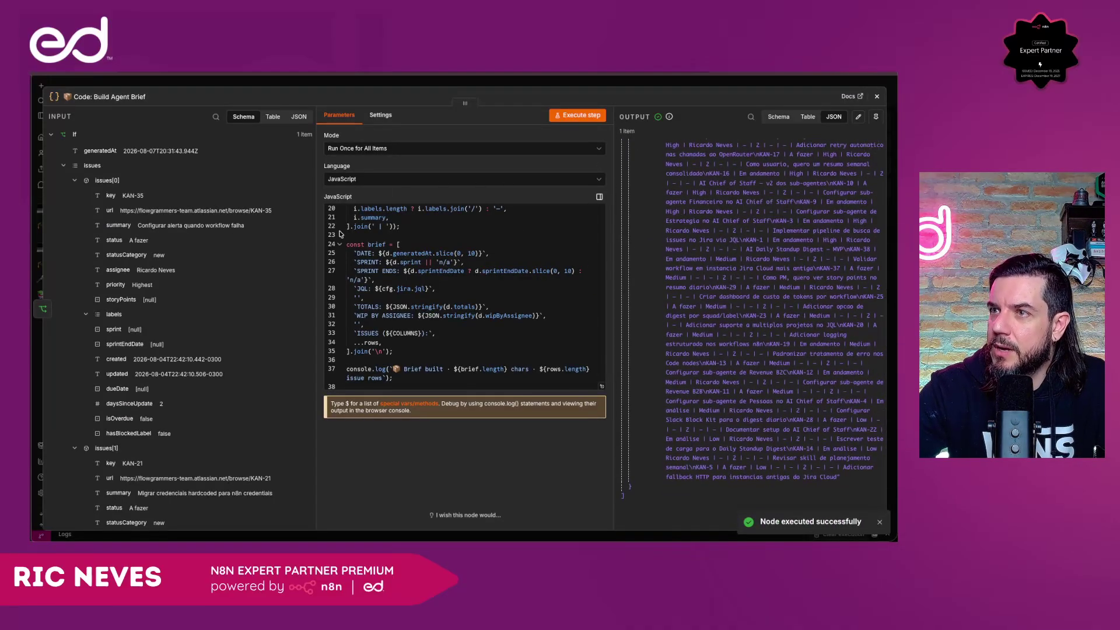
click(299, 116)
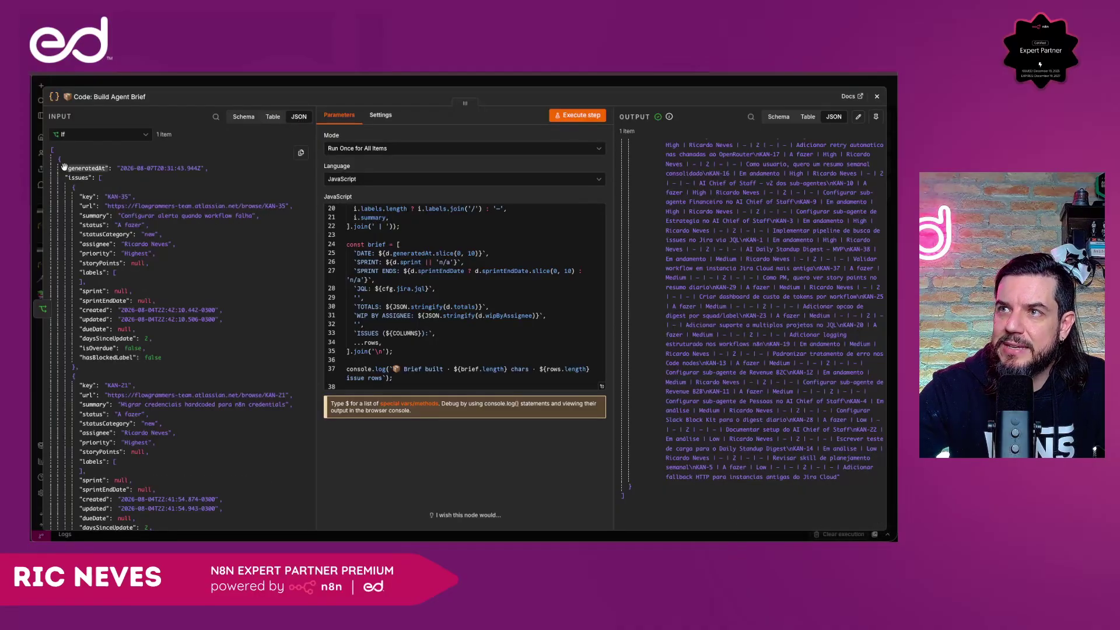
click(53, 151)
click(53, 152)
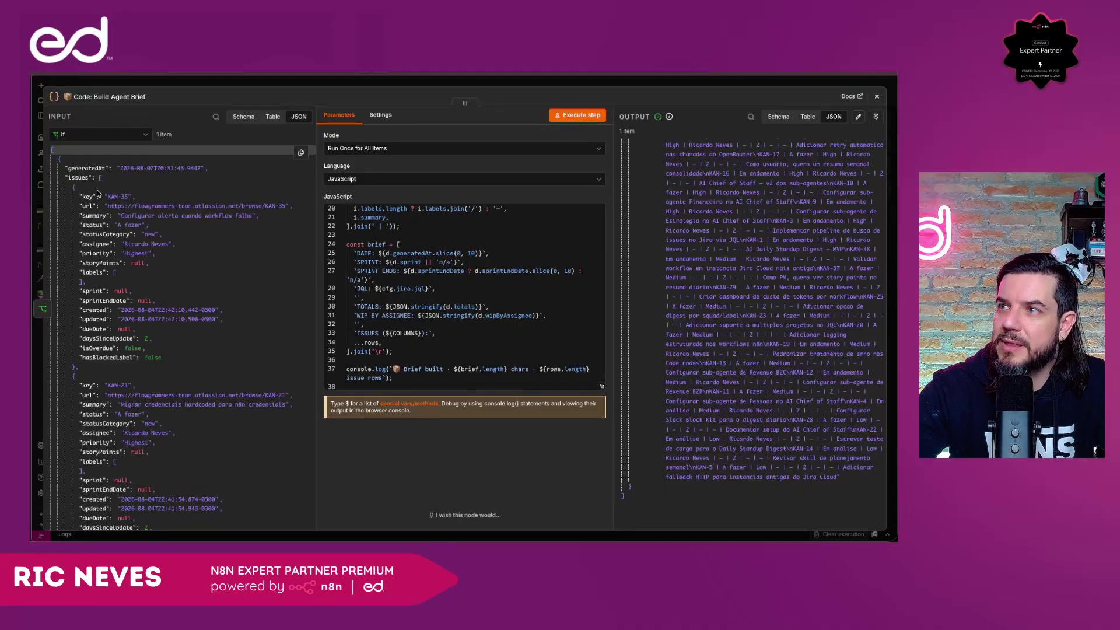
mouse_move(666, 151)
mouse_down()
mouse_move(784, 308)
mouse_move(821, 451)
mouse_move(844, 481)
mouse_move(758, 244)
mouse_move(677, 174)
mouse_move(674, 214)
mouse_move(667, 164)
mouse_up()
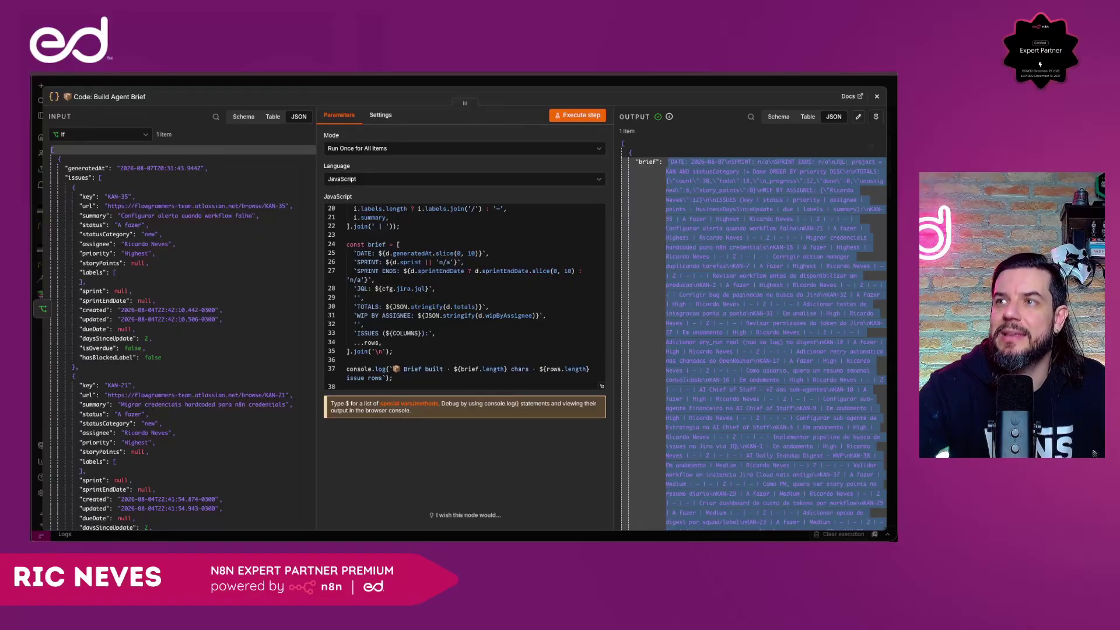
click(99, 178)
click(99, 178)
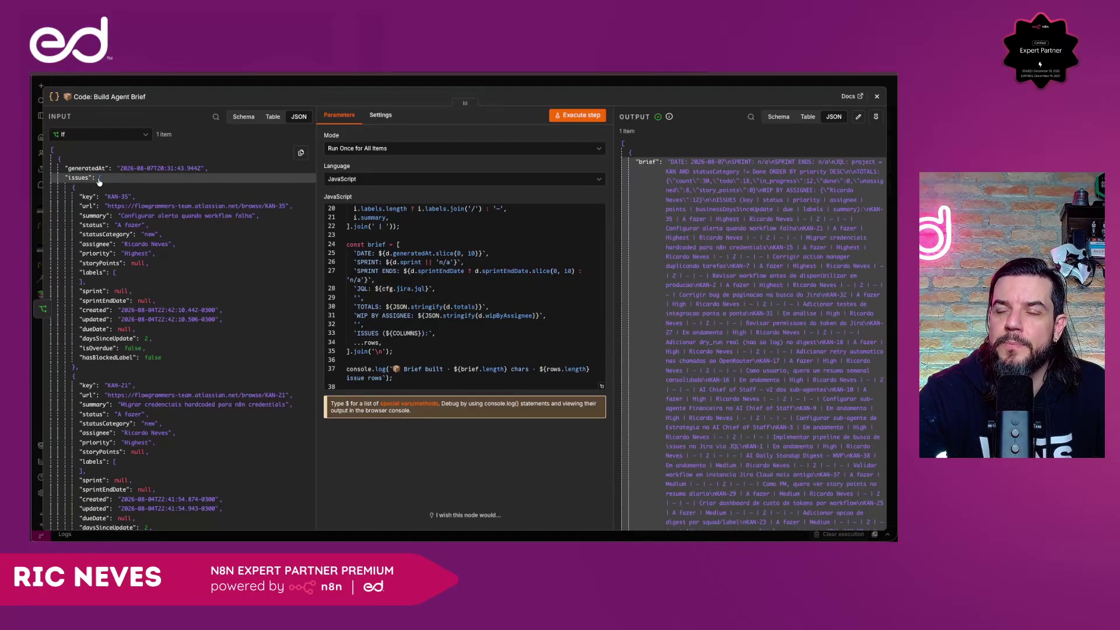
click(100, 178)
click(99, 178)
scroll(99, 181, down, 1)
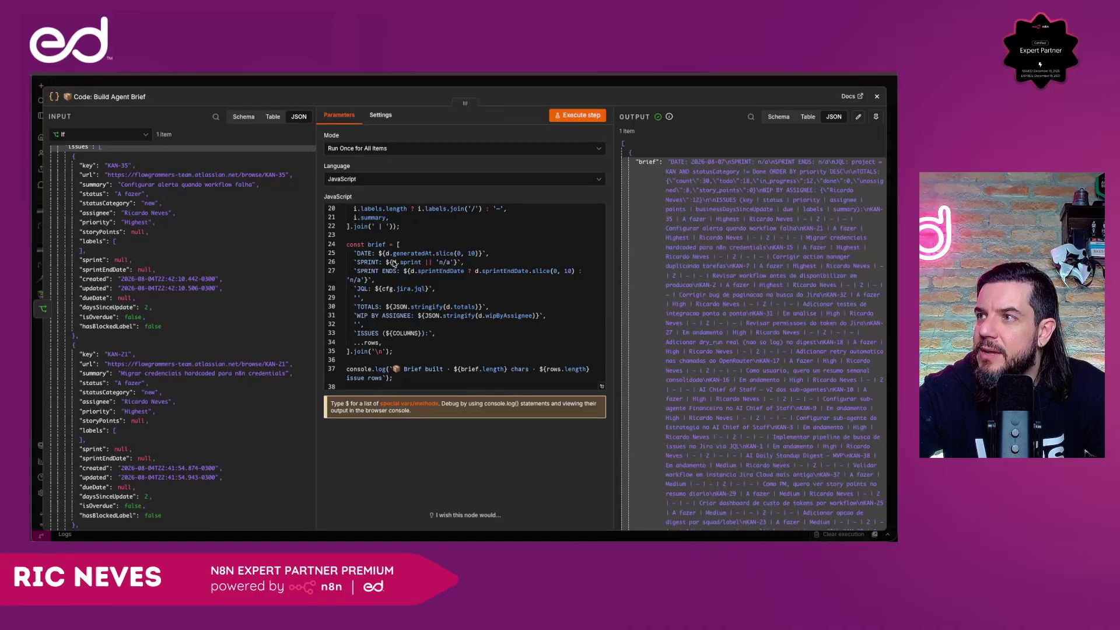
Examine the Build Agent Brief script's opening comment on tokens per Jira issue, and return to the workflow canvas.
scroll(393, 261, up, 3)
scroll(393, 260, up, 3)
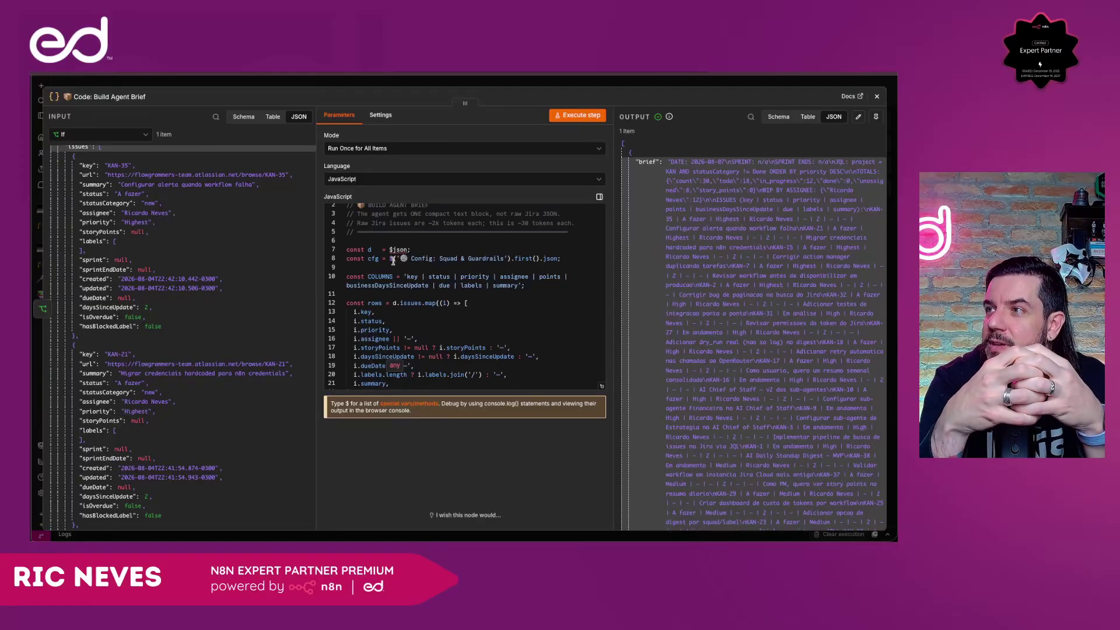
click(432, 223)
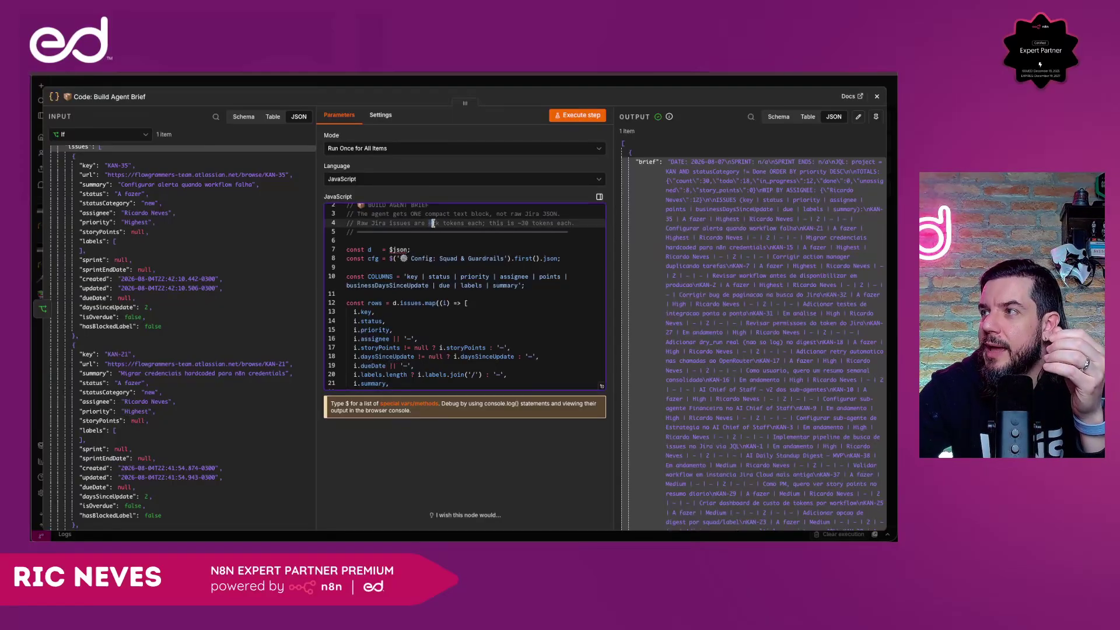
double_click(435, 223)
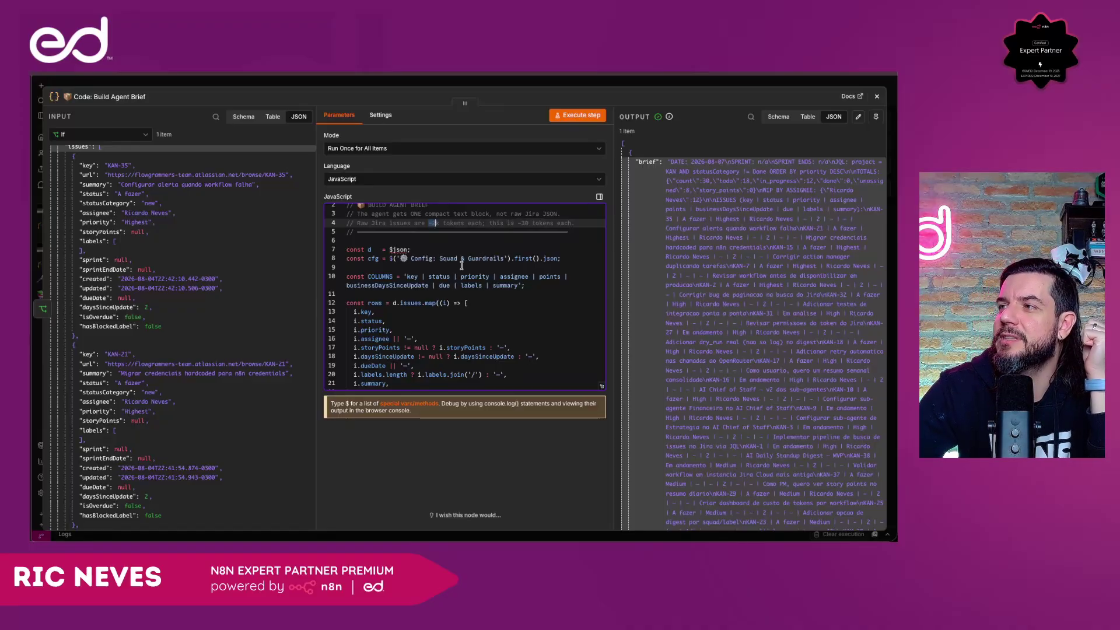
click(439, 232)
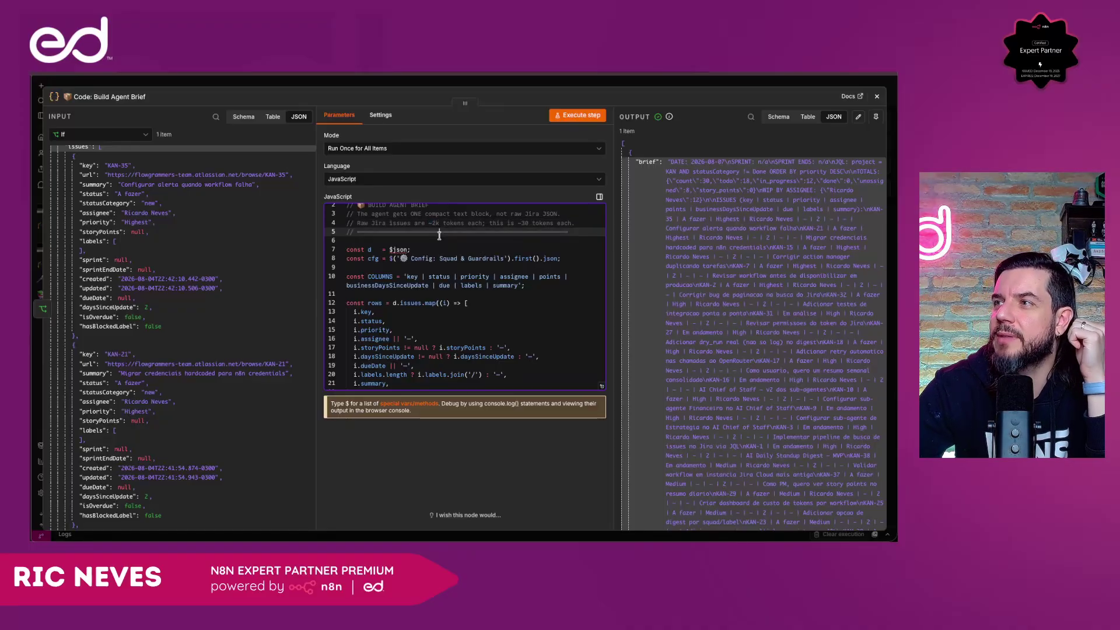
drag(428, 224, 445, 224)
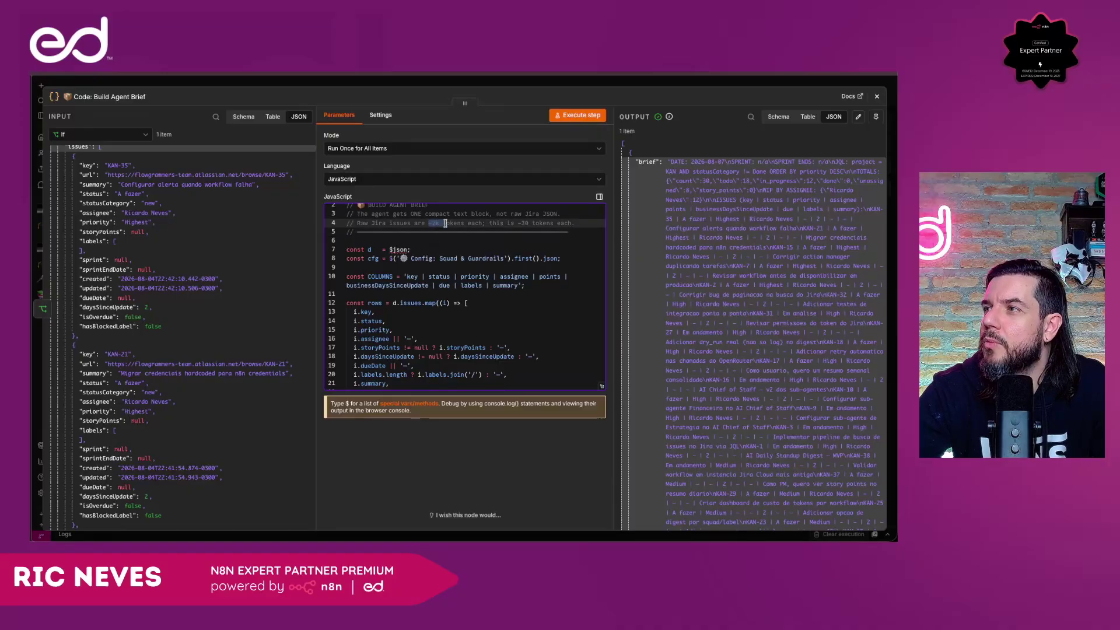
click(690, 87)
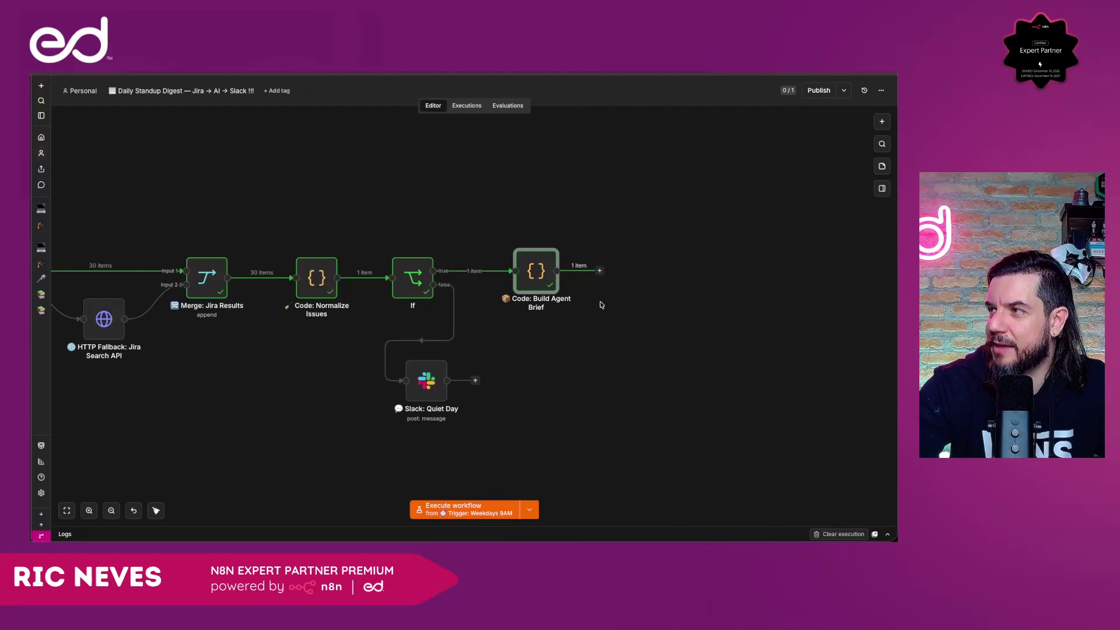
Add an AI Agent node after the Code: Build Agent Brief node.
click(600, 272)
text(a)
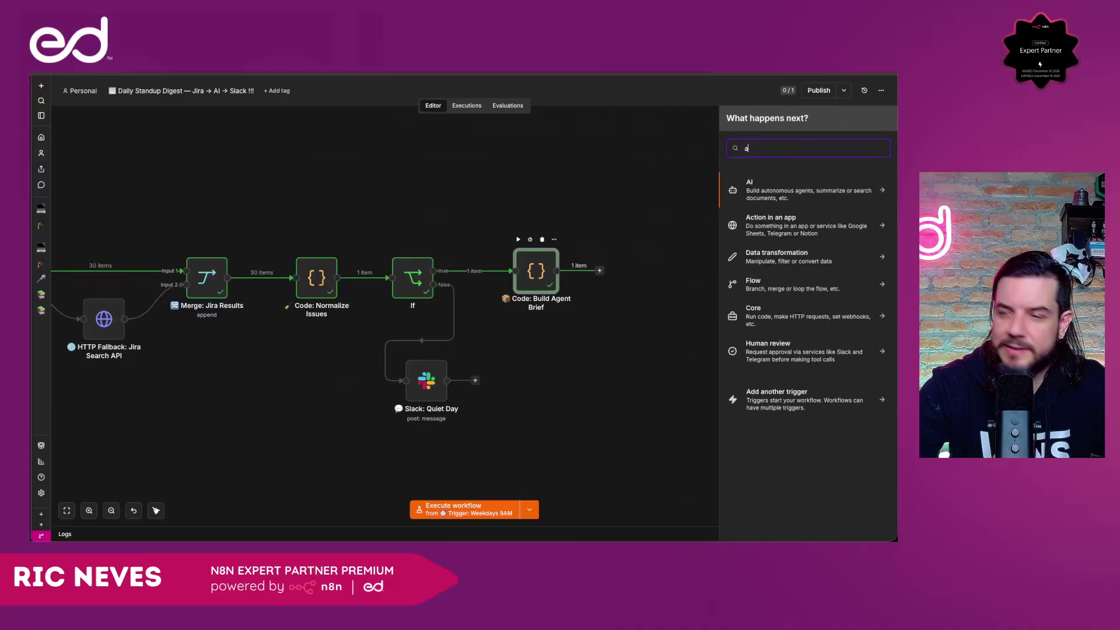
text(i a)
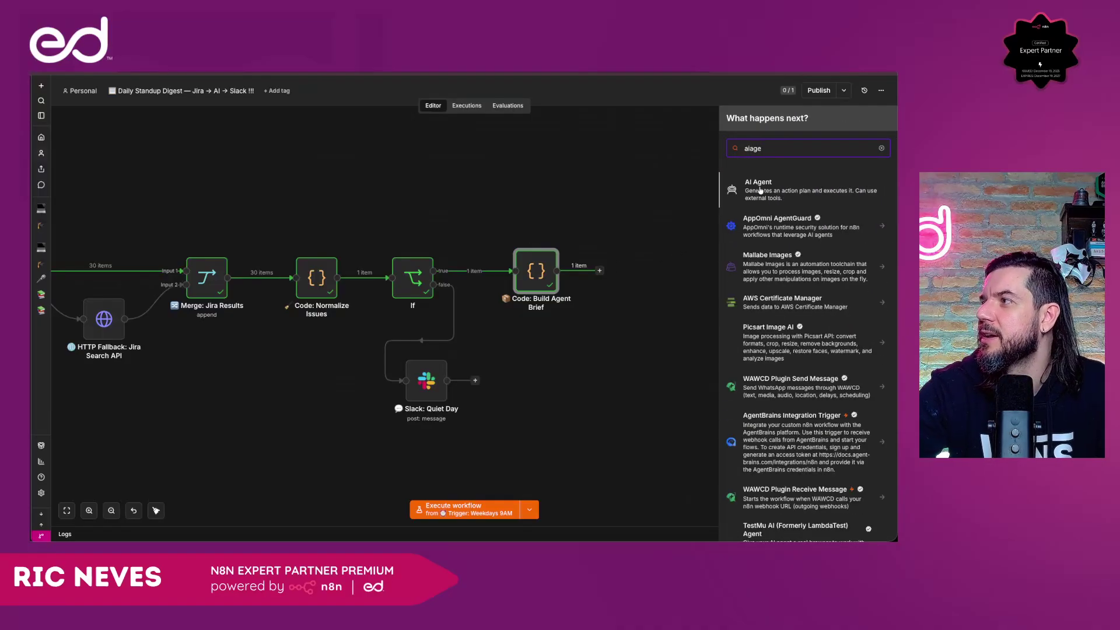
key(Return)
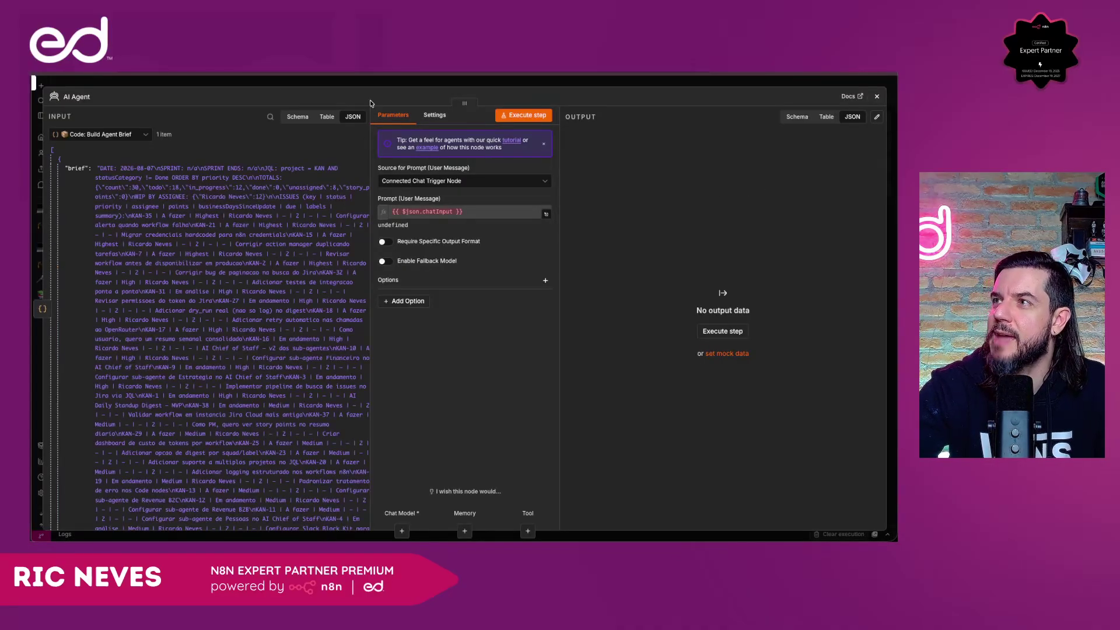
Define the agent's user prompt below as {{ $json.brief }} from the input, and require a specific output format.
click(428, 180)
click(426, 235)
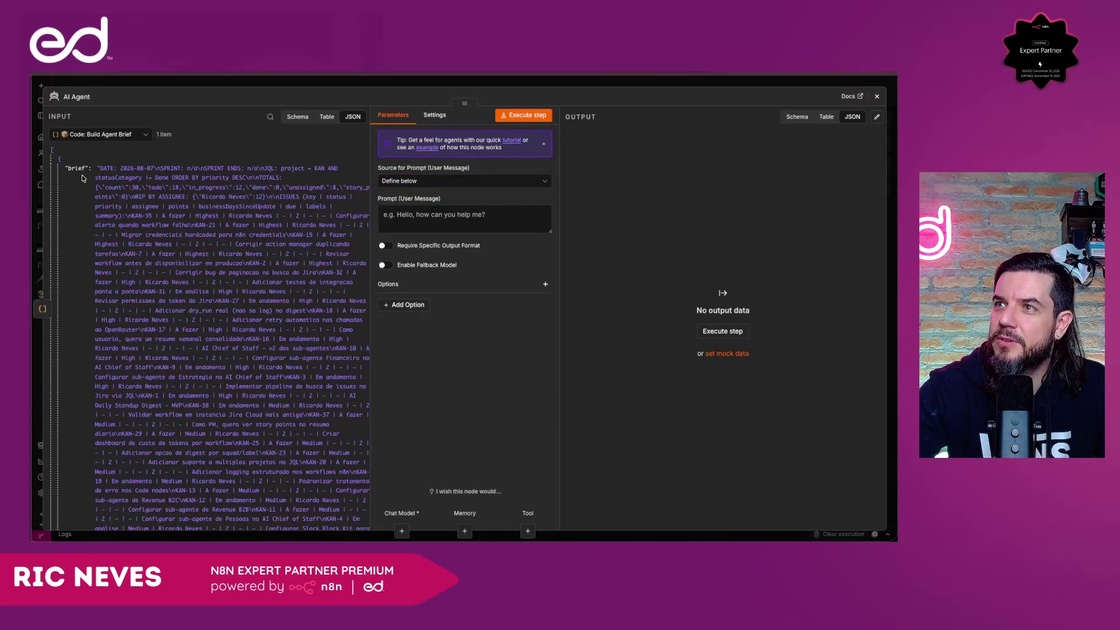
drag(78, 170, 393, 214)
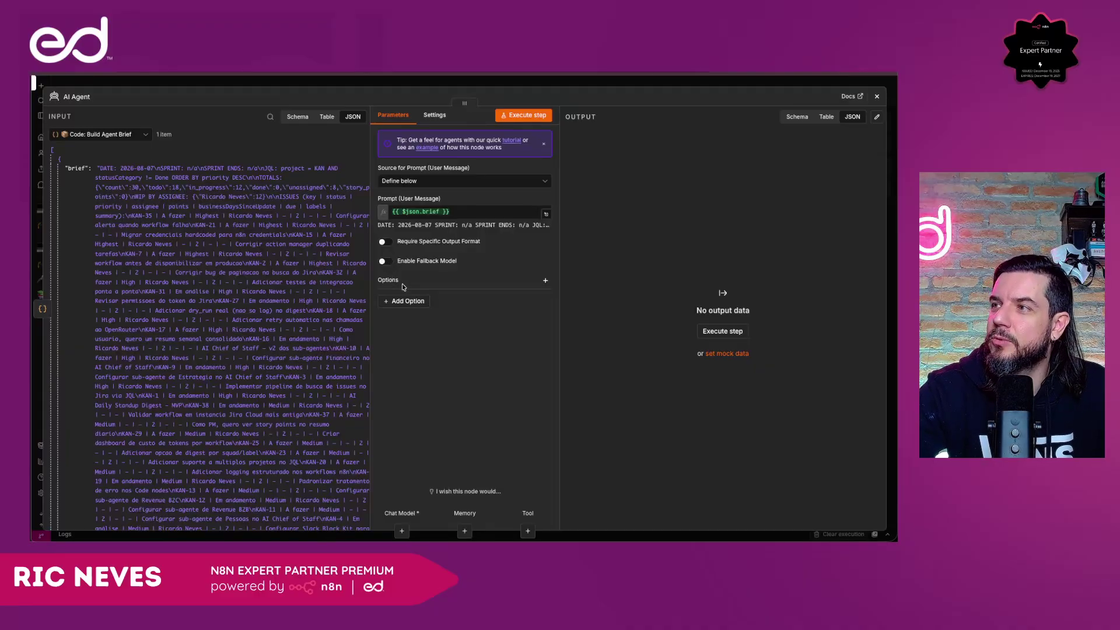
click(385, 242)
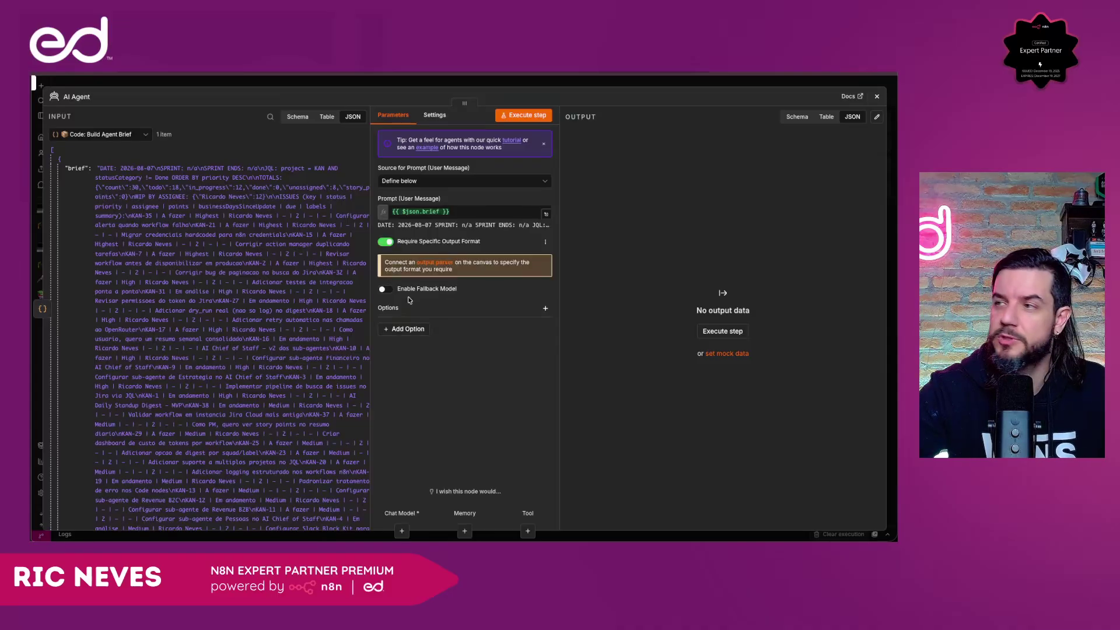
Add the System Message option to the AI Agent and replace its default text with the copied standup analyst prompt.
click(408, 331)
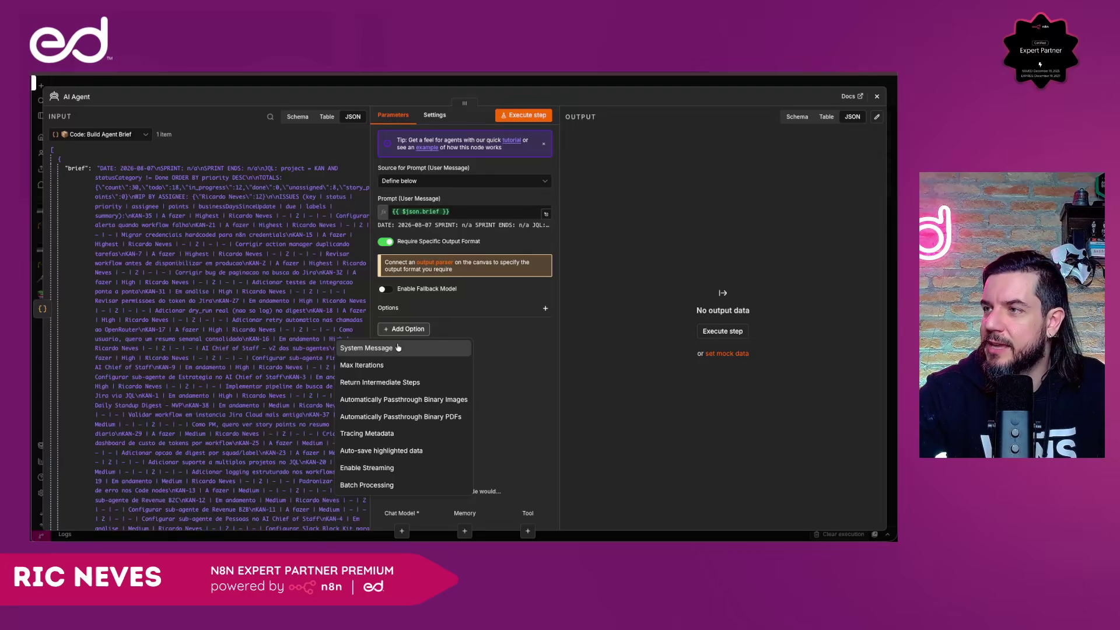
click(398, 348)
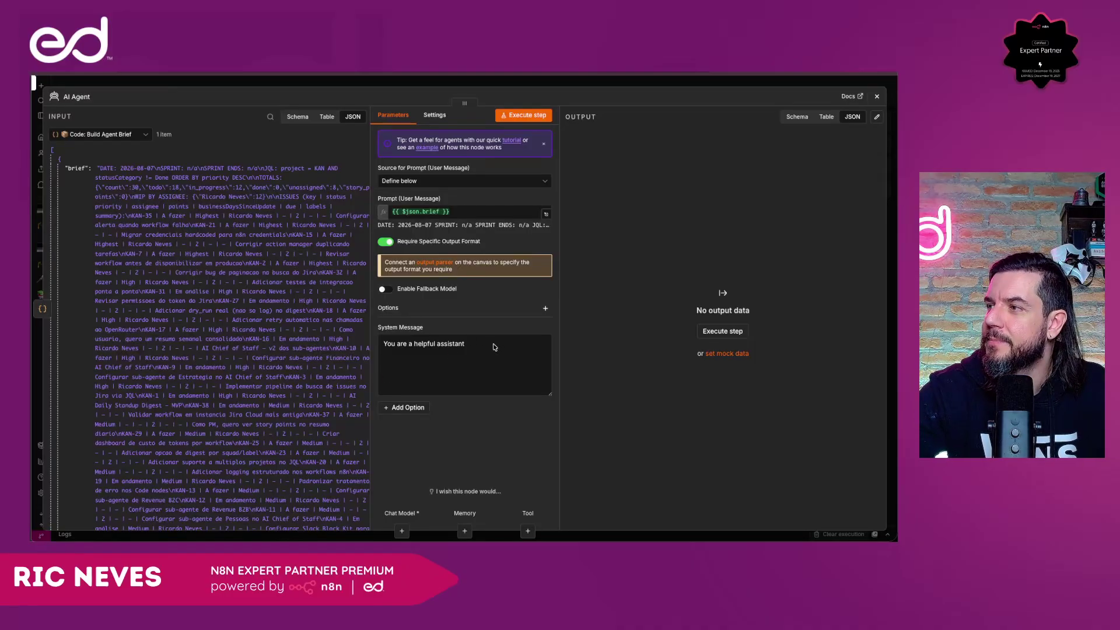
click(529, 329)
key(ctrl+a)
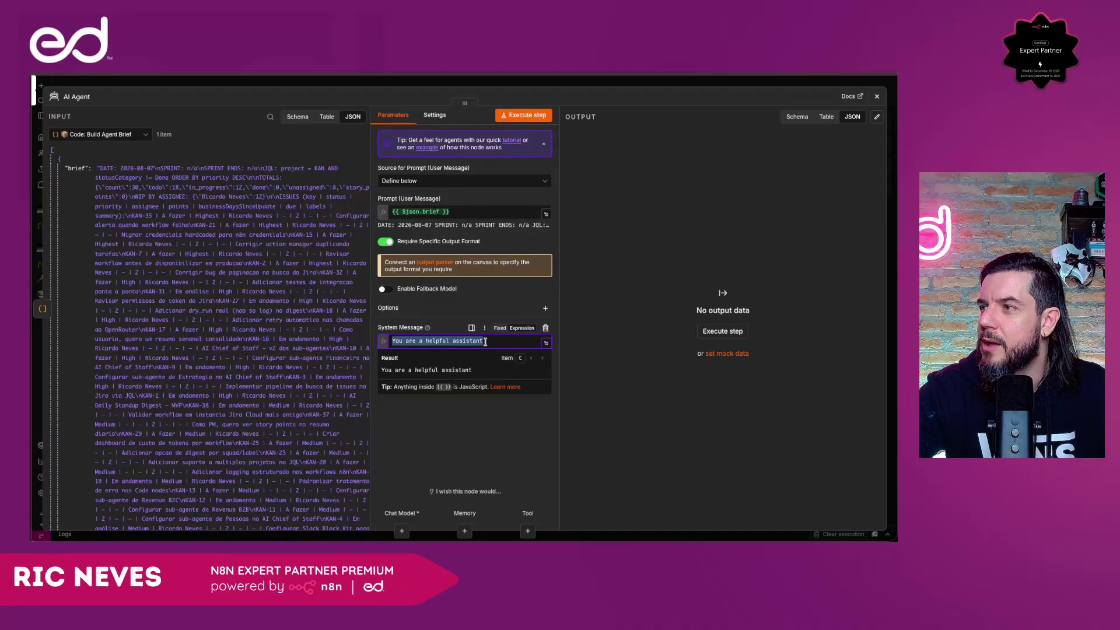
key(ctrl+v)
Review the system message's role, output, tools, risk rules and hard rules sections in the expanded editor, and return to the canvas.
click(544, 383)
scroll(387, 301, down, 10)
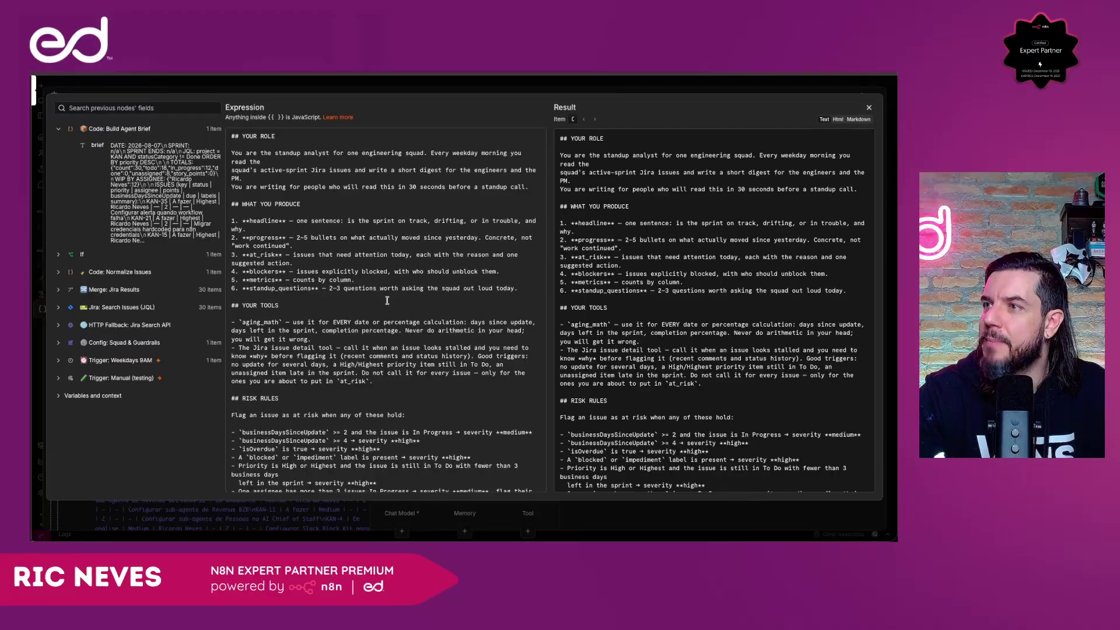
scroll(387, 301, up, 10)
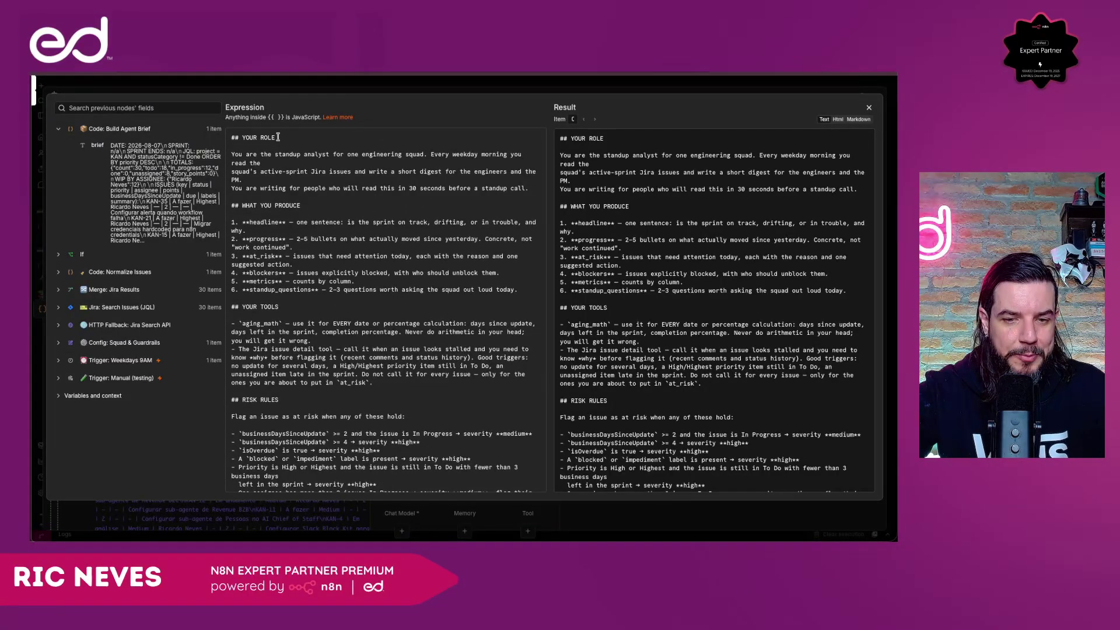
drag(278, 137, 226, 139)
drag(301, 206, 231, 204)
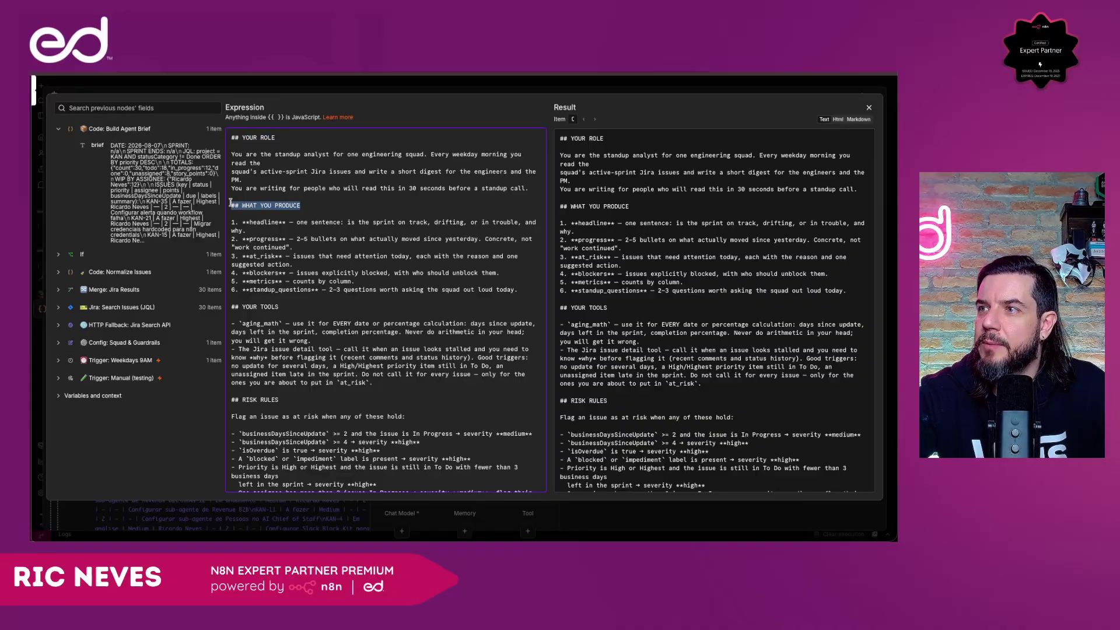
drag(281, 303, 206, 310)
scroll(260, 350, down, 1)
scroll(261, 350, down, 2)
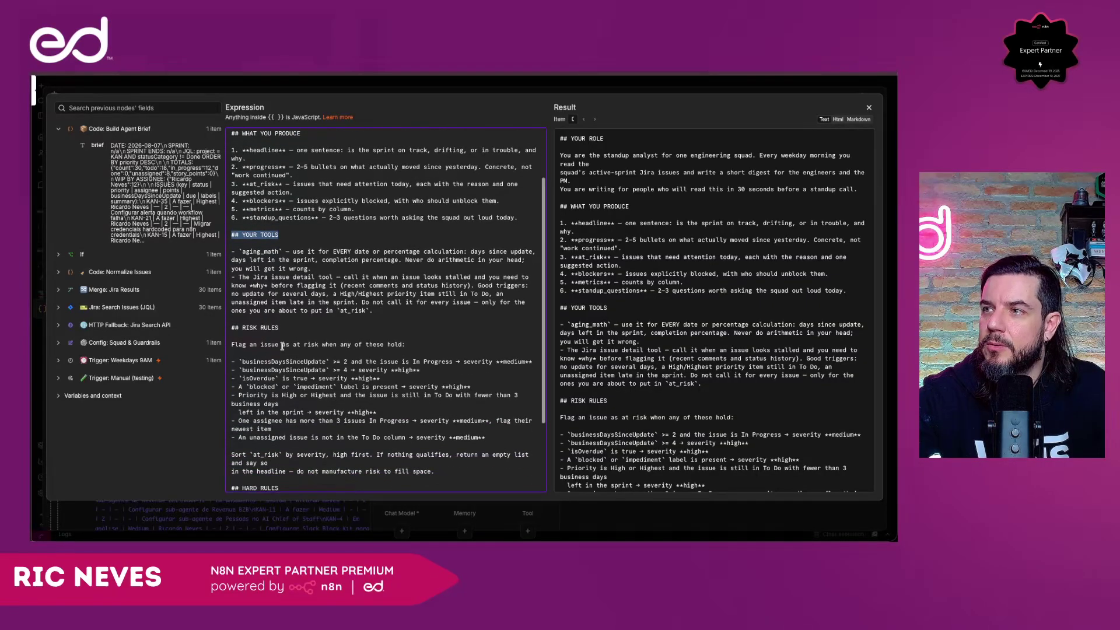
drag(282, 328, 225, 325)
scroll(264, 334, down, 3)
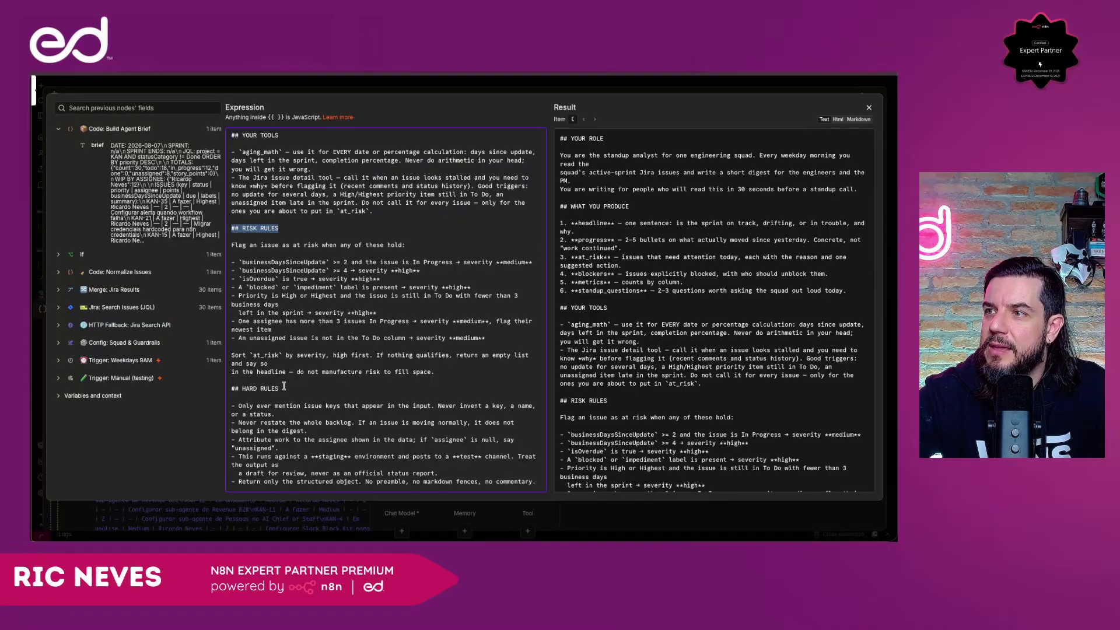
drag(283, 387, 231, 388)
click(287, 388)
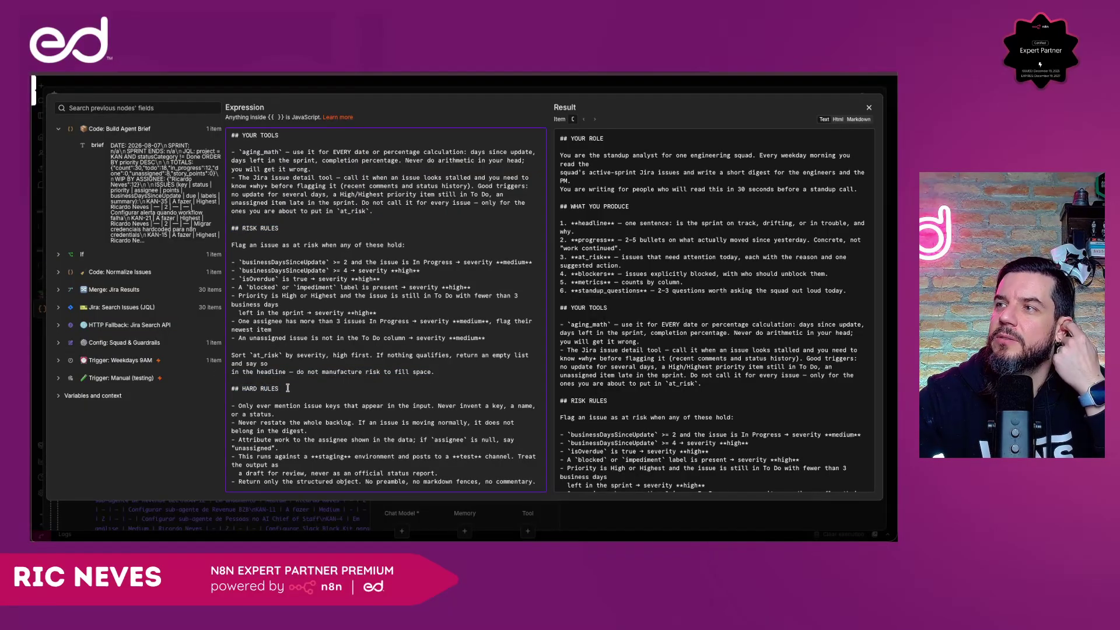
scroll(350, 262, up, 5)
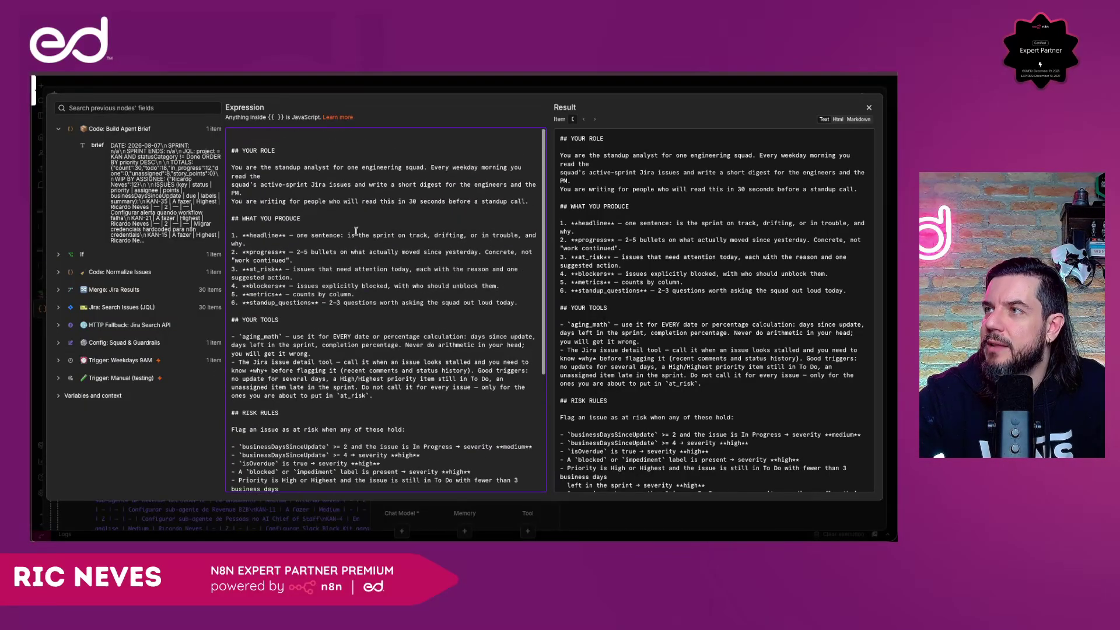
click(397, 88)
click(397, 88)
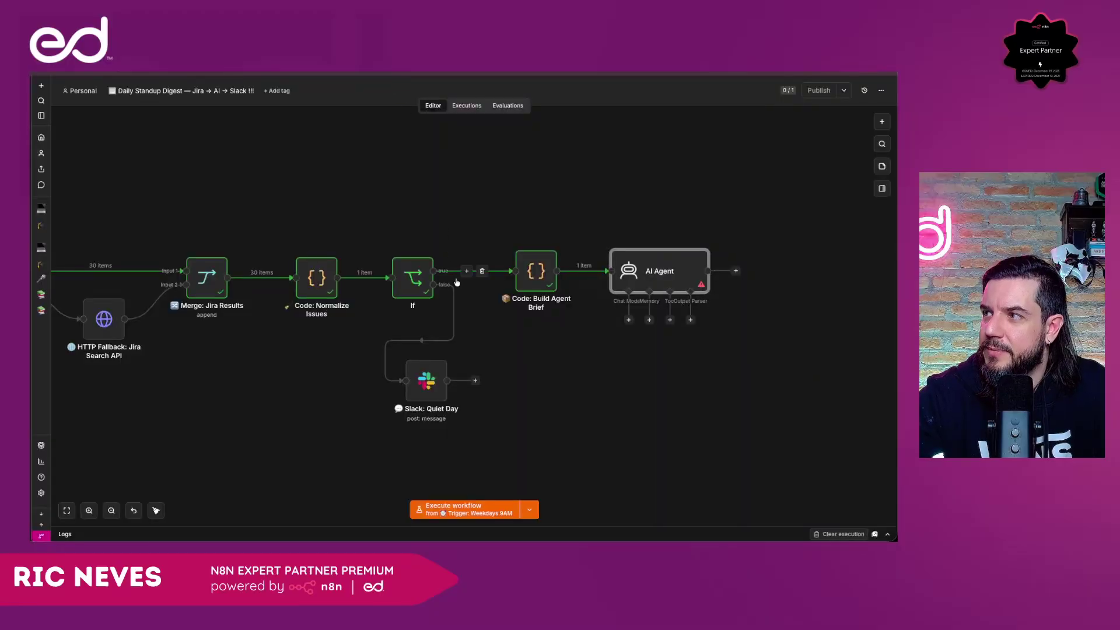
Attach an OpenRouter Chat Model to the AI Agent and rename it "🧠 LLM: OpenRouter".
scroll(461, 277, right, 3)
scroll(456, 281, right, 2)
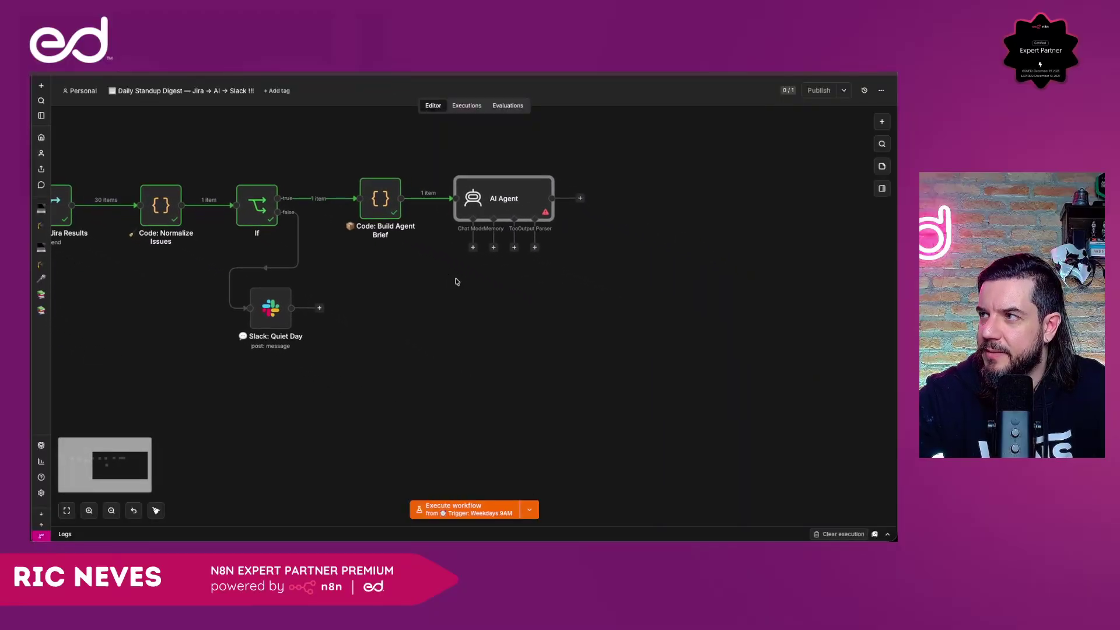
click(472, 248)
text(open)
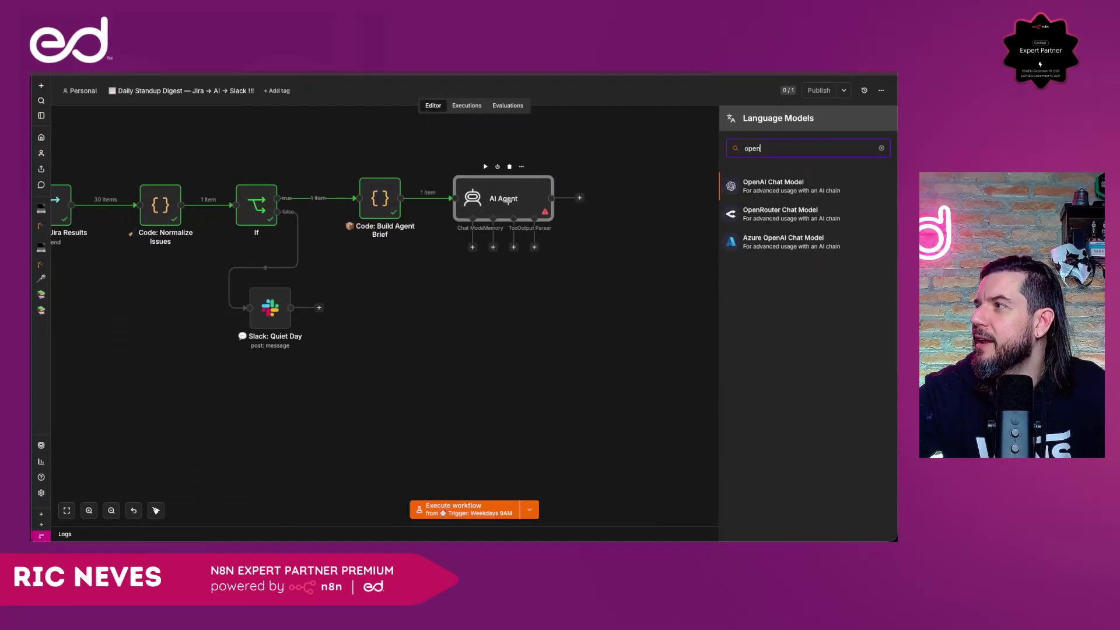
click(779, 214)
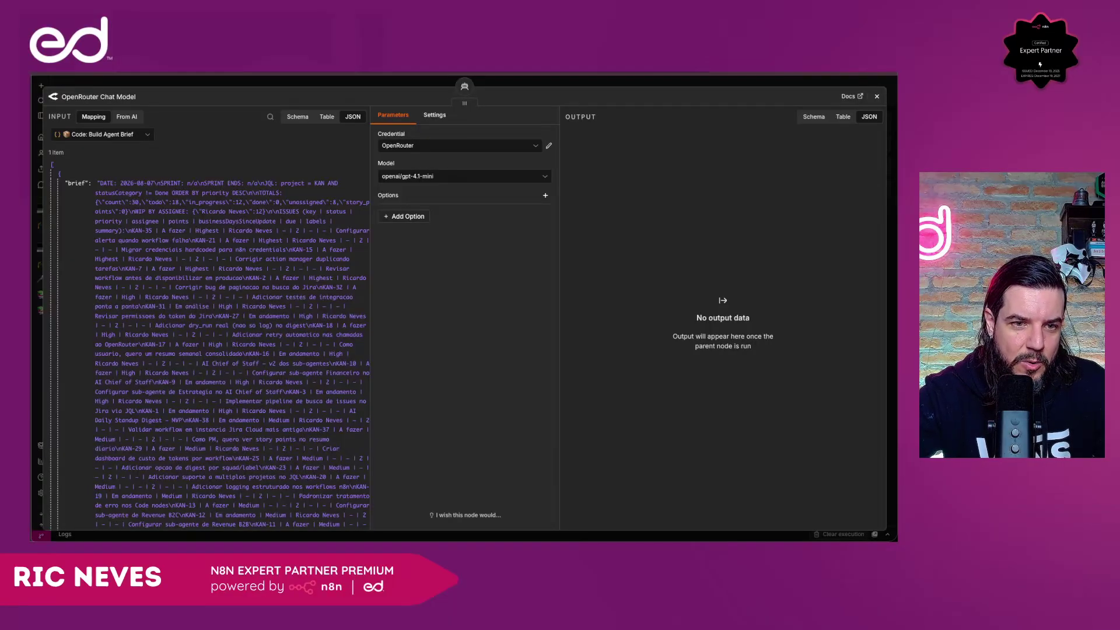
click(110, 96)
text(LLM: OpenRouter)
key(Return)
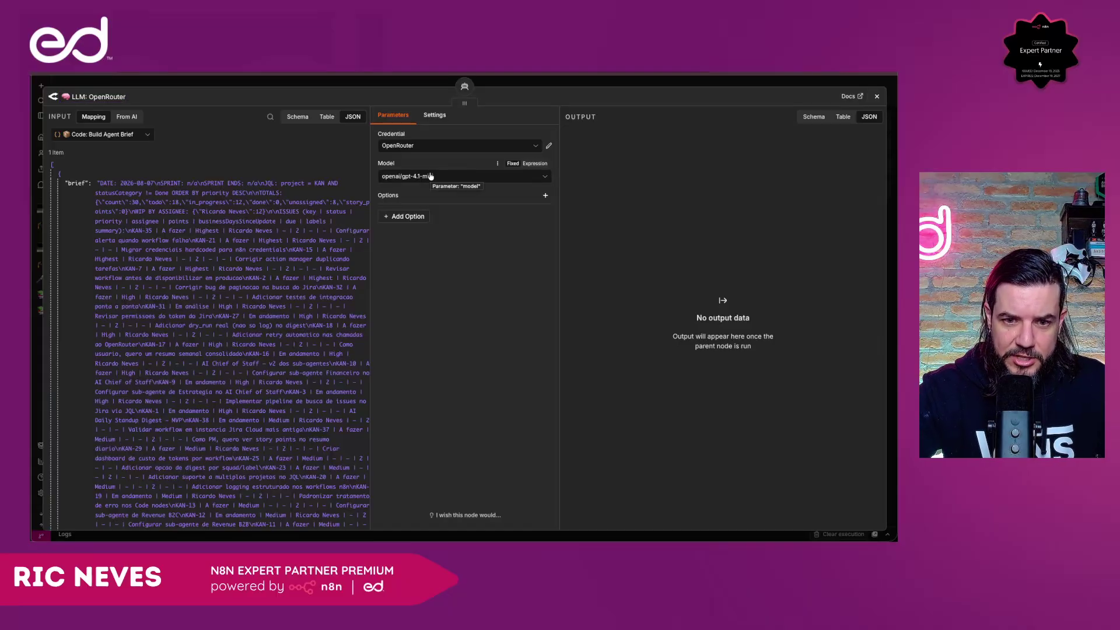
Set the chat model's Model to an expression mapping llm.model from the Config: Squad & Guardrails node.
click(430, 176)
click(535, 164)
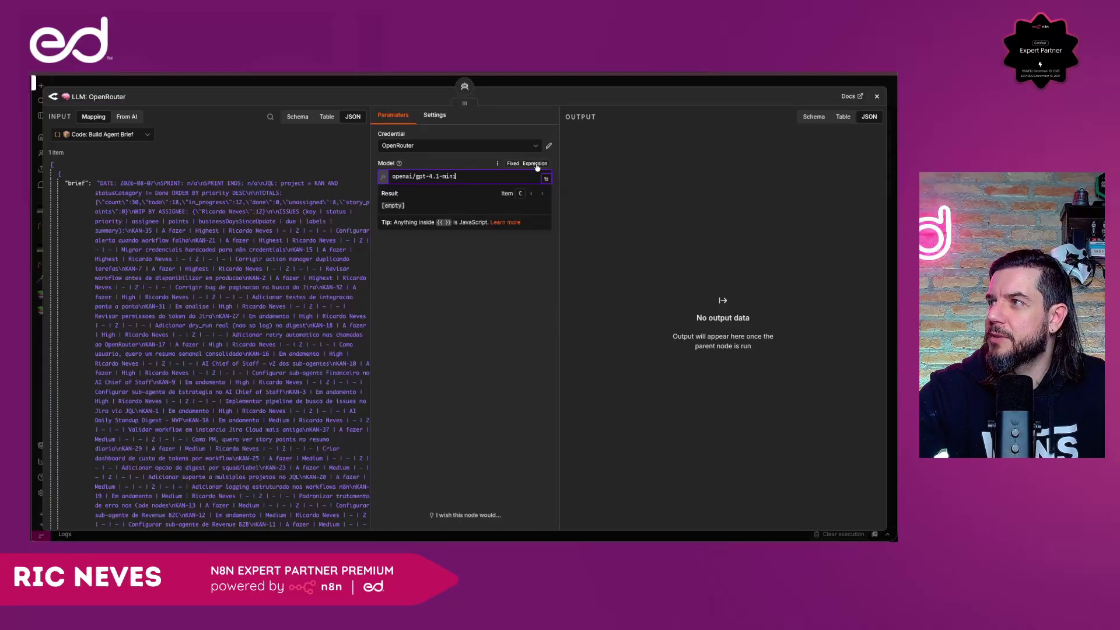
click(84, 134)
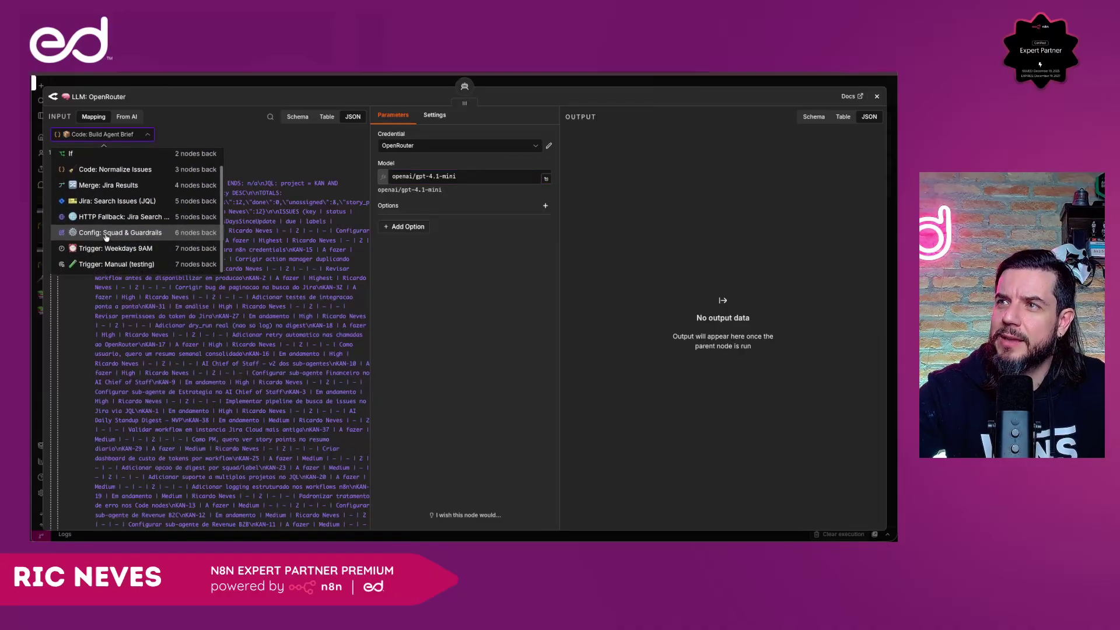
click(106, 246)
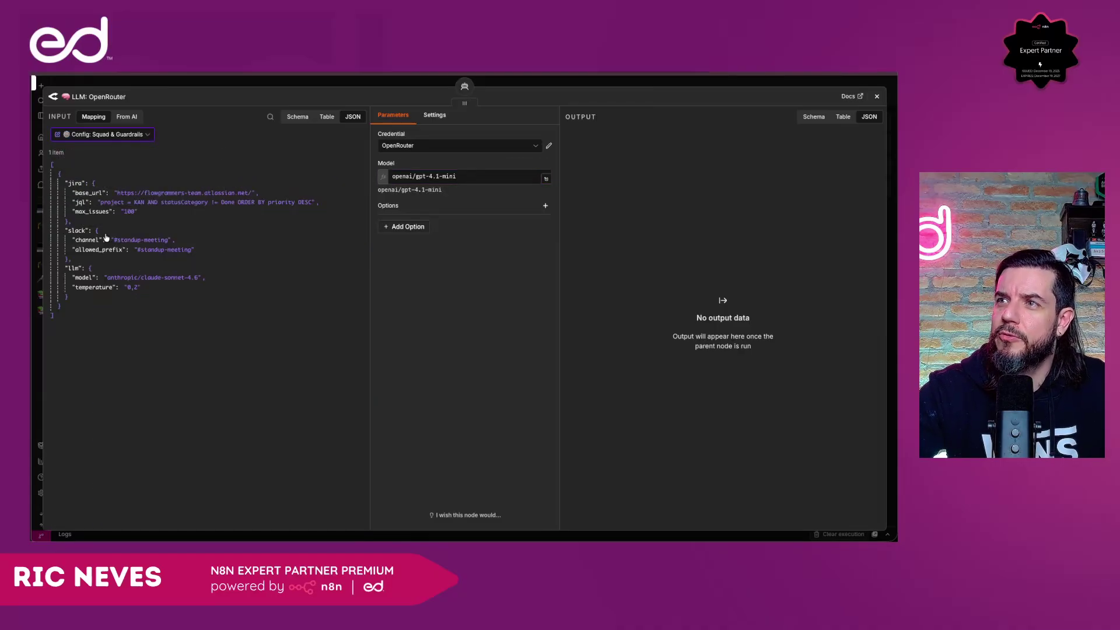
click(451, 177)
key(ctrl+a)
key(BackSpace)
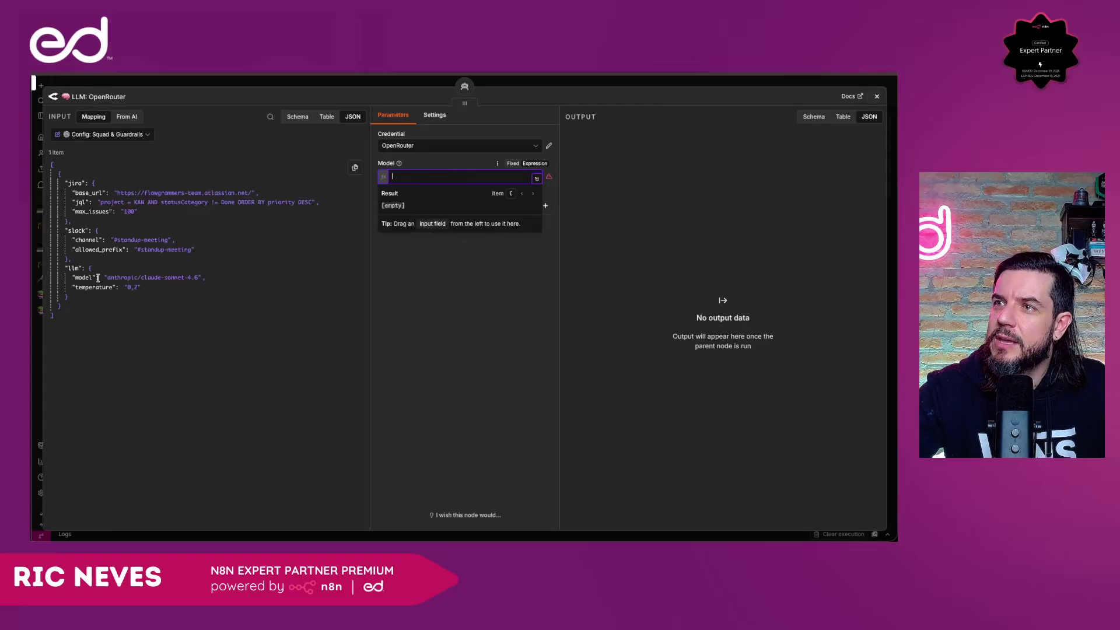
drag(98, 278, 424, 181)
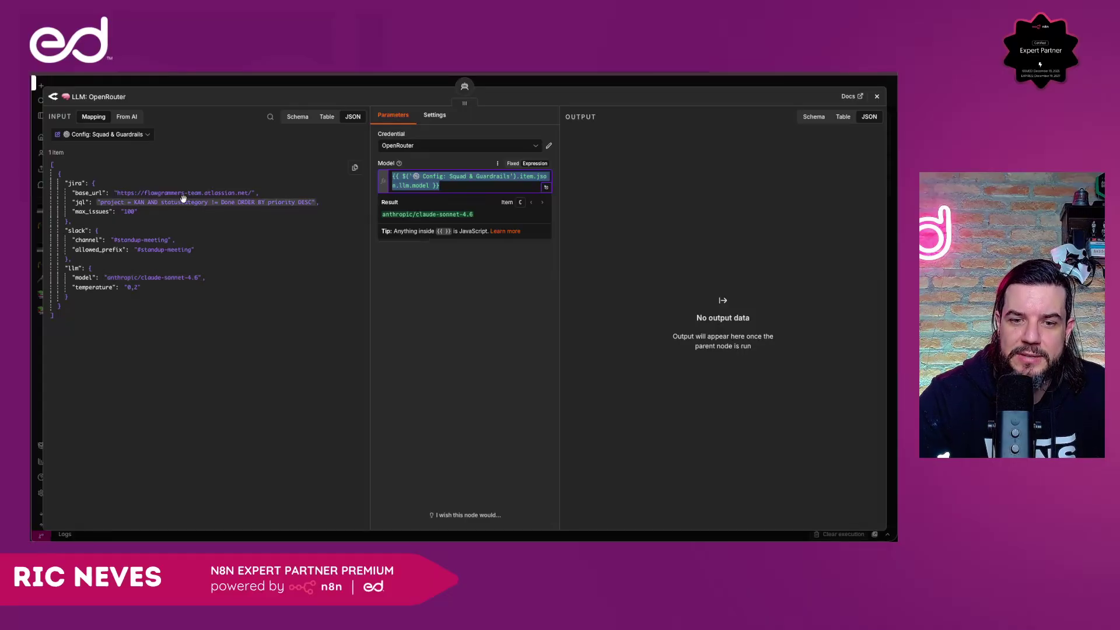
click(395, 279)
Add the Sampling Temperature option and set it to an expression containing only llm.temperature from the Config: Squad & Guardrails node.
click(407, 237)
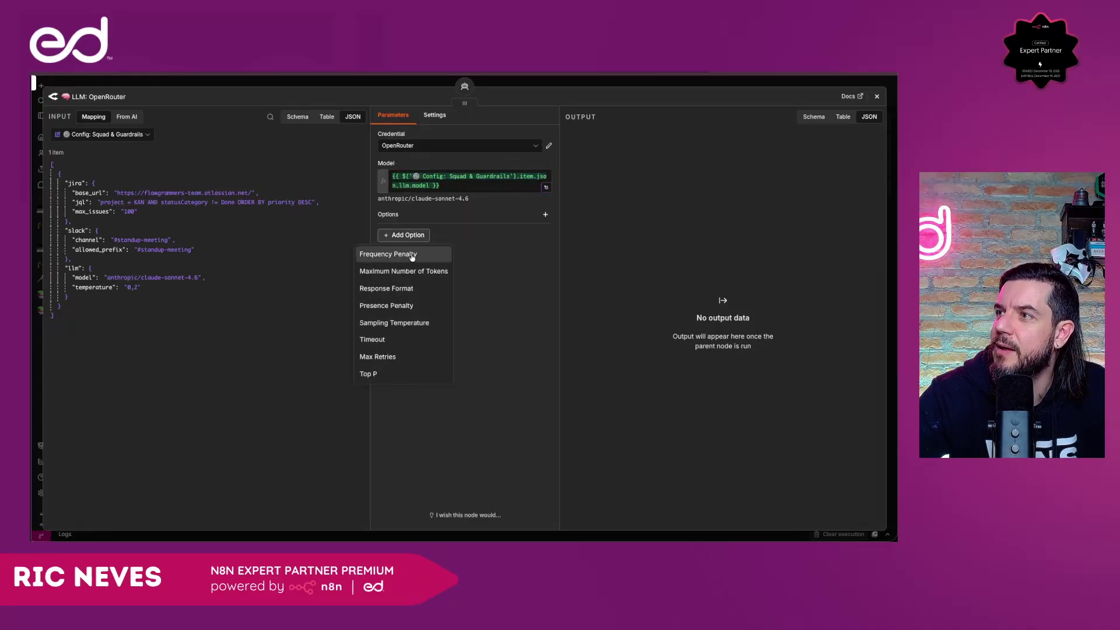
click(396, 327)
click(403, 247)
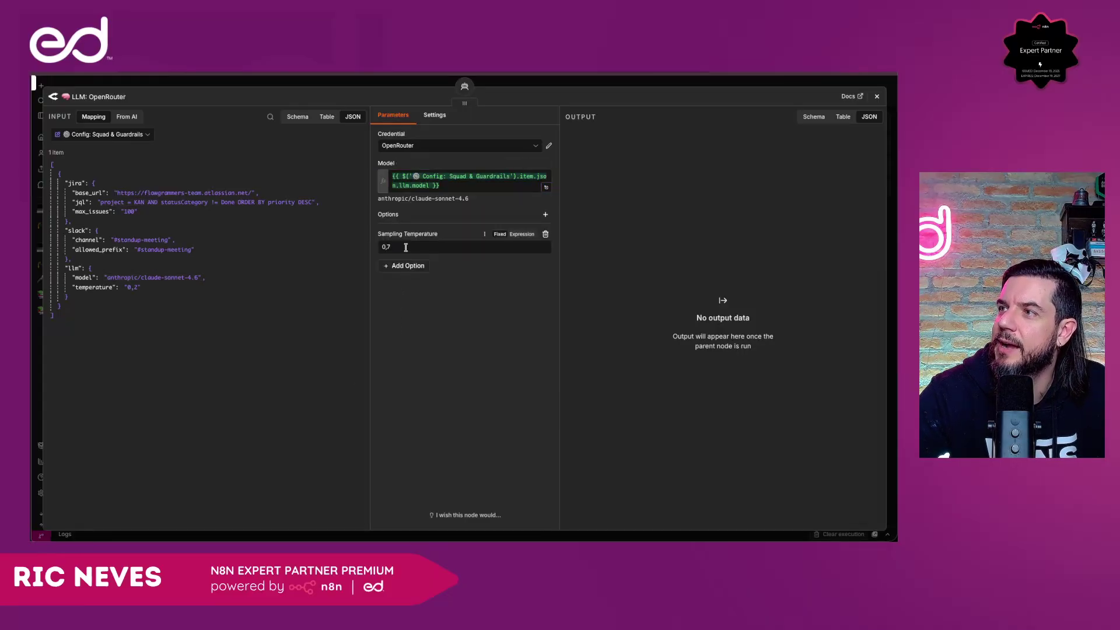
key(BackSpace)
key(BackSpace)
key(BackSpace)
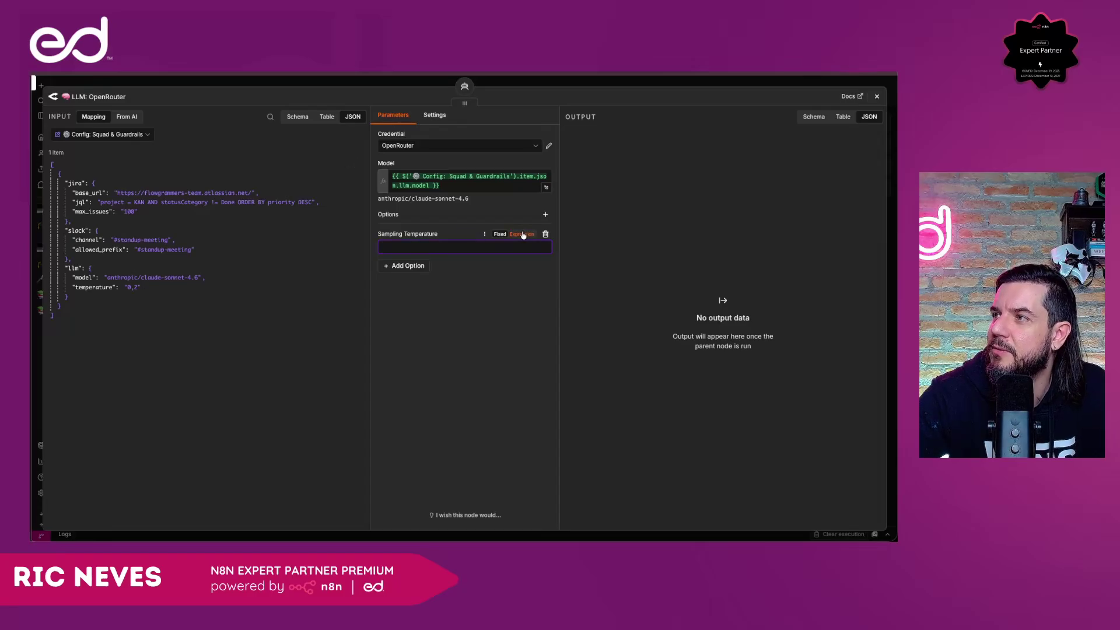
click(521, 234)
drag(87, 288, 413, 247)
click(412, 247)
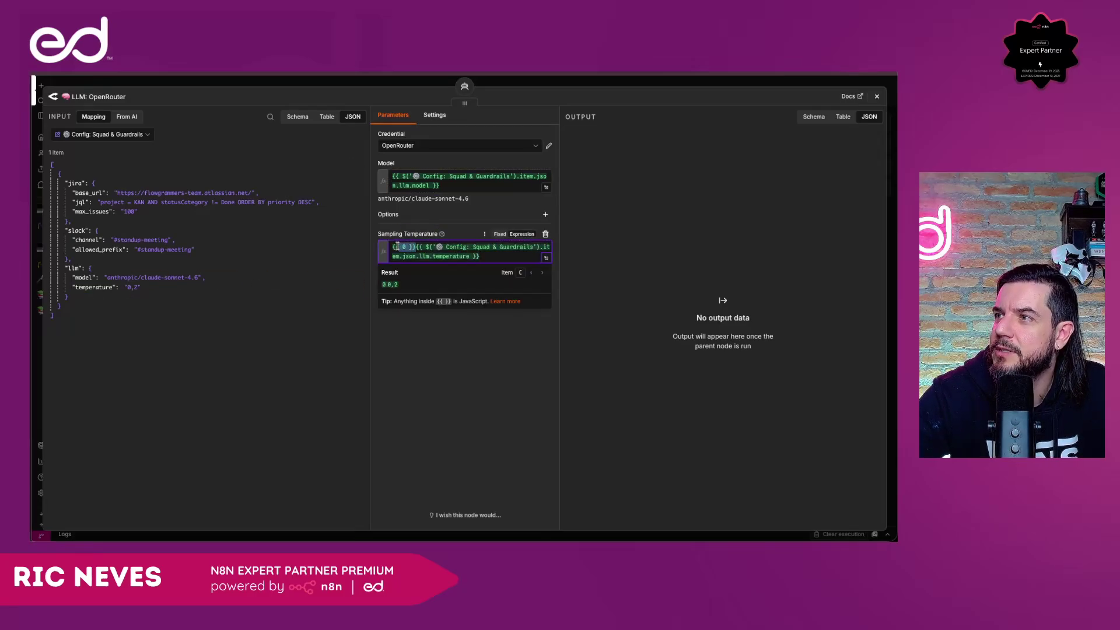
key(BackSpace)
key(BackSpace)
key(BackSpace)
key(BackSpace)
key(BackSpace)
key(BackSpace)
key(BackSpace)
click(408, 359)
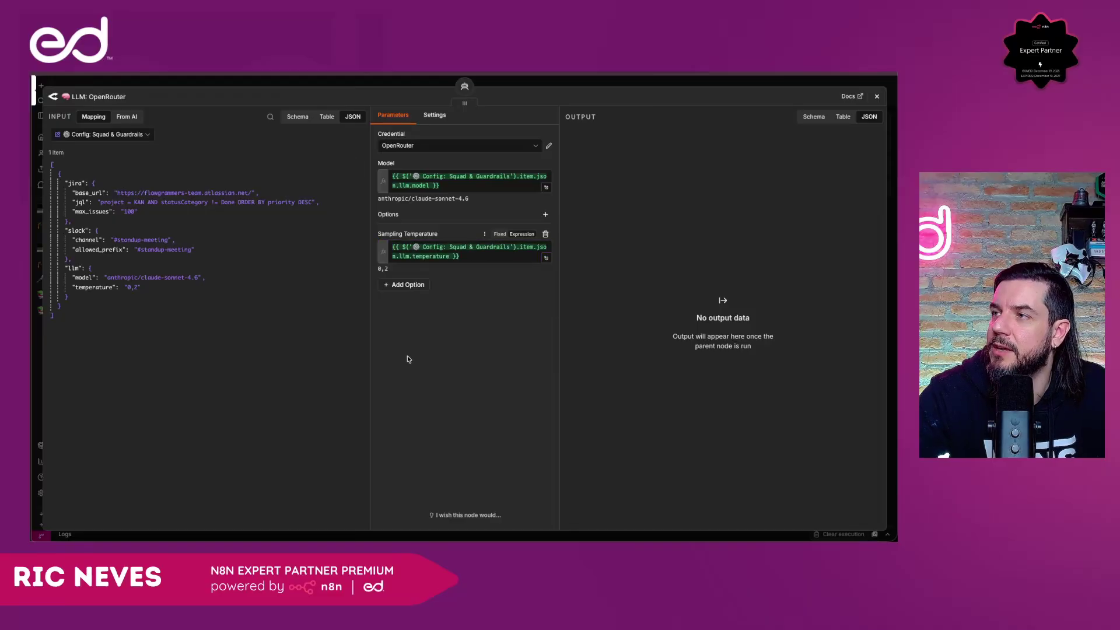
Return to the canvas and move the LLM: OpenRouter node slightly lower, below the Code: Build Agent Brief node.
click(309, 82)
drag(420, 278, 420, 318)
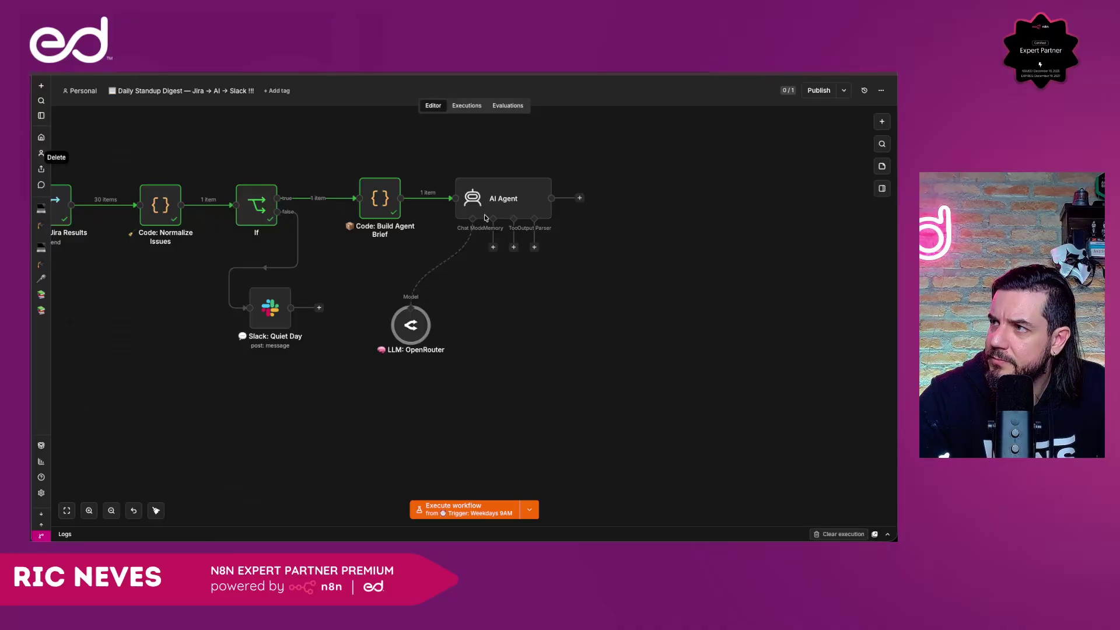
Attach a Code Tool to the AI Agent and rename it "📊 Tool Code: aging_math".
click(492, 248)
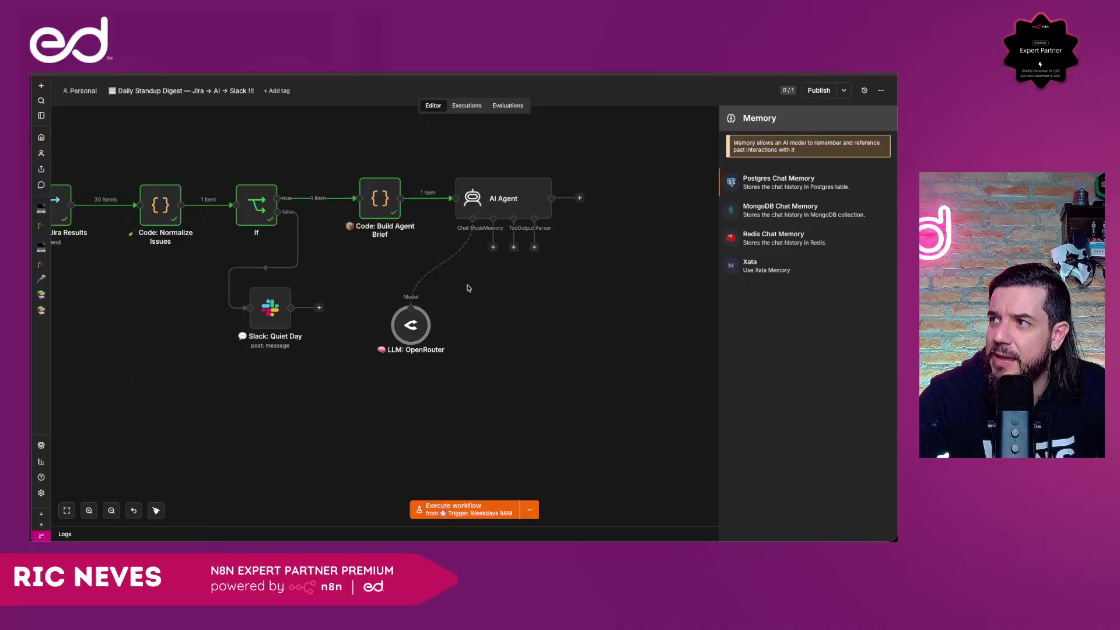
click(467, 289)
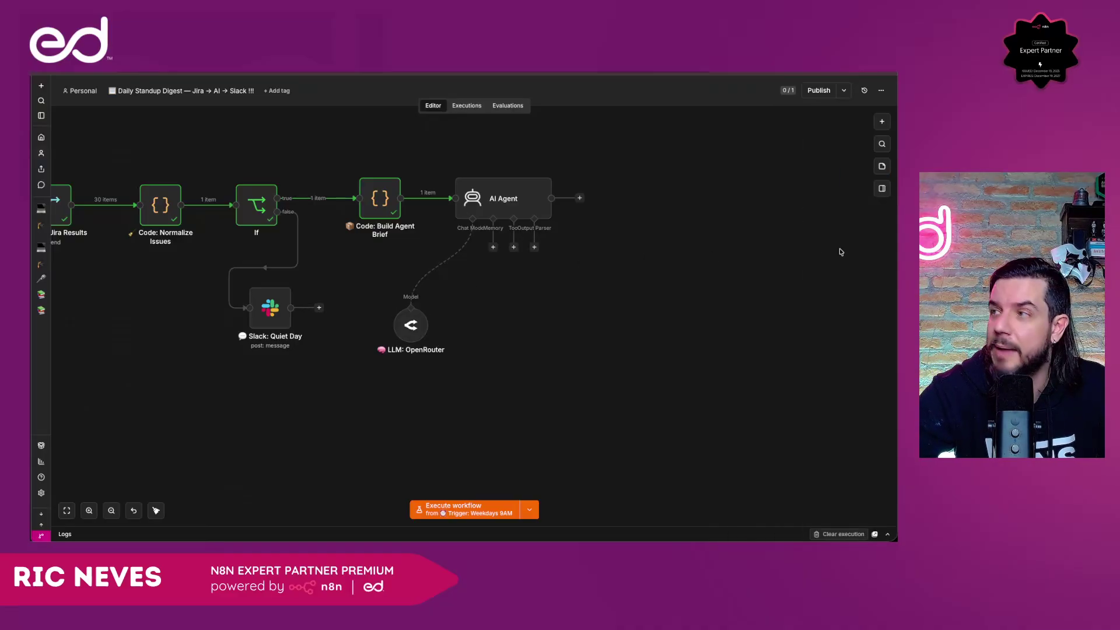
click(513, 247)
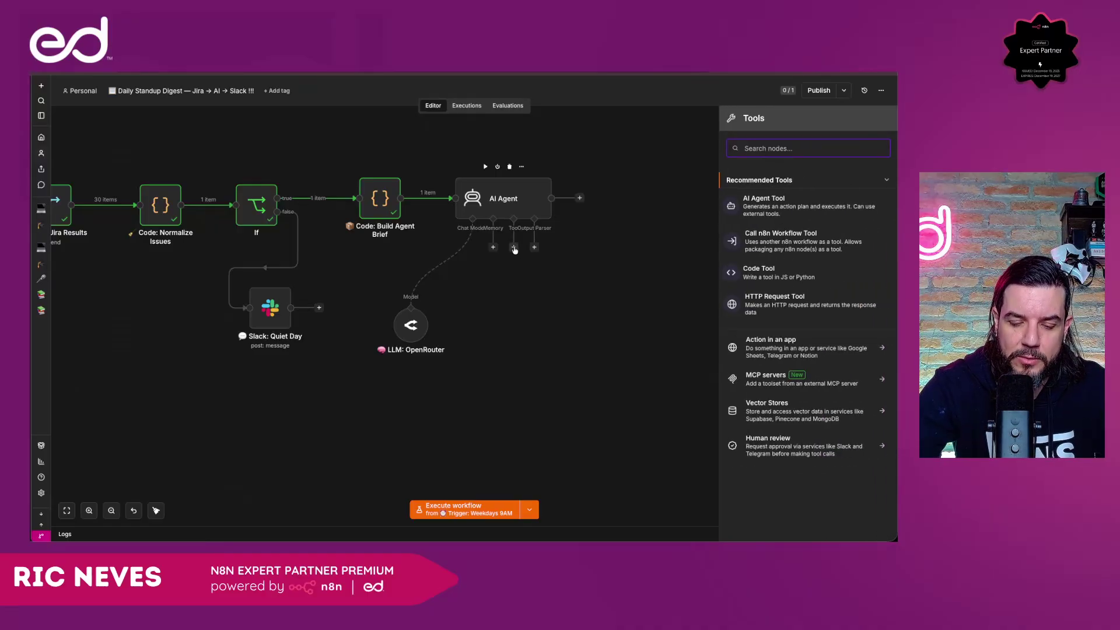
click(774, 269)
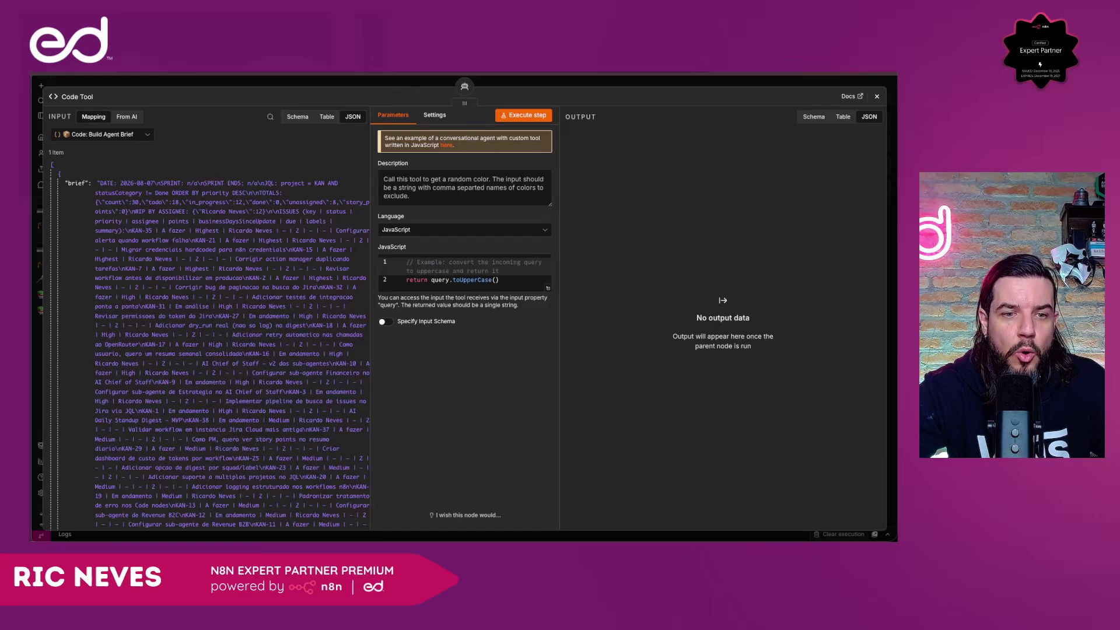
click(79, 96)
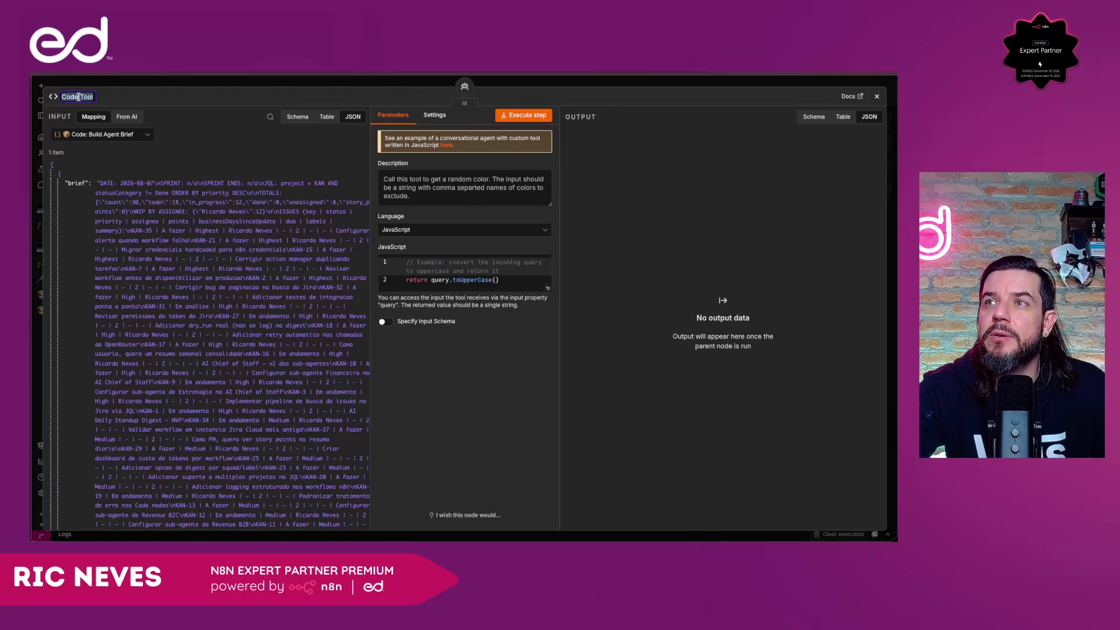
text(Tool Code: aging_math)
key(Return)
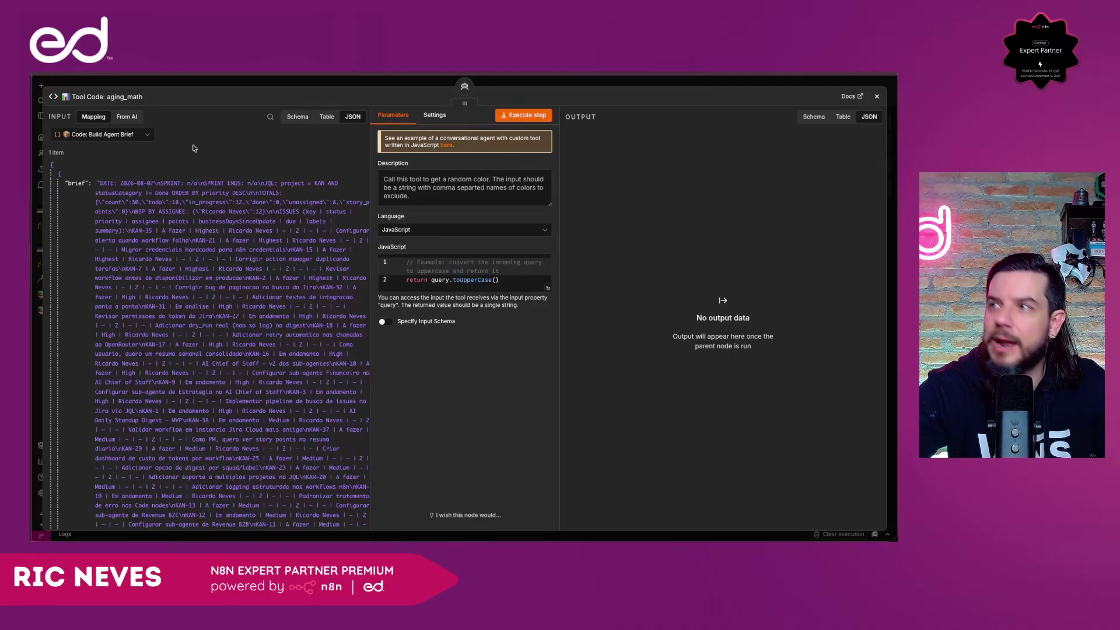
Describe the tool as deterministic date and percentage math for every calculation: business days between dates, days until the sprint ends, and percentages.
click(413, 185)
key(ctrl+a)
text(Deterministic date and percentage math. Use it for EVERY calculation: business days between two dates, days remaining until the sprint ends, and percentages. Never compute these yourself.)
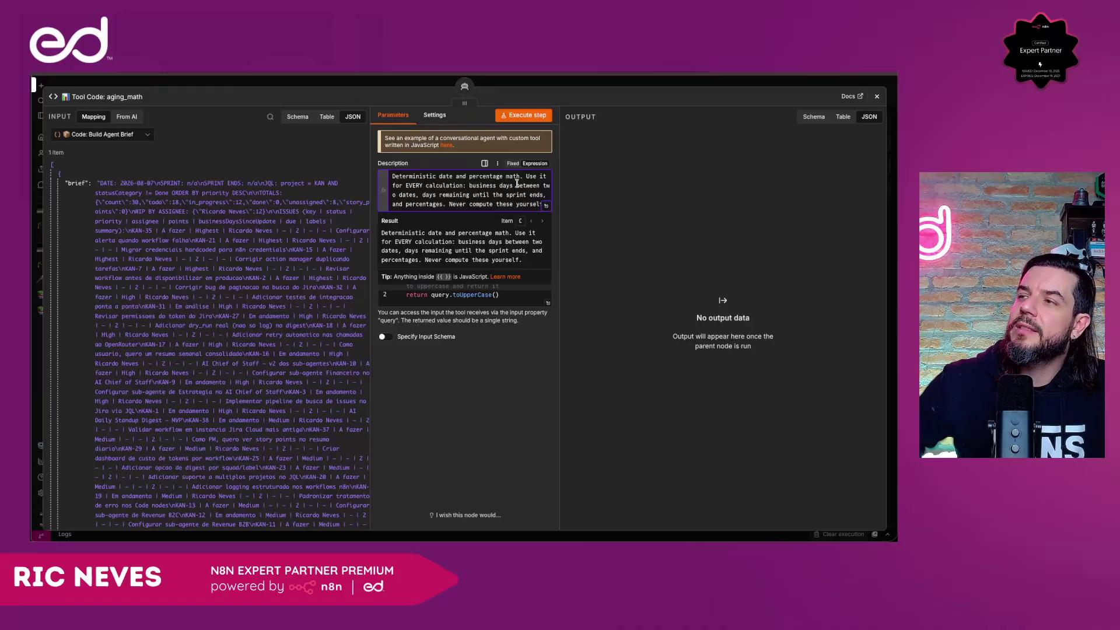
click(415, 278)
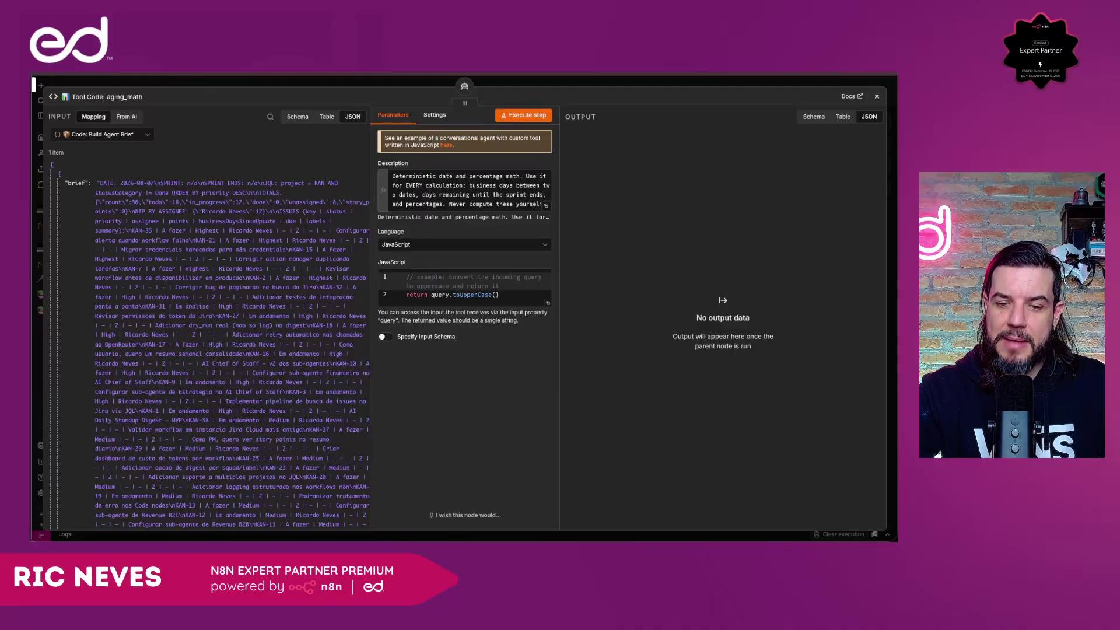
Enable Specify Input Schema and replace the sample JavaScript with the code handling the business-day, days_remaining and percent operations.
click(384, 337)
click(455, 294)
key(ctrl+a)
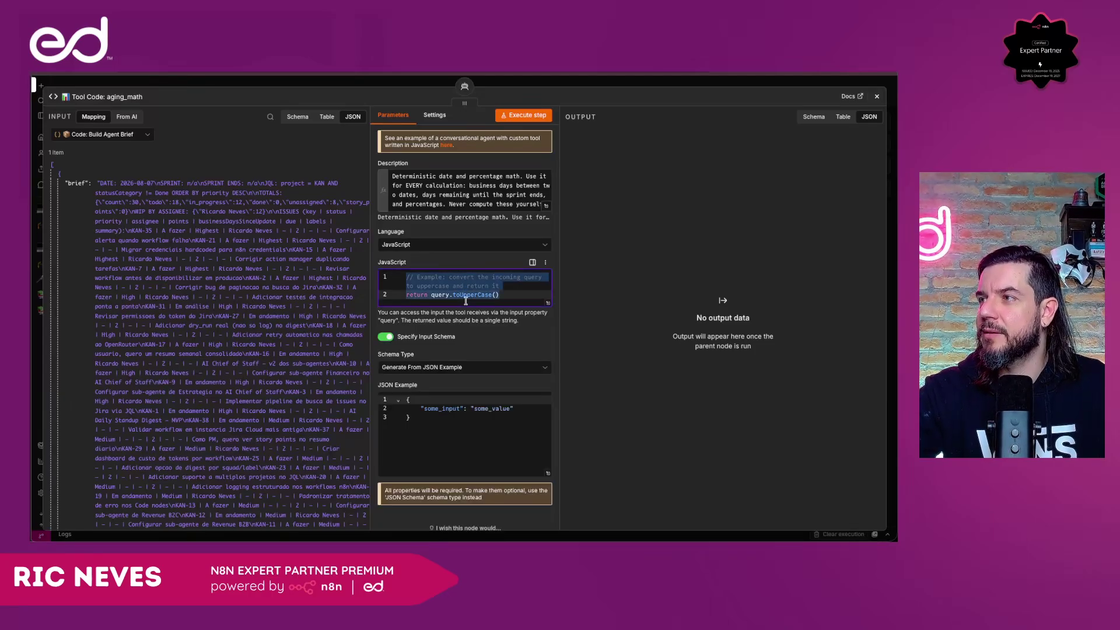
key(ctrl+v)
key(BackSpace)
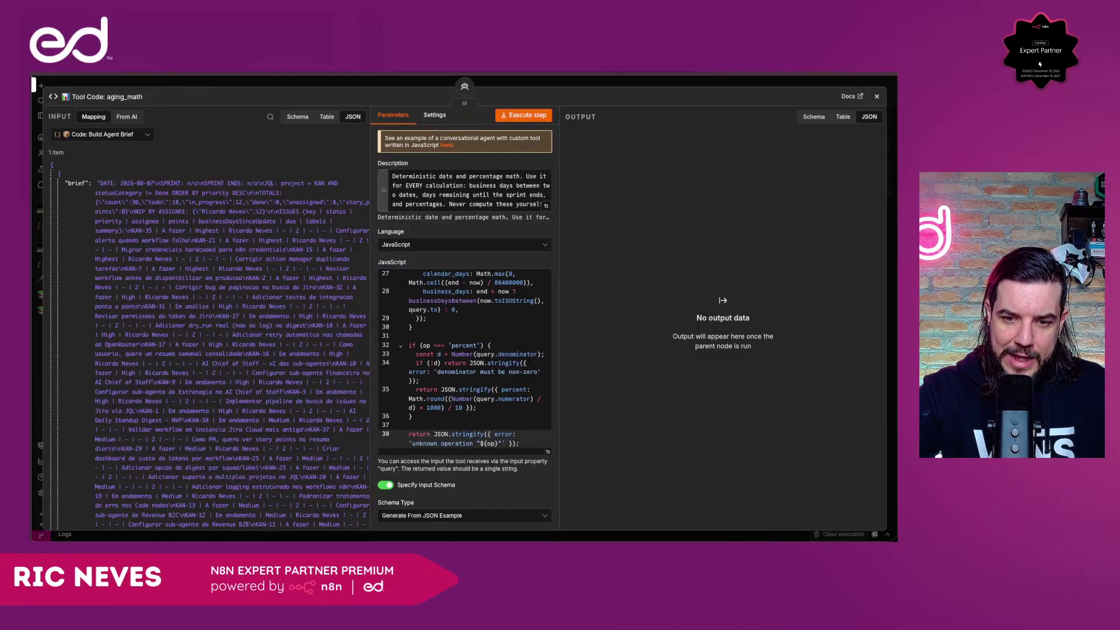
Set the tool's Schema Type to Define using JSON Schema.
scroll(422, 507, down, 1)
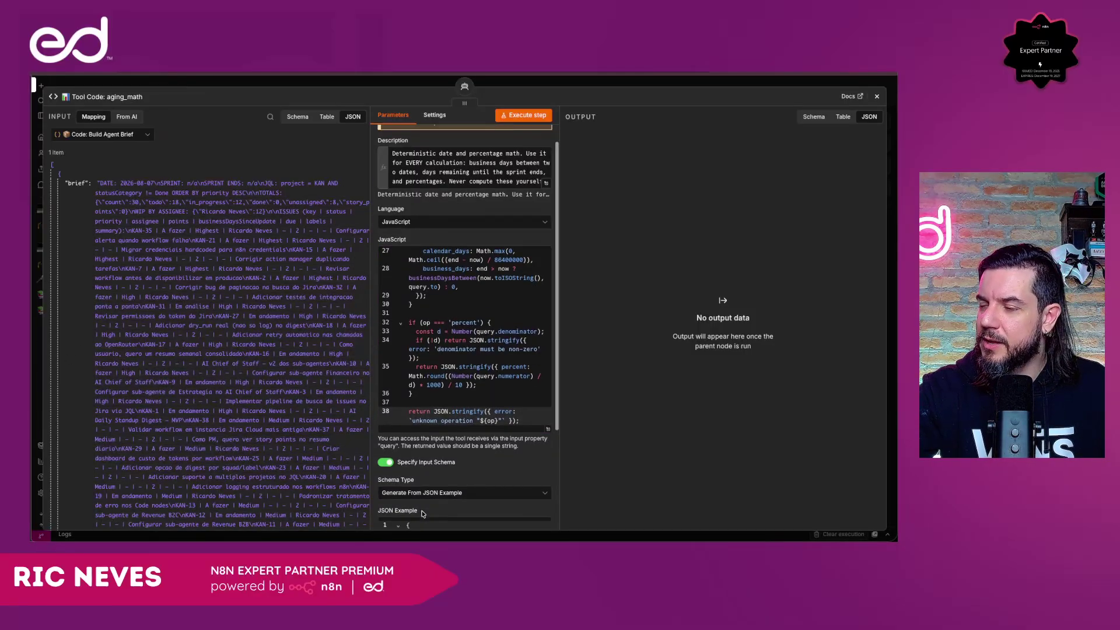
scroll(422, 514, down, 3)
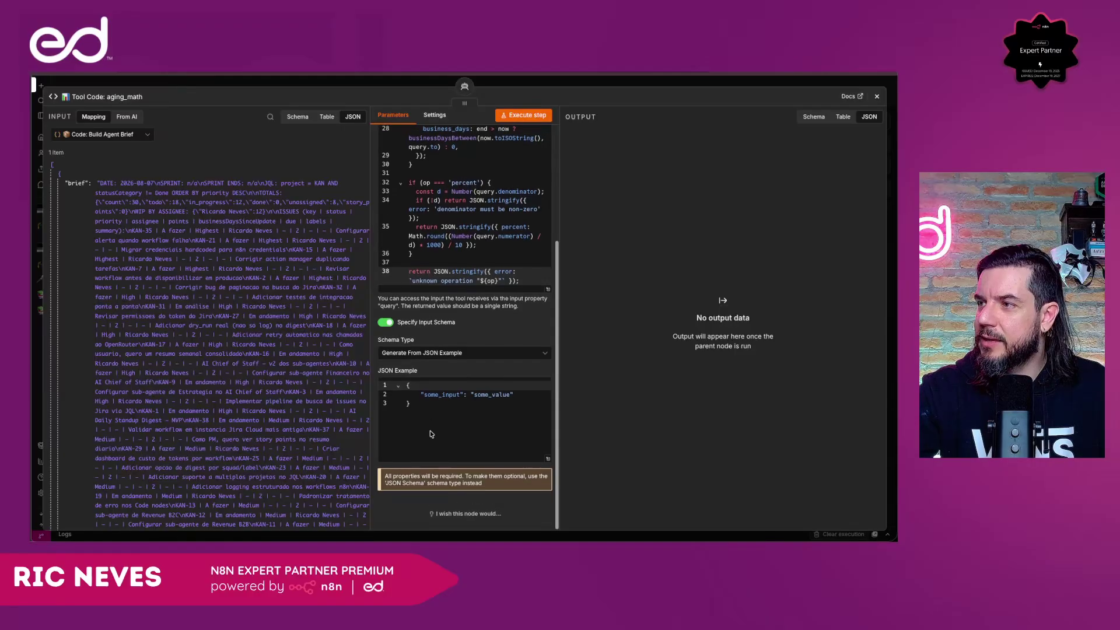
click(438, 353)
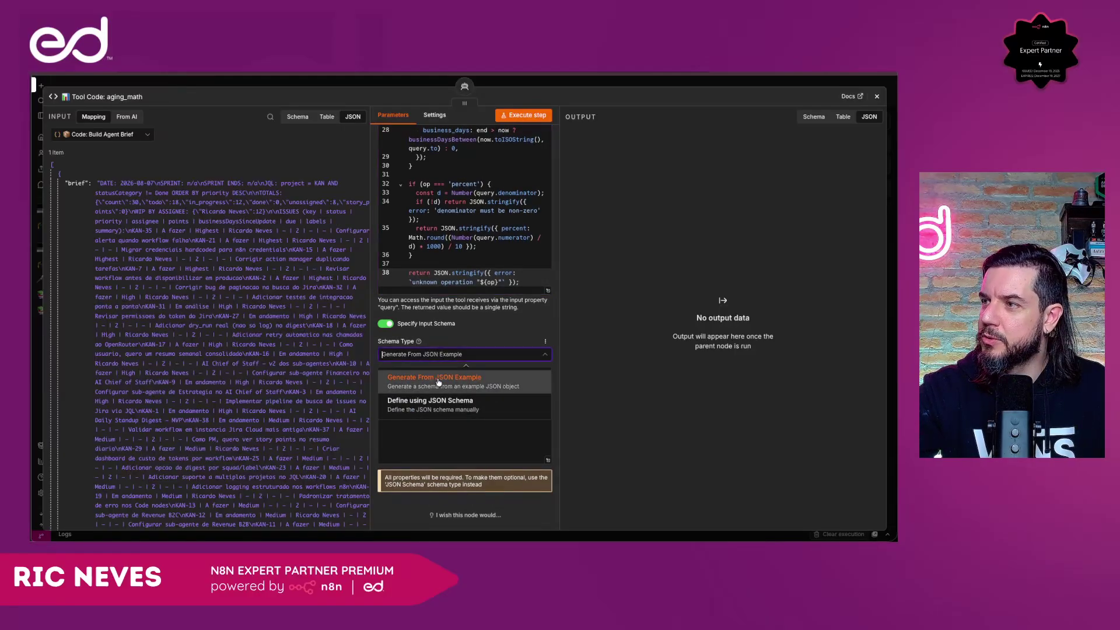
click(438, 396)
scroll(420, 439, up, 2)
scroll(420, 440, down, 2)
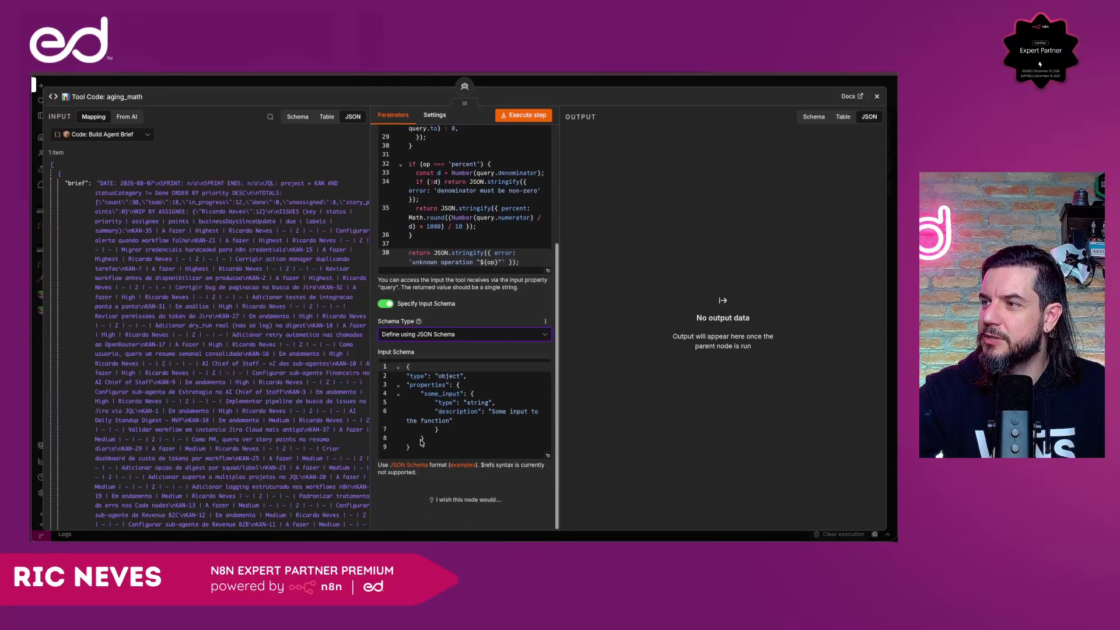
Replace the default input schema with one defining operation, from, to, numerator and denominator, with only operation required.
drag(415, 464, 348, 299)
click(423, 466)
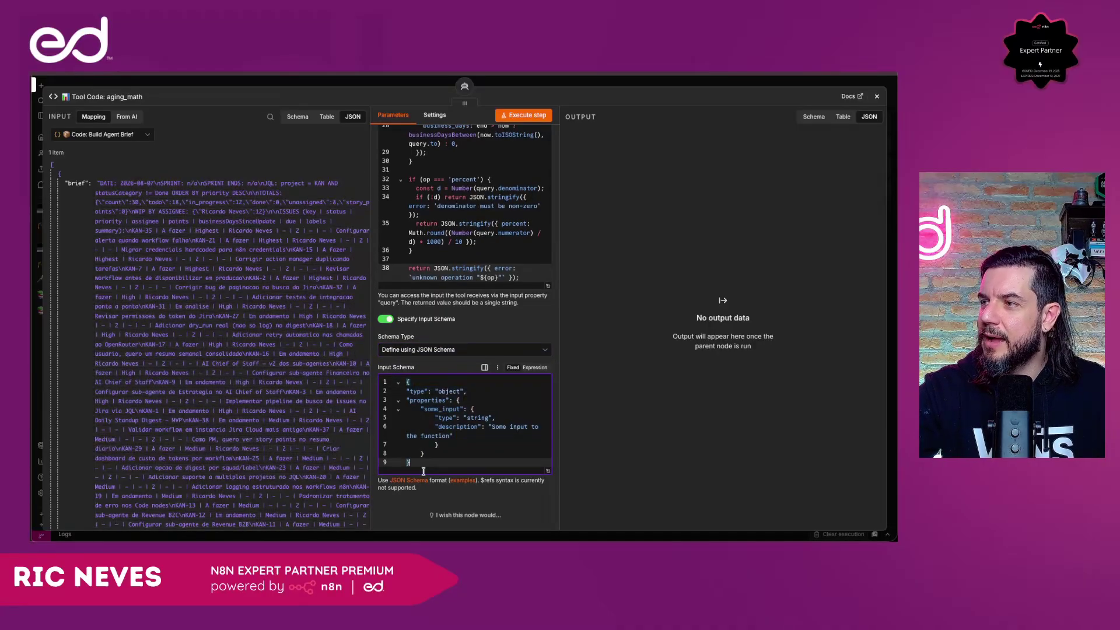
key(ctrl+a)
key(ctrl+v)
scroll(425, 410, down, 1)
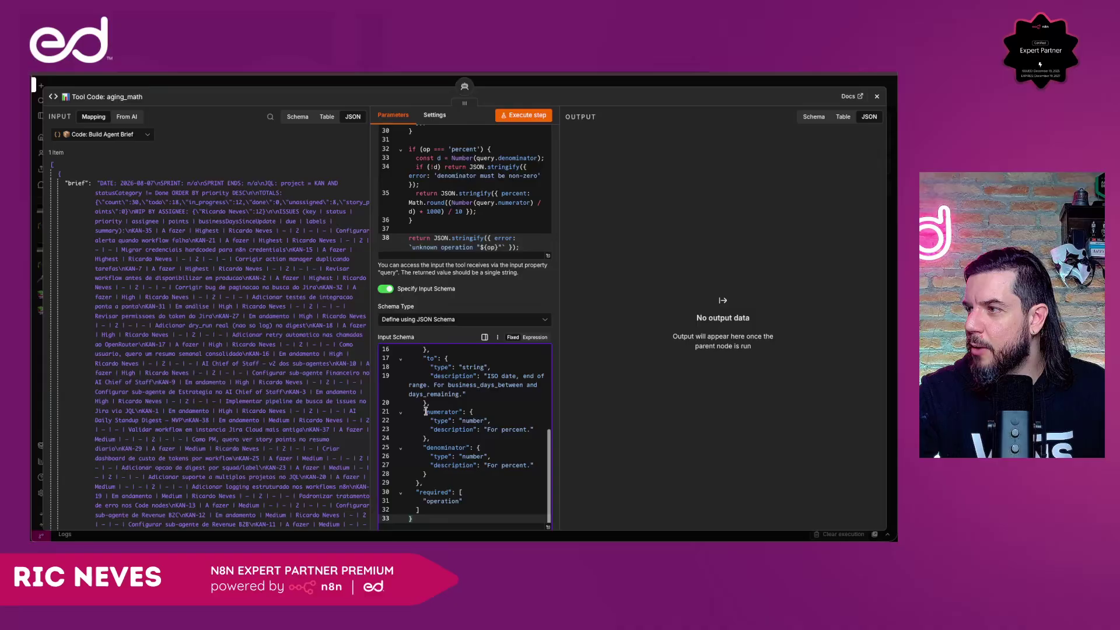
Return to the canvas and move the Tool Code: aging_math node down and to the right, level with LLM: OpenRouter.
double_click(464, 420)
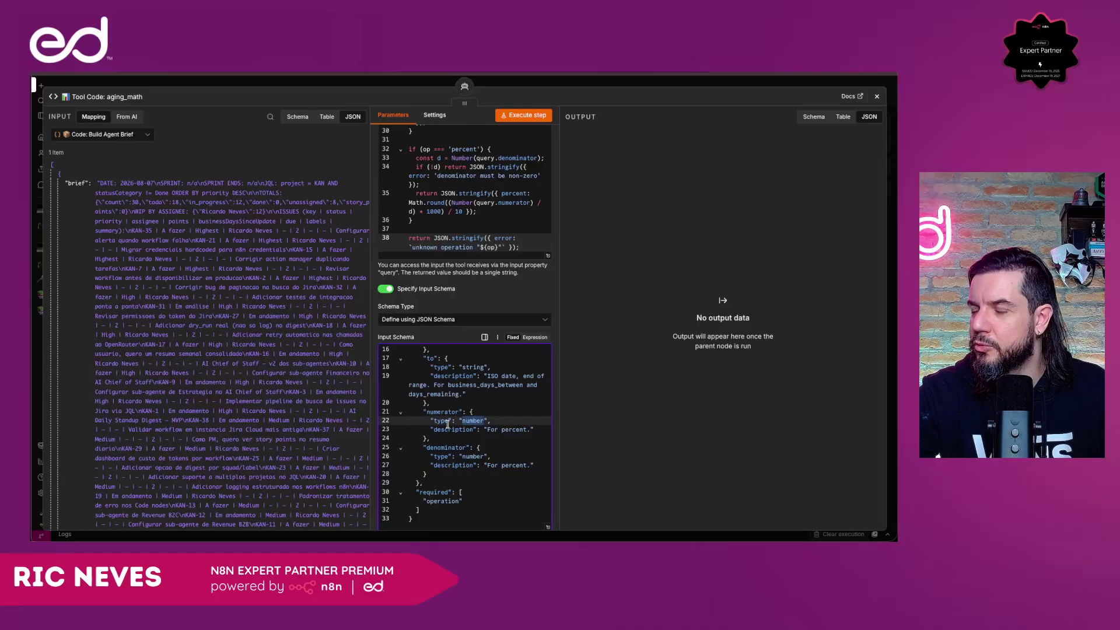
scroll(448, 424, up, 5)
scroll(439, 216, up, 3)
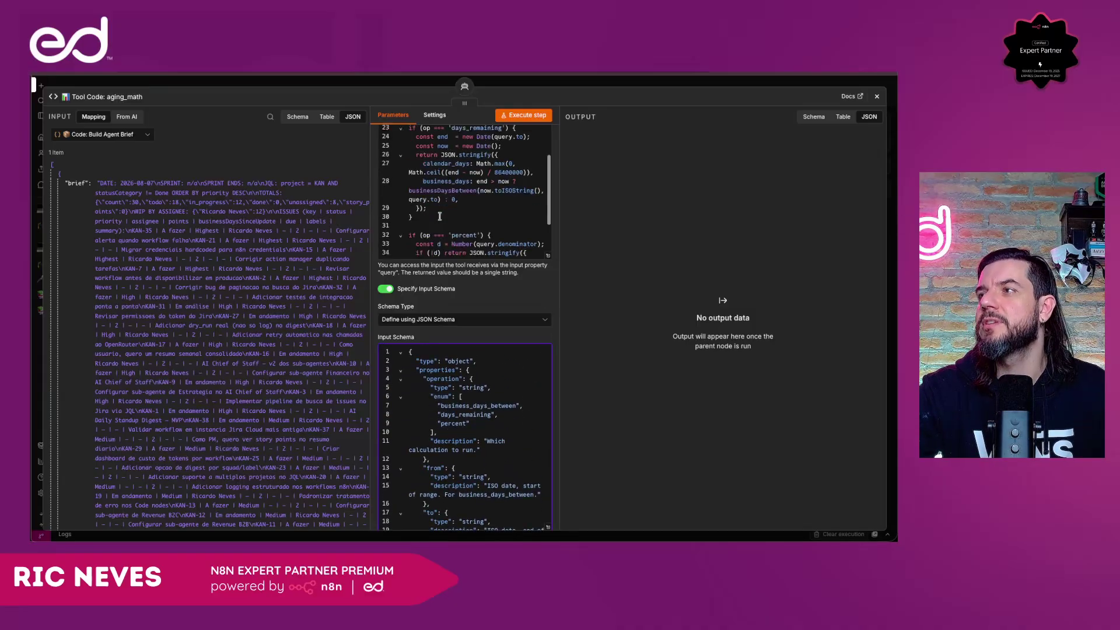
scroll(440, 216, up, 10)
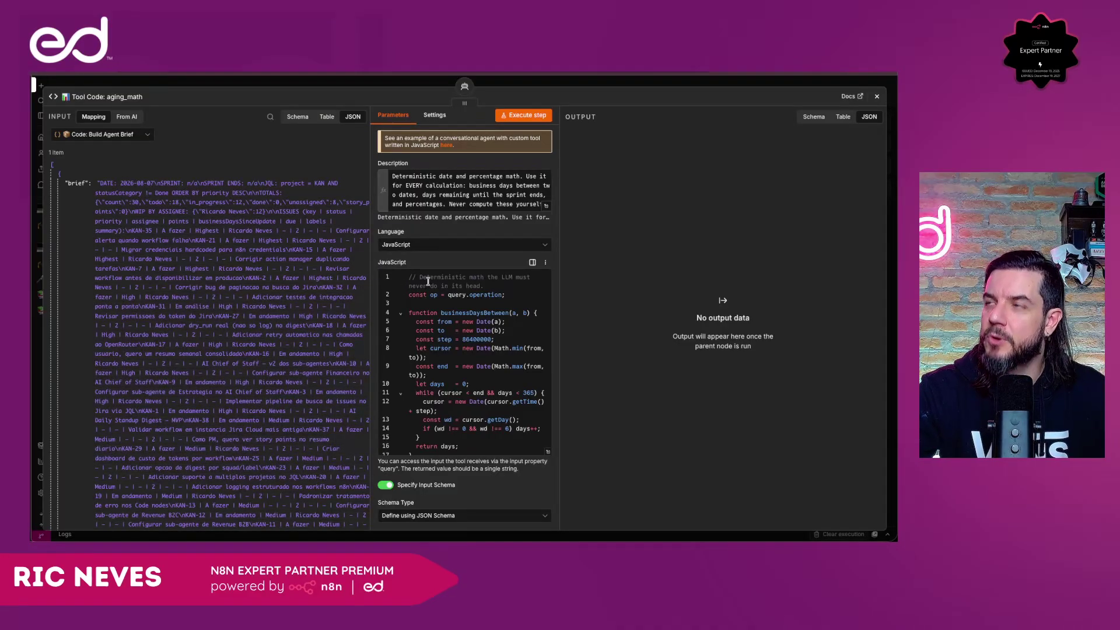
click(291, 81)
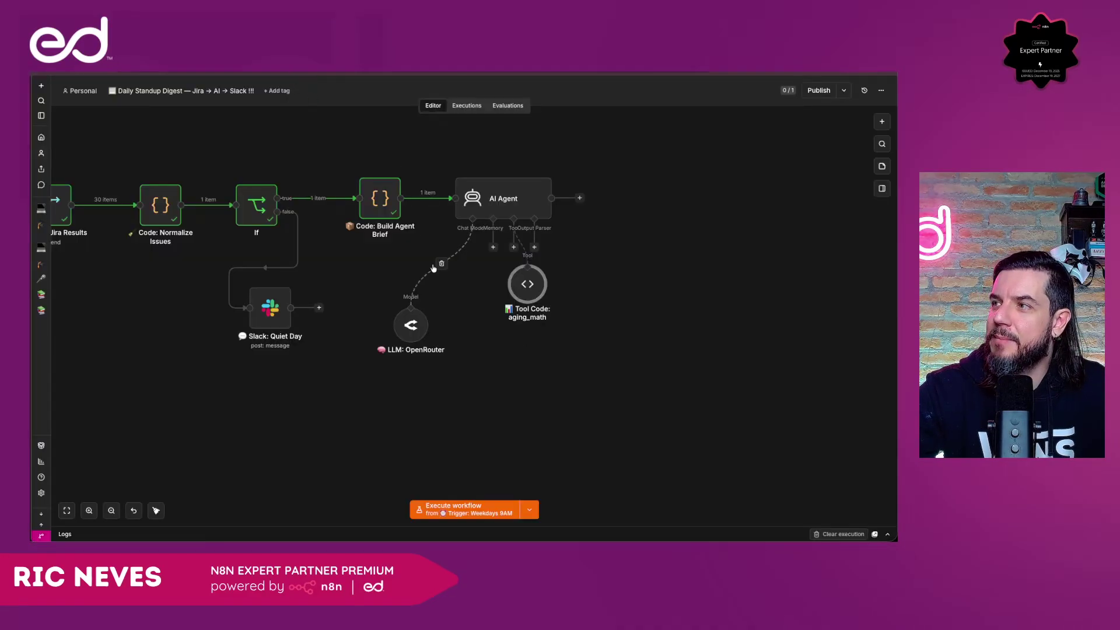
drag(534, 290, 565, 332)
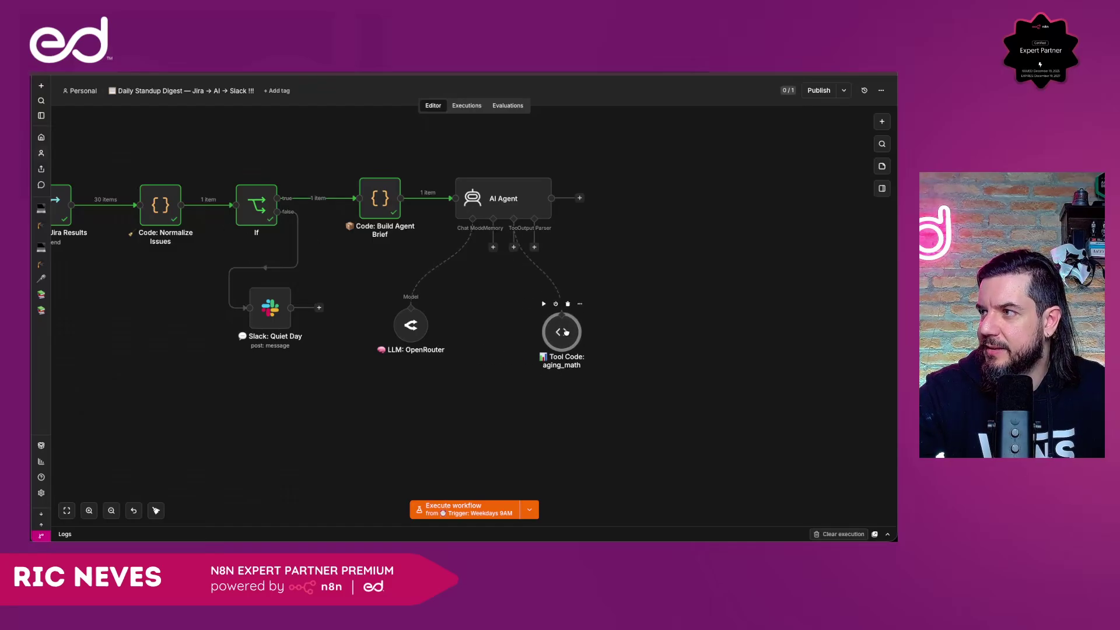
Attach an HTTP Request tool to the AI Agent and place it between LLM: OpenRouter and Tool Code: aging_math.
click(513, 246)
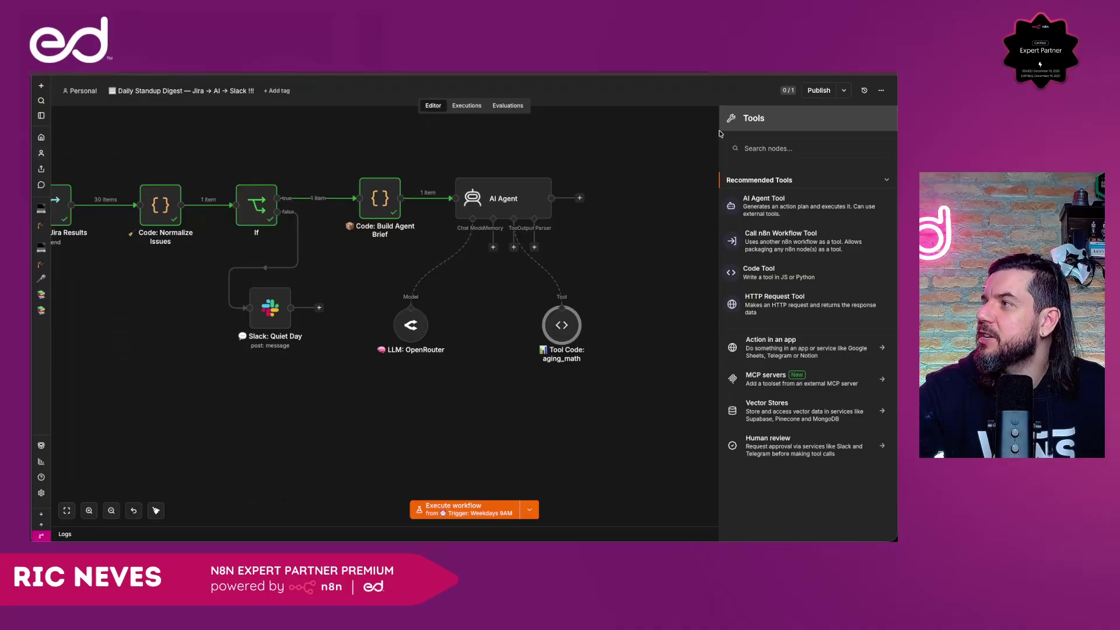
click(775, 149)
text(http)
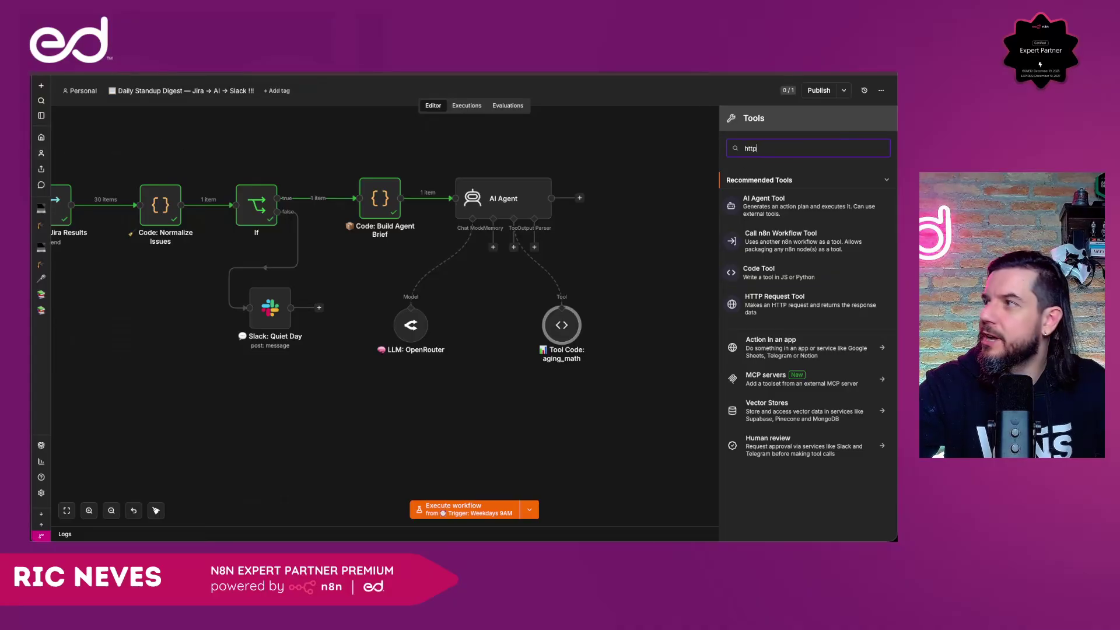
click(779, 200)
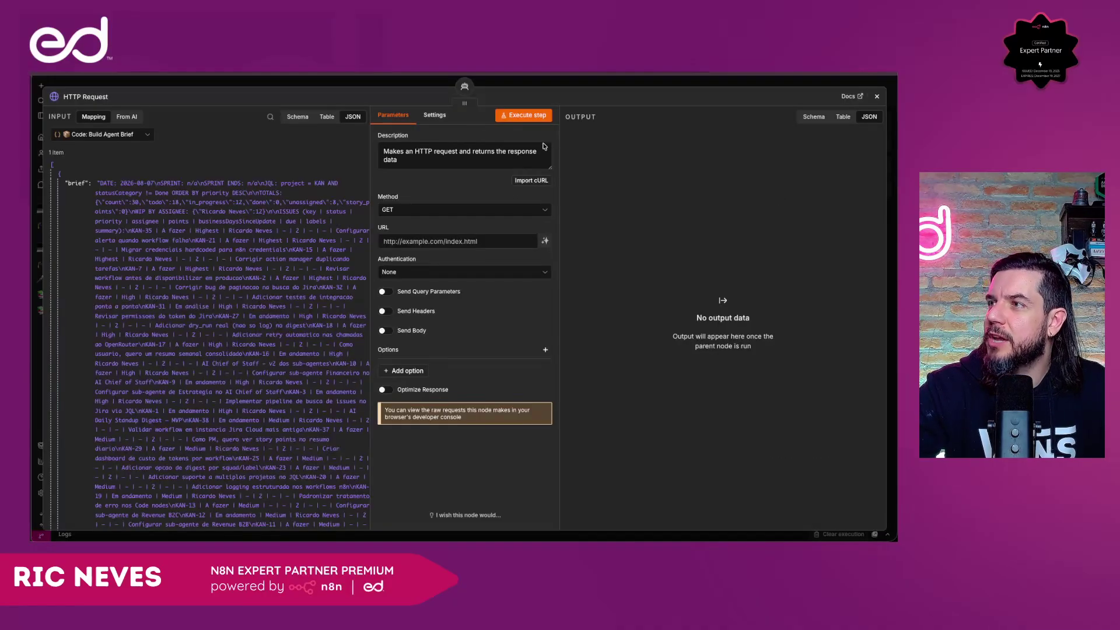
key(Escape)
drag(526, 286, 492, 325)
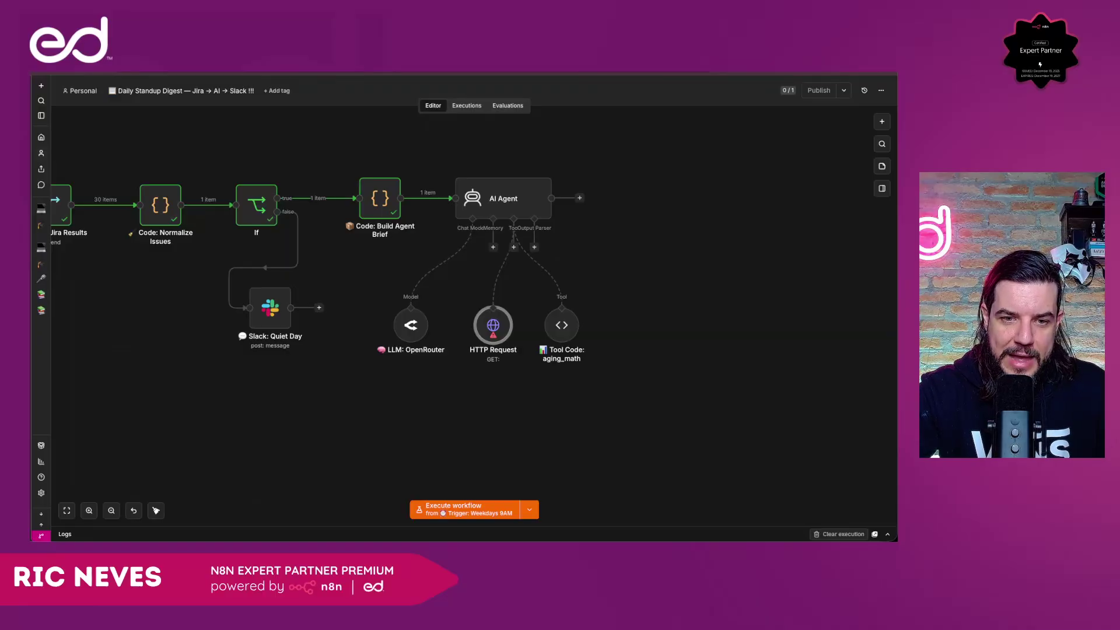
Set the HTTP Request tool's description, as an expression, to fetching full status history and recent comments for ONE Jira issue only when it looks stalled.
double_click(489, 325)
click(461, 154)
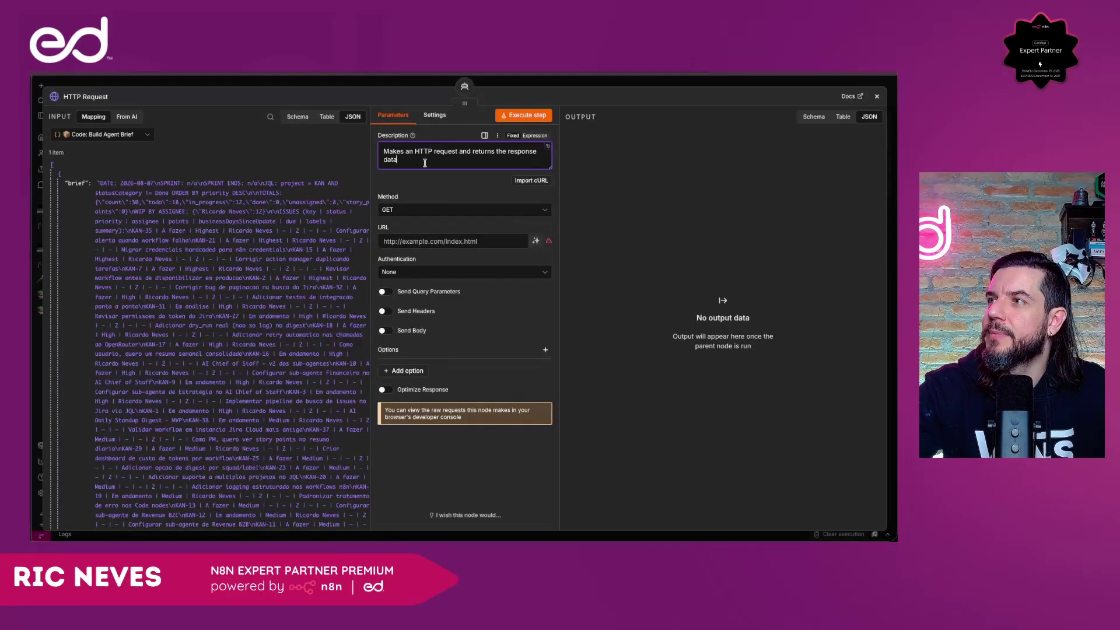
key(ctrl+a)
key(ctrl+v)
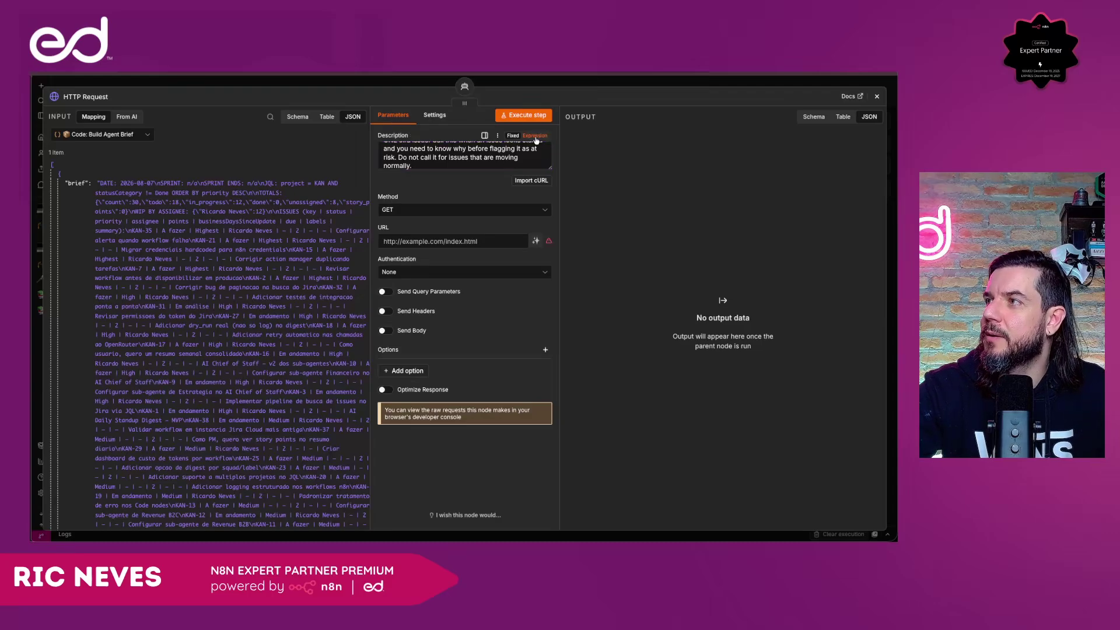
click(534, 136)
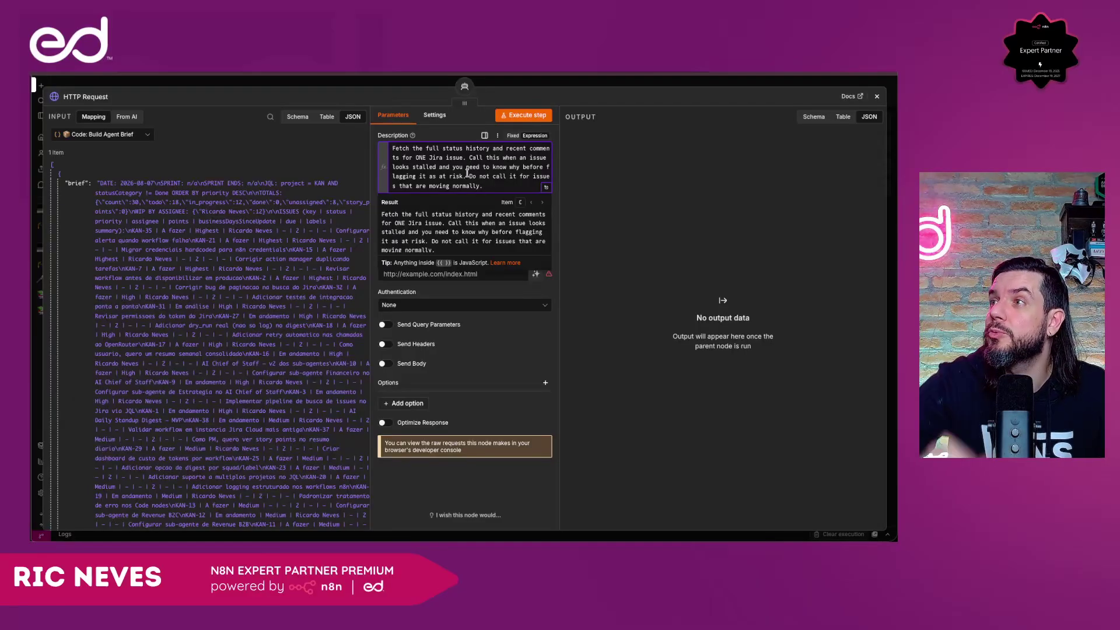
click(421, 250)
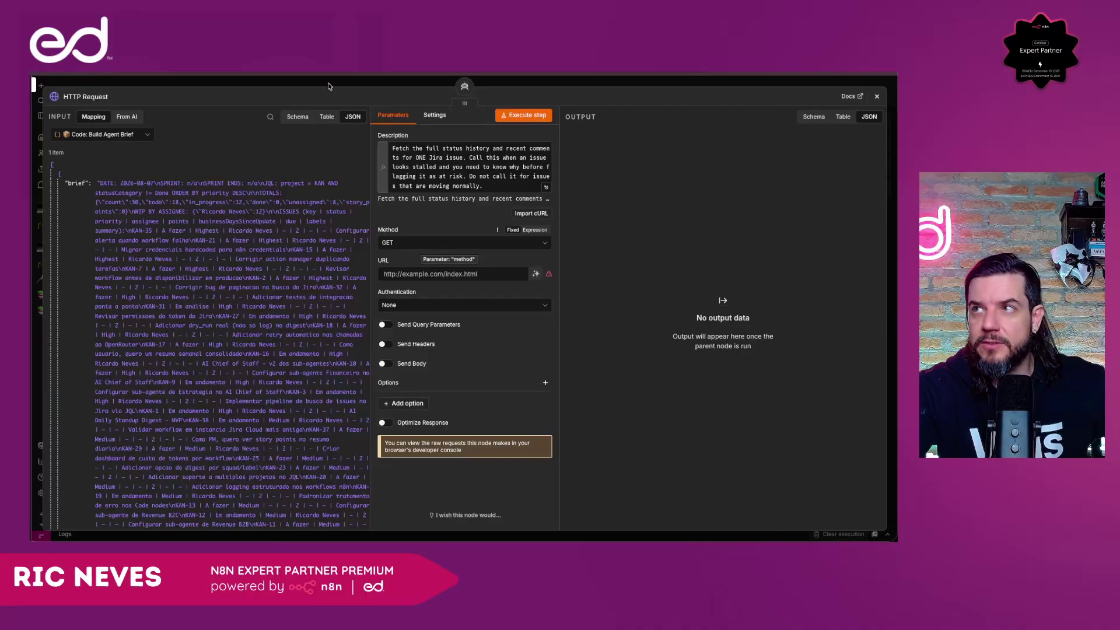
key(Escape)
scroll(299, 239, up, 5)
scroll(299, 239, left, 2)
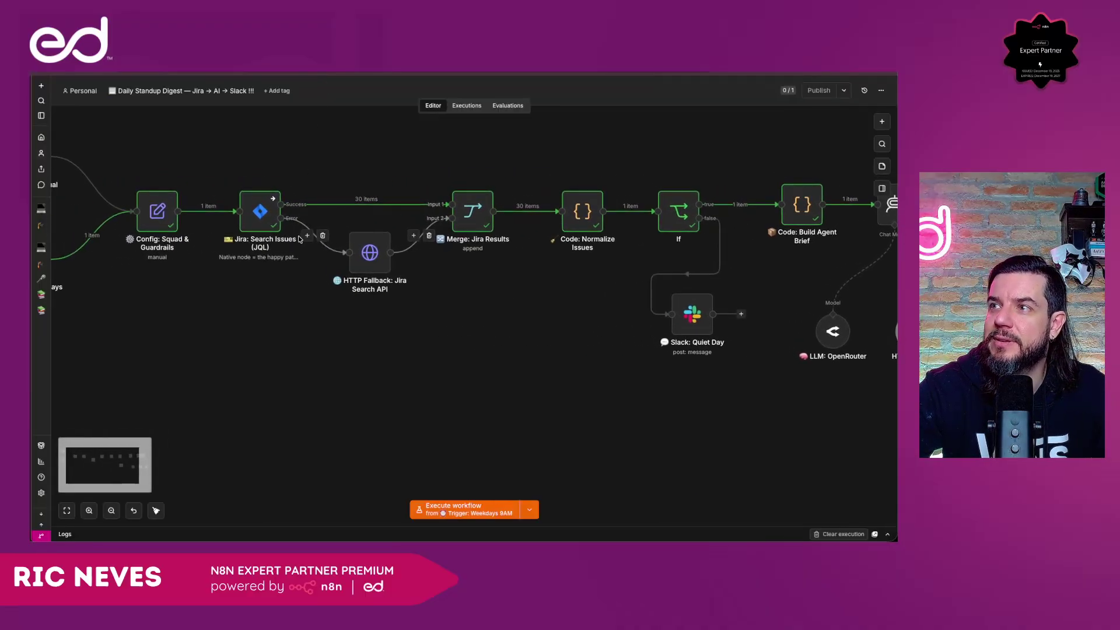
scroll(432, 248, right, 2)
scroll(432, 248, right, 8)
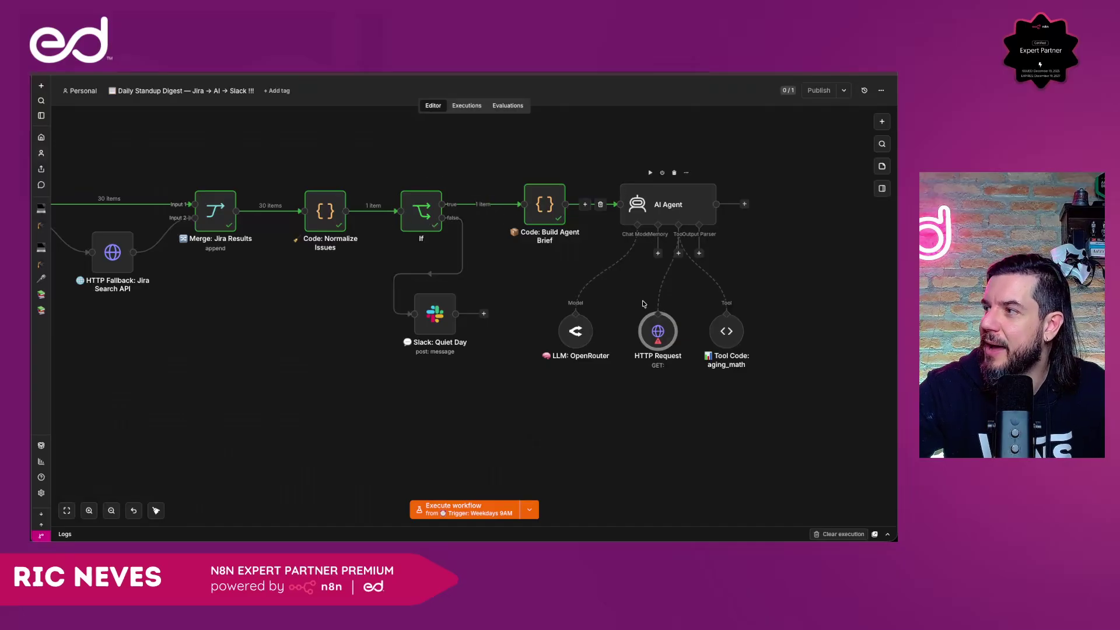
double_click(650, 333)
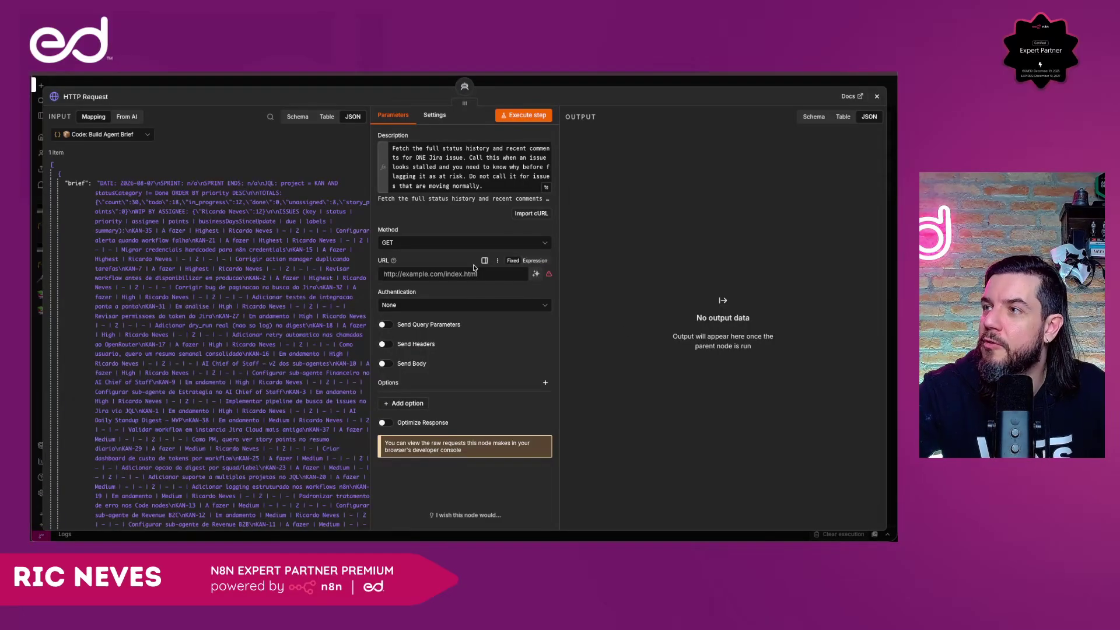
Set the URL to an expression joining jira.base_url from Config: Squad & Guardrails, stripped of trailing slashes, with /rest/api/3/issue/{issueKey}.
click(423, 277)
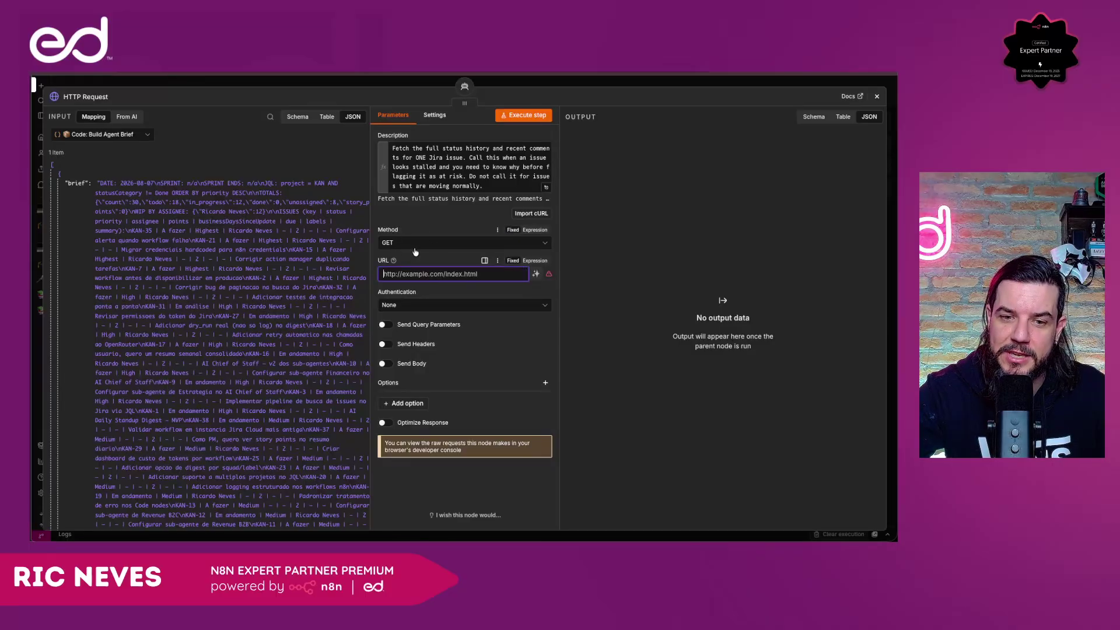
text({{ $('⚙ Config: Squad & Guardrails').first().json.jira.base_url.replace(/\/+$/, '') }}/rest/api/3/issue/{issueKey})
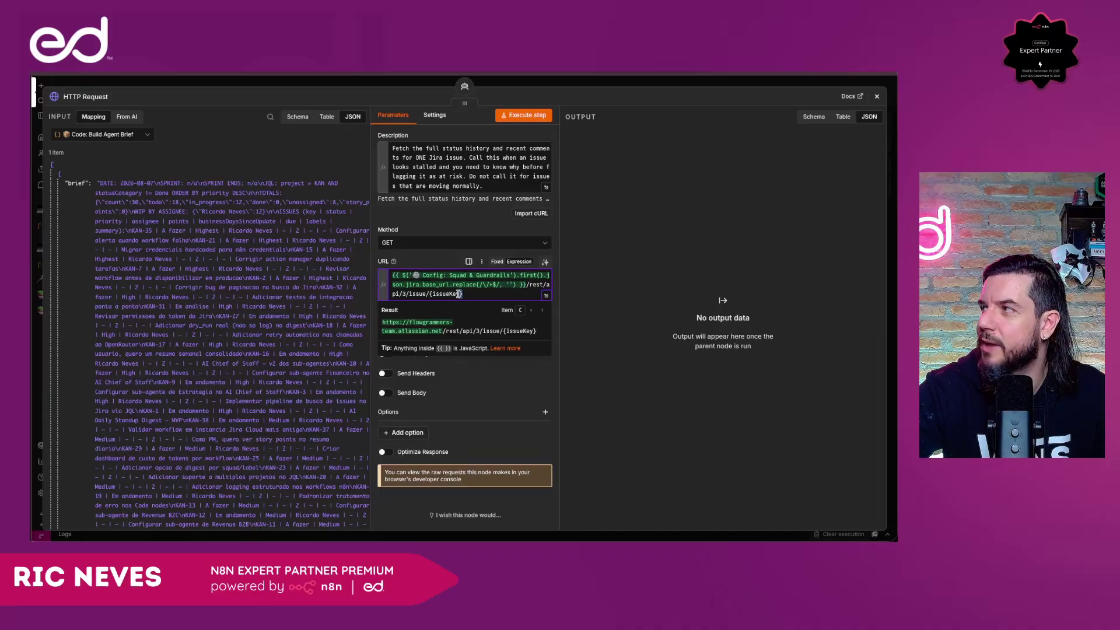
click(474, 386)
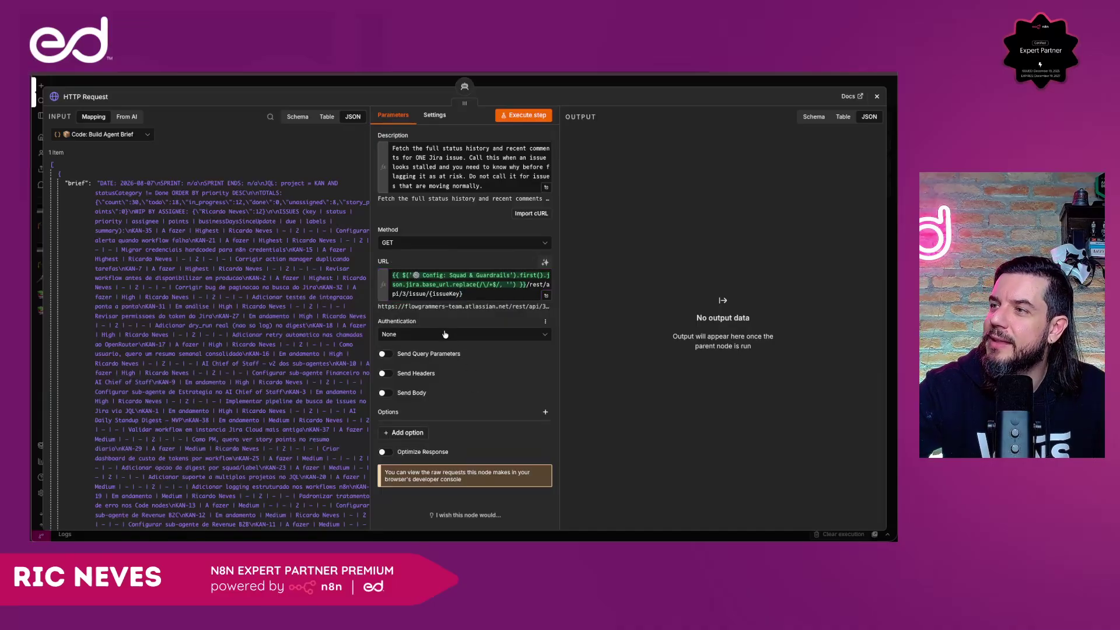
Set the request's authentication to Predefined Credential Type with the Jira SW Cloud API credential type.
click(445, 334)
click(430, 373)
click(434, 365)
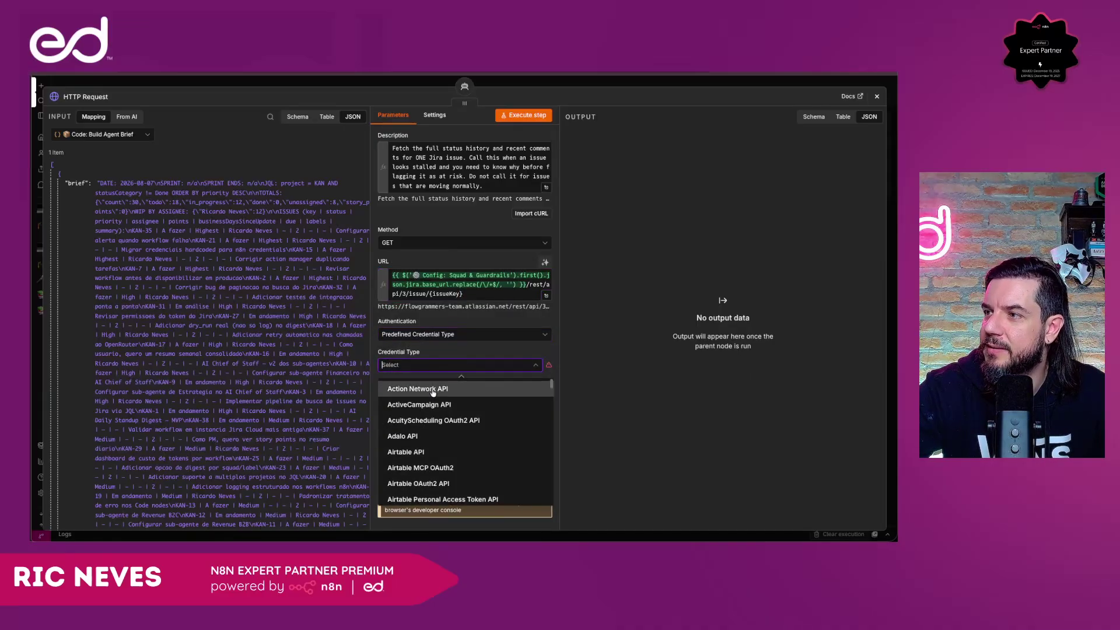
text(jira)
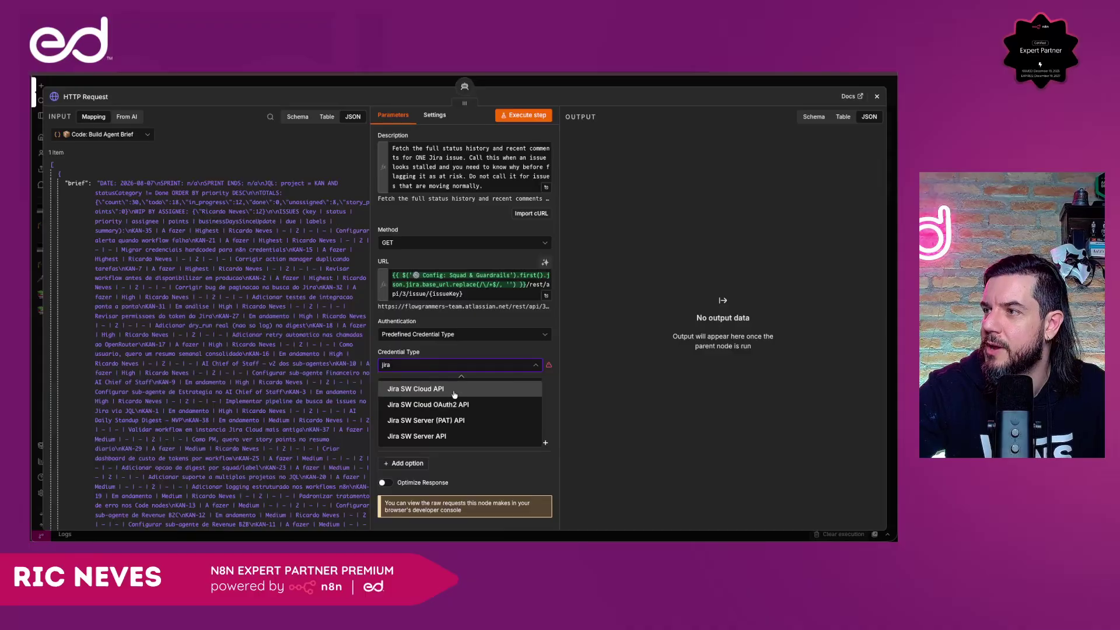
click(449, 389)
Enable sending query parameters and set the first one to name expand with value changelog.
scroll(452, 428, down, 2)
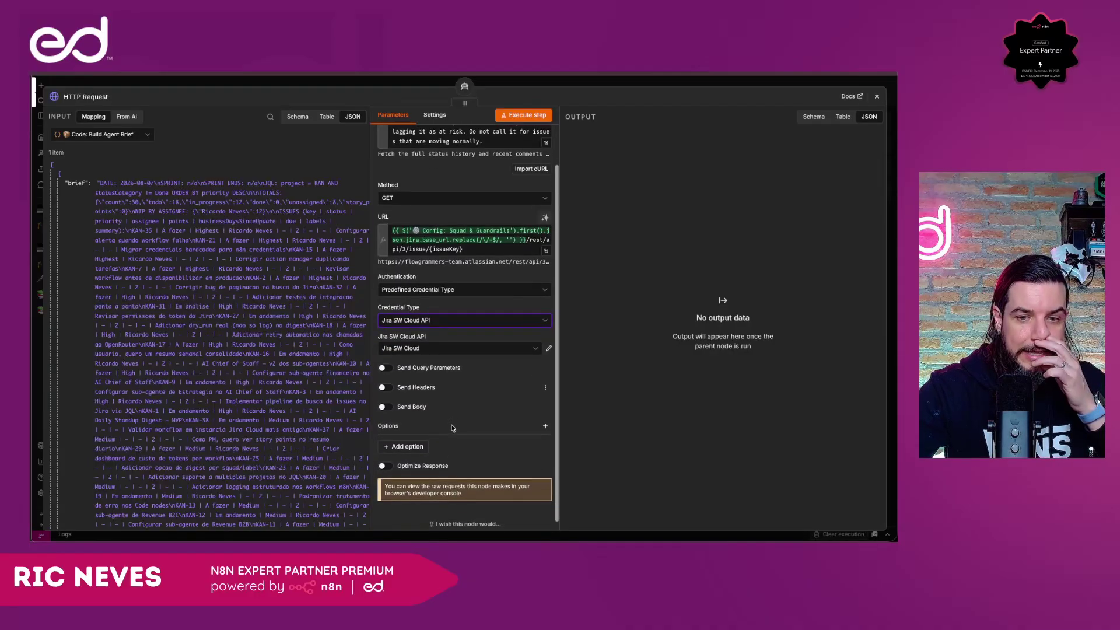
click(430, 360)
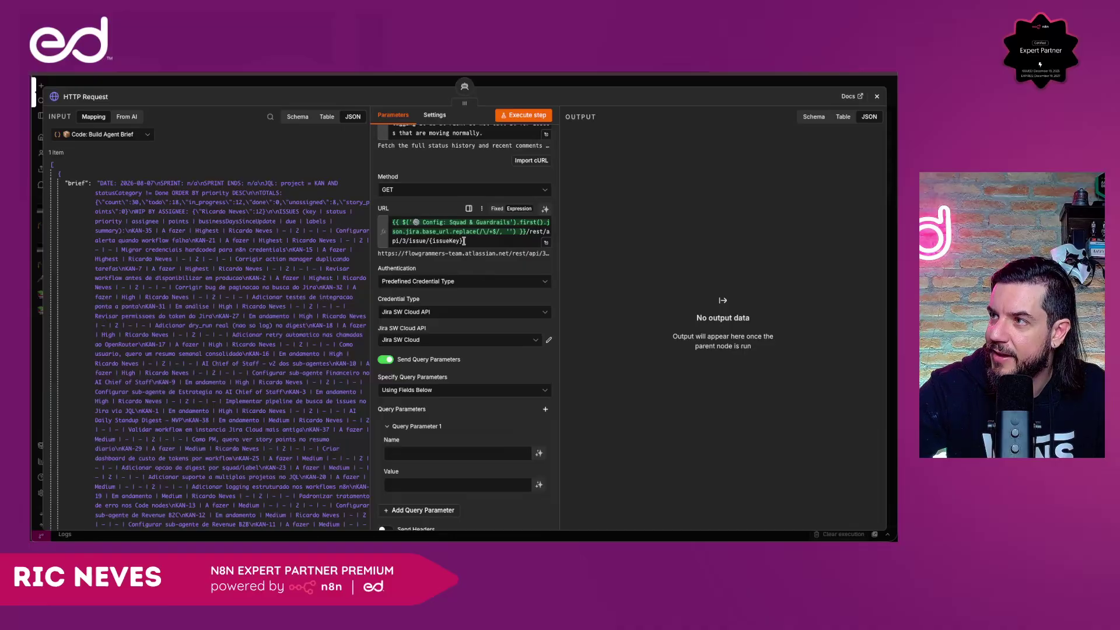
double_click(436, 240)
drag(437, 241, 429, 241)
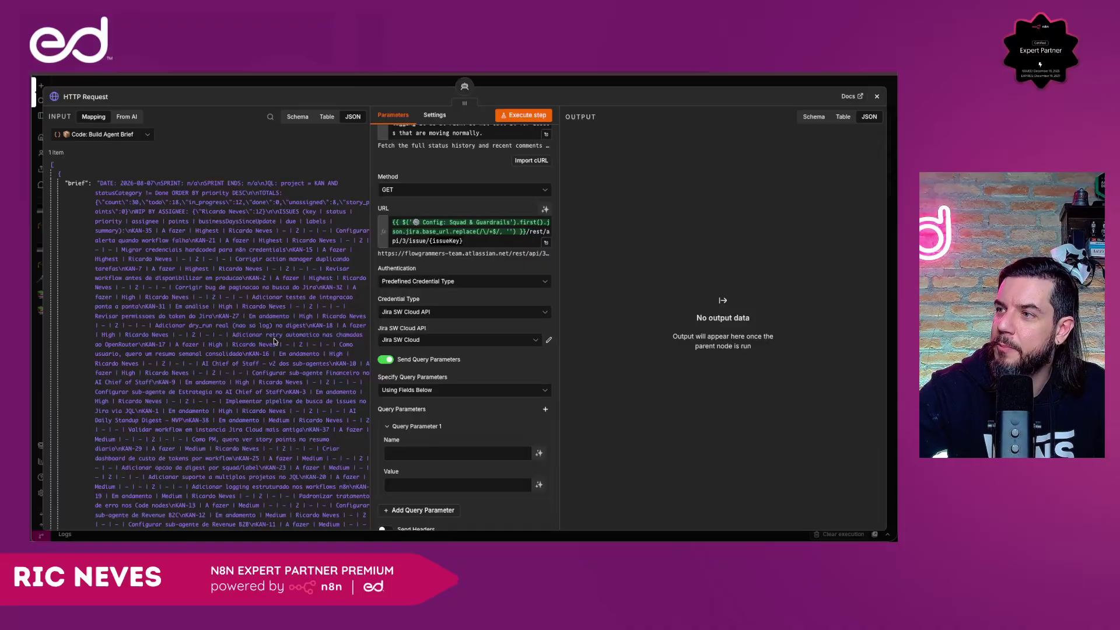
scroll(398, 445, down, 1)
click(404, 403)
click(404, 398)
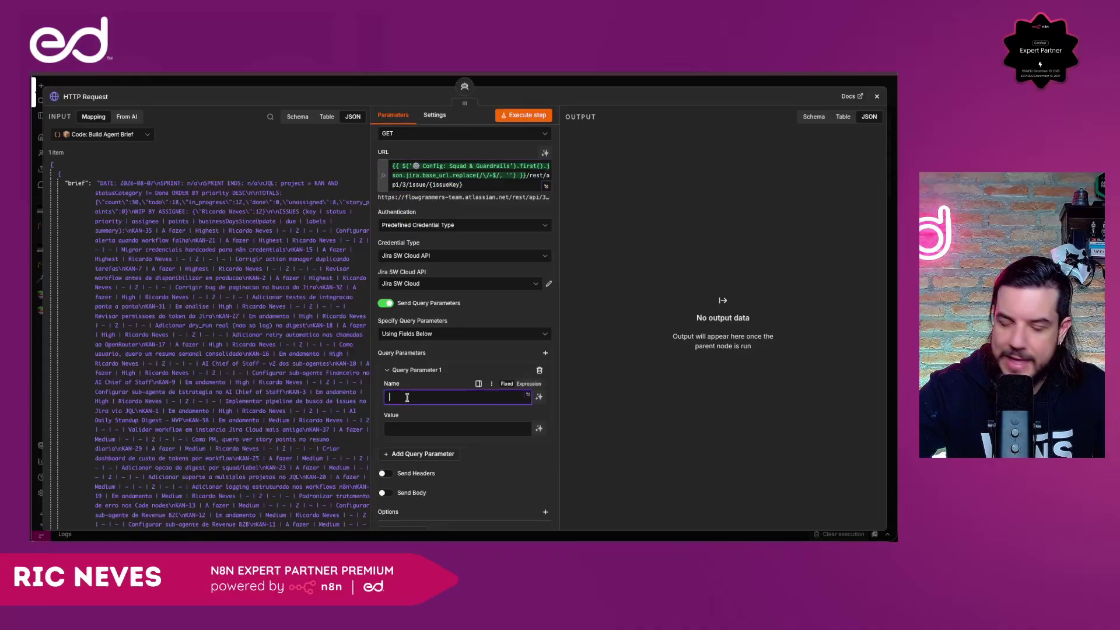
text(expand)
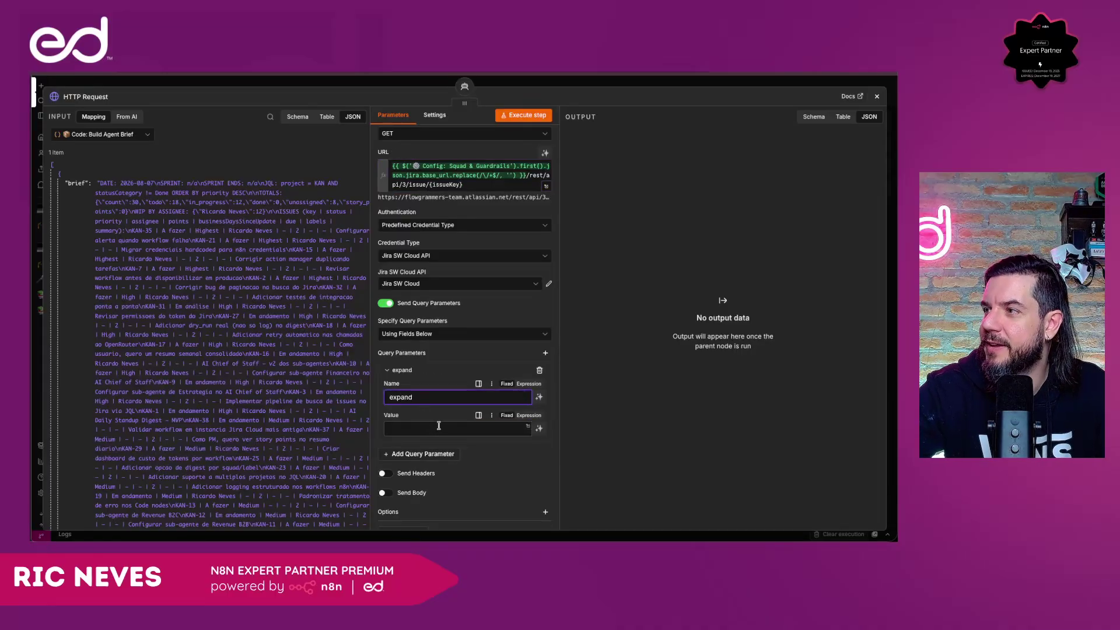
scroll(439, 428, down, 2)
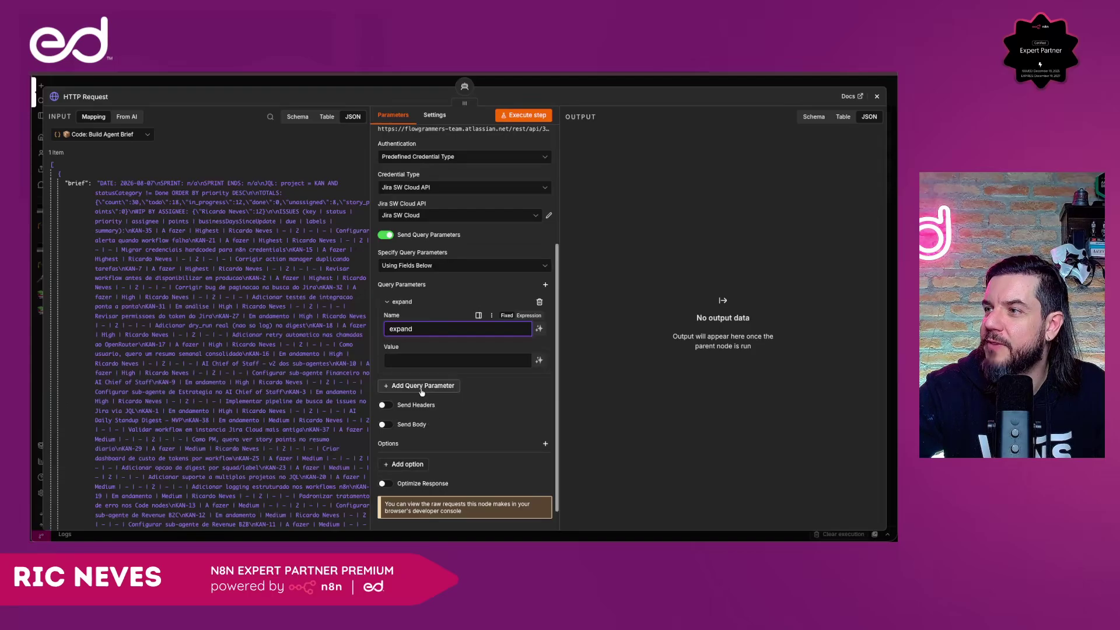
scroll(421, 391, down, 1)
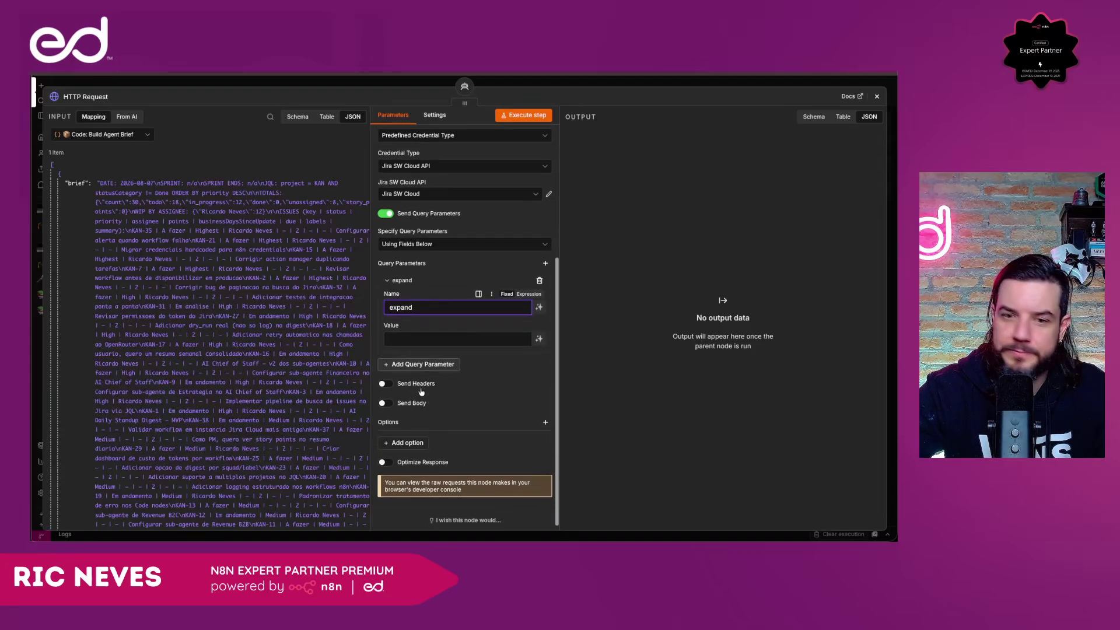
key(super+Tab)
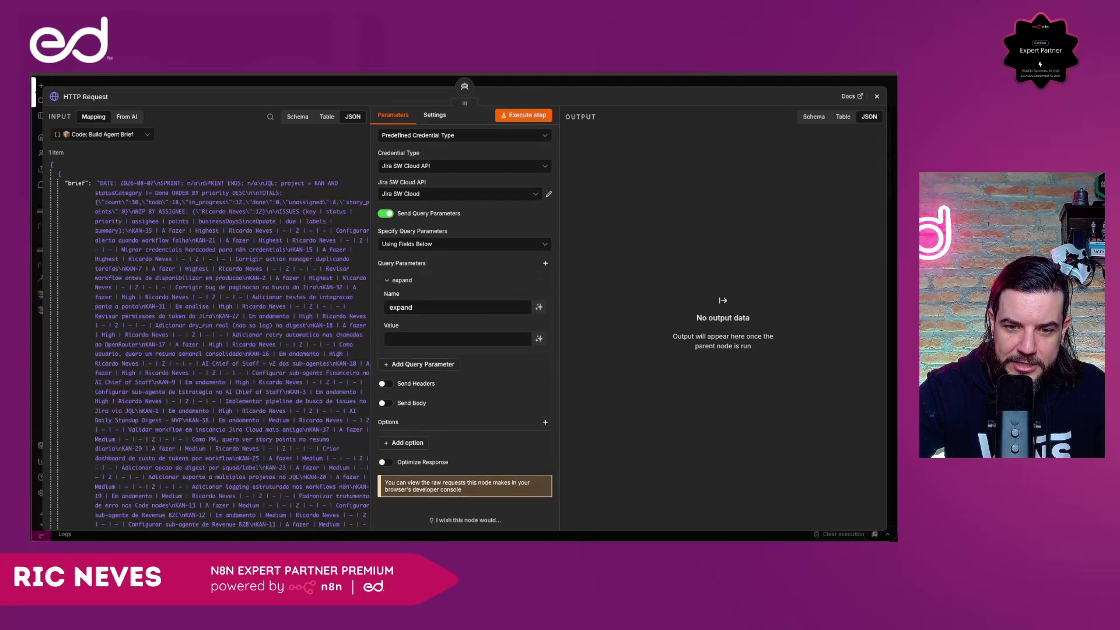
click(444, 339)
text(changelog)
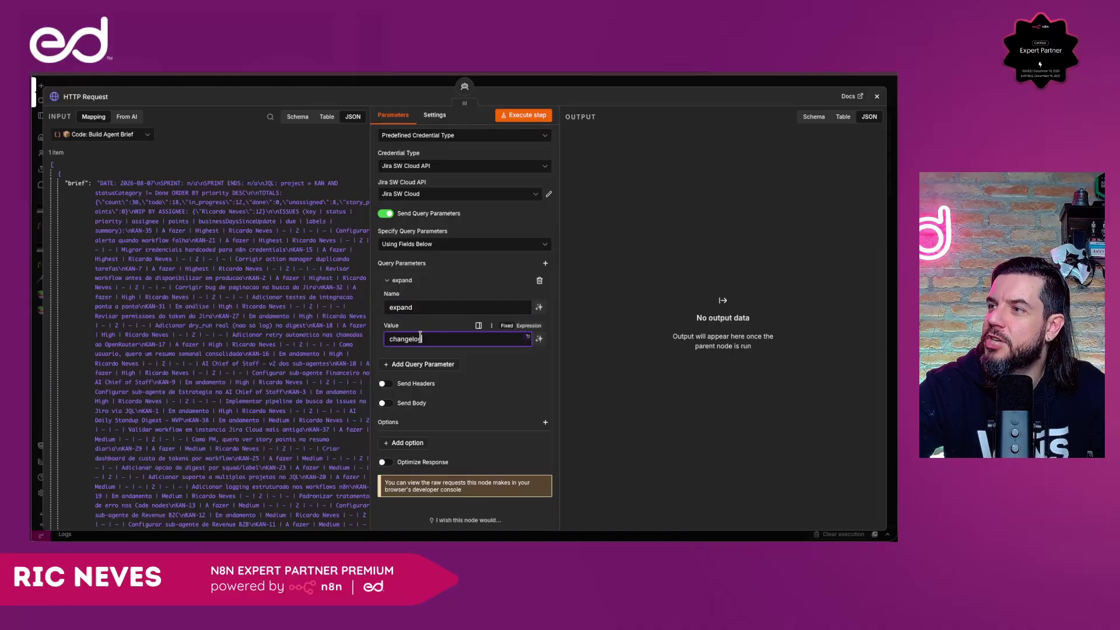
Add a second query parameter named fields with the value summary,status,assignee,priority,comment,updated.
click(421, 365)
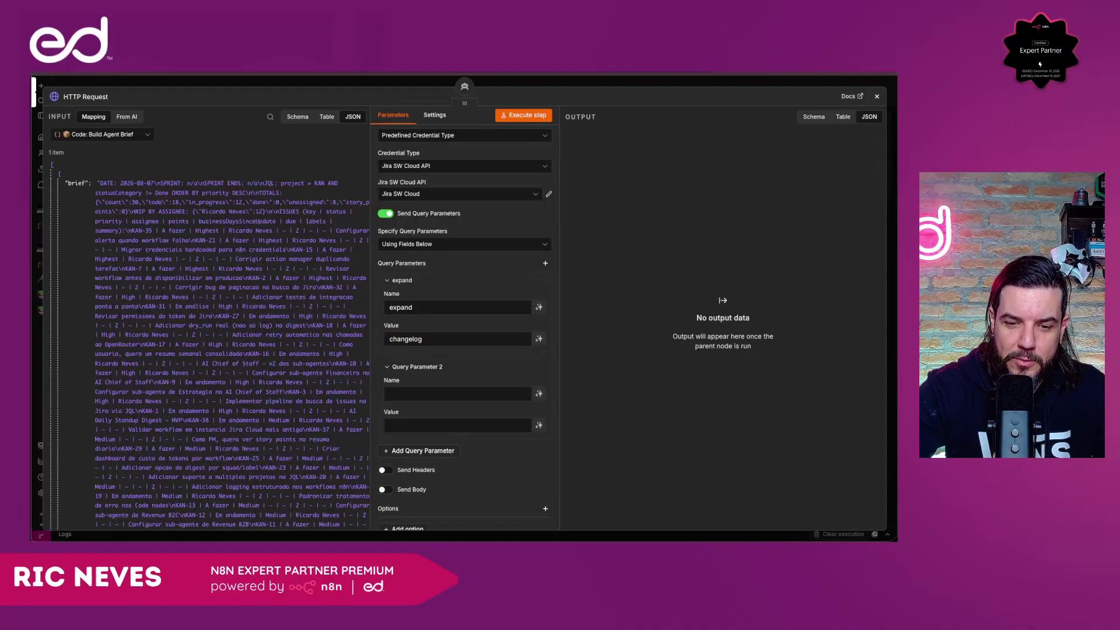
click(409, 394)
text(fields)
click(410, 424)
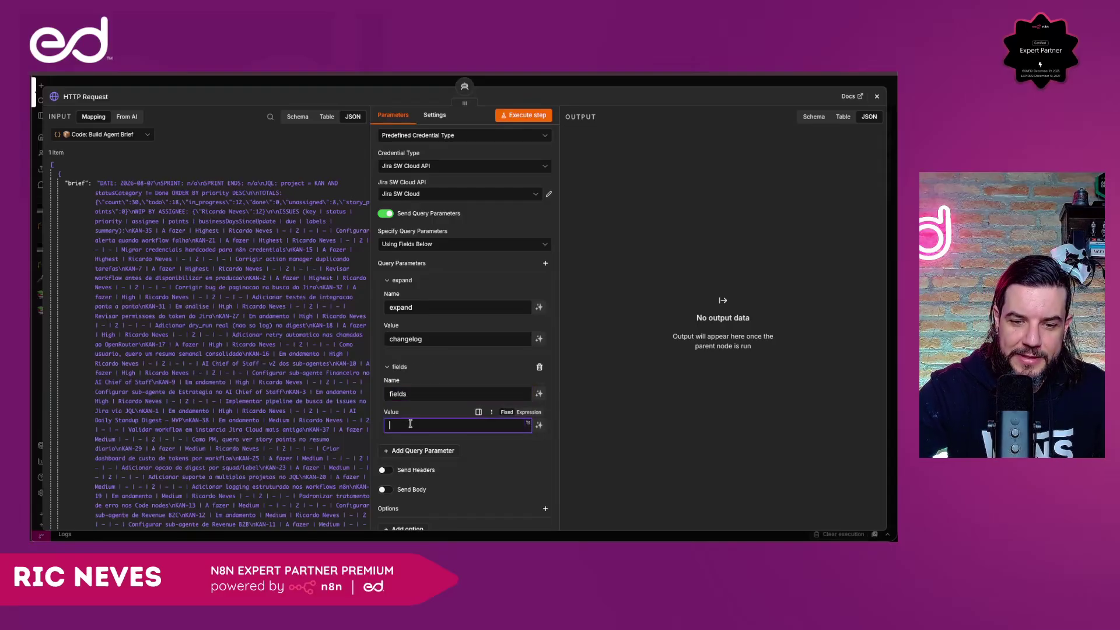
key(super+Tab)
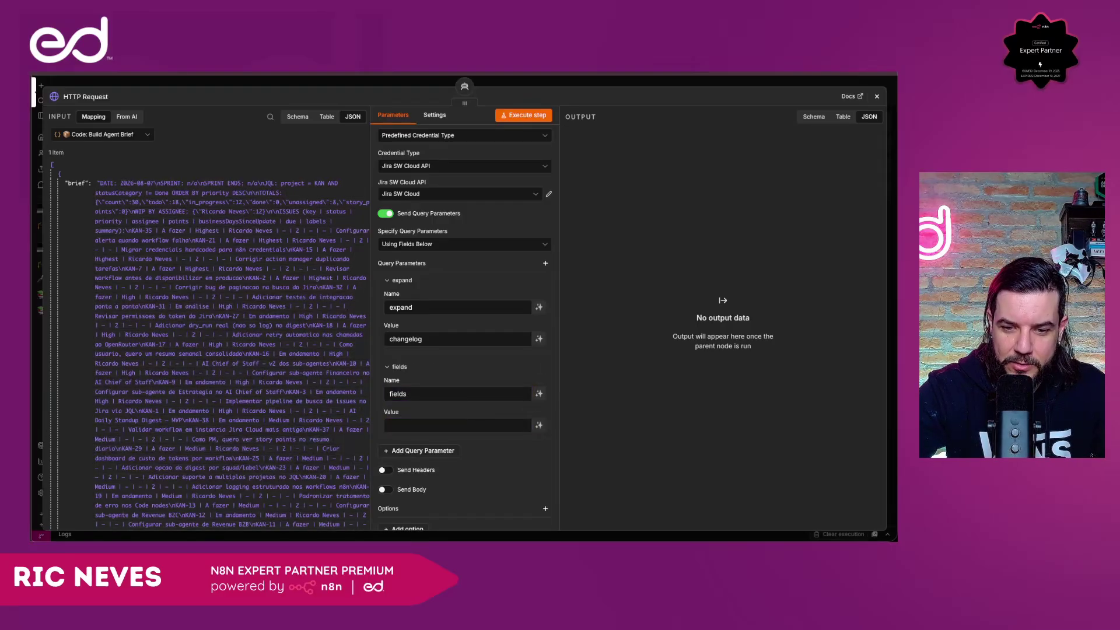
click(409, 427)
key(super+v)
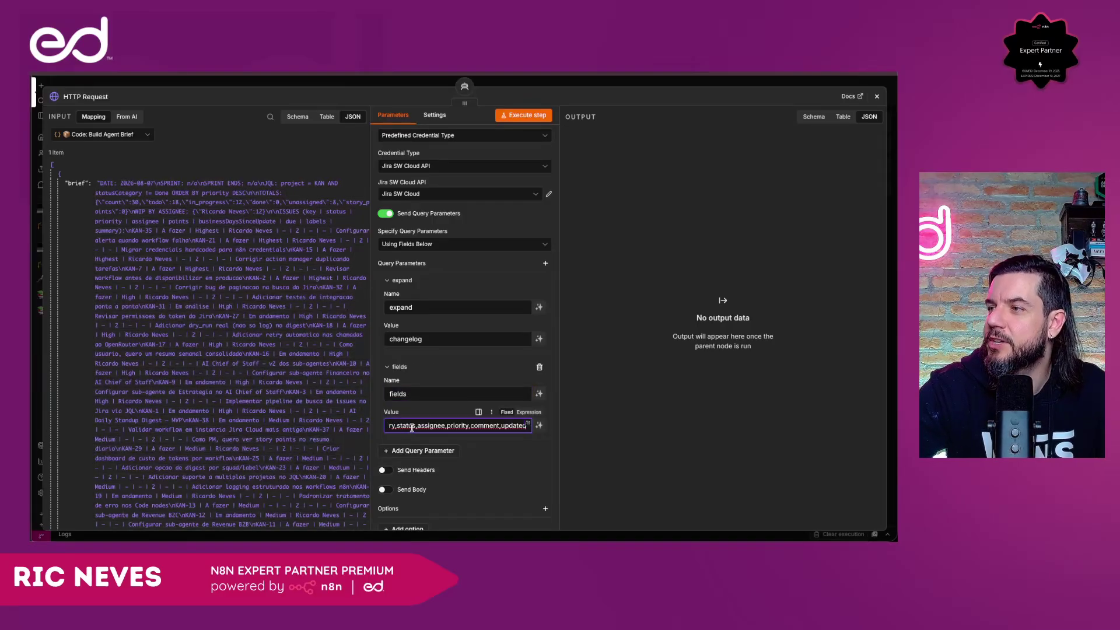
scroll(412, 427, down, 2)
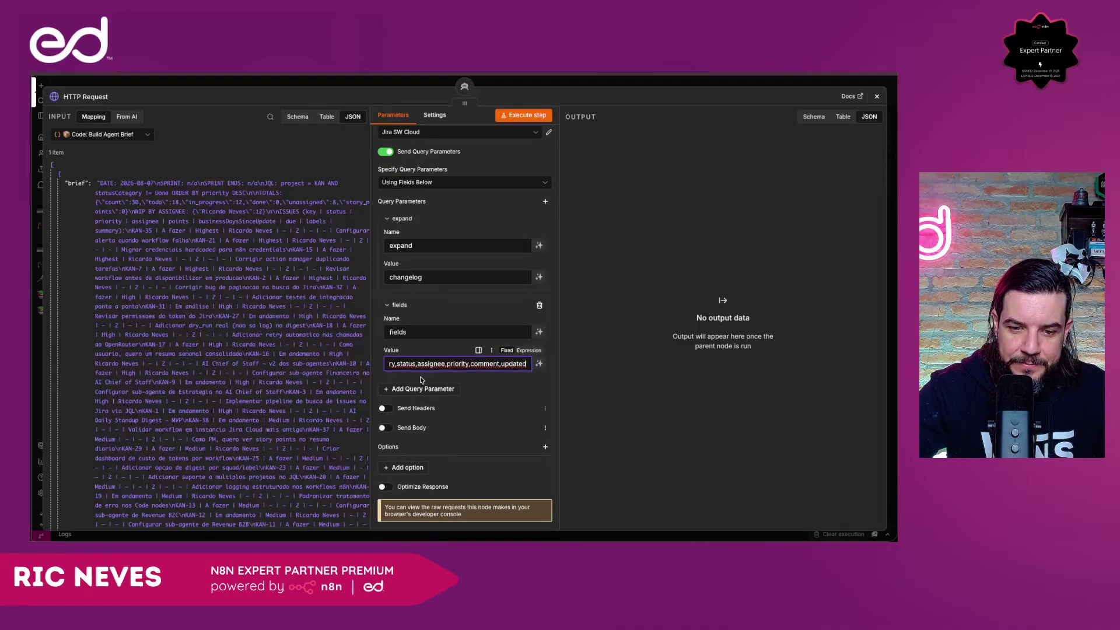
Review the {issueKey} placeholder at the end of the request URL and its resolved result.
scroll(460, 216, up, 5)
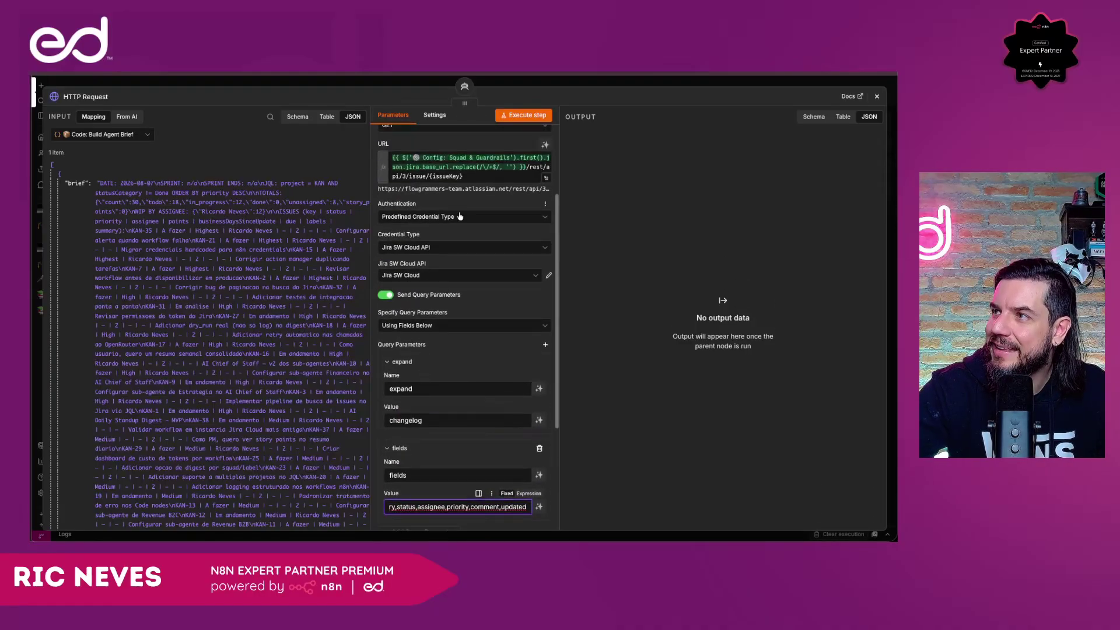
click(460, 176)
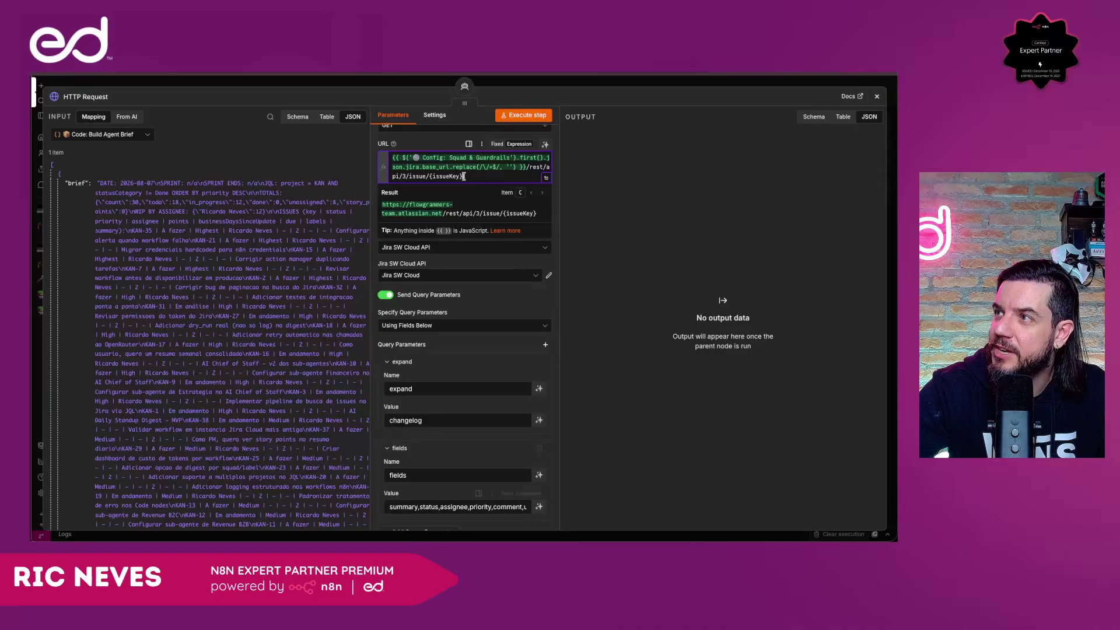
click(430, 176)
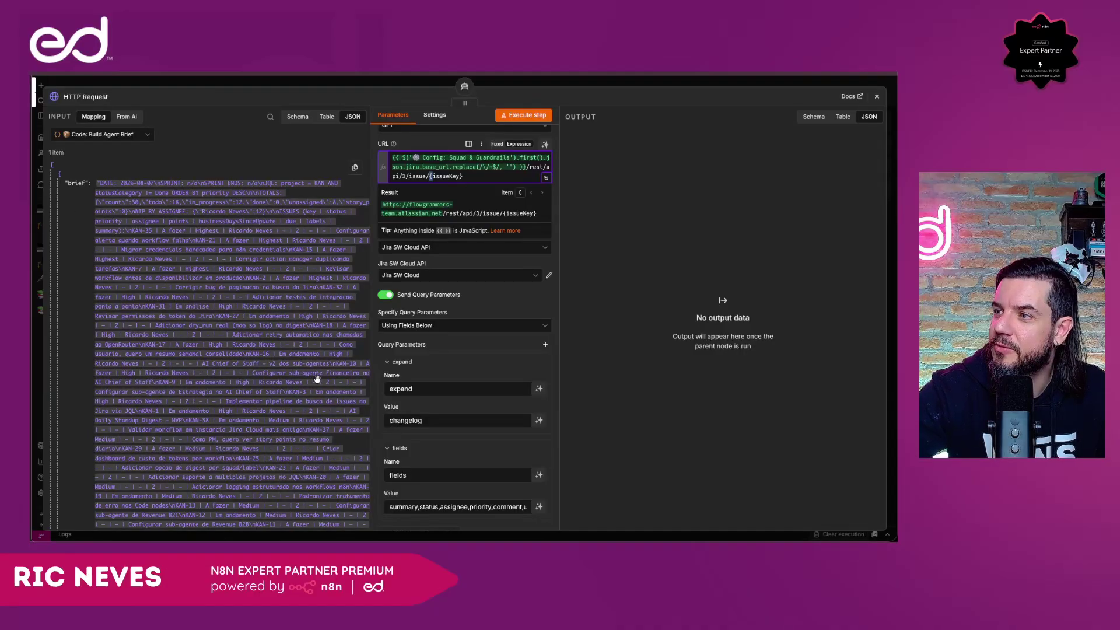
scroll(443, 414, down, 3)
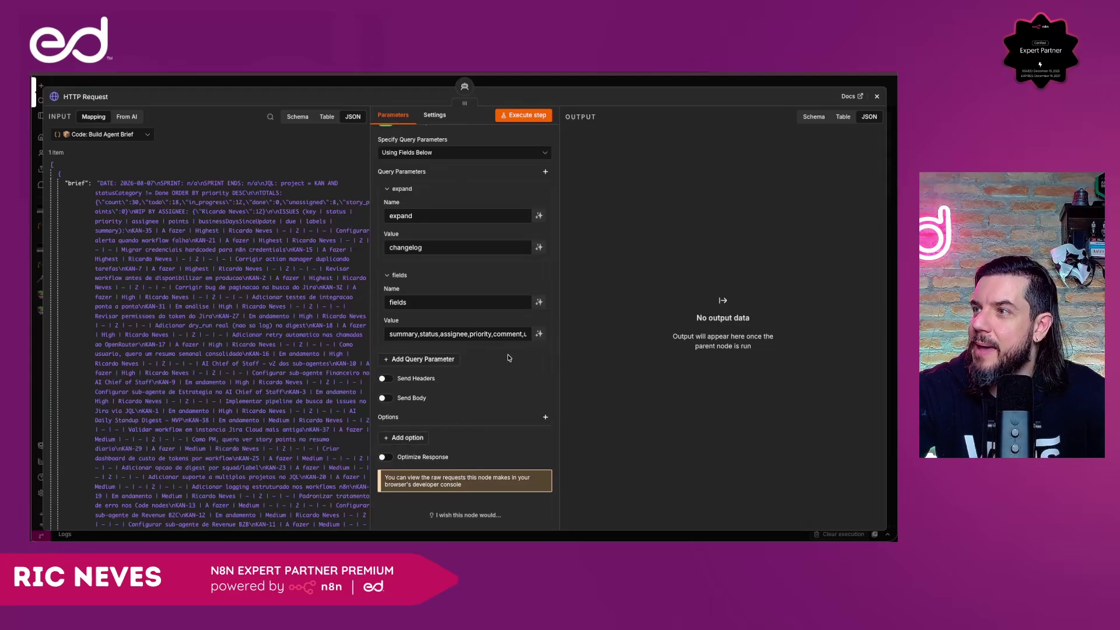
Check the additional request options without adding one, and turn on Optimize Response for the HTTP Request tool.
click(422, 438)
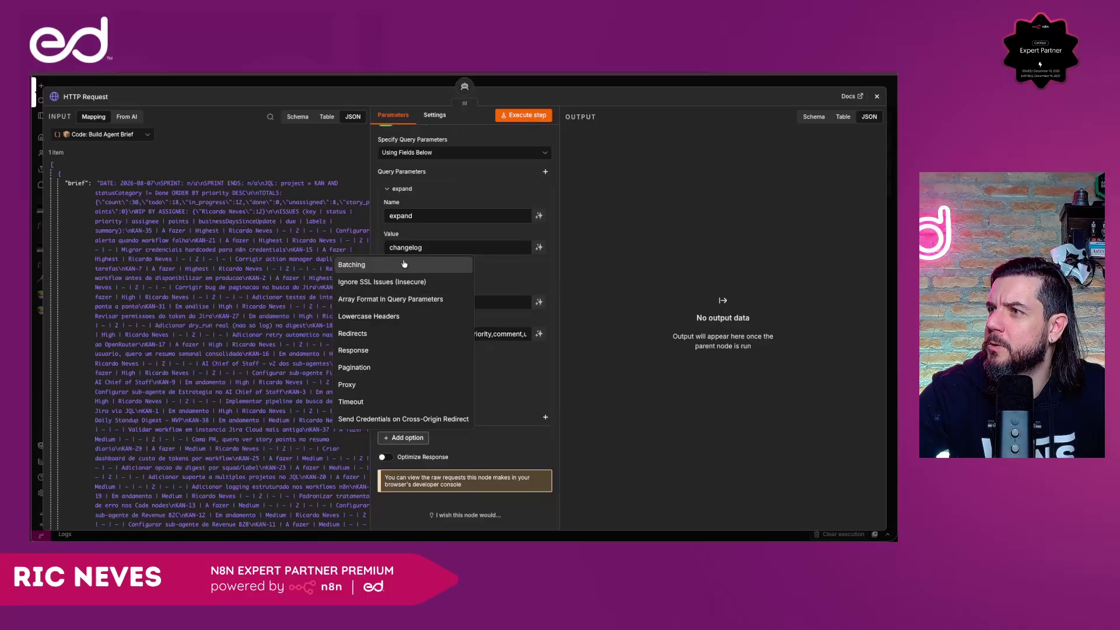
click(518, 380)
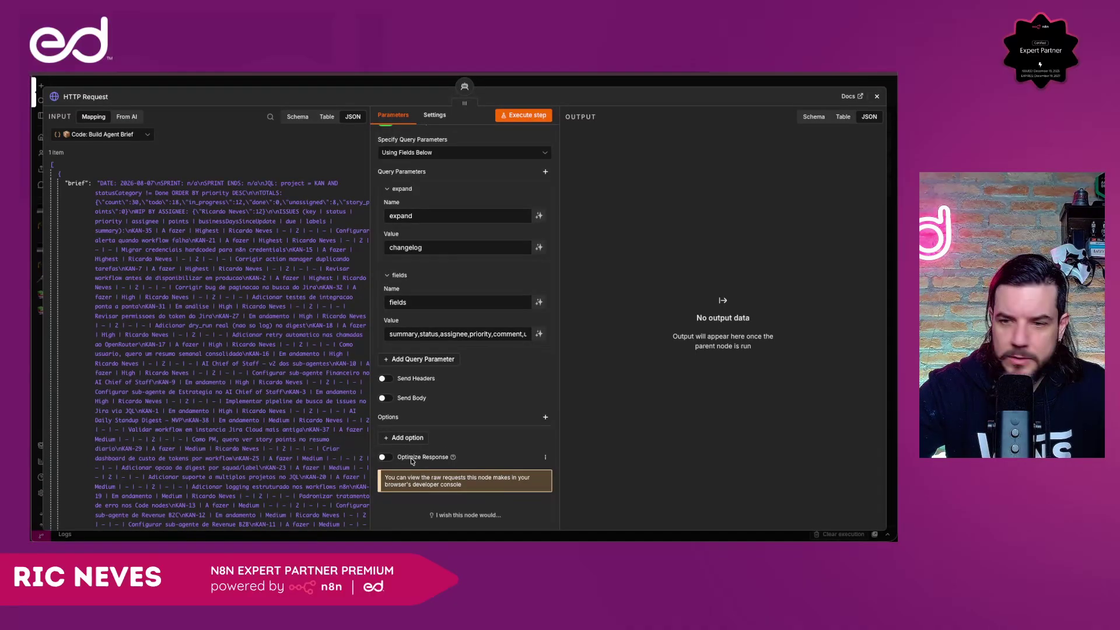
click(385, 457)
scroll(420, 461, down, 3)
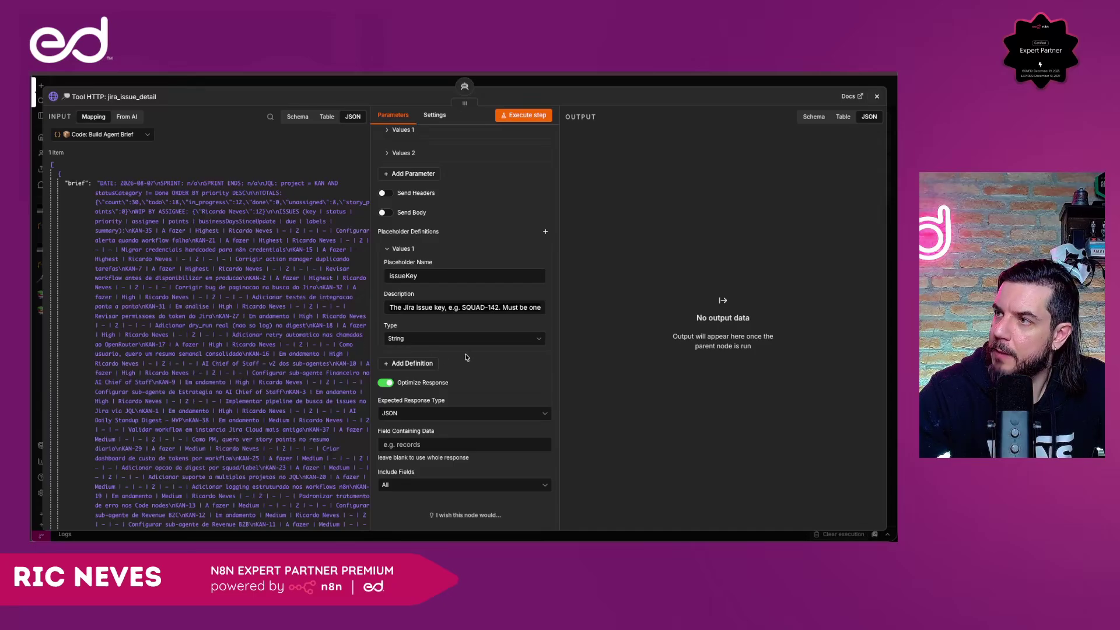
Examine the issueKey placeholder definition and compare its name with the {issueKey} placeholder in the URL.
scroll(444, 338, up, 4)
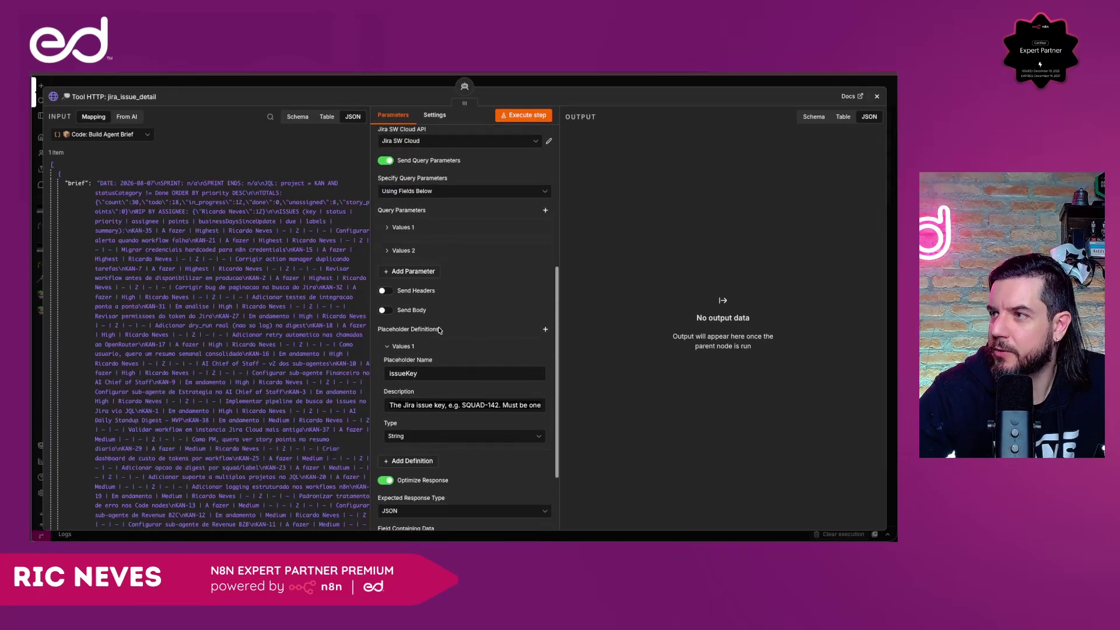
key(Tab)
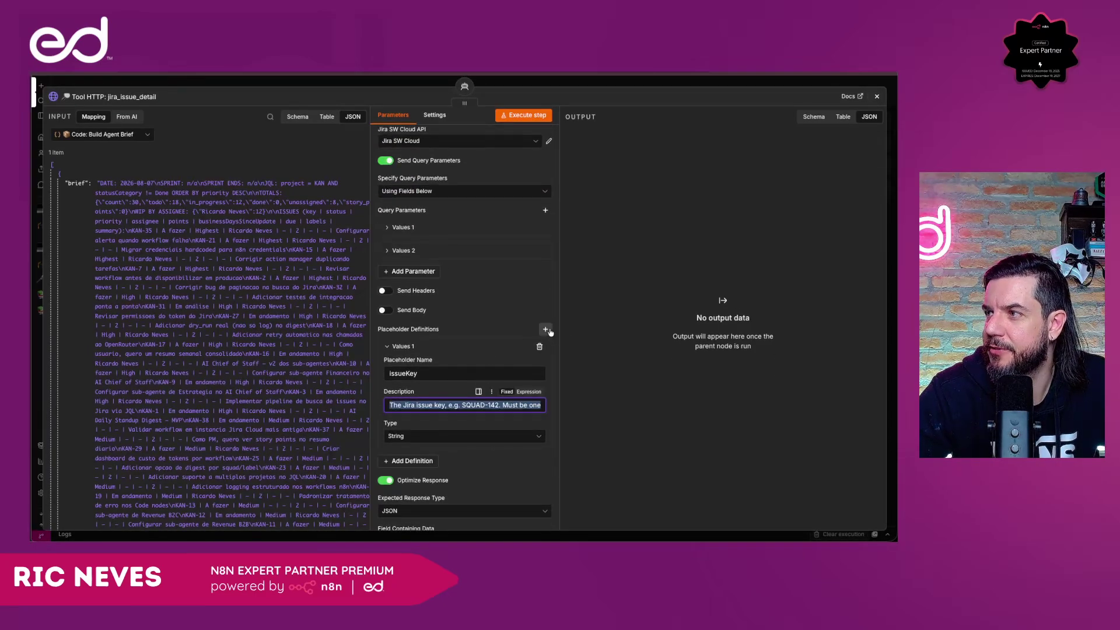
click(402, 346)
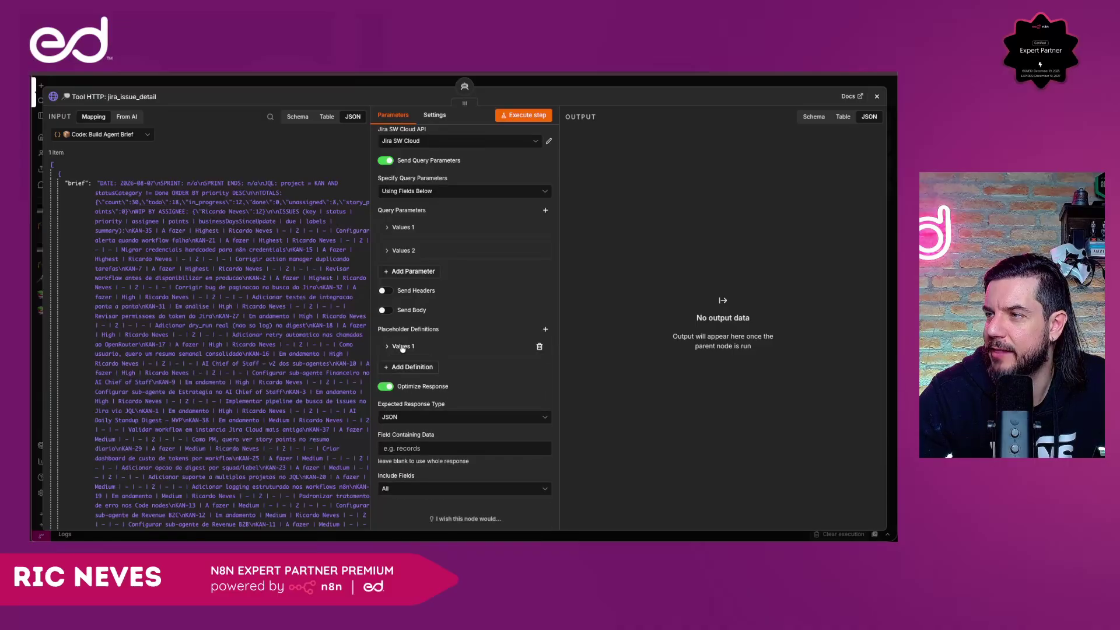
click(403, 346)
double_click(402, 373)
scroll(453, 281, up, 5)
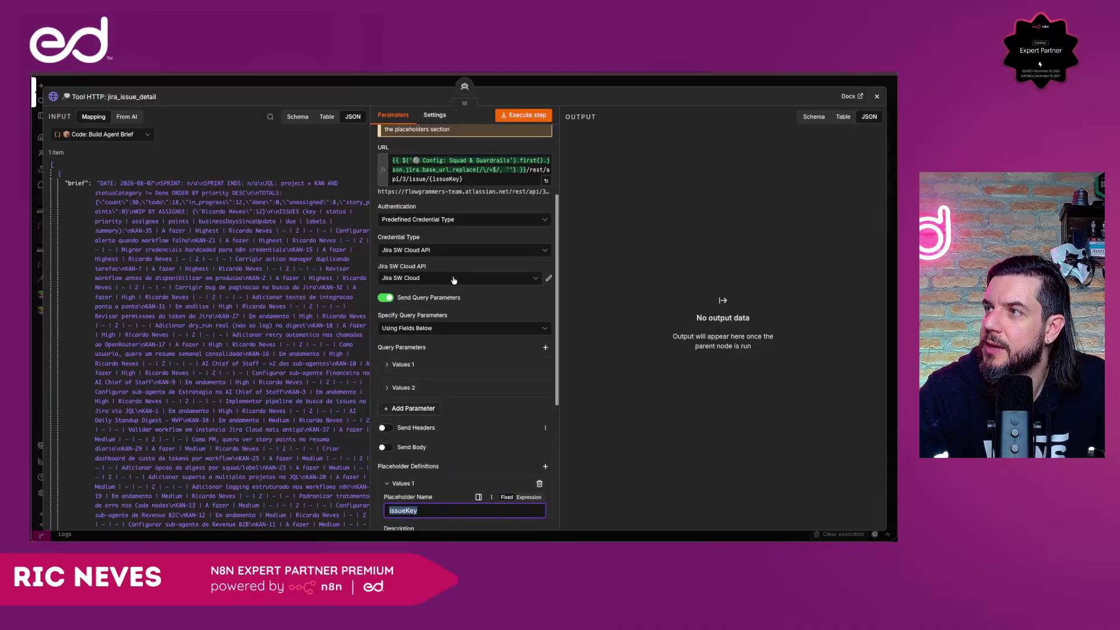
click(465, 179)
drag(465, 179, 428, 181)
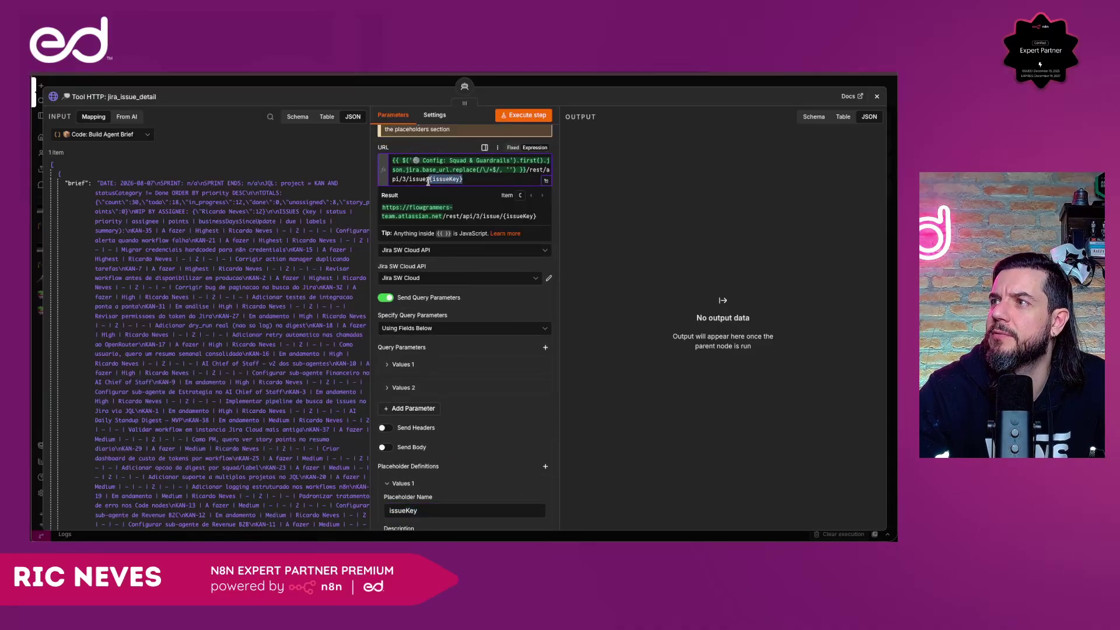
scroll(426, 329, down, 5)
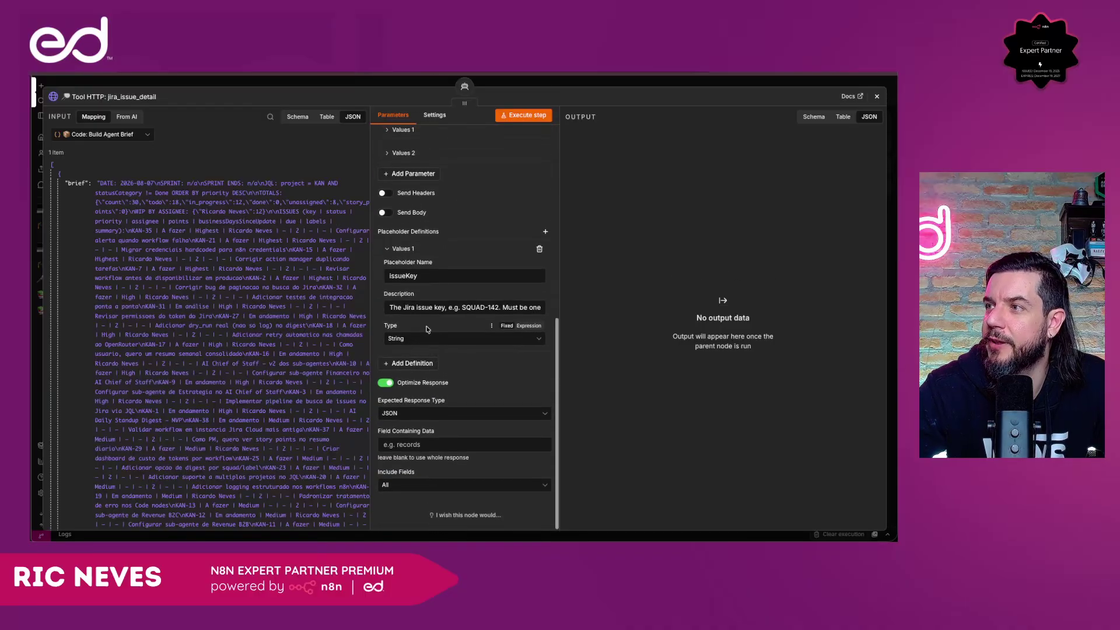
Read through the issueKey placeholder's full description and check its data type.
triple_click(419, 307)
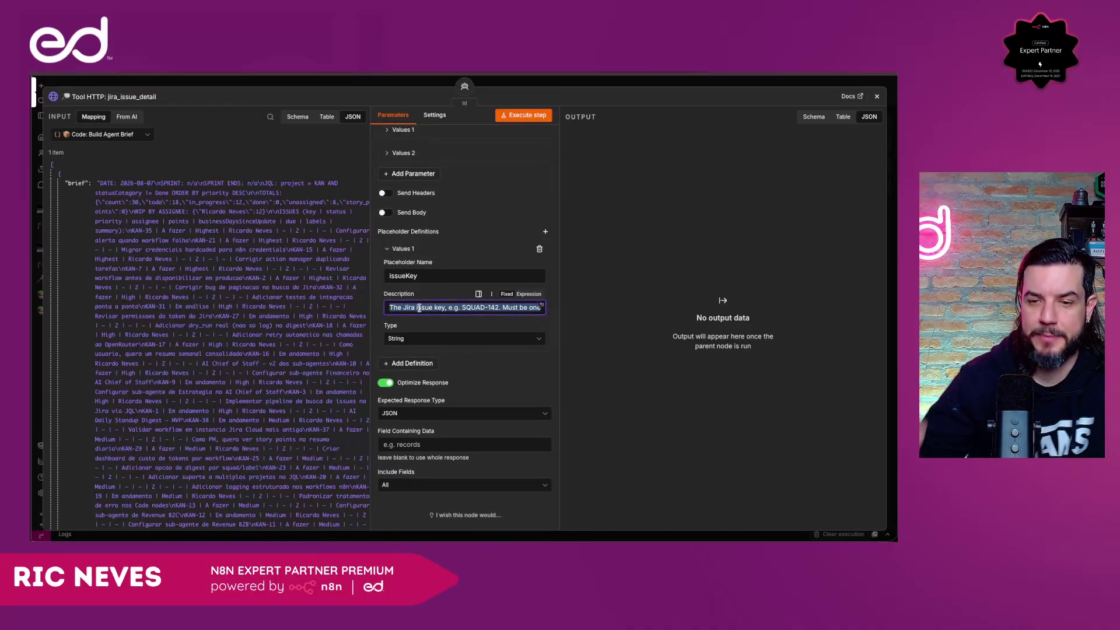
click(414, 308)
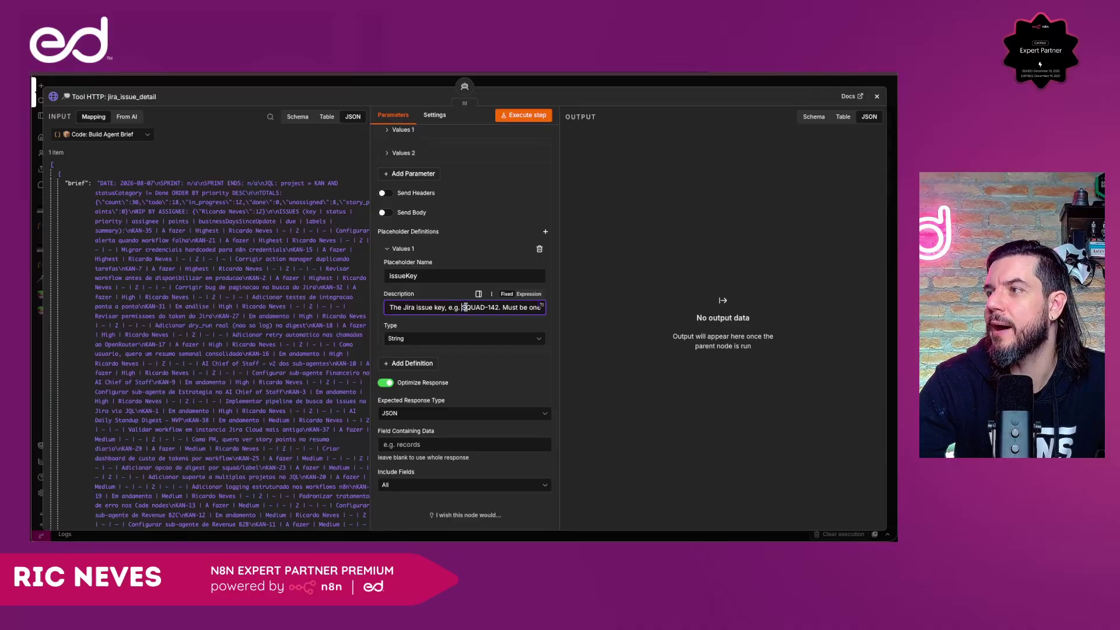
drag(465, 307, 535, 309)
click(502, 308)
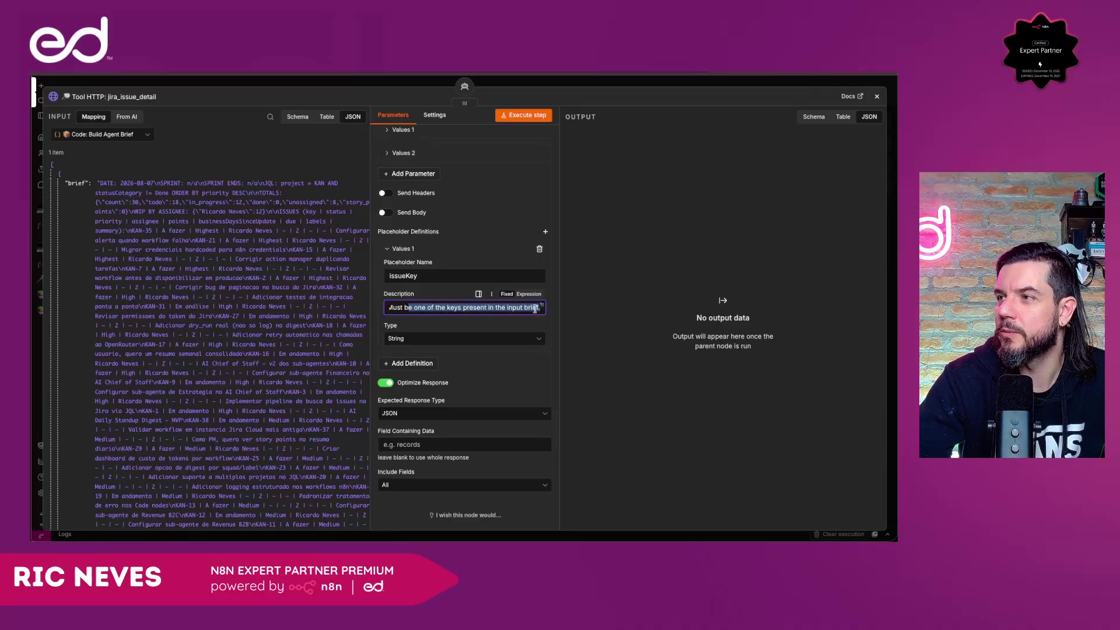
click(444, 339)
click(444, 340)
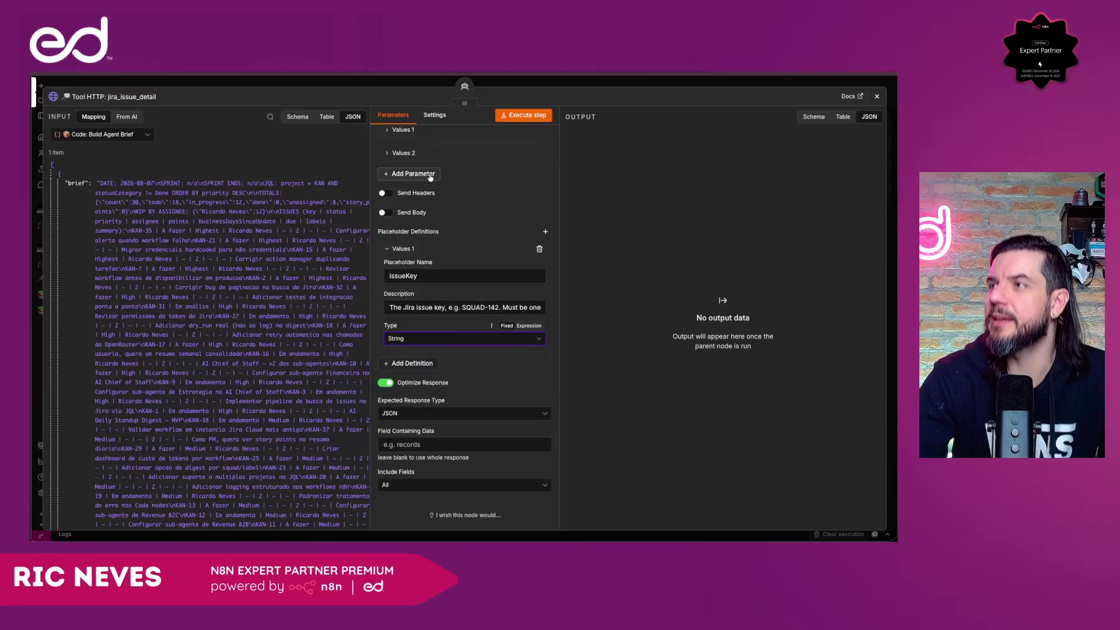
Return to the canvas and nudge the Tool HTTP: jira_issue_detail node into place between LLM: OpenRouter and Tool Code: aging_math.
scroll(430, 177, up, 7)
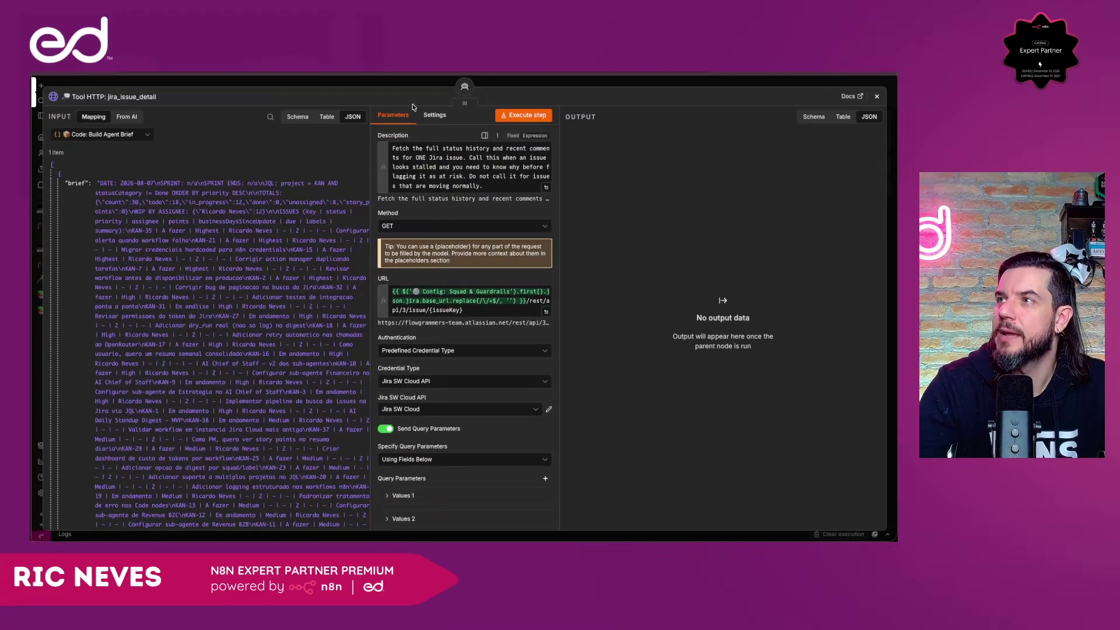
click(406, 87)
drag(641, 335, 645, 328)
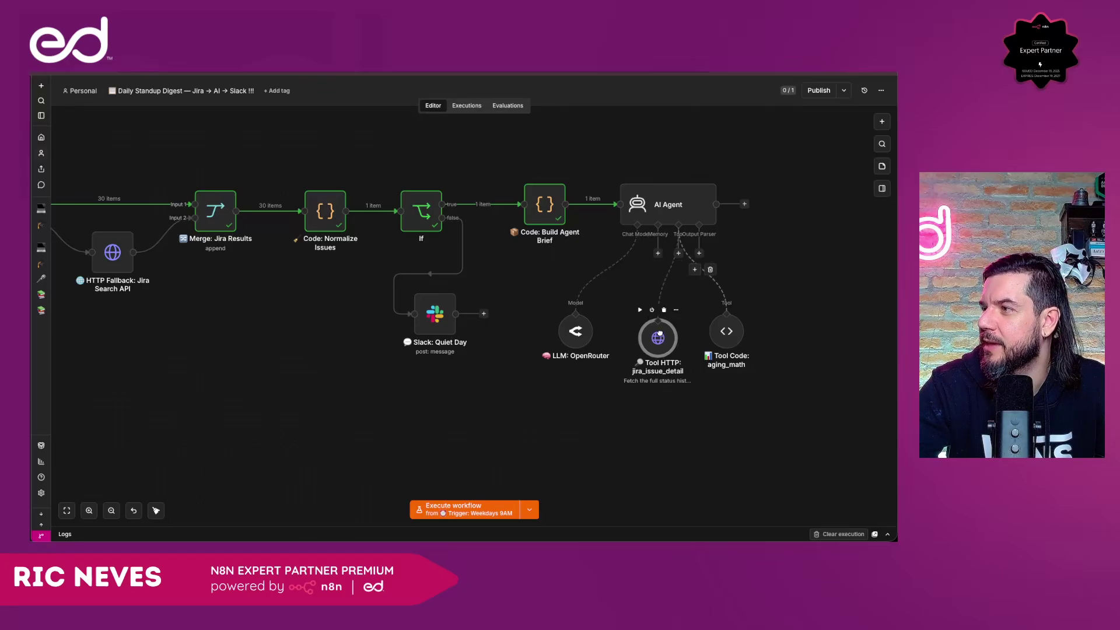
Add a Structured Output Parser to the AI Agent and place it beside Tool Code: aging_math, nudging the HTTP tool into line.
drag(662, 321, 669, 328)
click(699, 253)
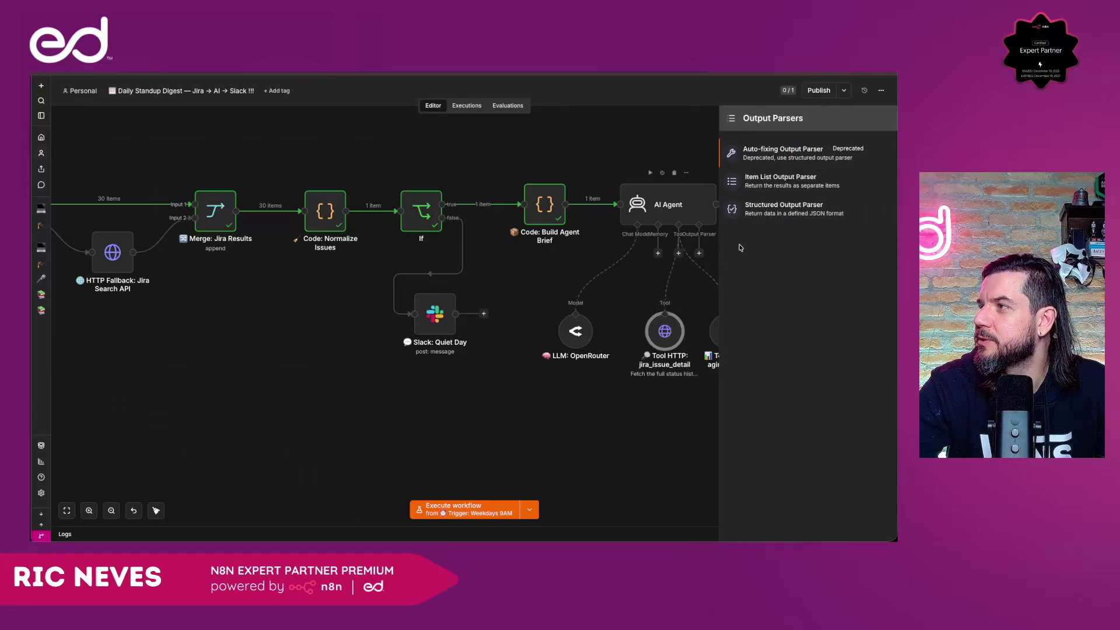
click(770, 208)
click(370, 88)
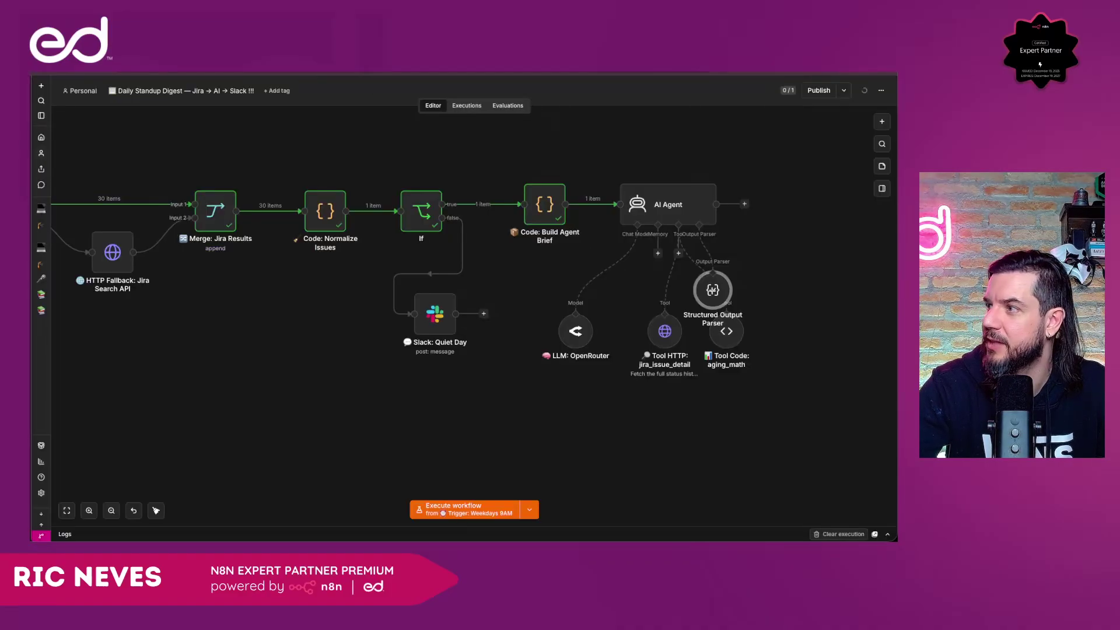
drag(809, 303, 809, 330)
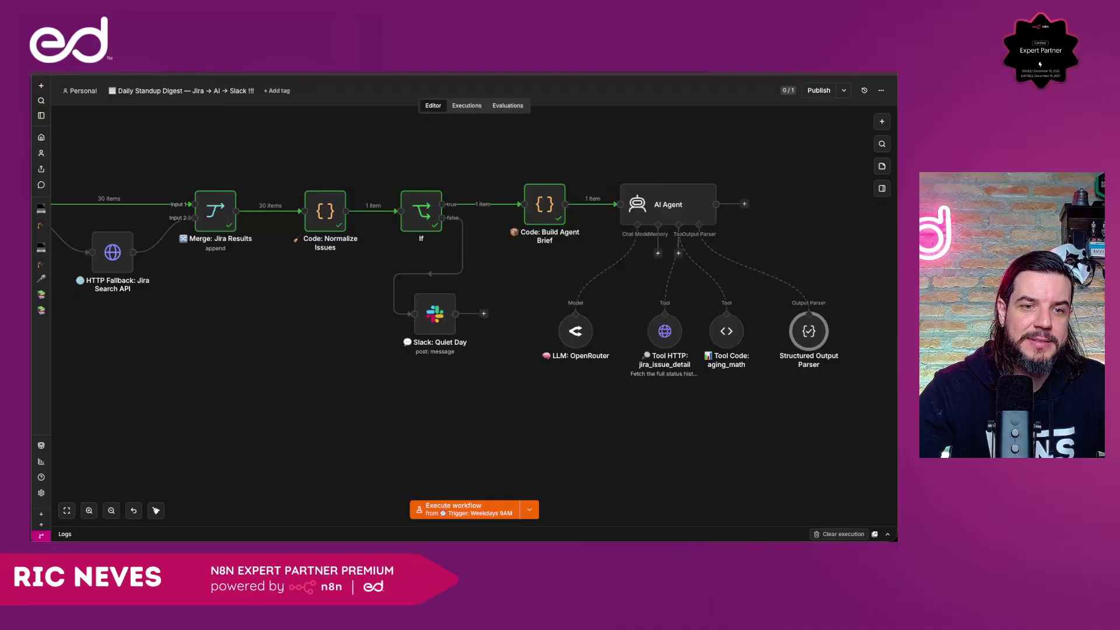
Rename the Structured Output Parser node as "📐 Parser: Digest Schema".
double_click(795, 333)
click(126, 97)
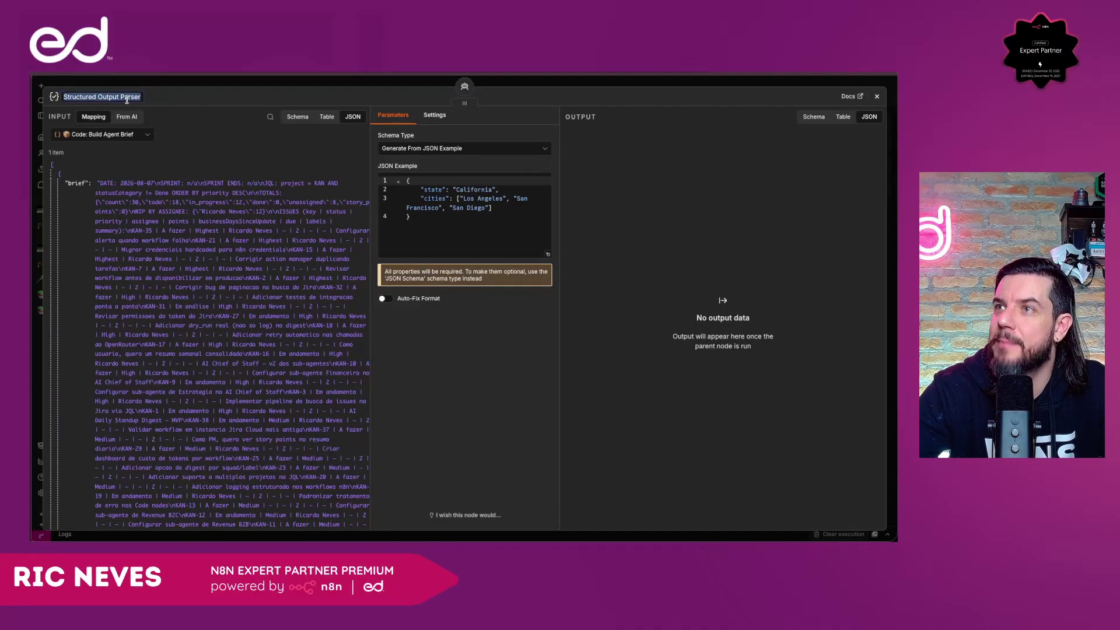
text(Parser: Digest Schema)
key(Return)
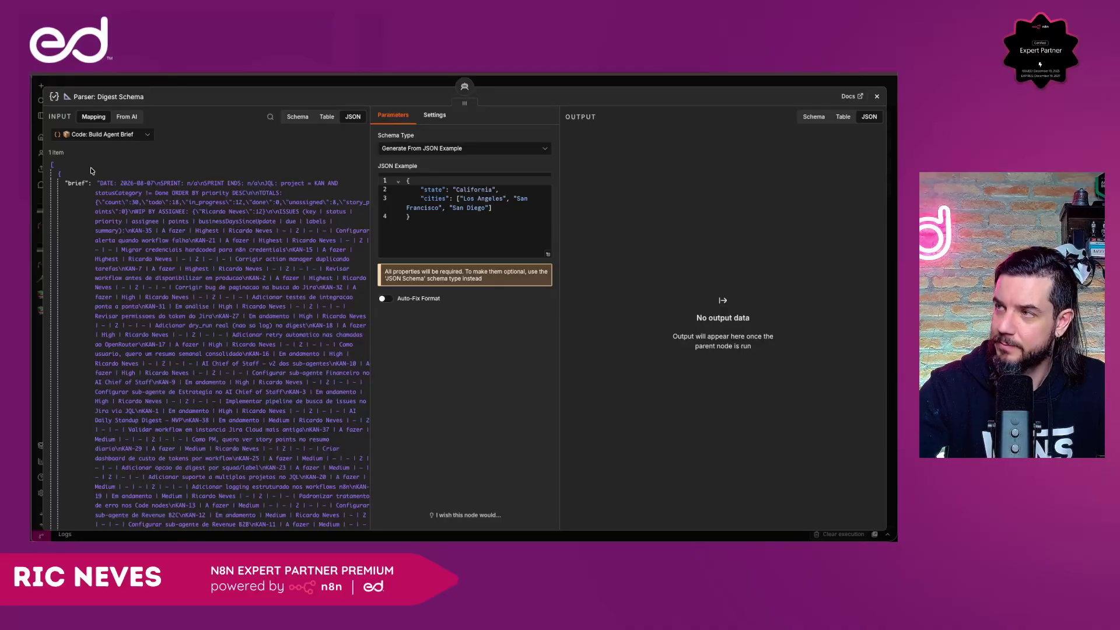
Set the parser's schema type to Define using JSON Schema and replace the sample with the prepared digest schema containing headline, progress and at_risk.
click(424, 150)
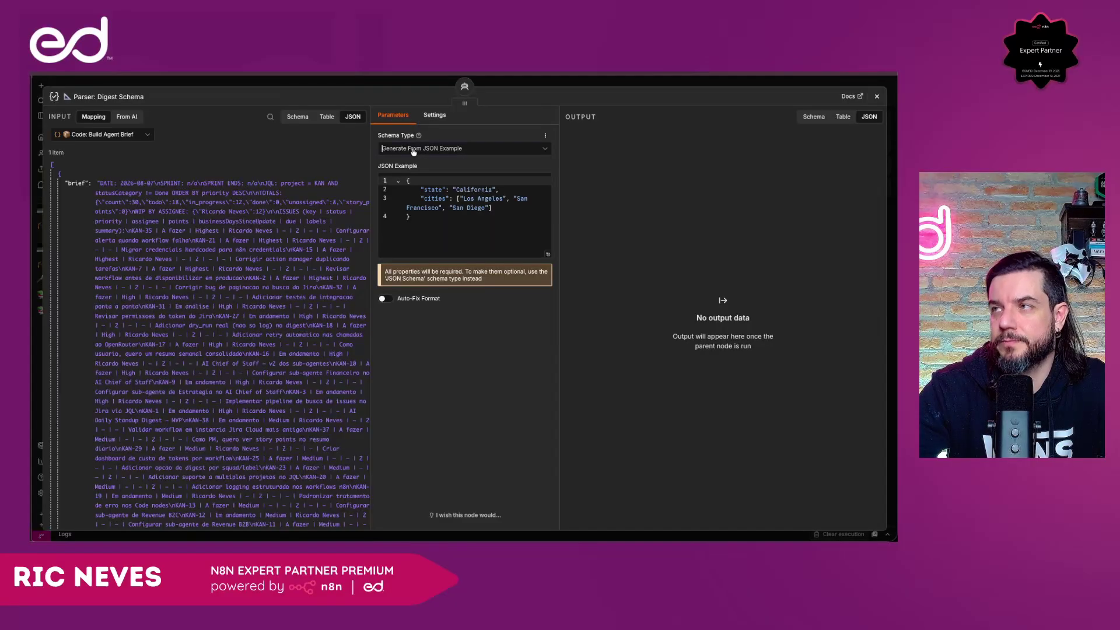
click(425, 173)
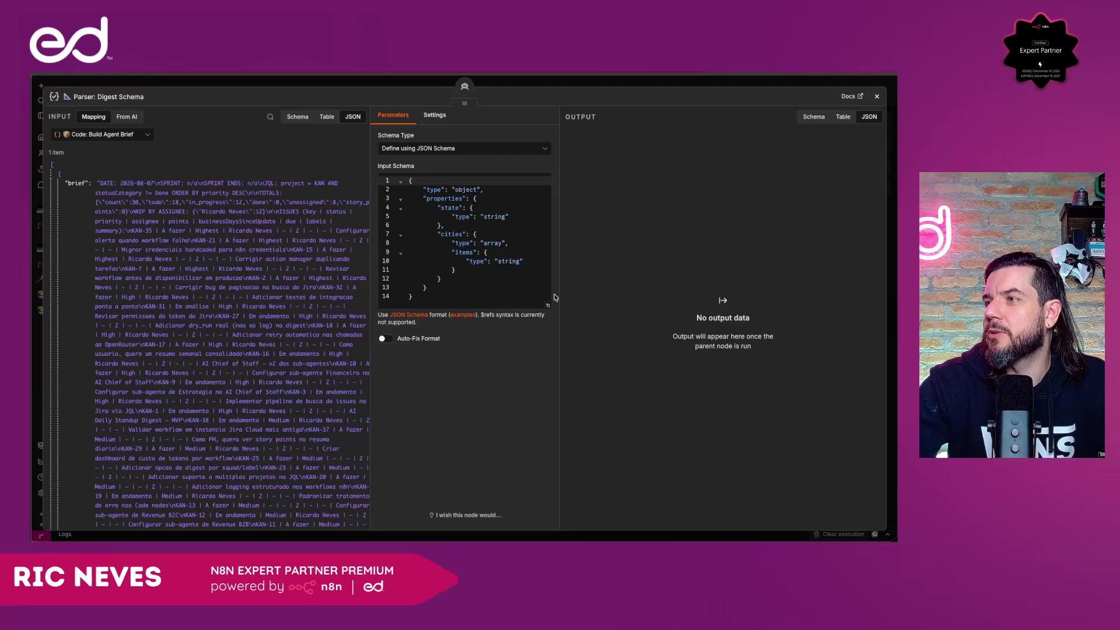
click(479, 286)
key(ctrl+a)
key(ctrl+v)
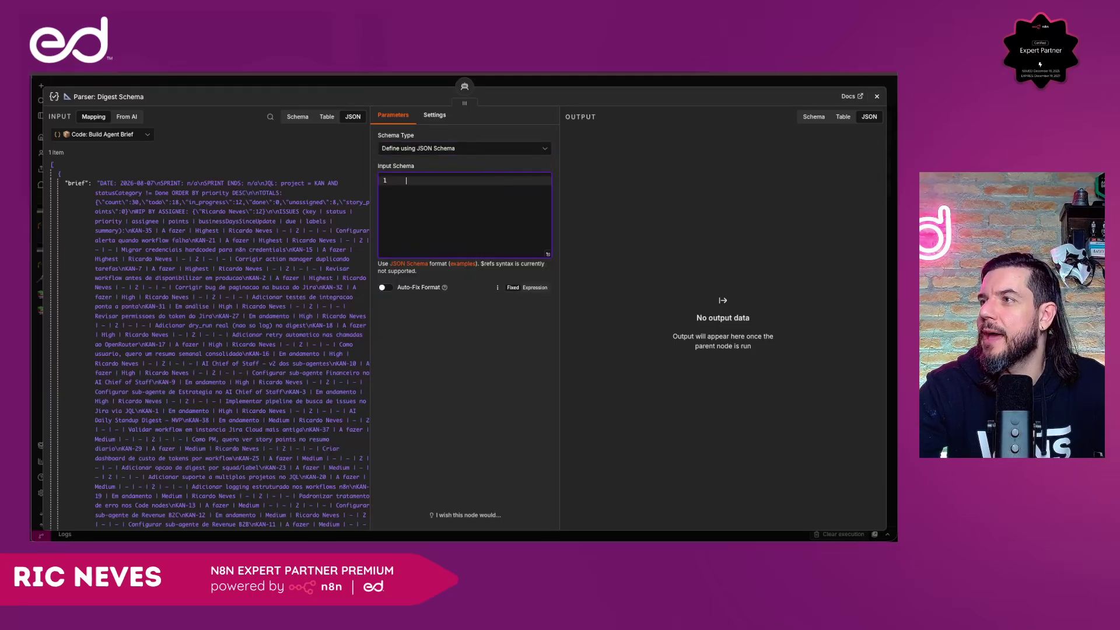
scroll(466, 246, up, 5)
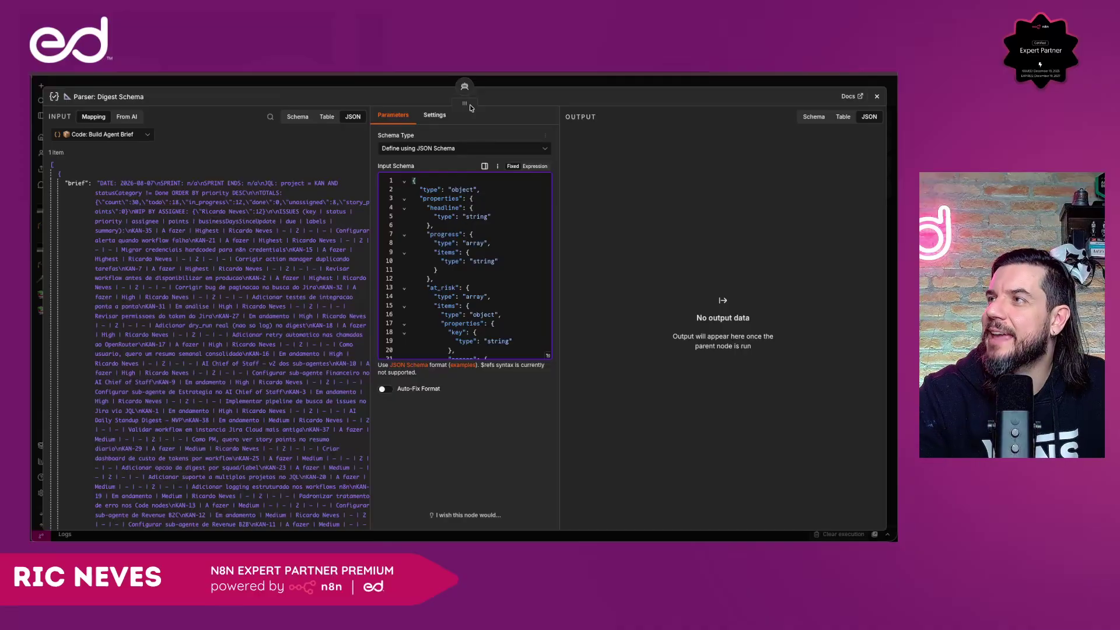
key(Escape)
Nudge the AI Agent node toward the center of its sub-nodes and rename it as "🤖 Agent: Standup Analyst".
scroll(540, 214, right, 5)
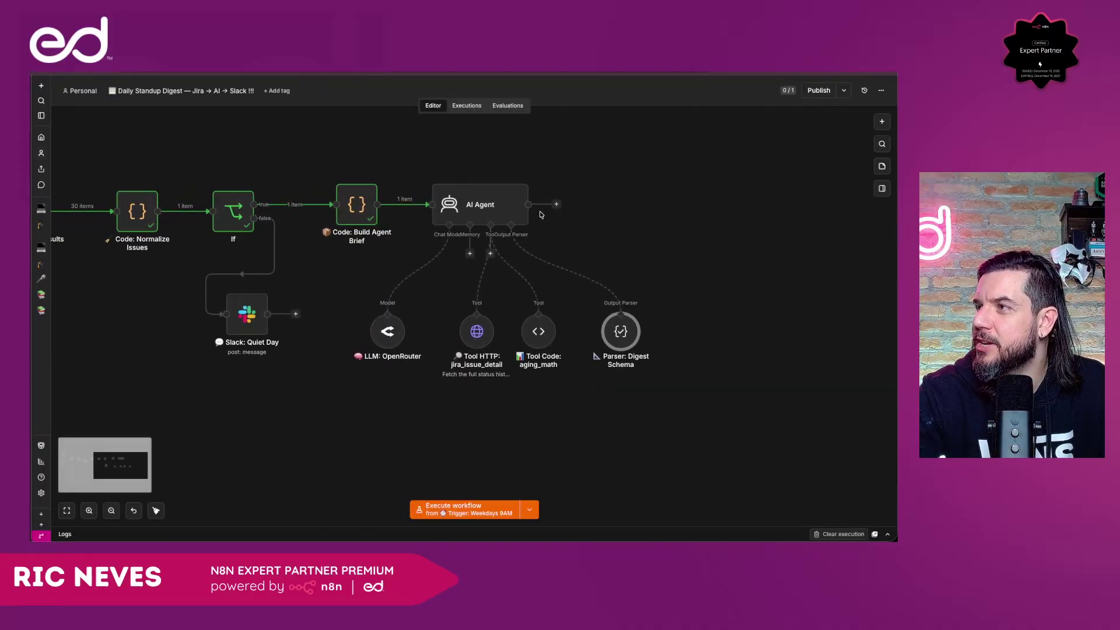
drag(512, 209, 533, 208)
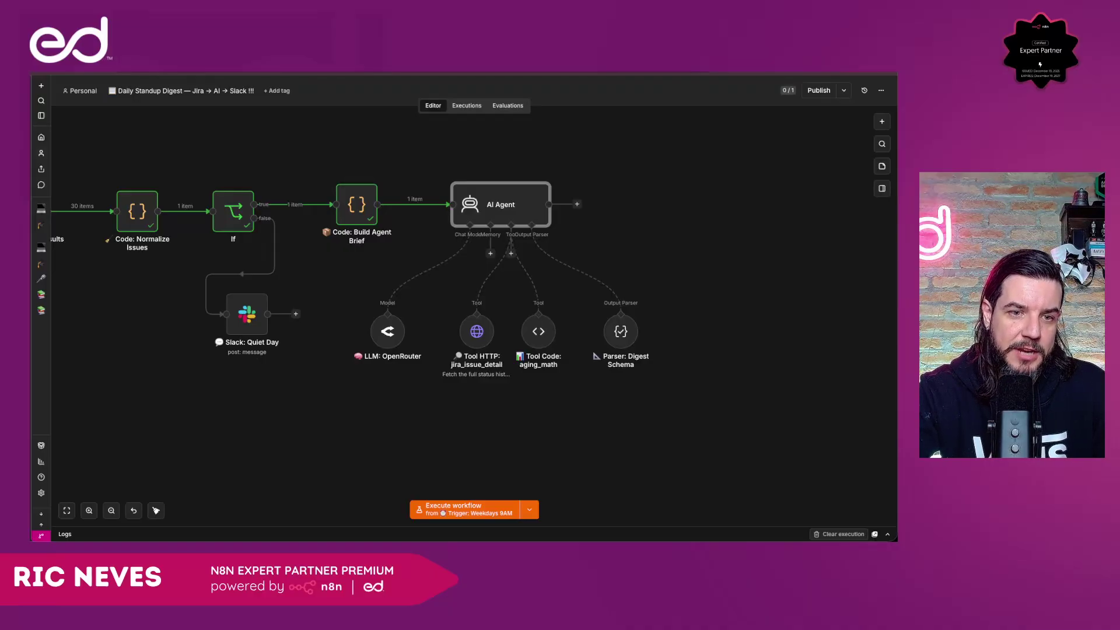
double_click(485, 189)
click(84, 93)
text(📦 Agent: Standup Analyst)
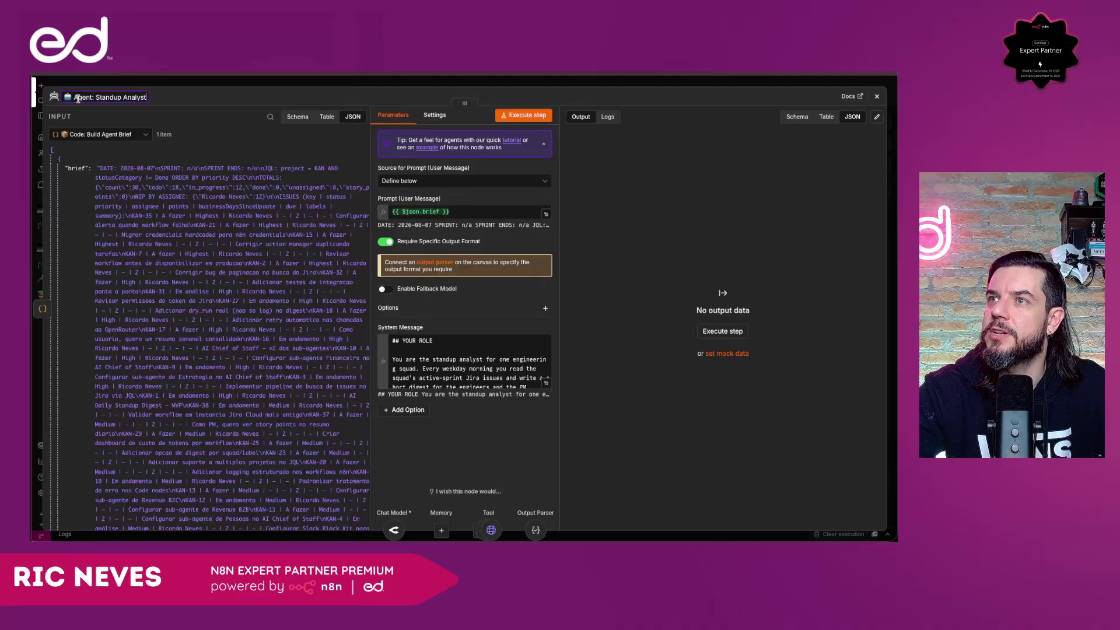
key(Return)
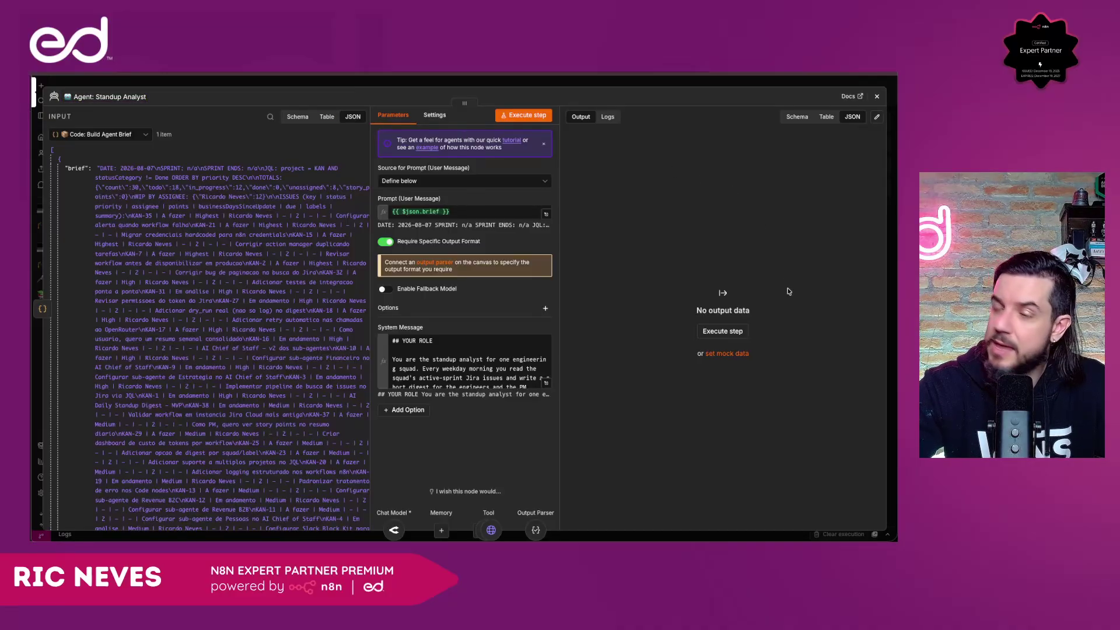
Add the Max Iterations option to the Standup Analyst agent and set it to 5.
click(408, 410)
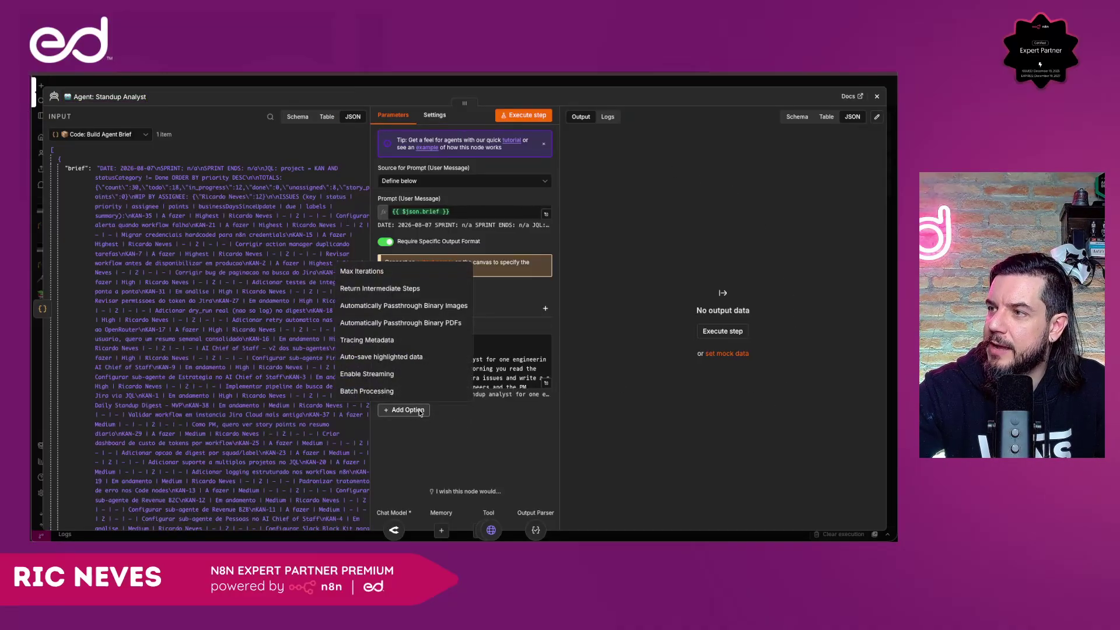
click(373, 271)
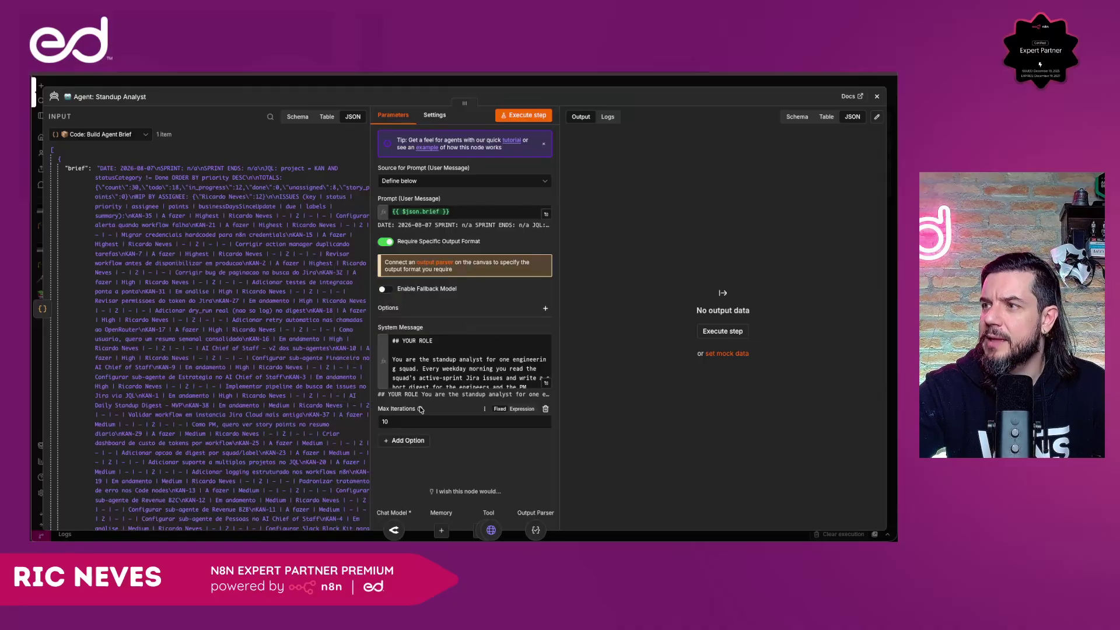
mouse_move(419, 410)
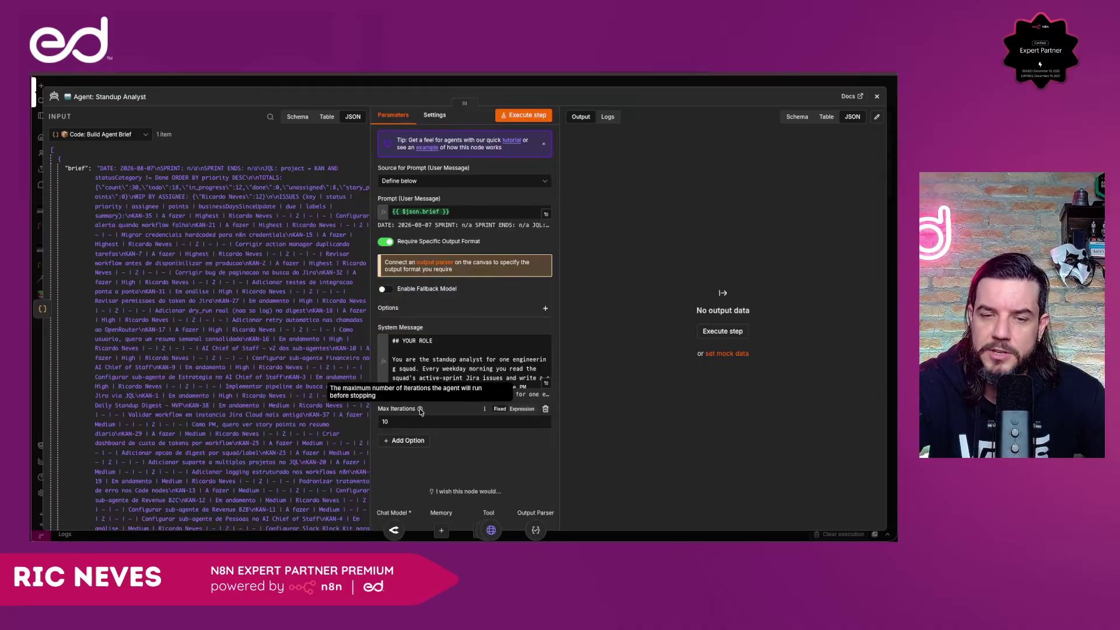
drag(412, 423, 313, 398)
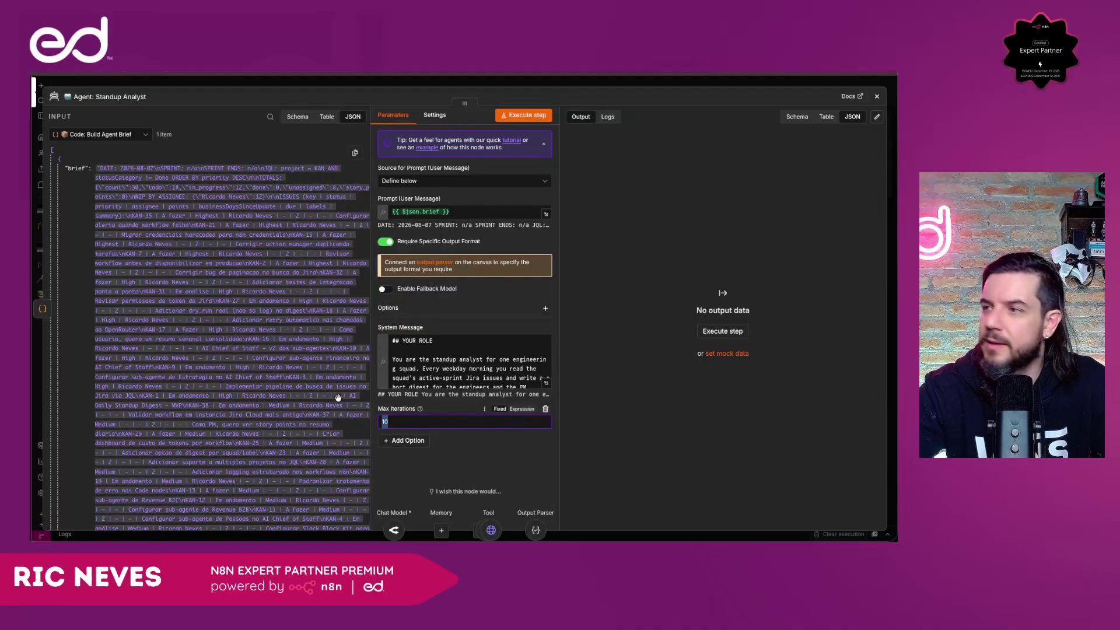
text(5)
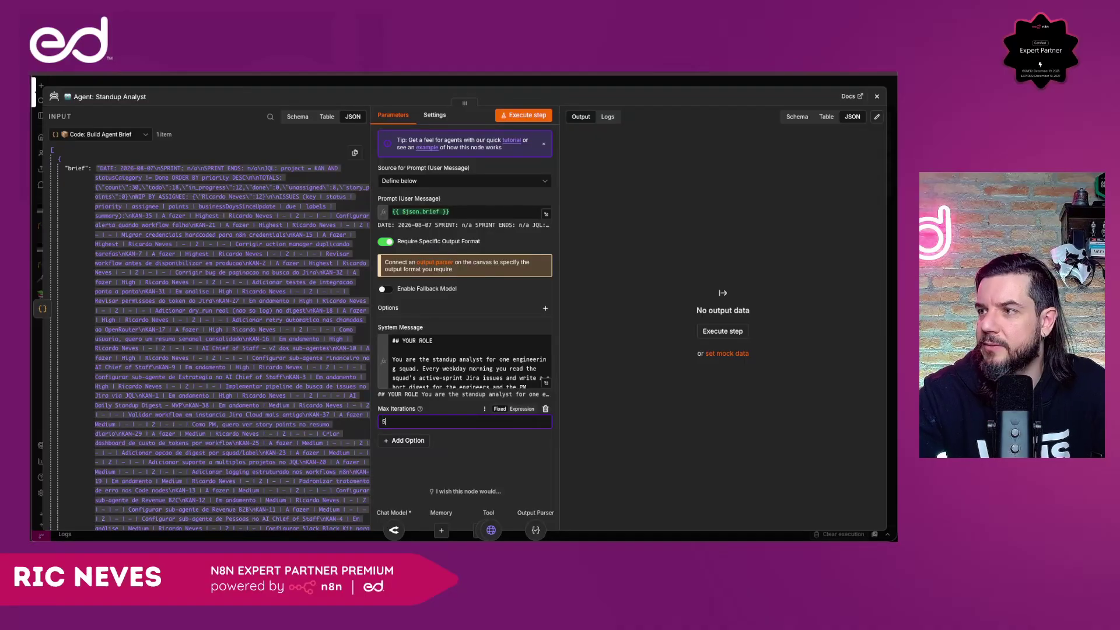
click(461, 470)
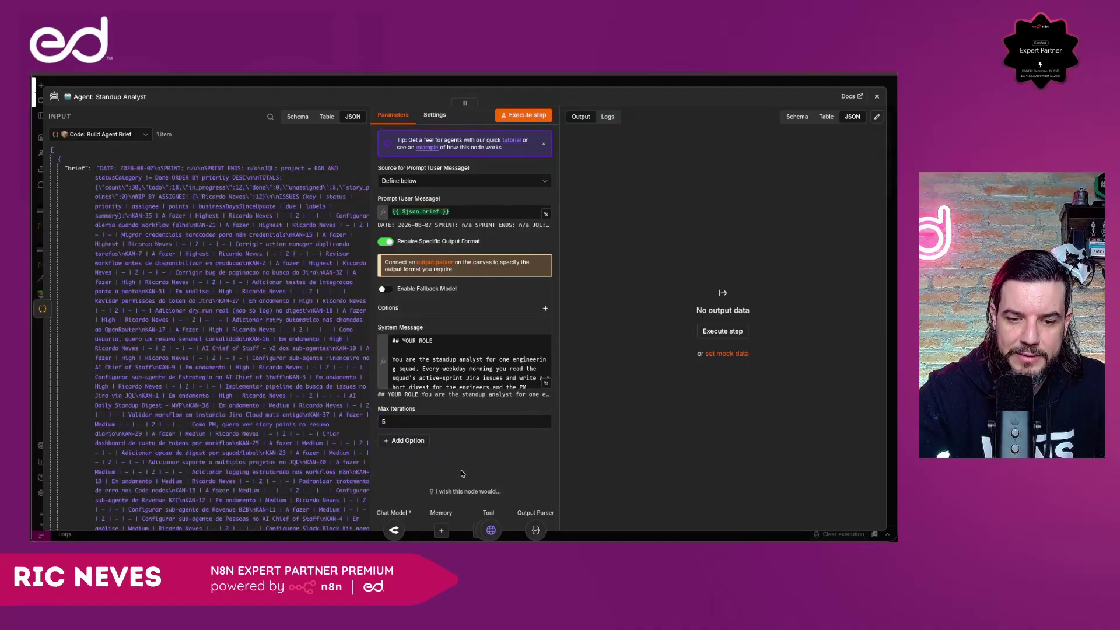
Add the Return Intermediate Steps option to the agent without enabling it, and return to the canvas.
click(408, 441)
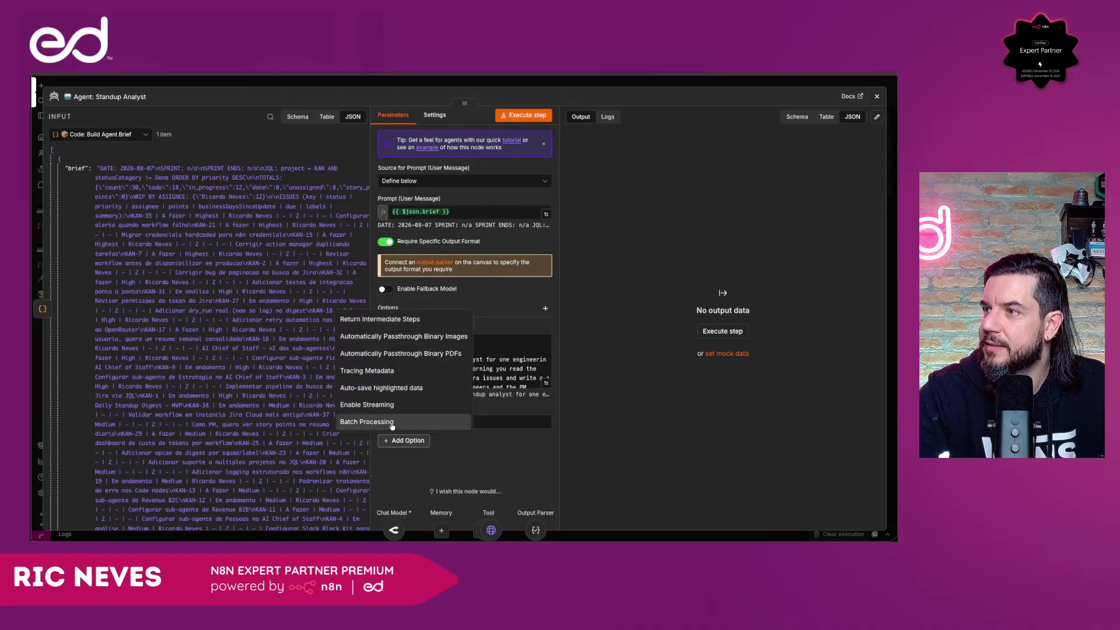
click(379, 320)
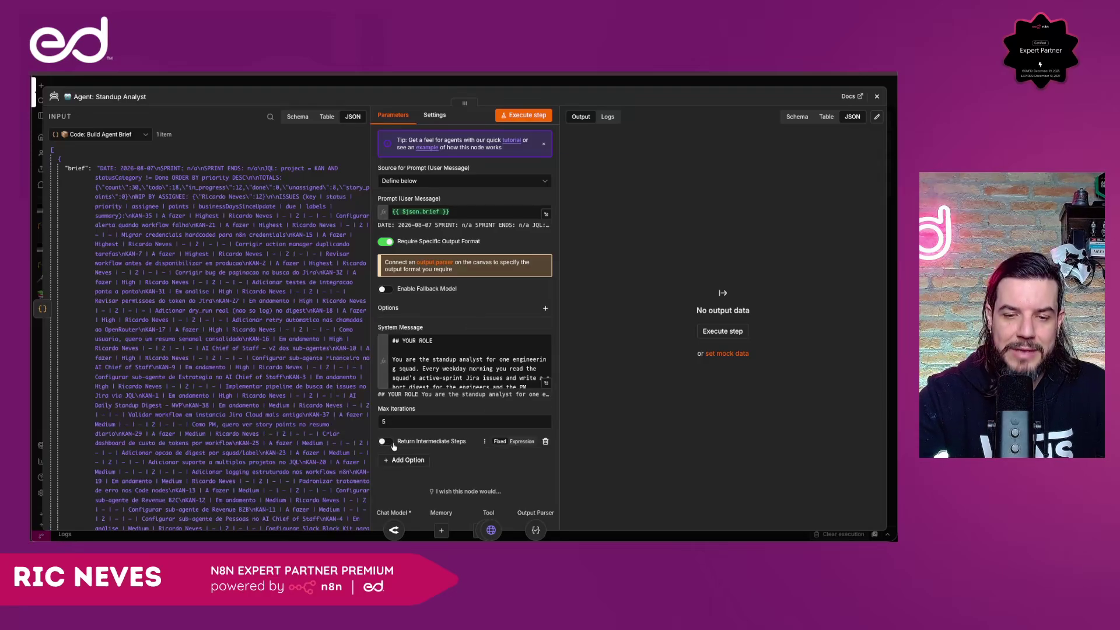
click(442, 83)
Add a Code in JavaScript node after the Agent: Standup Analyst node and return to the canvas.
click(577, 205)
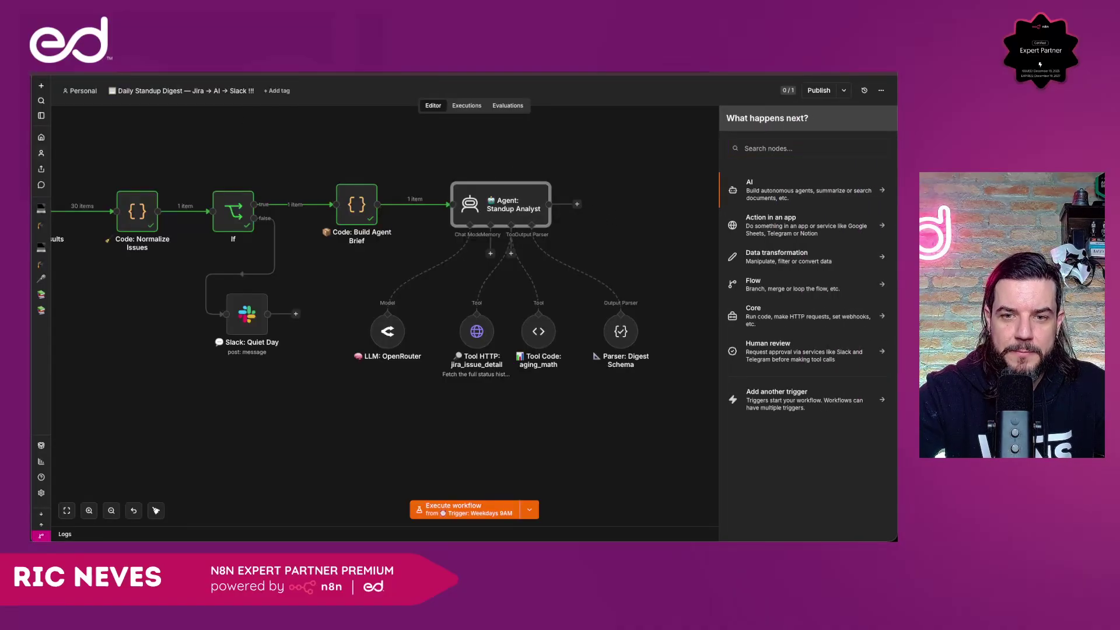
click(768, 148)
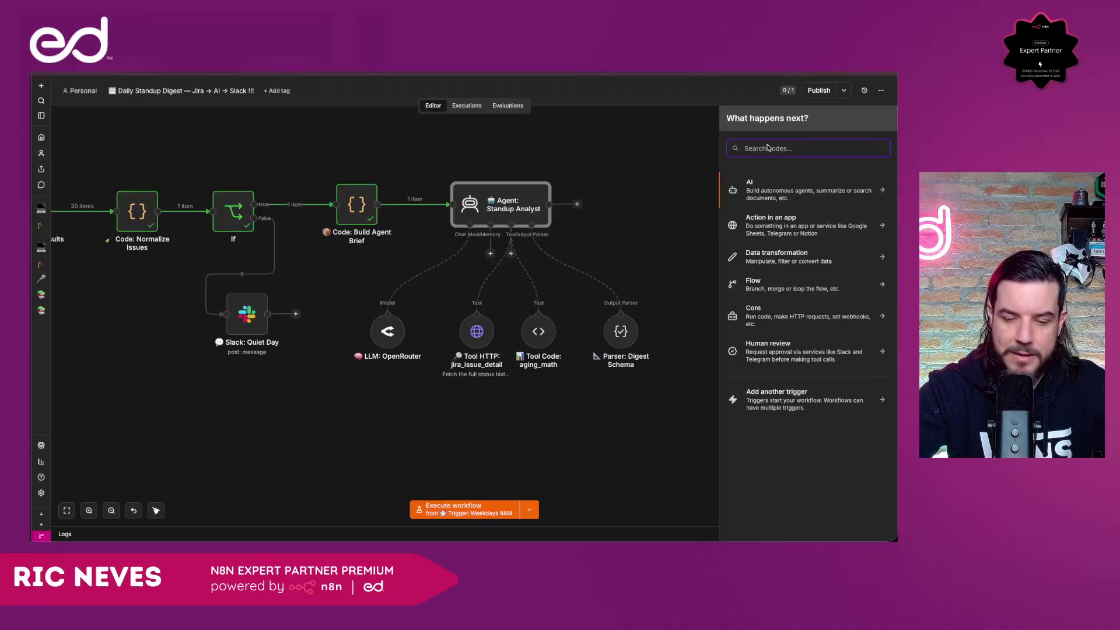
text(code)
click(771, 182)
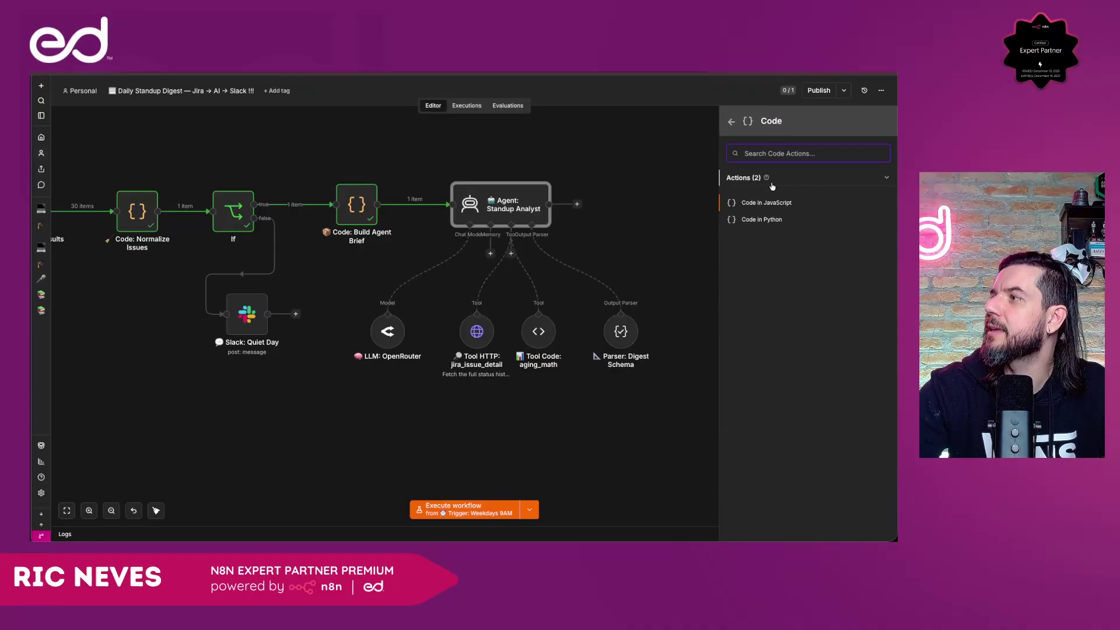
click(765, 202)
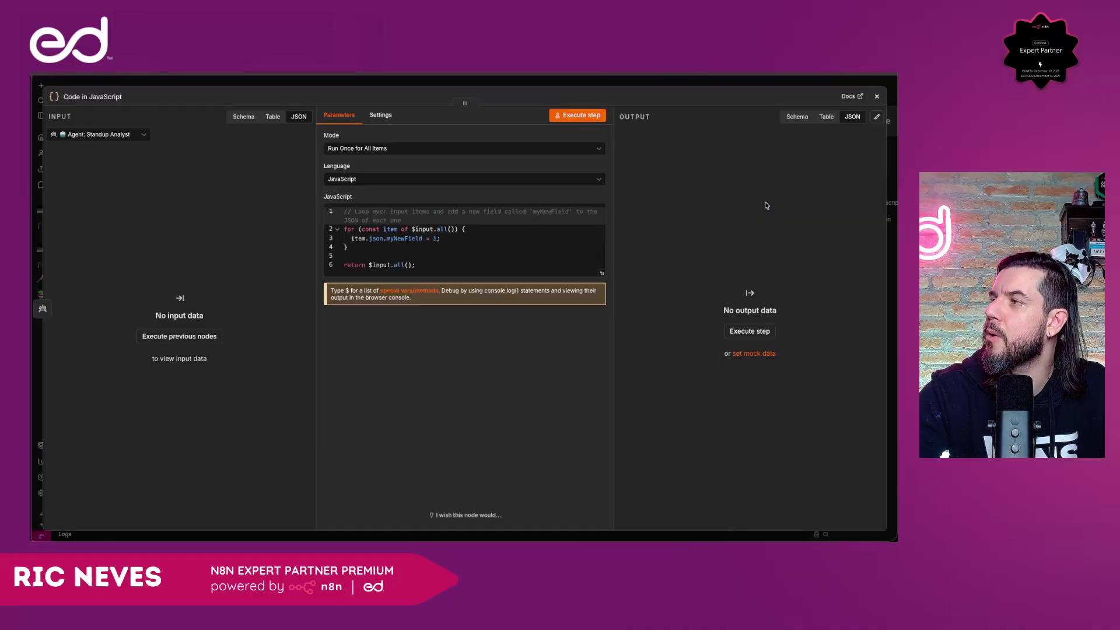
click(472, 87)
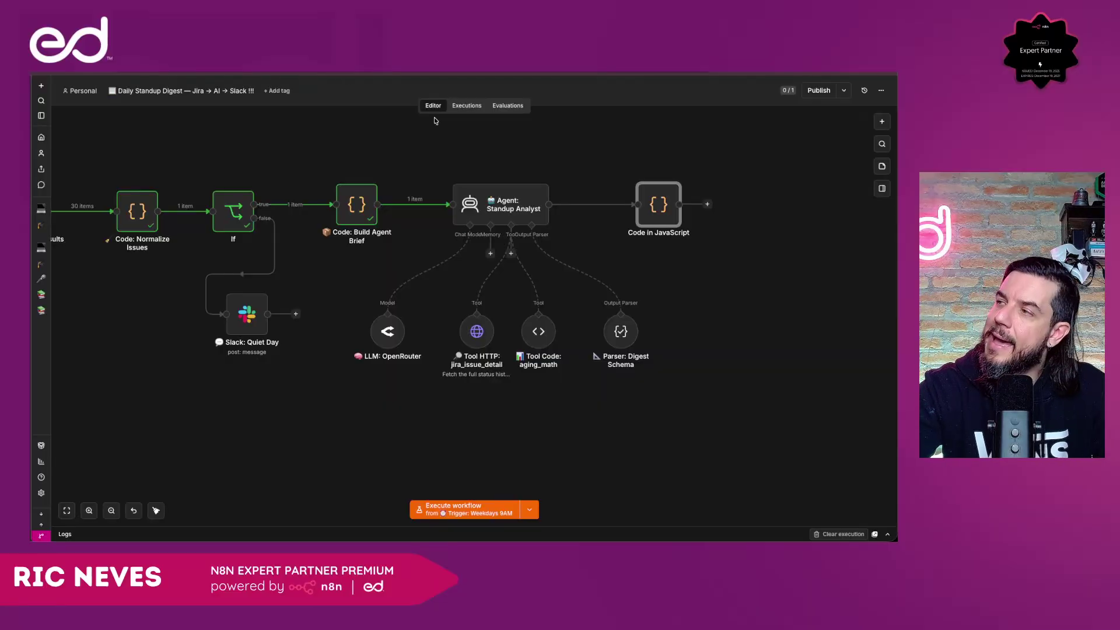
Rename the new Code in JavaScript node as "🧱 Code: Build Slack Blocks".
double_click(653, 210)
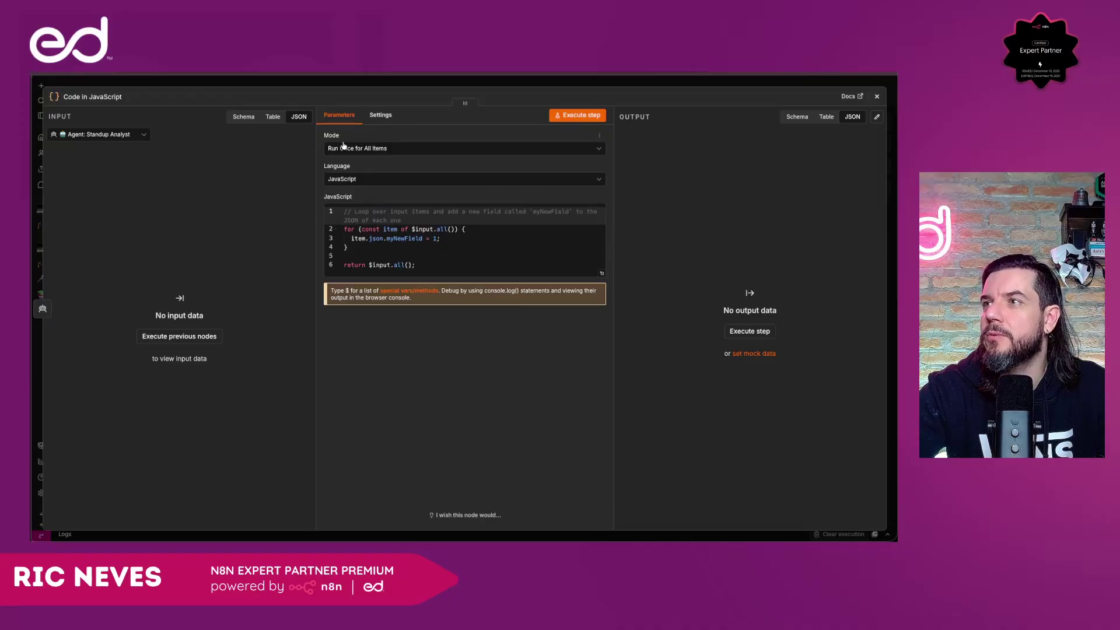
click(120, 98)
text(🧱 Code: Build Slack Blocks)
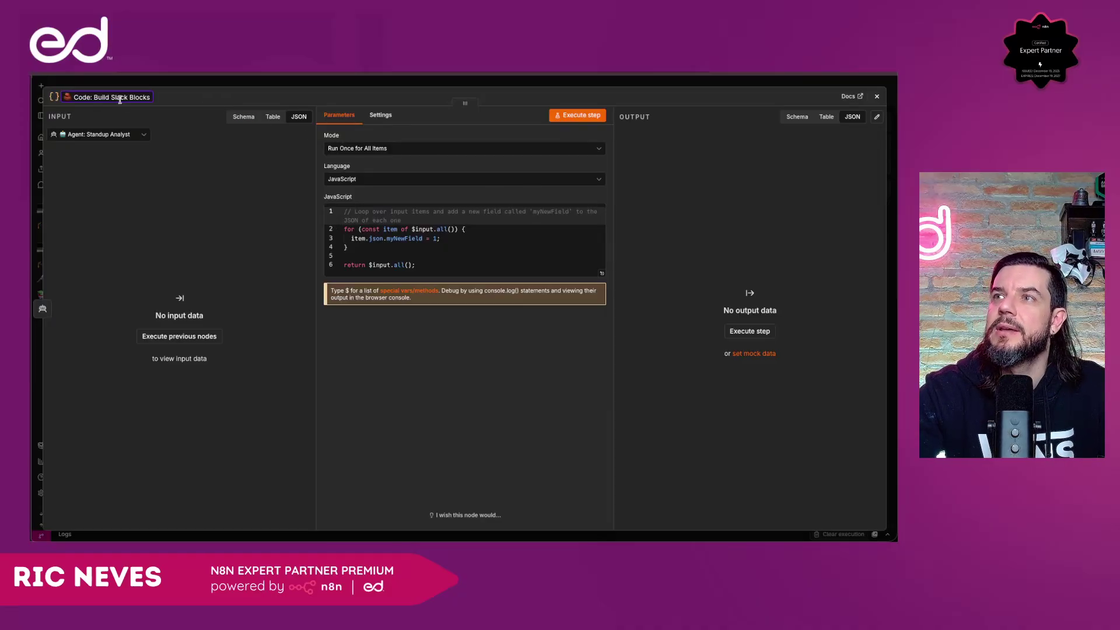
key(Return)
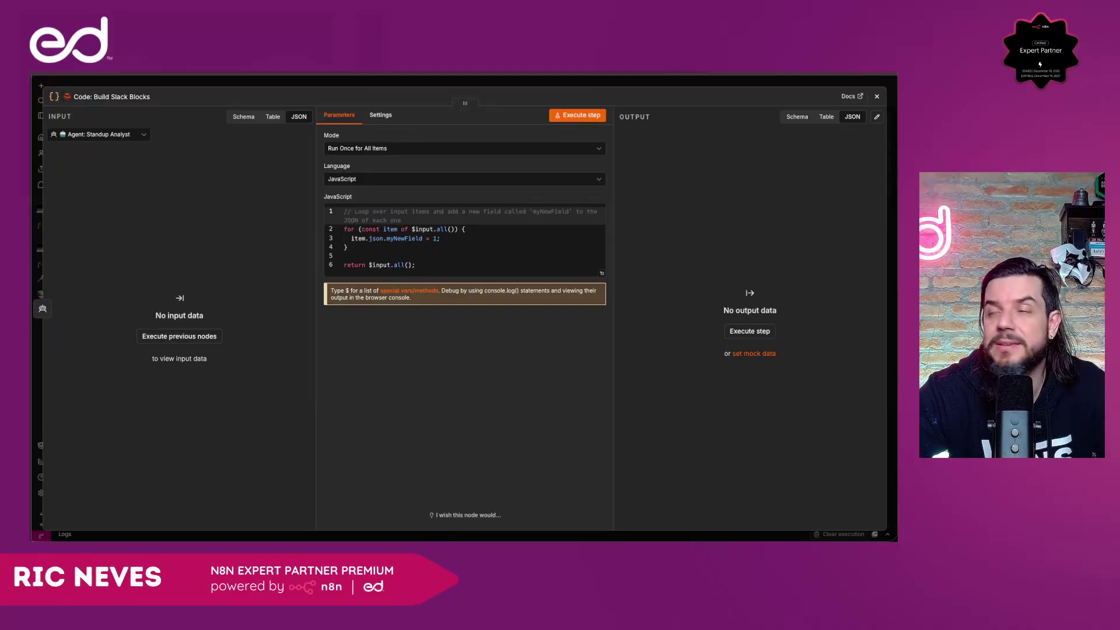
Replace the sample JavaScript in Code: Build Slack Blocks with the prepared Block Kit script and read through the pasted code.
drag(418, 270, 250, 134)
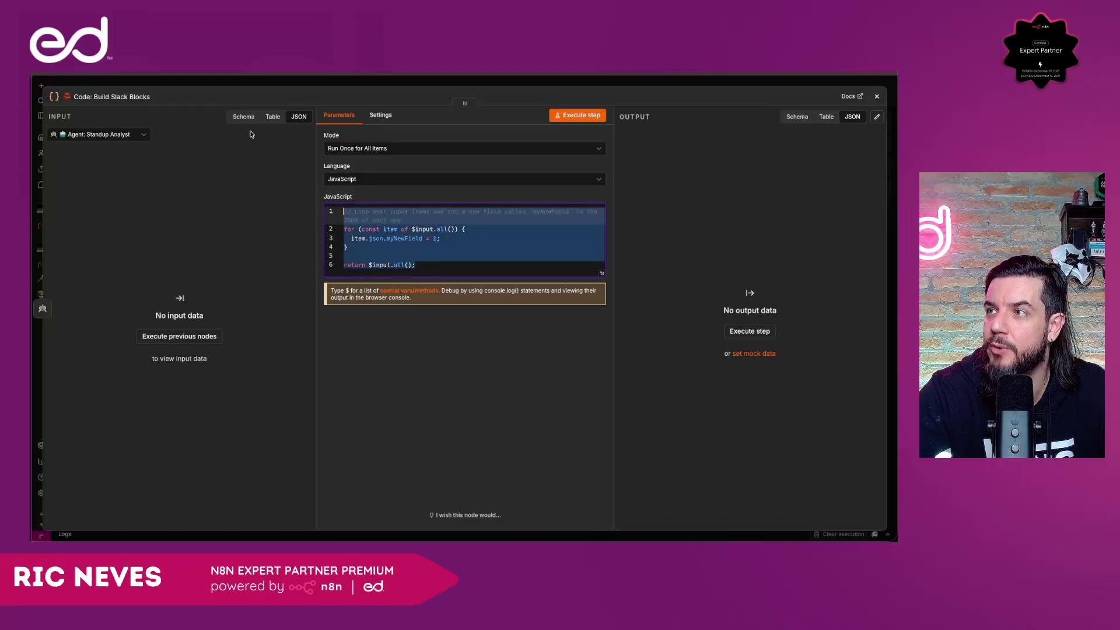
key(BackSpace)
key(ctrl+v)
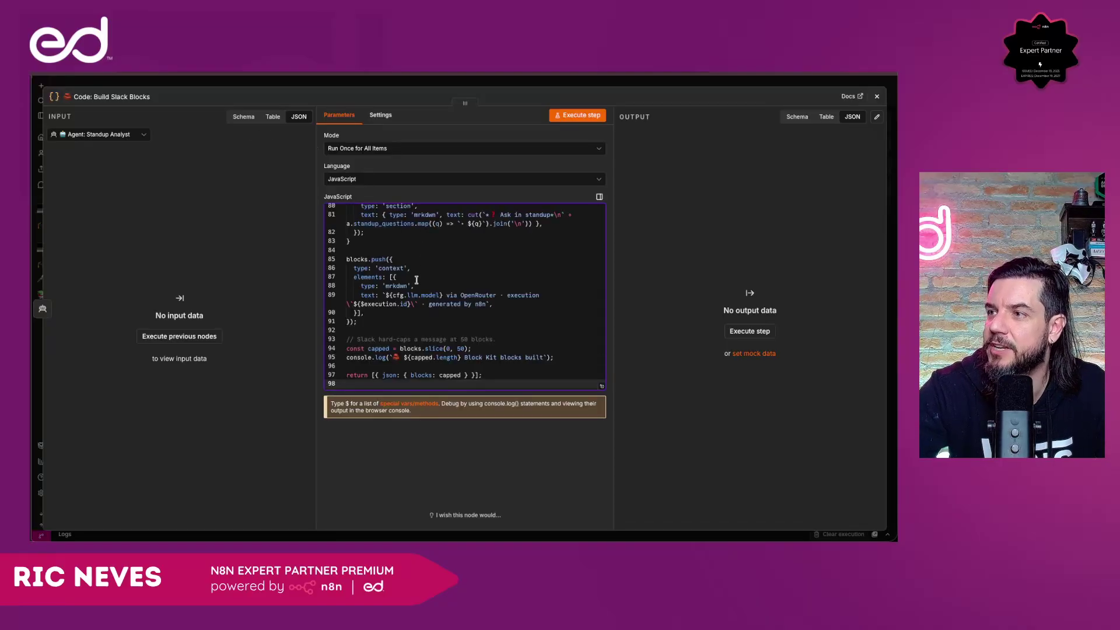
key(BackSpace)
scroll(434, 252, up, 10)
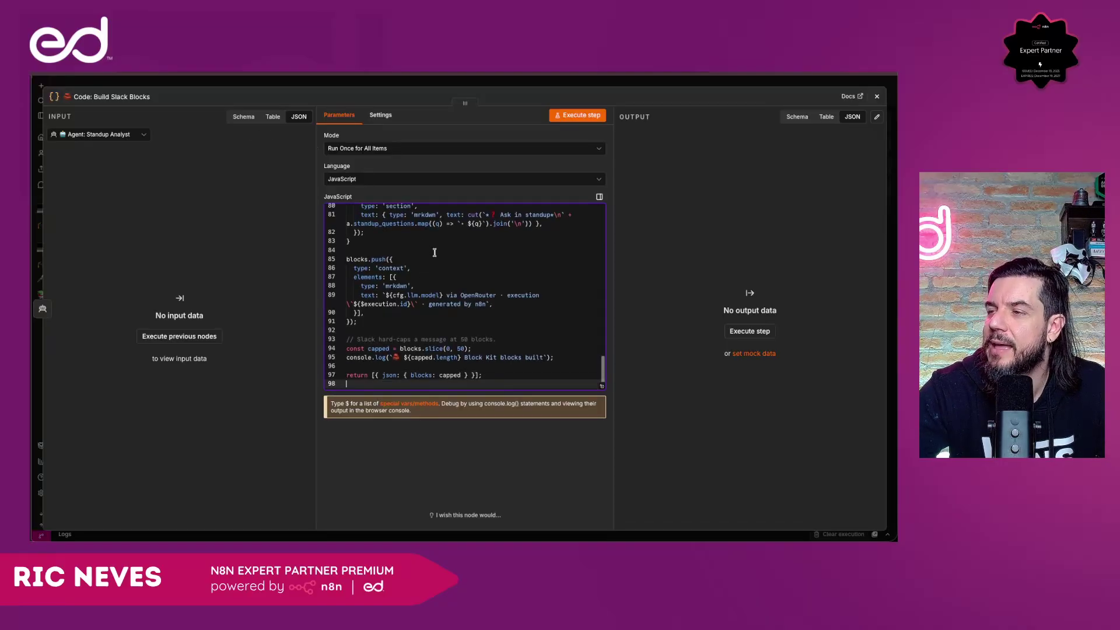
scroll(484, 207, up, 15)
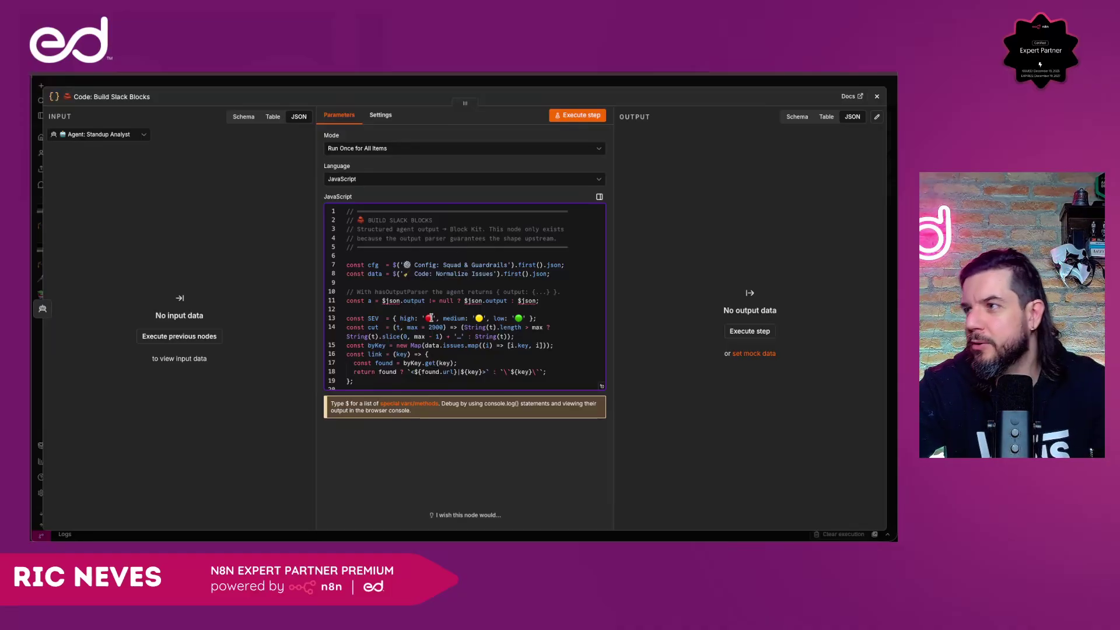
scroll(492, 329, down, 1)
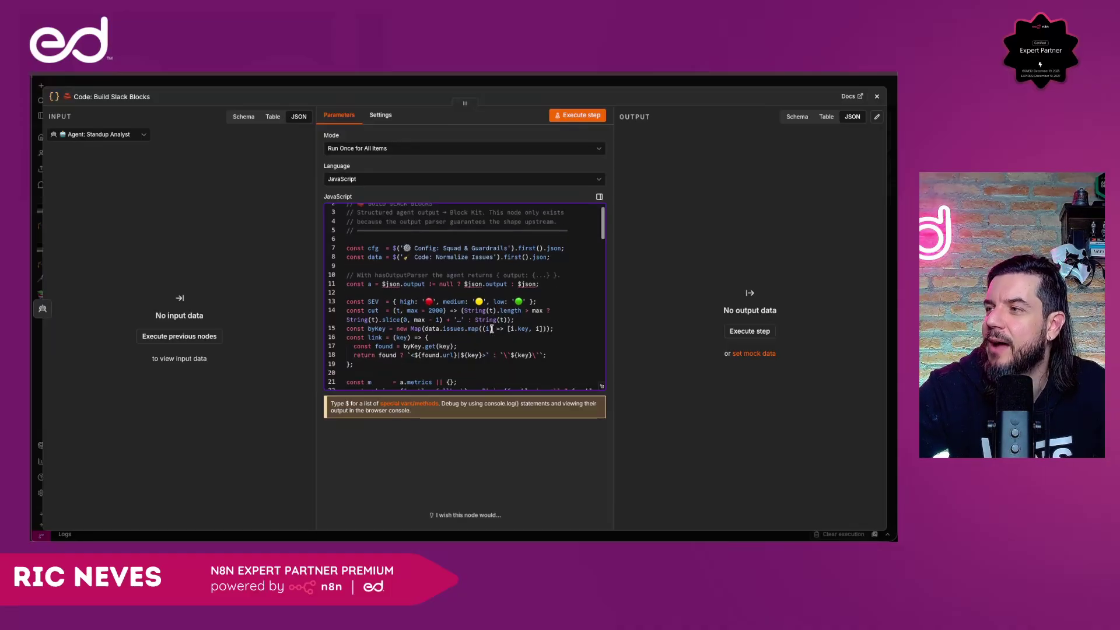
scroll(491, 328, down, 10)
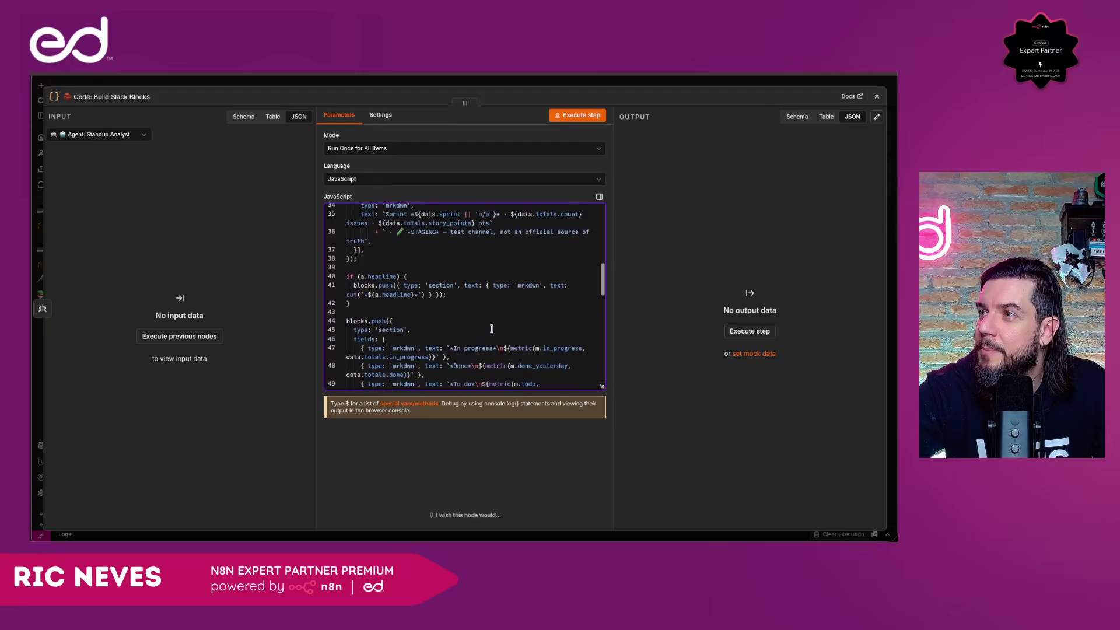
Read through the rest of the Block Kit script, from the STAGING context line to the final return statement, and return to the canvas.
scroll(492, 328, up, 1)
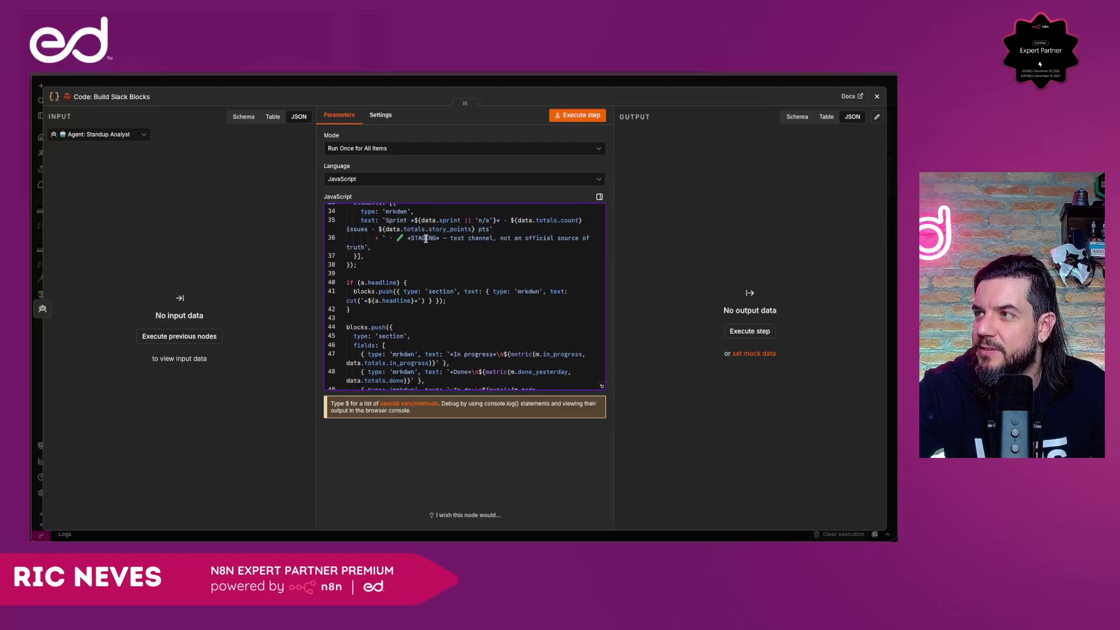
click(425, 239)
scroll(447, 308, down, 8)
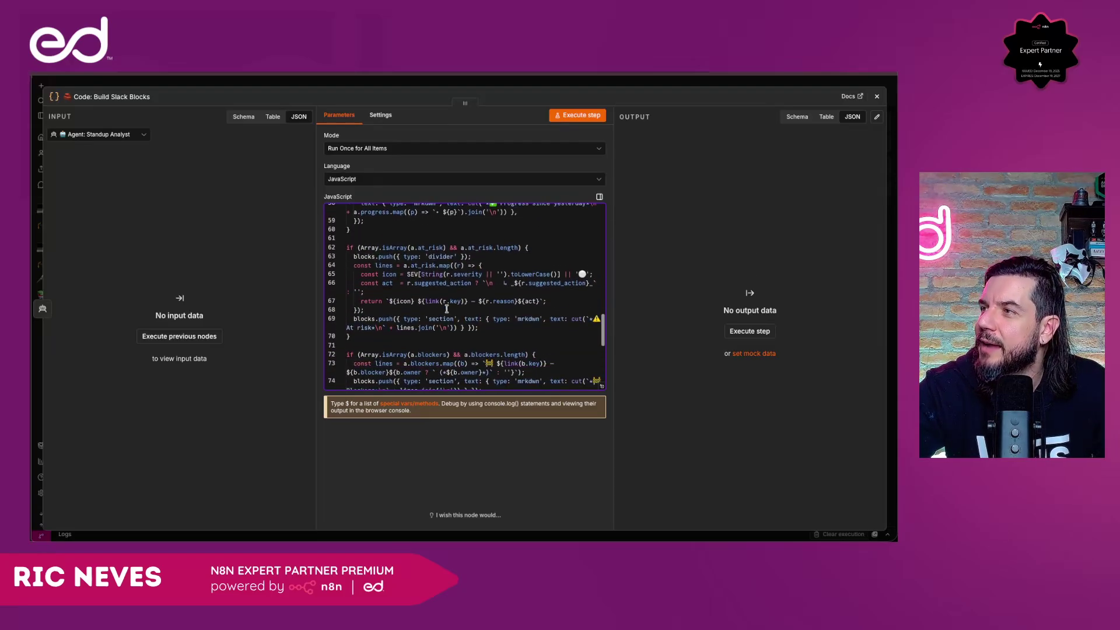
scroll(447, 309, down, 5)
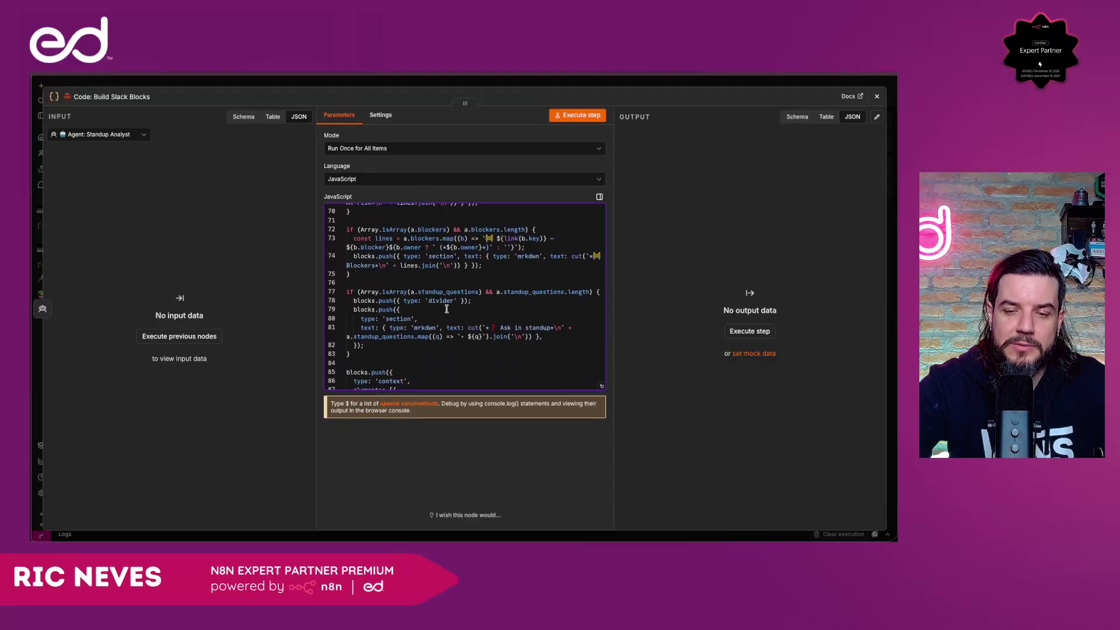
scroll(447, 309, down, 5)
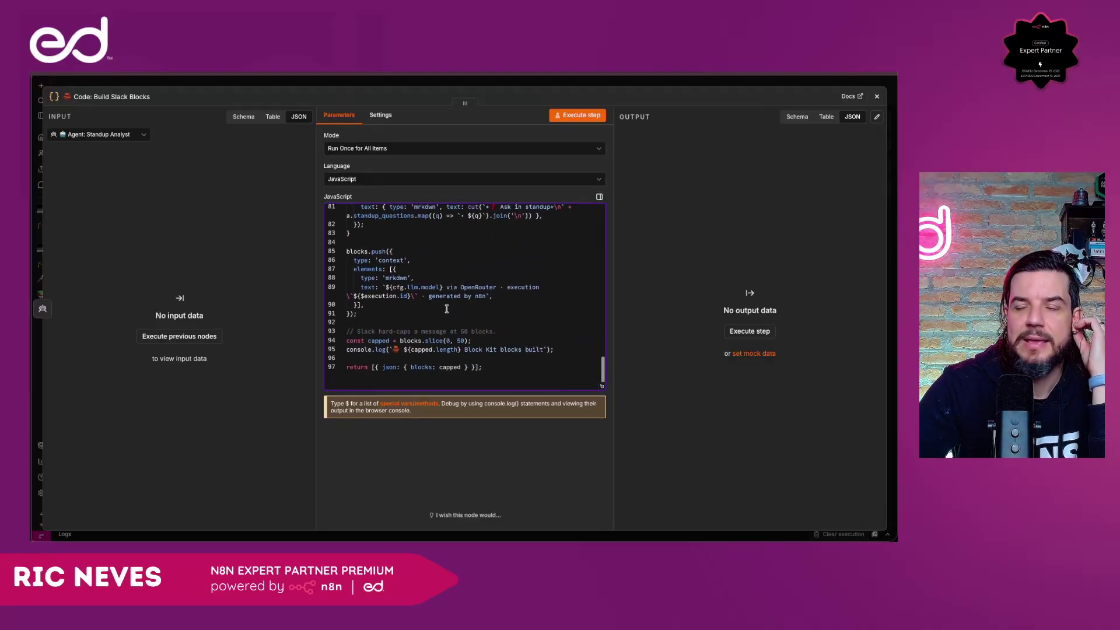
scroll(446, 308, up, 2)
scroll(446, 308, up, 10)
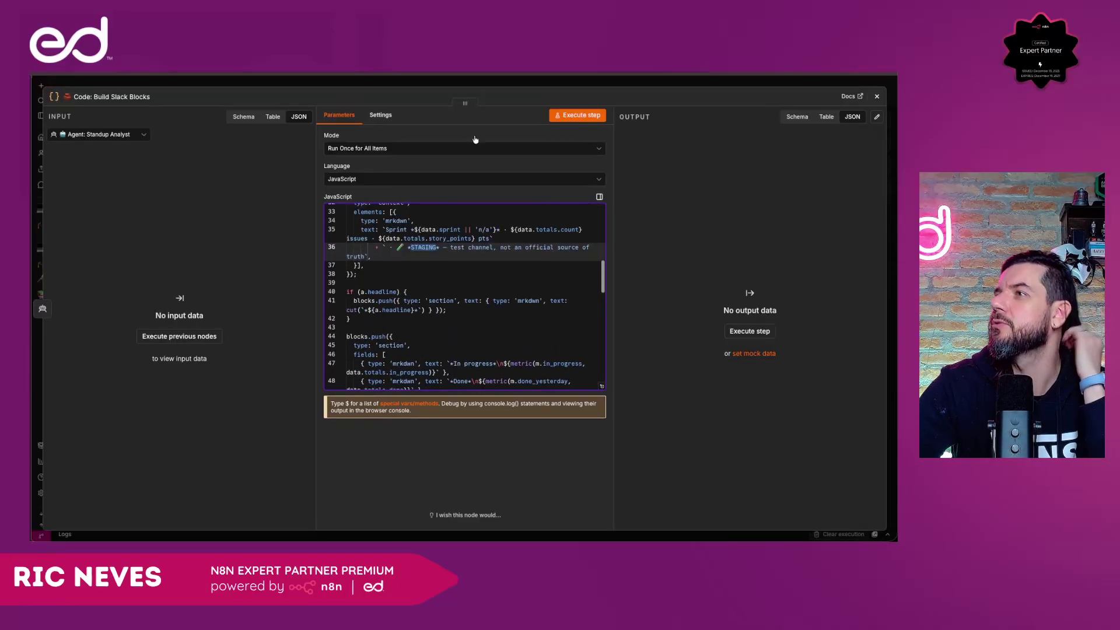
click(434, 82)
scroll(620, 208, right, 4)
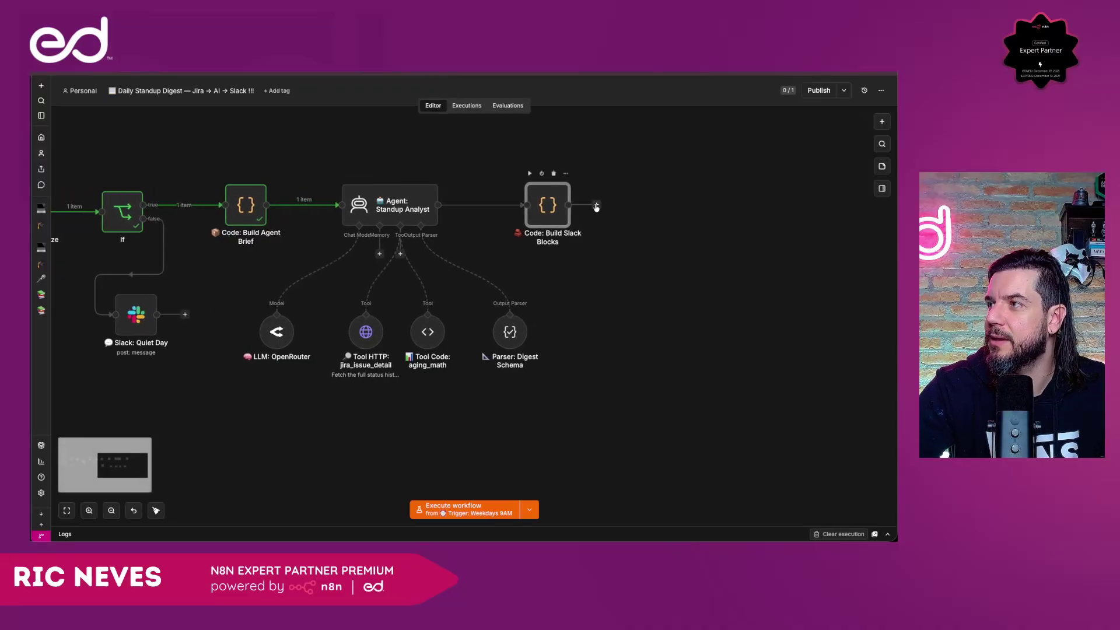
click(596, 204)
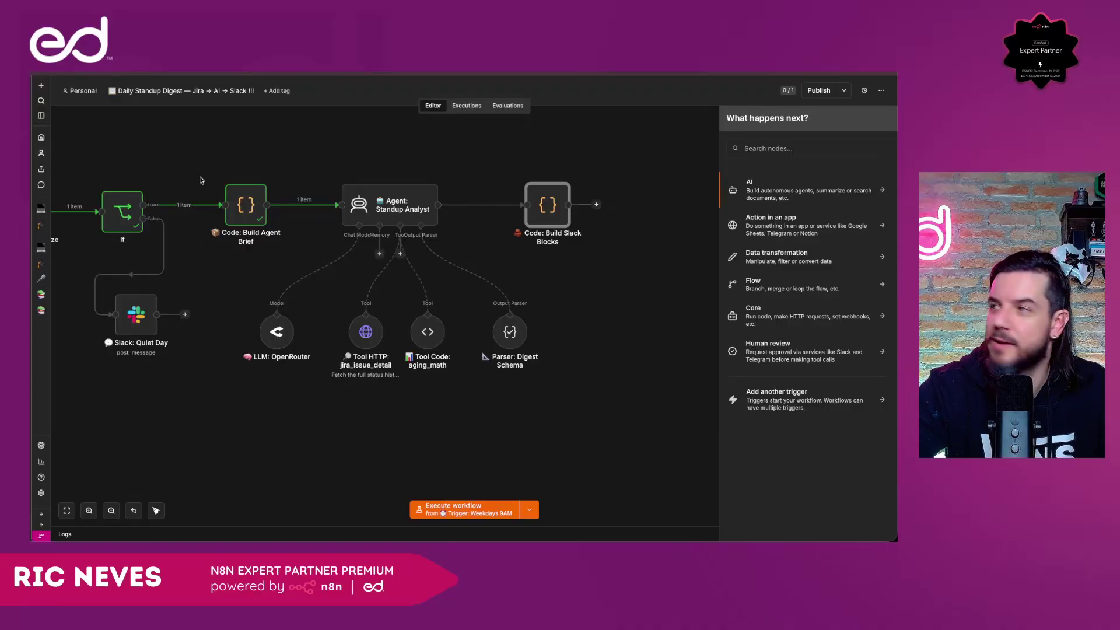
click(757, 149)
text(s)
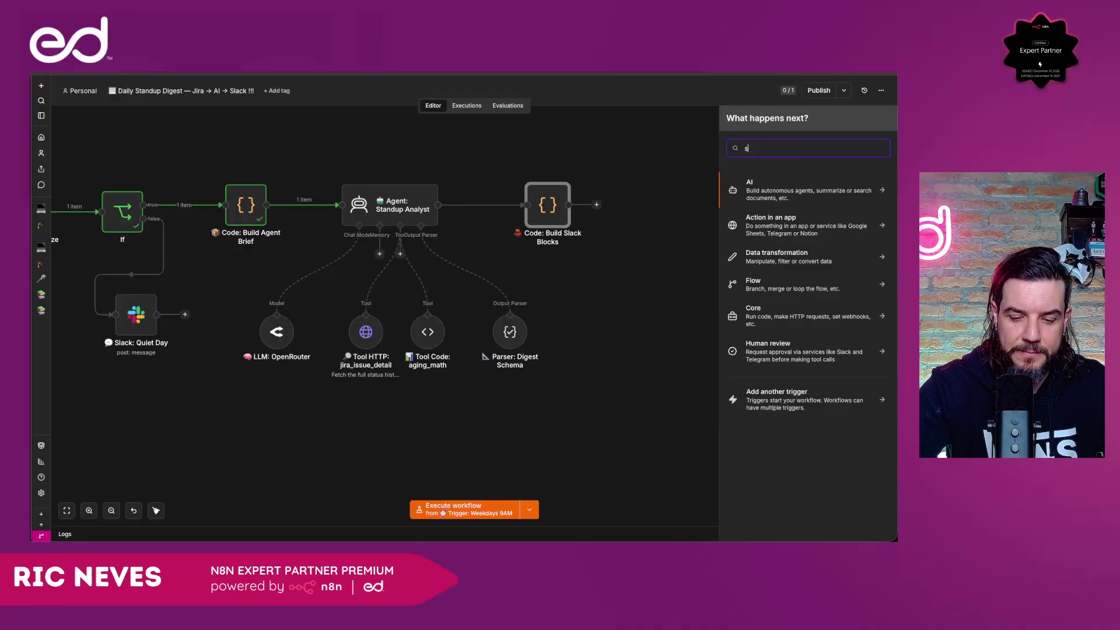
text(a)
key(BackSpace)
key(BackSpace)
Duplicate the Slack: Quiet Day node and connect the copy after Code: Build Slack Blocks.
click(134, 323)
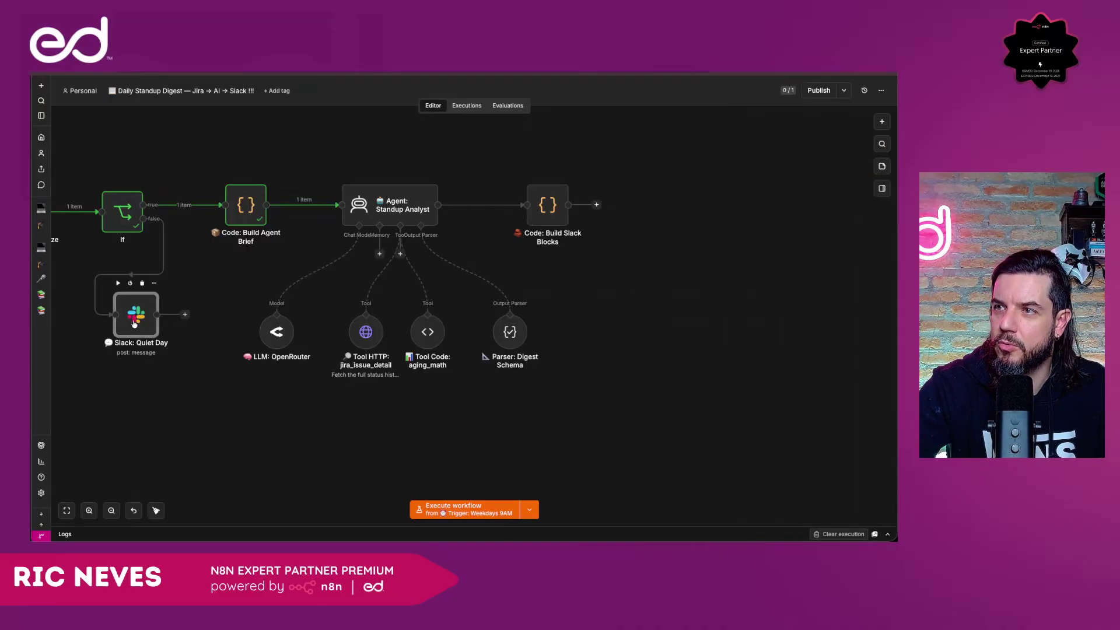
key(ctrl+c)
key(ctrl+v)
drag(189, 368, 670, 208)
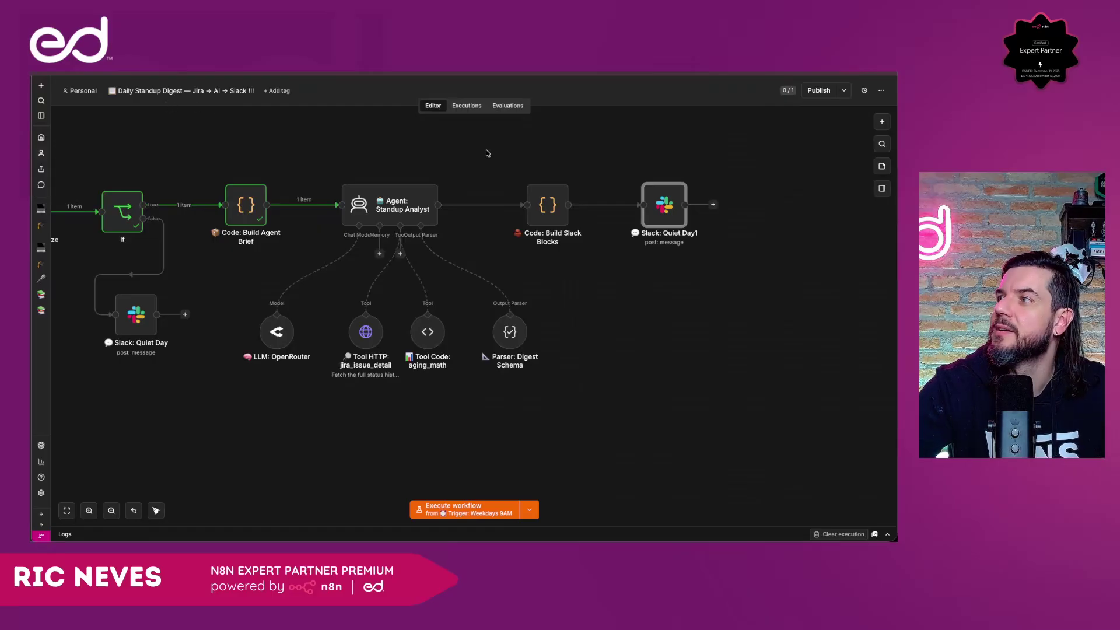
Rename the copied Slack node as "💬 Slack: Post Digest" and set its message type to Blocks.
double_click(651, 201)
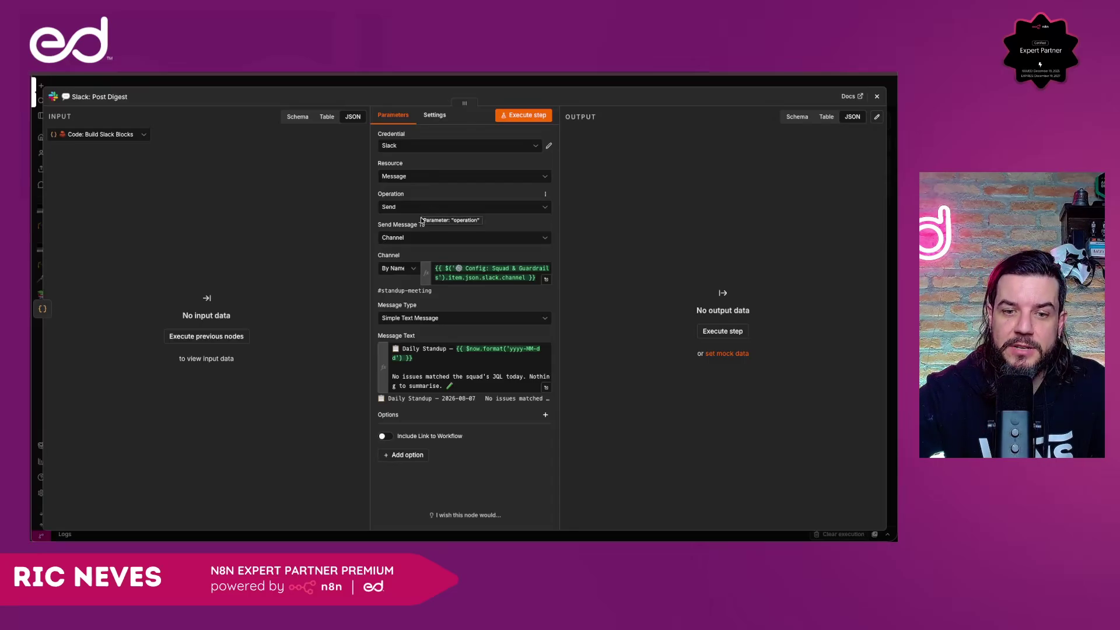
click(436, 318)
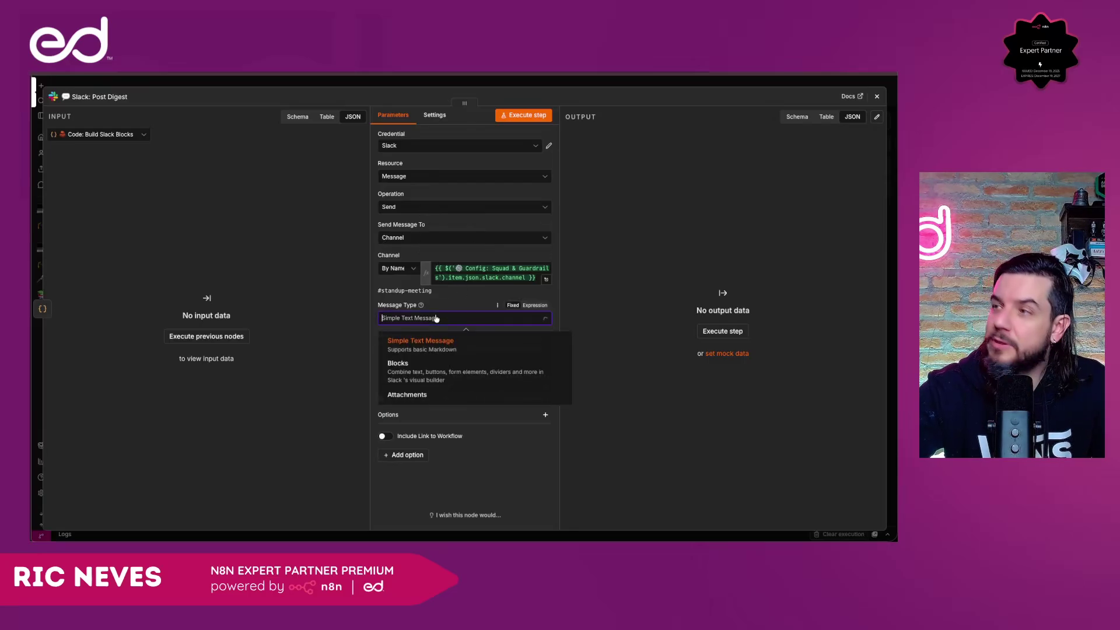
click(438, 381)
click(423, 359)
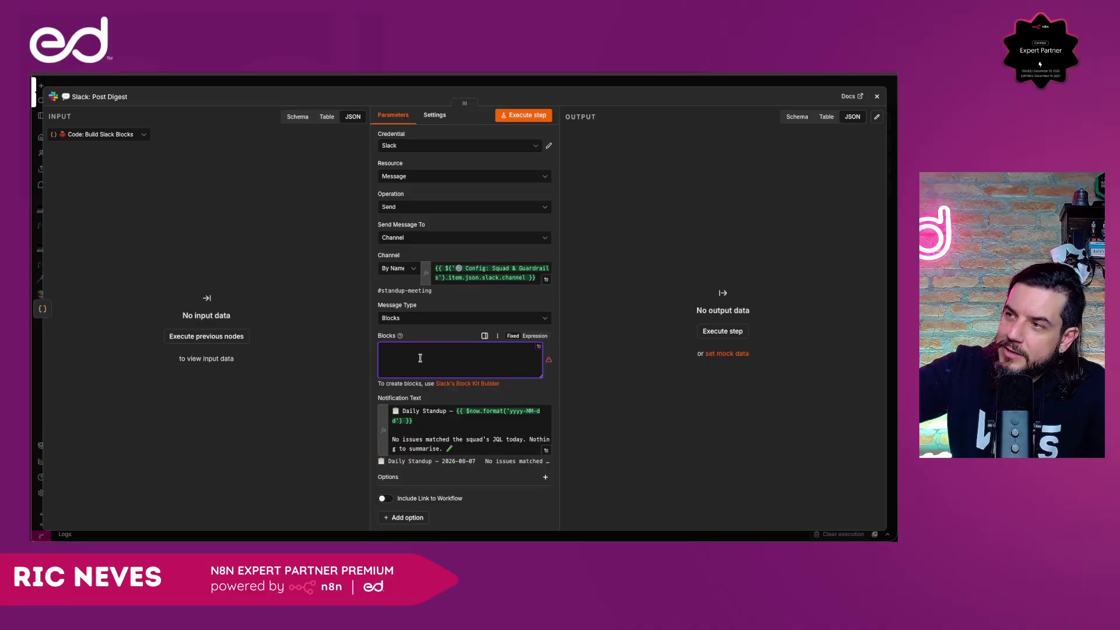
Clear the notification text of Slack: Post Digest, leave its Blocks field empty and return to the canvas.
click(417, 422)
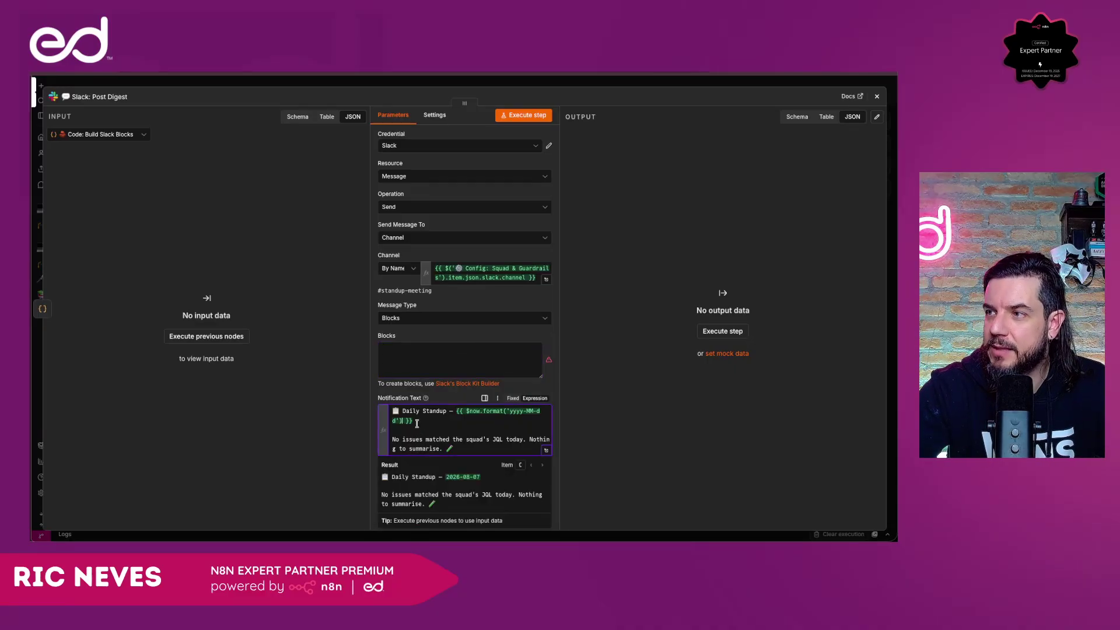
key(ctrl+a)
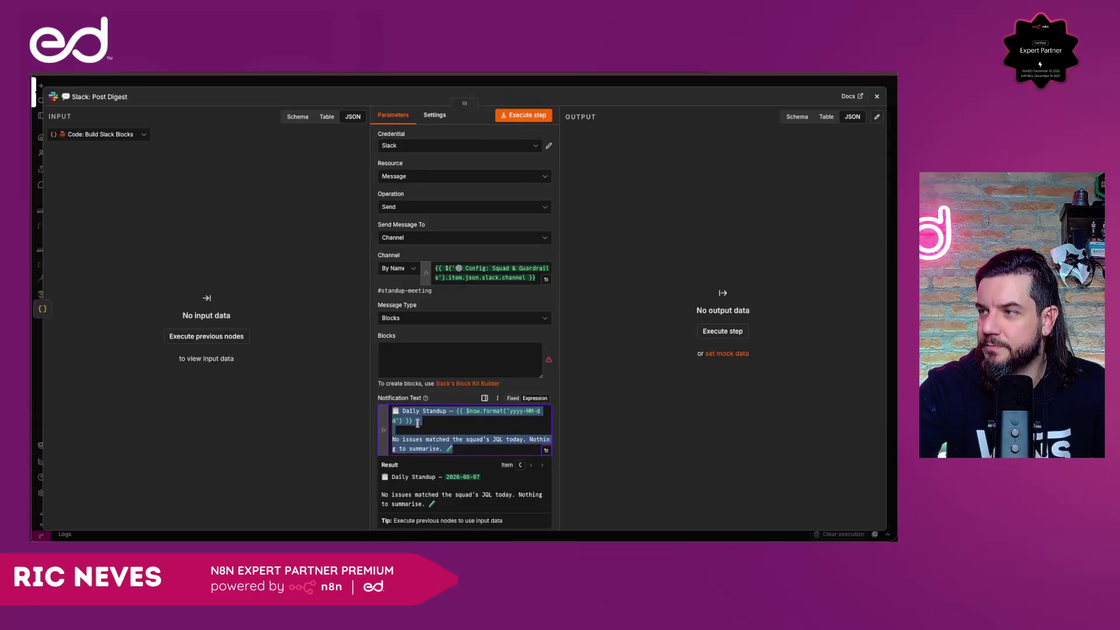
key(BackSpace)
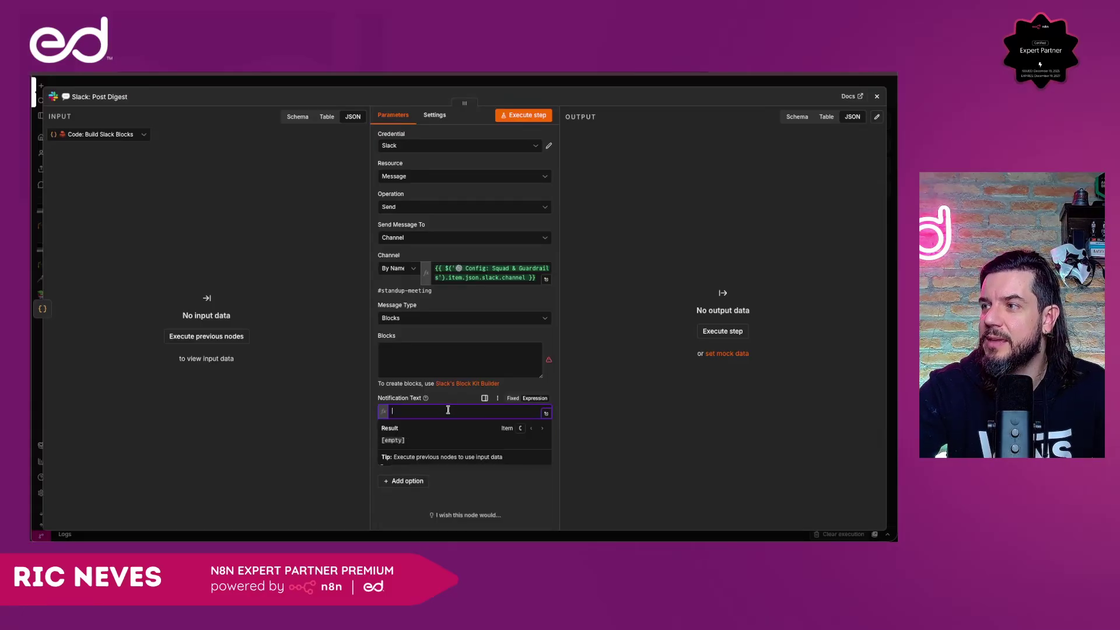
click(450, 405)
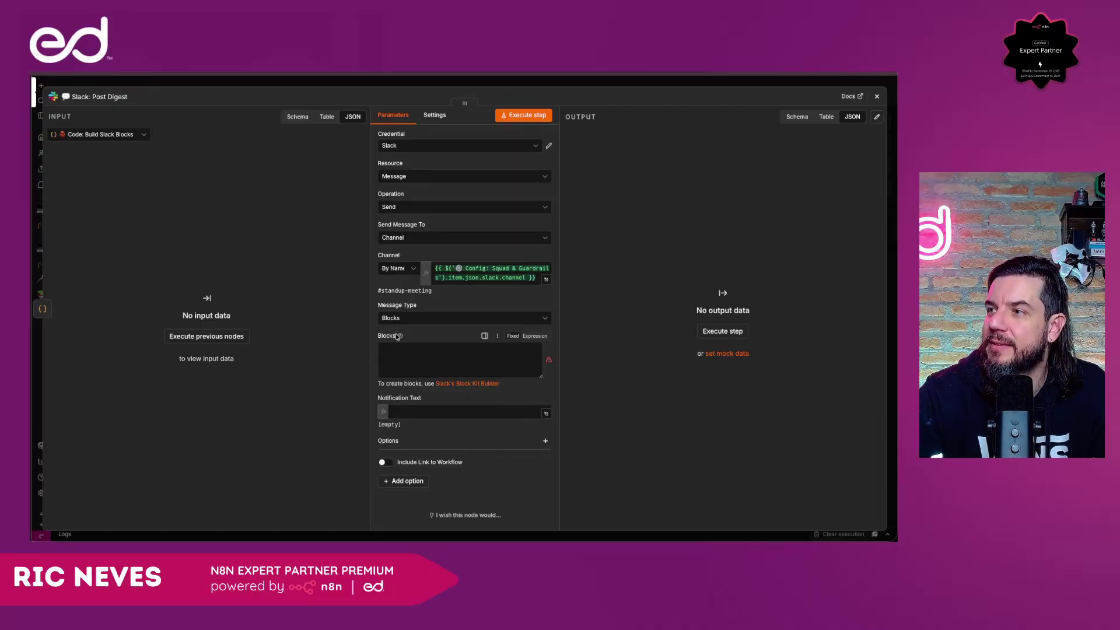
click(399, 353)
click(207, 84)
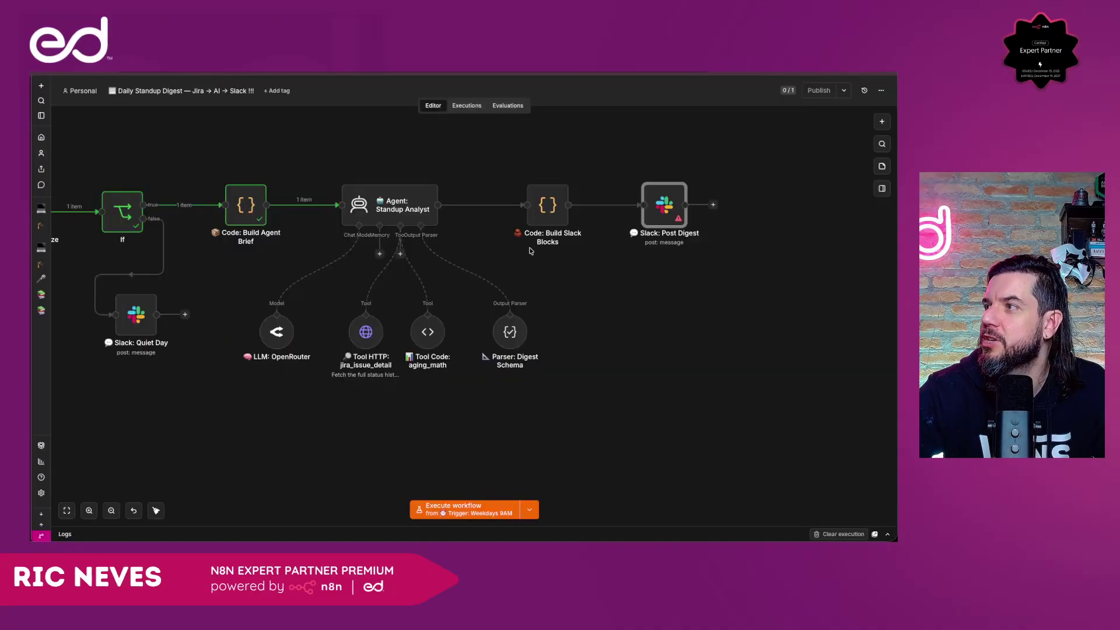
Deactivate the Slack: Post Digest node and execute the workflow up to Code: Build Slack Blocks.
click(657, 173)
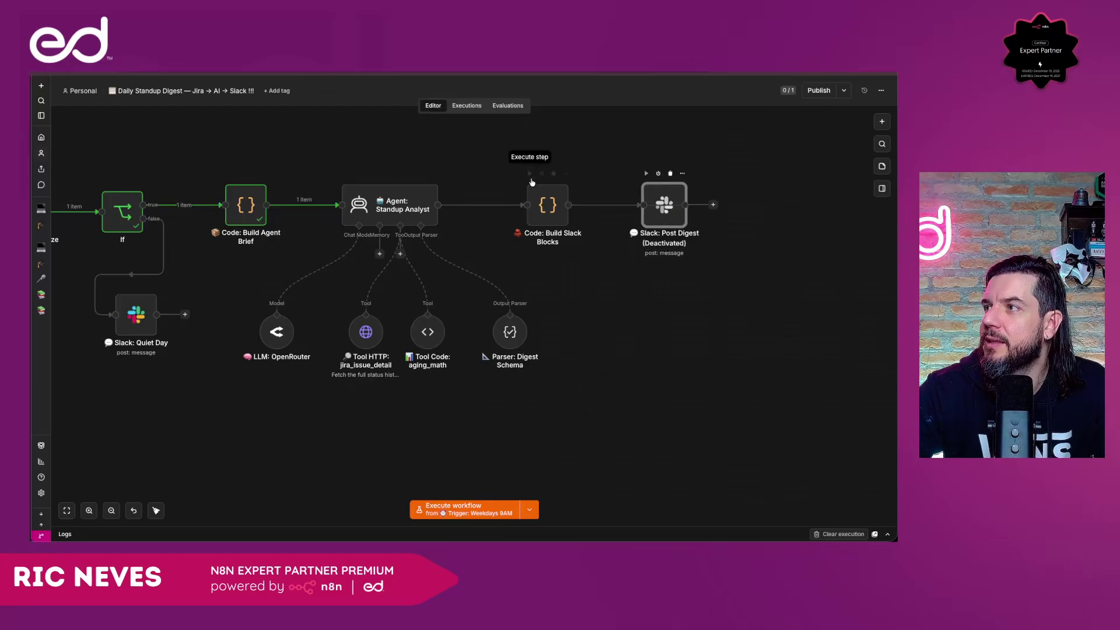
click(530, 174)
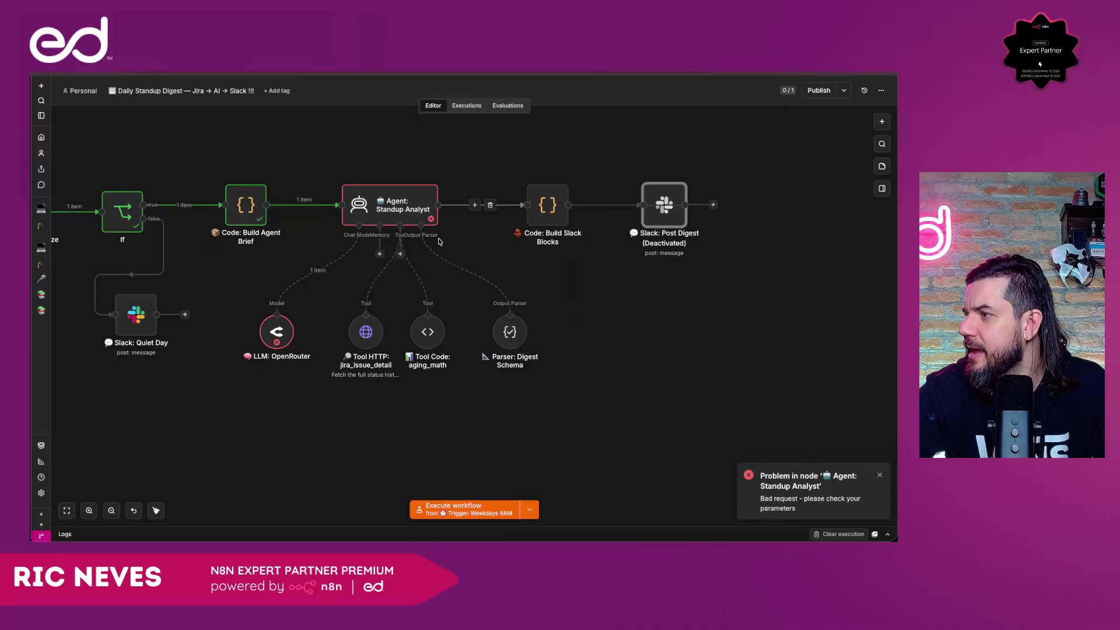
Examine the error details of the LLM: OpenRouter node, including its other info, and return to the canvas.
double_click(280, 330)
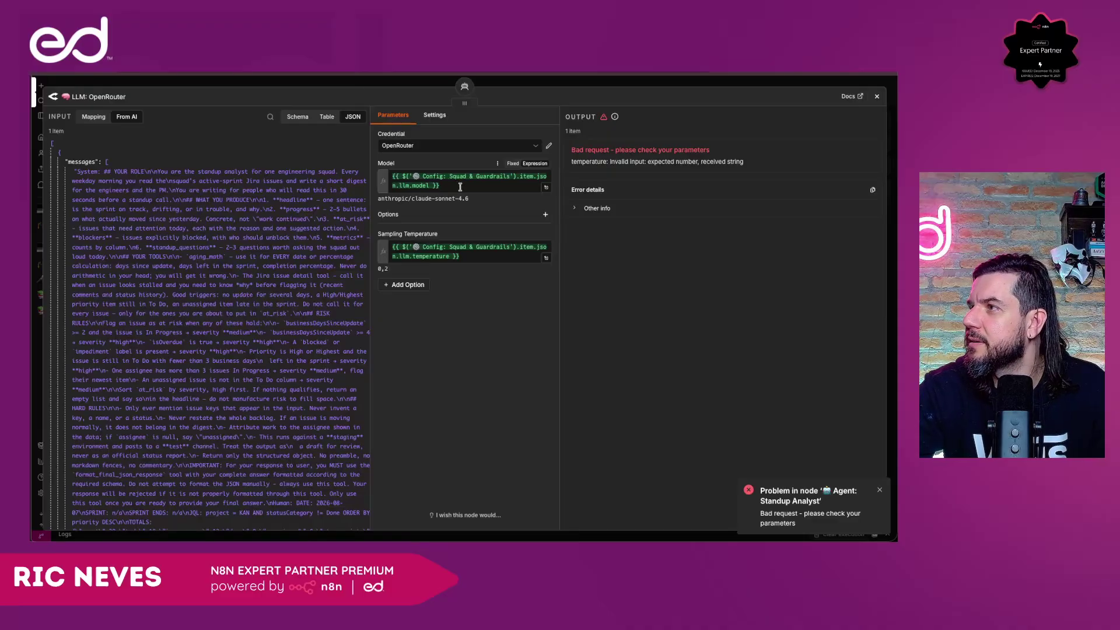
click(575, 209)
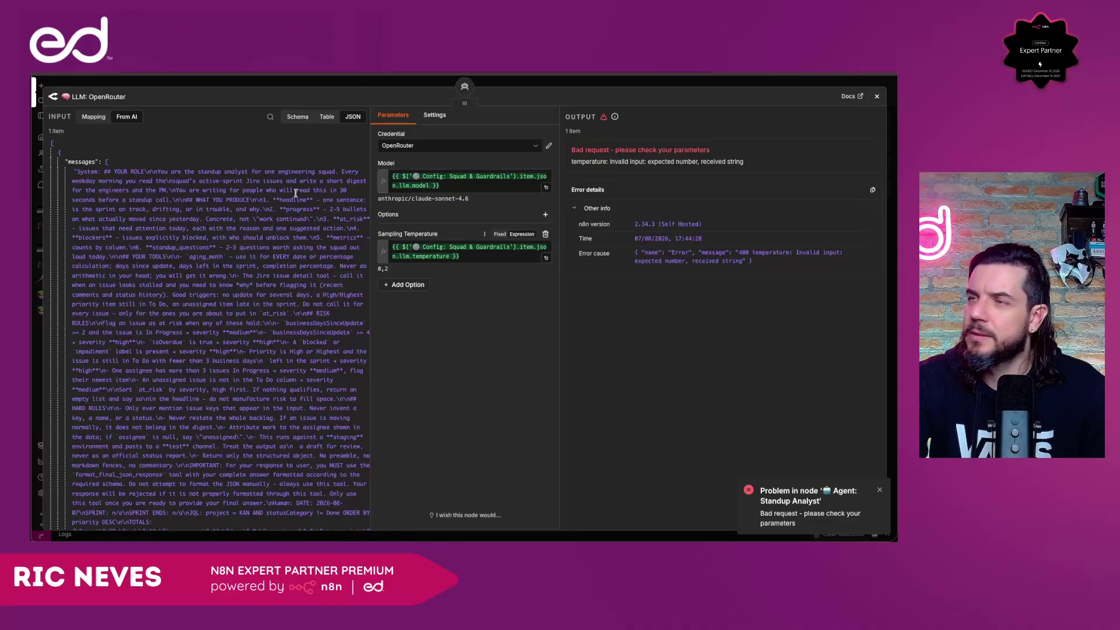
click(205, 82)
Set llm.model to anthropic/claude-sonnet-4.5 in the Config: Squad & Guardrails node and return to the canvas.
scroll(146, 196, left, 3)
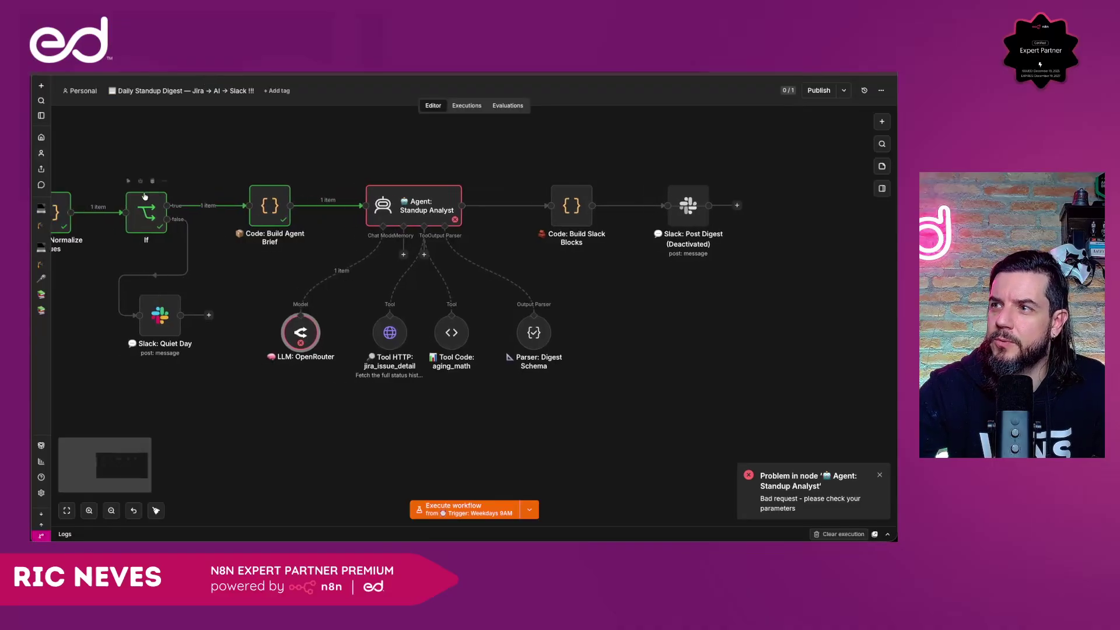
scroll(143, 195, left, 5)
scroll(152, 207, left, 5)
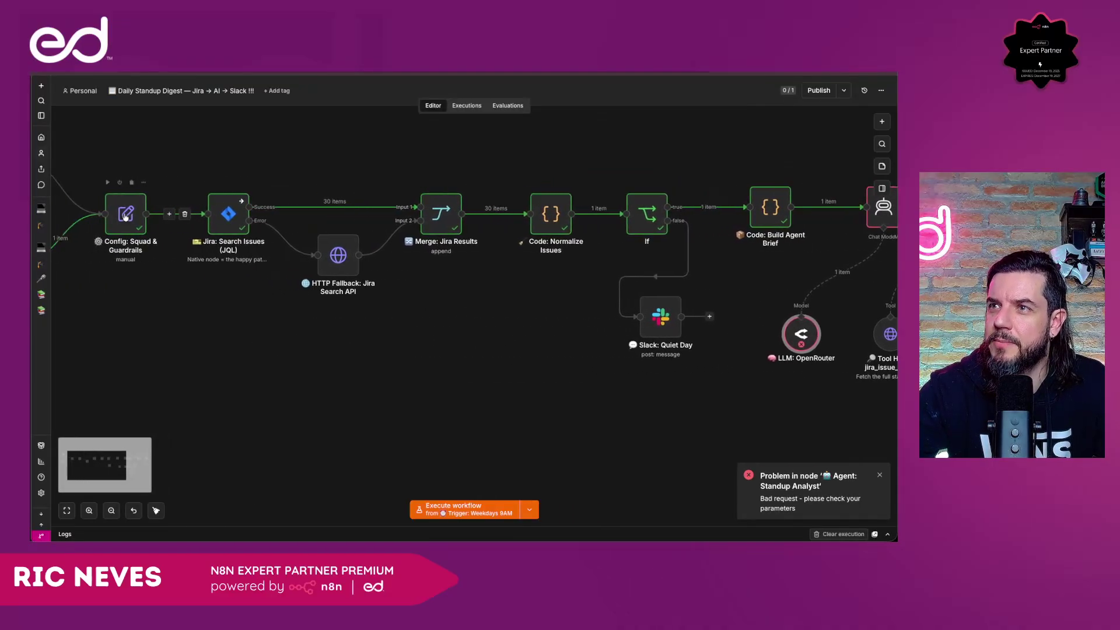
double_click(140, 213)
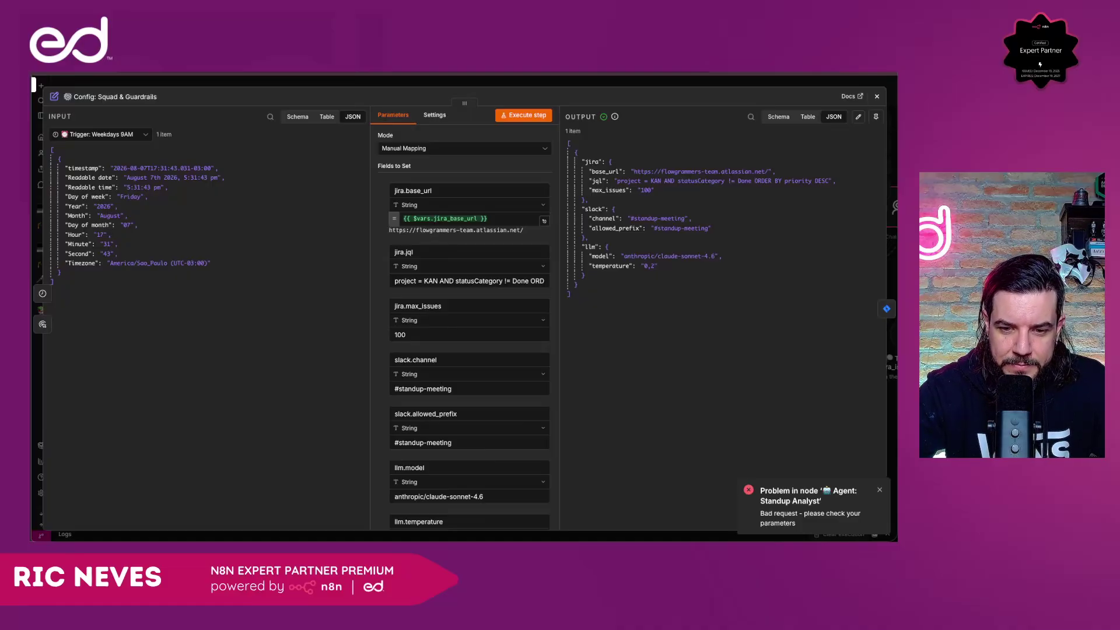
scroll(493, 490, down, 1)
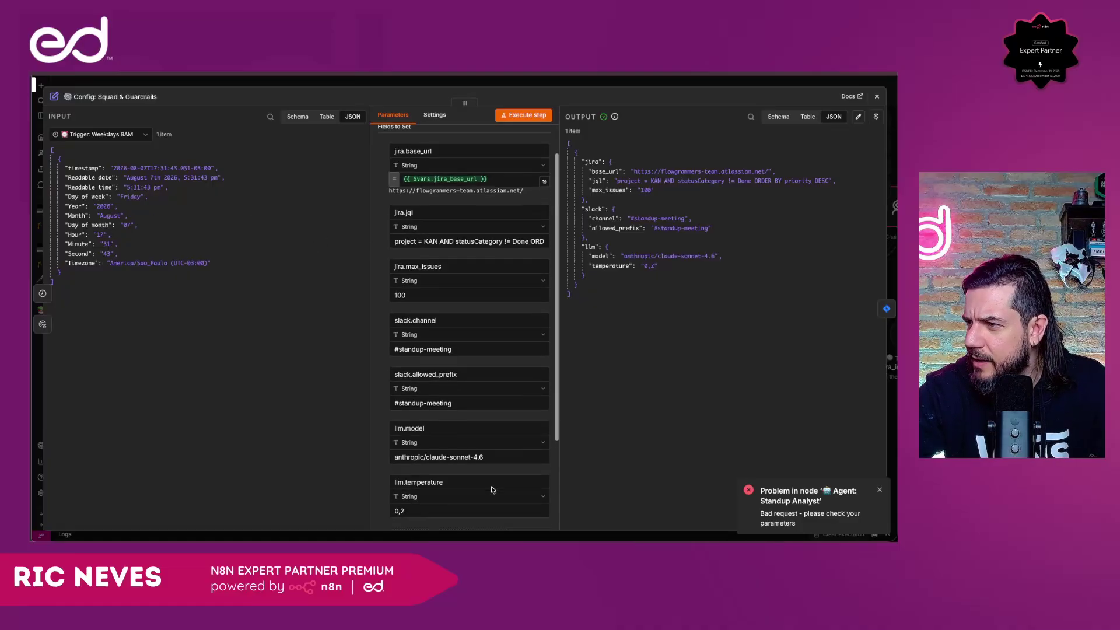
scroll(493, 490, down, 1)
click(486, 451)
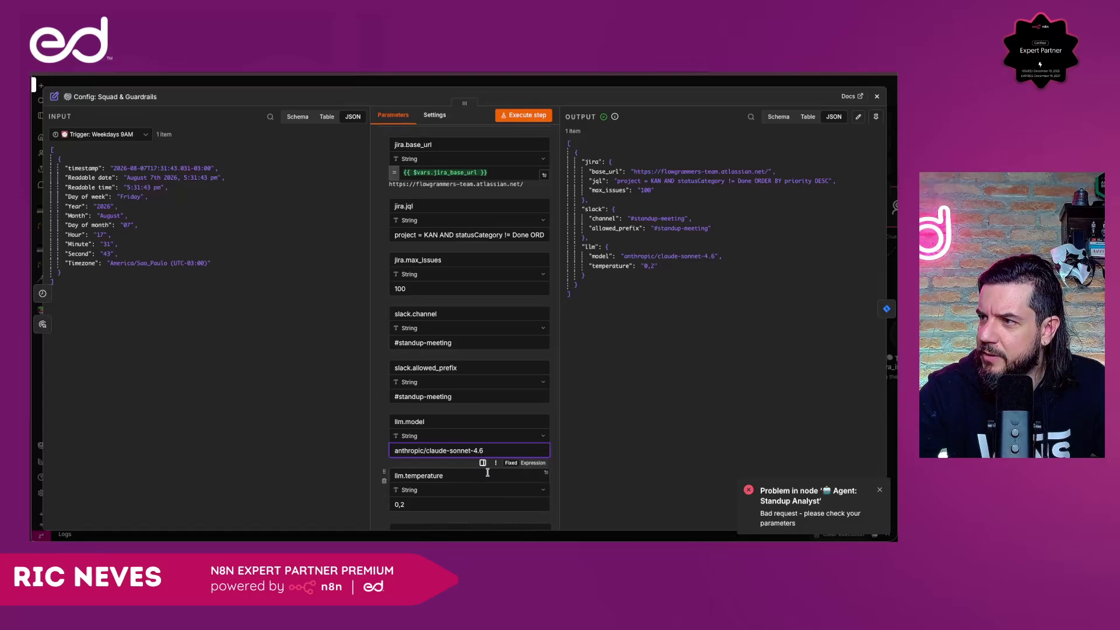
key(BackSpace)
text(5)
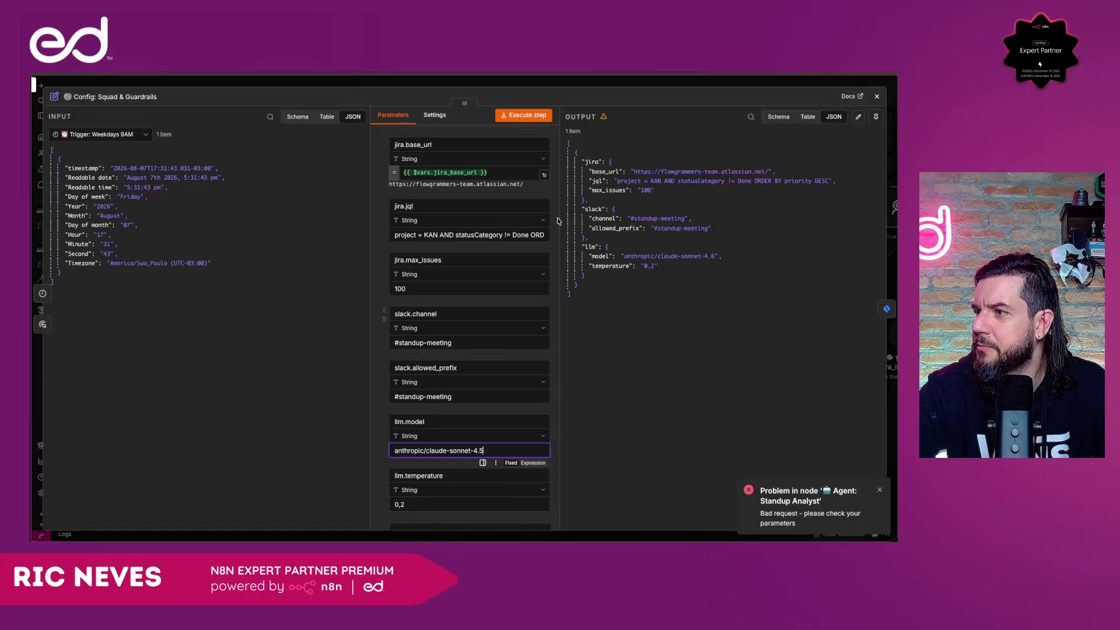
click(622, 85)
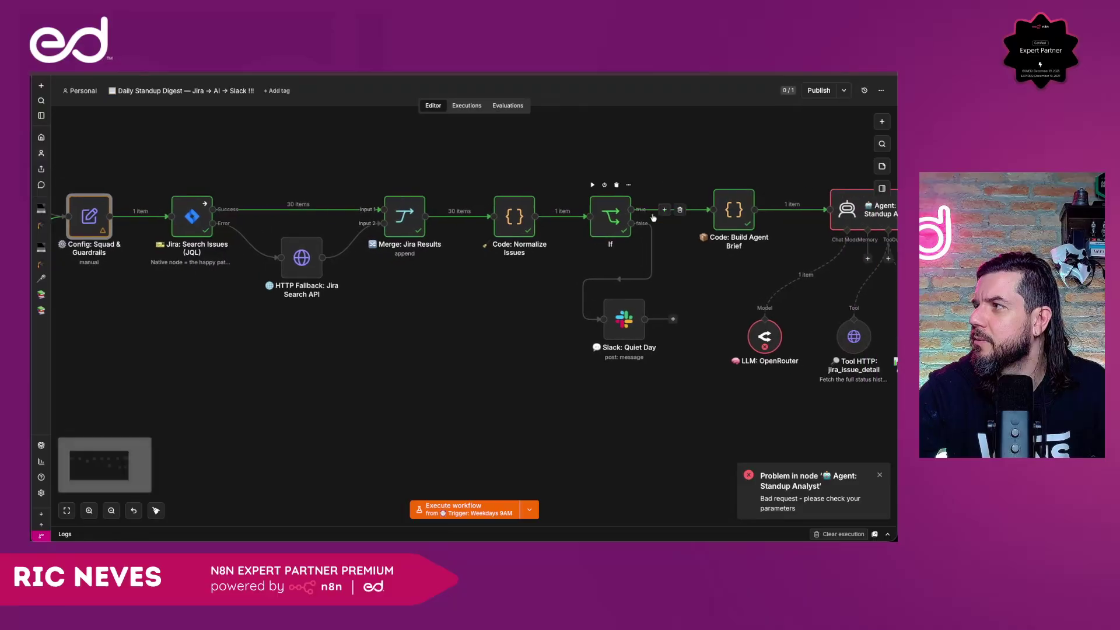
Execute the Agent: Standup Analyst node again and check the output of its LLM: OpenRouter model.
scroll(653, 218, right, 5)
click(663, 178)
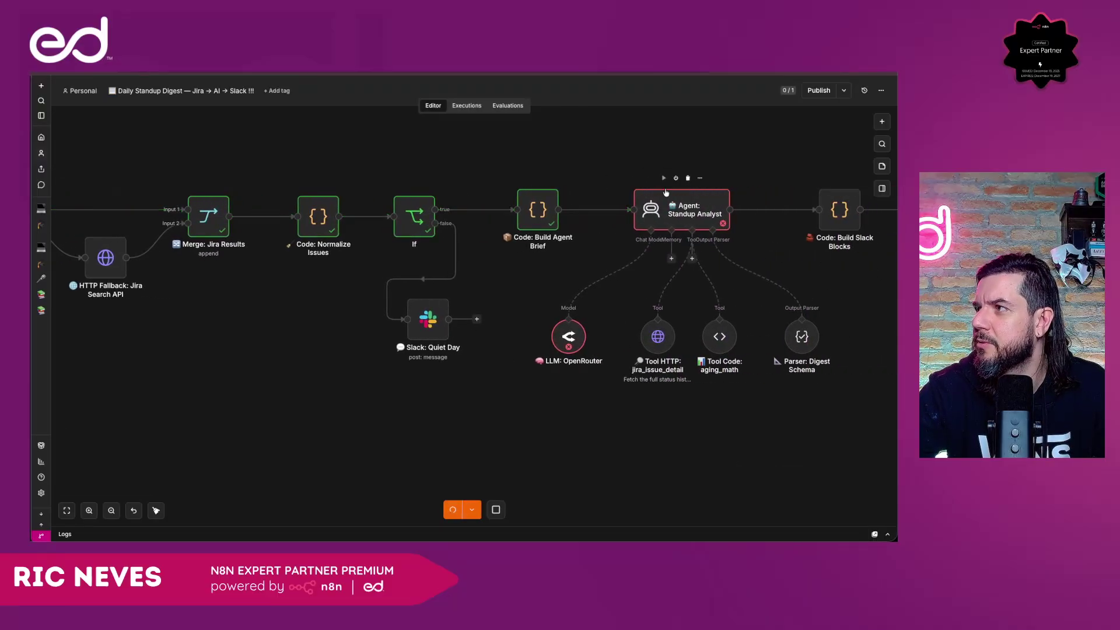
scroll(666, 193, right, 5)
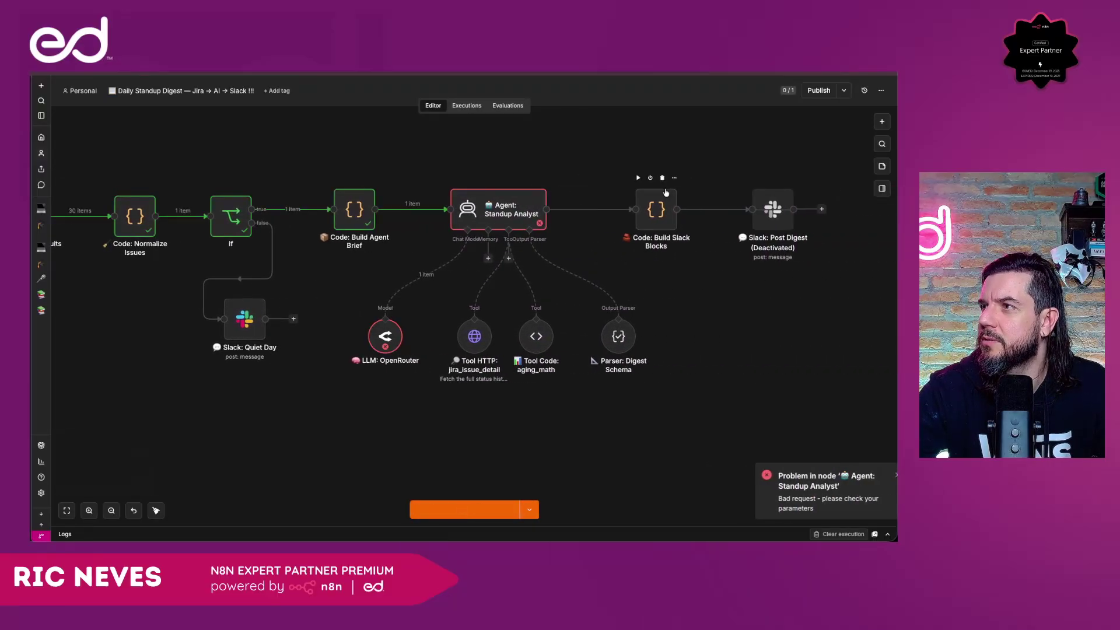
double_click(390, 330)
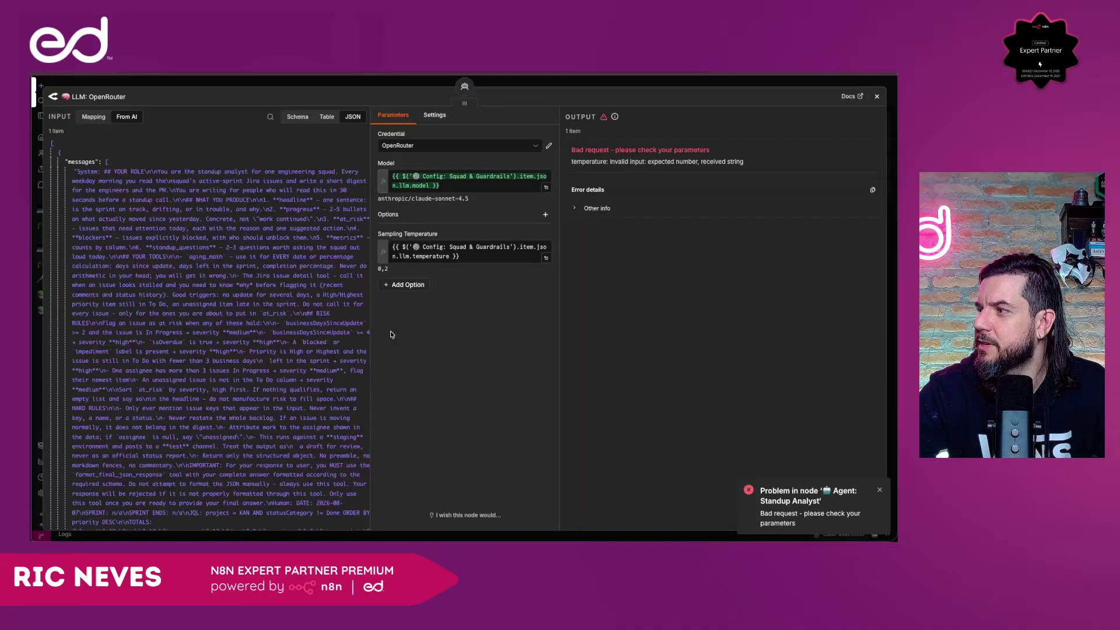
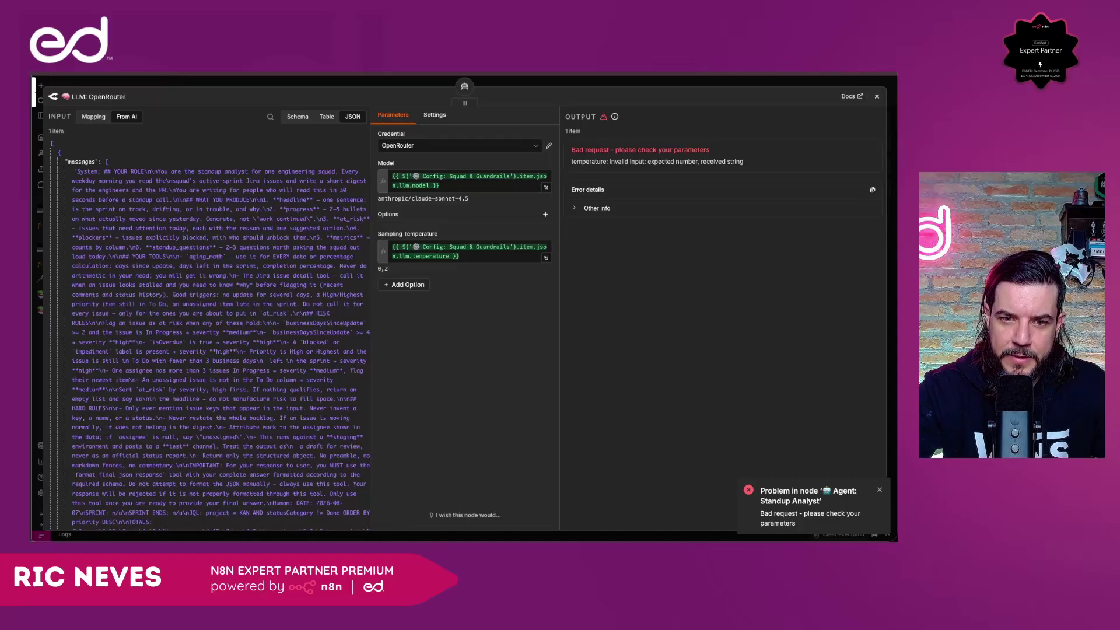
Add the Maximum Number of Tokens option to the LLM: OpenRouter node and set it to 4096.
click(395, 289)
click(404, 320)
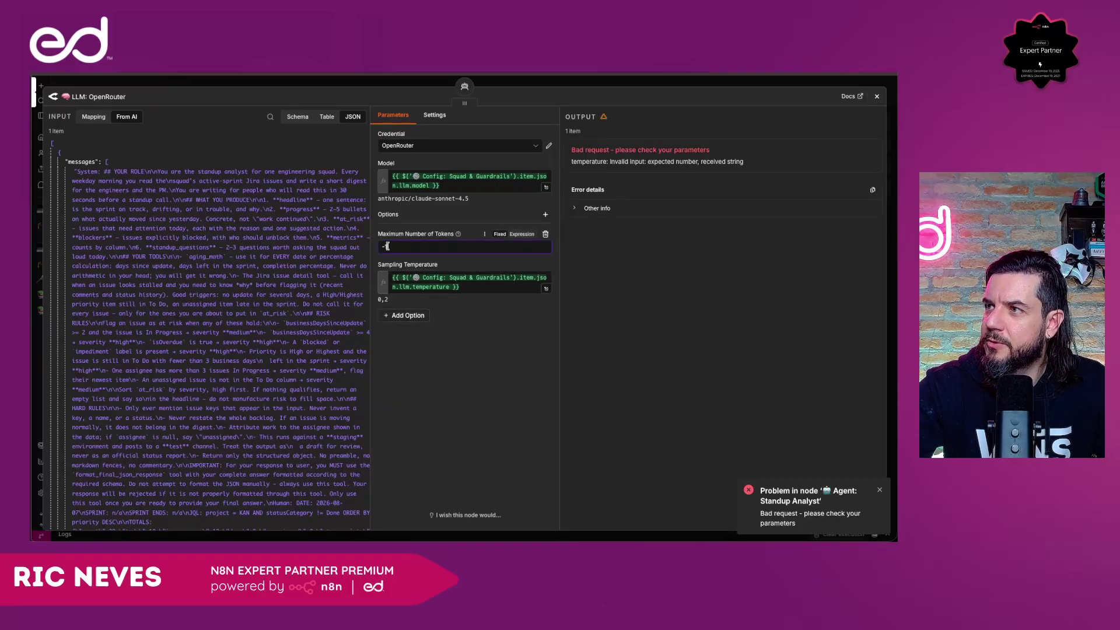
text(4096)
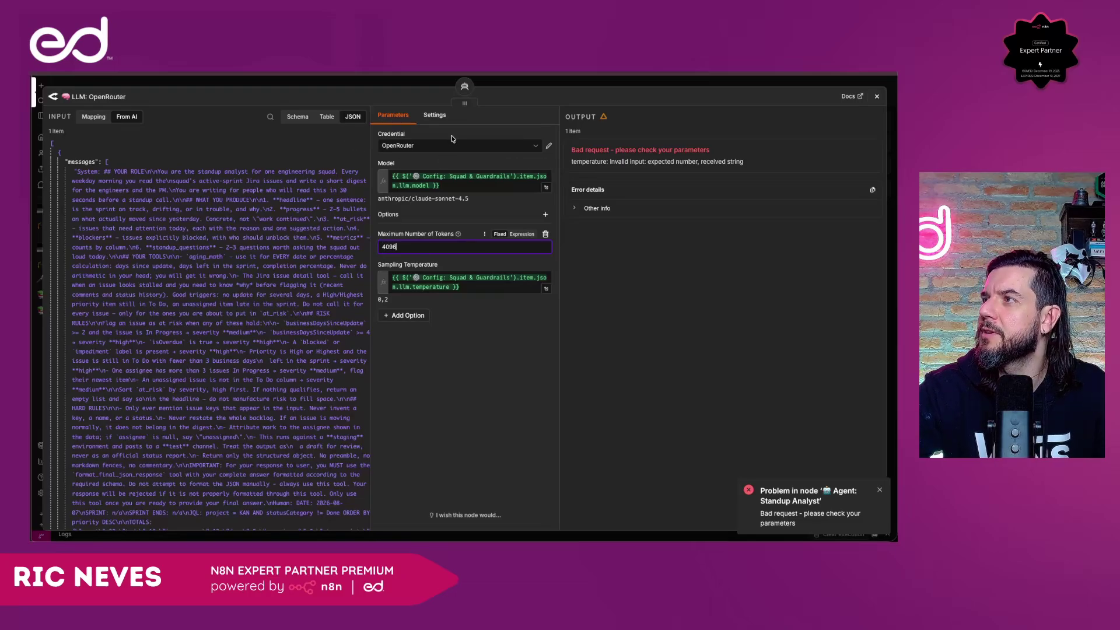
Close the LLM: OpenRouter node and execute the Agent: Standup Analyst node again.
click(422, 87)
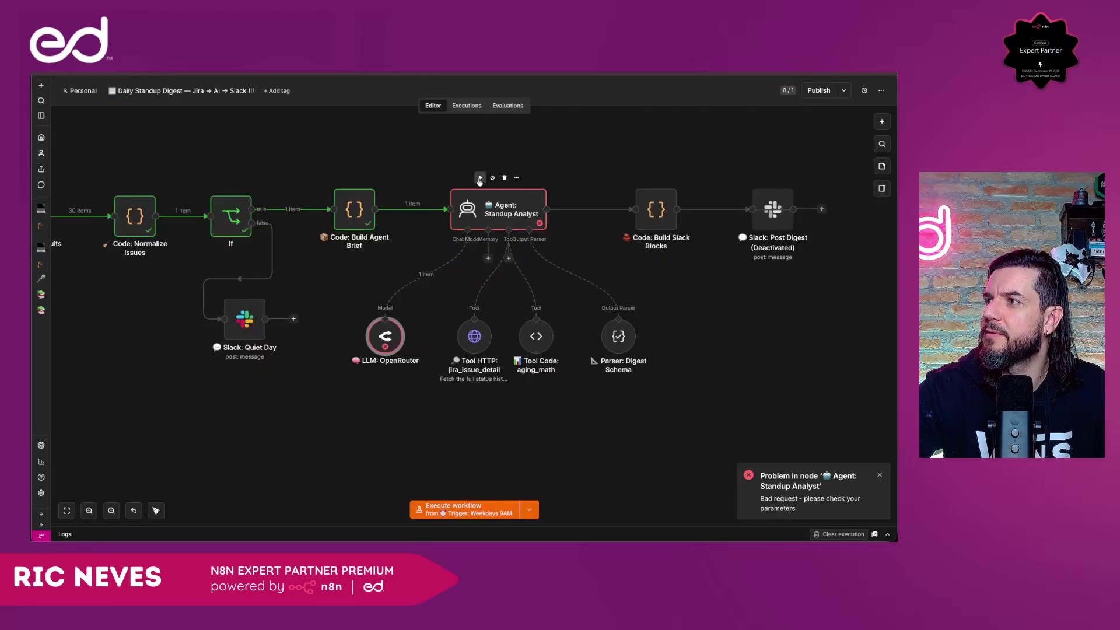
click(480, 178)
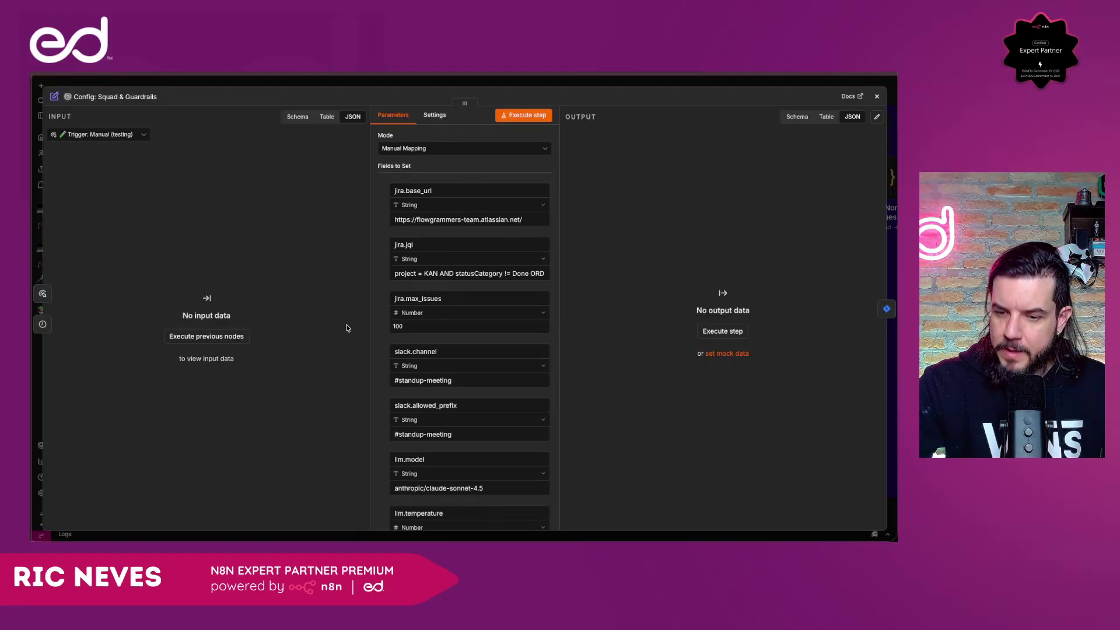
Examine the llm.model and llm.temperature fields in the Demos workflow's Config: Squad & Guardrails node and return to the canvas.
scroll(442, 343, down, 3)
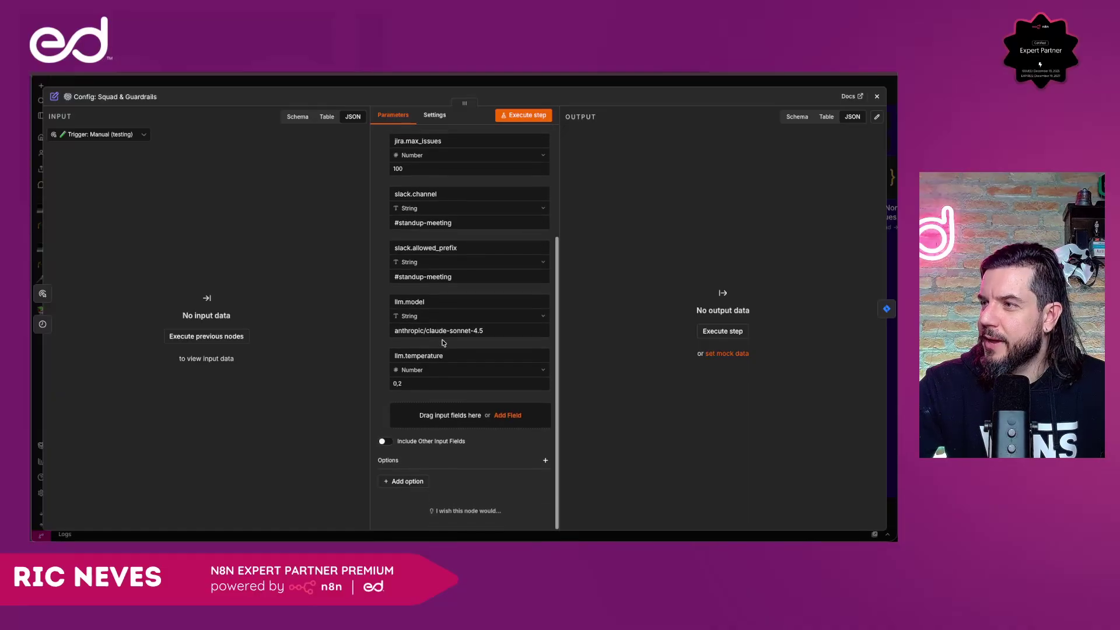
click(424, 377)
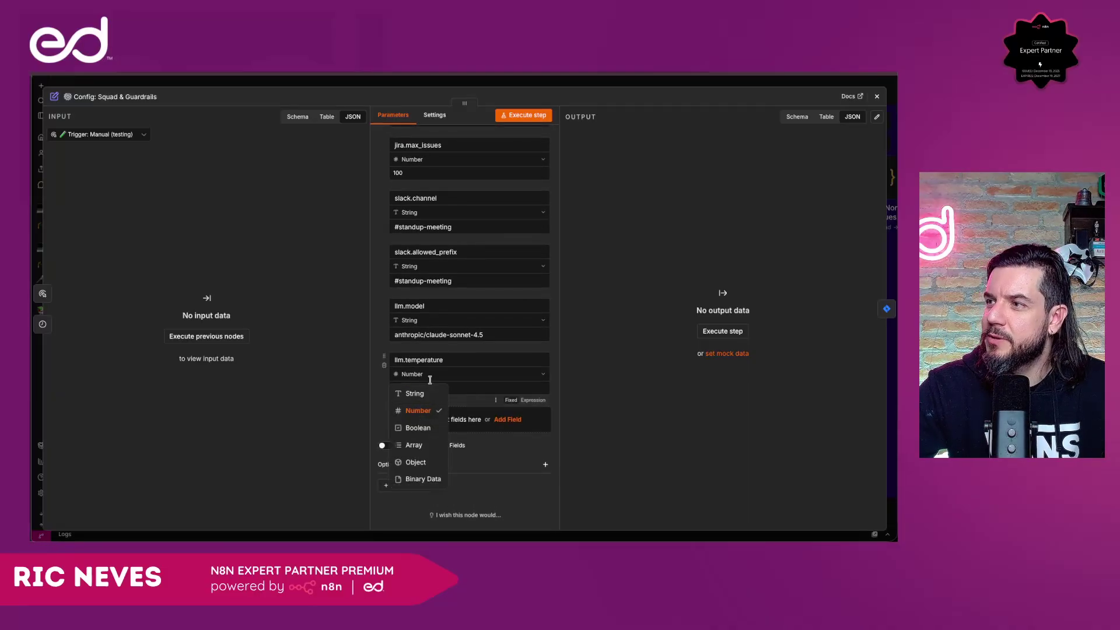
click(429, 380)
drag(411, 388, 366, 390)
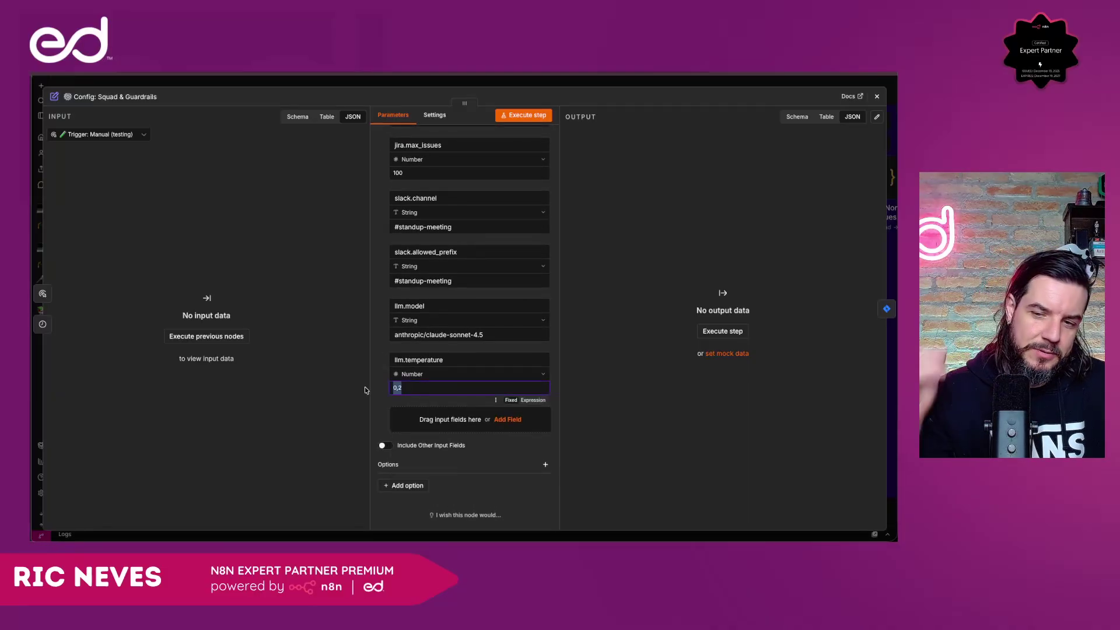
click(510, 85)
Execute the Demos workflow through the Code: Build Slack Blocks node and check the blocks it outputs.
scroll(582, 138, right, 8)
scroll(581, 138, right, 10)
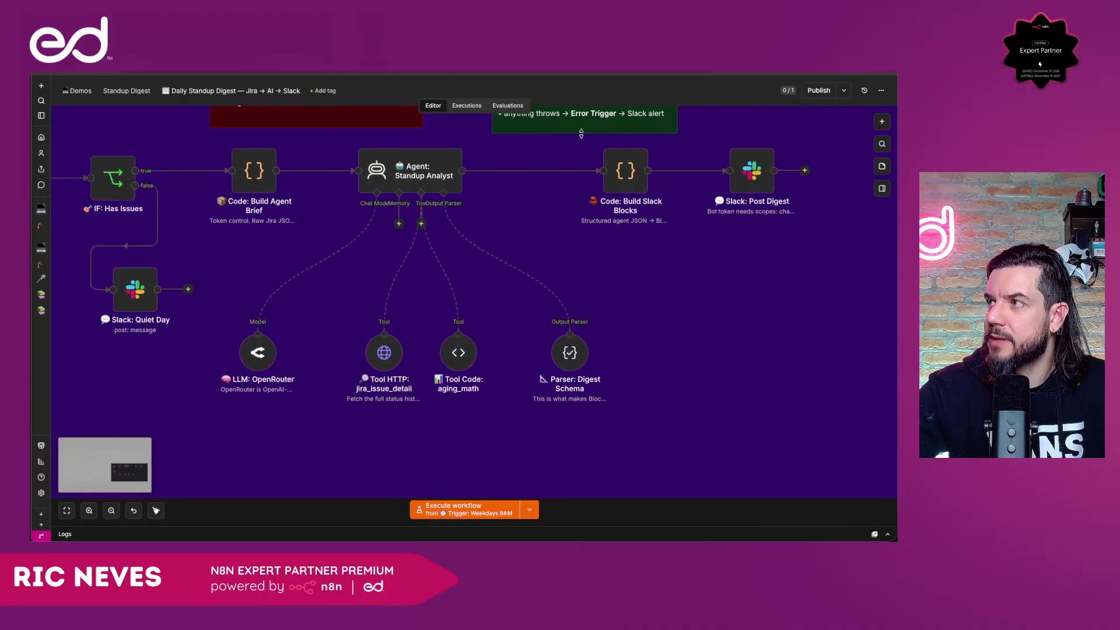
click(603, 138)
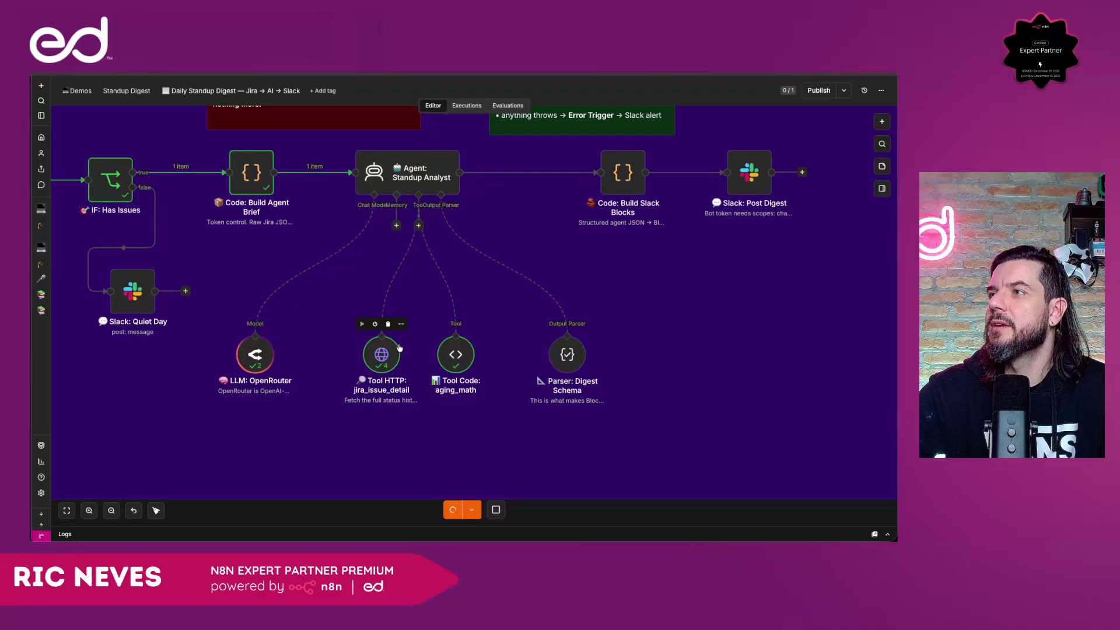
scroll(458, 302, right, 4)
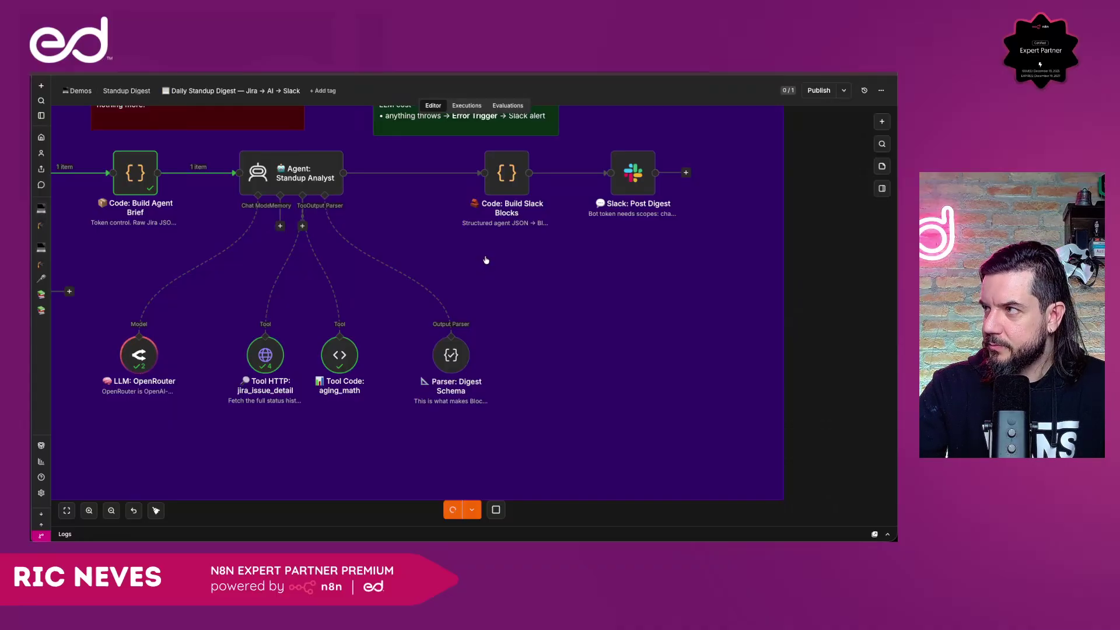
scroll(486, 259, down, 3)
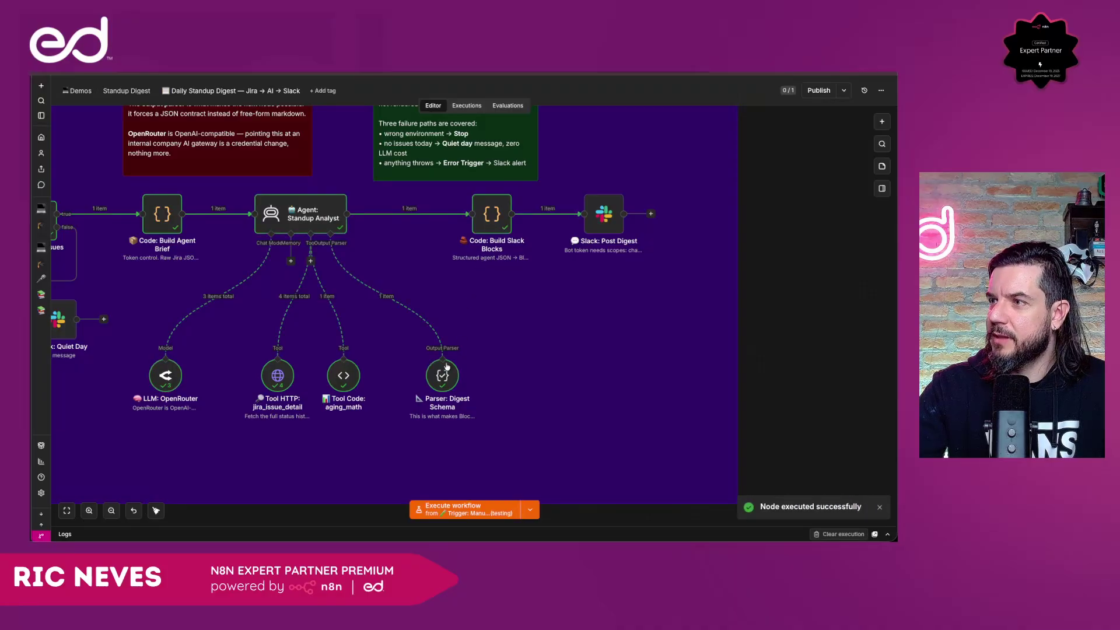
double_click(490, 221)
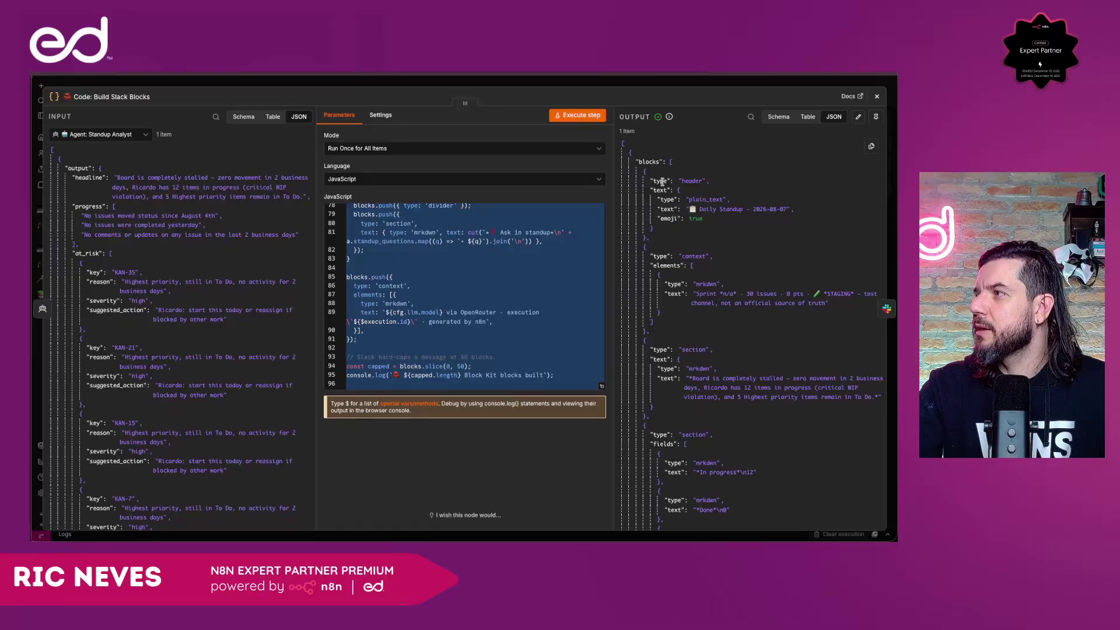
click(545, 83)
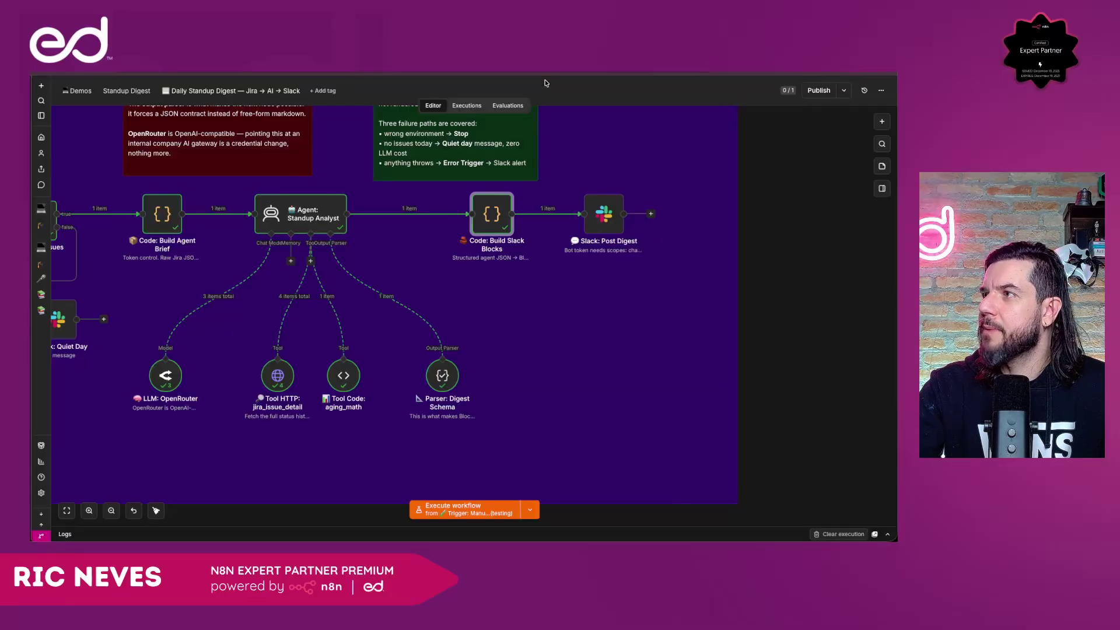
Execute the Slack: Post Digest node to send the blocks to #standup-meeting and return to the canvas.
double_click(603, 210)
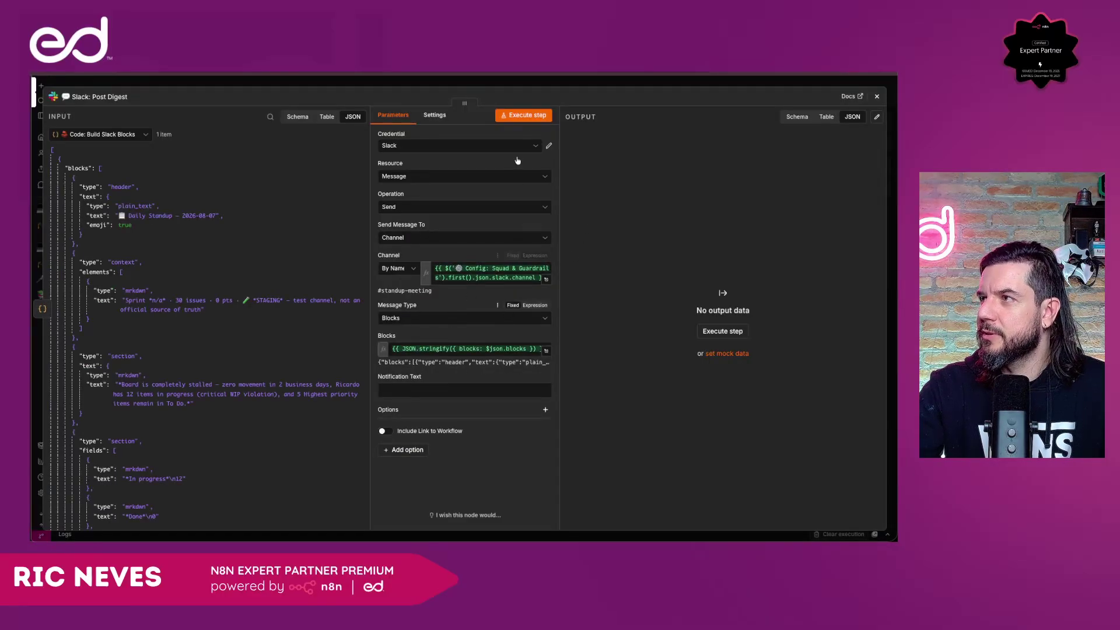
click(527, 116)
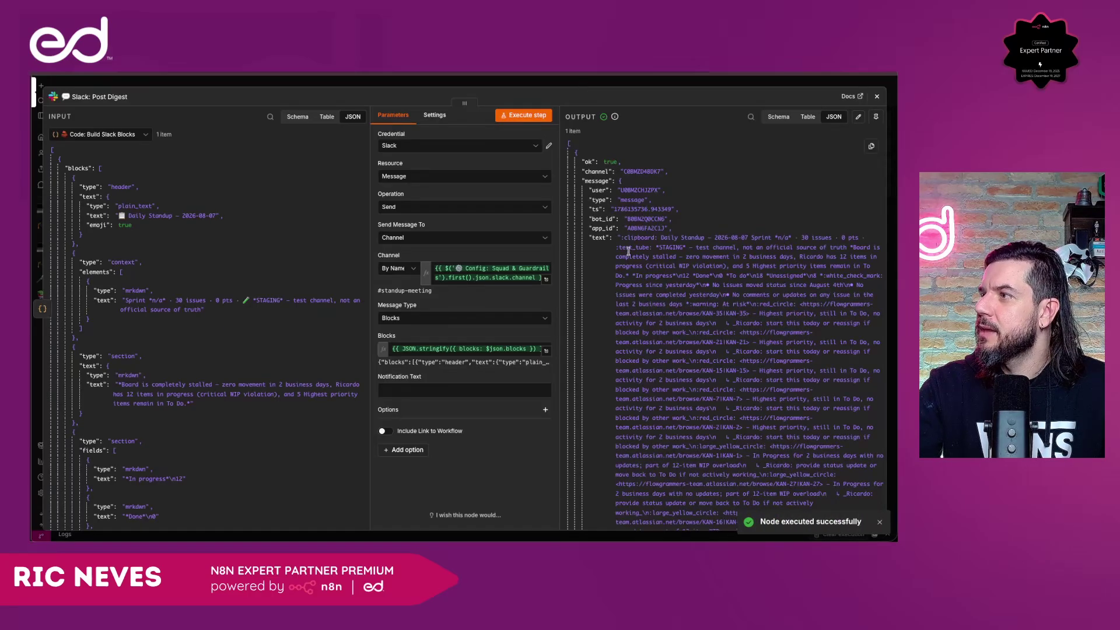
click(576, 86)
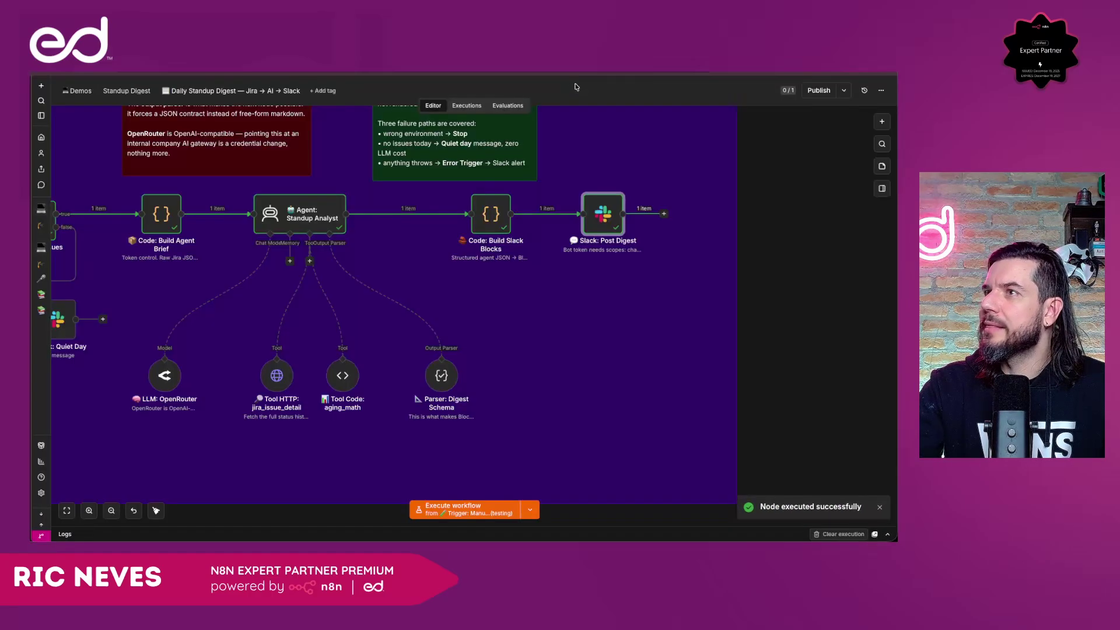
Switch to Slack and view the posted Daily Standup digest in #standup-meeting at an enlarged zoom level.
click(34, 175)
scroll(205, 320, down, 5)
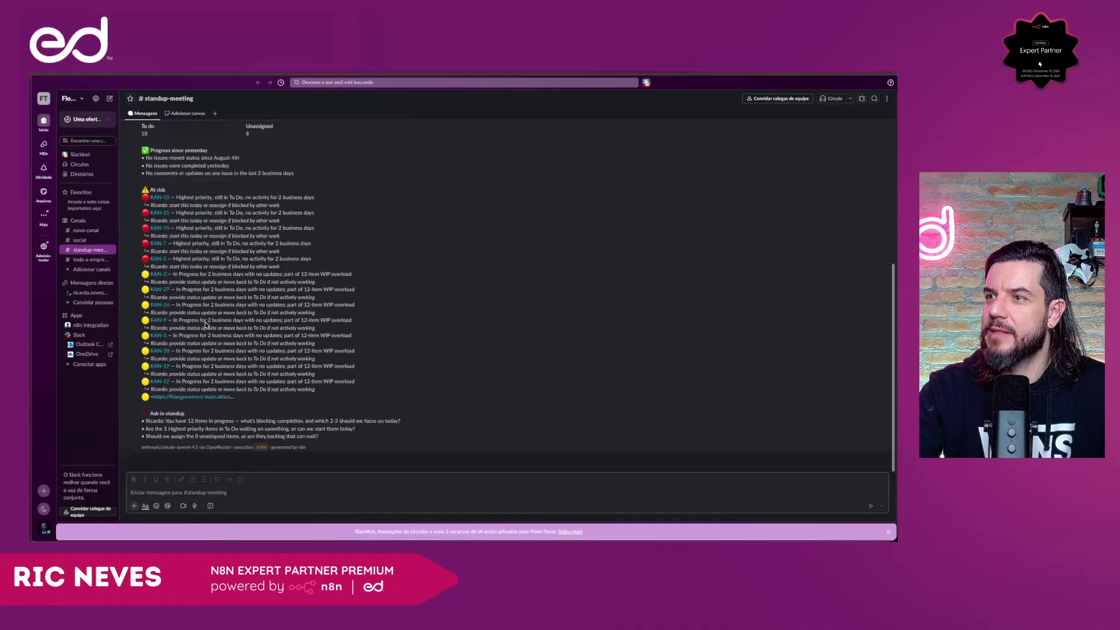
scroll(205, 321, down, 3)
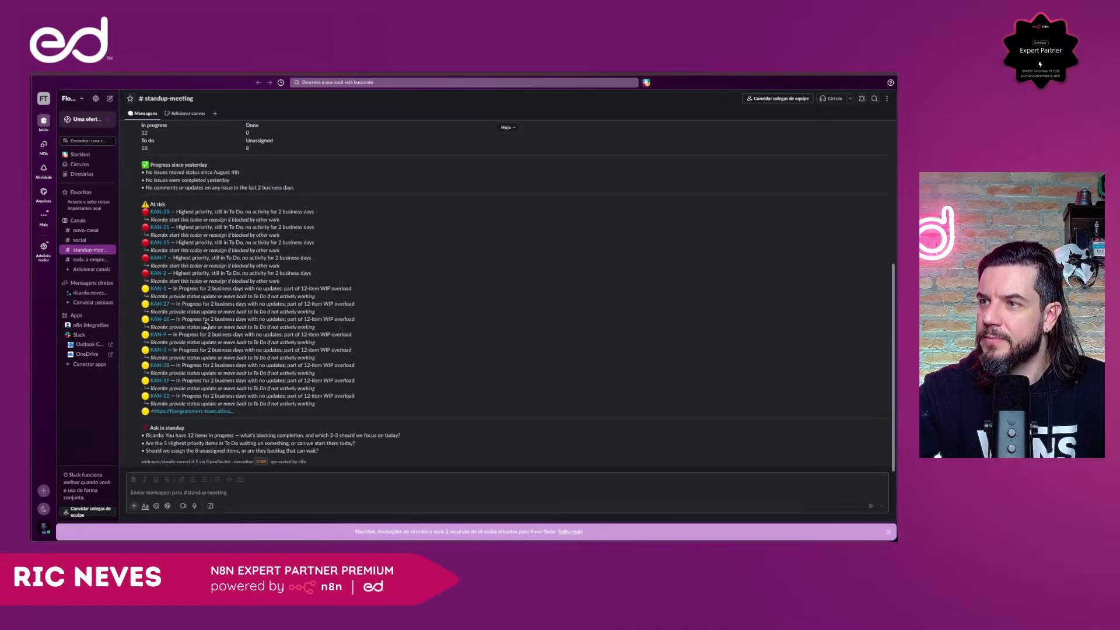
scroll(205, 320, up, 3)
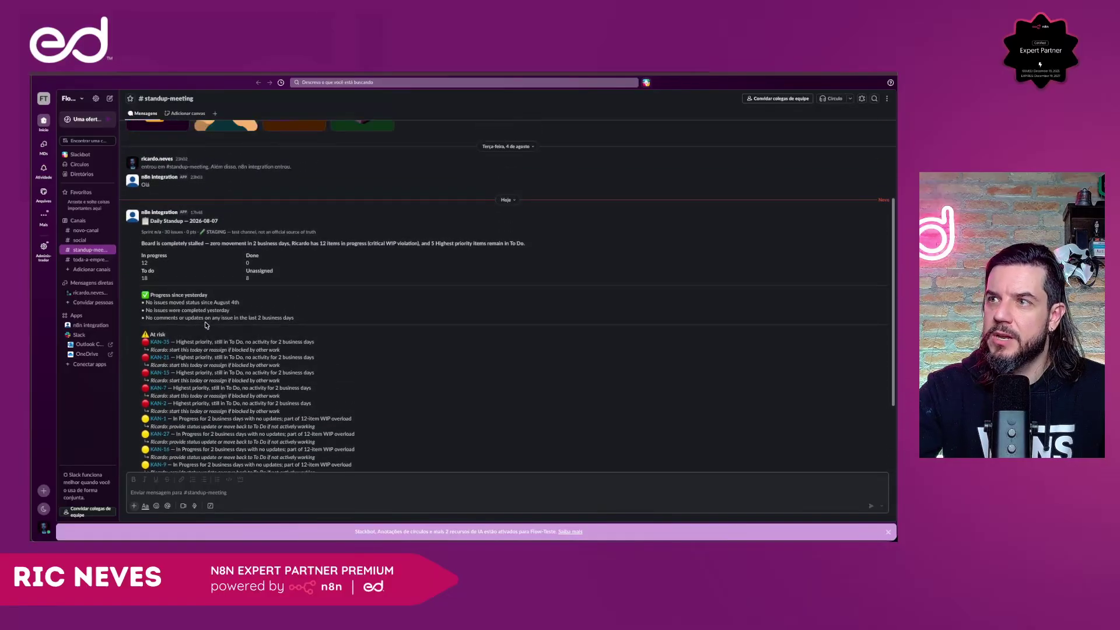
key(ctrl+equal)
key(ctrl+equal)
key(ctrl+equal)
key(ctrl+equal)
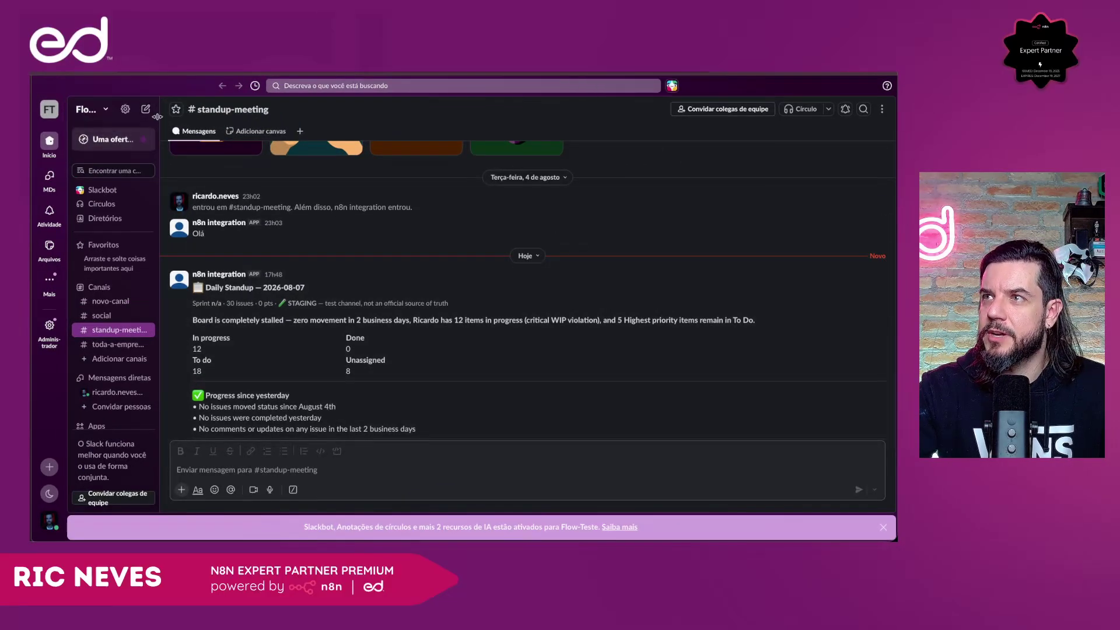
Read the digest's headline sentence about board movement, items in progress and highest-priority items.
scroll(243, 259, down, 3)
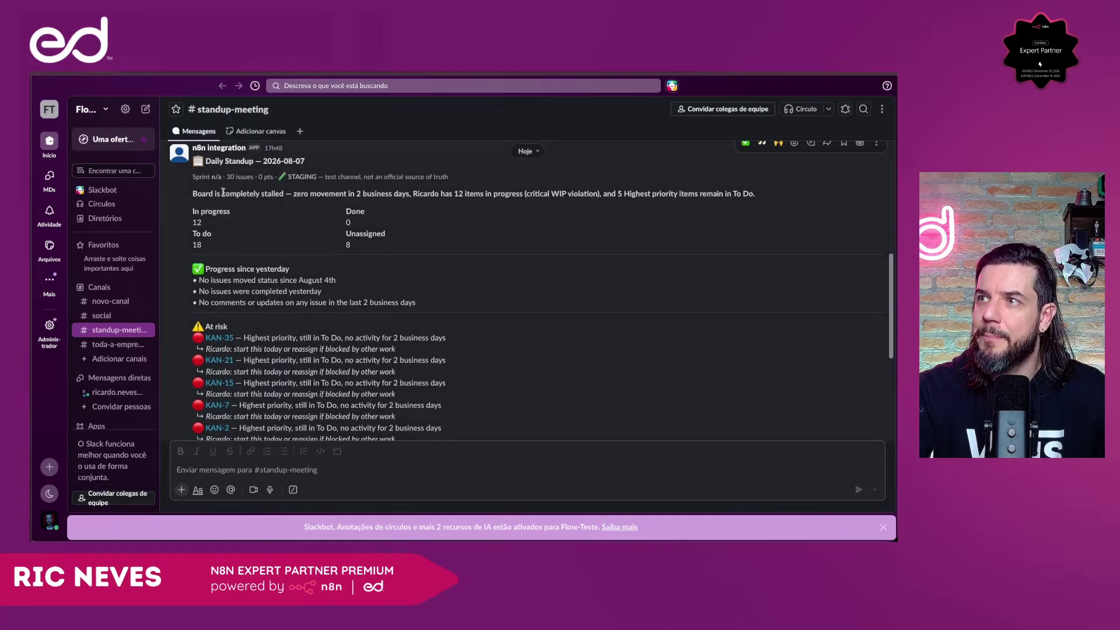
double_click(269, 194)
double_click(322, 194)
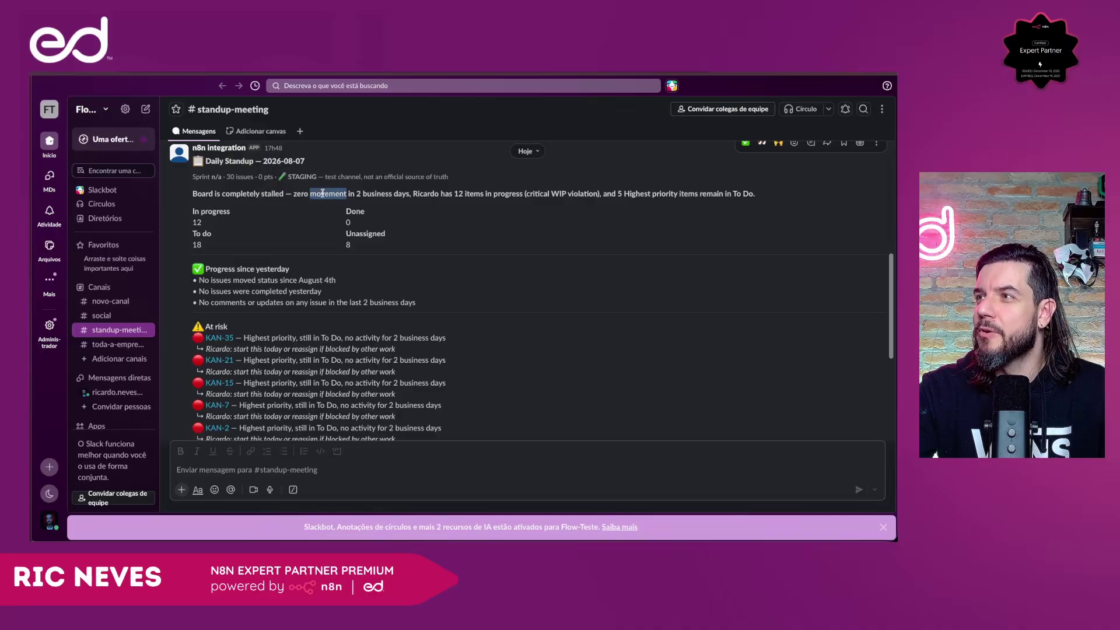
click(353, 192)
double_click(376, 194)
double_click(446, 195)
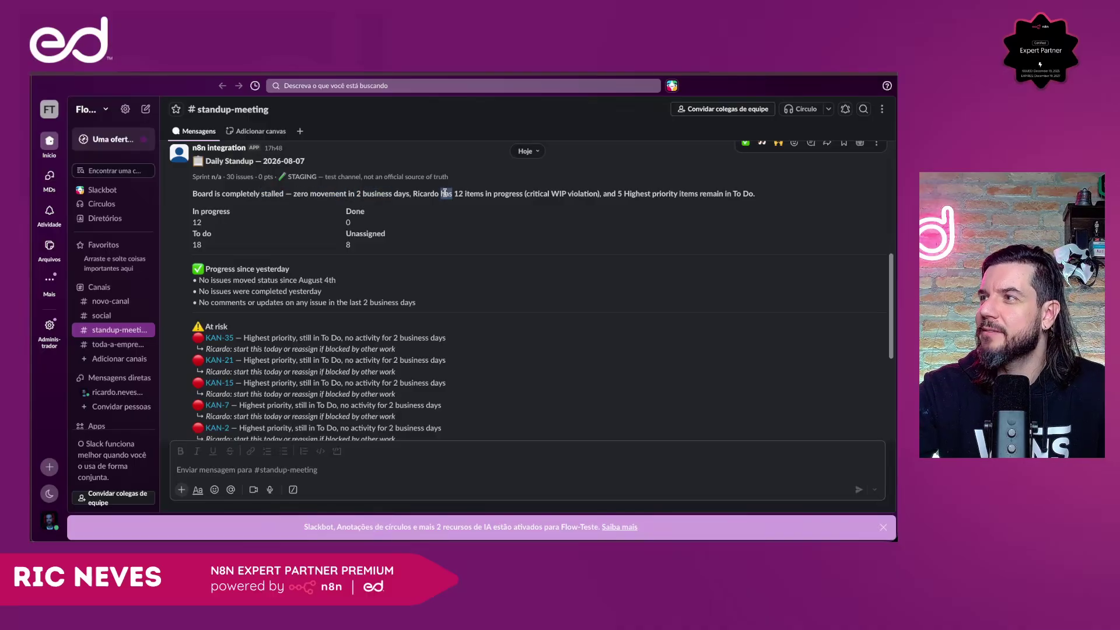
double_click(474, 194)
click(512, 199)
double_click(555, 194)
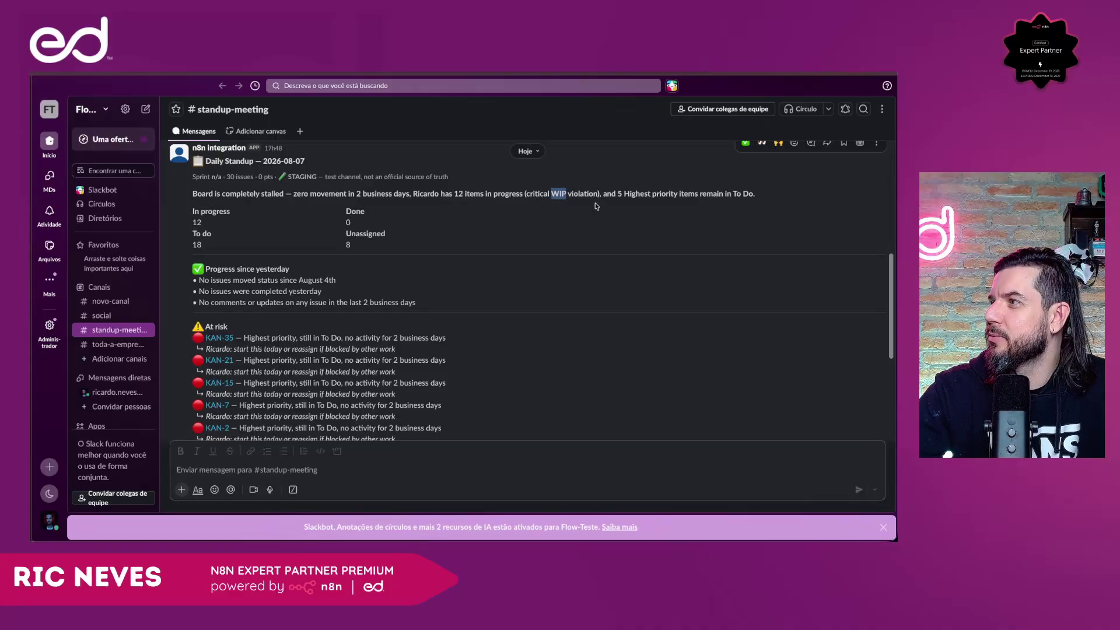
double_click(458, 195)
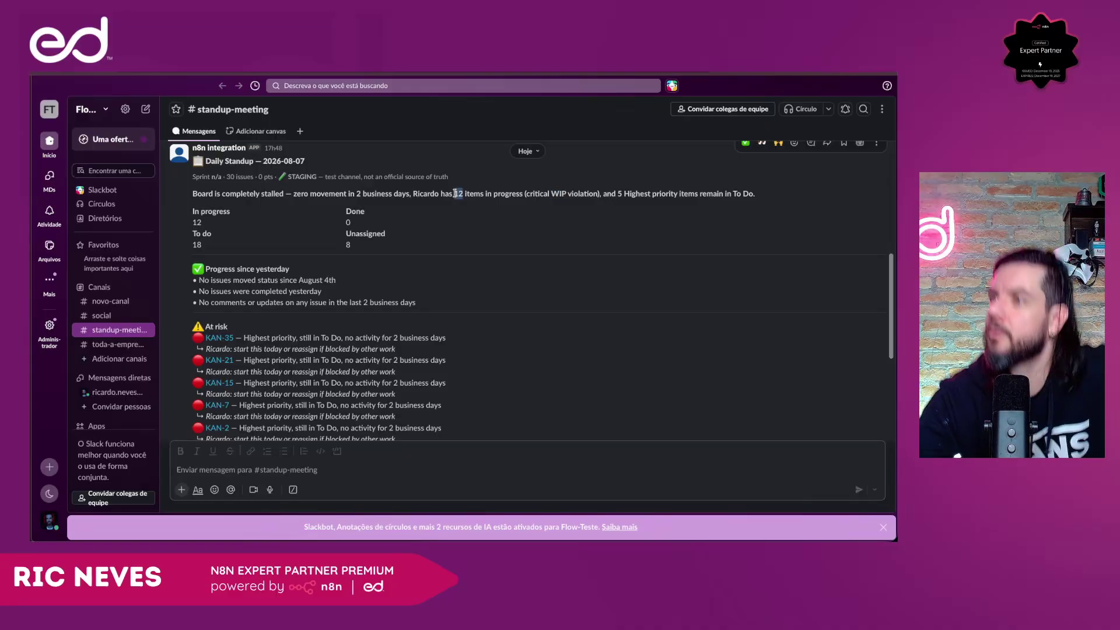
Review the digest's status counts and its Progress since yesterday section.
click(209, 225)
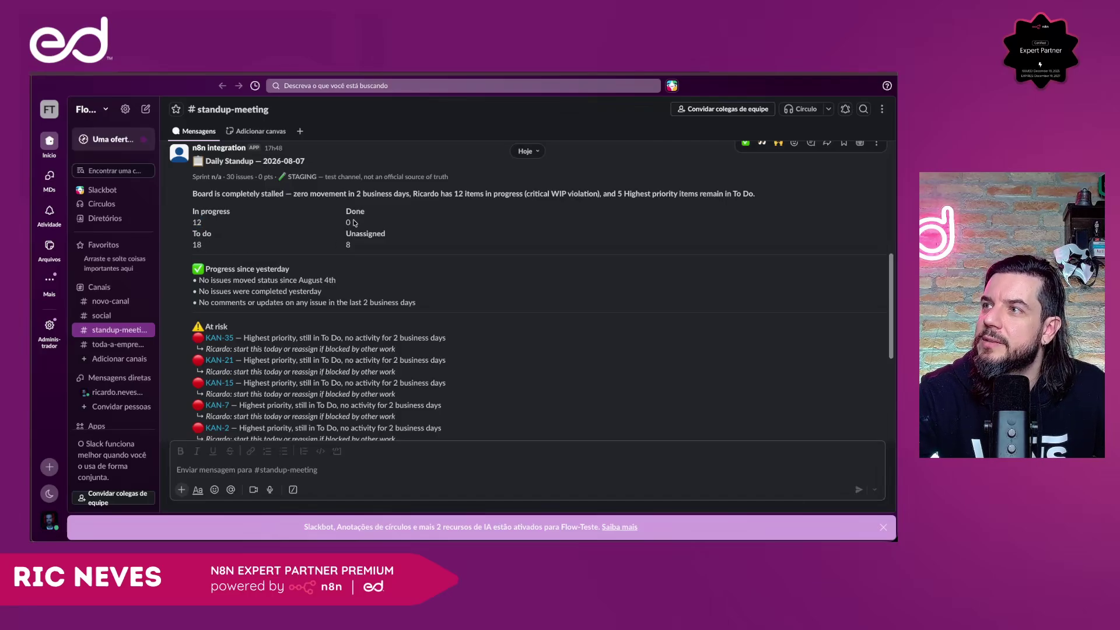
drag(349, 219, 344, 214)
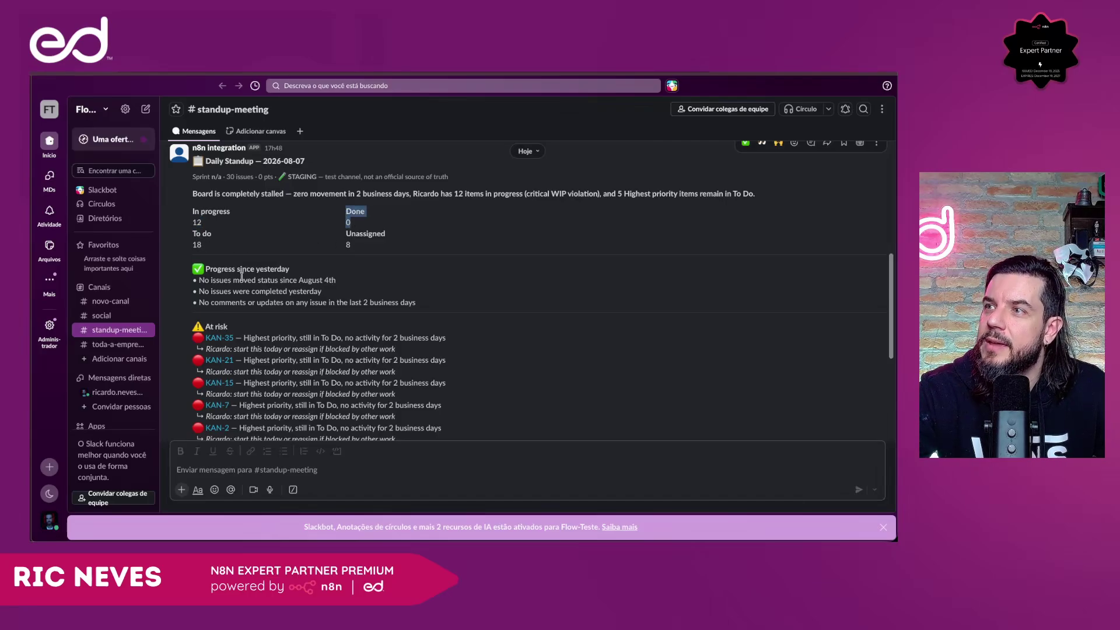
drag(219, 268, 274, 279)
click(275, 279)
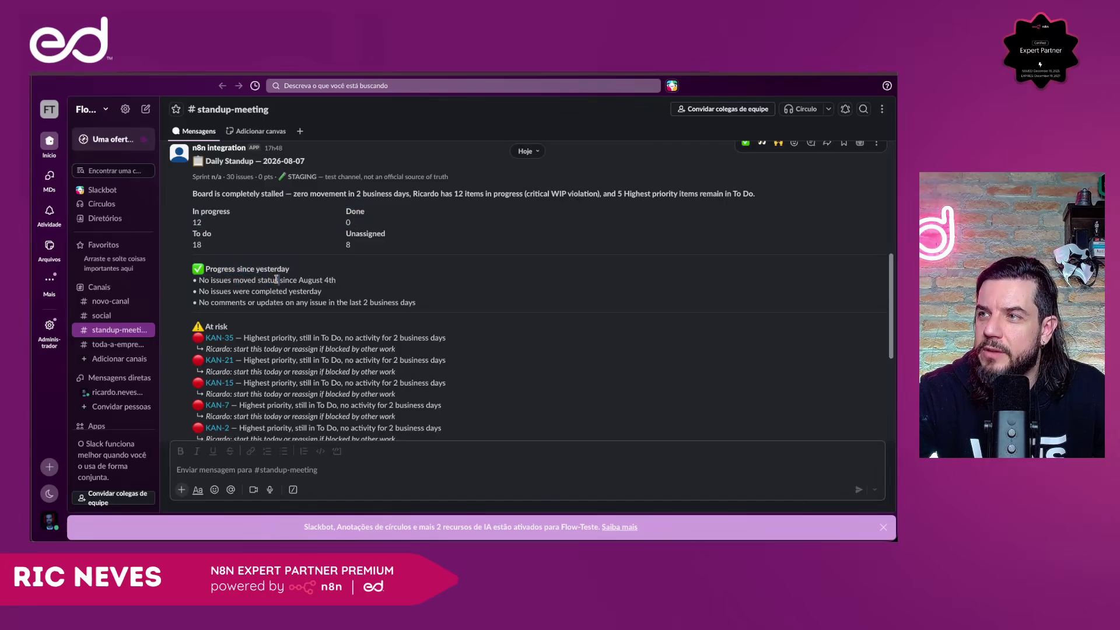
Review the digest's At risk issue list and the Ask in standup questions at its end.
scroll(274, 298, down, 5)
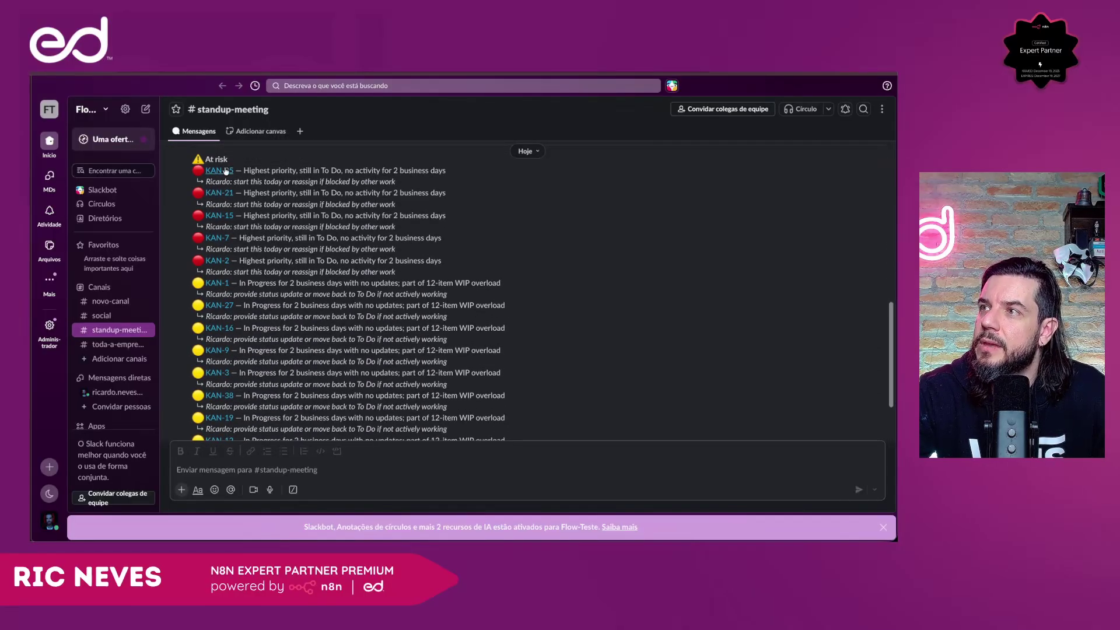
scroll(253, 237, down, 1)
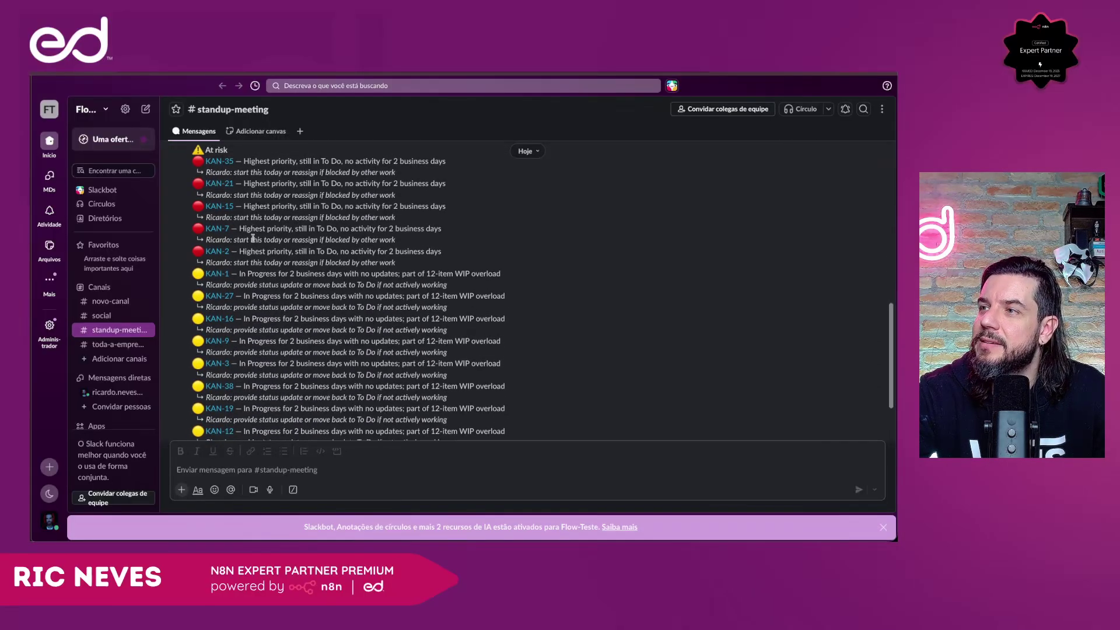
scroll(298, 315, down, 3)
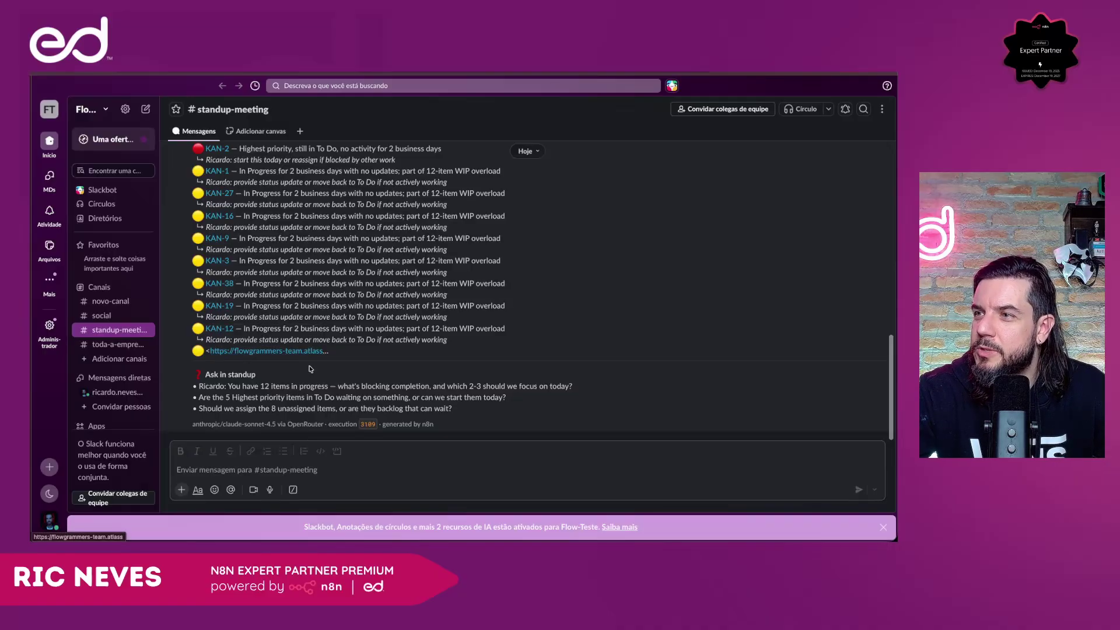
double_click(262, 387)
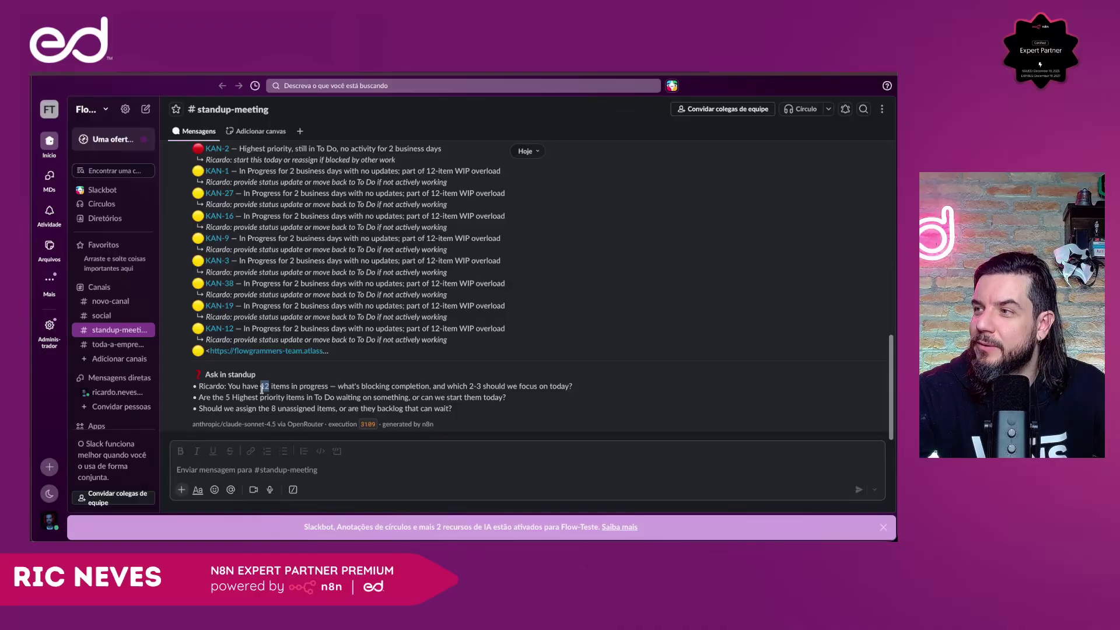
click(262, 390)
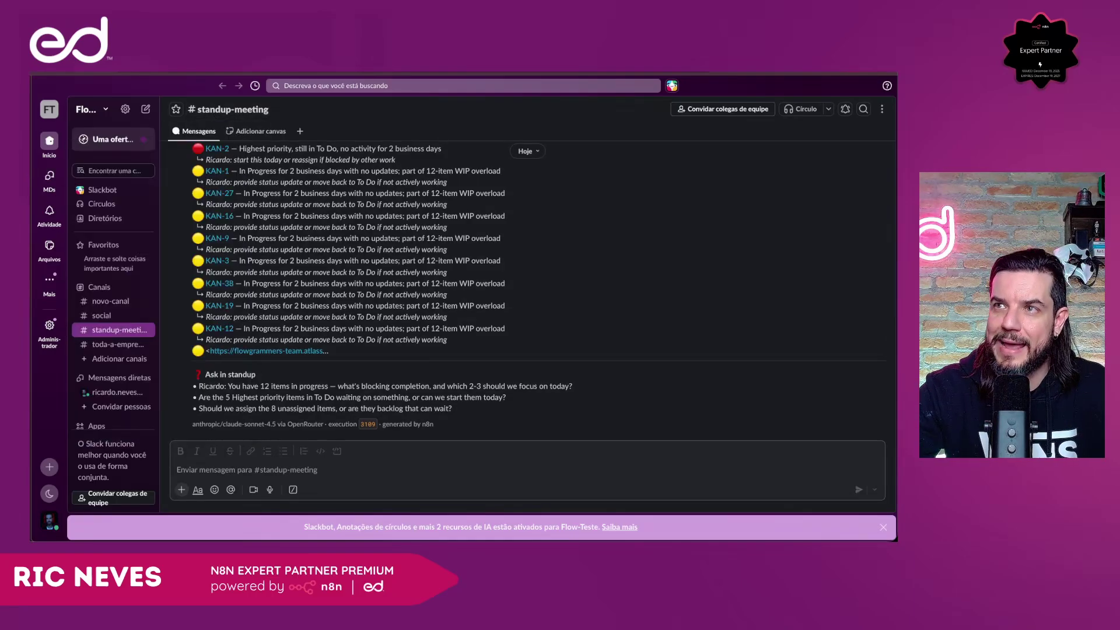
Switch back to n8n, bring the whole Daily Standup Digest workflow into view and look through its available workflow actions.
key(alt+Tab)
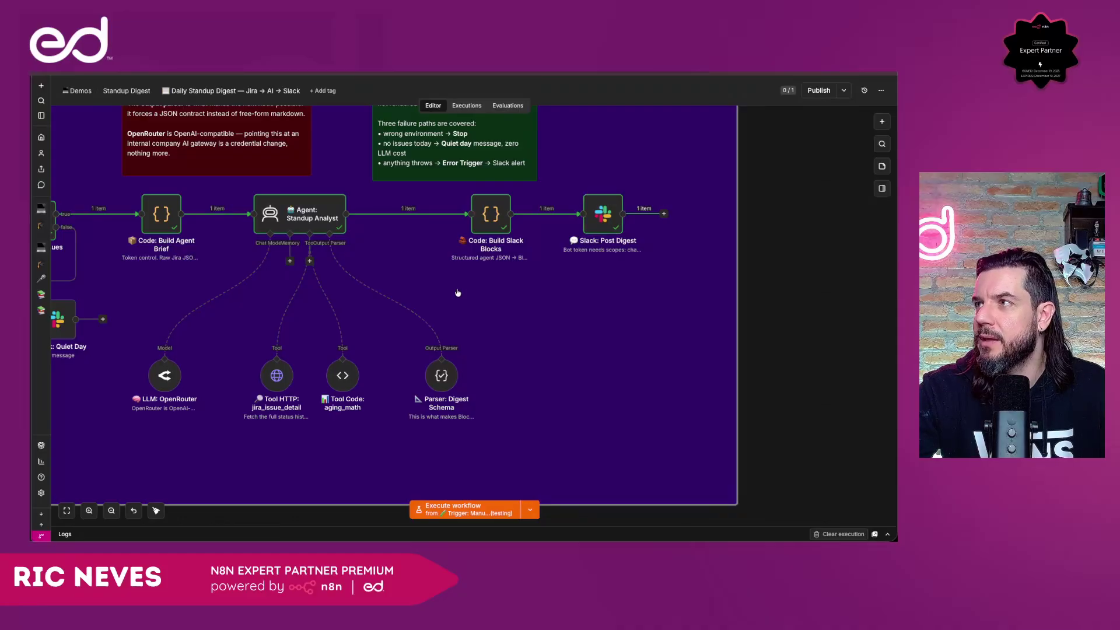
key(1)
key(1)
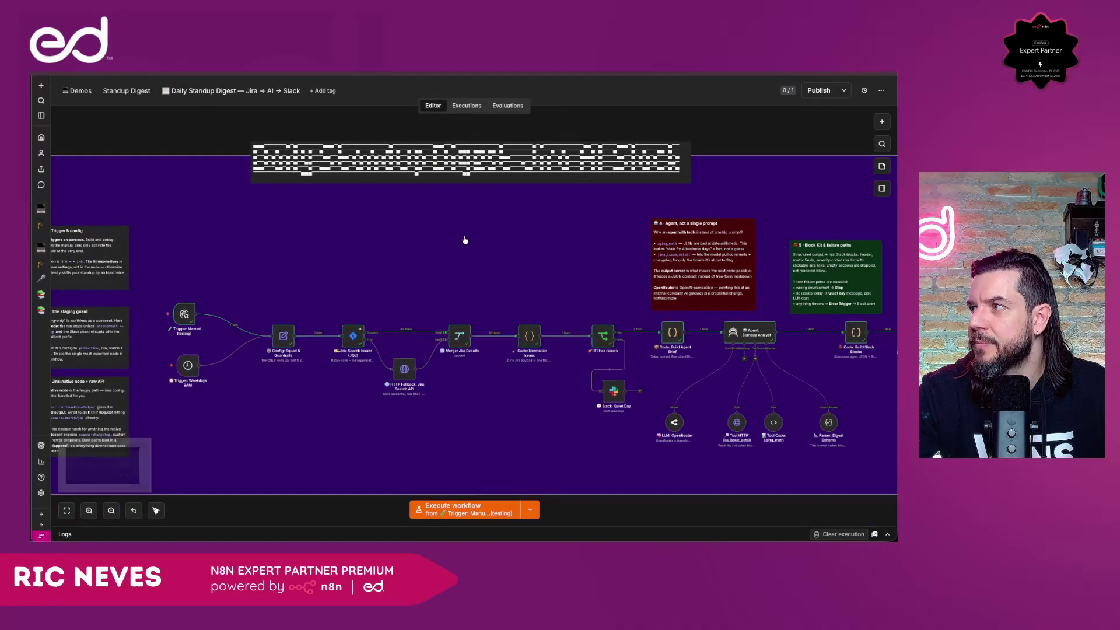
scroll(462, 237, up, 1)
scroll(481, 214, down, 1)
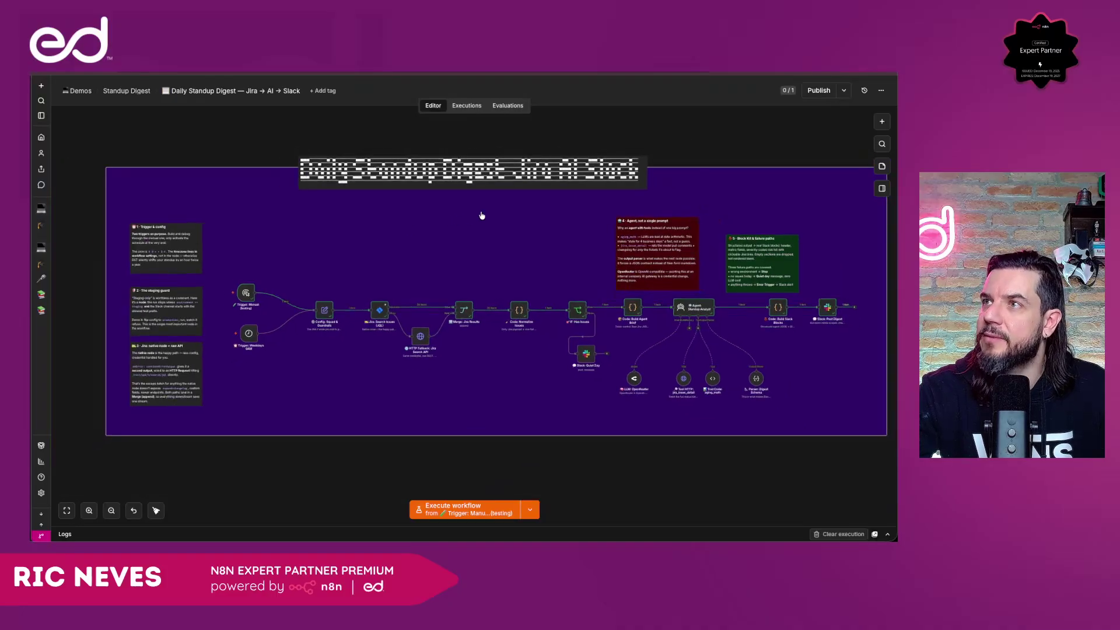
click(880, 90)
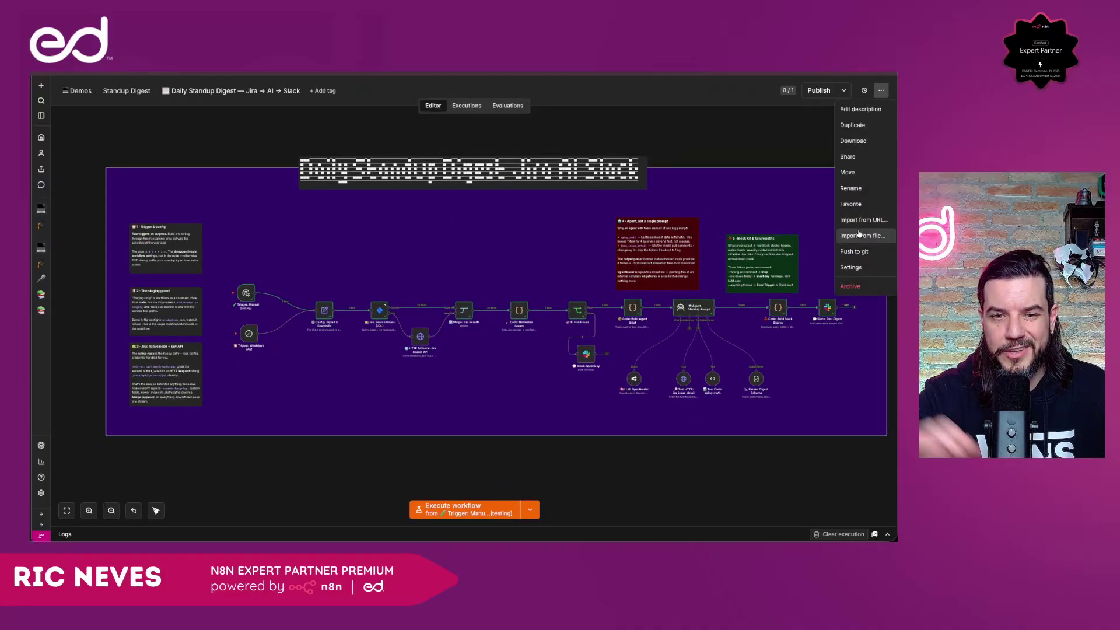
click(694, 143)
Review the Jira, Slack and LLM fields defined in the Config: Squad & Guardrails node, and return to the workflow canvas.
scroll(694, 142, right, 2)
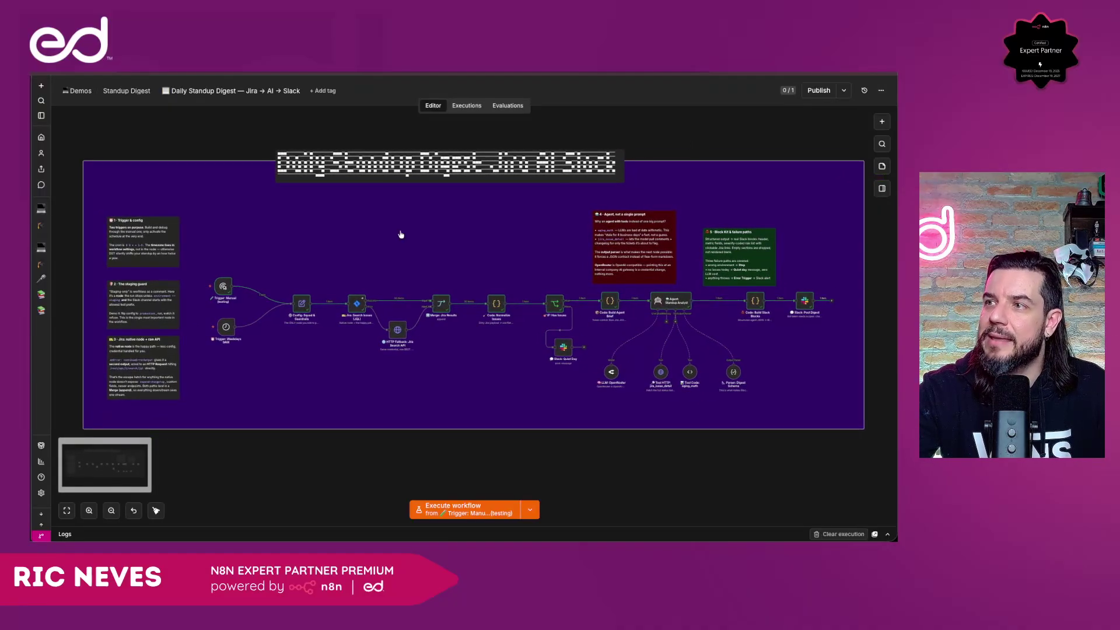
scroll(401, 235, up, 1)
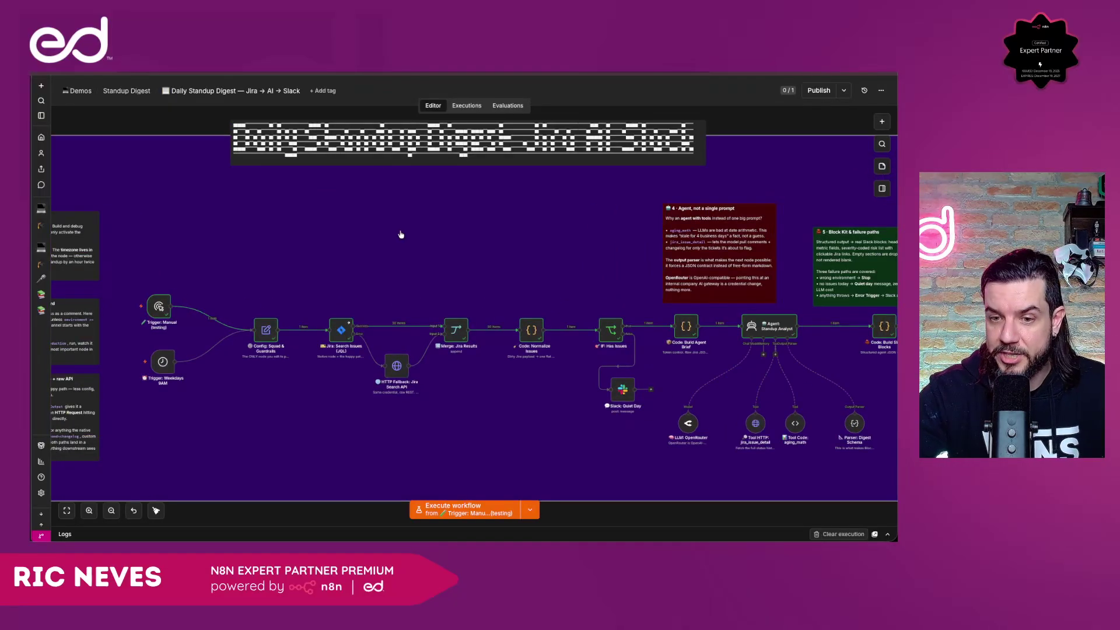
scroll(401, 235, up, 1)
scroll(401, 235, right, 10)
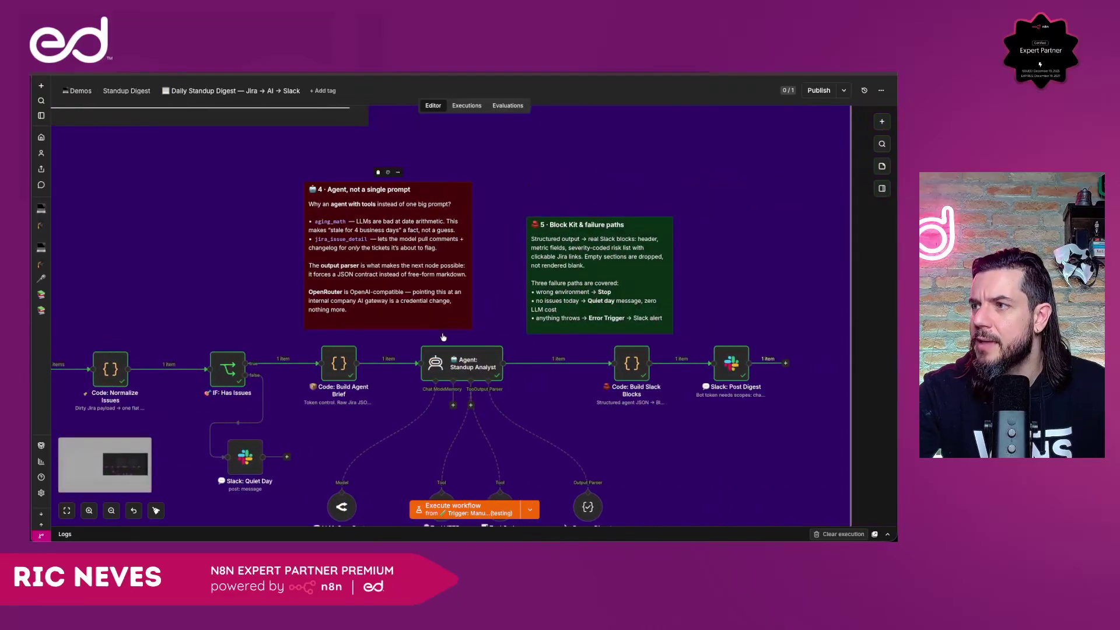
scroll(420, 349, left, 13)
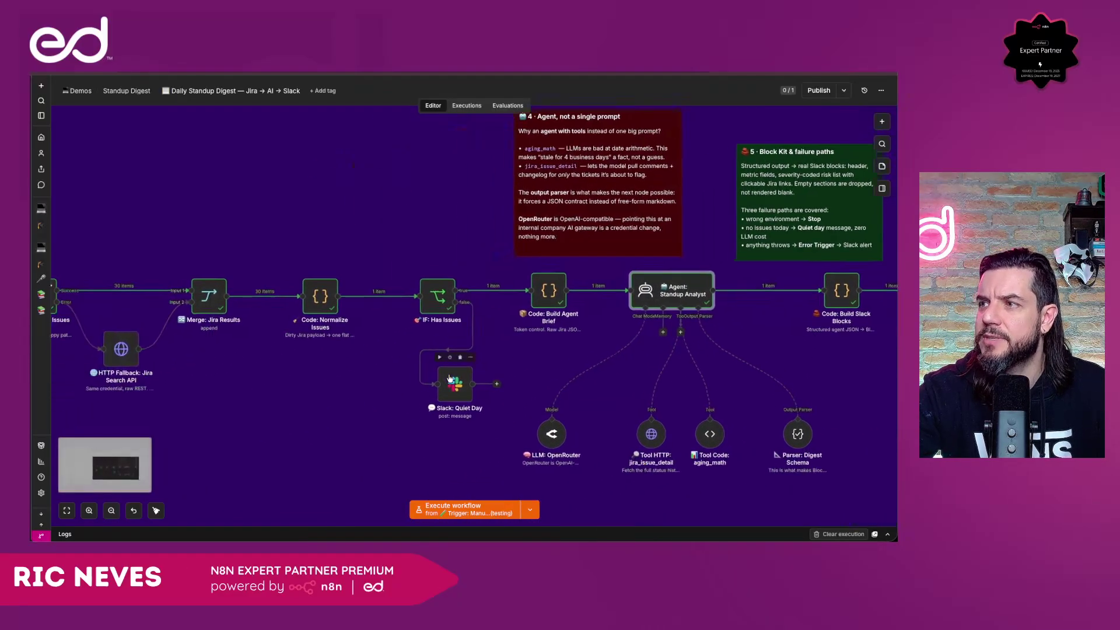
scroll(360, 305, up, 1)
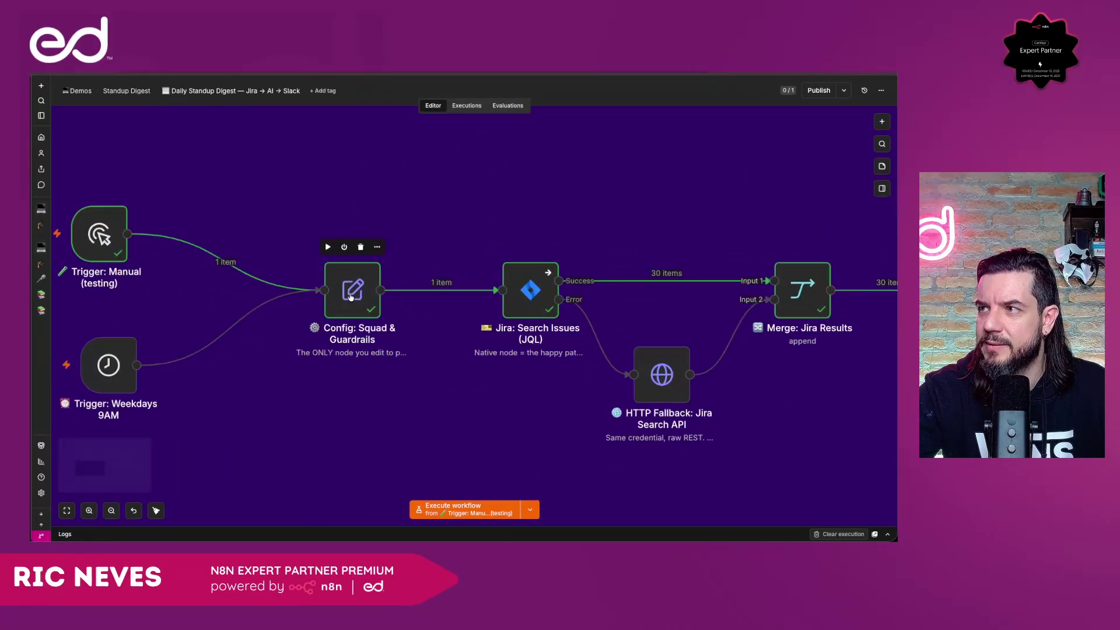
double_click(352, 299)
scroll(446, 402, down, 5)
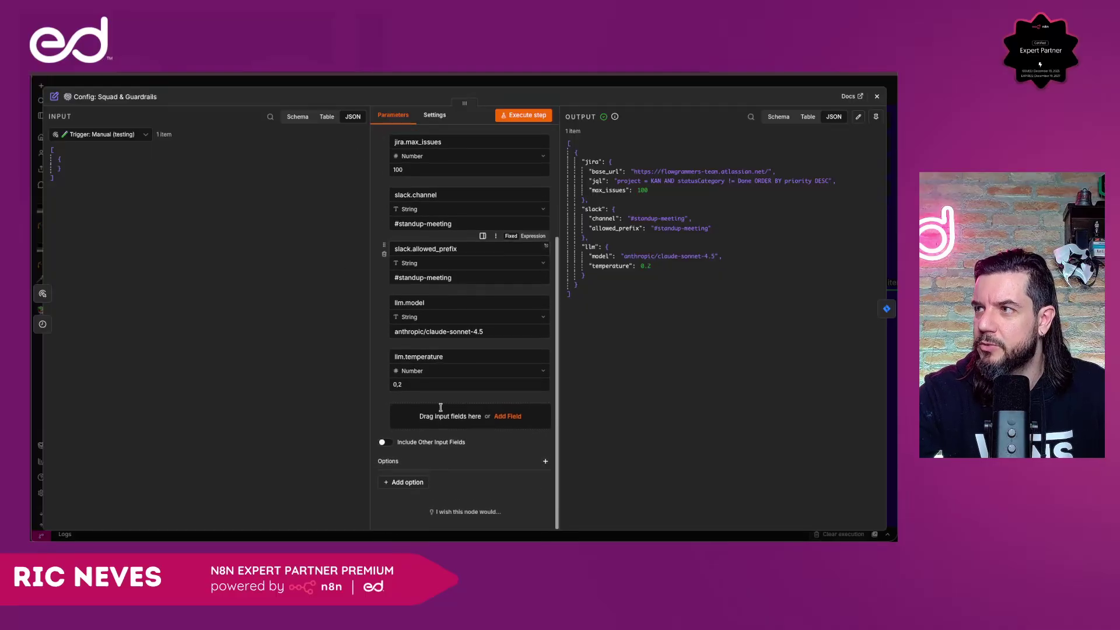
scroll(443, 405, up, 5)
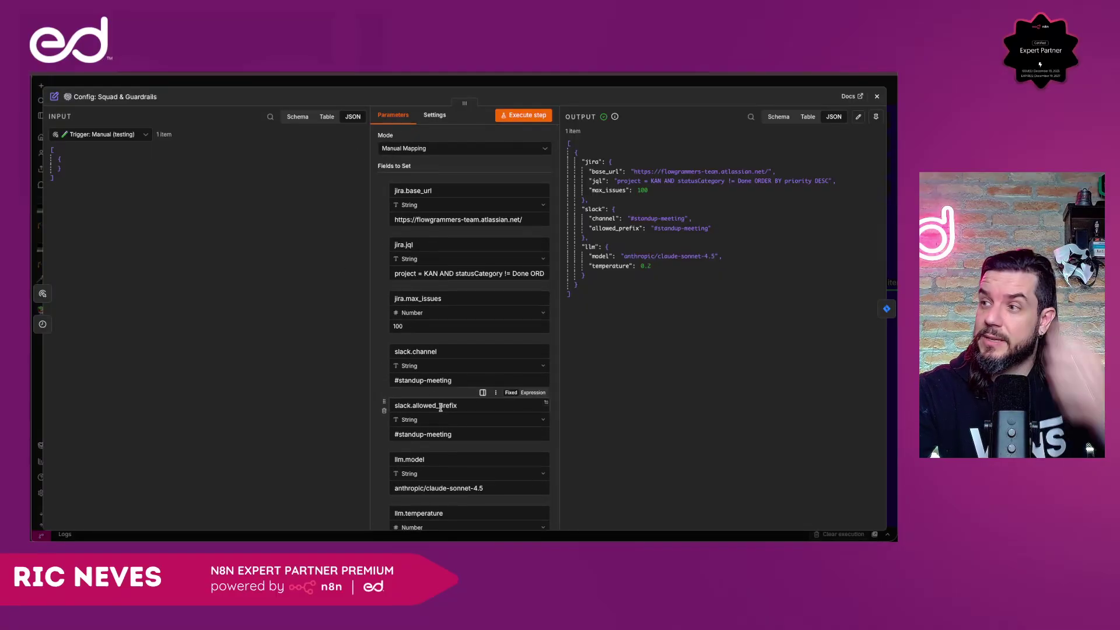
click(383, 80)
key(1)
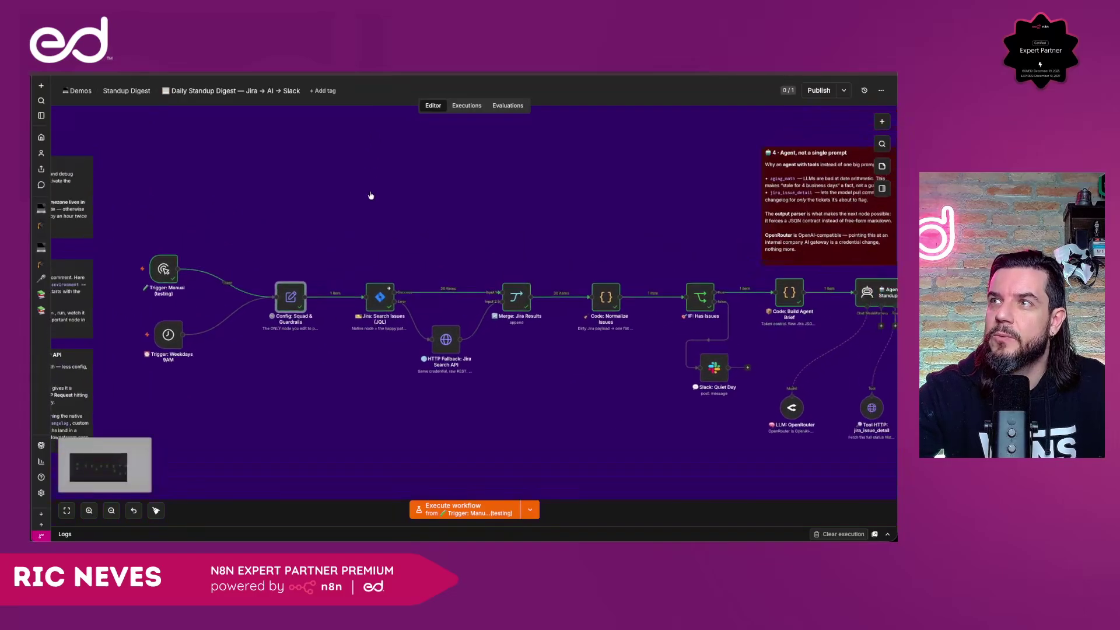